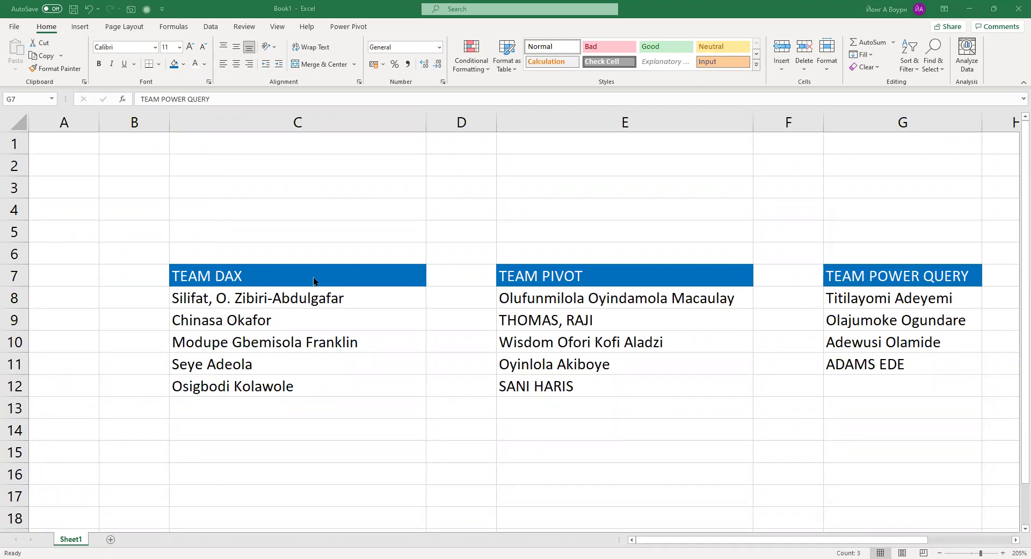
# - Copy the TEAM DAX list in C7:C12, including its header, and switch to the other open window
pyautogui.click(308, 322)
pyautogui.moveTo(312, 384); pyautogui.dragTo(310, 283)
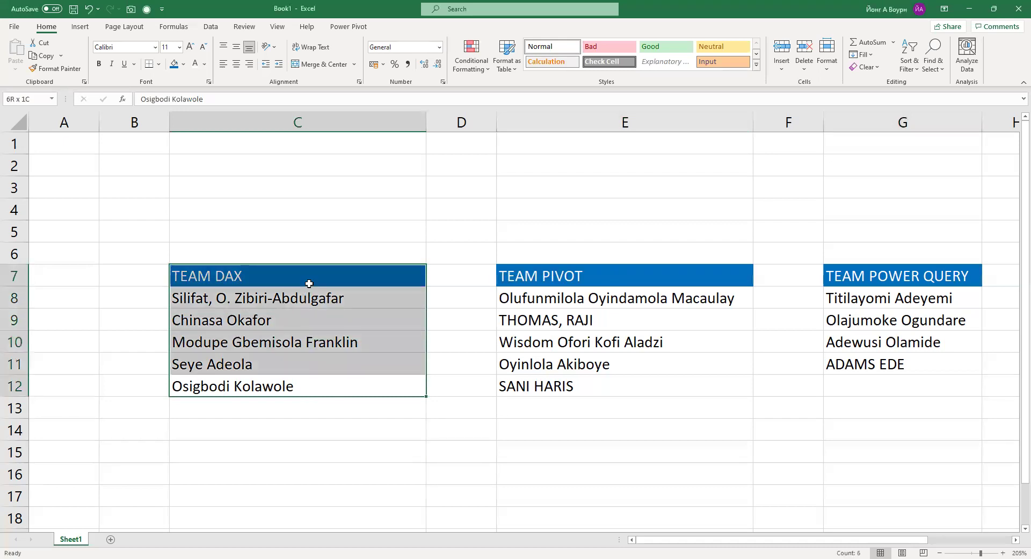
pyautogui.hotkey('ctrl', 'c')
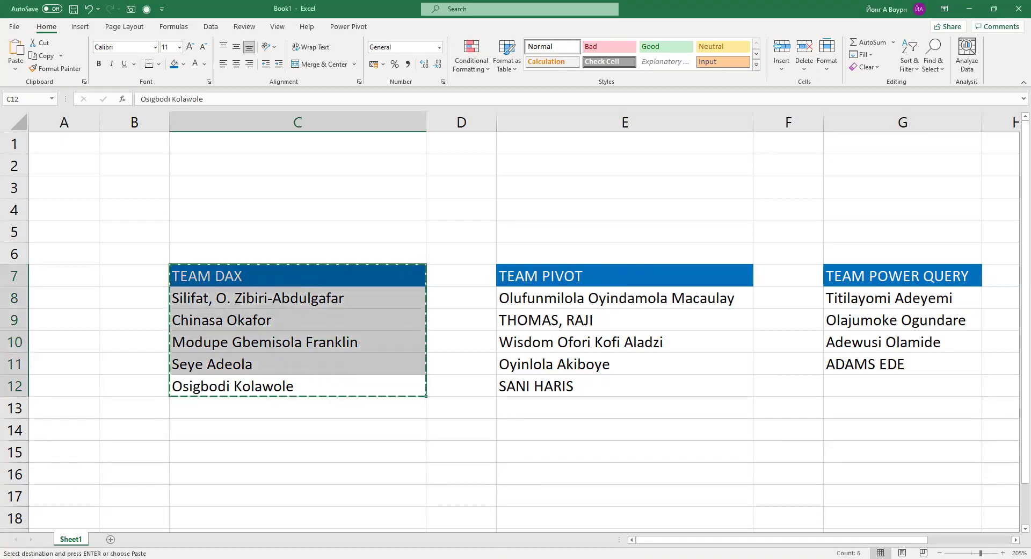
pyautogui.hotkey('alt', 'Tab')
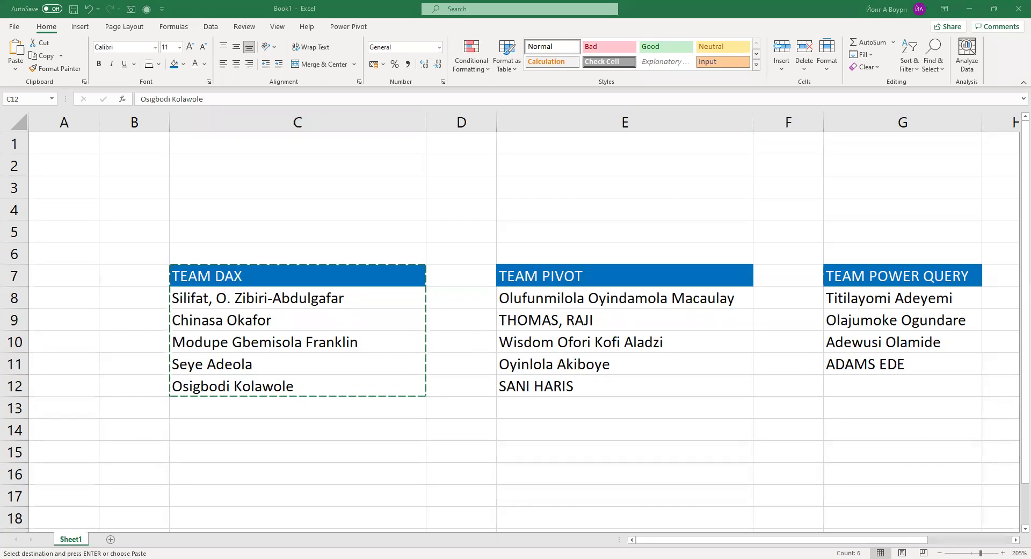
# - Copy the TEAM PIVOT list in E7:E12, including its header, and switch to the other open window
pyautogui.click(582, 382)
pyautogui.hotkey('ctrl', 'a')
pyautogui.hotkey('ctrl', 'c')
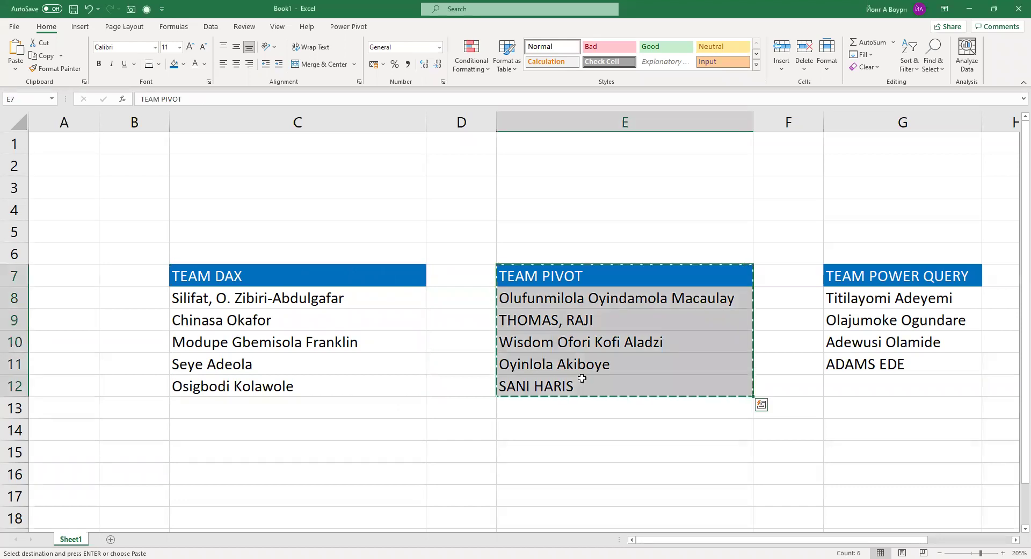
pyautogui.hotkey('alt', 'Tab')
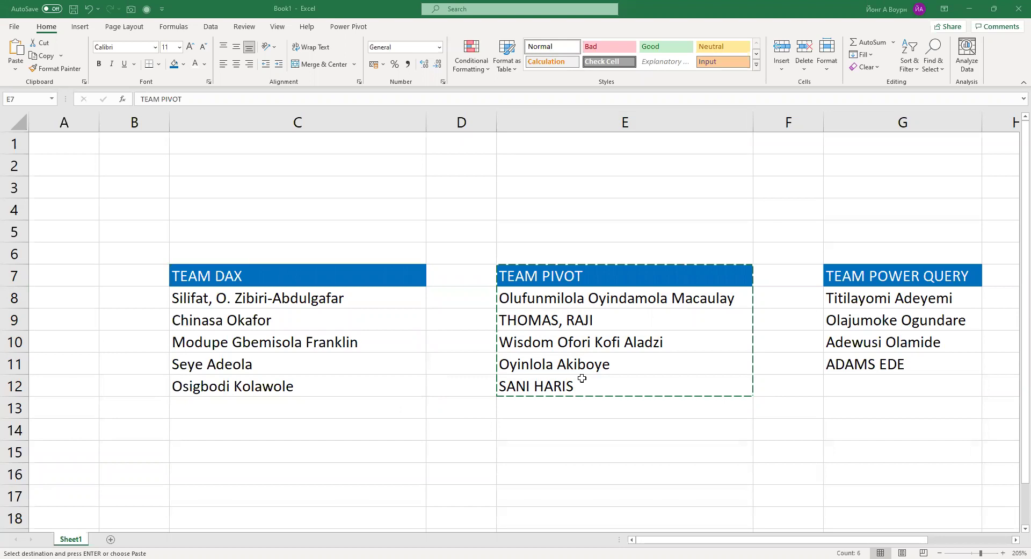
# - Copy the TEAM POWER QUERY list in G7:G11, including its header, and switch to the other open window
pyautogui.moveTo(902, 276); pyautogui.dragTo(904, 371)
pyautogui.hotkey('ctrl', 'c')
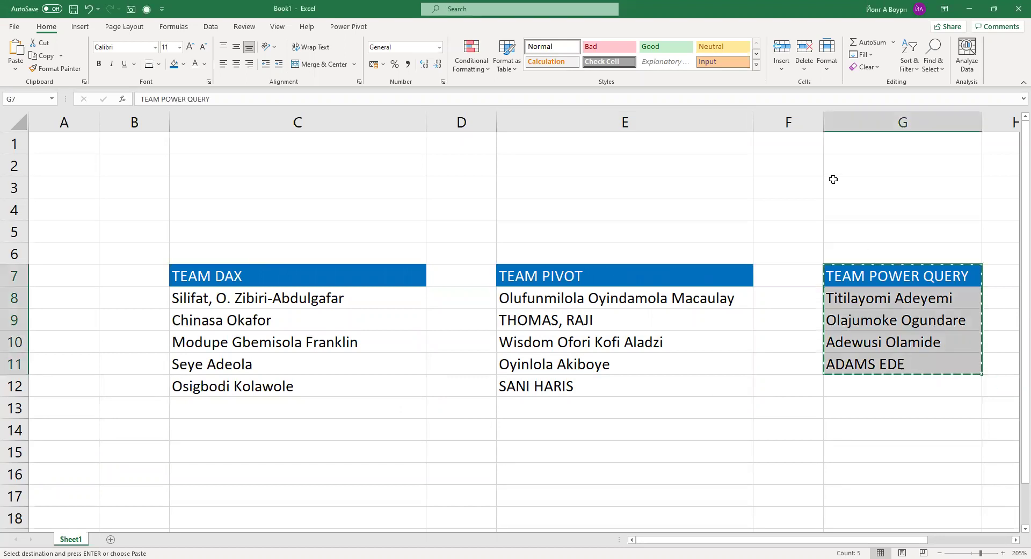
pyautogui.hotkey('alt', 'Tab')
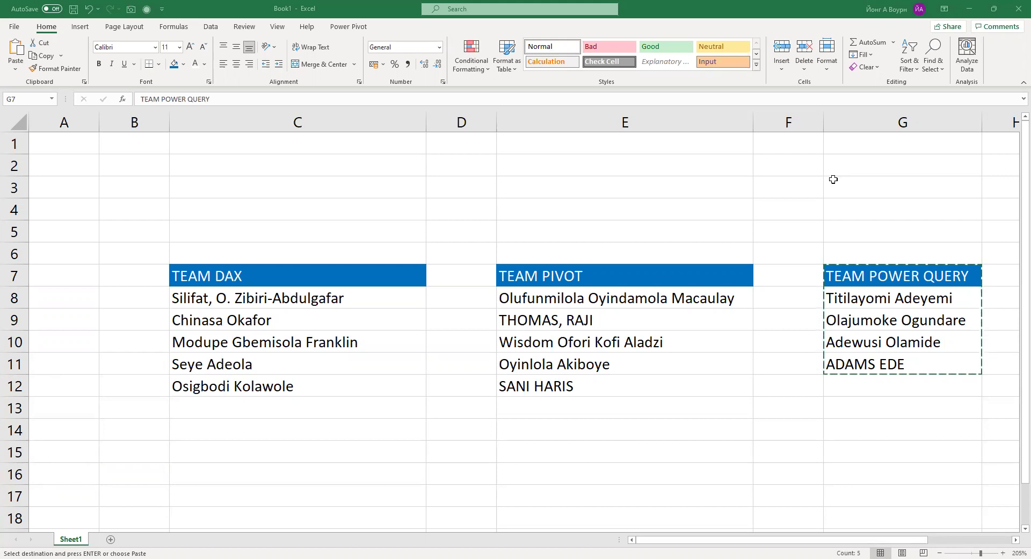
pyautogui.click(785, 5)
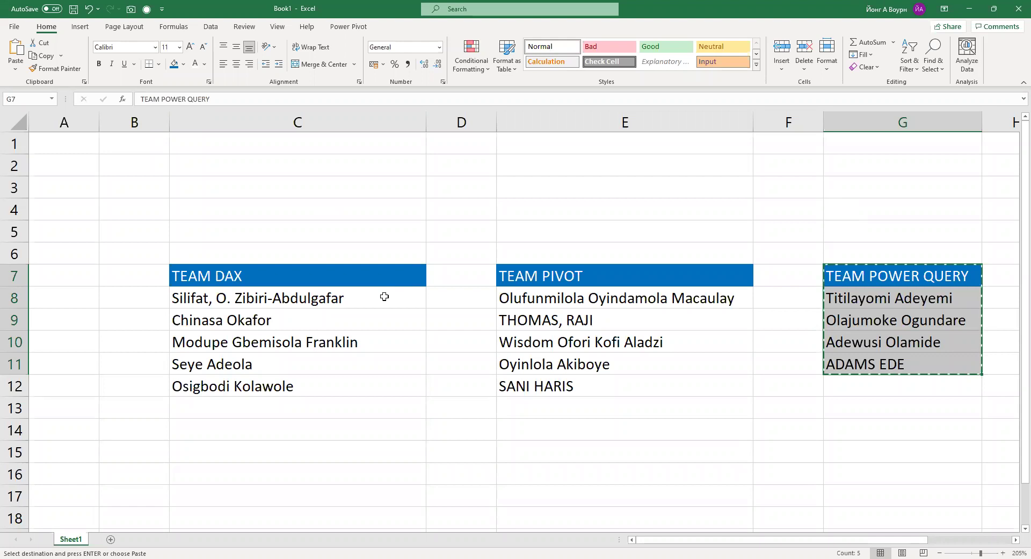
pyautogui.scroll(-1, 193, 394)
pyautogui.click(56, 369)
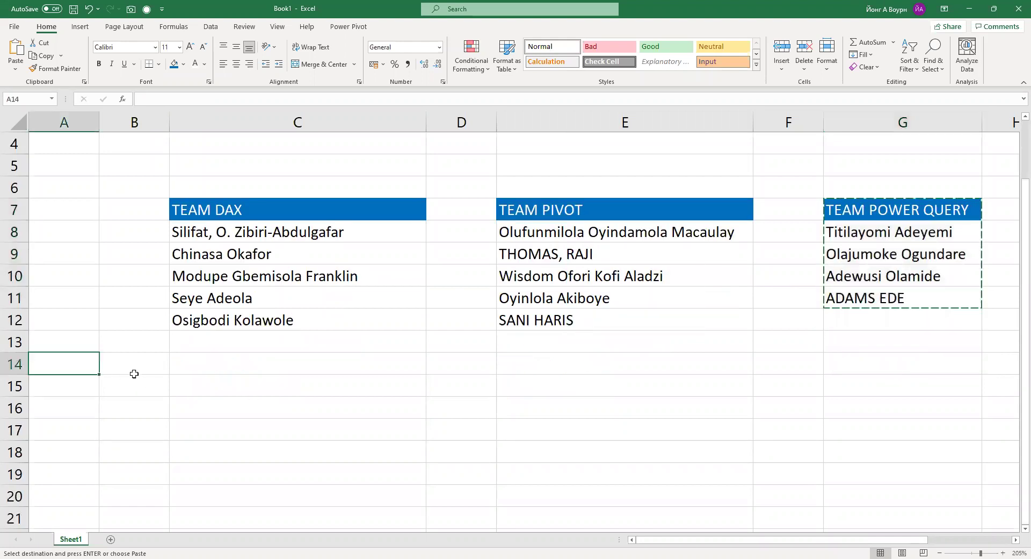
pyautogui.write('DAZ')
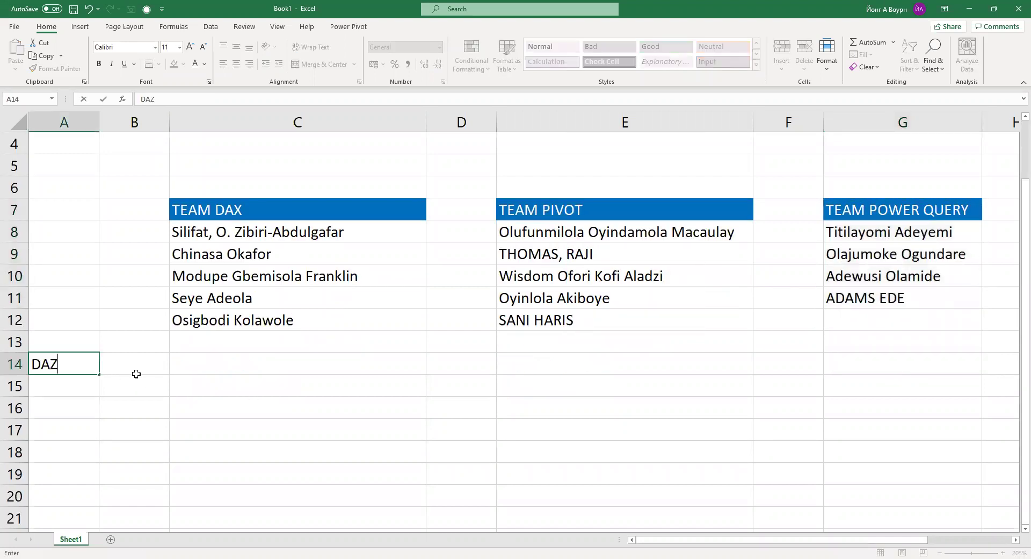
pyautogui.press('BackSpace')
pyautogui.press('BackSpace')
pyautogui.press('BackSpace')
pyautogui.press('Return')
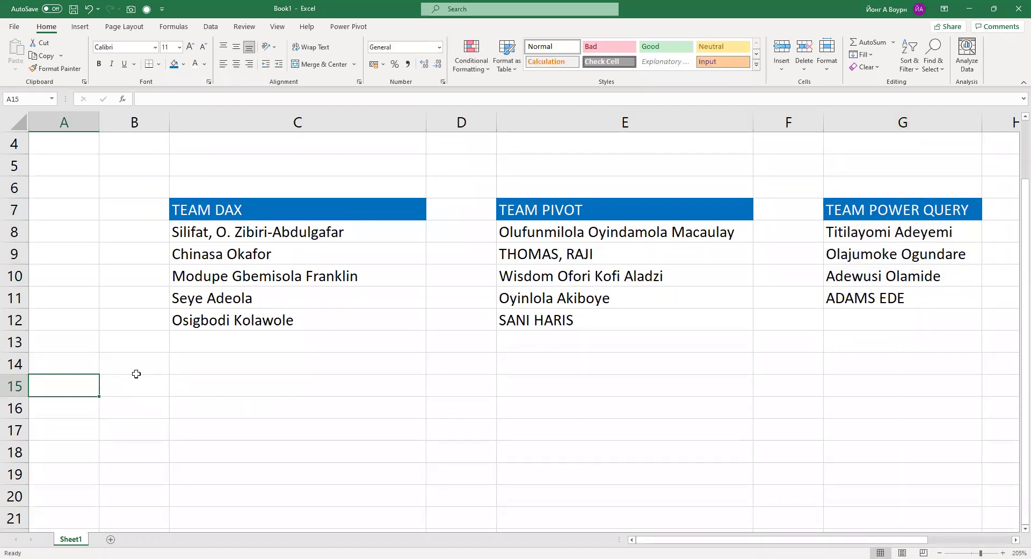
# - Enter the team names DAX, PIVOT and POWER QUERY in cells A15, A16 and A17
pyautogui.write('DAX')
pyautogui.press('Return')
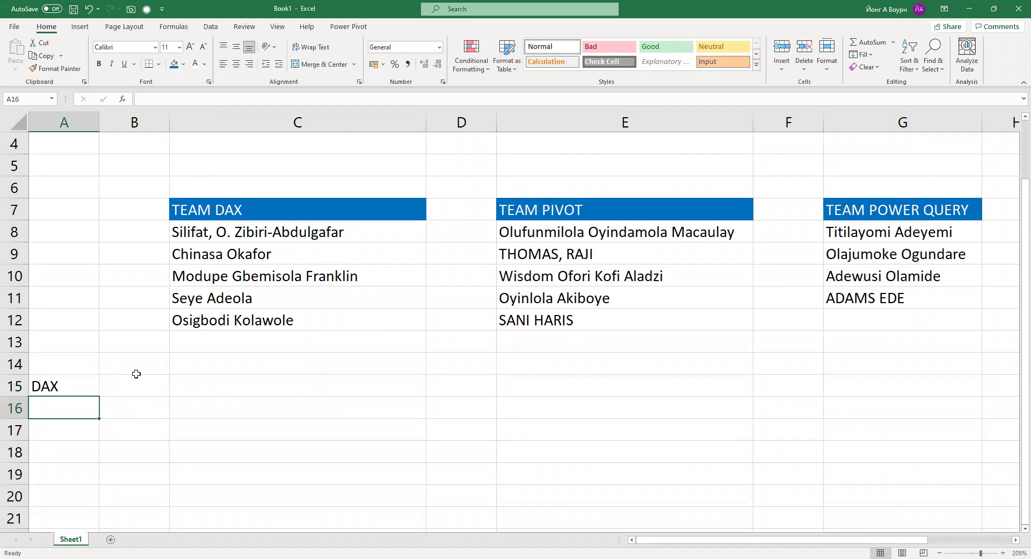
pyautogui.write('PIVOY')
pyautogui.press('BackSpace')
pyautogui.write('T')
pyautogui.press('Return')
pyautogui.write('POWE')
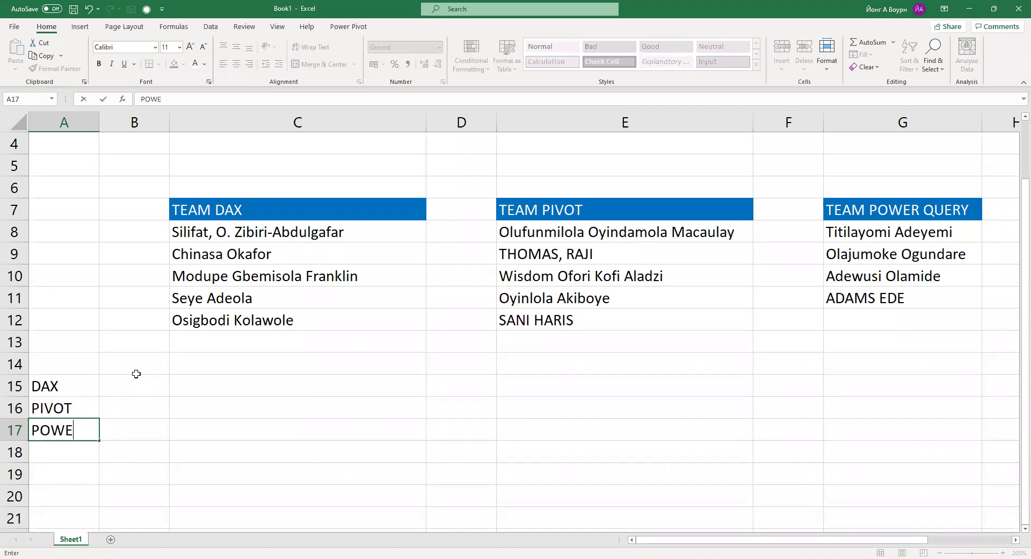
pyautogui.write('R QUERT')
pyautogui.press('BackSpace')
pyautogui.write('Y')
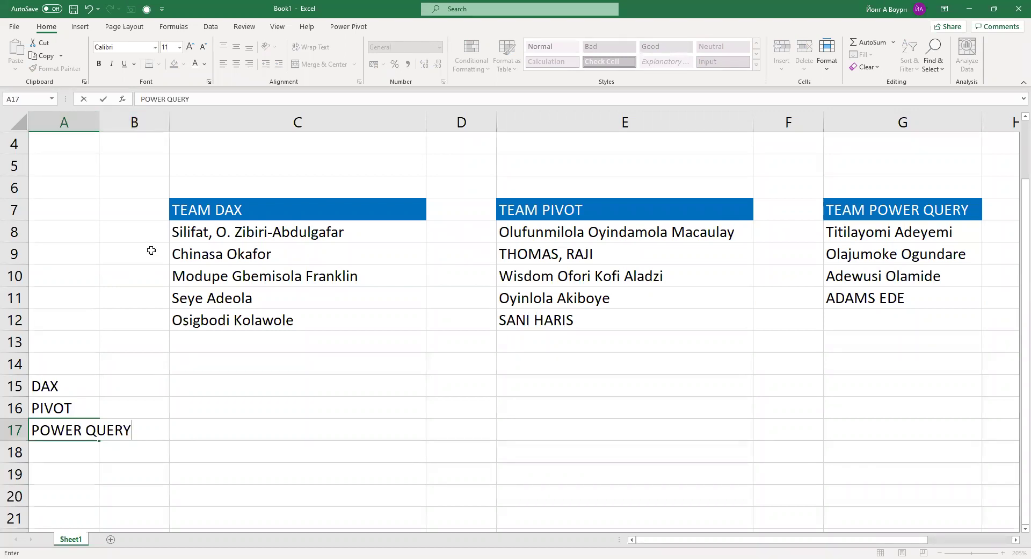
pyautogui.click(137, 268)
# - Widen column A so that the POWER QUERY entry fits inside it
pyautogui.moveTo(100, 121); pyautogui.dragTo(134, 120)
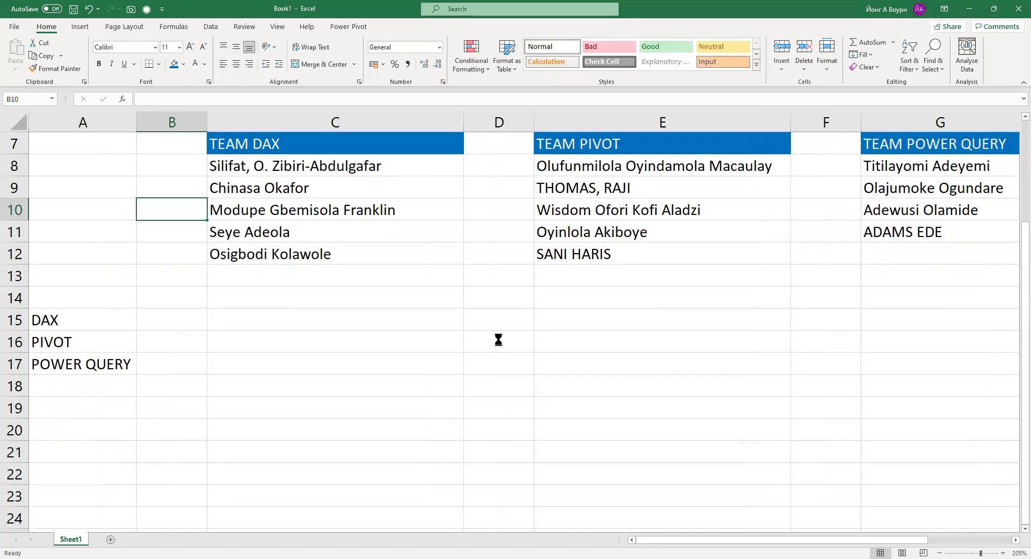
pyautogui.scroll(-1, 498, 341)
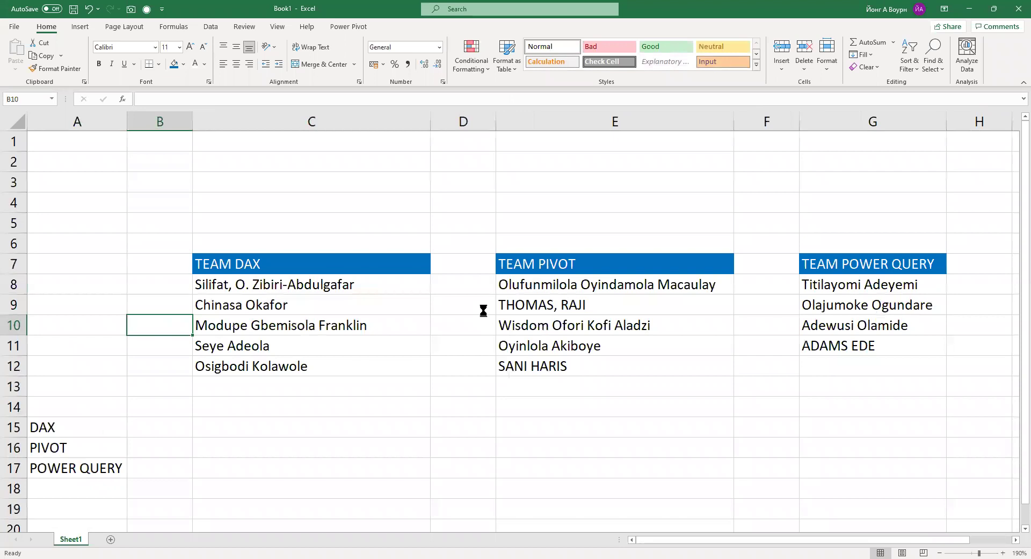
pyautogui.hotkey('alt', 'Tab')
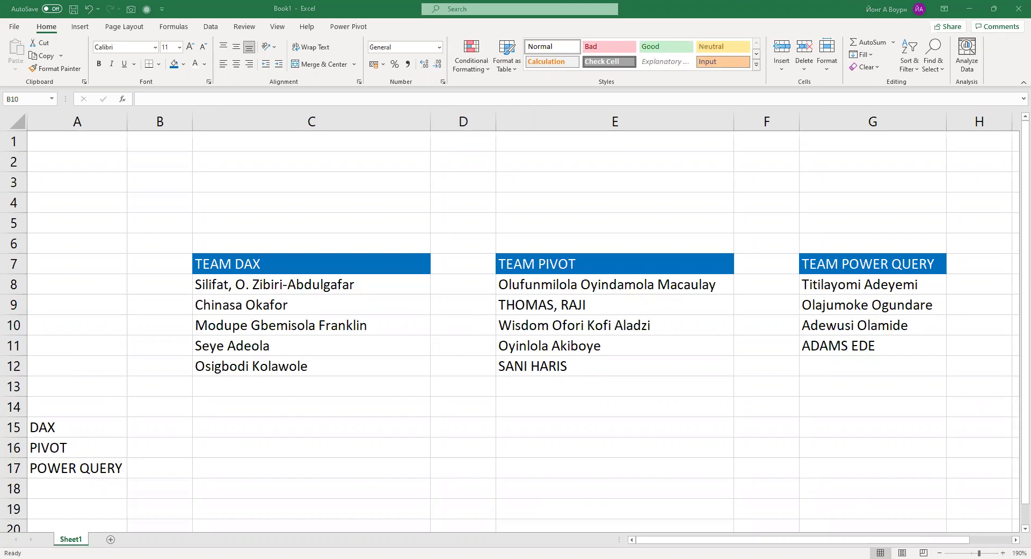
pyautogui.hotkey('alt', 'Tab')
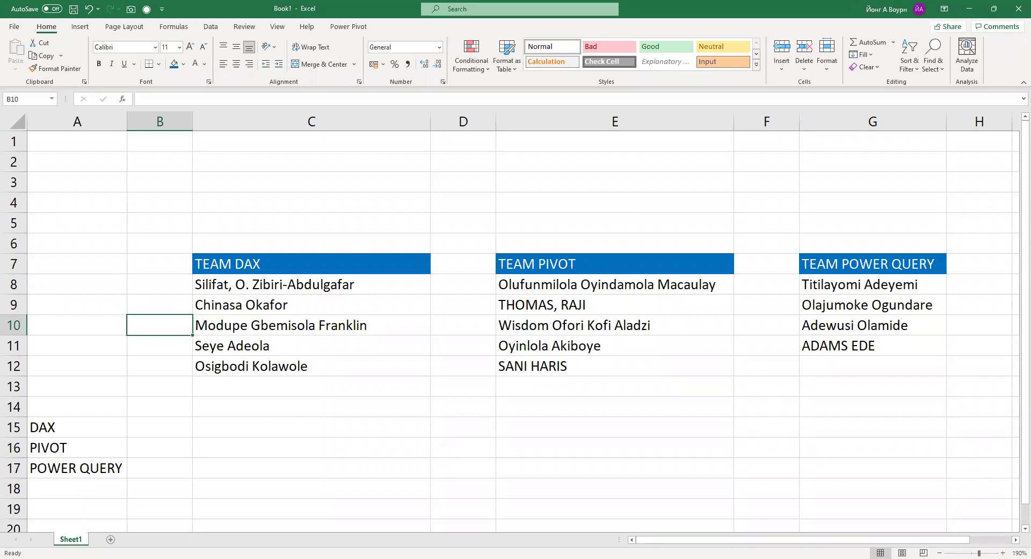
# - Create a new blank workbook and enlarge its sheet view to 325%
pyautogui.hotkey('ctrl', 'n')
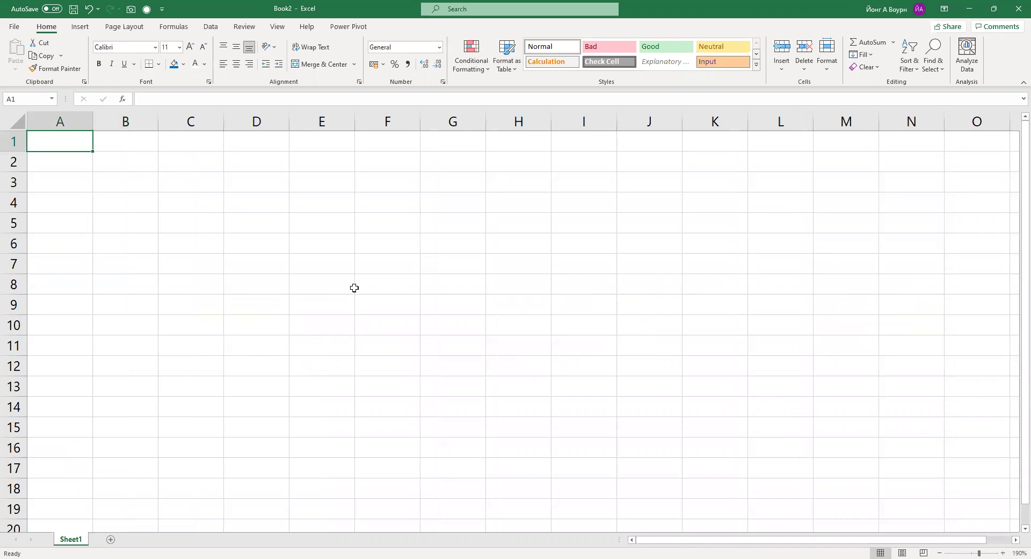
pyautogui.keyDown('ctrl'); pyautogui.scroll(-1, 355, 289); pyautogui.keyUp('ctrl')
pyautogui.keyDown('ctrl'); pyautogui.scroll(7, 355, 289); pyautogui.keyUp('ctrl')
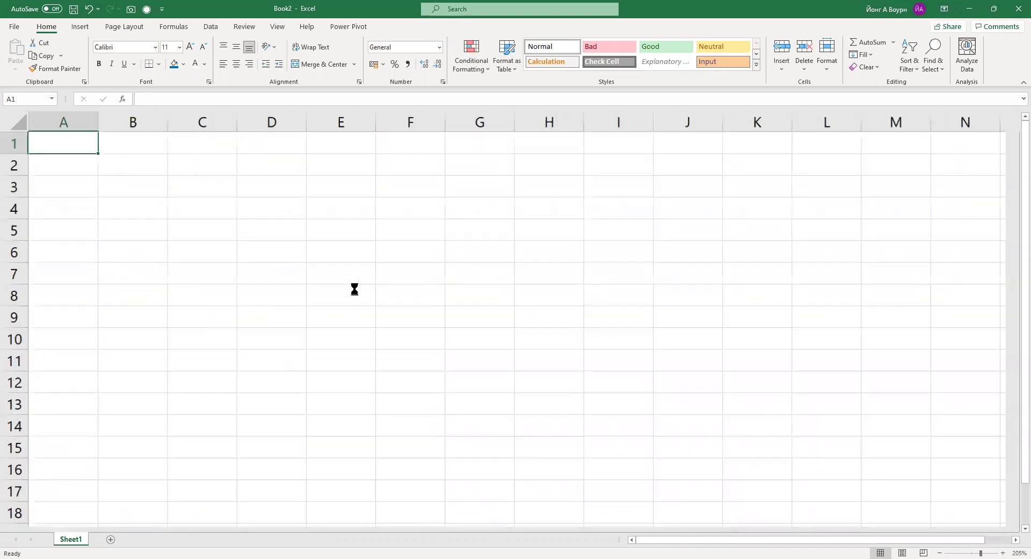
pyautogui.keyDown('ctrl'); pyautogui.scroll(5, 354, 289); pyautogui.keyUp('ctrl')
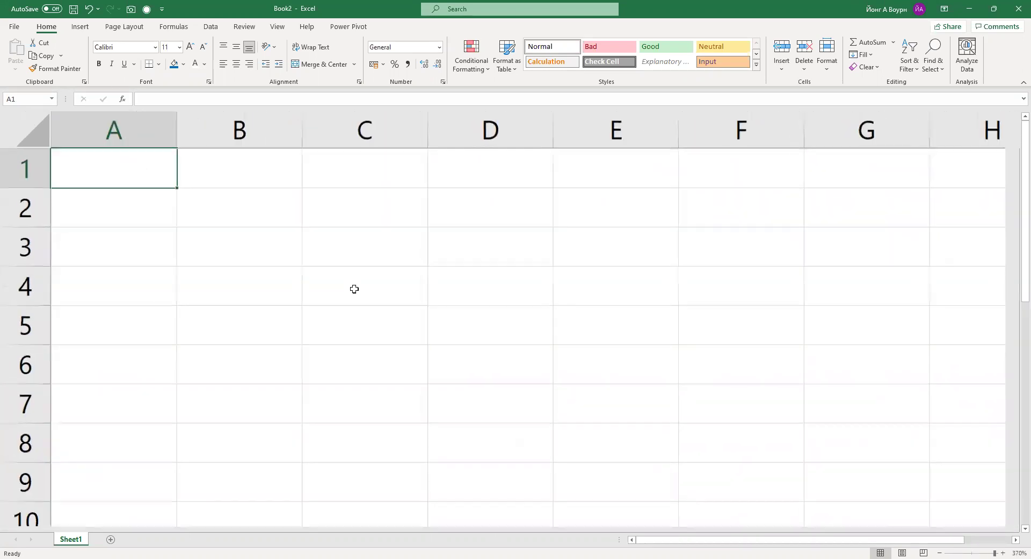
pyautogui.keyDown('ctrl'); pyautogui.scroll(-3, 354, 290); pyautogui.keyUp('ctrl')
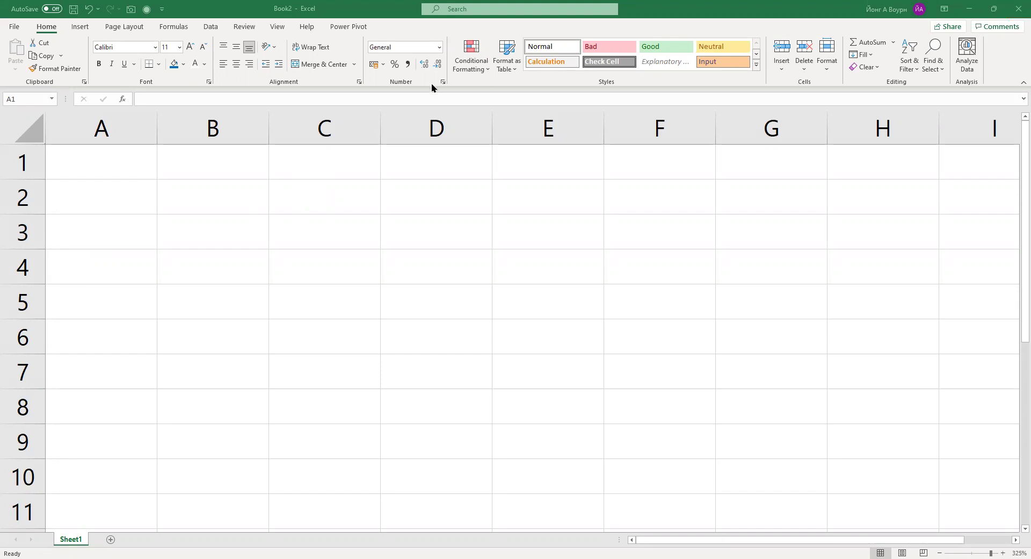
# - Enter Excel in cell D2 and PowerPoint in cell D3 of the new workbook
pyautogui.click(392, 185)
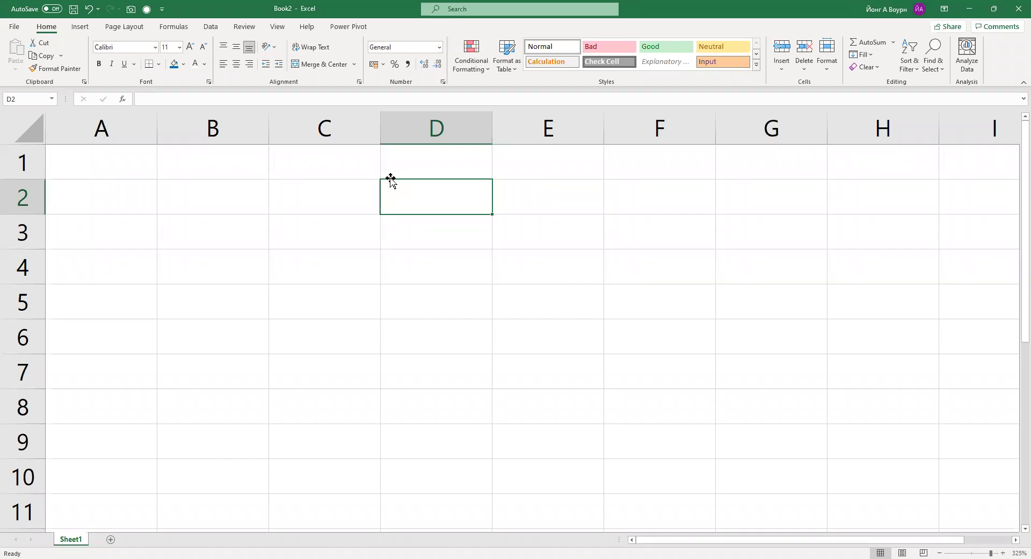
pyautogui.write('Excel')
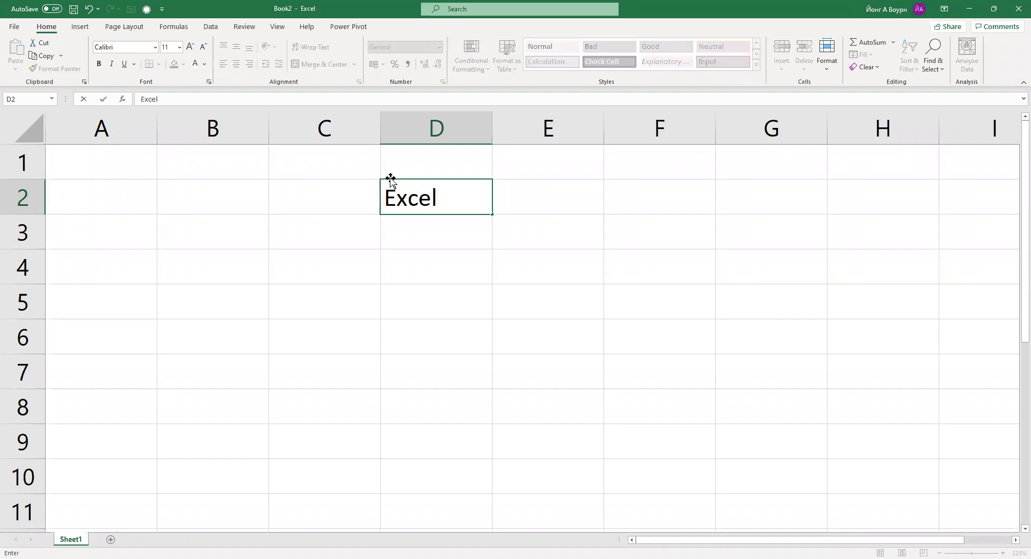
pyautogui.press('Return')
pyautogui.write('Pow')
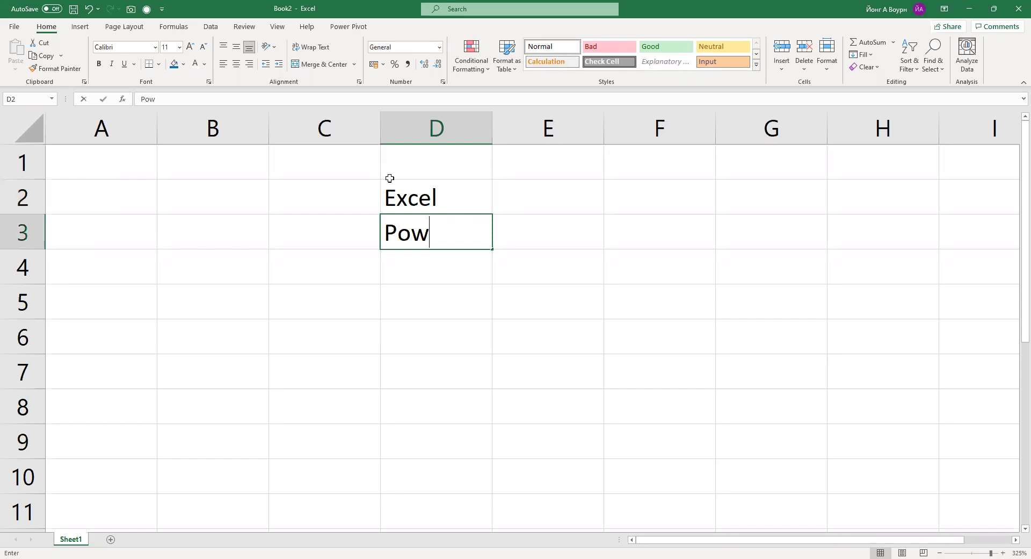
pyautogui.write('erPoint')
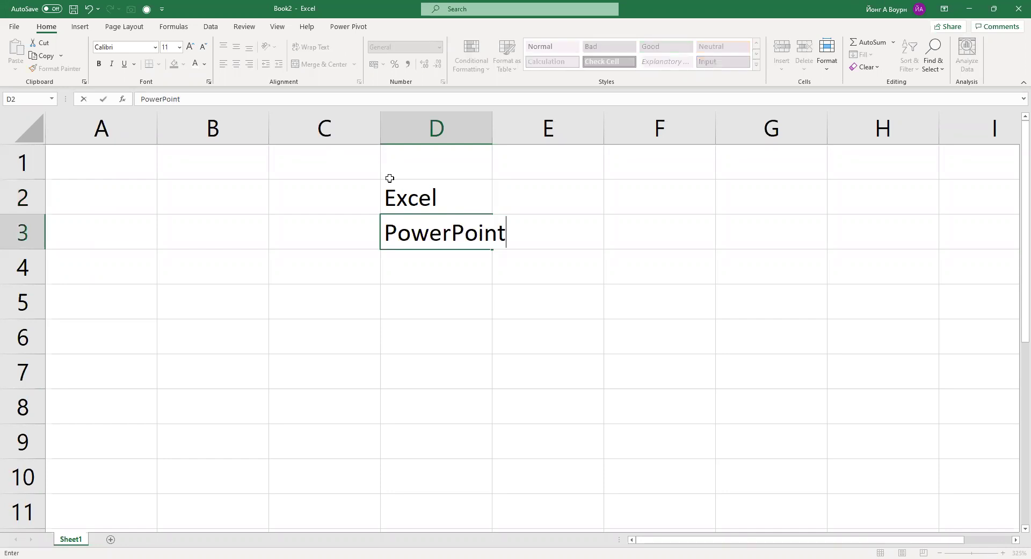
pyautogui.press('Return')
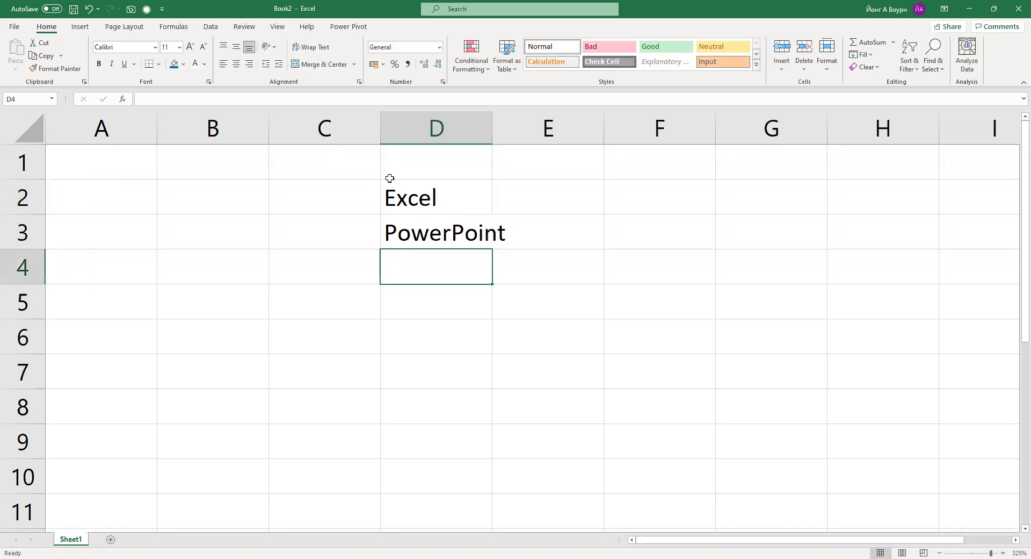
# - Continue the list in column D with Word in D4, Outlook in D5 and Access in D6
pyautogui.hotkey('ctrl', 'n')
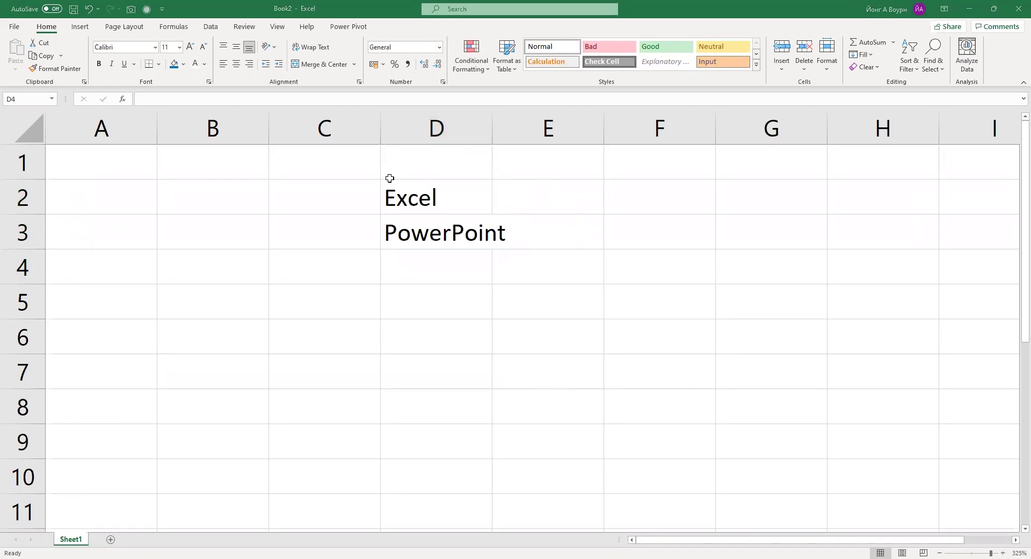
pyautogui.write('Wod')
pyautogui.press('BackSpace')
pyautogui.write('rd')
pyautogui.press('Return')
pyautogui.write('Outlook')
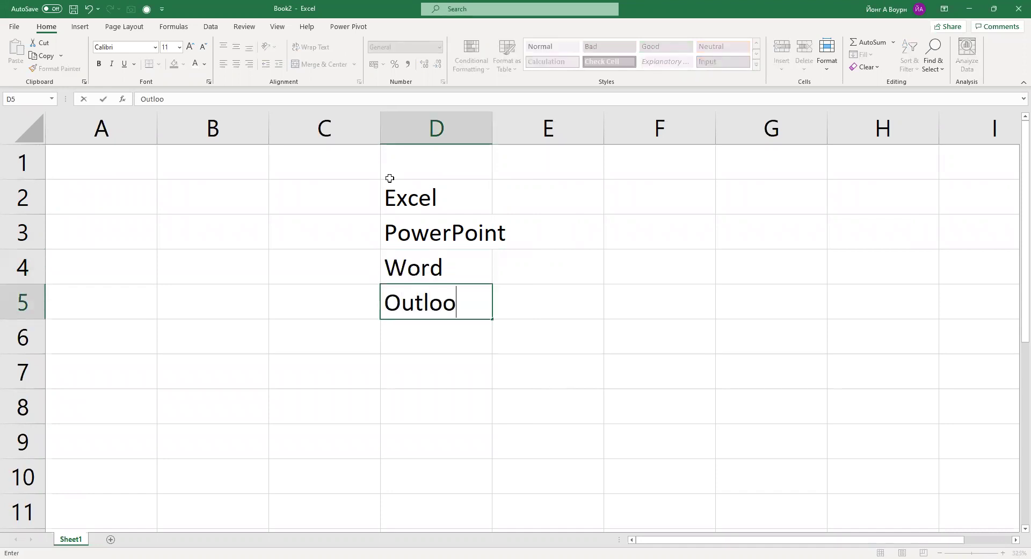
pyautogui.press('Return')
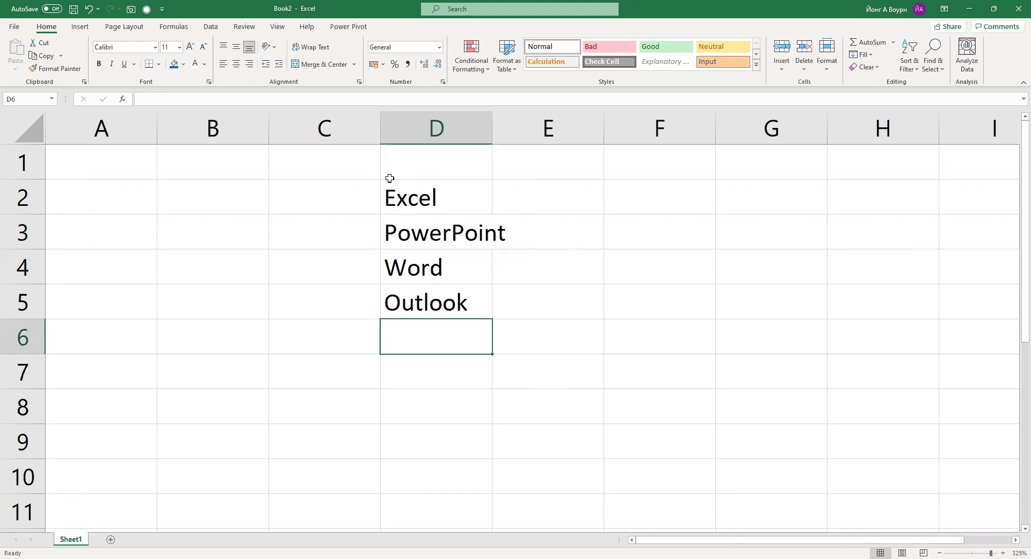
pyautogui.write('Access')
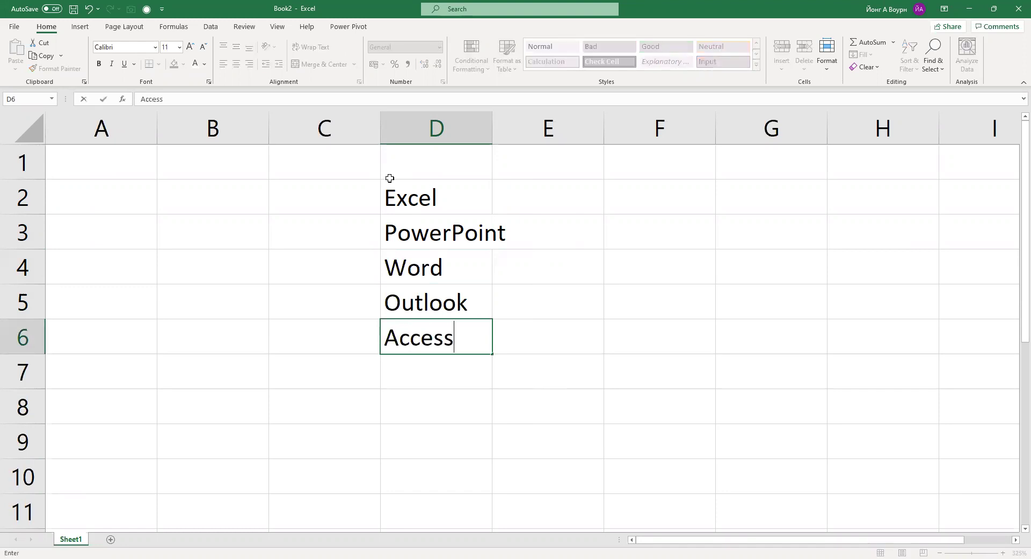
pyautogui.press('Return')
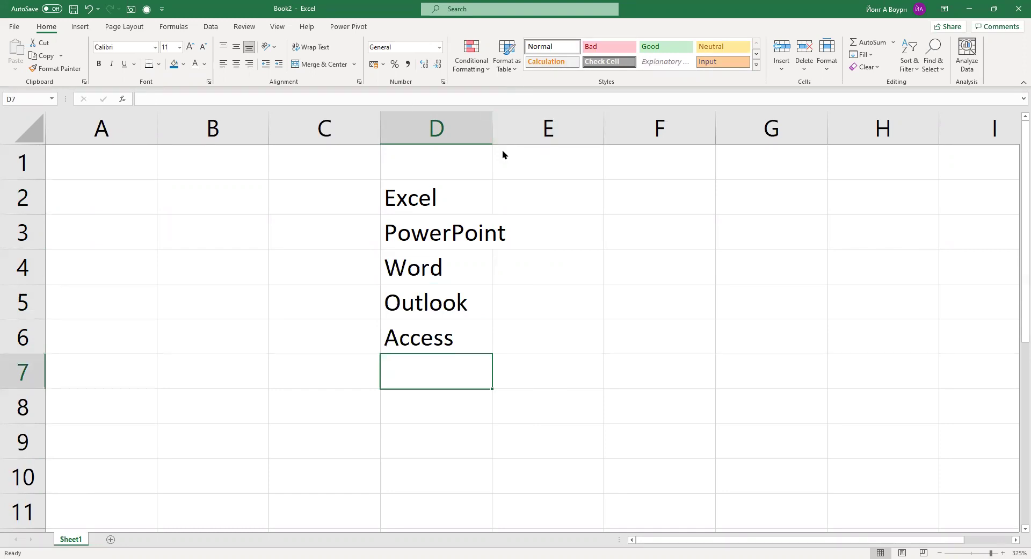
# - Widen column D so that PowerPoint fits inside it, and select cell F2
pyautogui.hotkey('ctrl', 'n')
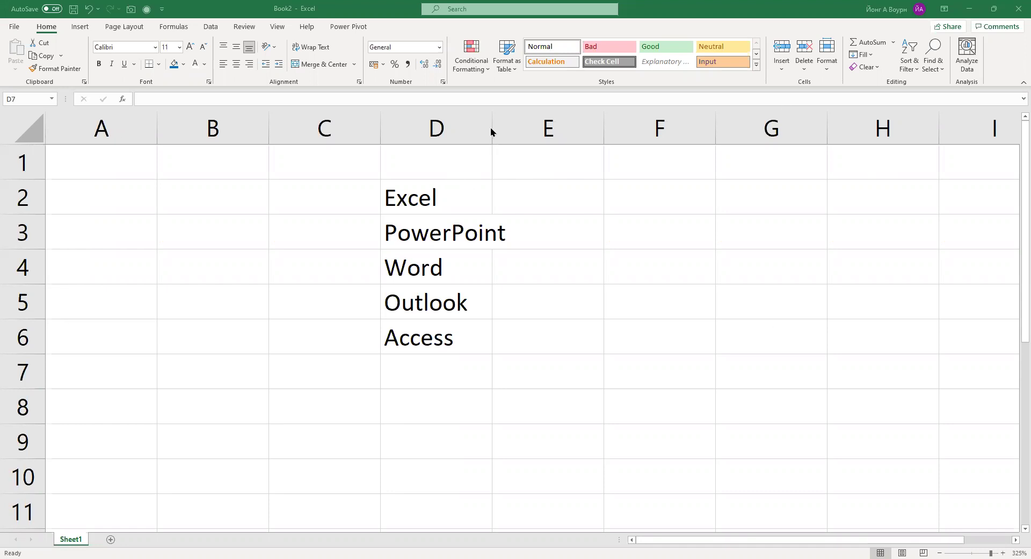
pyautogui.moveTo(489, 123); pyautogui.dragTo(520, 123)
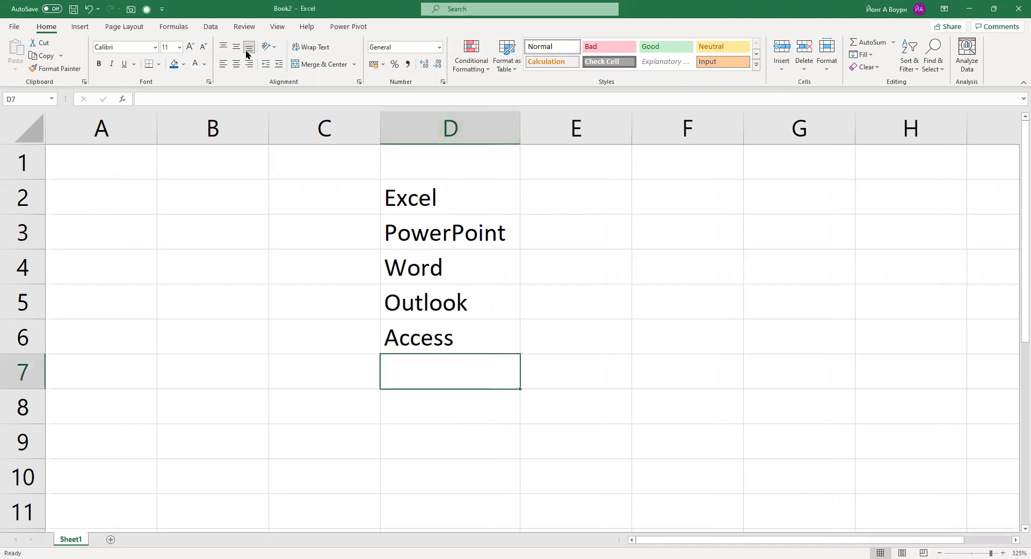
pyautogui.click(664, 207)
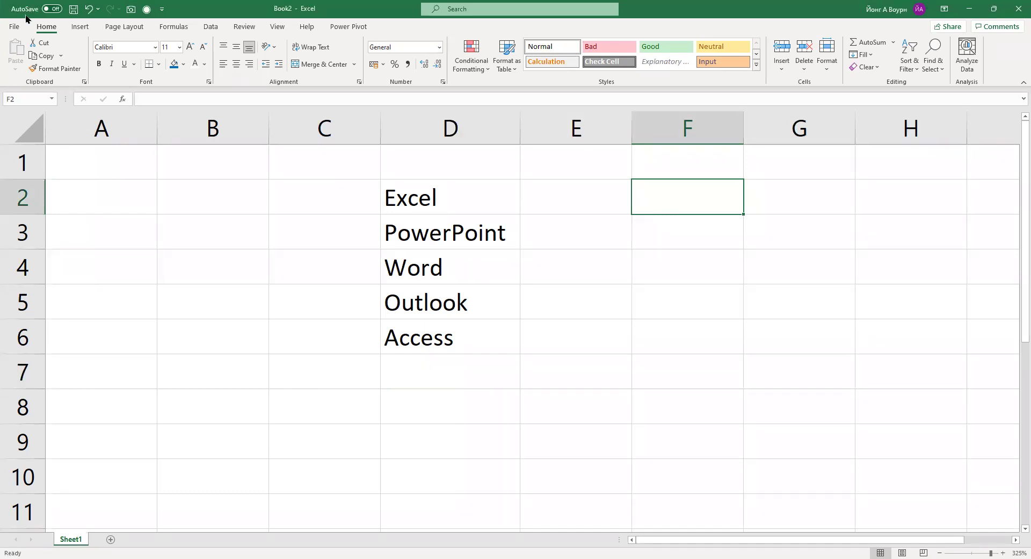
# - View the account's product information and circle the subscription product details with the on-screen pen
pyautogui.click(16, 25)
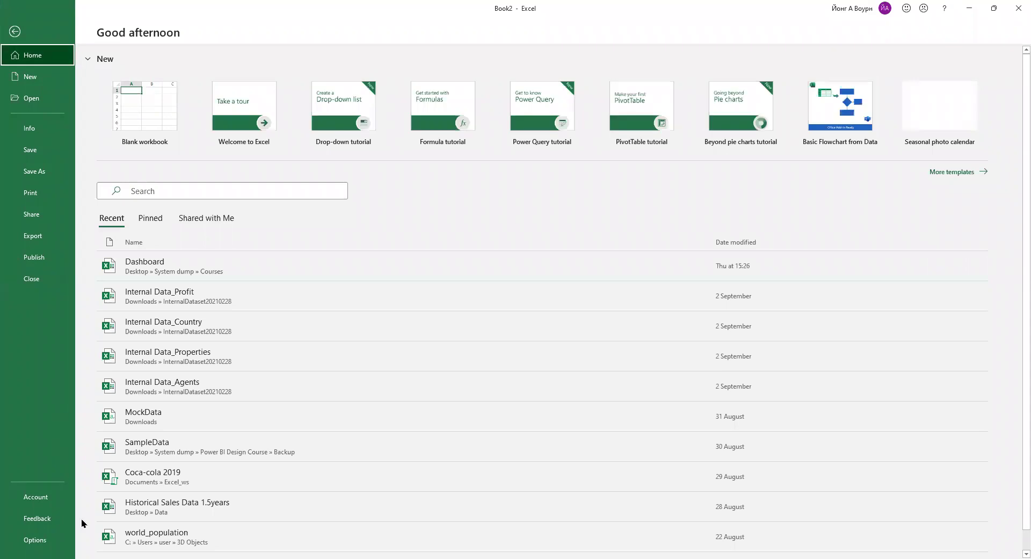
pyautogui.click(36, 496)
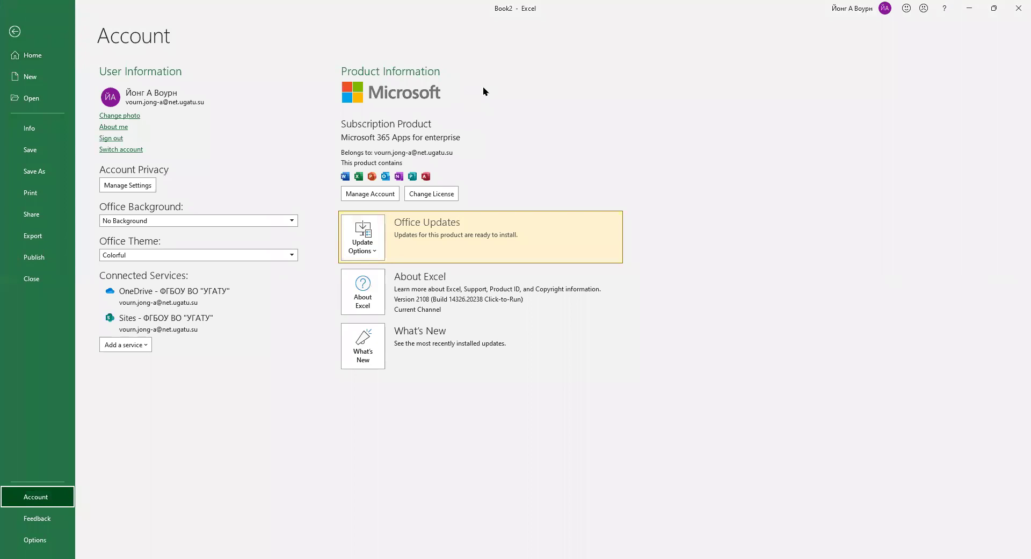
pyautogui.hotkey('ctrl', 'shift', '3')
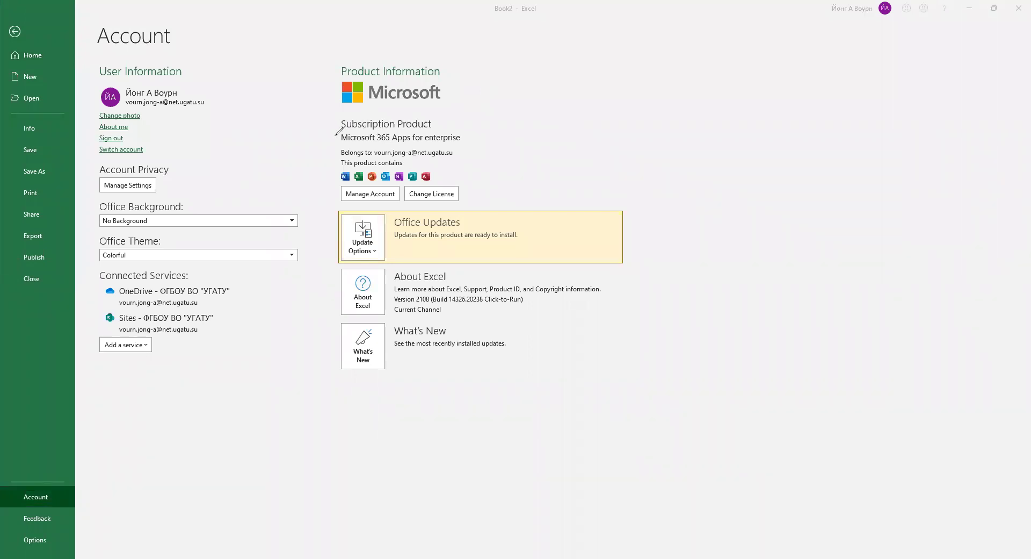
pyautogui.moveTo(334, 136)
pyautogui.mouseDown()
pyautogui.moveTo(355, 102)
pyautogui.moveTo(500, 118)
pyautogui.moveTo(498, 144)
pyautogui.moveTo(349, 159)
pyautogui.moveTo(330, 135)
pyautogui.moveTo(340, 130)
pyautogui.mouseUp()
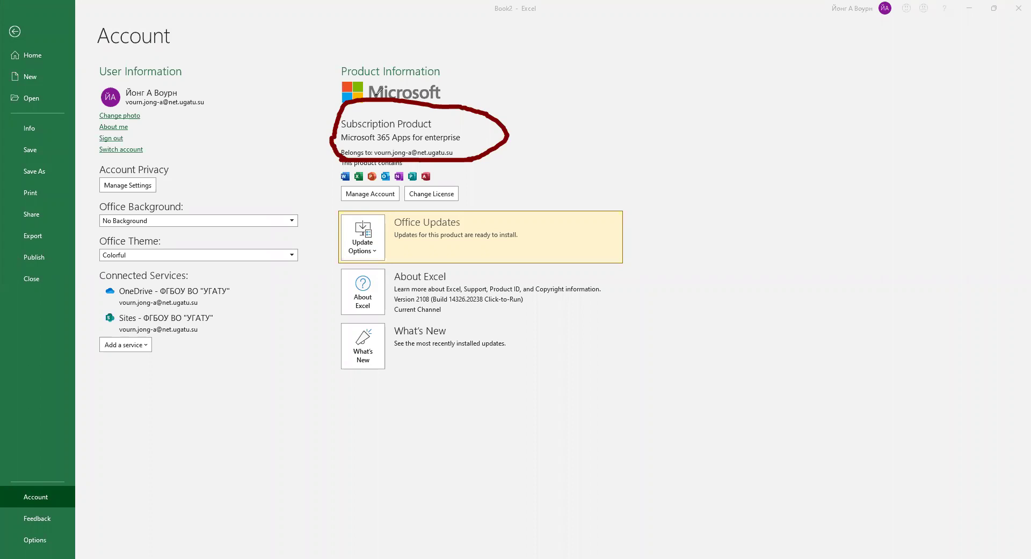
pyautogui.click(22, 31)
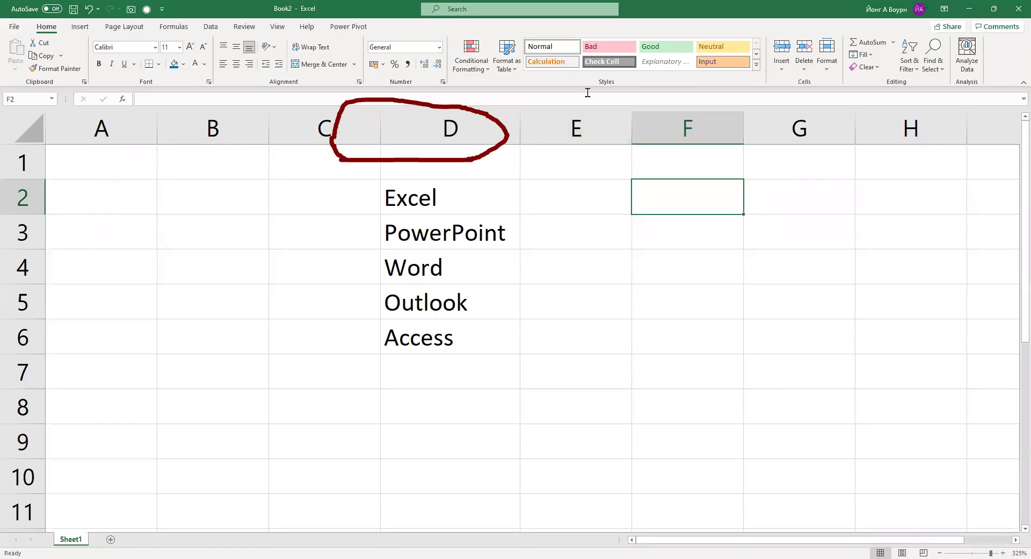
# - Enter Microsoft 365 in cell F2
pyautogui.write('Mic')
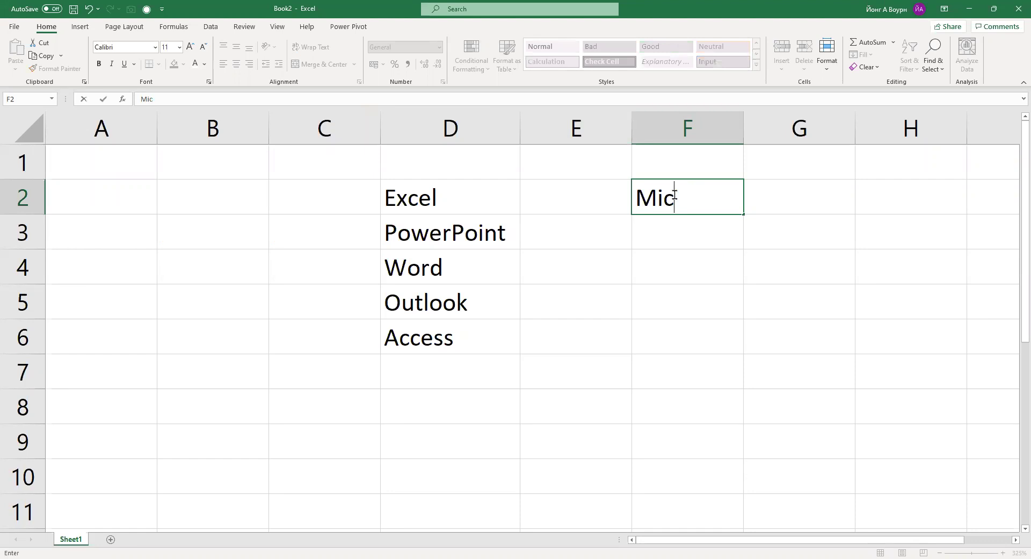
pyautogui.write('rosoft 365')
pyautogui.press('Return')
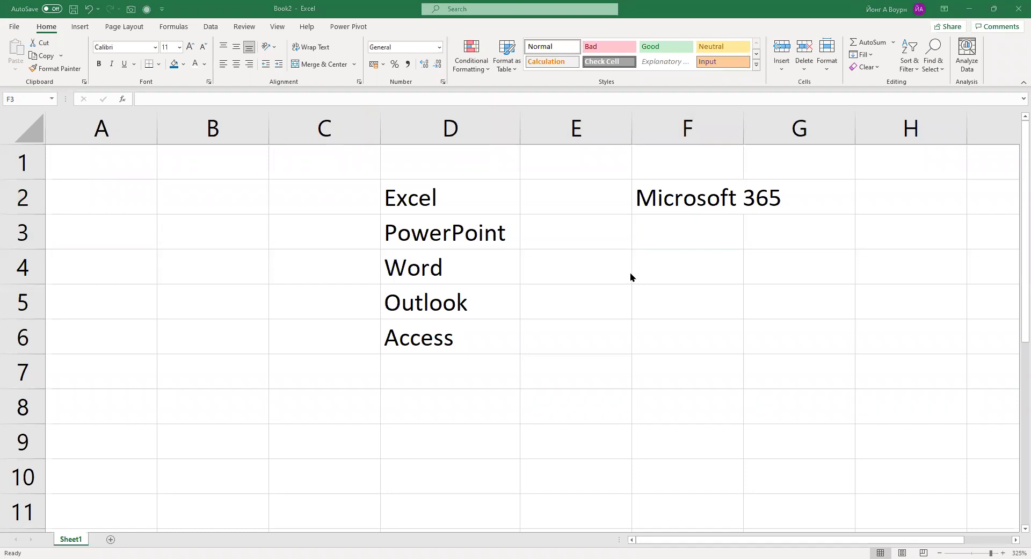
# - Enter Professional 2019 in cell F3 and autofit column F to its contents
pyautogui.click(713, 237)
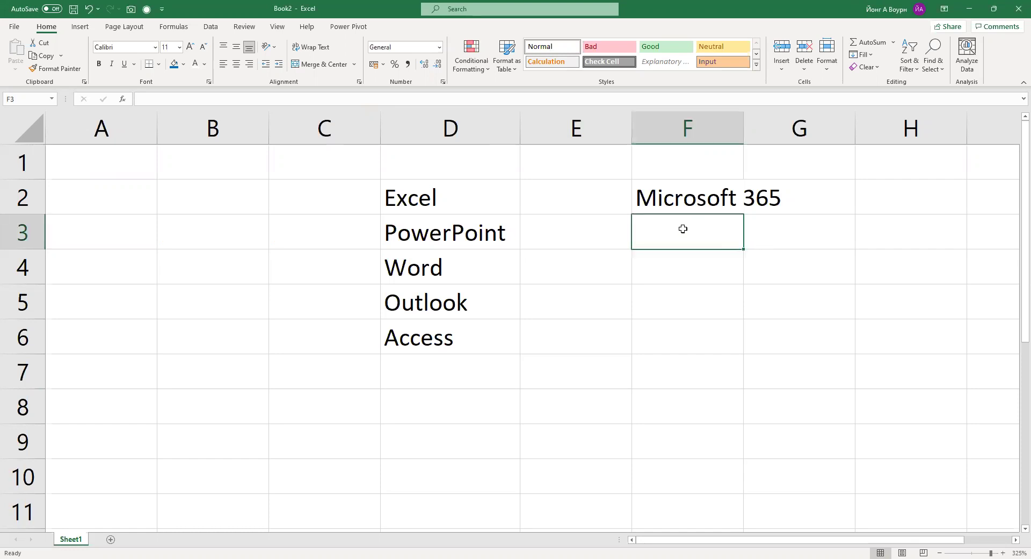
pyautogui.hotkey('alt', 'Tab')
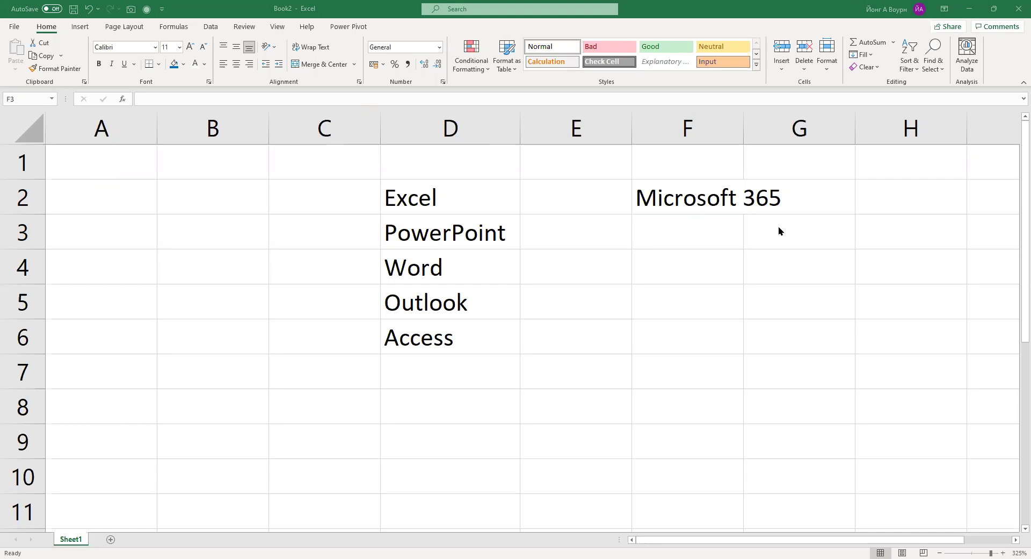
pyautogui.click(720, 238)
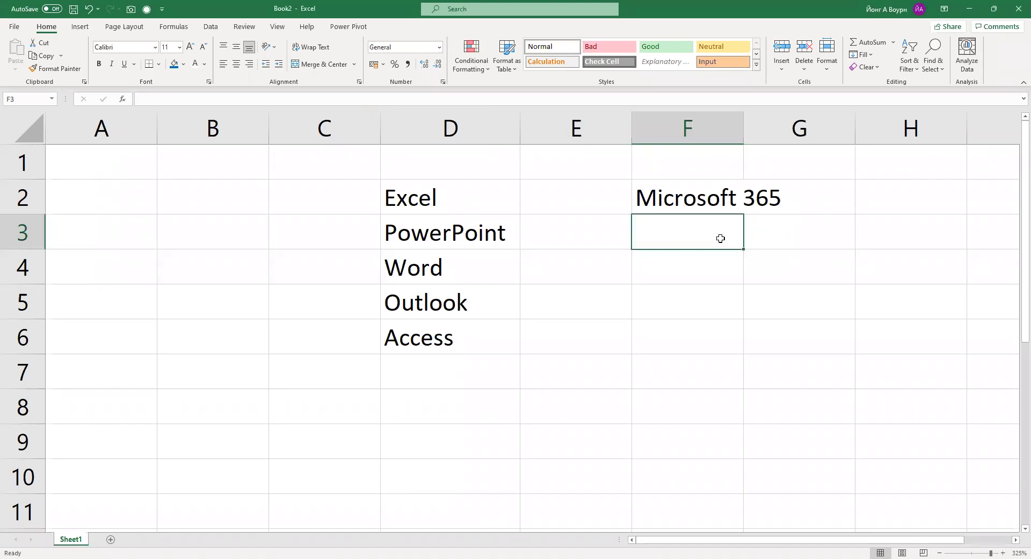
pyautogui.write('Professional 2019')
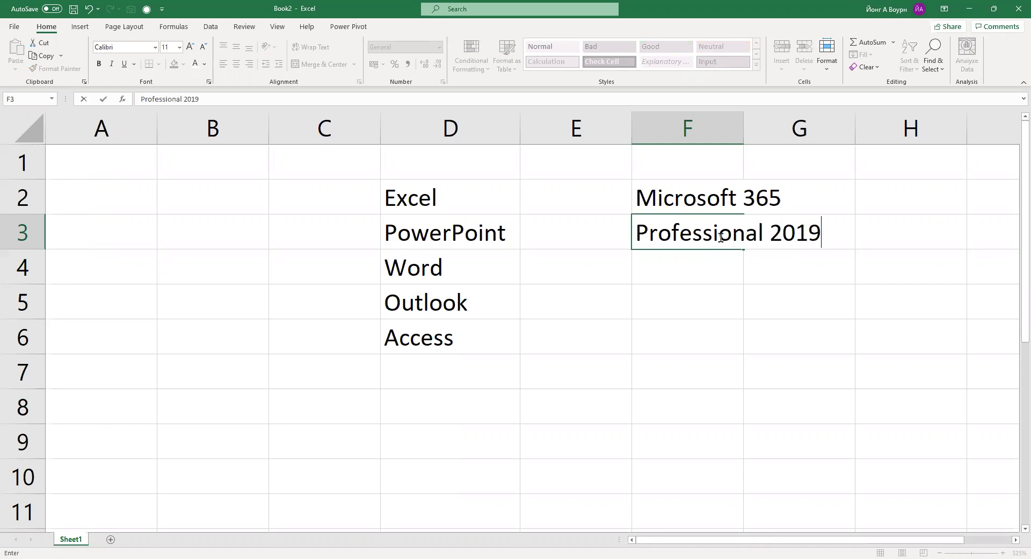
pyautogui.press('Return')
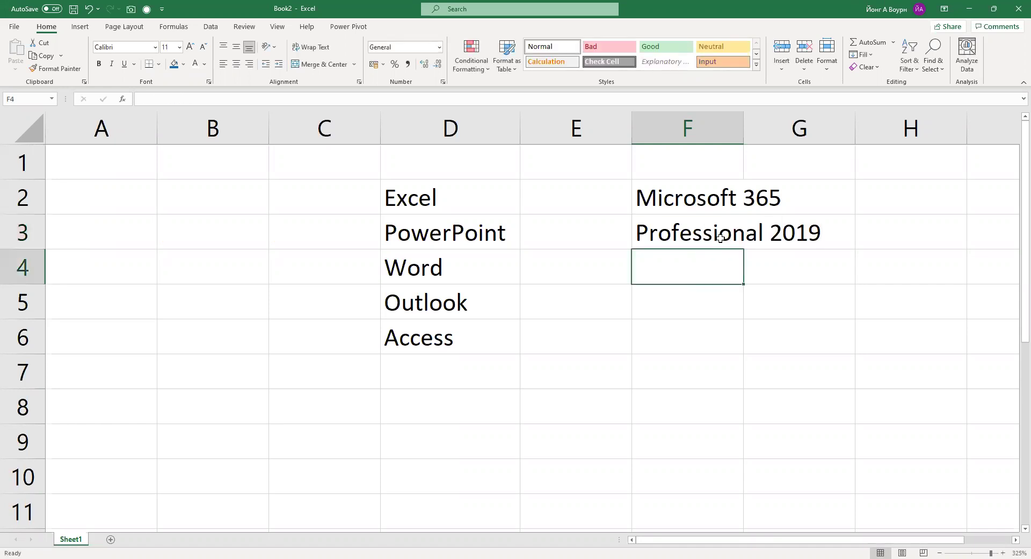
pyautogui.doubleClick(743, 127)
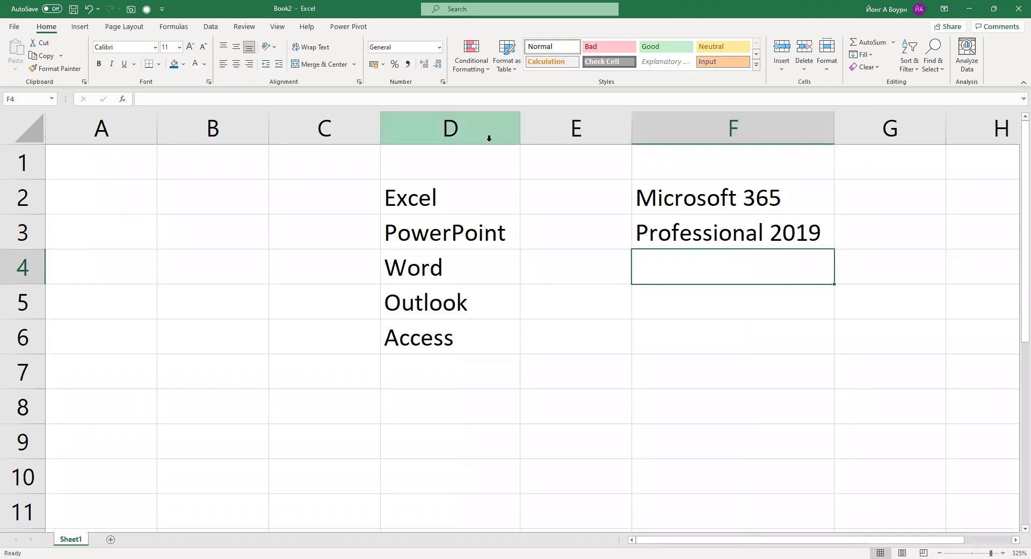
# - Check the Office subscription product on the account page and return to the worksheet
pyautogui.click(16, 29)
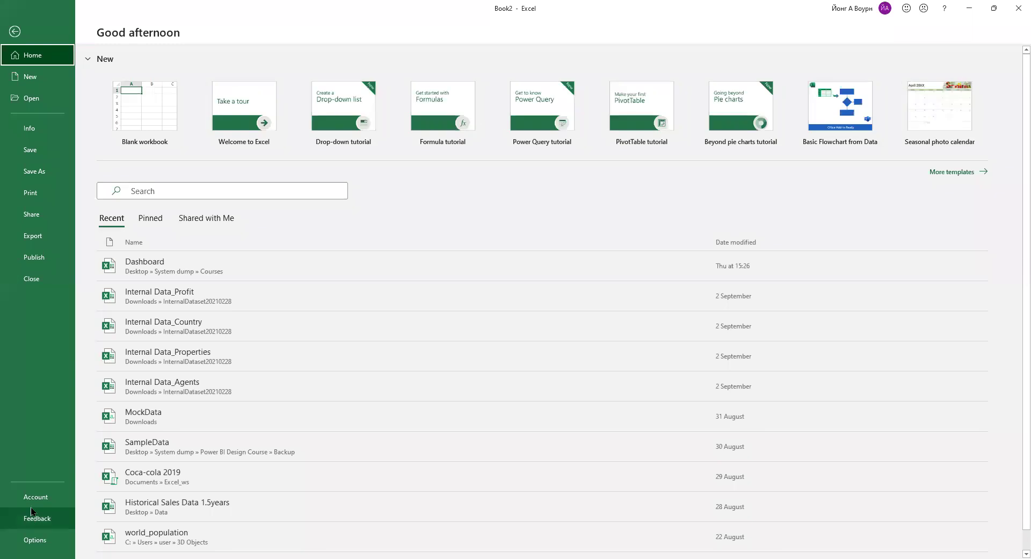
pyautogui.click(11, 497)
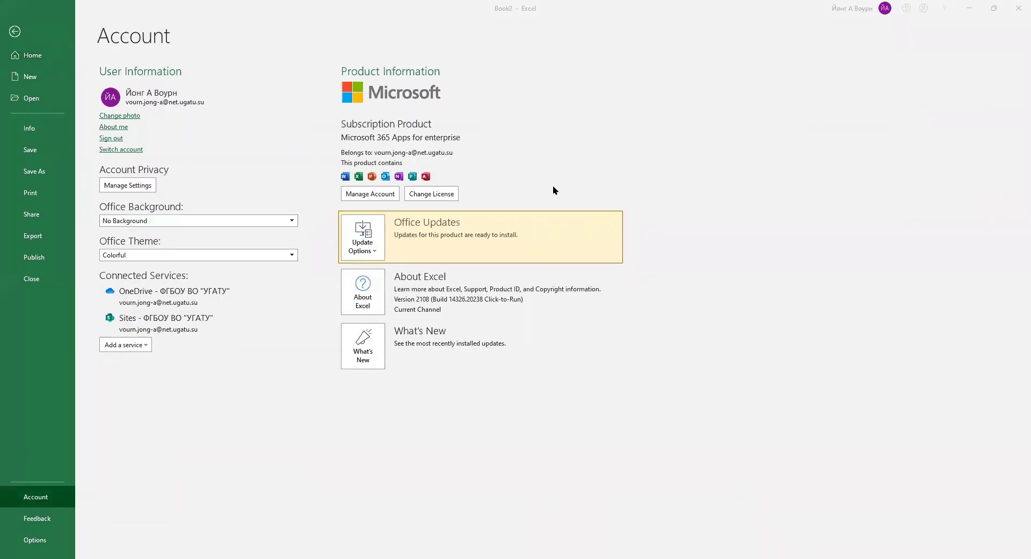
pyautogui.click(17, 31)
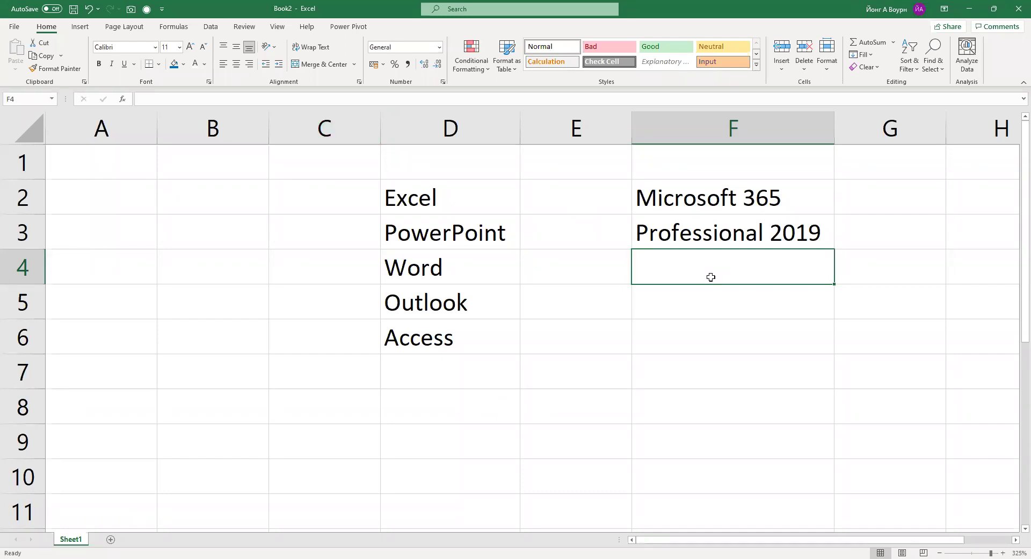
# - Enter Micrisifr 365 in cell F4, below Professional 2019
pyautogui.write('Micrisifr')
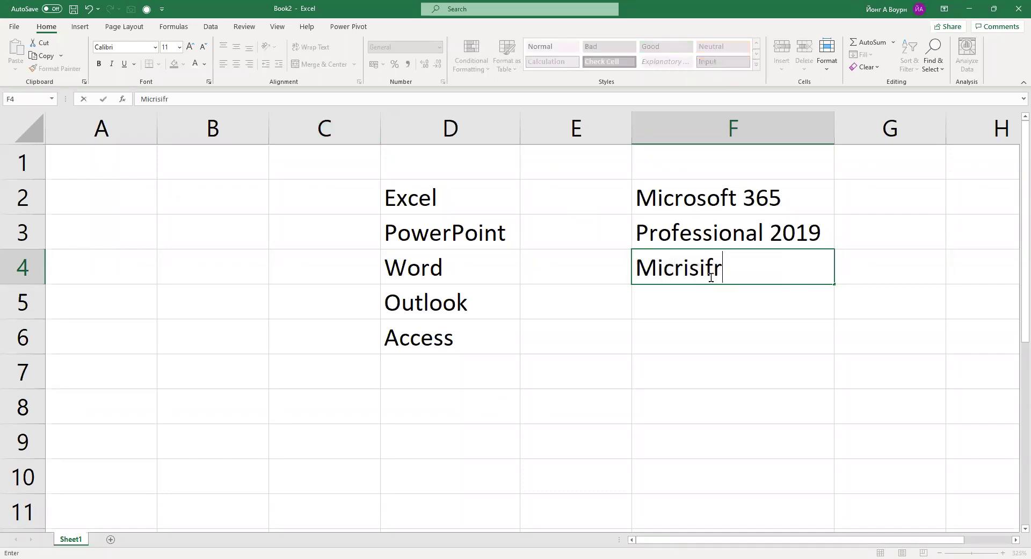
pyautogui.write(' 365')
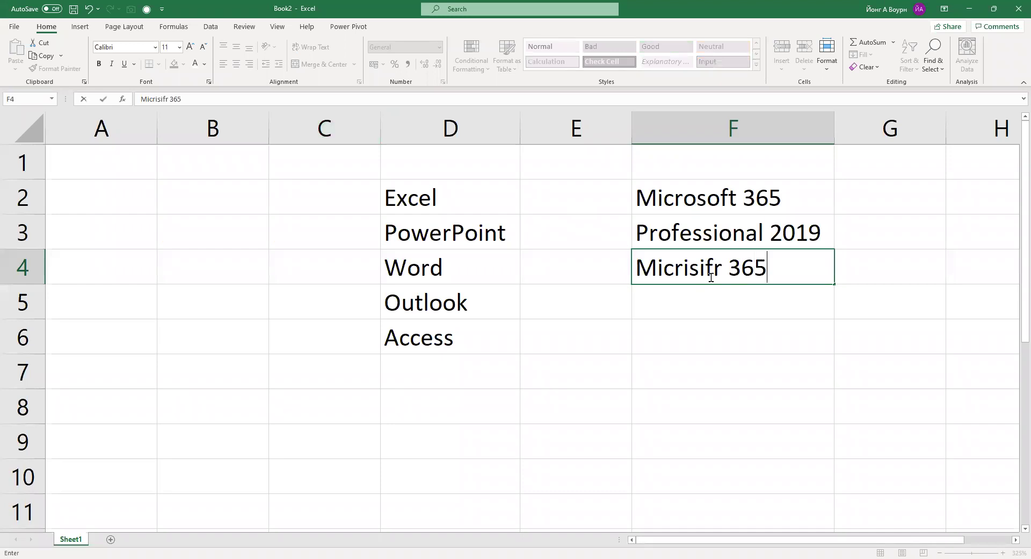
pyautogui.press('Return')
# - Correct the misspelled product name in cell F4 so that the entry reads Microsft 365
pyautogui.click(711, 269)
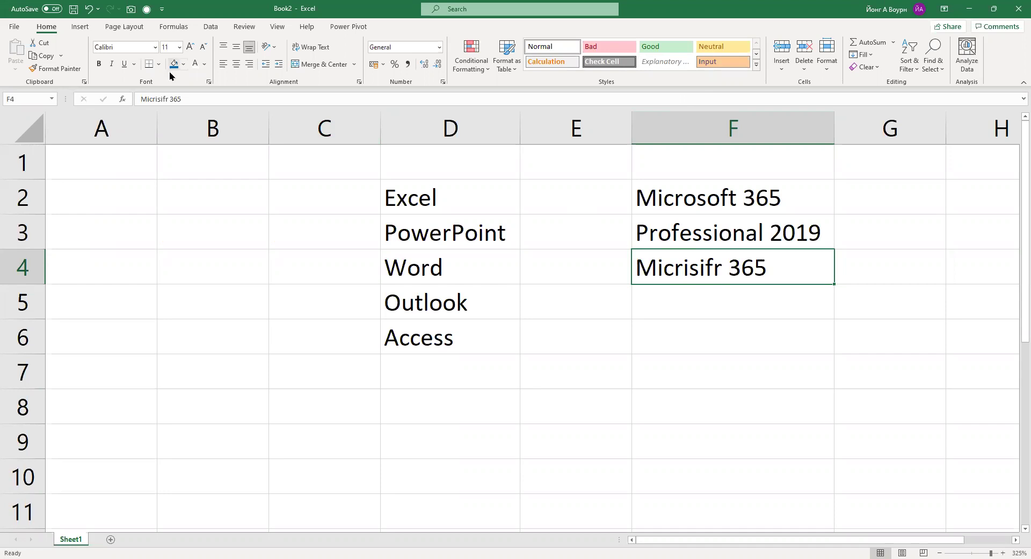
pyautogui.moveTo(169, 99); pyautogui.dragTo(129, 99)
pyautogui.write('Micrisif')
pyautogui.press('BackSpace')
pyautogui.press('BackSpace')
pyautogui.press('BackSpace')
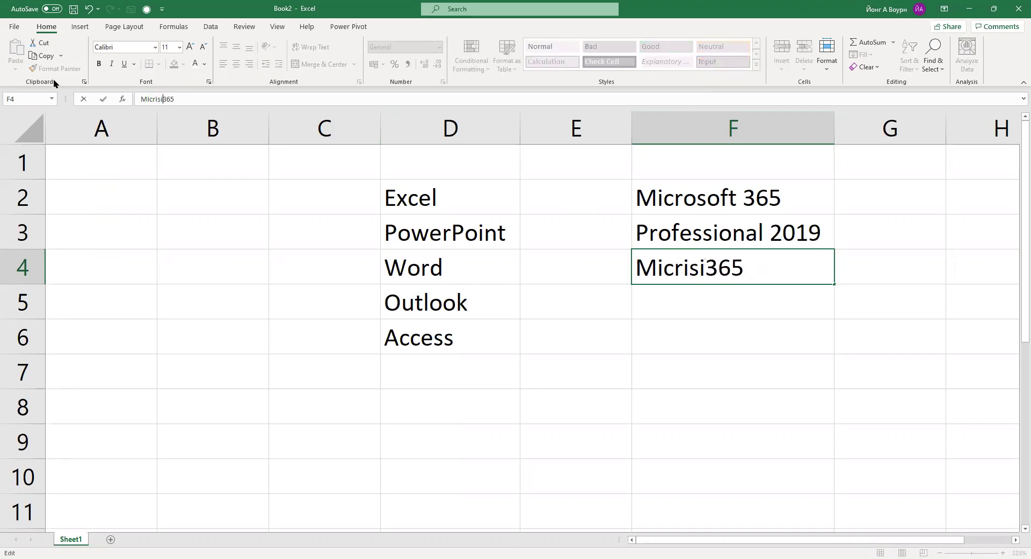
pyautogui.press('BackSpace')
pyautogui.write('osft')
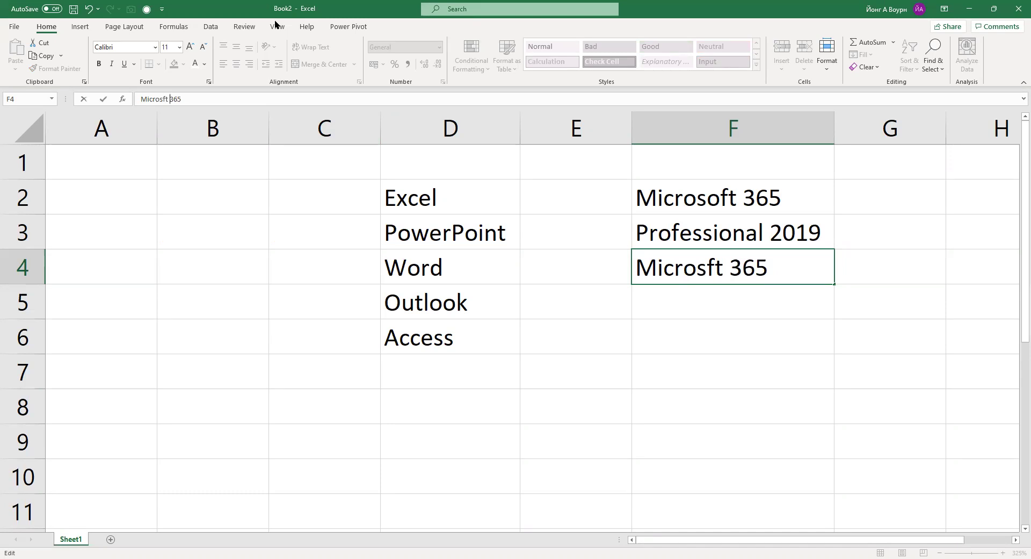
pyautogui.hotkey('alt', 'Tab')
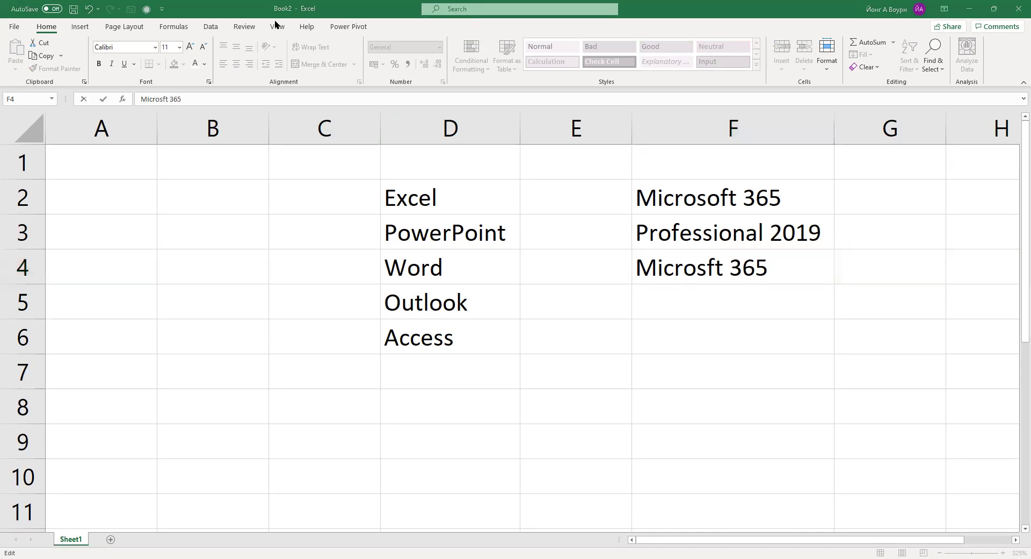
pyautogui.hotkey('alt', 'Tab')
# - Enter Pro+ 2013 in cell F5, with no space before the plus sign
pyautogui.click(704, 304)
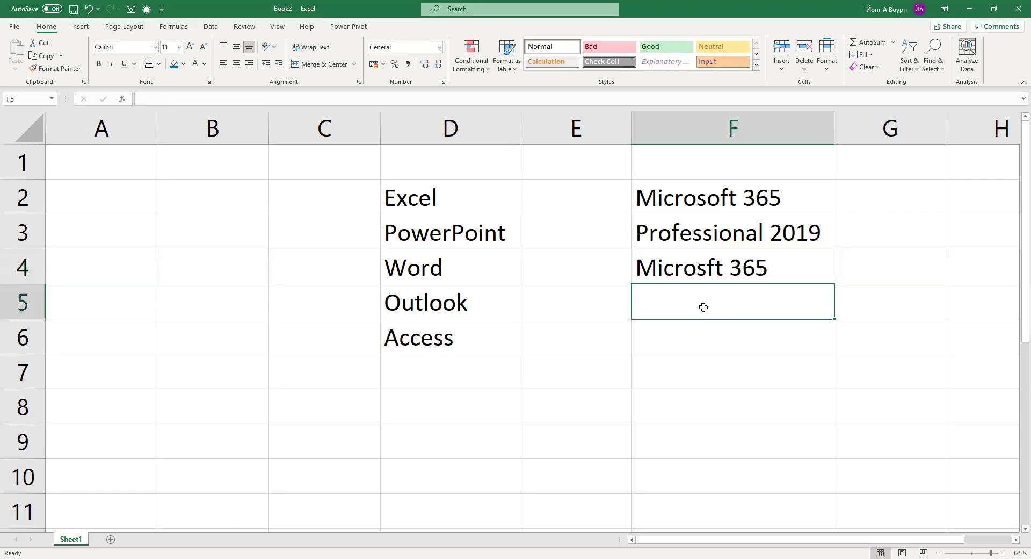
pyautogui.write('Pro')
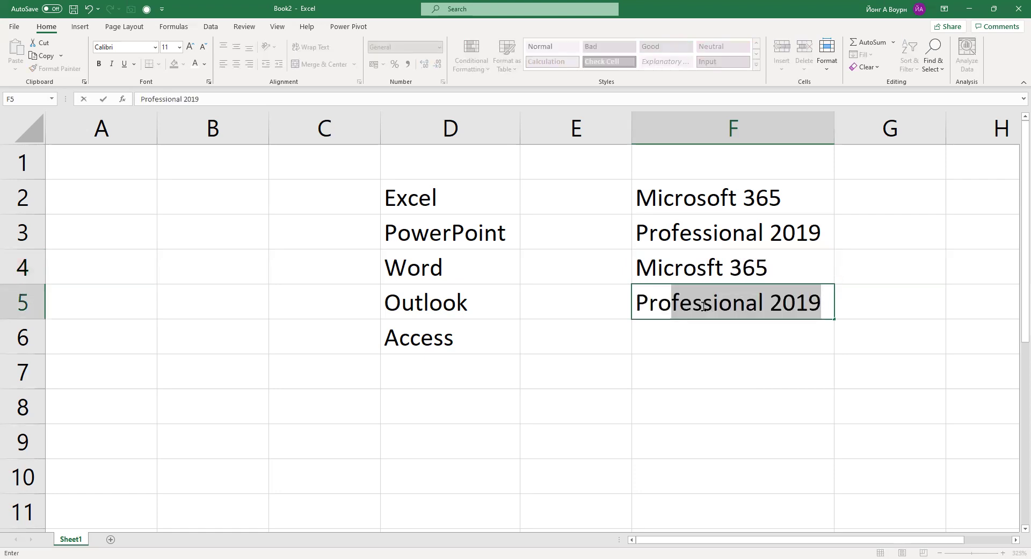
pyautogui.write(' + 2013')
pyautogui.press('Left')
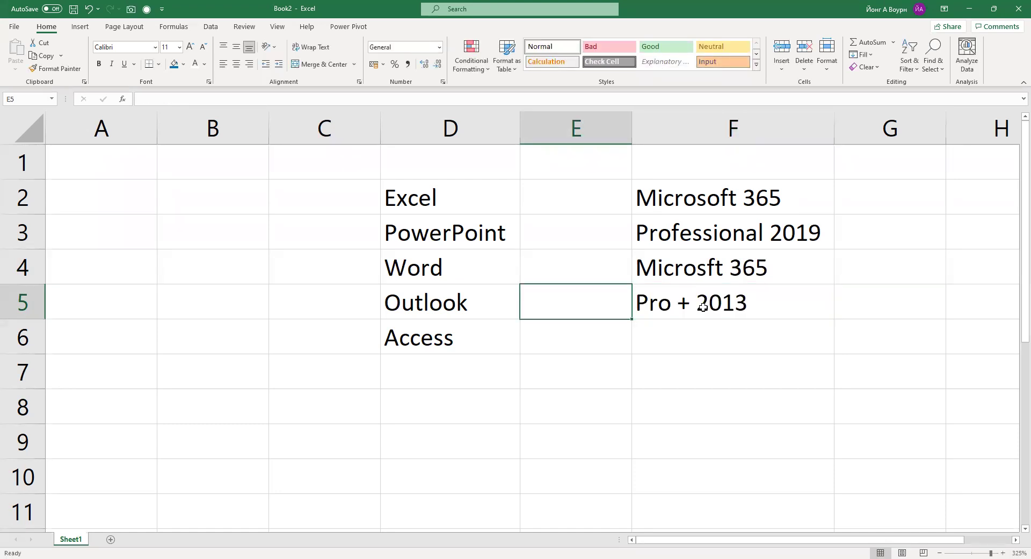
pyautogui.click(703, 306)
pyautogui.click(153, 99)
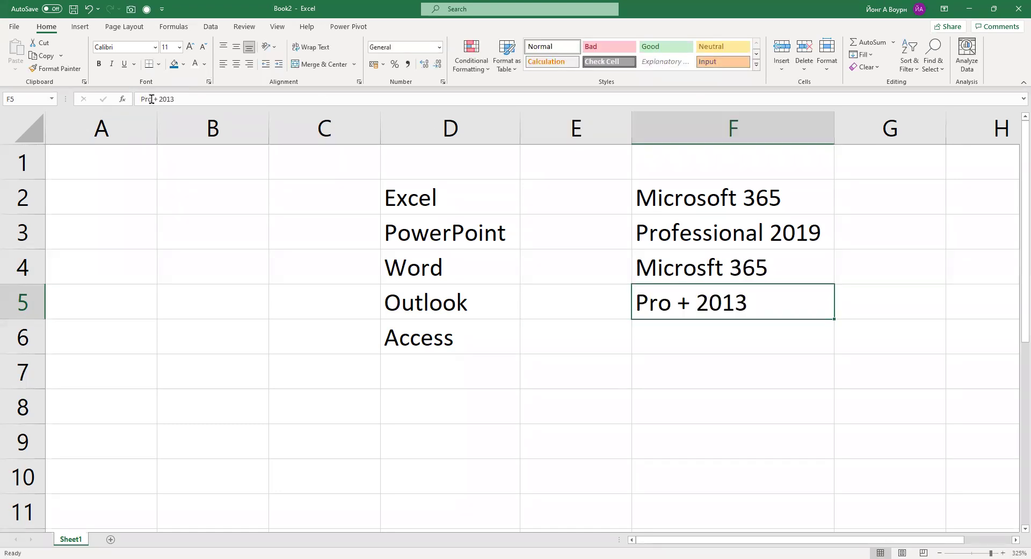
pyautogui.click(210, 110)
pyautogui.press('BackSpace')
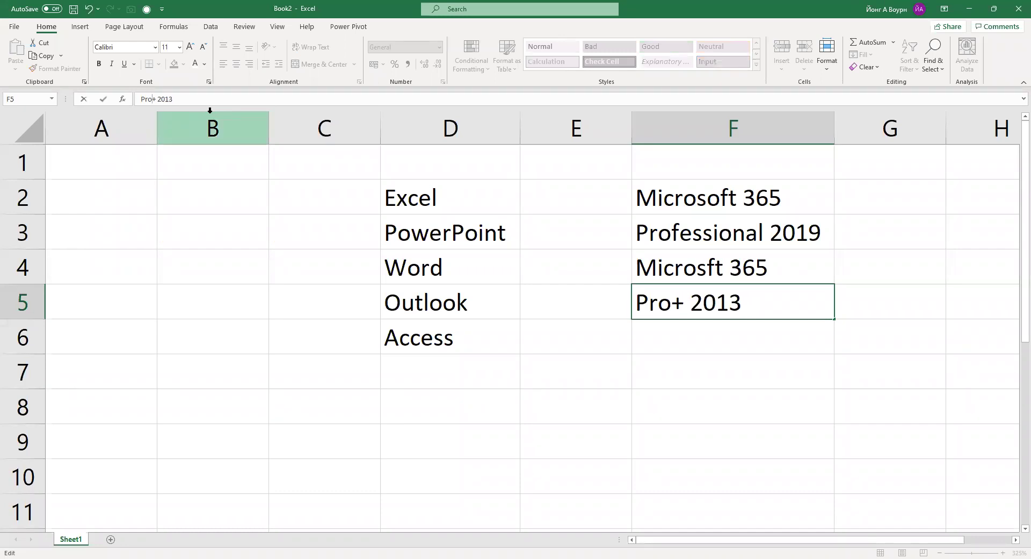
pyautogui.press('Return')
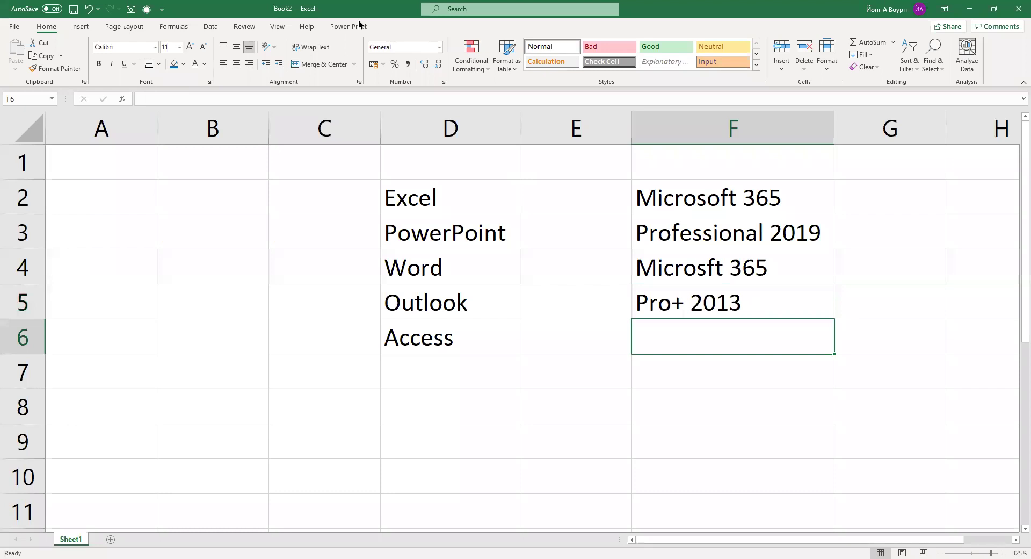
# - Enter 2010 in cell F6
pyautogui.hotkey('ctrl', 'n')
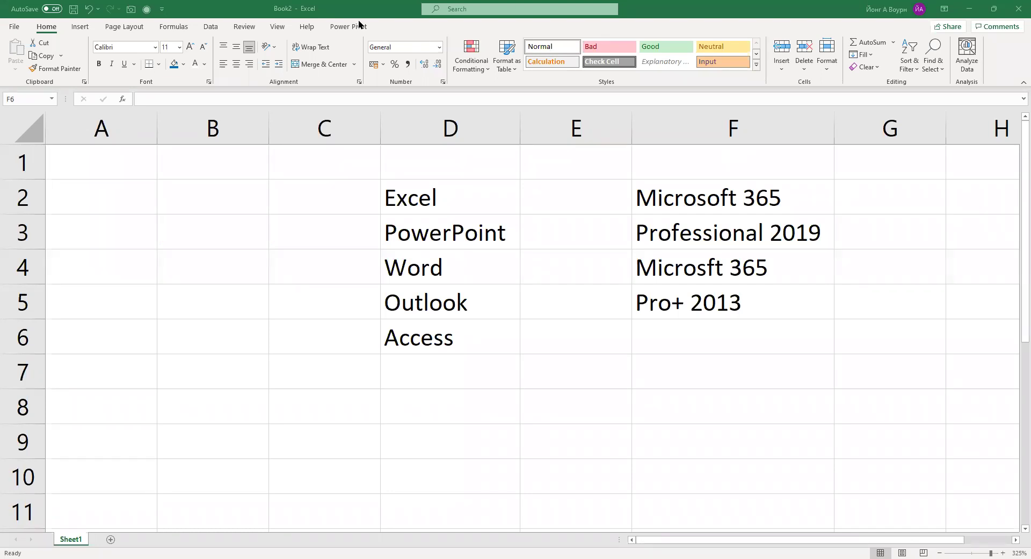
pyautogui.click(697, 328)
pyautogui.write('201')
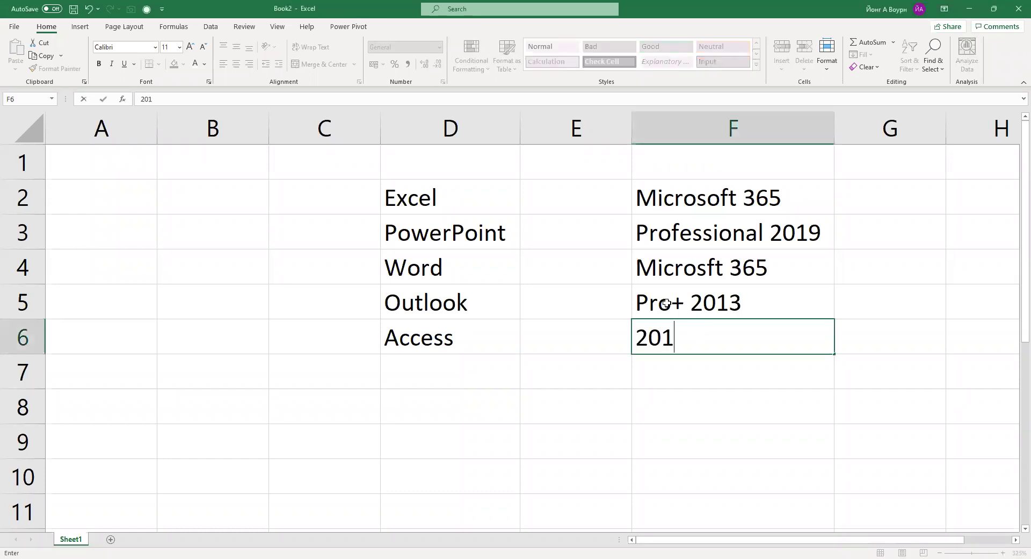
pyautogui.write('0')
pyautogui.press('Left')
pyautogui.press('Left')
pyautogui.press('Right')
pyautogui.press('Right')
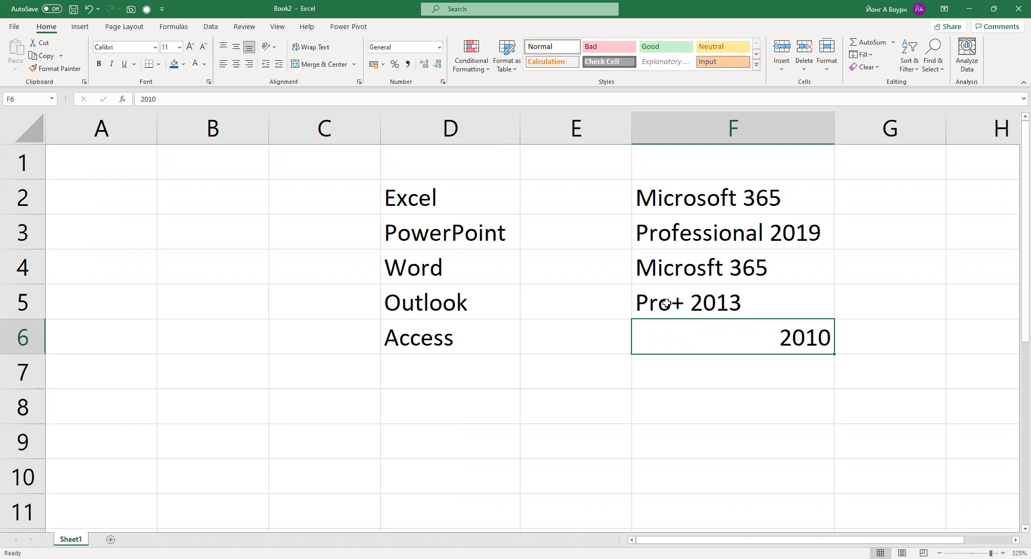
# - Replace the entry in cell F6 with Professional 2010
pyautogui.write('Pro')
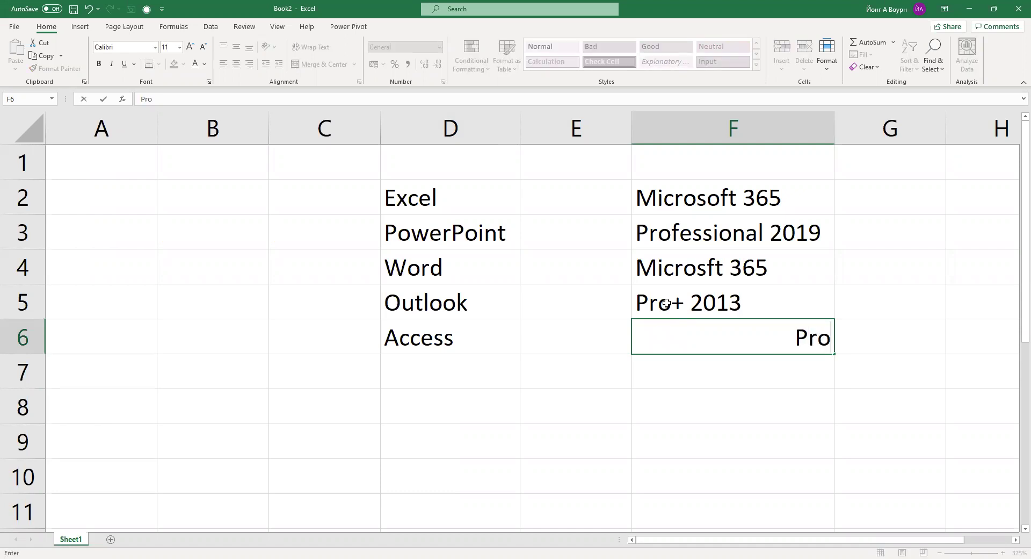
pyautogui.write('fessional')
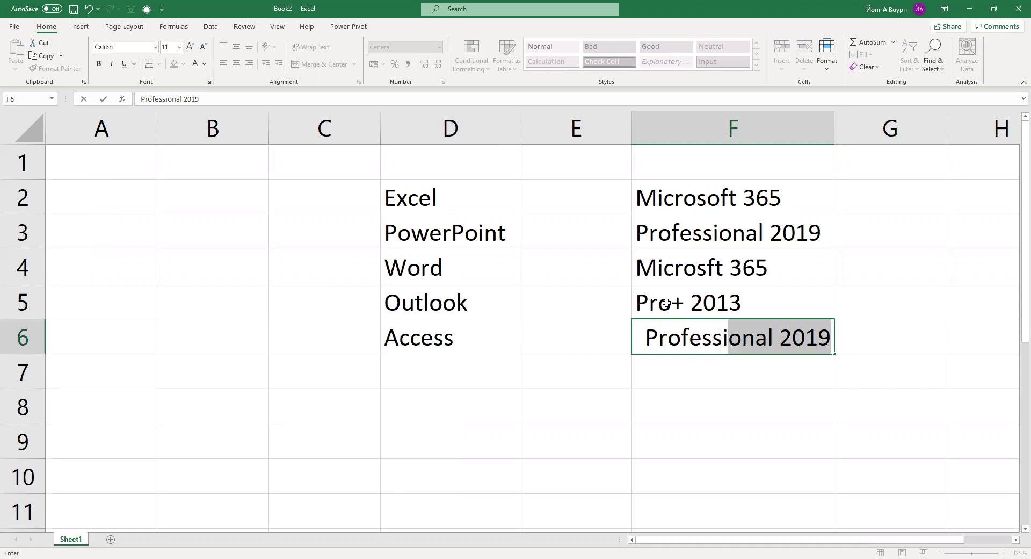
pyautogui.write(' 2010')
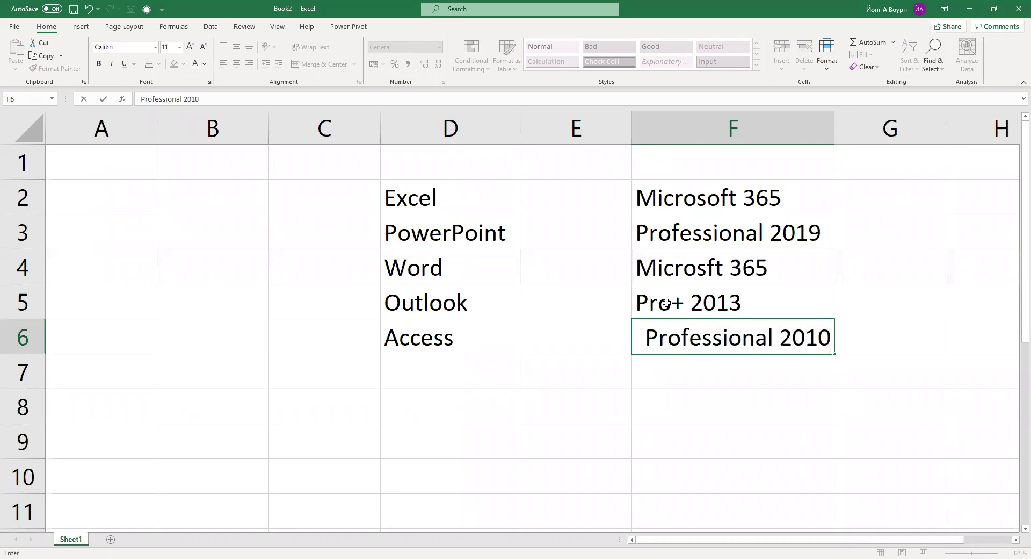
pyautogui.press('Return')
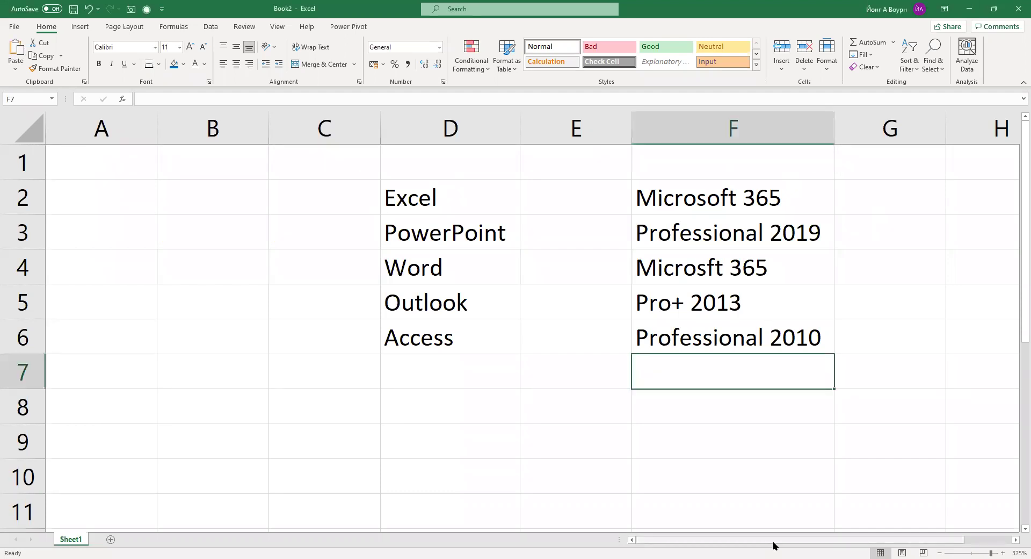
# - Enter the Office release years 2019, 2016, 2013 and 2010 in cells G2 to G5
pyautogui.hscroll(1, 829, 538)
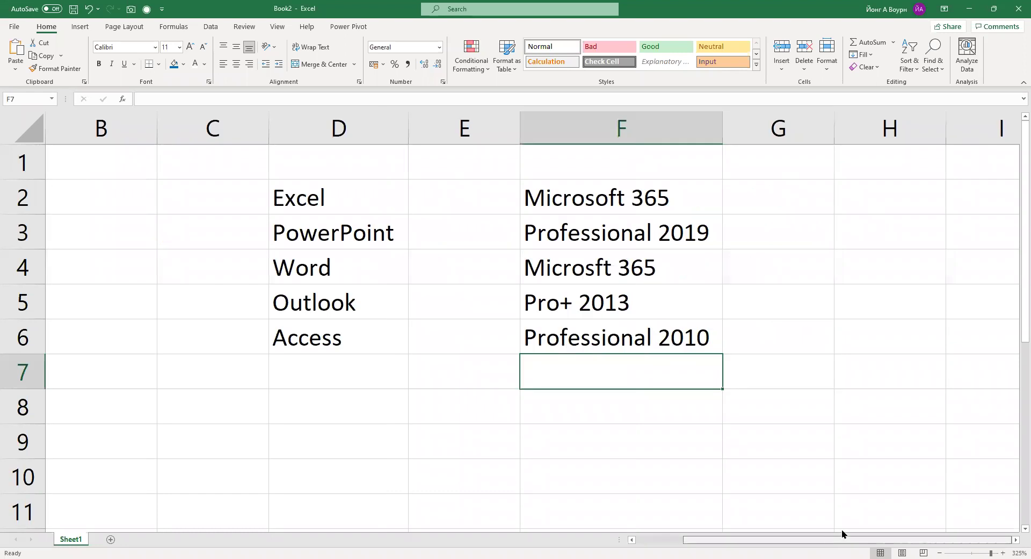
pyautogui.click(780, 194)
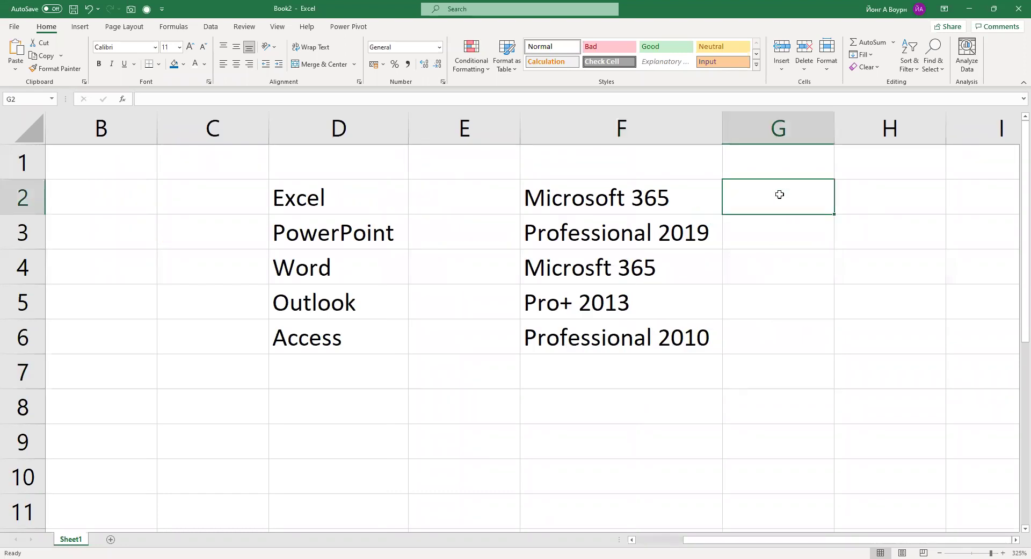
pyautogui.write('2019')
pyautogui.press('BackSpace')
pyautogui.write('9')
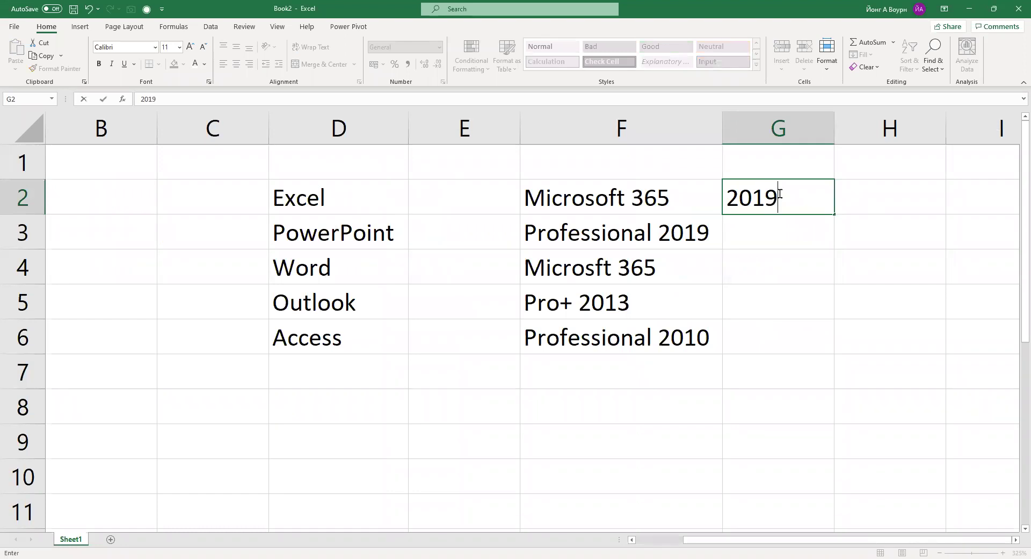
pyautogui.press('Return')
pyautogui.write('2016')
pyautogui.press('Return')
pyautogui.write('2013')
pyautogui.press('Return')
pyautogui.write('0')
pyautogui.press('BackSpace')
pyautogui.write('2010')
pyautogui.press('Return')
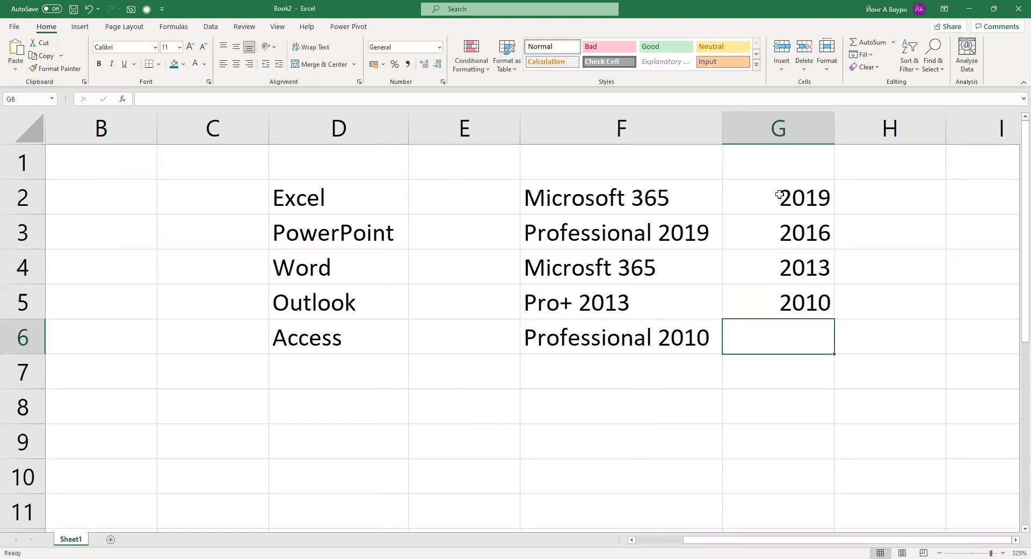
# - Continue the list of release years with 2007, 2004, 2001 and 1998 in cells G6 to G9
pyautogui.write('2007')
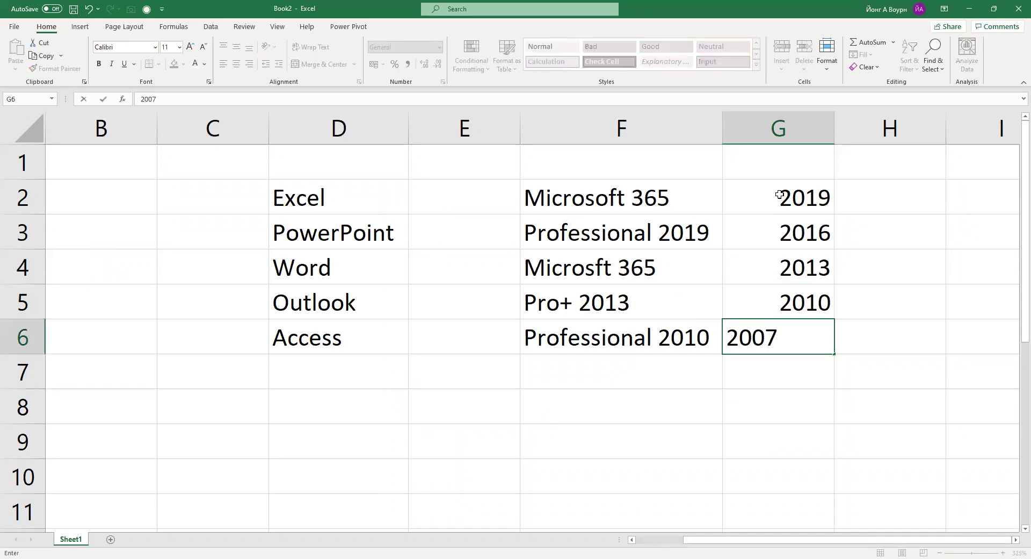
pyautogui.press('Return')
pyautogui.write('2004')
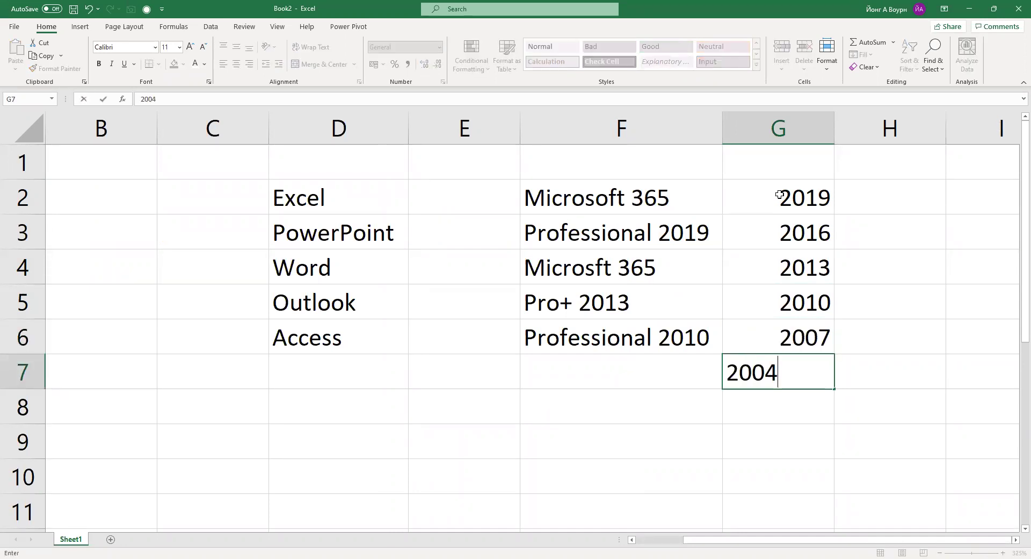
pyautogui.press('Return')
pyautogui.write('2001')
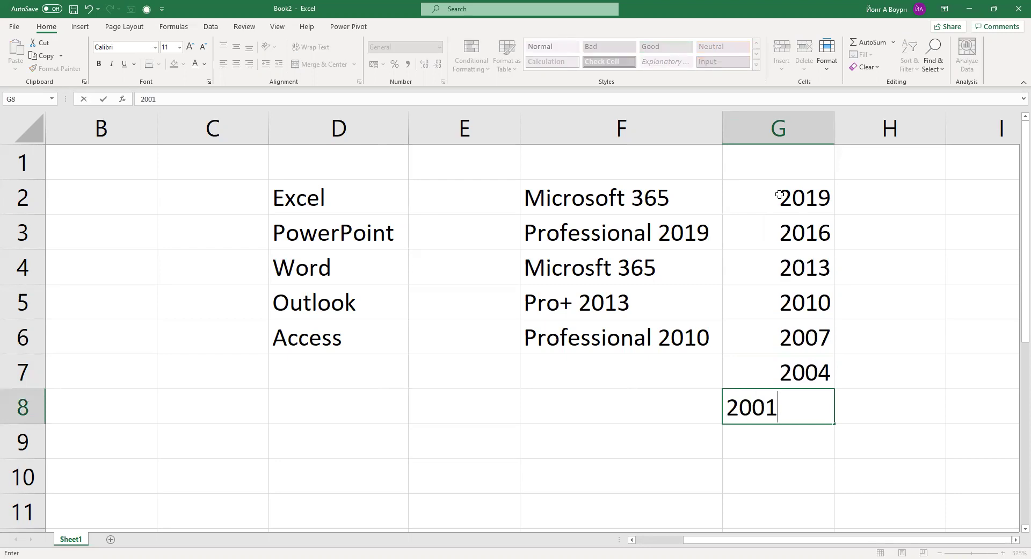
pyautogui.press('Return')
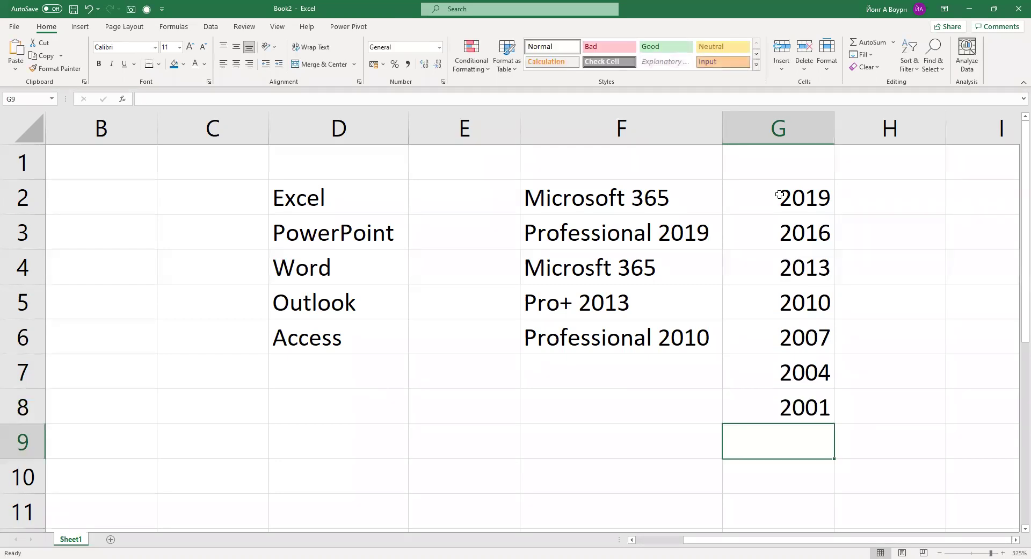
pyautogui.write('19')
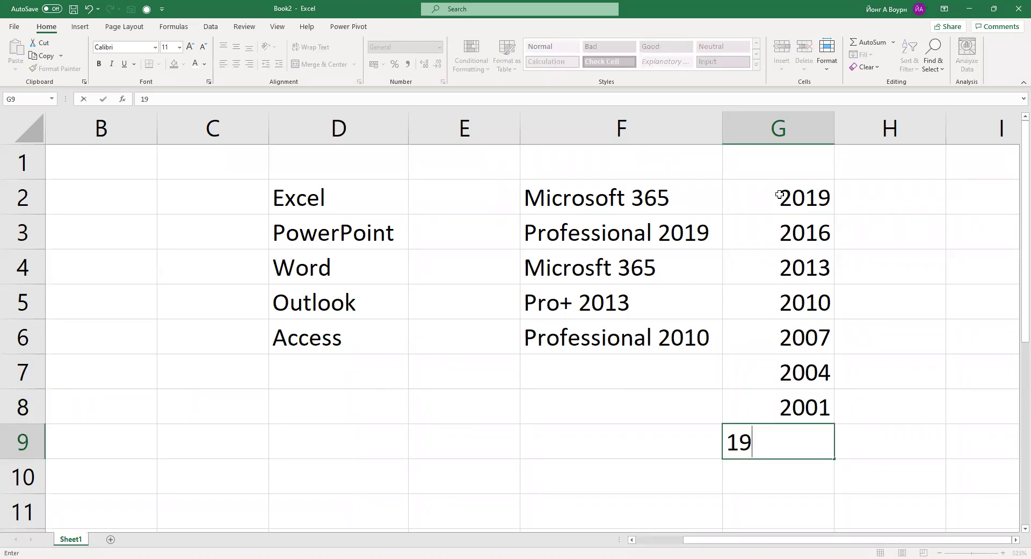
pyautogui.press('BackSpace')
pyautogui.press('BackSpace')
pyautogui.press('BackSpace')
pyautogui.write('1998')
pyautogui.press('Return')
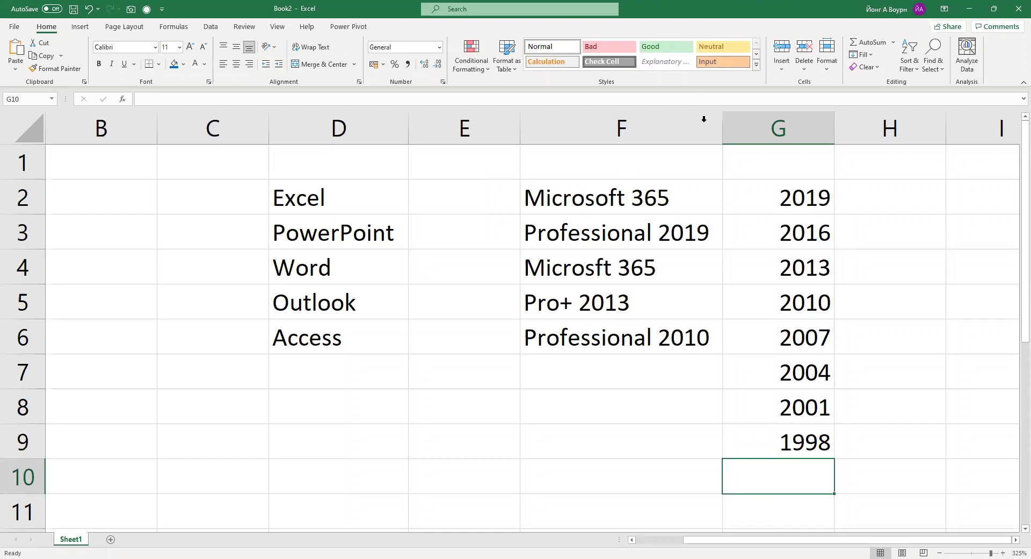
# - Enter the heading Office () in cell G1 above the release years
pyautogui.moveTo(786, 199); pyautogui.dragTo(796, 432)
pyautogui.click(787, 164)
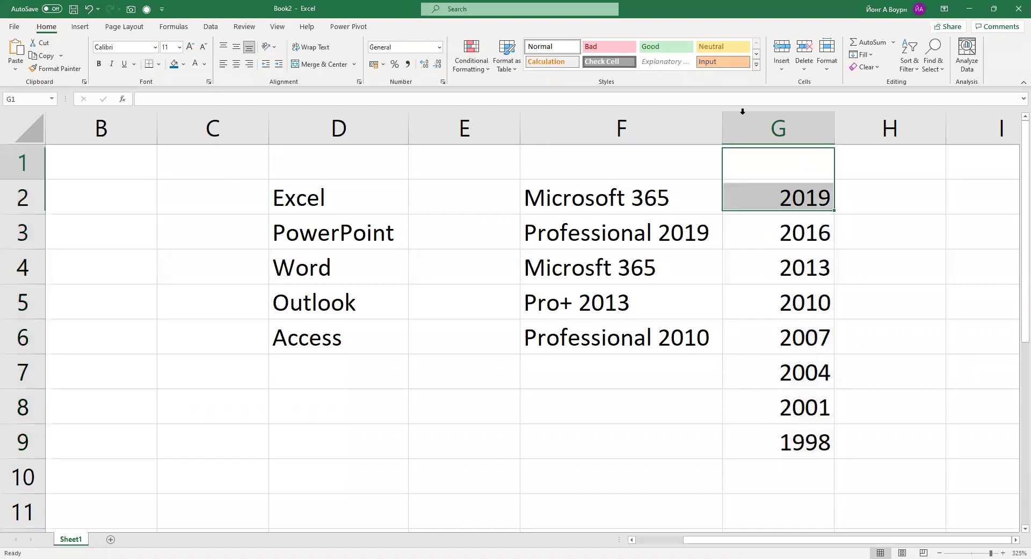
pyautogui.write('Office')
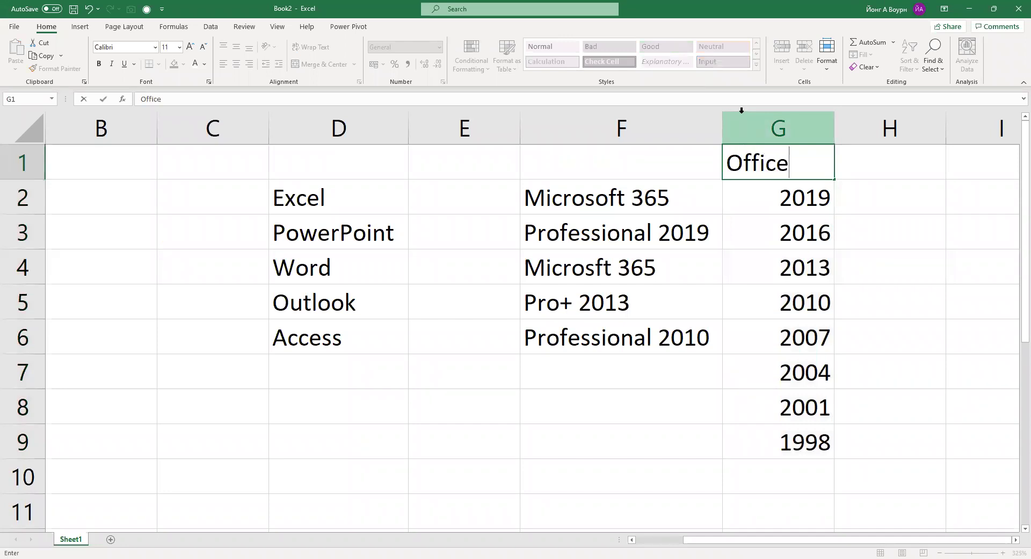
pyautogui.write(' ()')
pyautogui.press('Left')
pyautogui.press('Right')
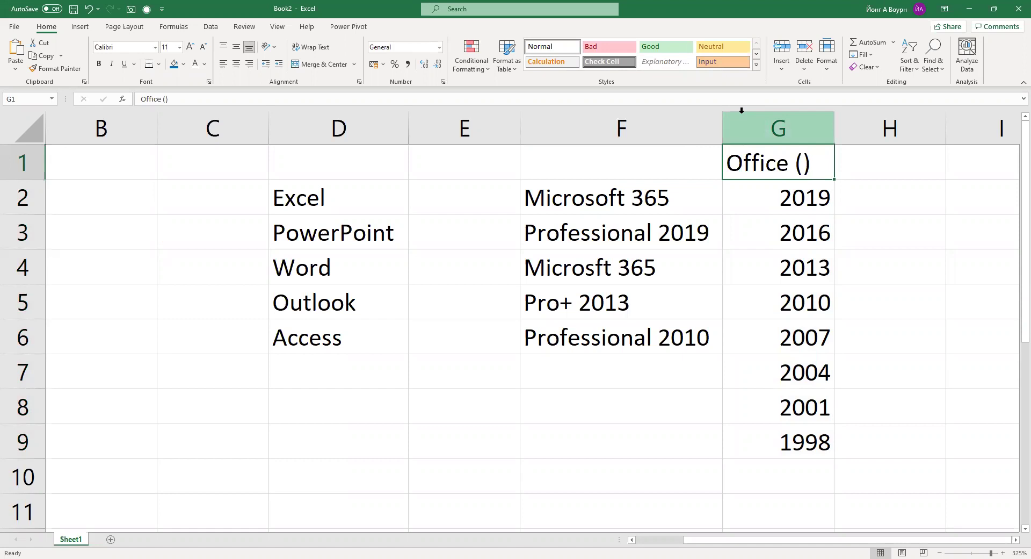
# - Insert 3 years interval between the parentheses of the heading in G1 and fit column G's width to it
pyautogui.click(176, 100)
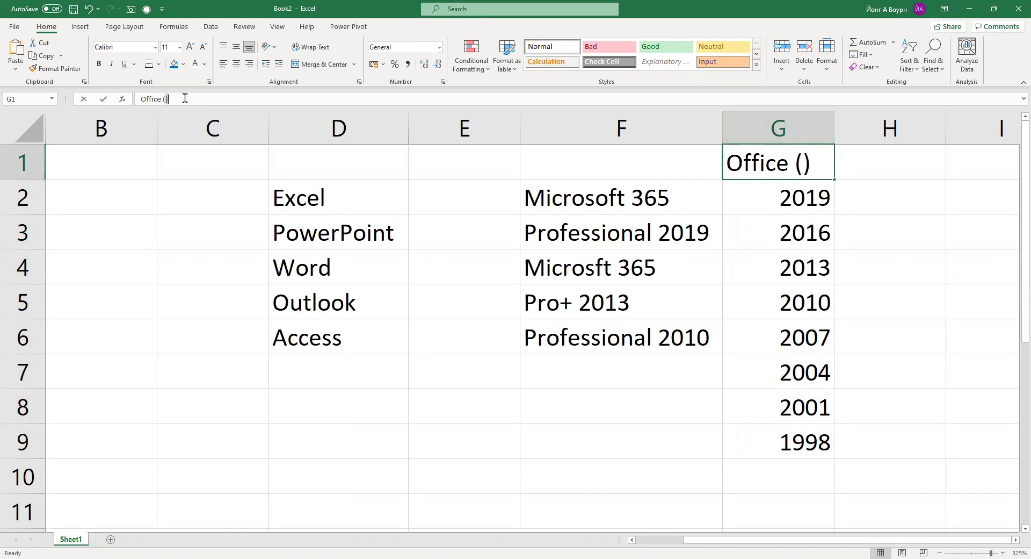
pyautogui.write('3 years')
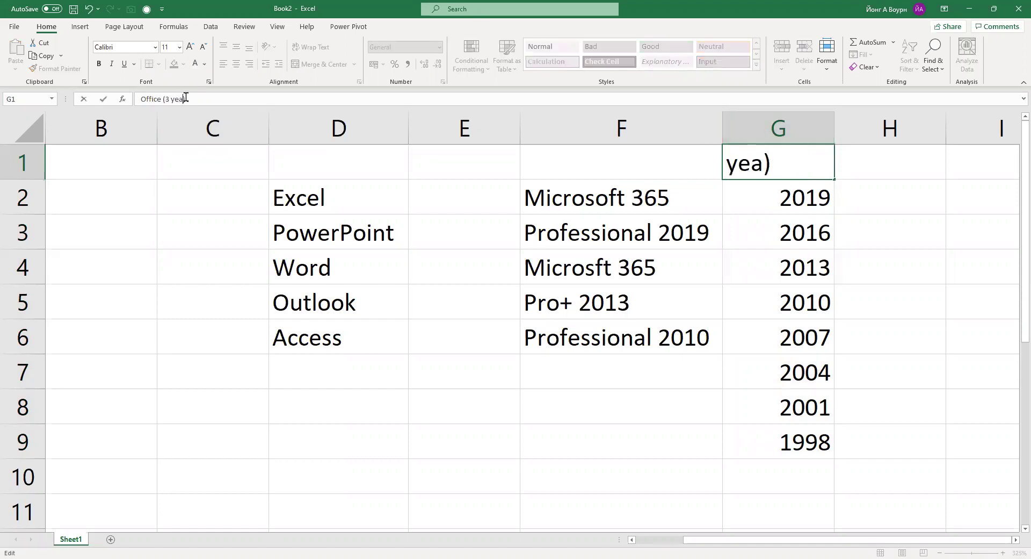
pyautogui.write(' interb')
pyautogui.press('BackSpace')
pyautogui.write('va;')
pyautogui.press('BackSpace')
pyautogui.write('l')
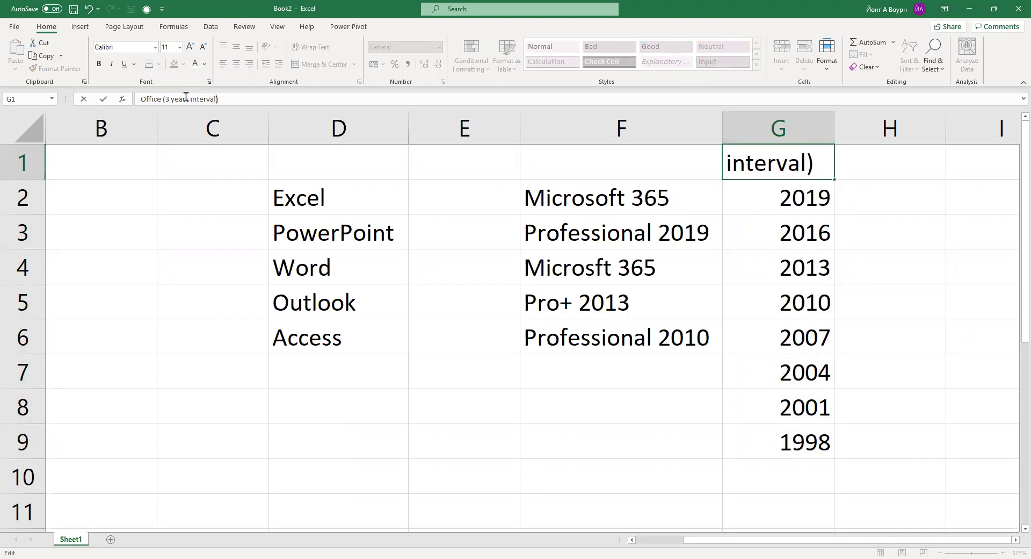
pyautogui.press('Return')
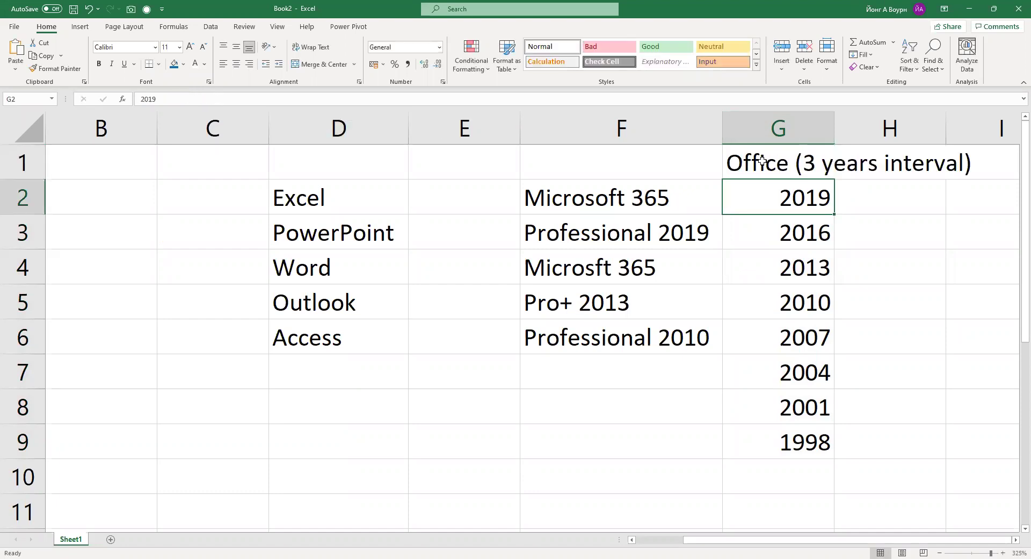
pyautogui.click(762, 161)
pyautogui.doubleClick(829, 125)
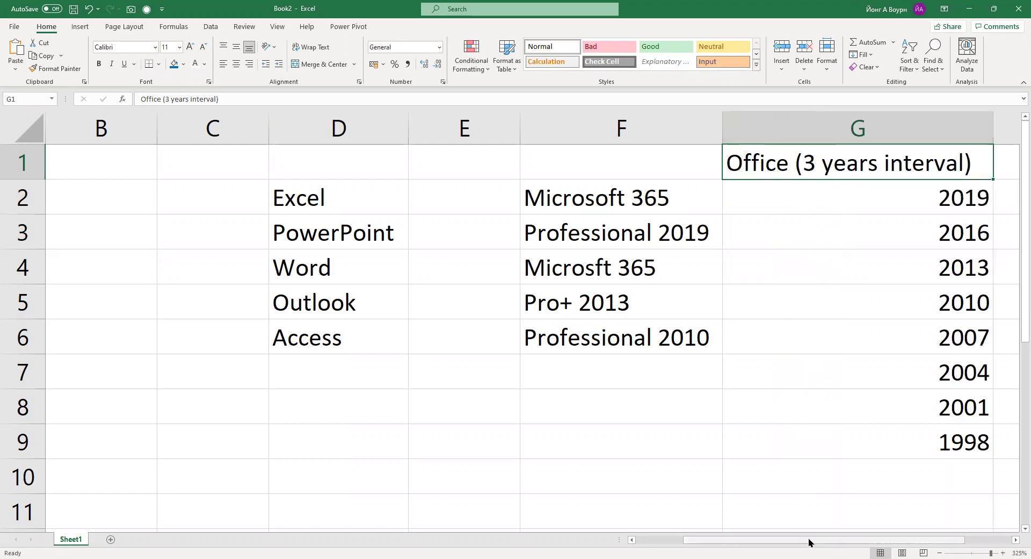
# - Enter the heading Microsoft365 in cell H1 and fit column H's width to it
pyautogui.hscroll(1, 879, 531)
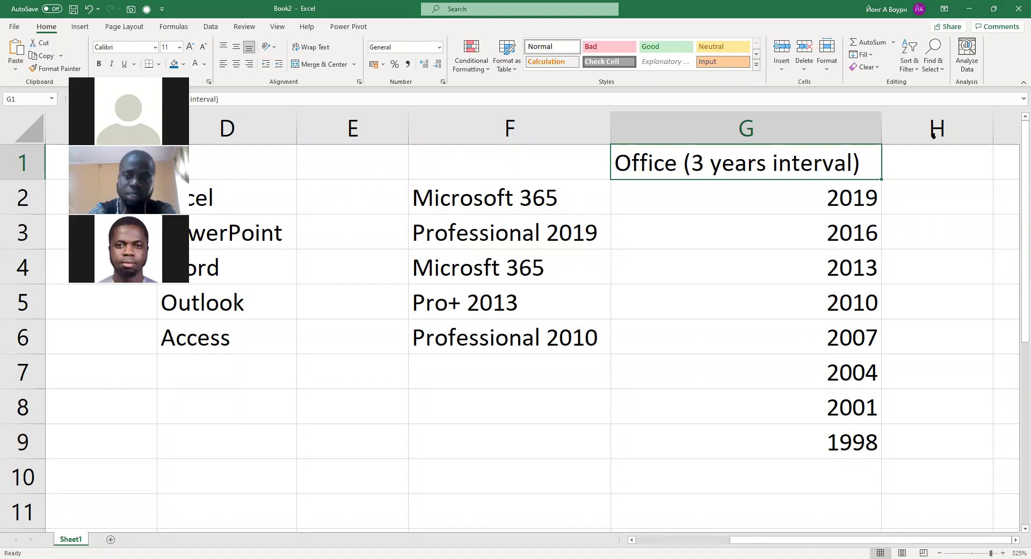
pyautogui.click(931, 162)
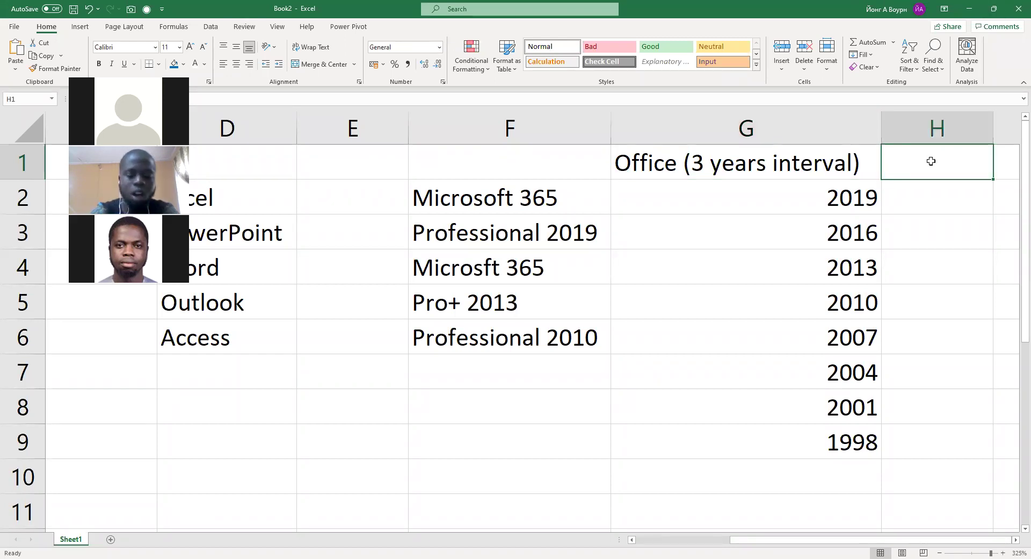
pyautogui.write('Micrisf')
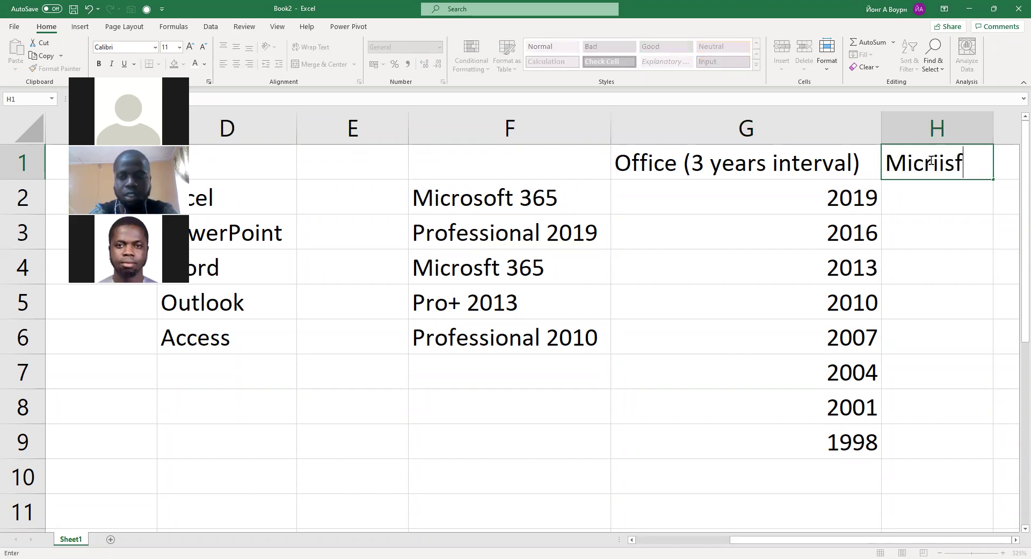
pyautogui.press('BackSpace')
pyautogui.press('BackSpace')
pyautogui.press('BackSpace')
pyautogui.write('os')
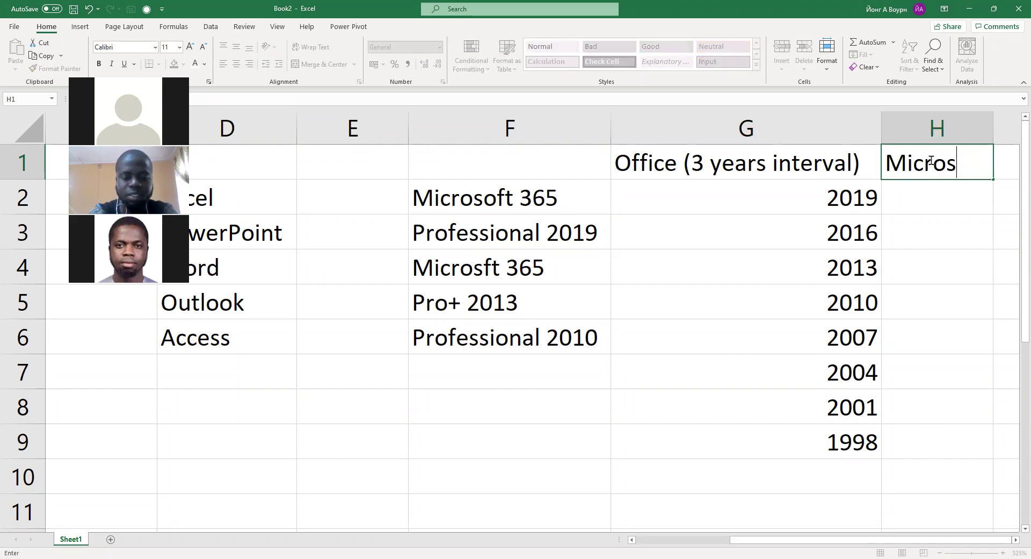
pyautogui.write('oft')
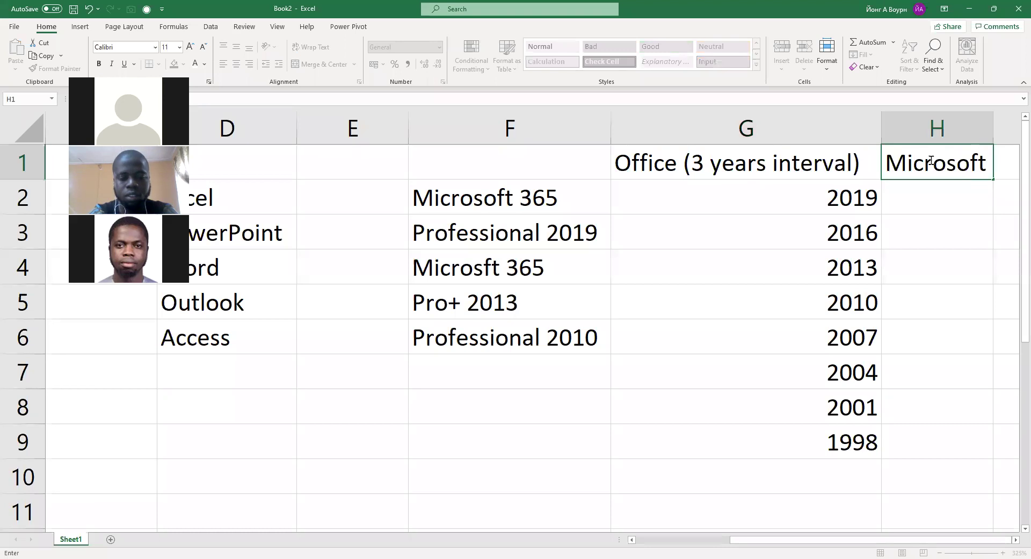
pyautogui.write('365')
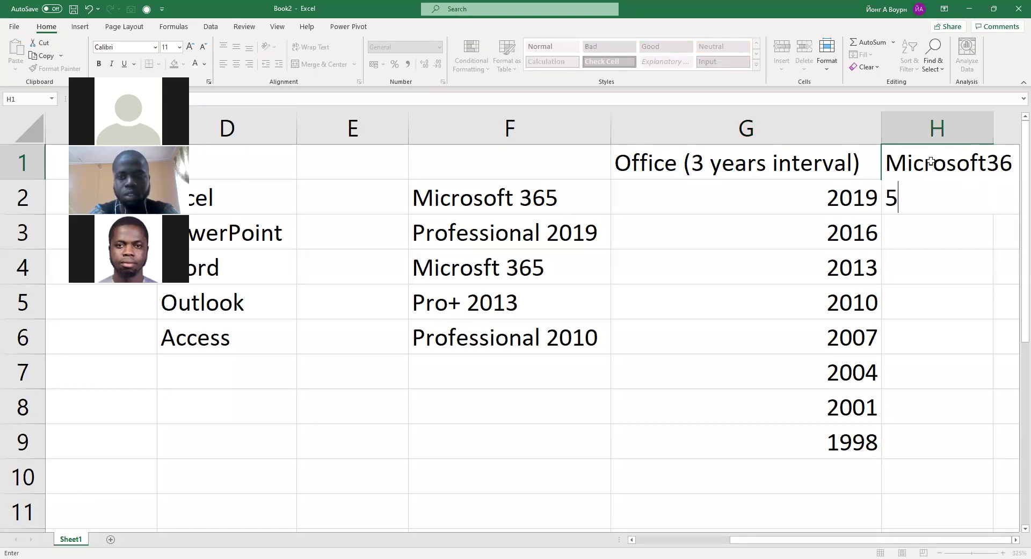
pyautogui.press('Return')
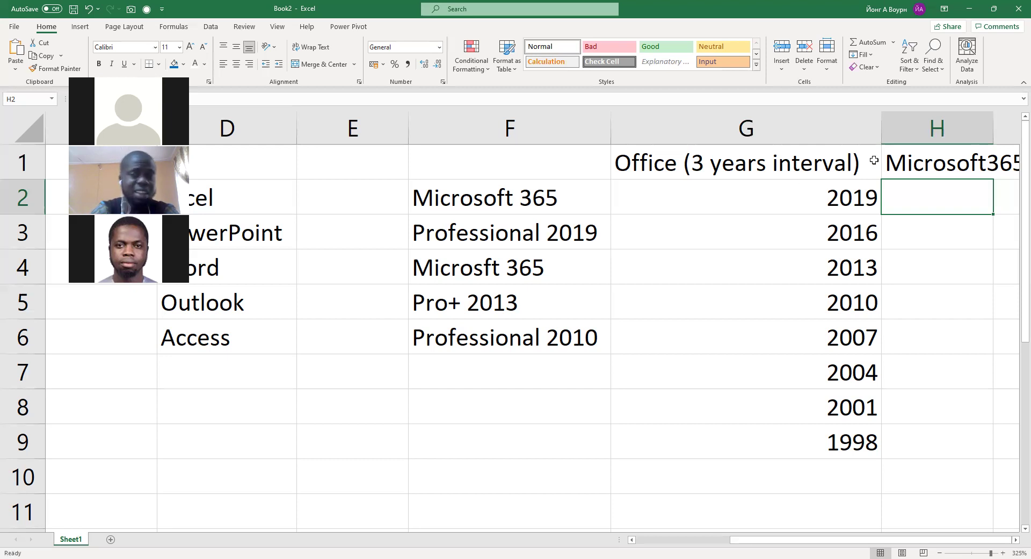
pyautogui.doubleClick(993, 124)
# - Enter the note Office 365---> Microsoft 365 in cell H10
pyautogui.moveTo(956, 537); pyautogui.dragTo(962, 532)
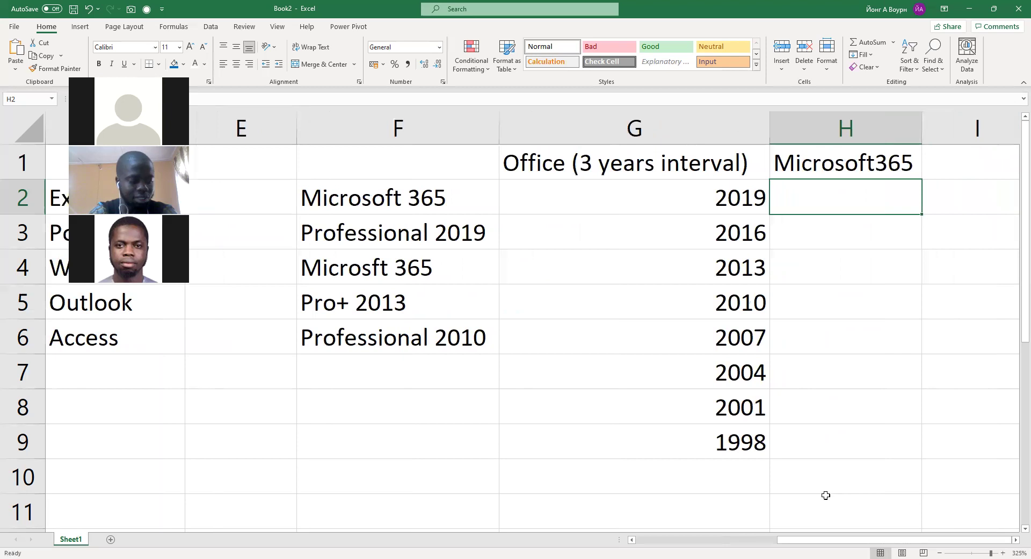
pyautogui.click(860, 481)
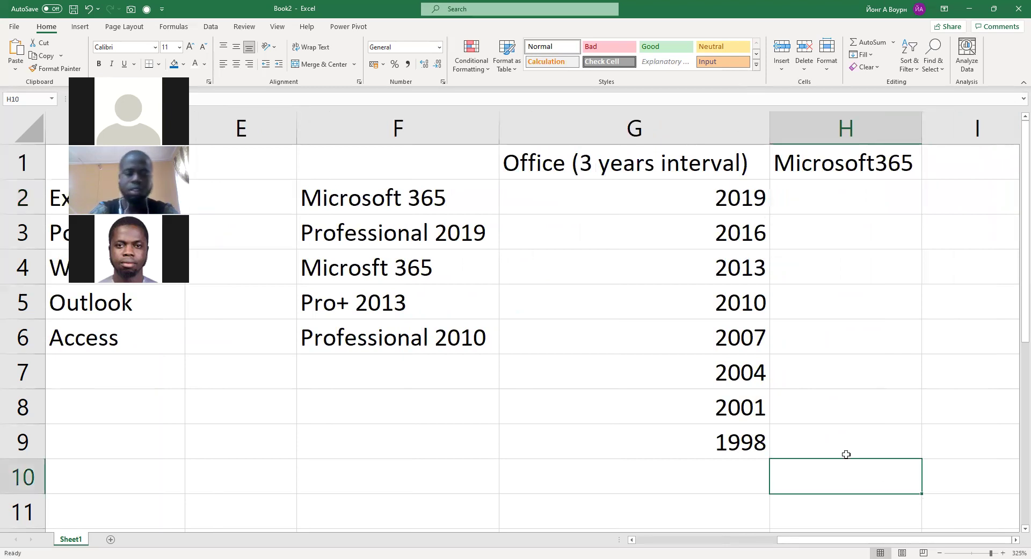
pyautogui.write('Office')
pyautogui.write(' 36')
pyautogui.write('5')
pyautogui.write(' __')
pyautogui.press('BackSpace')
pyautogui.press('BackSpace')
pyautogui.press('BackSpace')
pyautogui.write('---> Micros')
pyautogui.press('BackSpace')
pyautogui.press('BackSpace')
pyautogui.press('BackSpace')
pyautogui.write('roos')
pyautogui.press('BackSpace')
pyautogui.press('BackSpace')
pyautogui.write('soft 365')
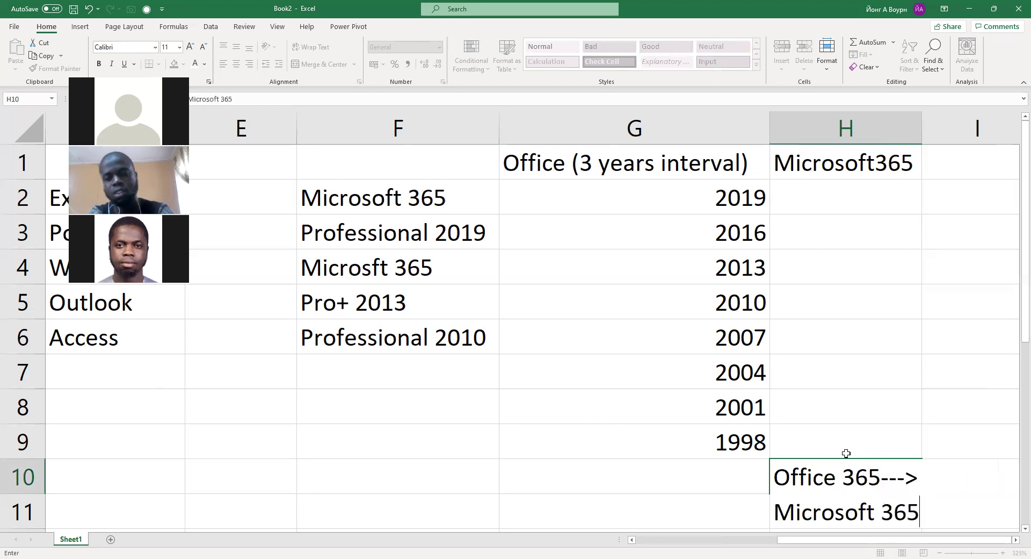
pyautogui.press('Return')
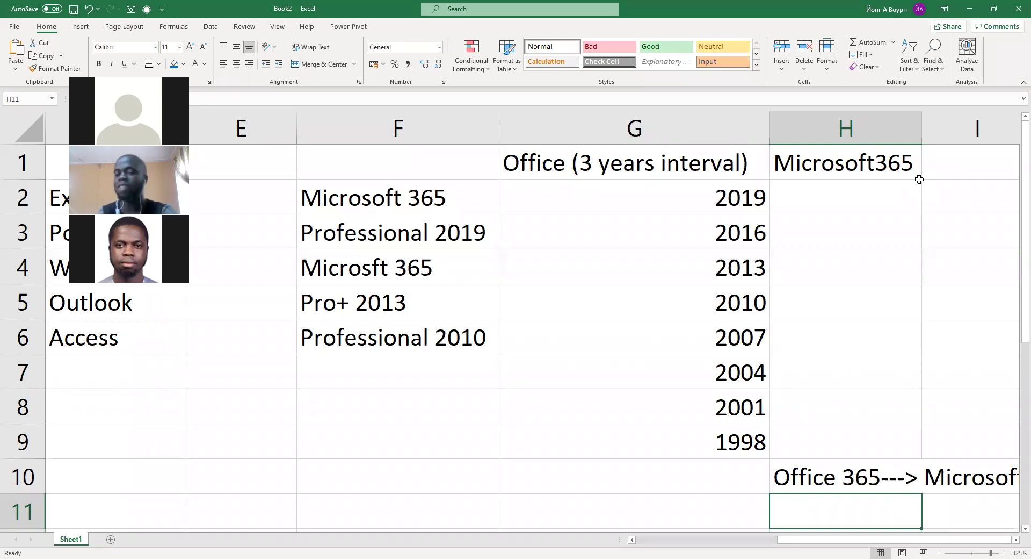
pyautogui.moveTo(691, 165); pyautogui.dragTo(692, 449)
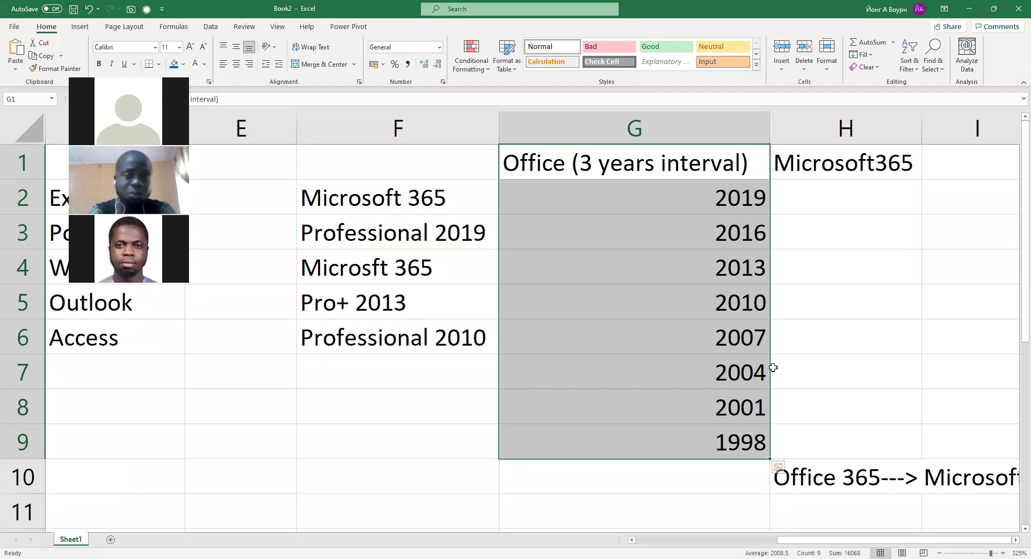
pyautogui.click(691, 199)
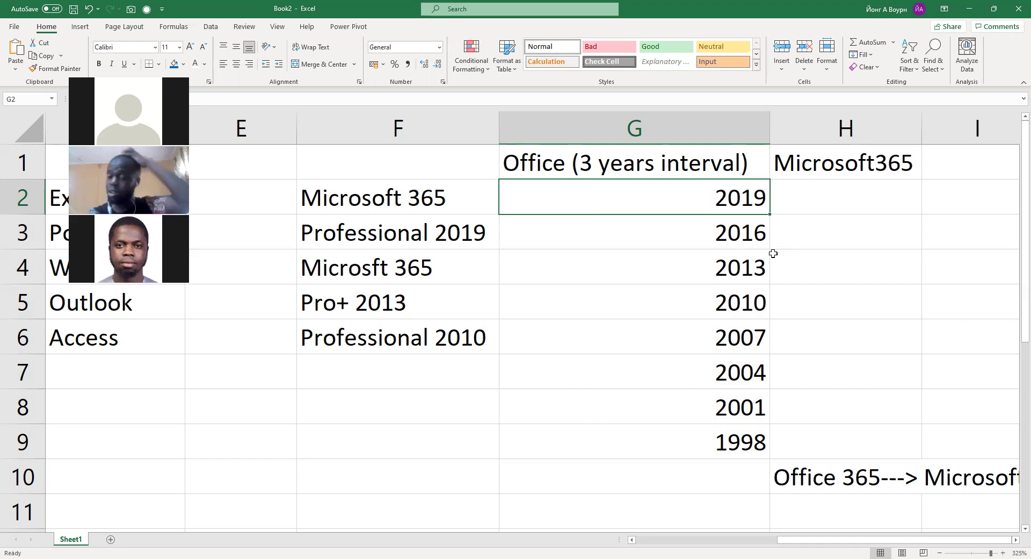
pyautogui.click(900, 166)
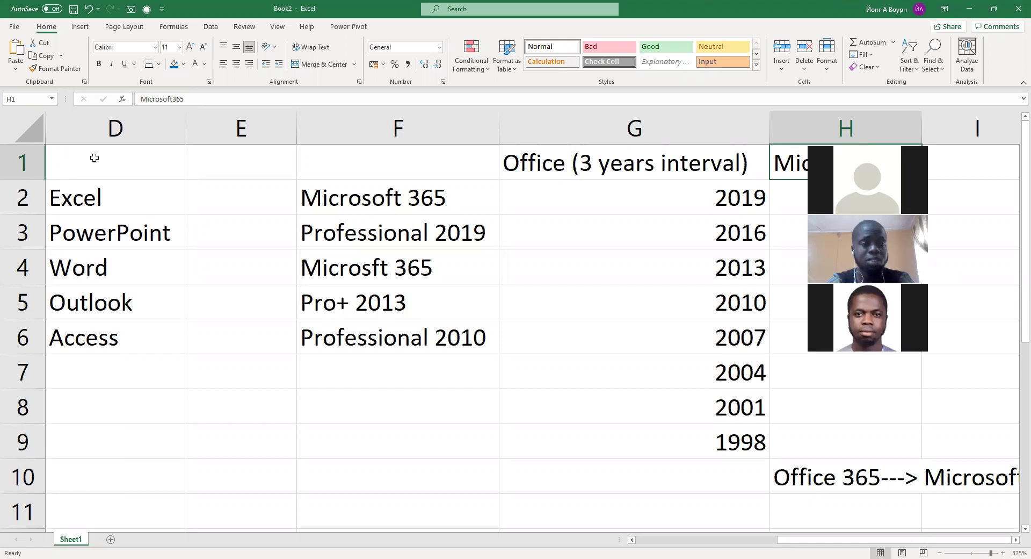
# - Delete the versions, release years, headings and Microsoft 365 note from cells E1:I11
pyautogui.moveTo(115, 163); pyautogui.dragTo(978, 406)
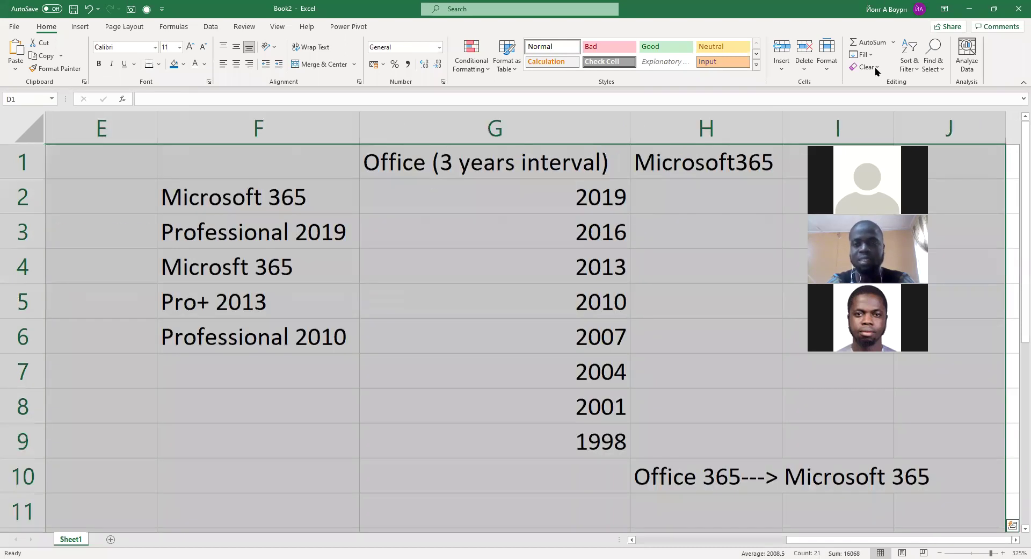
pyautogui.click(865, 67)
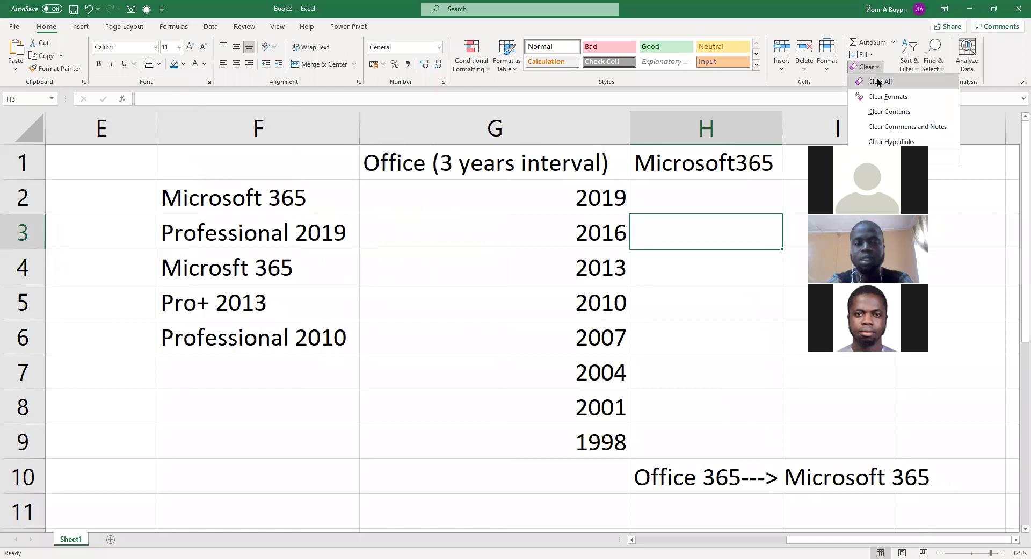
pyautogui.click(877, 80)
pyautogui.moveTo(117, 163); pyautogui.dragTo(775, 353)
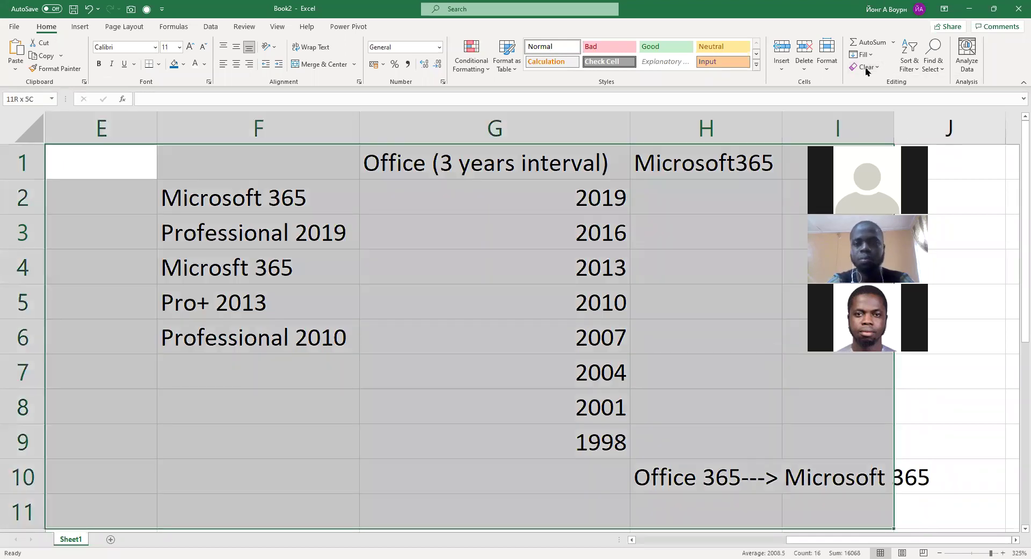
pyautogui.press('Delete')
# - Clear all contents and formatting from cells B1:E10, including the list of Office applications
pyautogui.scroll(-6, 751, 188)
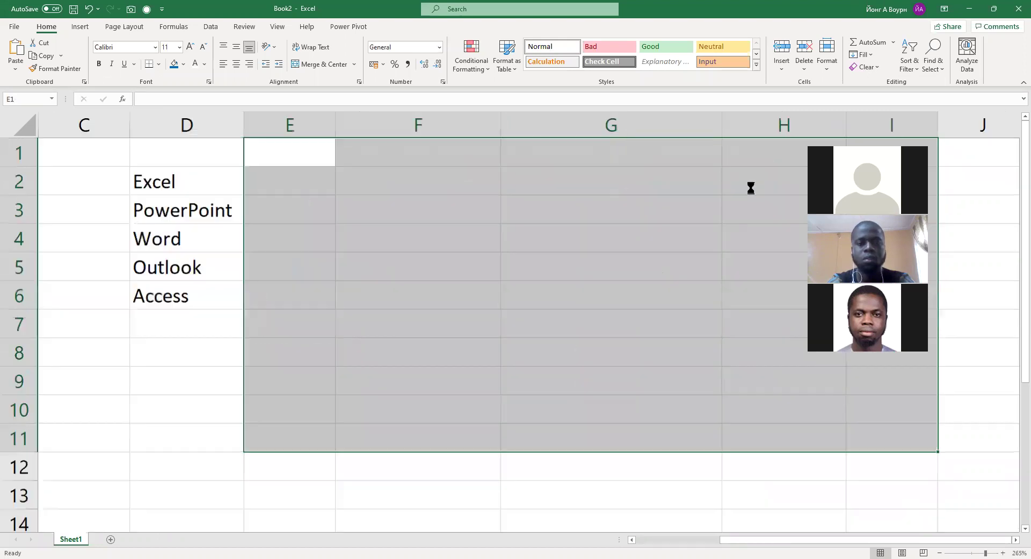
pyautogui.moveTo(135, 140); pyautogui.dragTo(383, 366)
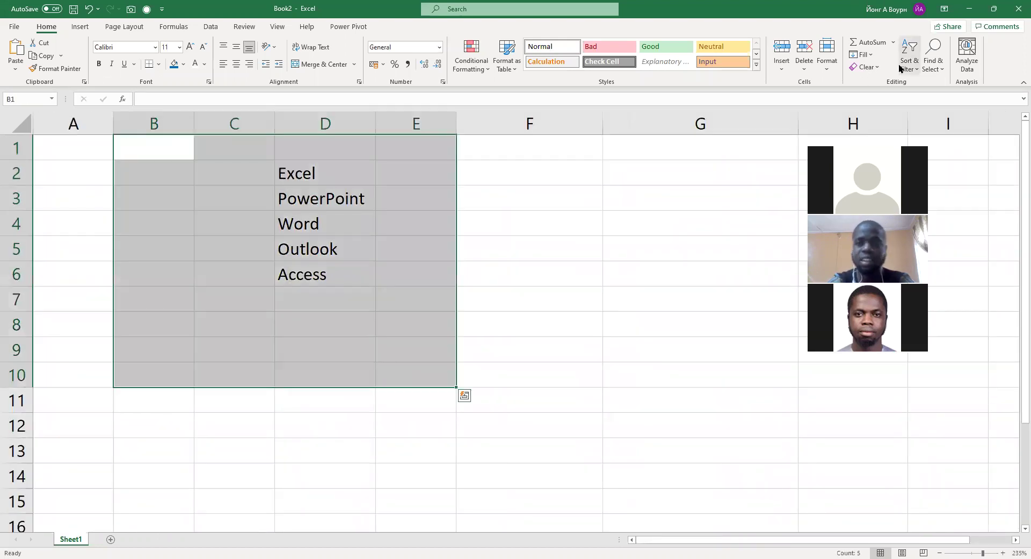
pyautogui.click(866, 67)
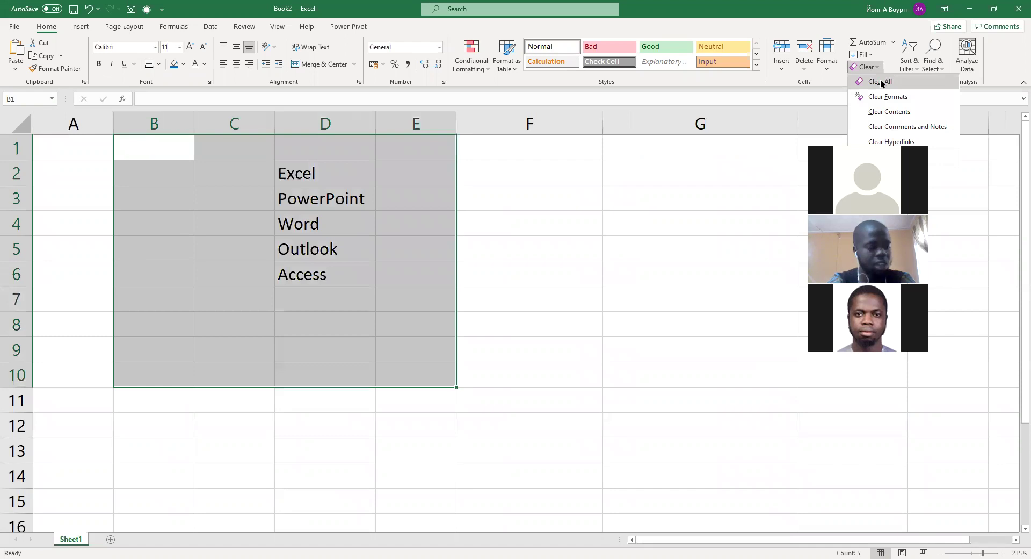
pyautogui.click(881, 82)
pyautogui.click(409, 167)
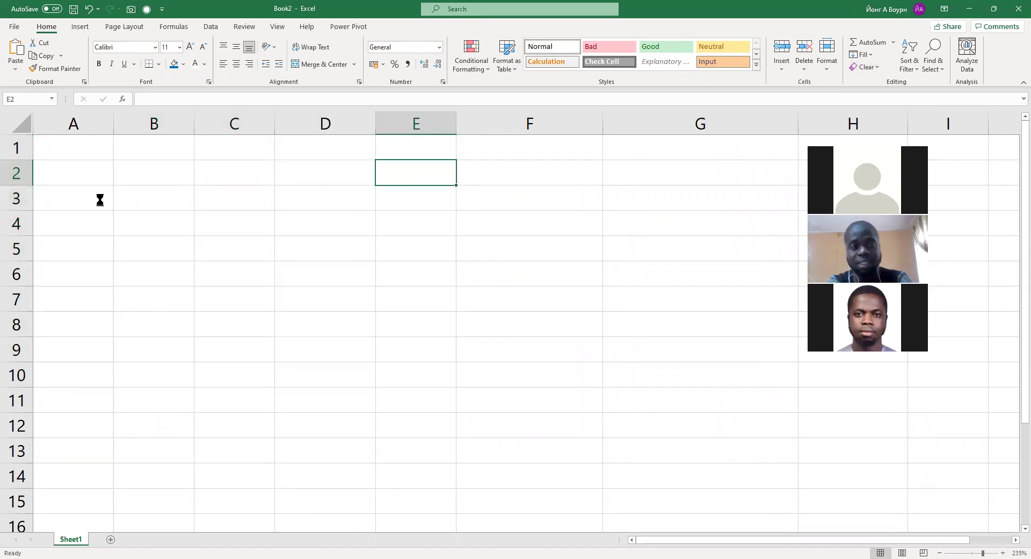
# - Outline and mark the whole ribbon area with freehand dark red annotation strokes and erase them
pyautogui.scroll(3, 100, 200)
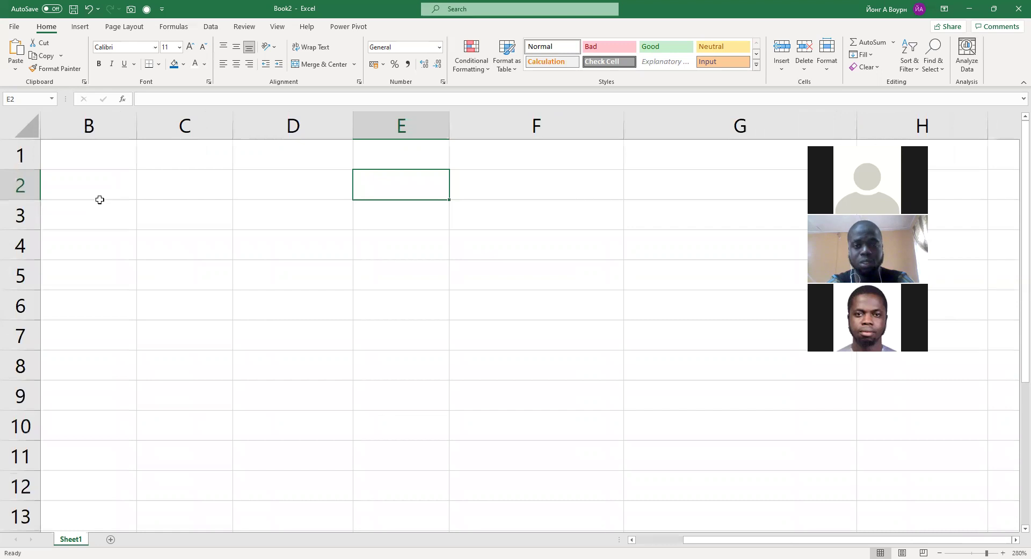
pyautogui.click(529, 164)
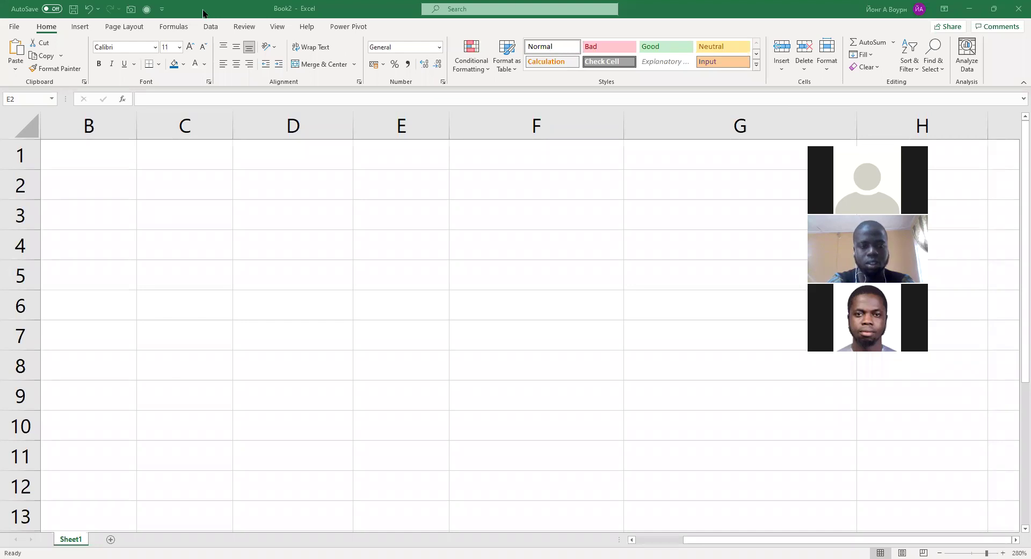
pyautogui.moveTo(11, 60)
pyautogui.mouseDown()
pyautogui.moveTo(985, 71)
pyautogui.moveTo(1009, 84)
pyautogui.moveTo(309, 103)
pyautogui.moveTo(111, 90)
pyautogui.moveTo(585, 44)
pyautogui.moveTo(972, 22)
pyautogui.moveTo(981, 56)
pyautogui.mouseUp()
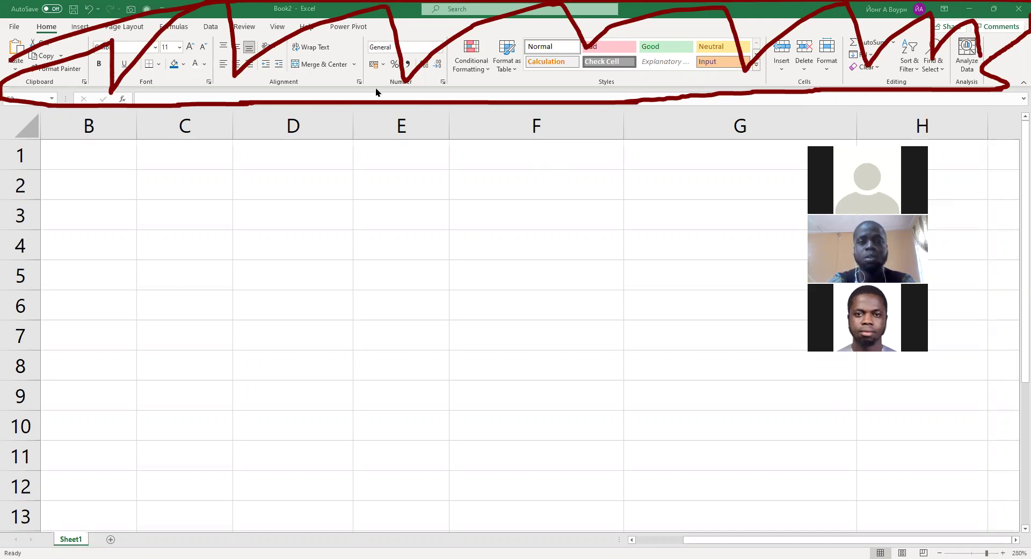
pyautogui.click(2, 75)
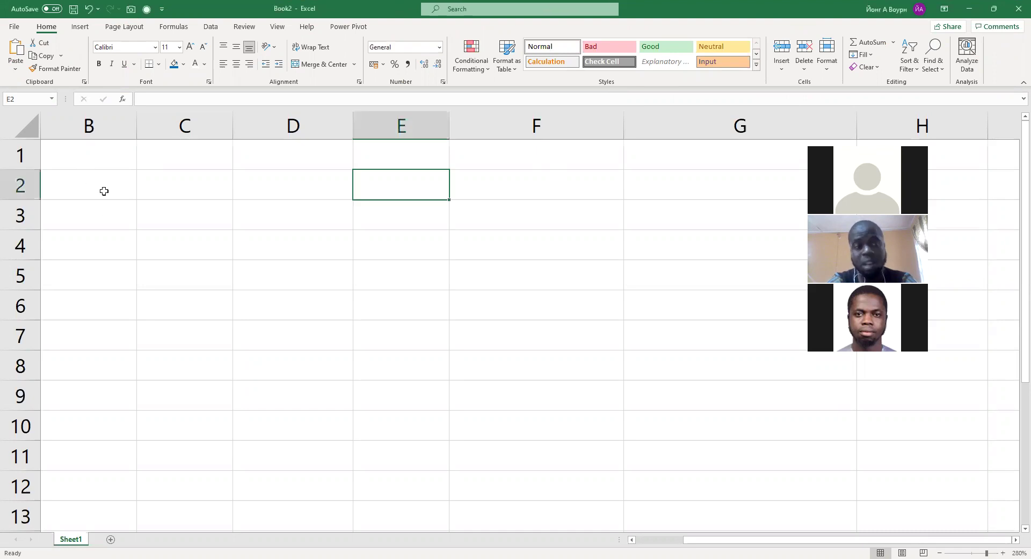
# - Add a second worksheet to the workbook and select cell O21 in it
pyautogui.scroll(-2, 105, 191)
pyautogui.scroll(-2, 107, 189)
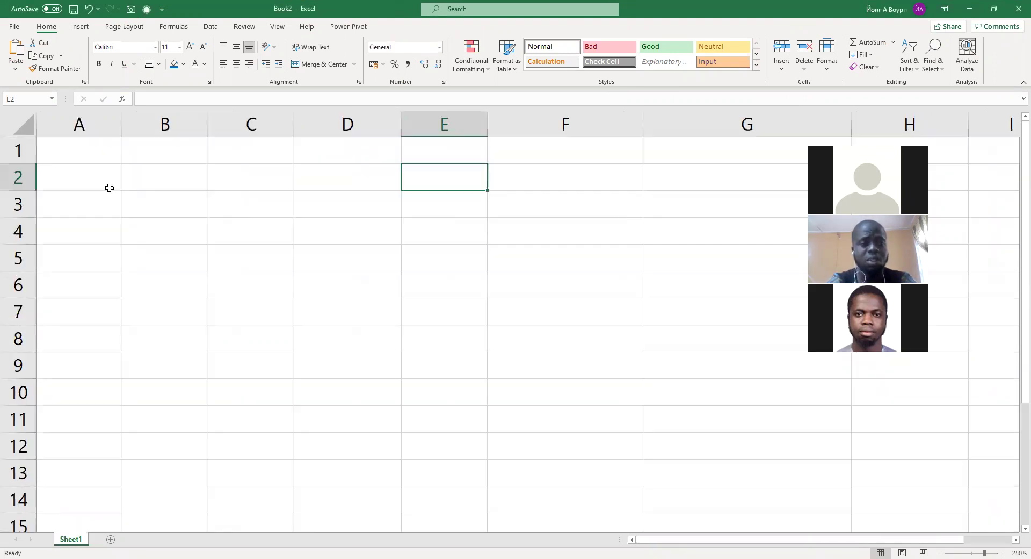
pyautogui.scroll(-2, 111, 182)
pyautogui.scroll(2, 113, 180)
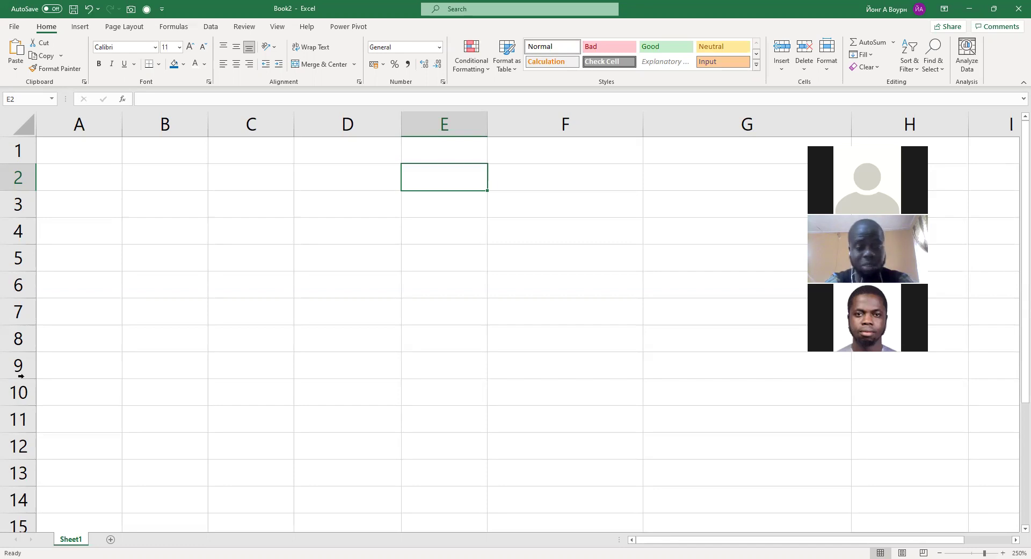
pyautogui.doubleClick(74, 539)
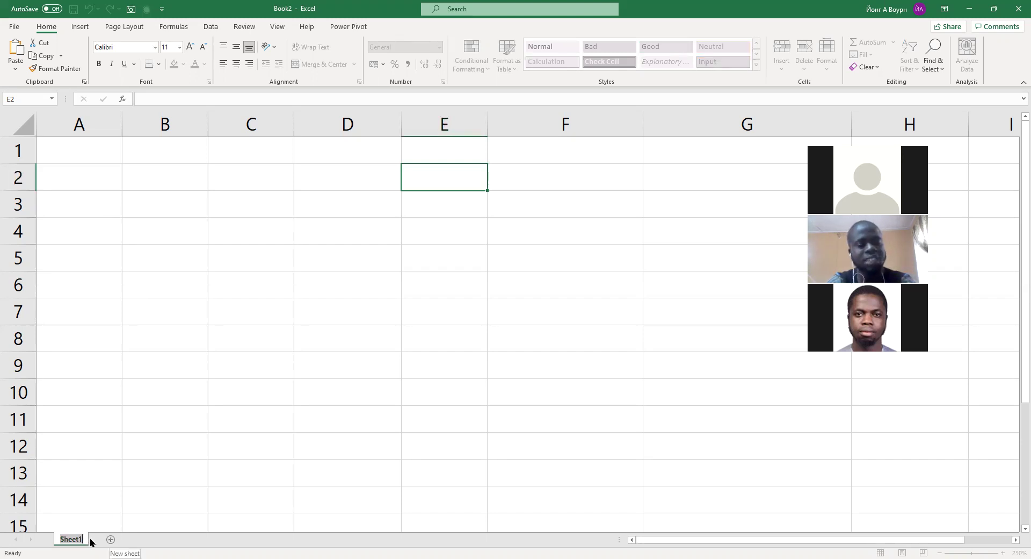
pyautogui.click(110, 539)
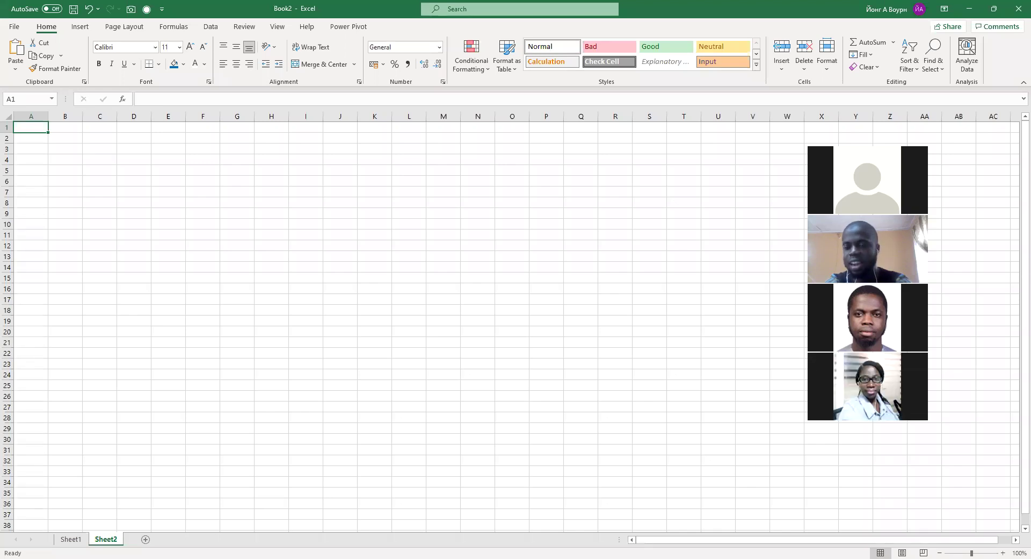
pyautogui.click(509, 342)
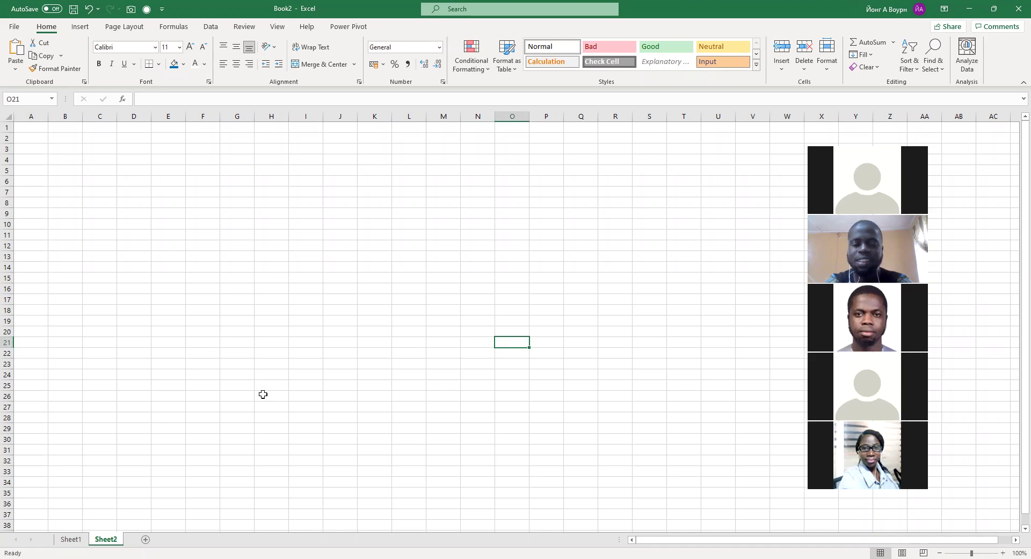
# - Rename the first worksheet as 2010 and return to Sheet2
pyautogui.click(71, 539)
pyautogui.write('2010')
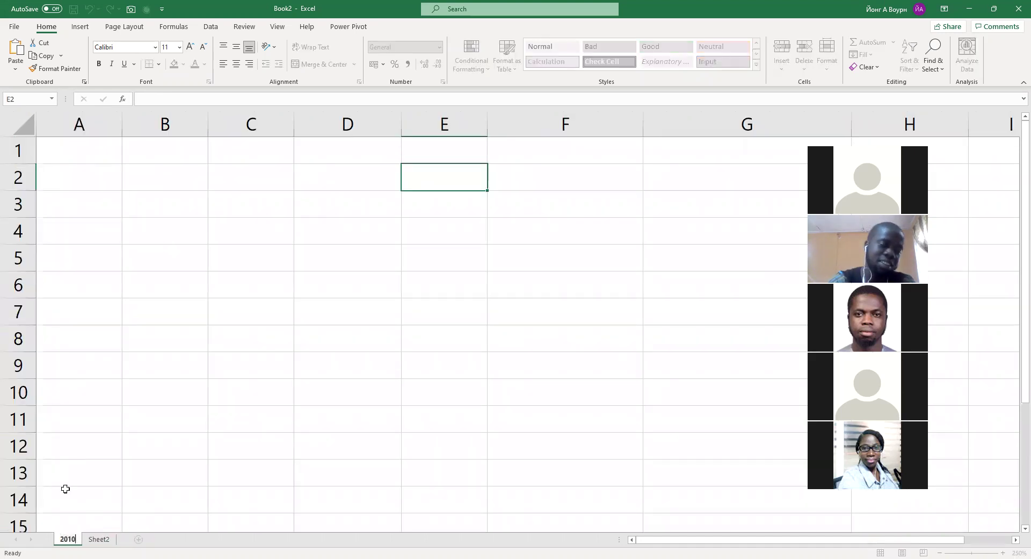
pyautogui.click(100, 538)
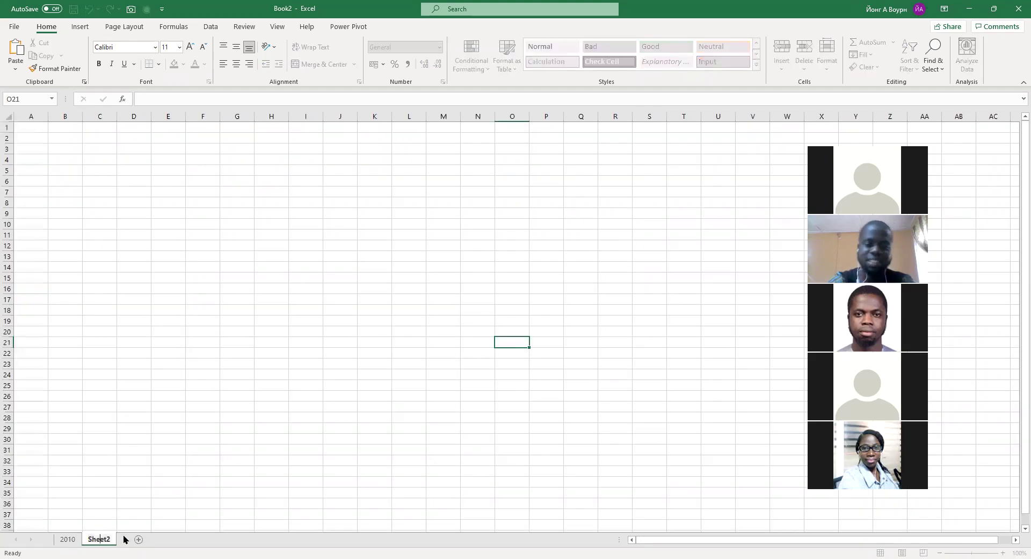
# - Enter 21 in cell O21 of Sheet2 and delete that value again
pyautogui.write('21')
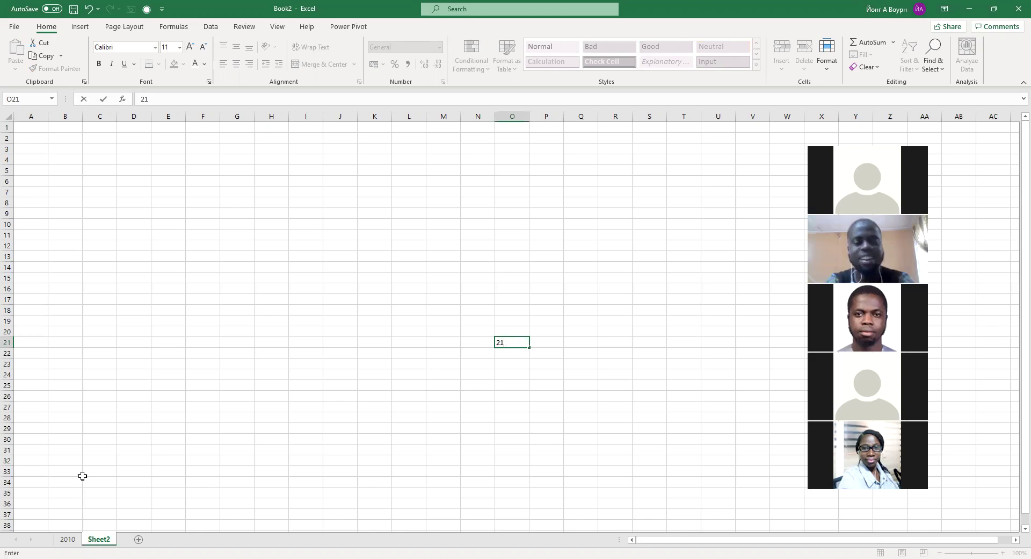
pyautogui.click(67, 539)
pyautogui.click(96, 539)
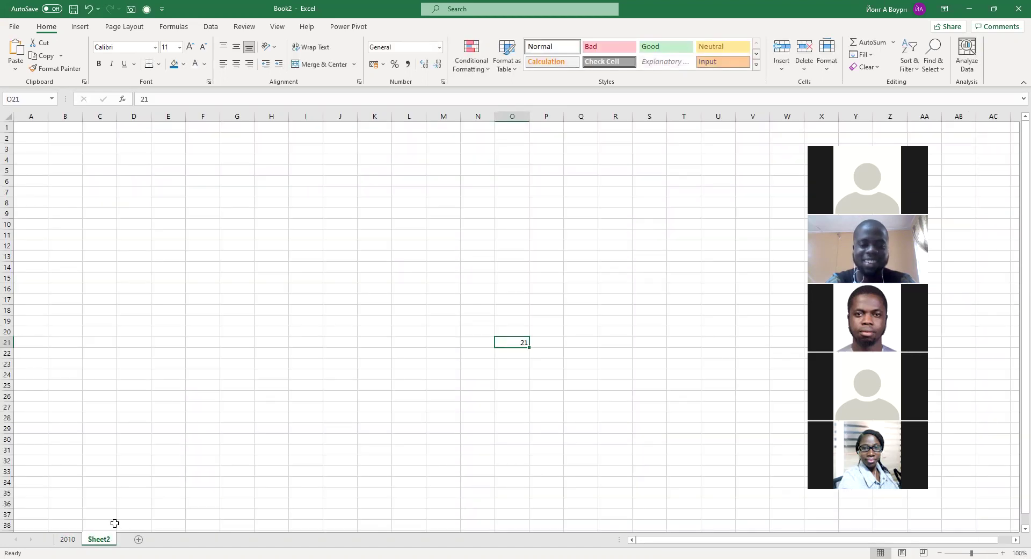
pyautogui.press('Delete')
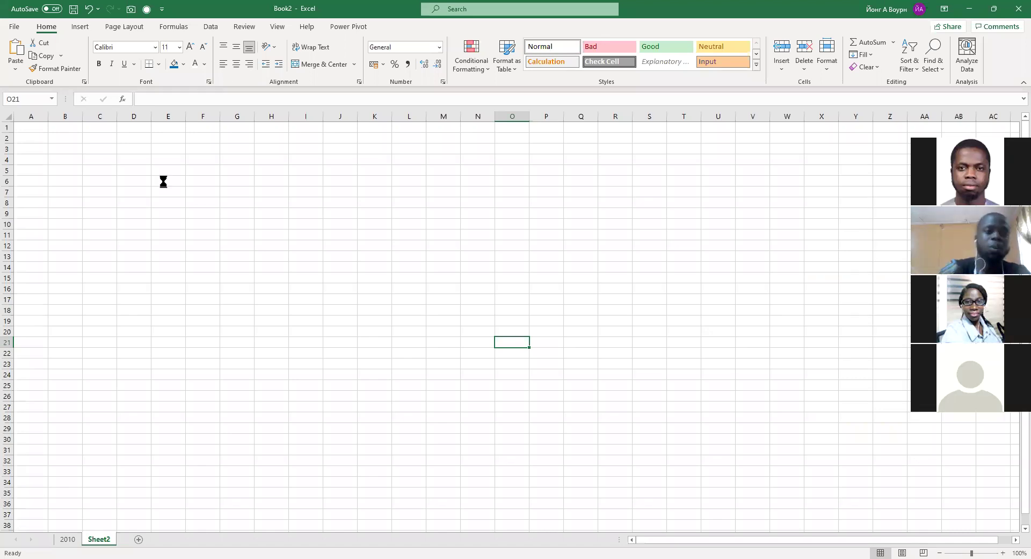
# - Enter the labels Rows in cell A1 and Columns in cell A2 of Sheet2
pyautogui.keyDown('ctrl'); pyautogui.scroll(3, 164, 182); pyautogui.keyUp('ctrl')
pyautogui.keyDown('ctrl'); pyautogui.scroll(6, 164, 182); pyautogui.keyUp('ctrl')
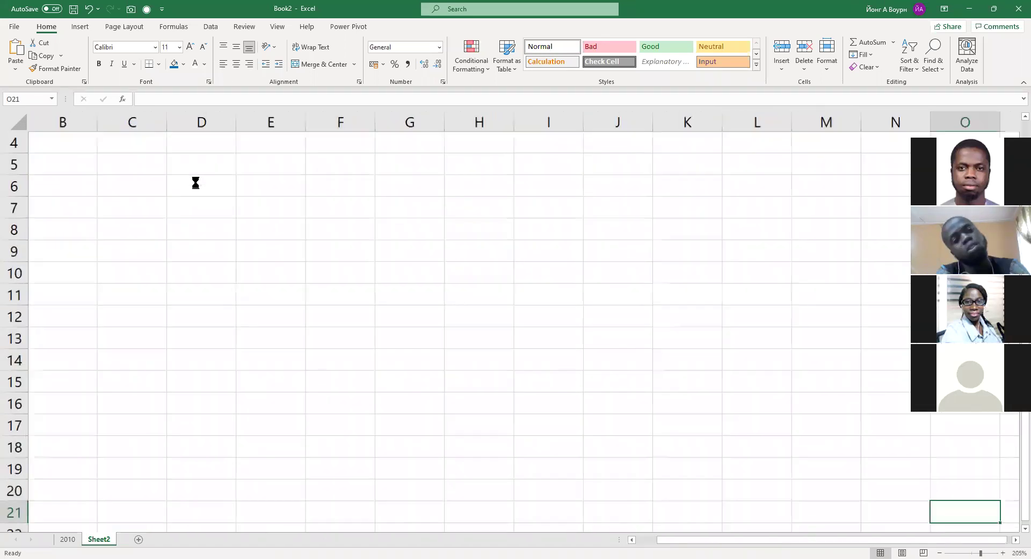
pyautogui.keyDown('ctrl'); pyautogui.scroll(6, 194, 183); pyautogui.keyUp('ctrl')
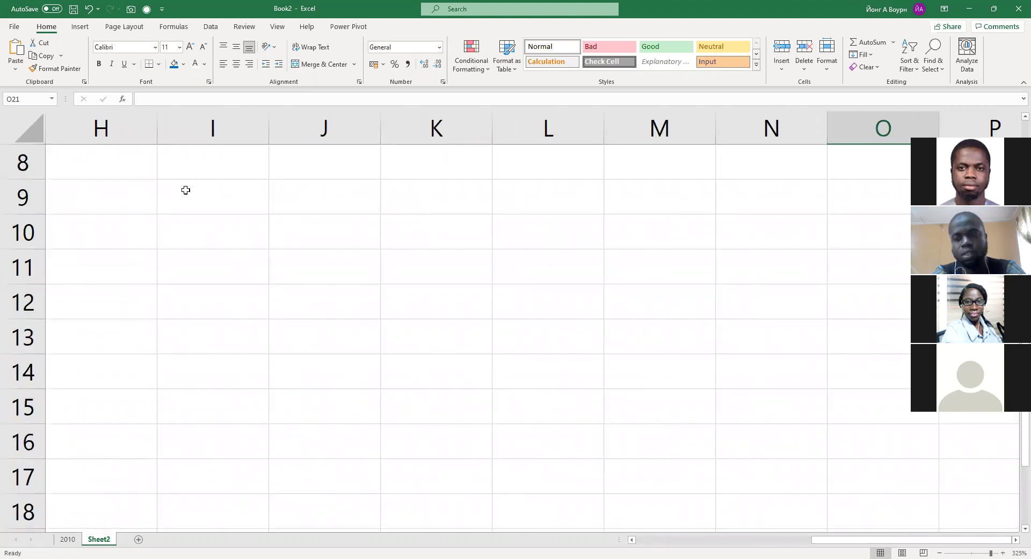
pyautogui.scroll(3, 153, 195)
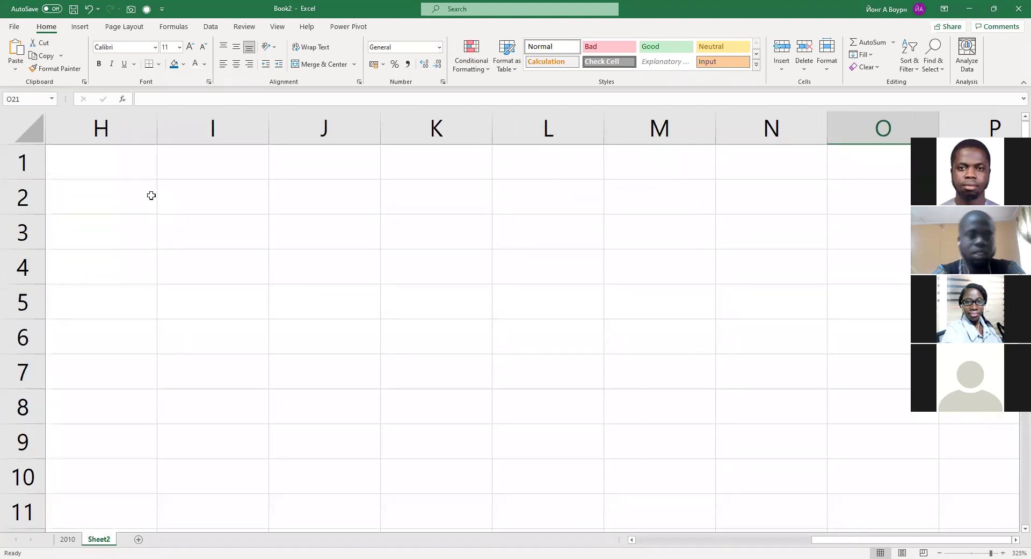
pyautogui.click(105, 184)
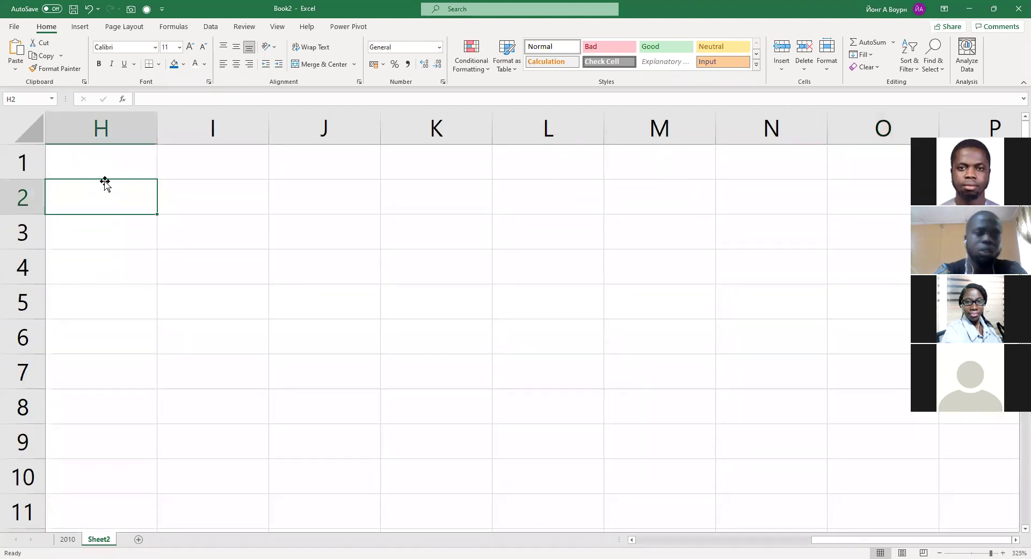
pyautogui.click(131, 161)
pyautogui.hotkey('ctrl', 'Home')
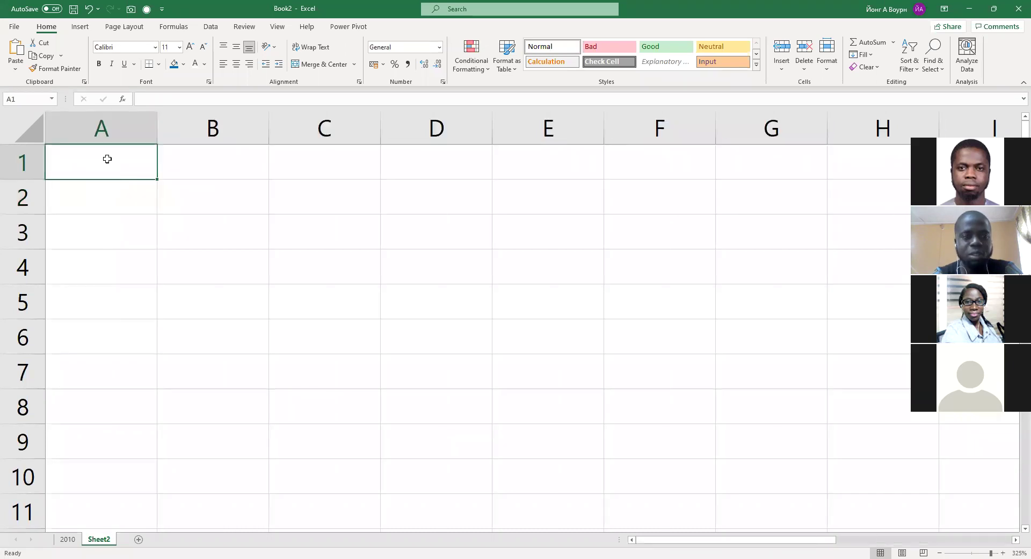
pyautogui.write('Row')
pyautogui.press('BackSpace')
pyautogui.write('ows')
pyautogui.press('Return')
pyautogui.write('COlumns')
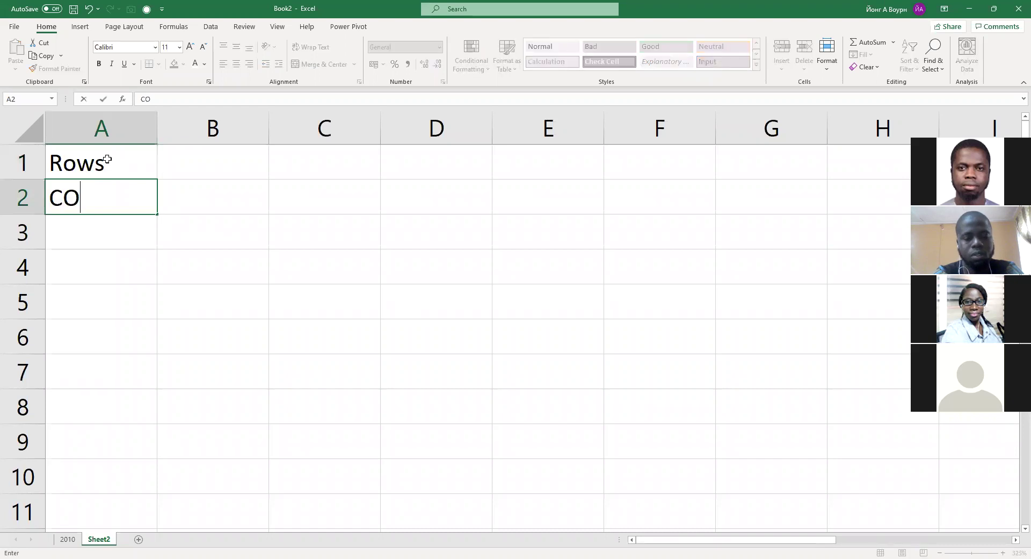
pyautogui.press('Tab')
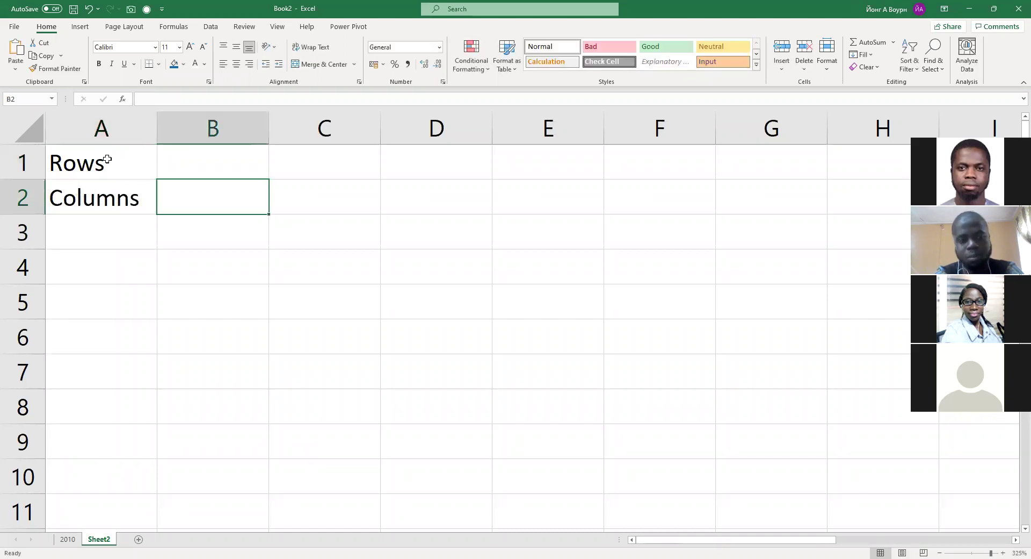
# - Enter the text 40 something thousand in cell C1, on the Rows line
pyautogui.press('Up')
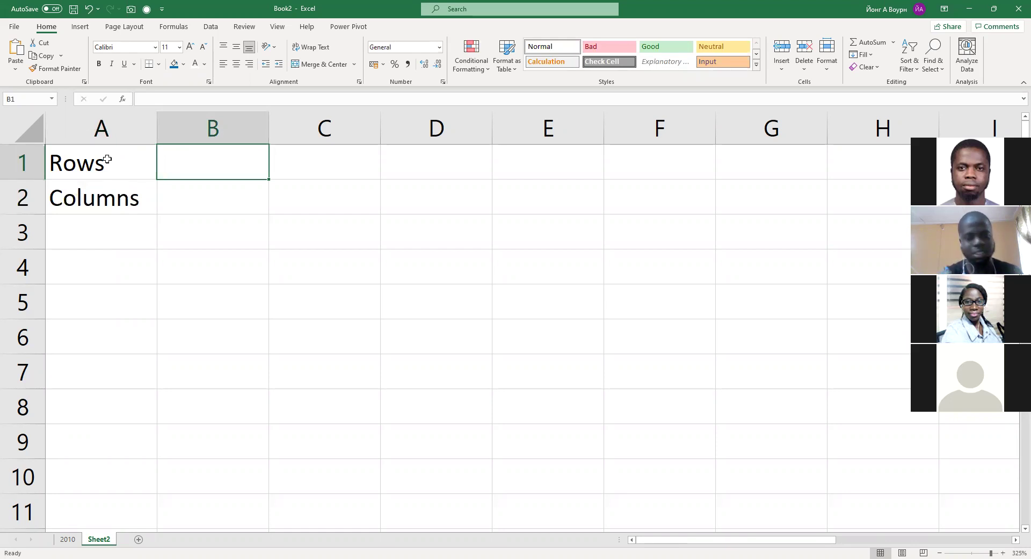
pyautogui.press('Right')
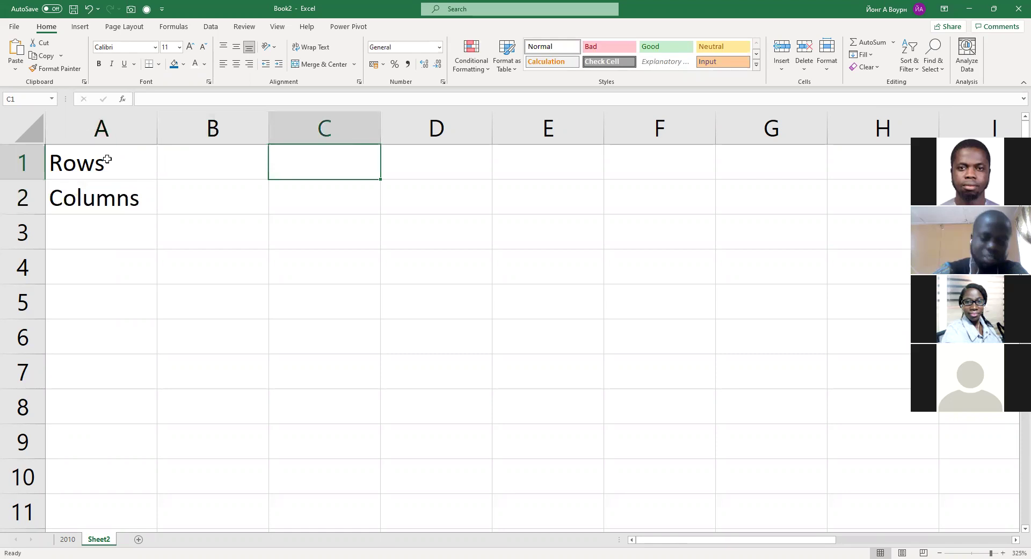
pyautogui.write('40 some')
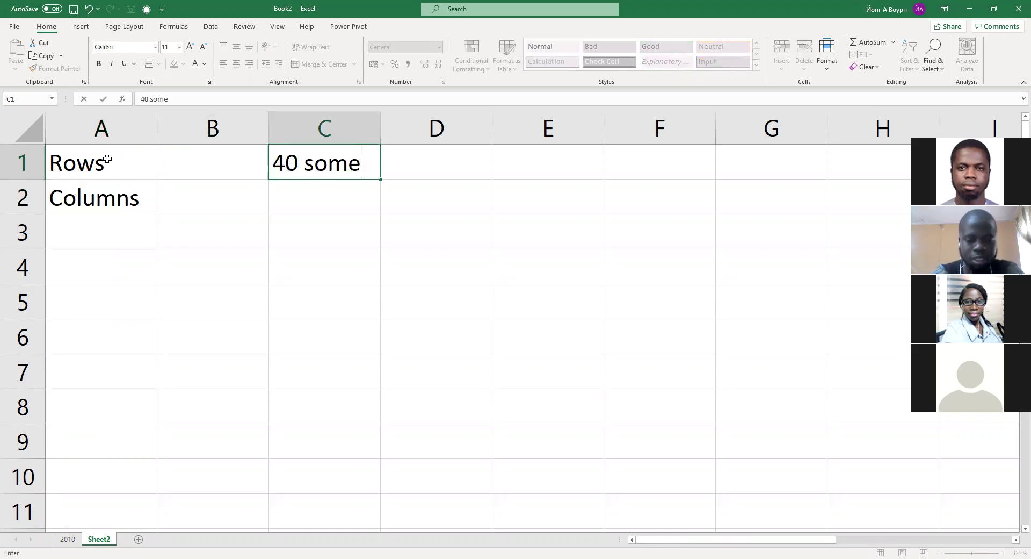
pyautogui.write('thing thoun')
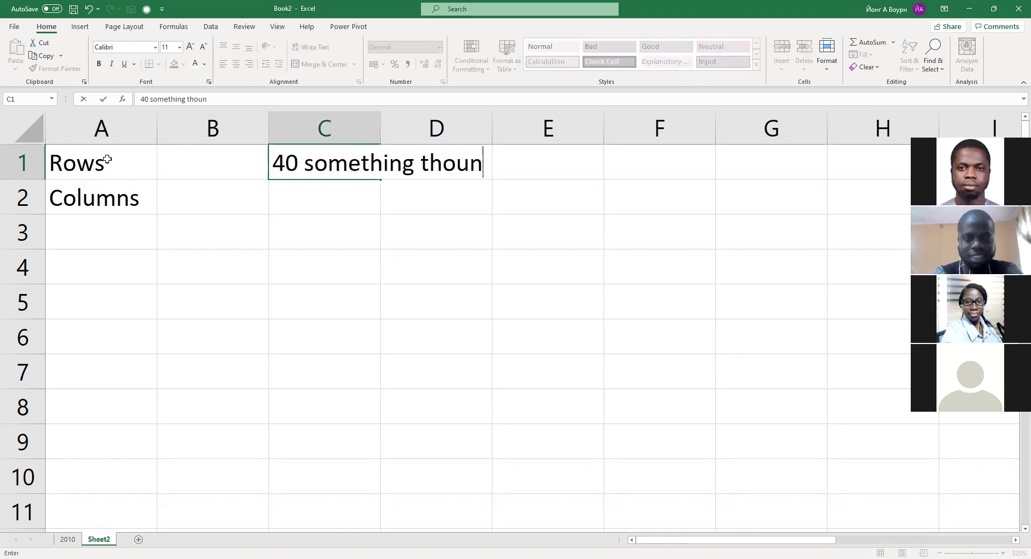
pyautogui.press('BackSpace')
pyautogui.write('sand')
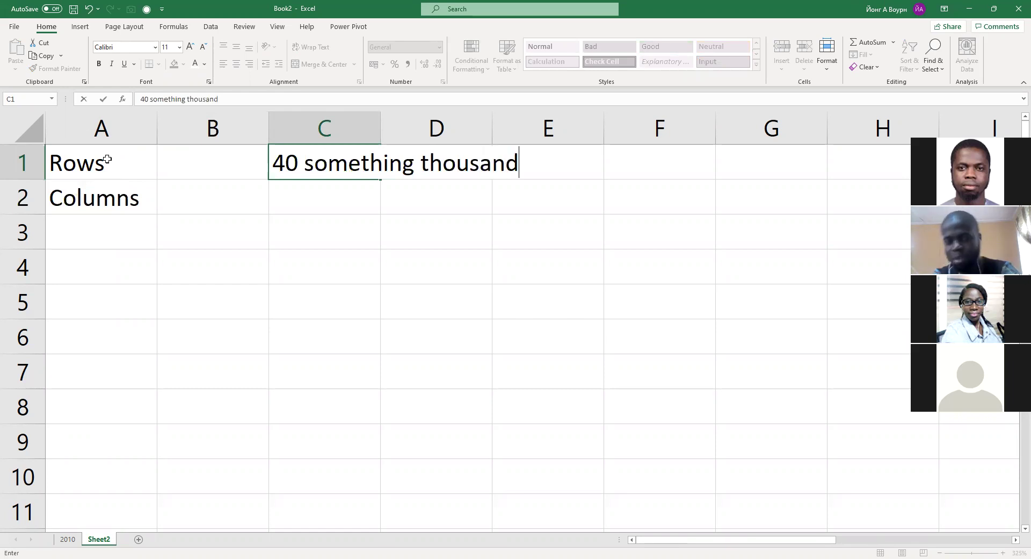
pyautogui.press('Return')
pyautogui.press('Up')
pyautogui.hotkey('ctrl', 'c')
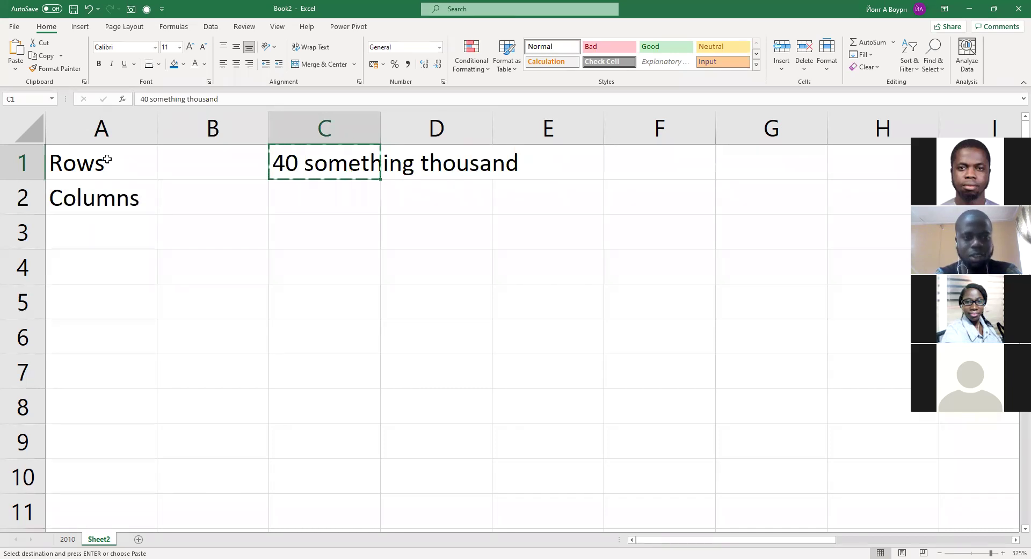
pyautogui.press('Down')
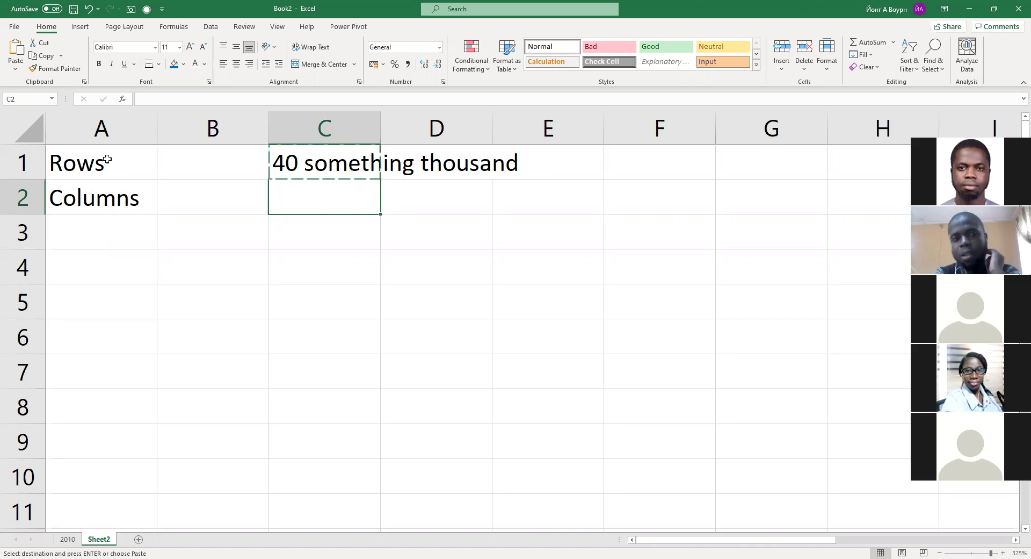
pyautogui.write('4')
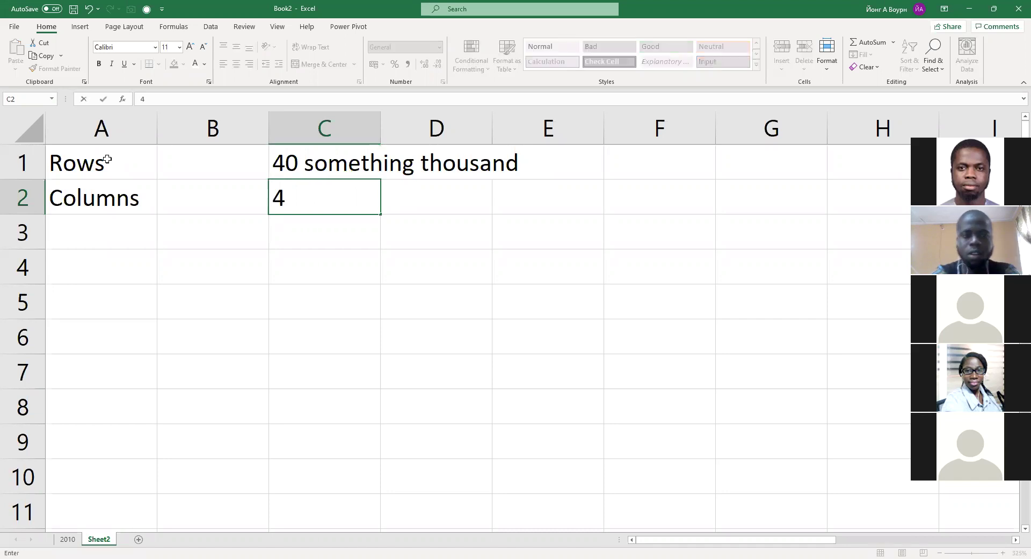
pyautogui.press('BackSpace')
pyautogui.press('Up')
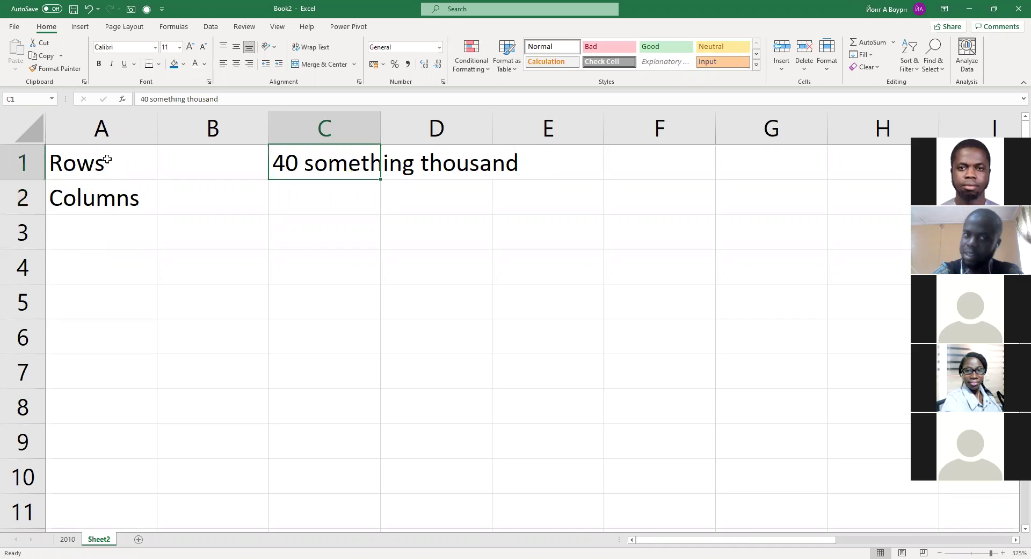
# - Replace the text in cell C1, on the Rows line, with 1 million+
pyautogui.write('1 mi')
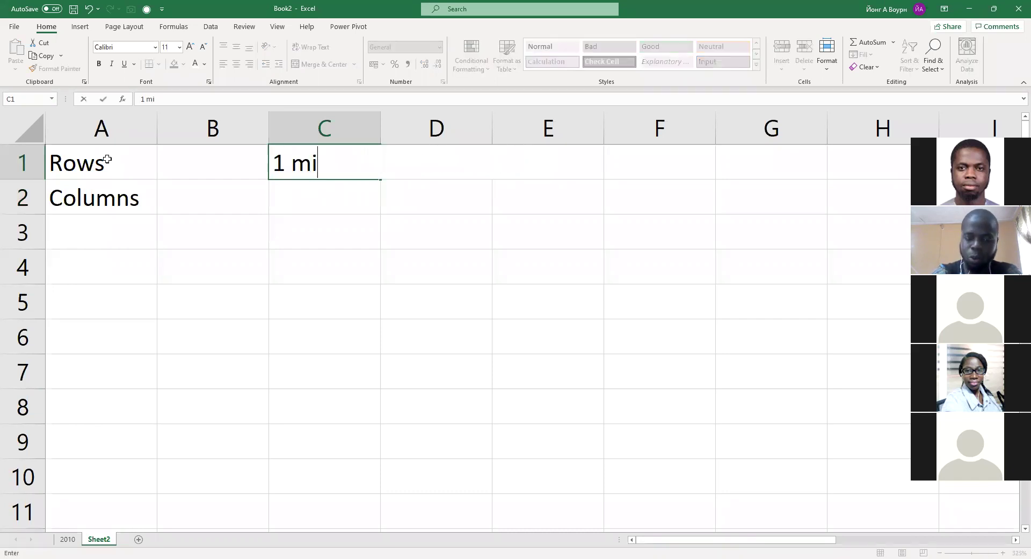
pyautogui.write('llion, 1')
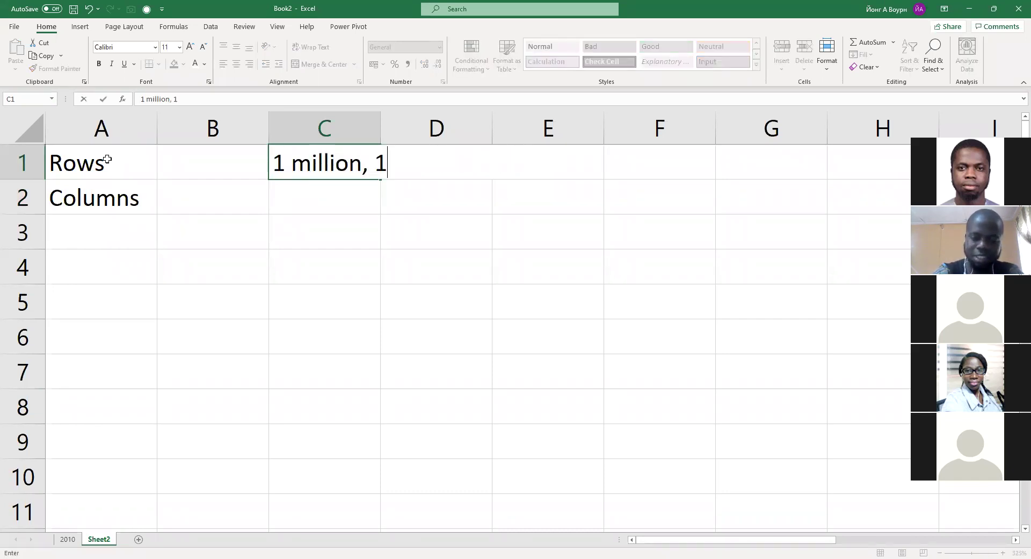
pyautogui.write('6th')
pyautogui.press('BackSpace')
pyautogui.press('BackSpace')
pyautogui.press('BackSpace')
pyautogui.press('BackSpace')
pyautogui.press('BackSpace')
pyautogui.press('BackSpace')
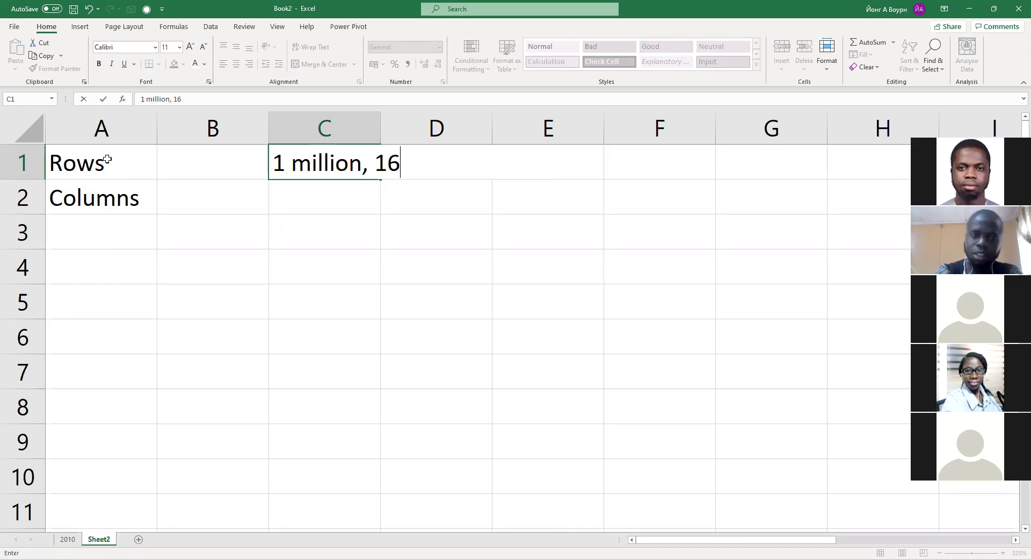
pyautogui.write('+')
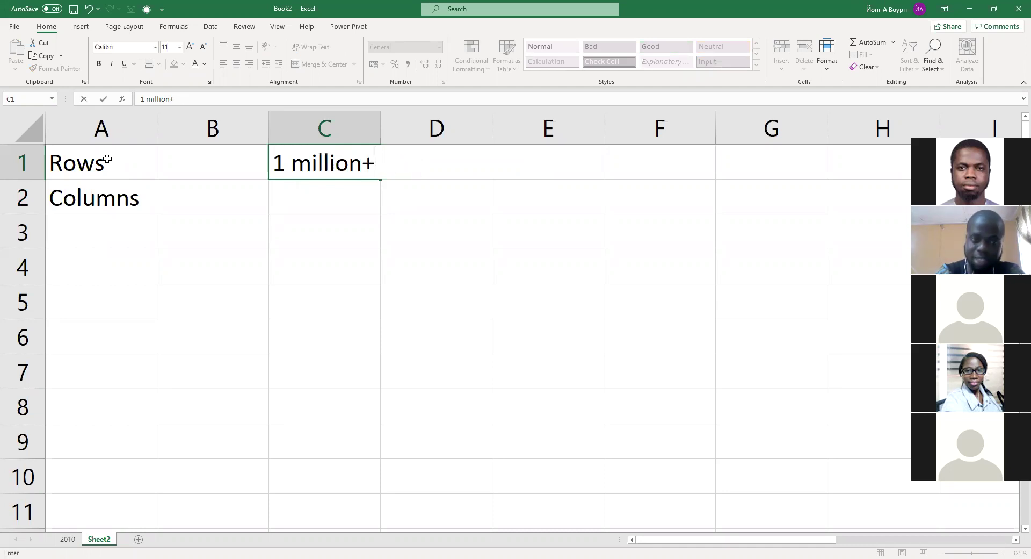
pyautogui.press('Return')
# - Enter 16 thousand+ columns in cell C2, on the Columns line, and fit column C's width to its contents
pyautogui.write('16')
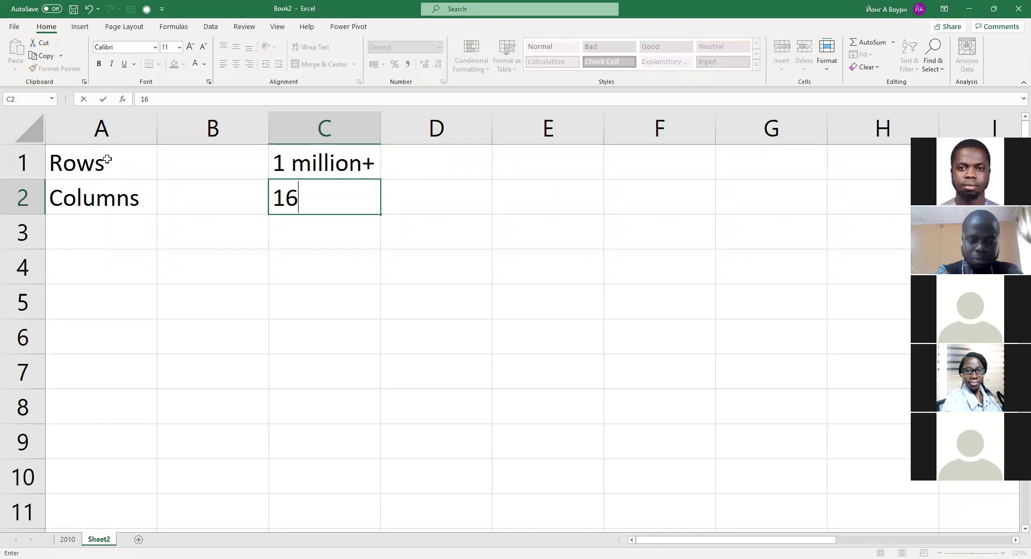
pyautogui.write(' thousand')
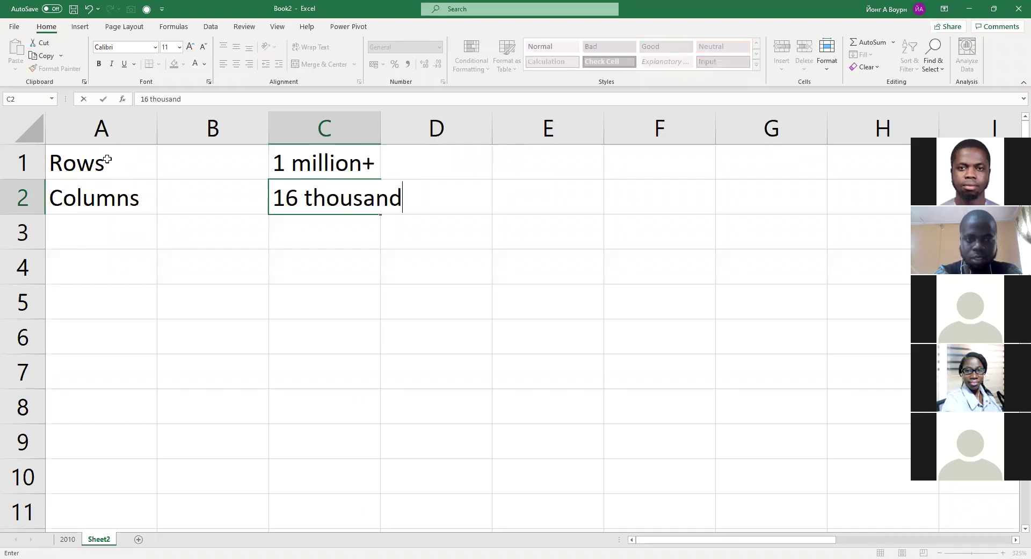
pyautogui.write(' colums')
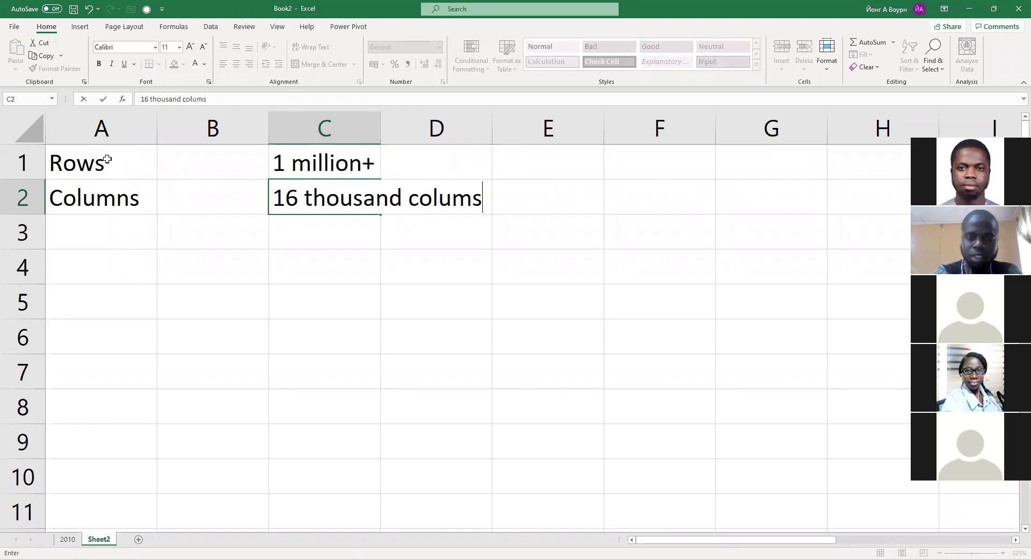
pyautogui.press('BackSpace')
pyautogui.write('ns')
pyautogui.press('Left')
pyautogui.press('Right')
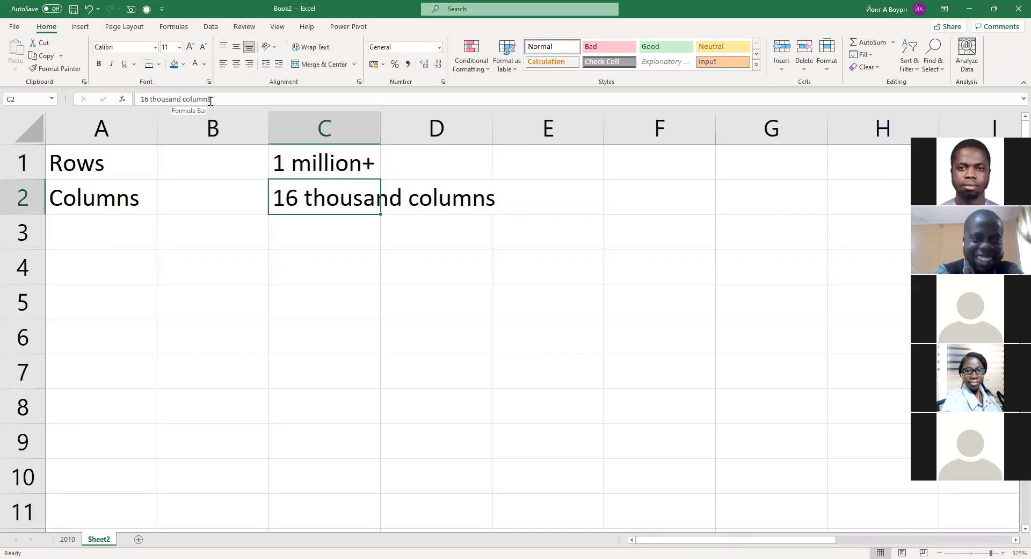
pyautogui.click(181, 99)
pyautogui.write('+')
pyautogui.press('Return')
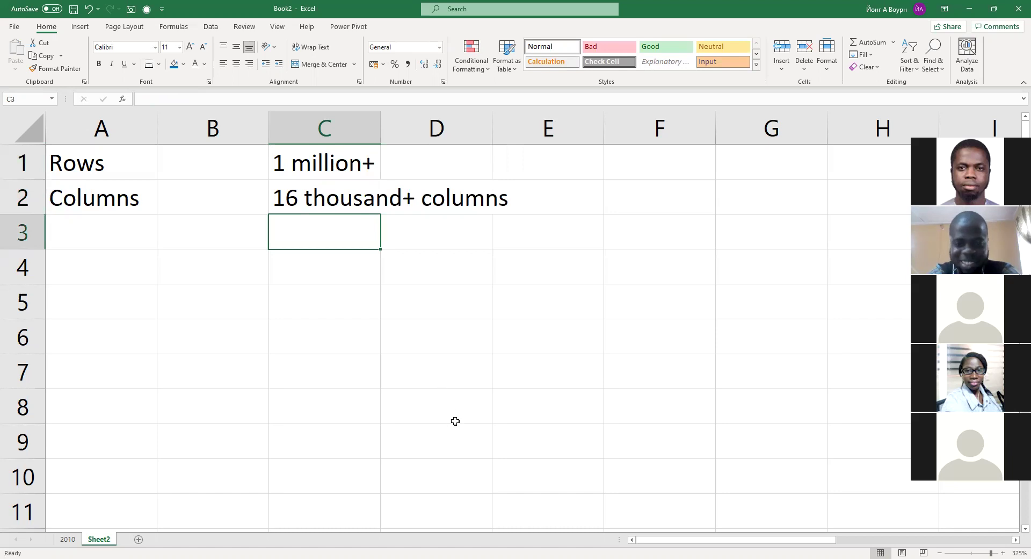
pyautogui.click(482, 392)
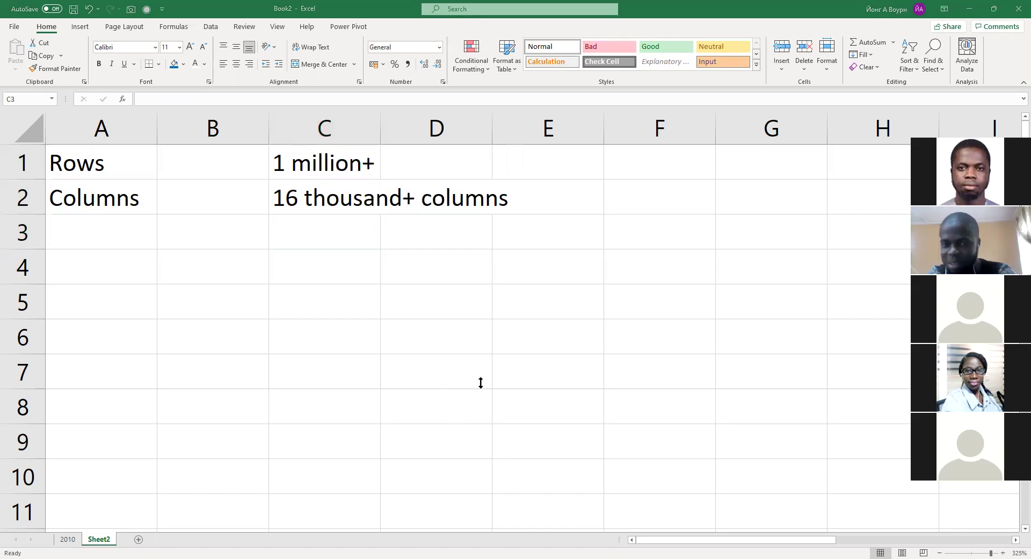
pyautogui.doubleClick(379, 120)
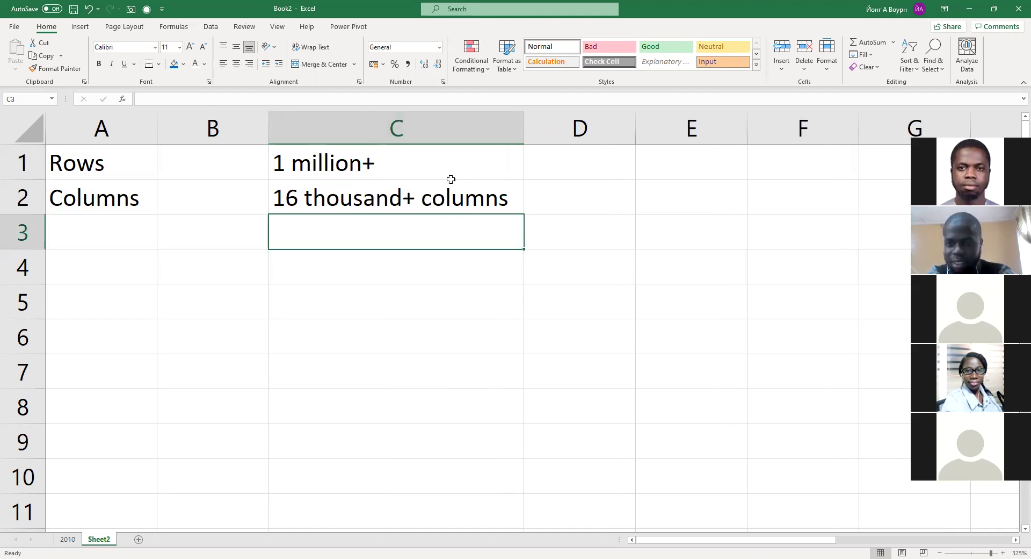
# - Enter the names of the trainees who answered in cell D1 for Rows and cell D2 for Columns
pyautogui.click(489, 171)
pyautogui.click(588, 177)
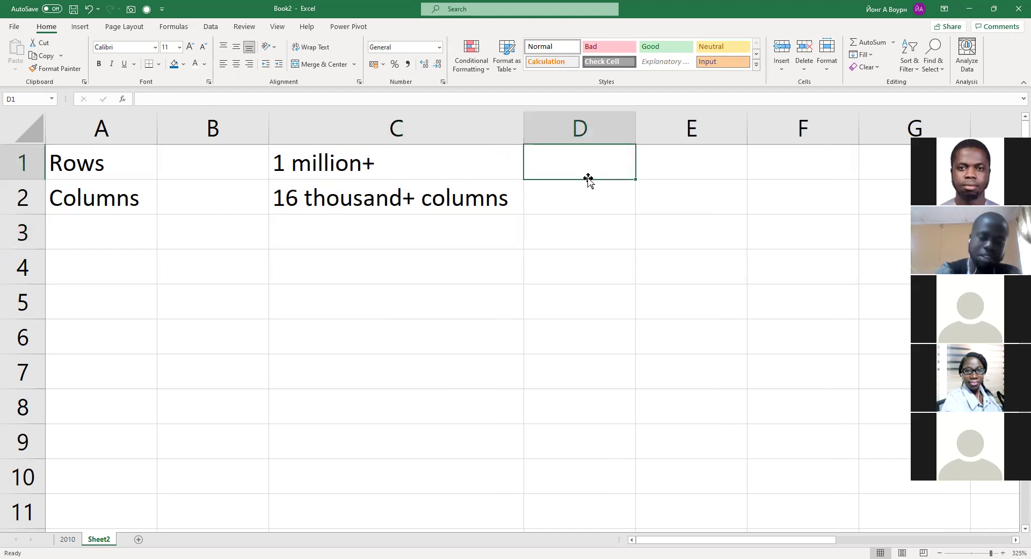
pyautogui.write('Haris,')
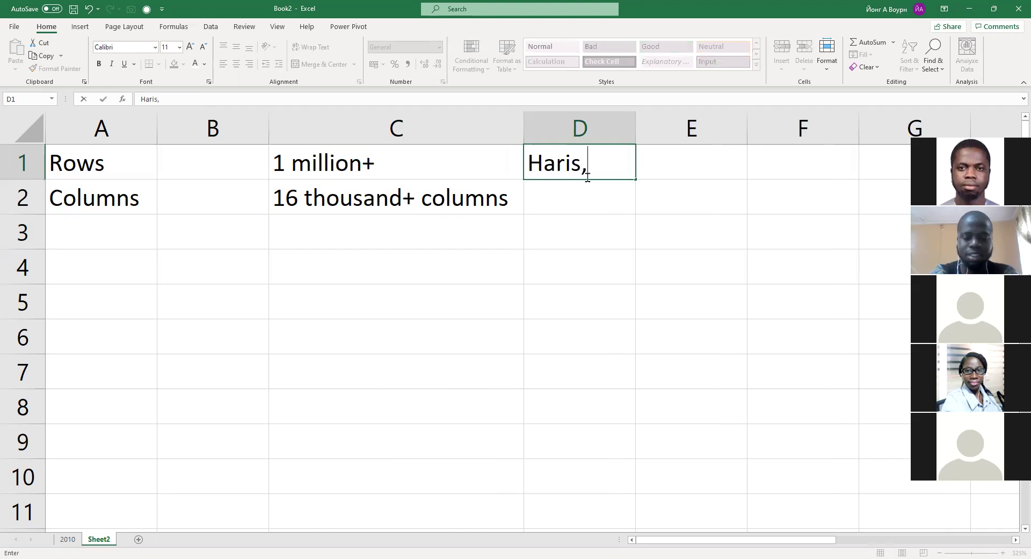
pyautogui.write(' Modupe')
pyautogui.press('Return')
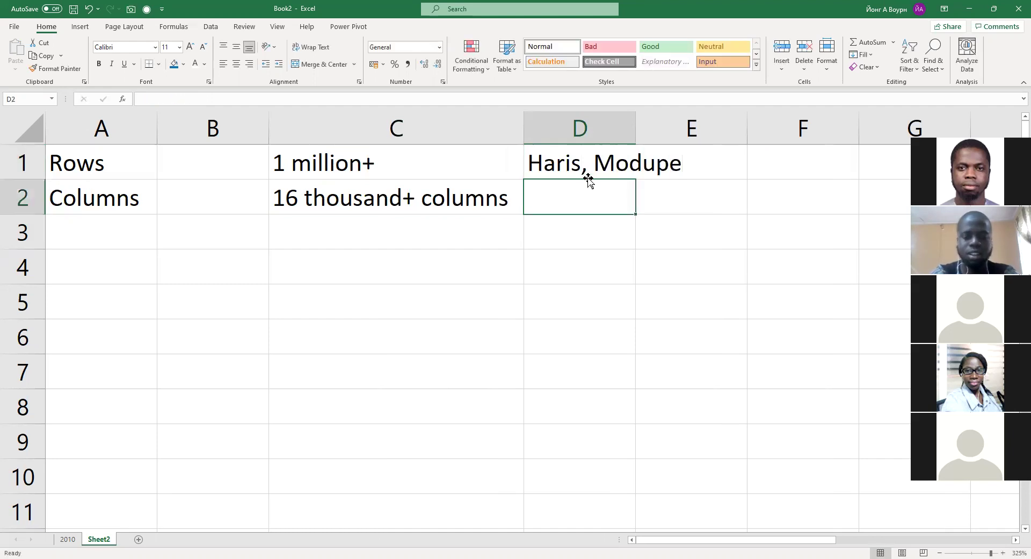
pyautogui.write('Haris')
pyautogui.press('Delete')
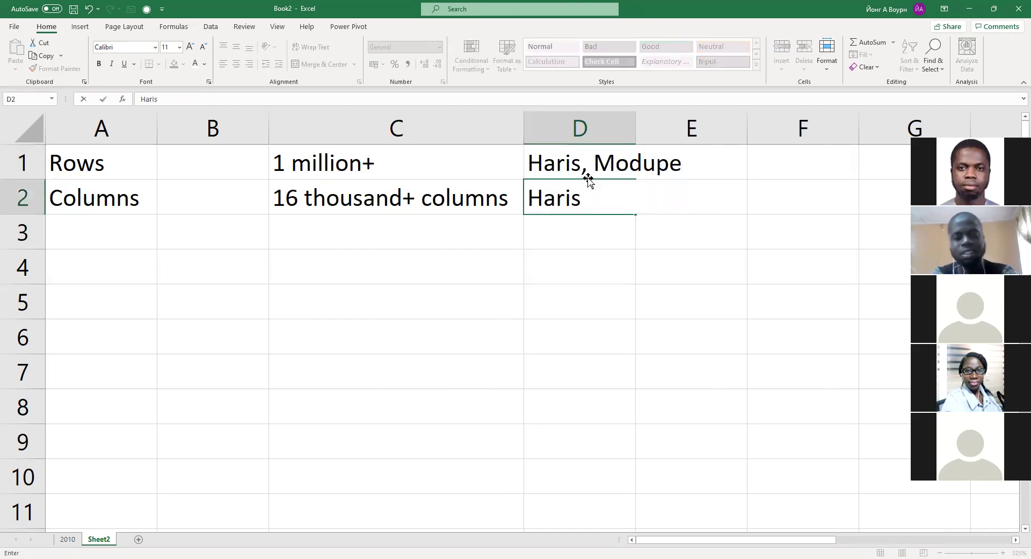
pyautogui.hotkey('alt', 'Tab')
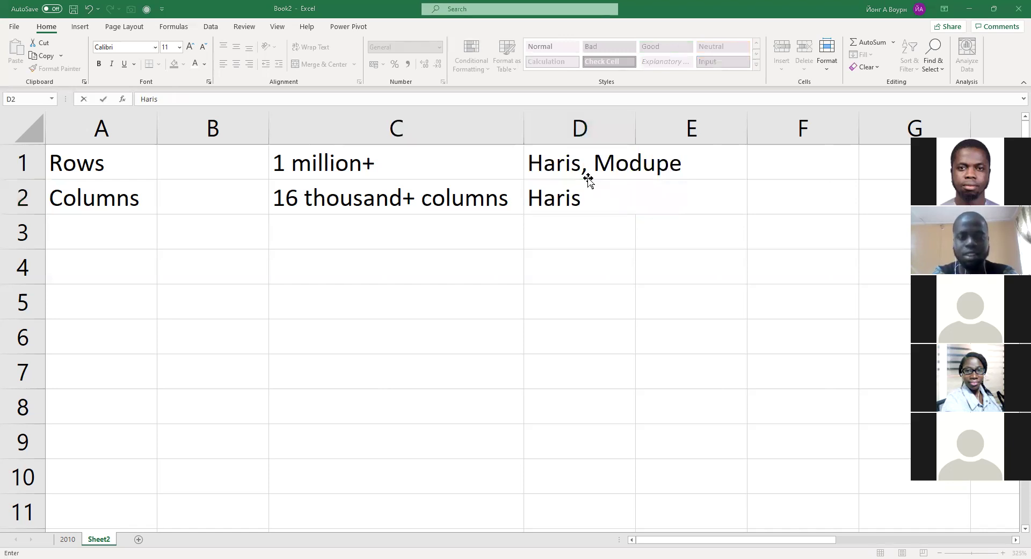
pyautogui.click(588, 177)
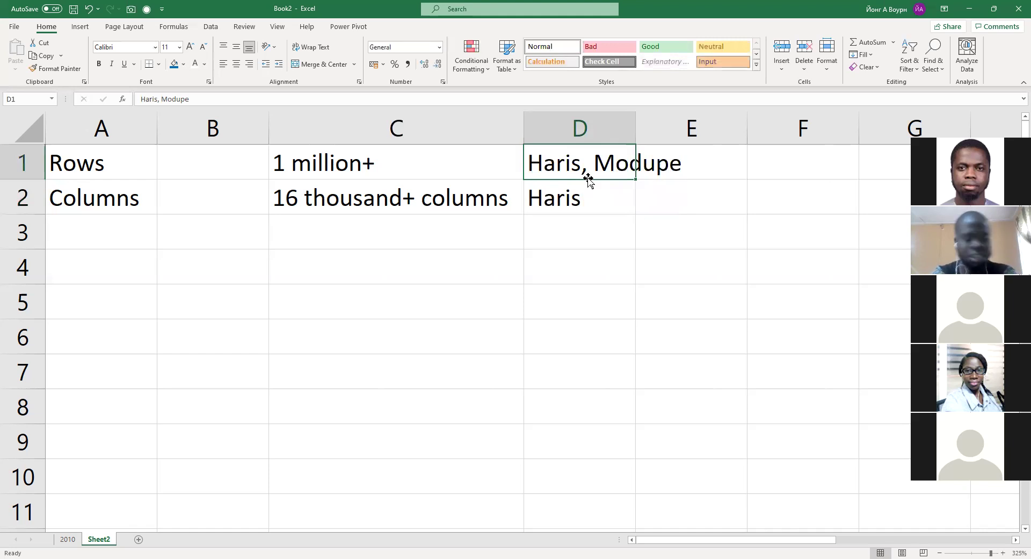
# - Clear the answers and trainee names from the range C1:D2
pyautogui.press('Left')
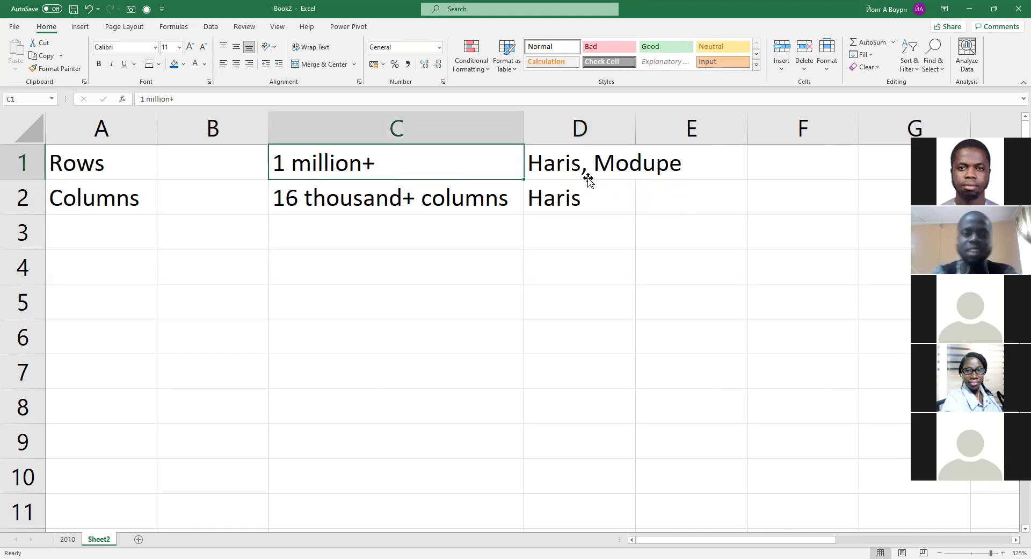
pyautogui.hotkey('shift', 'Down')
pyautogui.hotkey('shift', 'Right')
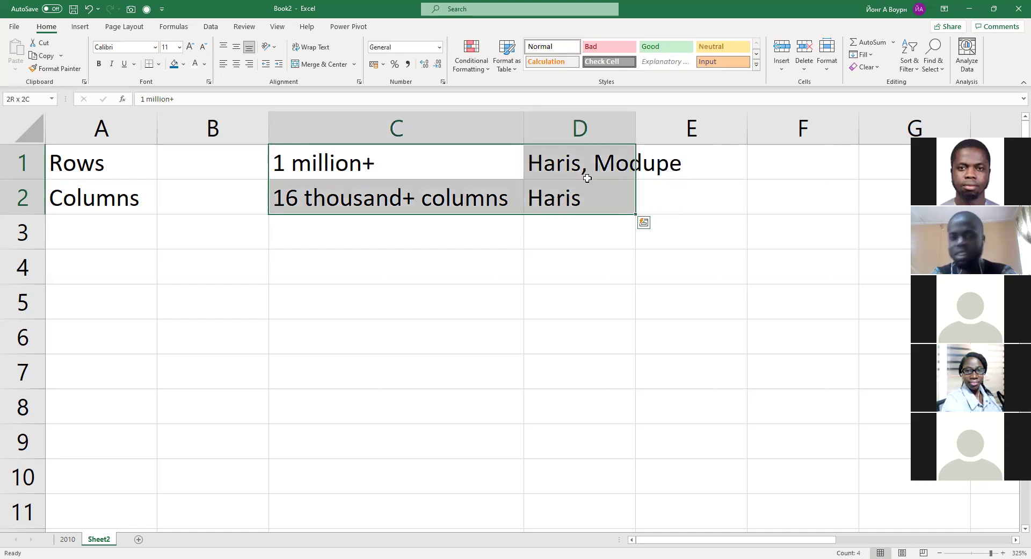
pyautogui.press('Delete')
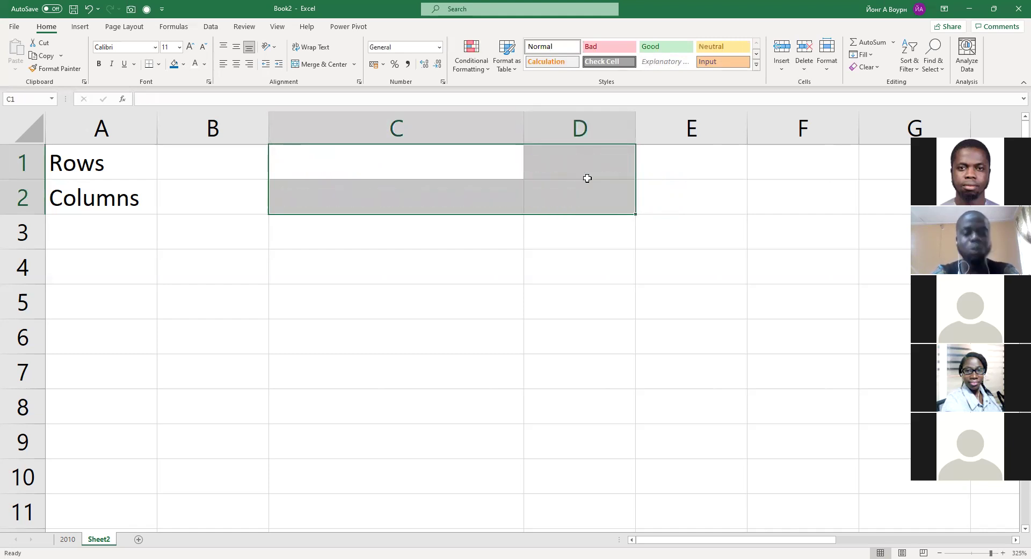
# - Enter the word Functions in cell C4 of Sheet2
pyautogui.press('Left')
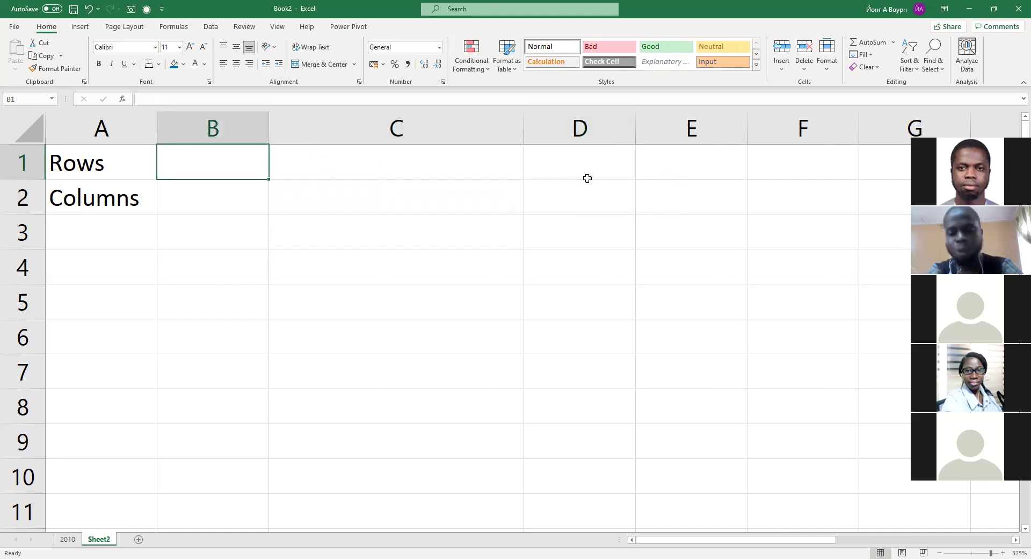
pyautogui.press('Down')
pyautogui.press('Down')
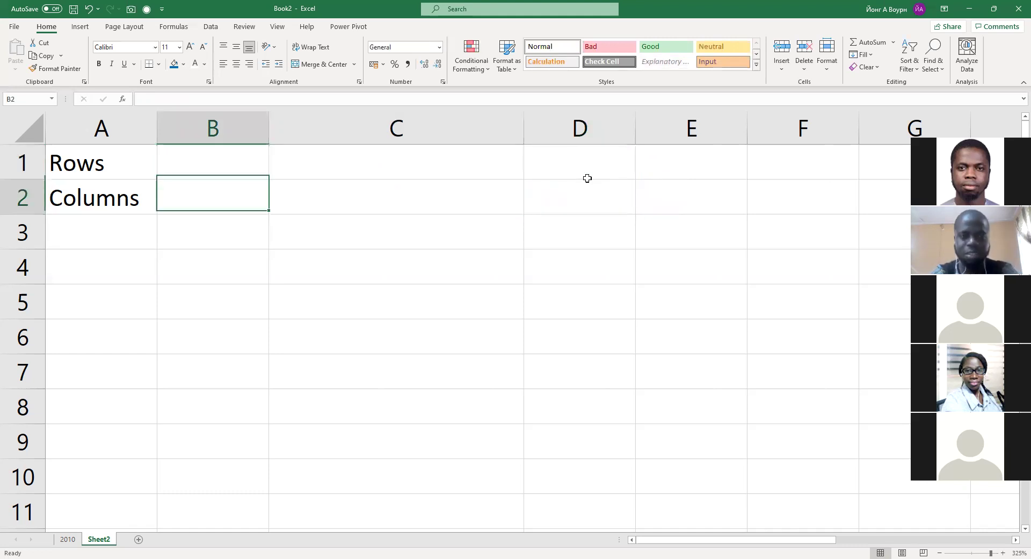
pyautogui.press('Right')
pyautogui.press('Down')
pyautogui.write('Fy')
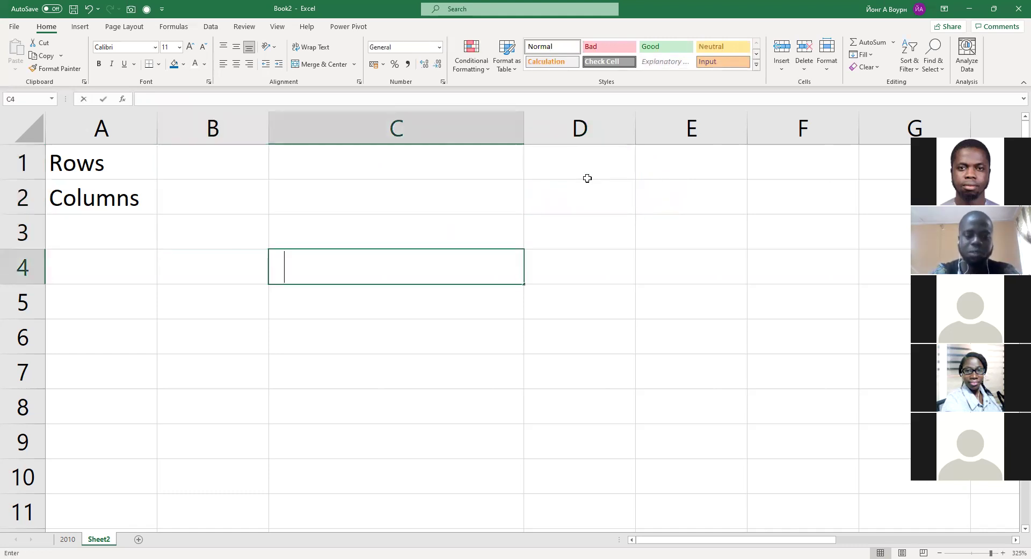
pyautogui.press('BackSpace')
pyautogui.write('unctions')
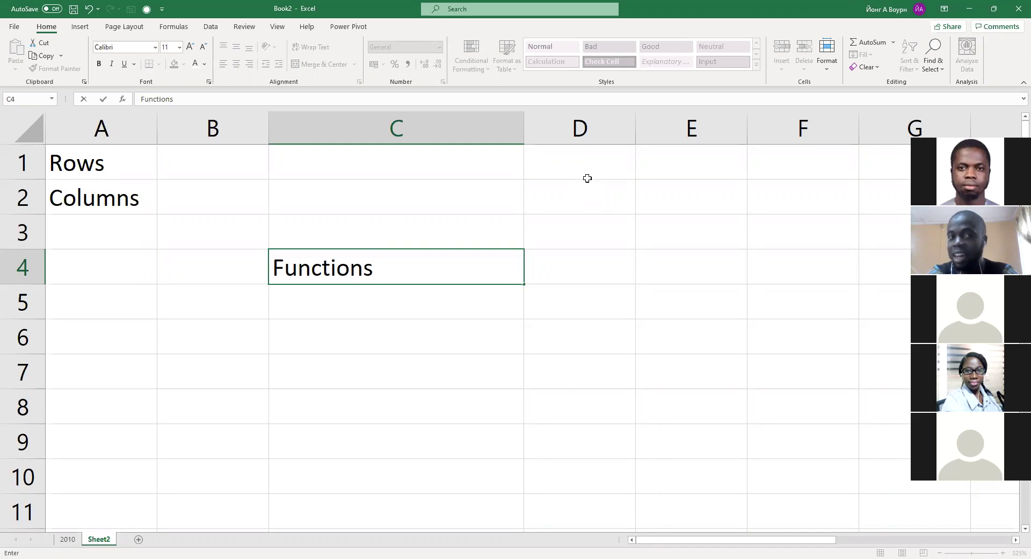
pyautogui.press('Up')
pyautogui.press('Up')
pyautogui.press('Left')
pyautogui.press('Left')
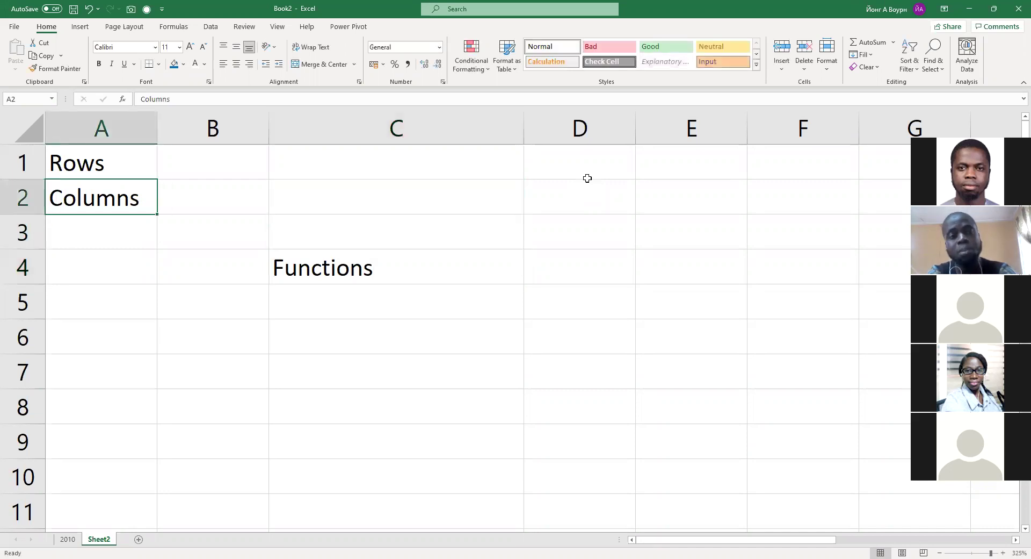
pyautogui.press('Up')
pyautogui.press('Right')
pyautogui.write('=')
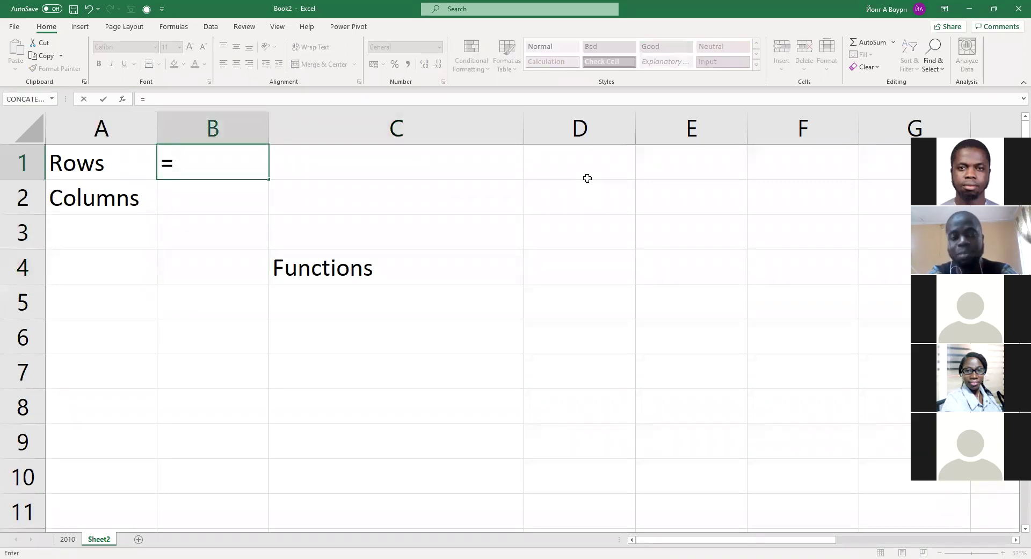
pyautogui.press('BackSpace')
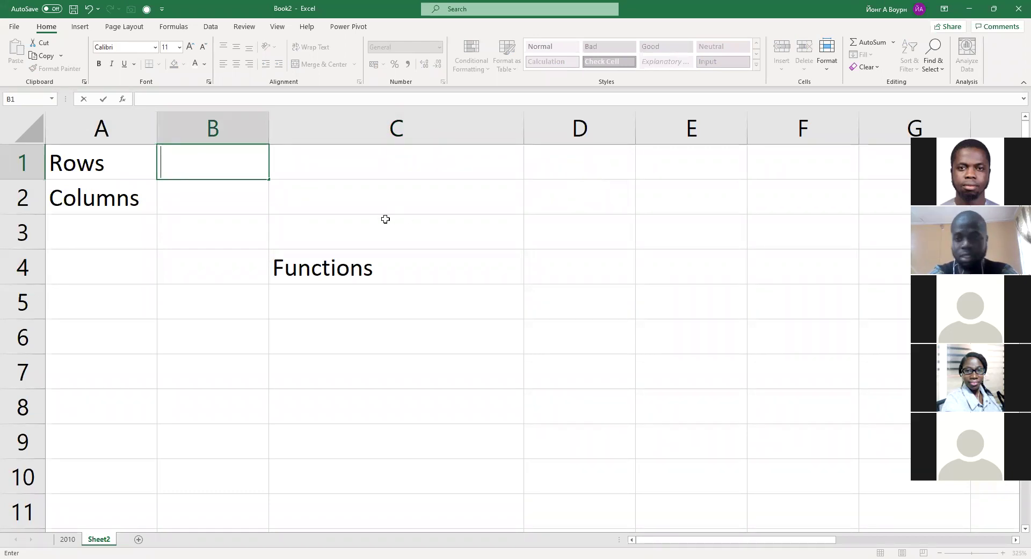
pyautogui.press('Escape')
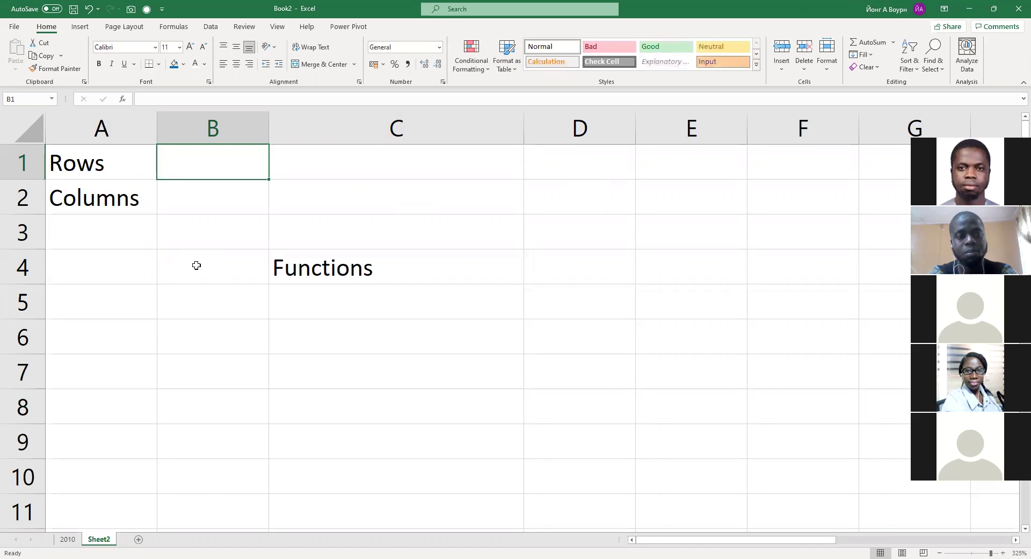
# - Switch from Sheet2 to the Book1 workbook with the lists of the three teams
pyautogui.keyDown('ctrl'); pyautogui.scroll(2, 196, 264); pyautogui.keyUp('ctrl')
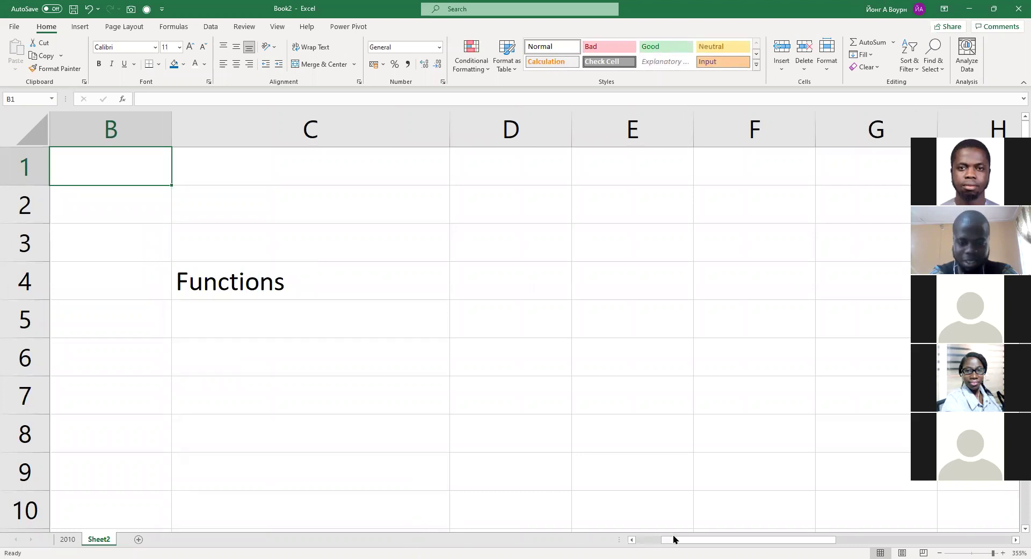
pyautogui.moveTo(673, 543); pyautogui.dragTo(619, 545)
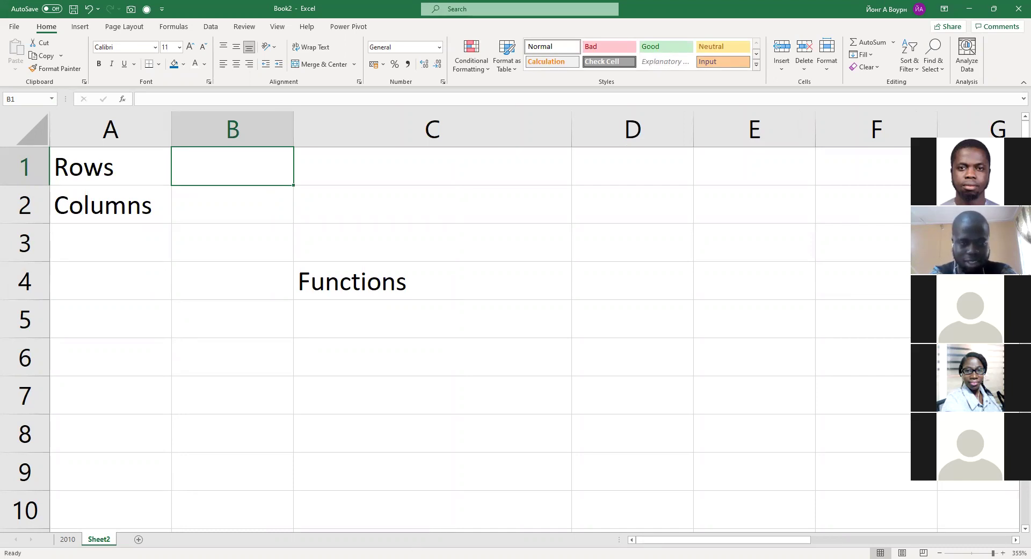
pyautogui.hotkey('alt', 'Tab')
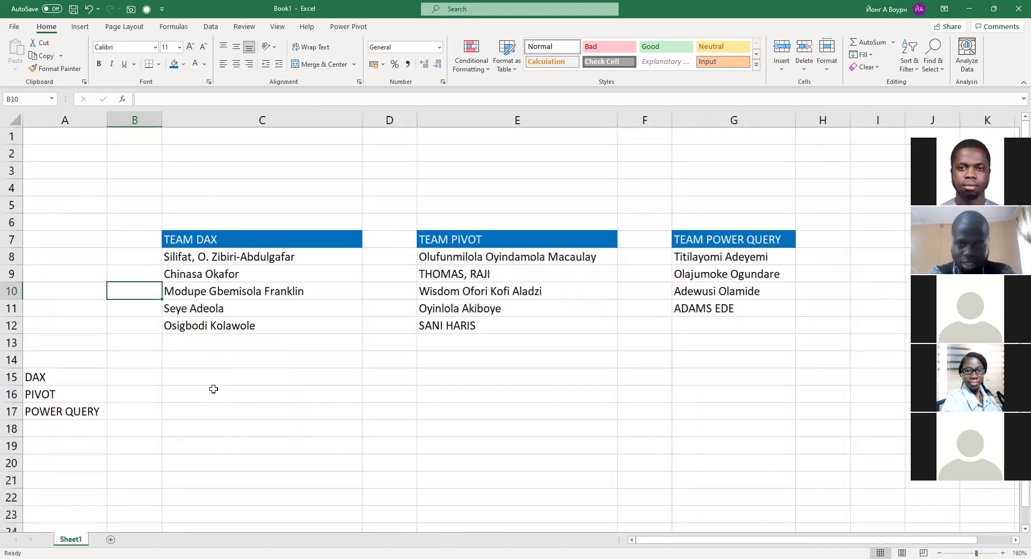
# - Add the heading Point in cell B14 and record 2 points each for teams DAX and PIVOT in B15 and B16
pyautogui.click(132, 359)
pyautogui.write('Point')
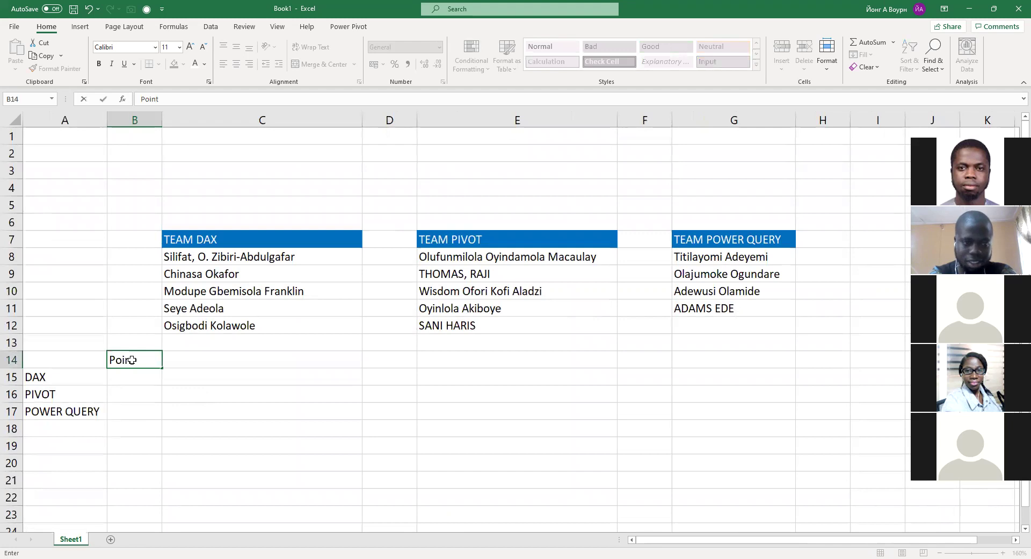
pyautogui.press('Return')
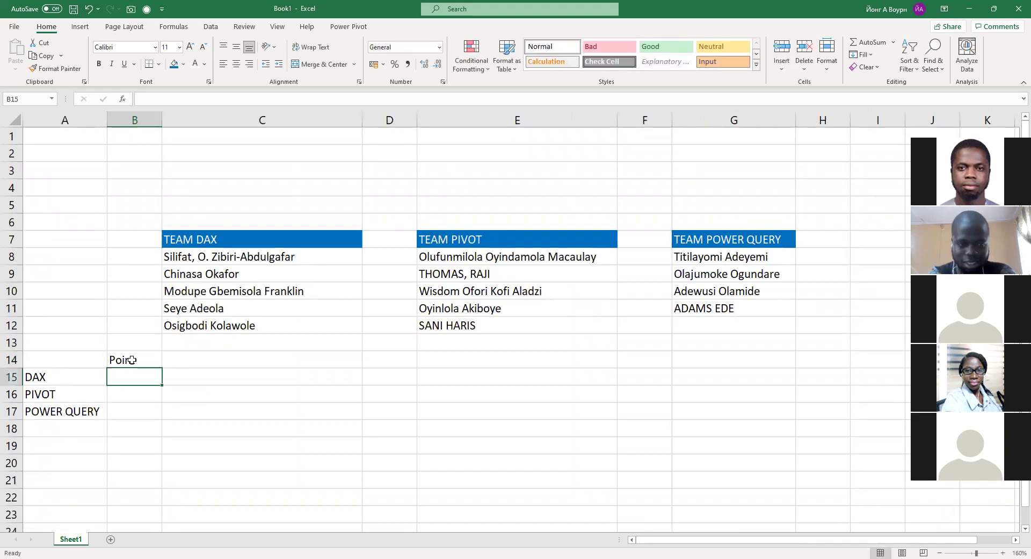
pyautogui.write('2')
pyautogui.press('Return')
pyautogui.write('2')
pyautogui.press('Tab')
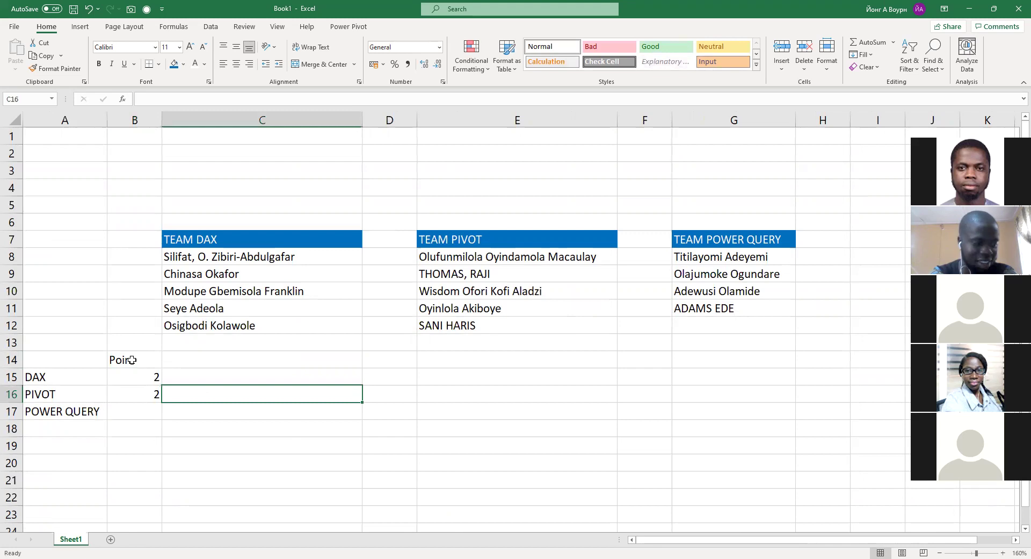
# - Switch to Book2, count the sheet's rows in cell B1 of Sheet2 with =ROWS(B:B) and apply the Comma style
pyautogui.hotkey('alt', 'Tab')
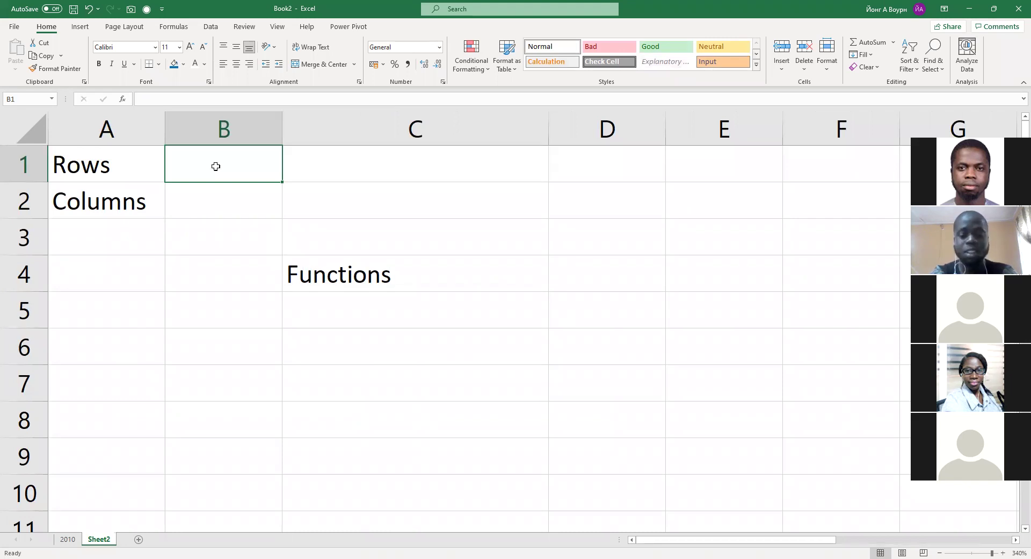
pyautogui.write('=')
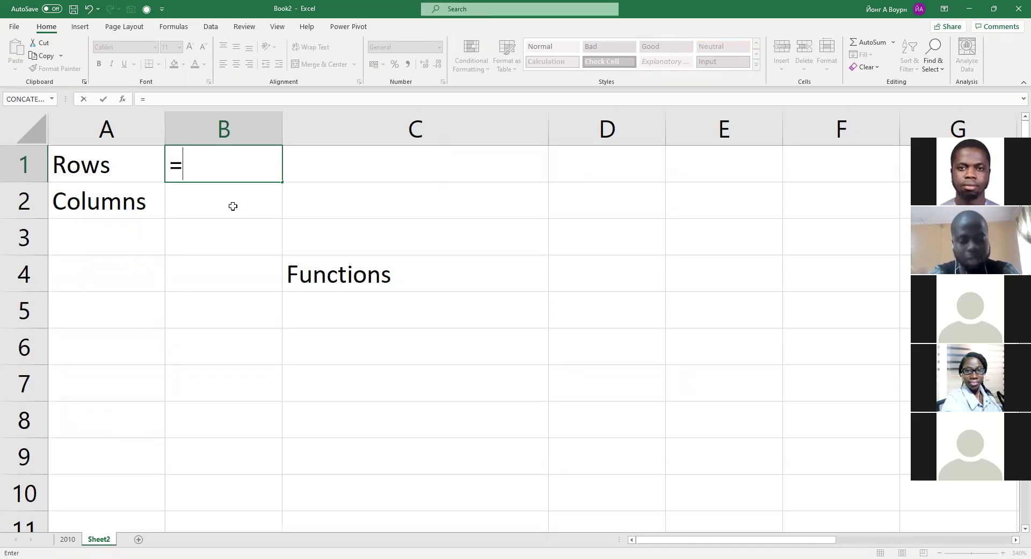
pyautogui.write('ROW')
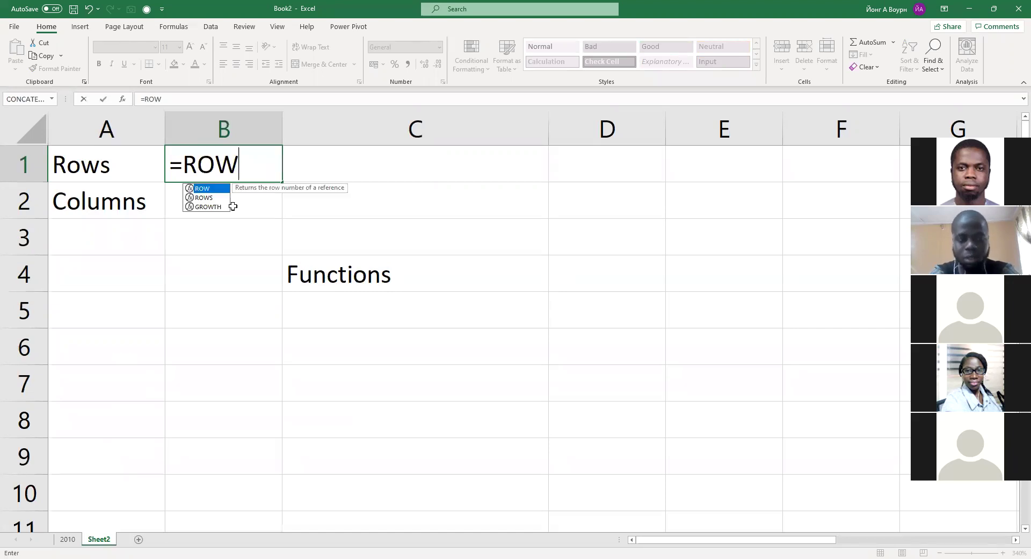
pyautogui.write('S(')
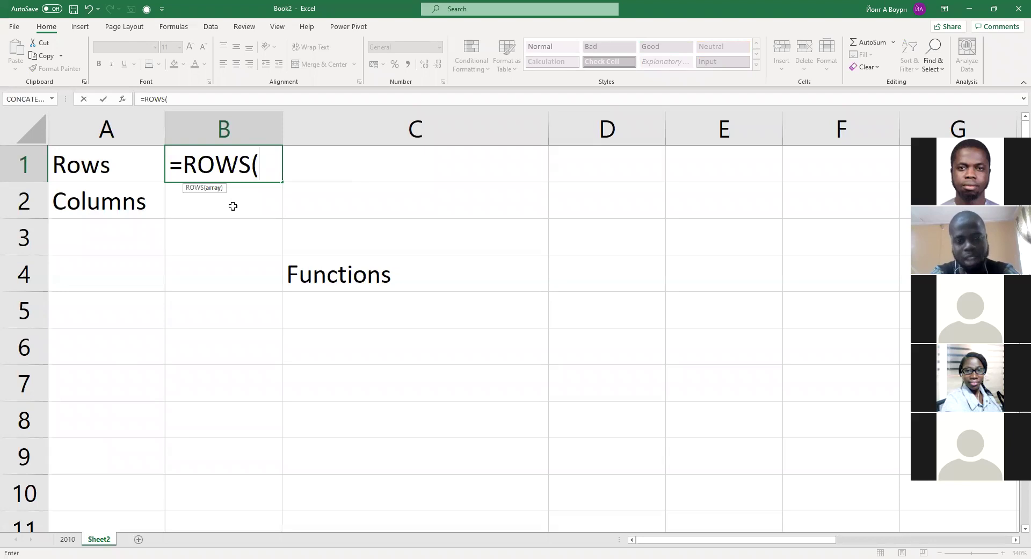
pyautogui.hotkey('ctrl', 'space')
pyautogui.press('Return')
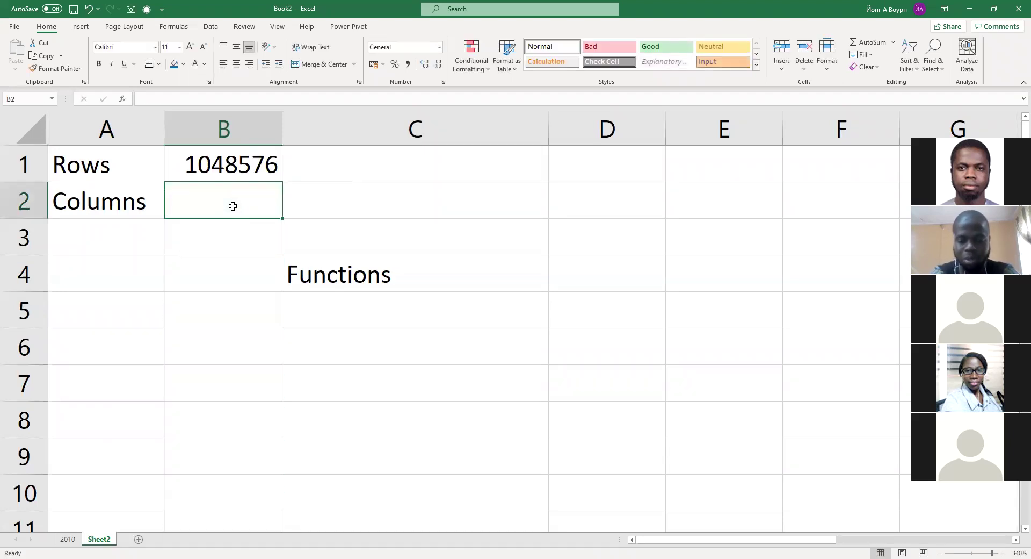
pyautogui.press('Up')
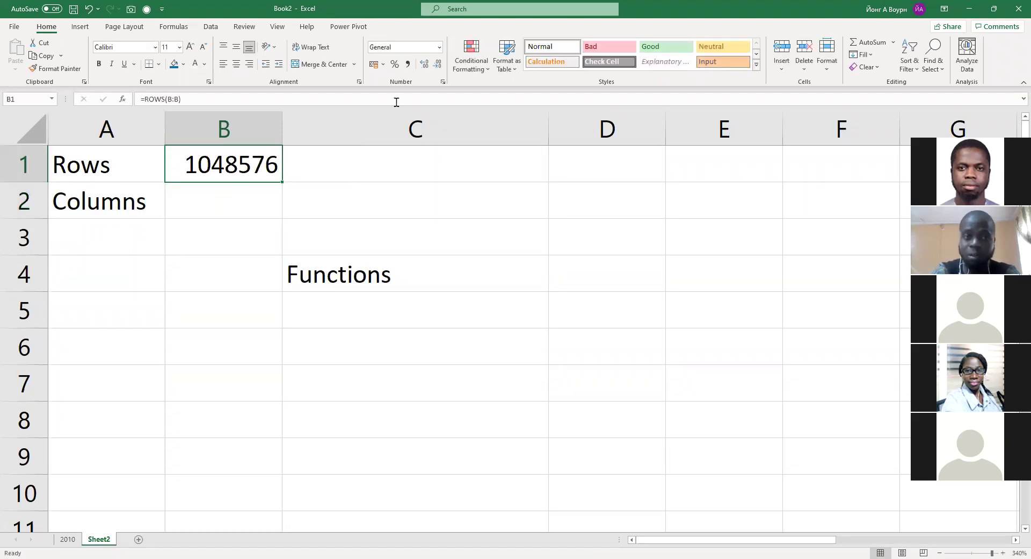
pyautogui.click(408, 64)
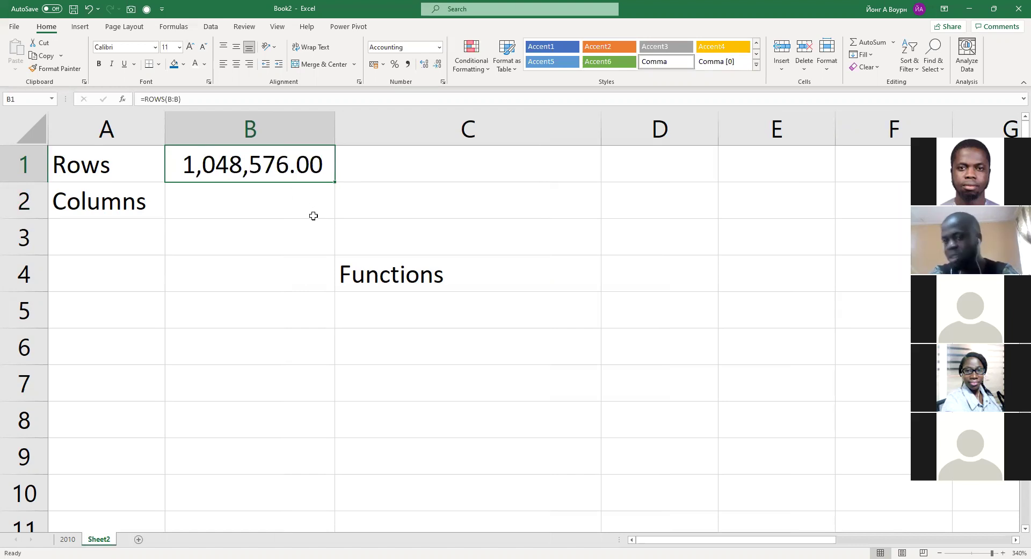
pyautogui.press('alt')
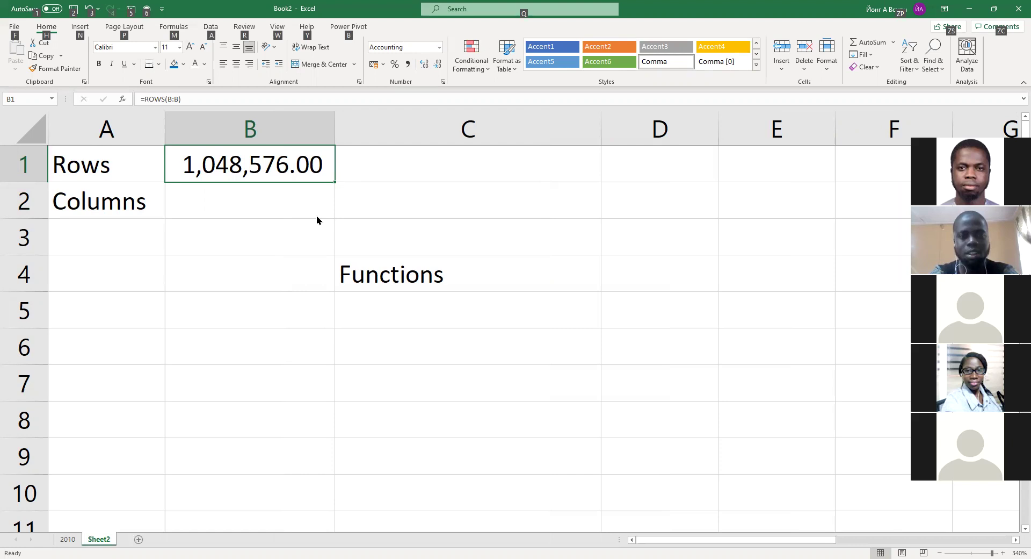
# - Count the columns from B to the sheet's last column in cell B2 with =COLUMNS(B2:XFD2)
pyautogui.click(315, 211)
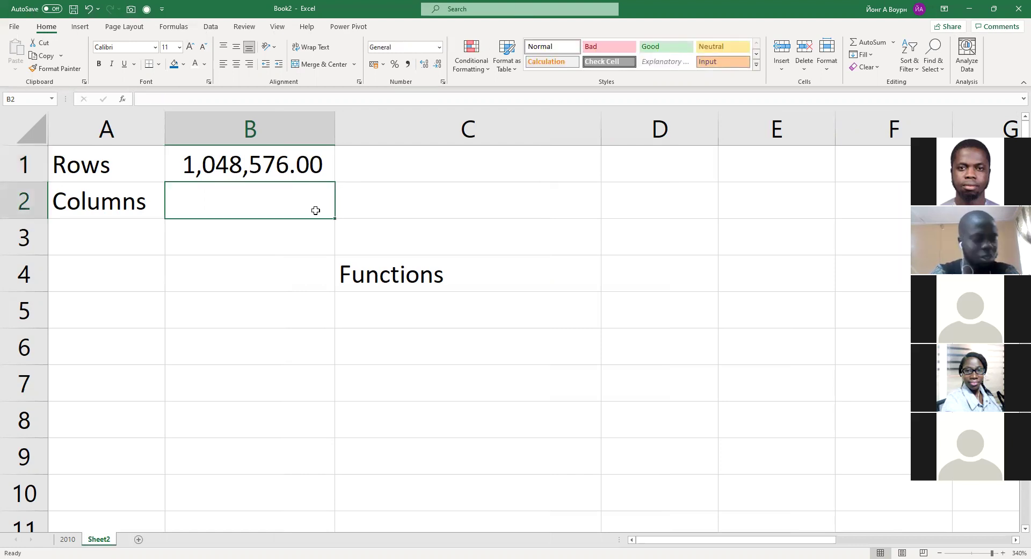
pyautogui.write('=C')
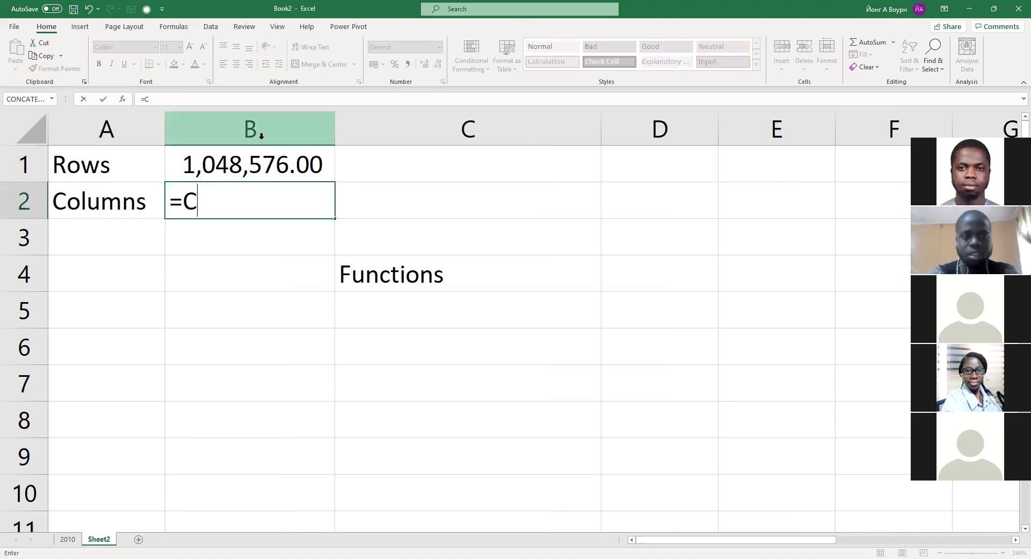
pyautogui.write('OLUMNS(')
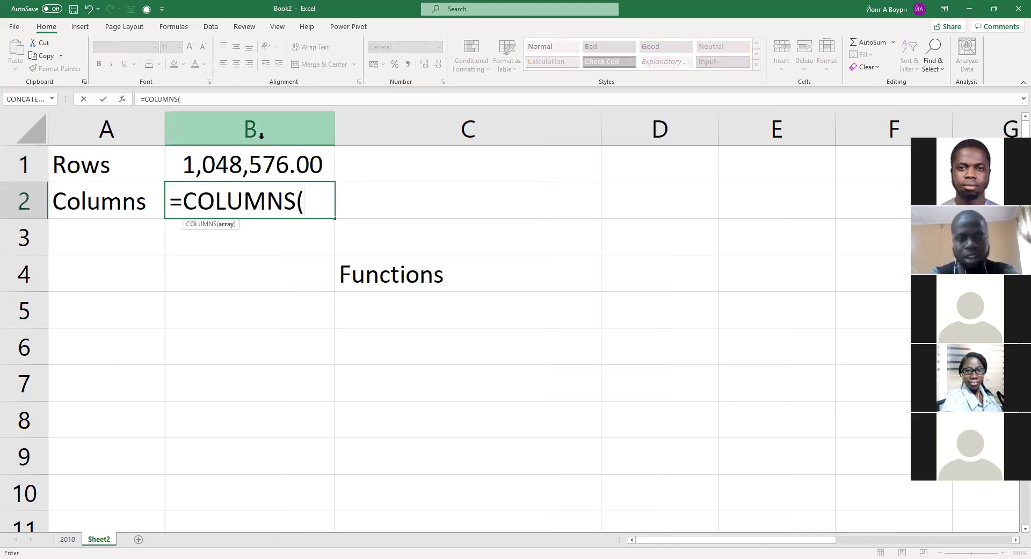
pyautogui.hotkey('ctrl', 'shift', 'Right')
pyautogui.write(')')
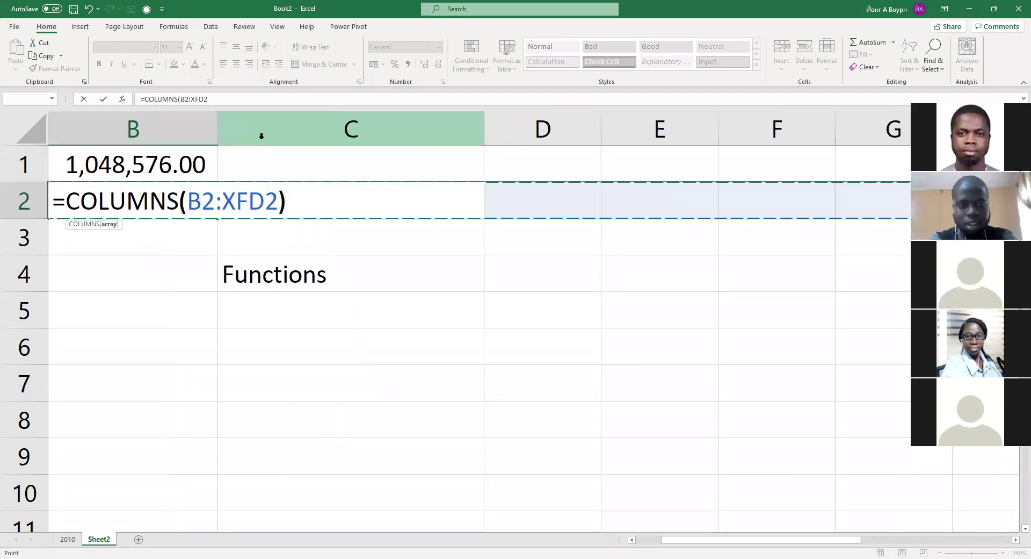
pyautogui.press('Return')
pyautogui.press('Up')
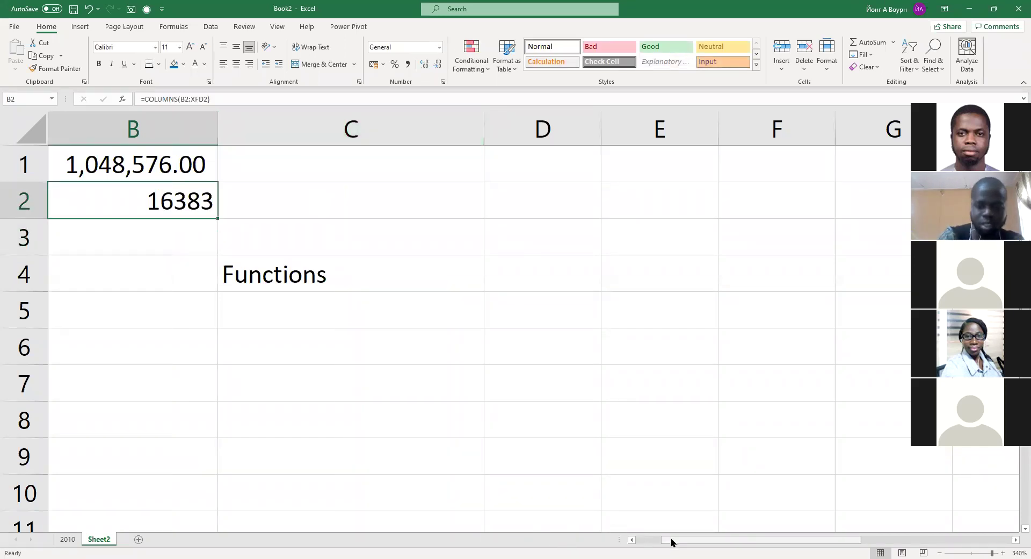
pyautogui.hscroll(-1, 309, 166)
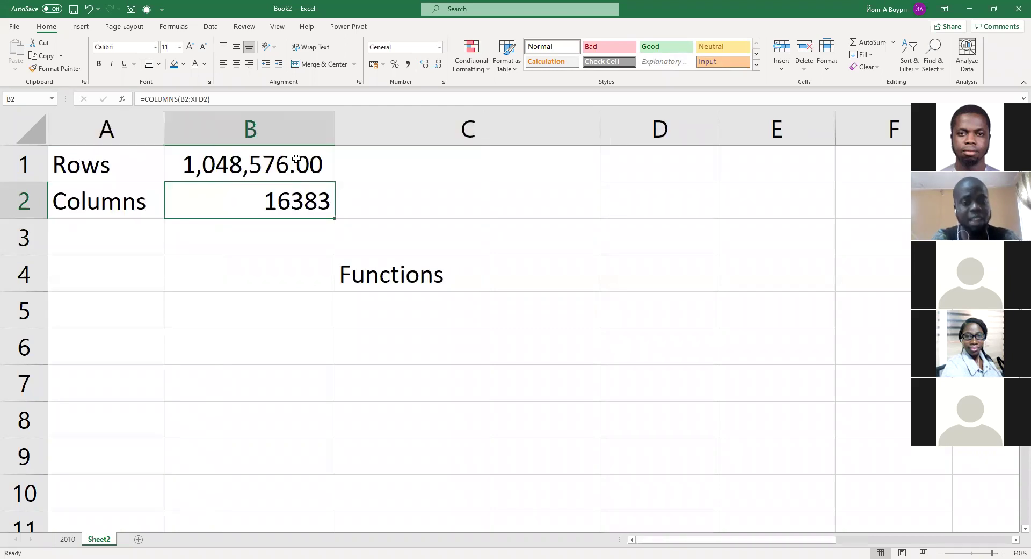
# - Clear the row and column formulas from cells B1:B2
pyautogui.moveTo(297, 159); pyautogui.dragTo(298, 191)
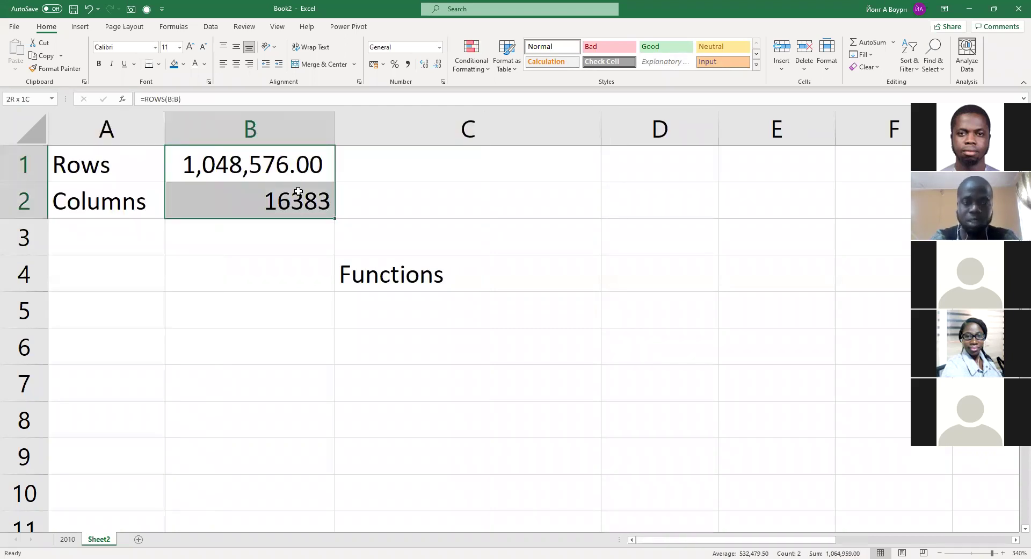
pyautogui.press('Delete')
pyautogui.hotkey('shift', 'Up')
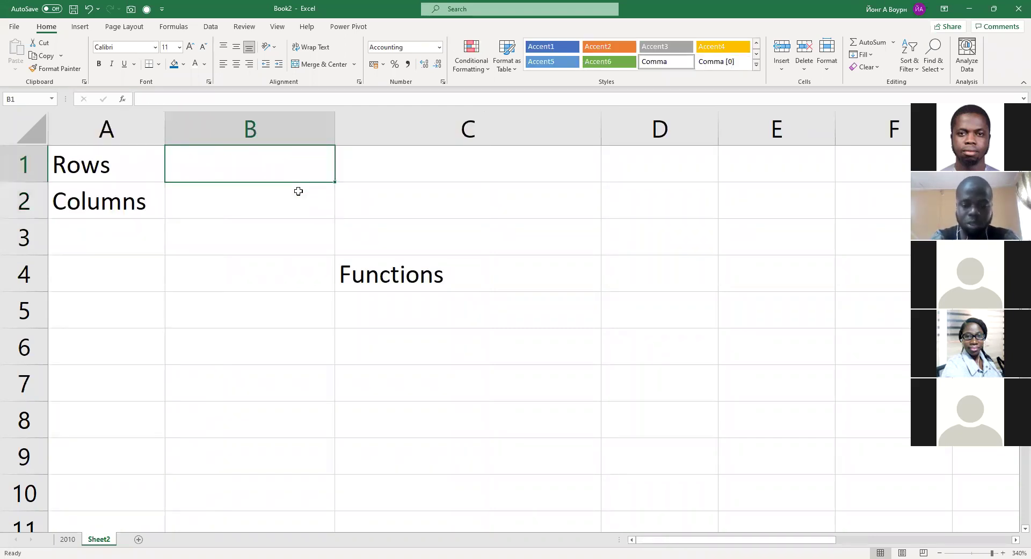
# - Start a ROWS formula in cell B1, up to its opening parenthesis
pyautogui.write('=')
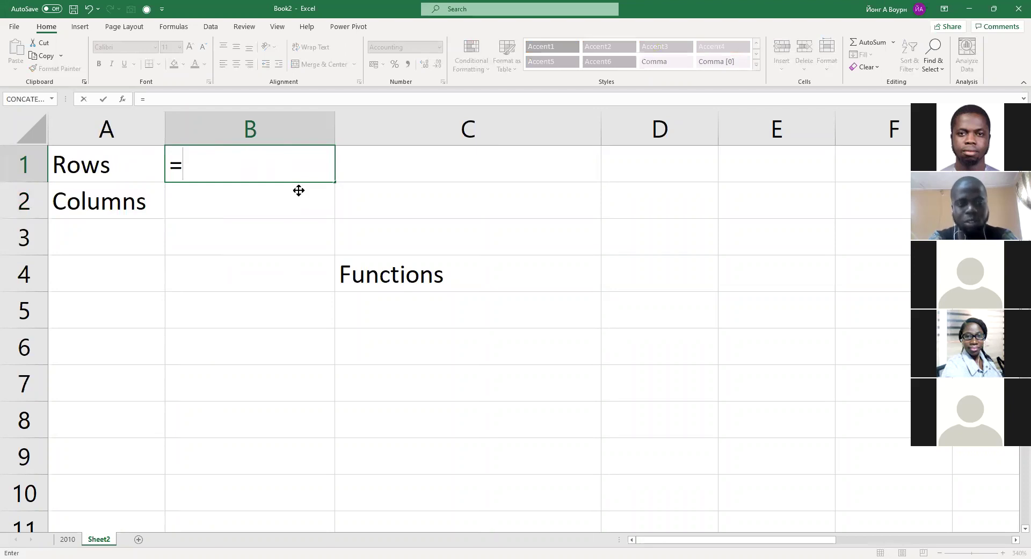
pyautogui.write('ROWS')
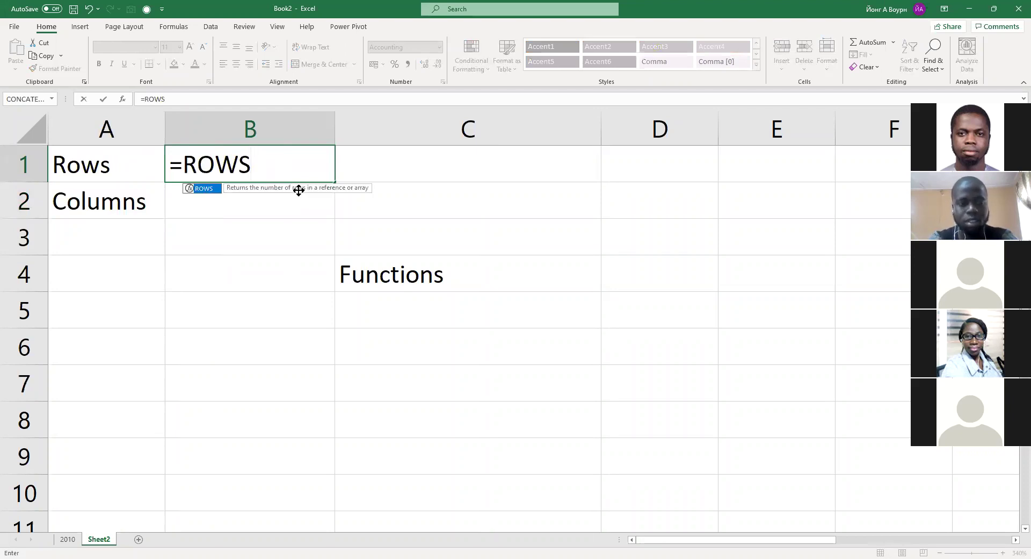
pyautogui.write('(')
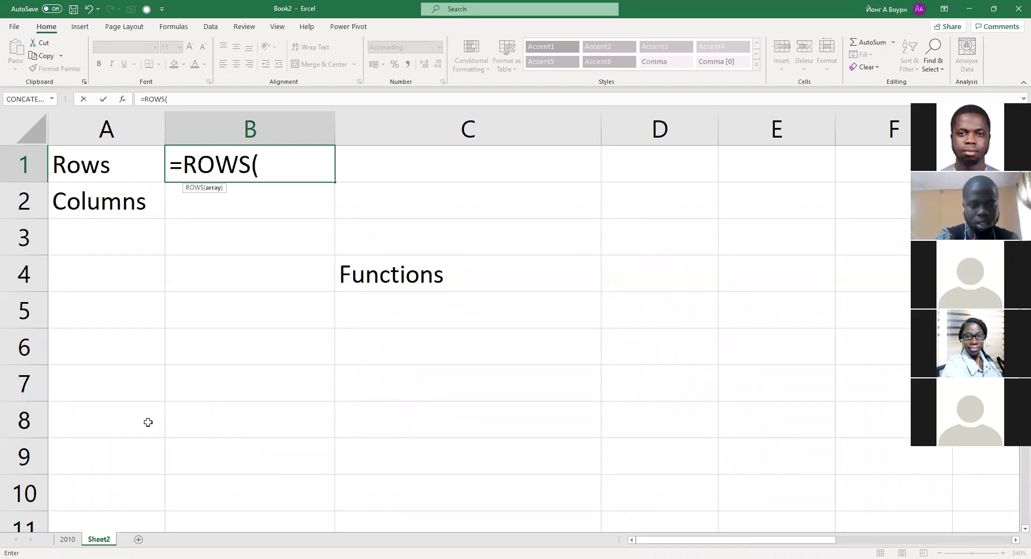
# - Annotate the screen above the word Functions with the red text CTRL+SHIFT+DOWN ARROW KEY
pyautogui.click(345, 327)
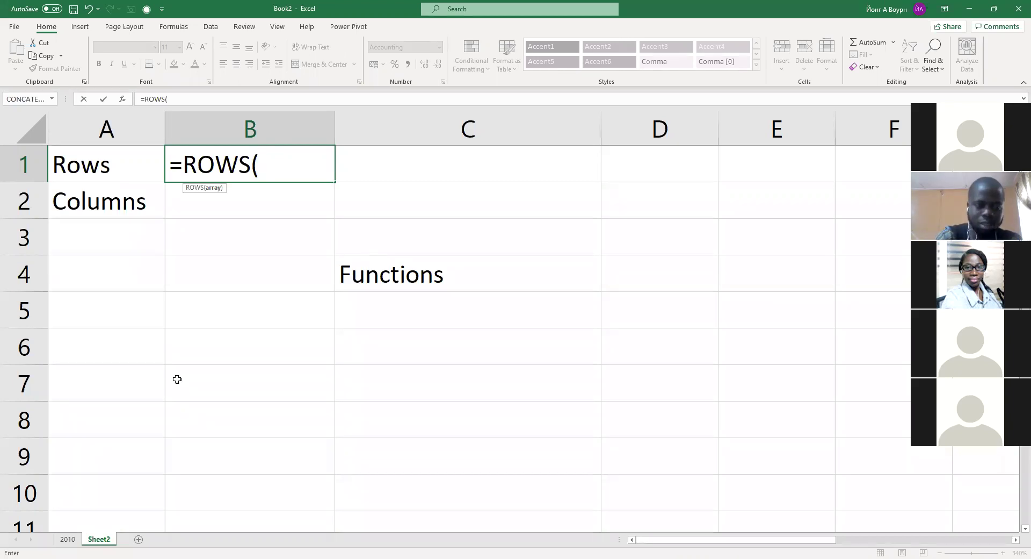
pyautogui.click(408, 230)
pyautogui.write('CTRL+SHIFT+DOWN A')
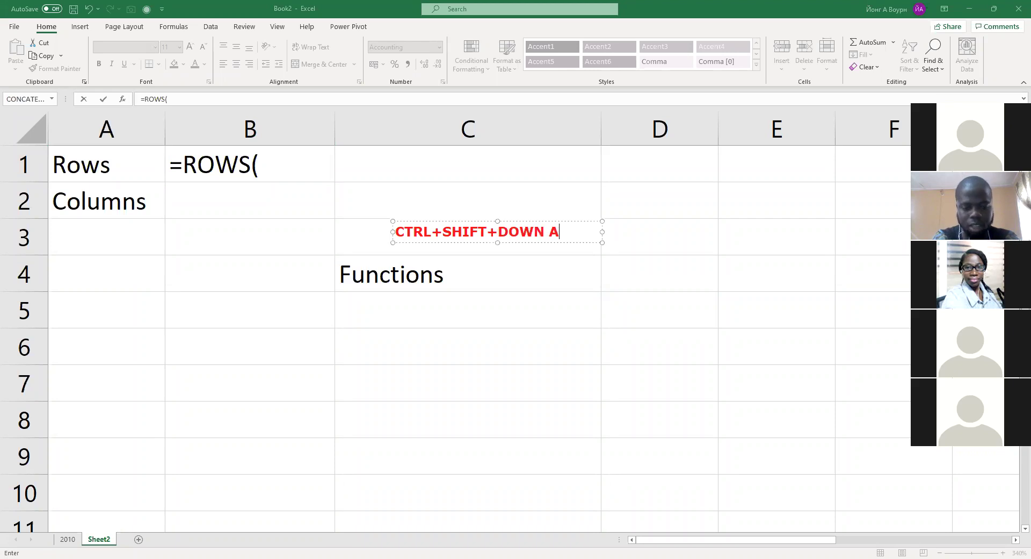
pyautogui.write('RROW KEY')
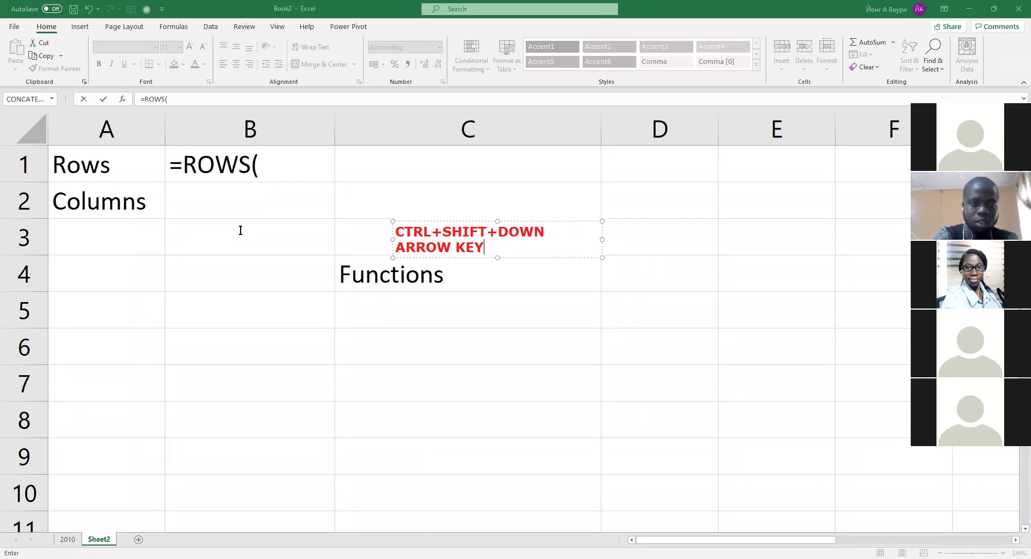
pyautogui.click(302, 168)
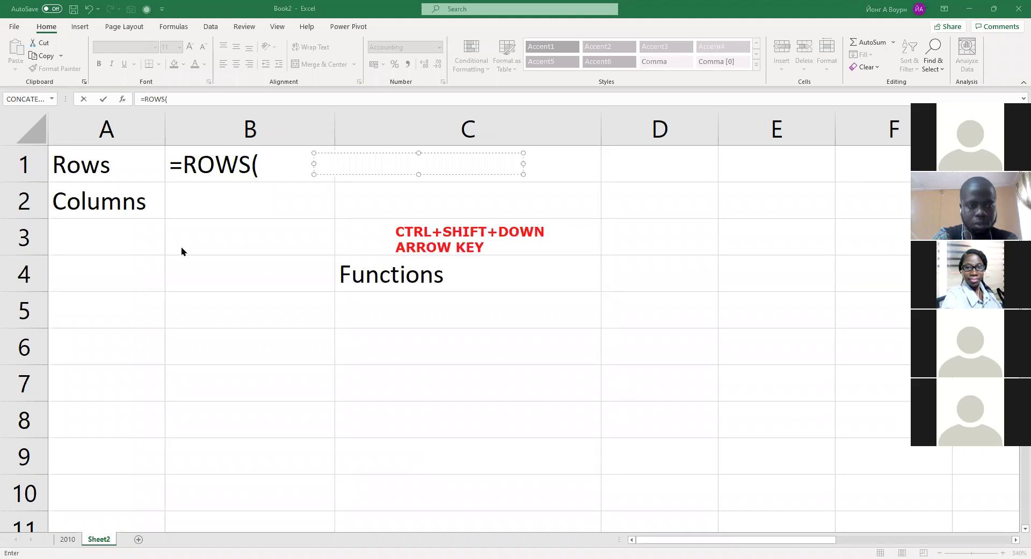
# - Discard the unfinished ROWS formula in cell B1
pyautogui.click(273, 161)
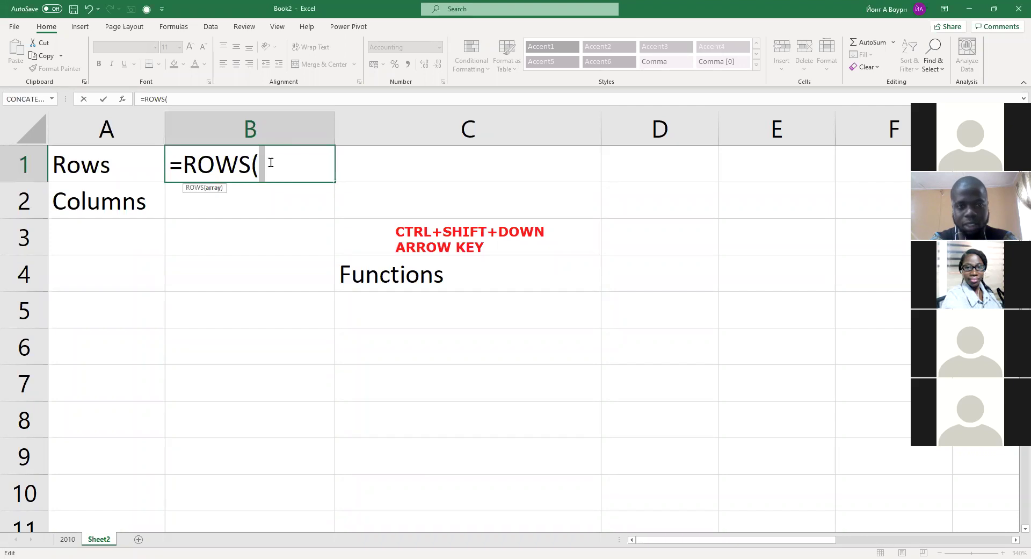
pyautogui.press('BackSpace')
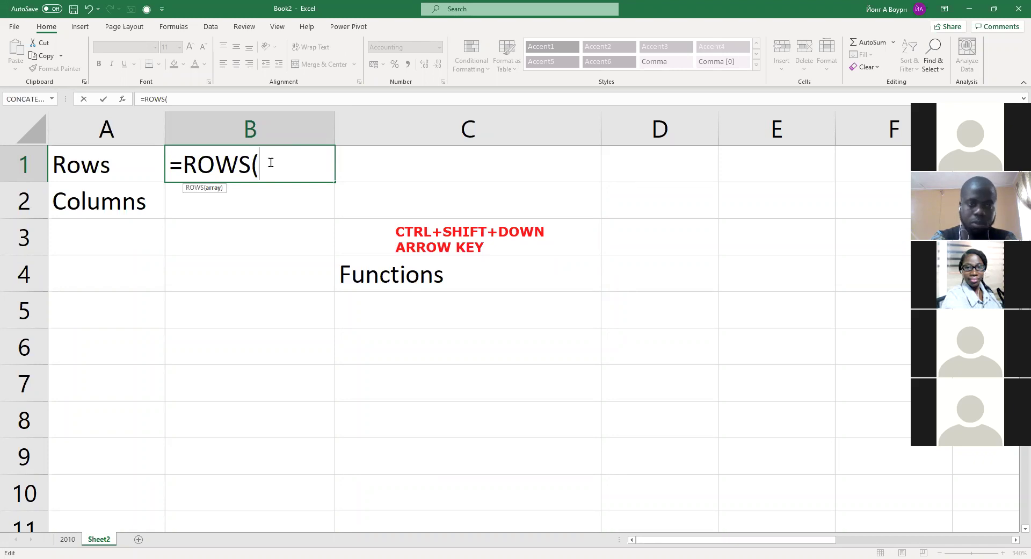
pyautogui.press('BackSpace')
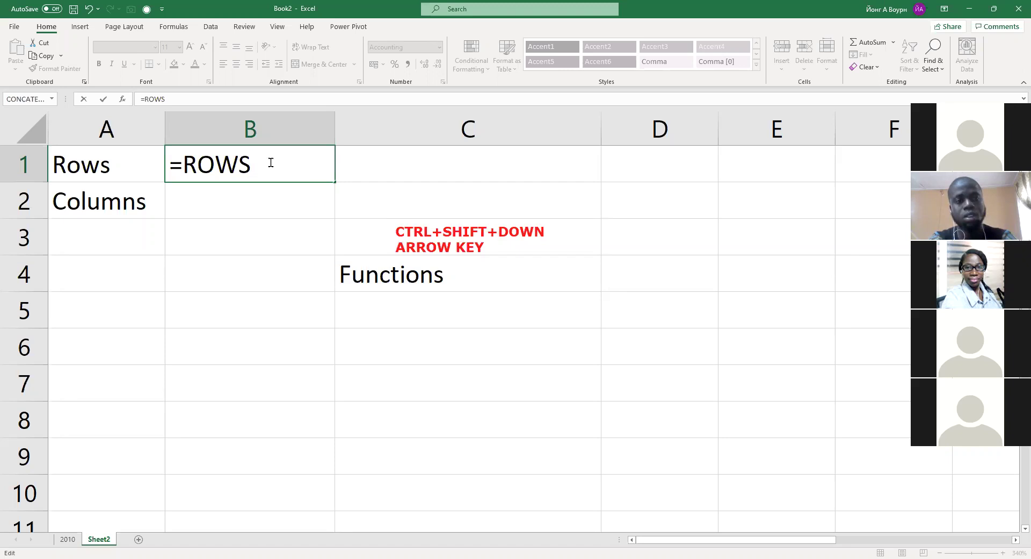
pyautogui.press('Escape')
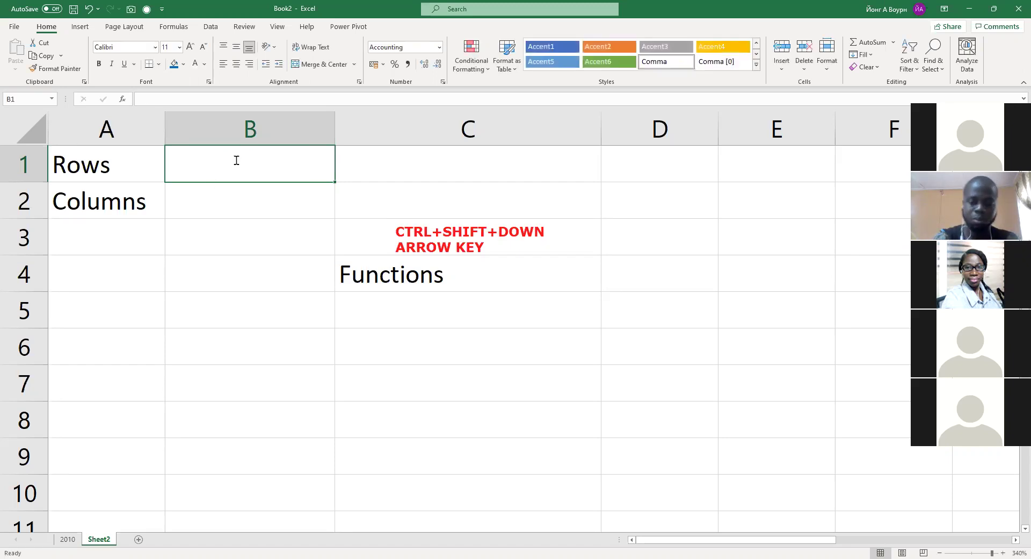
pyautogui.write('=row')
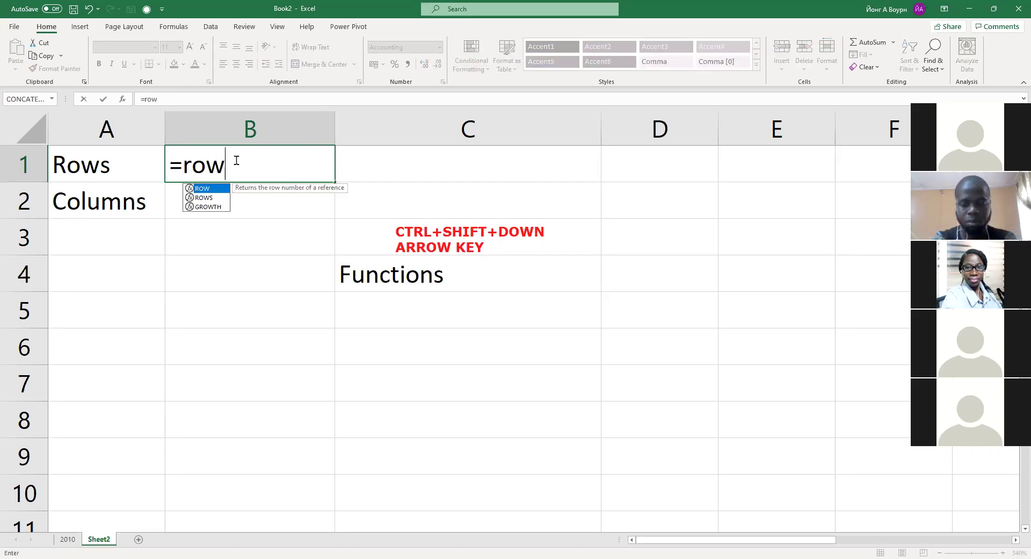
pyautogui.press('Escape')
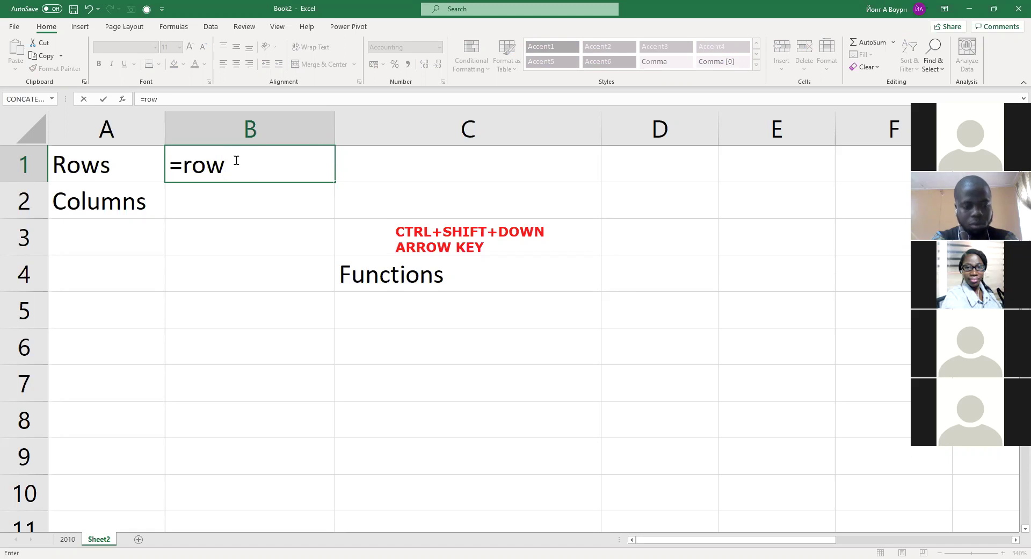
pyautogui.write('S')
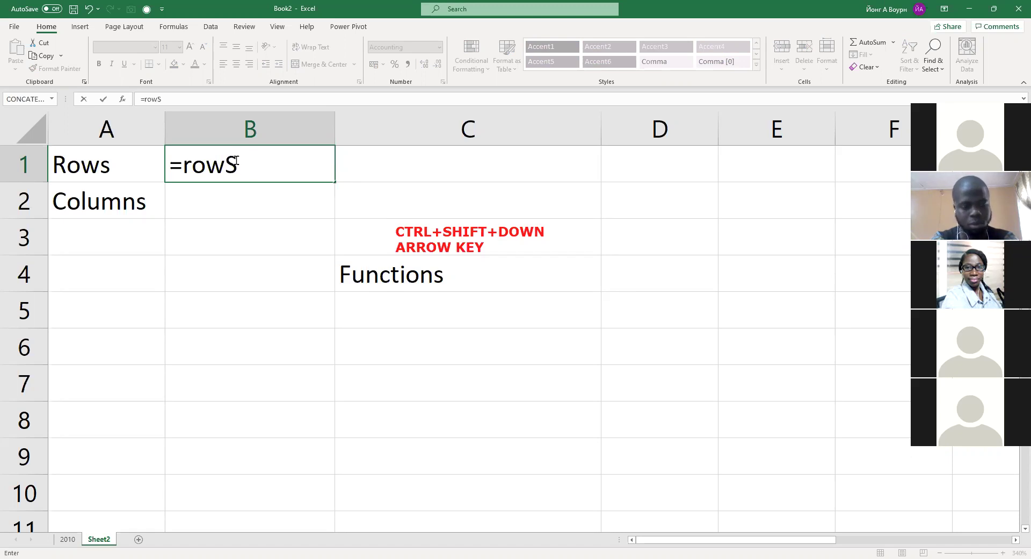
pyautogui.press('BackSpace')
pyautogui.press('BackSpace')
pyautogui.press('BackSpace')
pyautogui.press('BackSpace')
pyautogui.press('BackSpace')
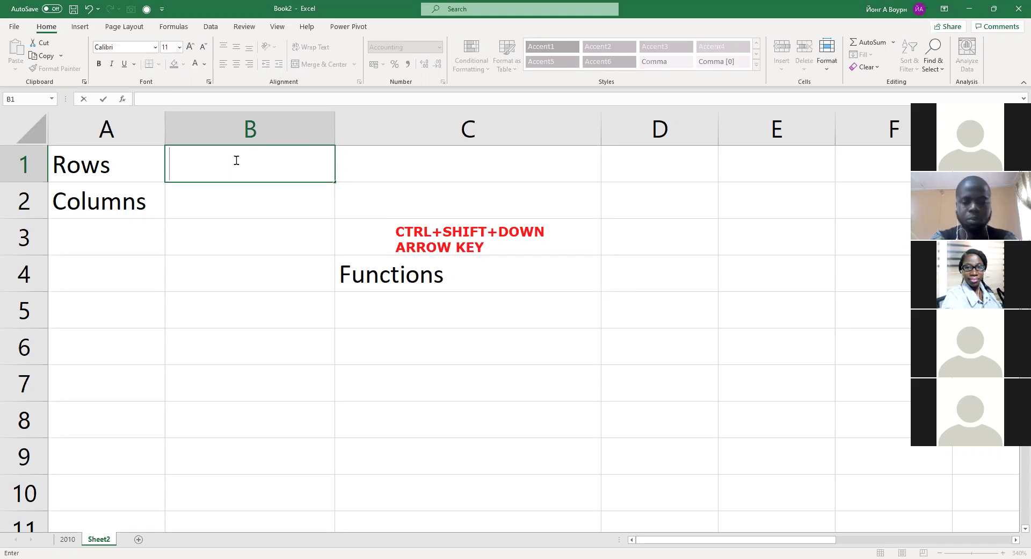
# - Enter the formula =ROWS(B:B) in cell B1 to count the rows of the whole column B
pyautogui.write('=')
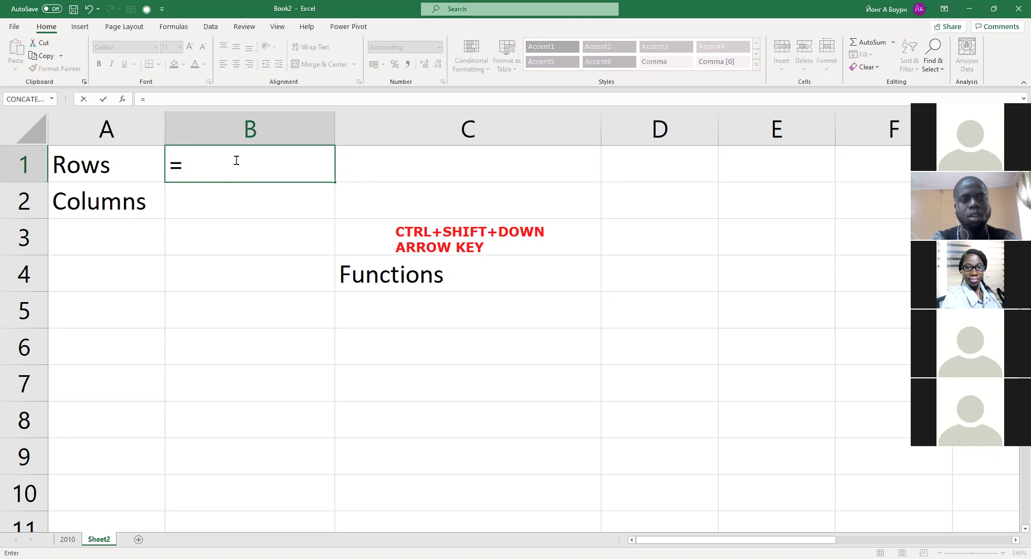
pyautogui.write('ROW')
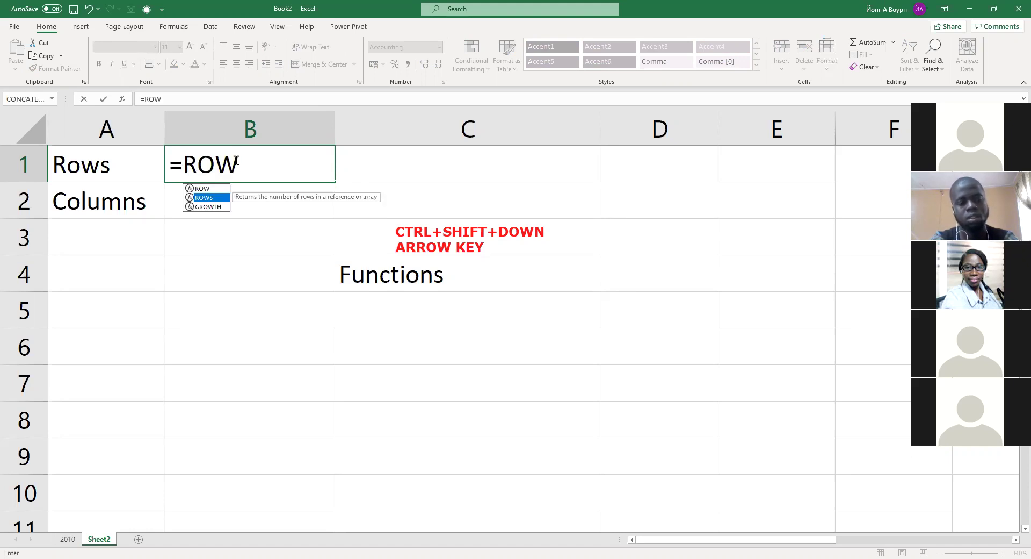
pyautogui.press('Tab')
pyautogui.hotkey('ctrl', 'space')
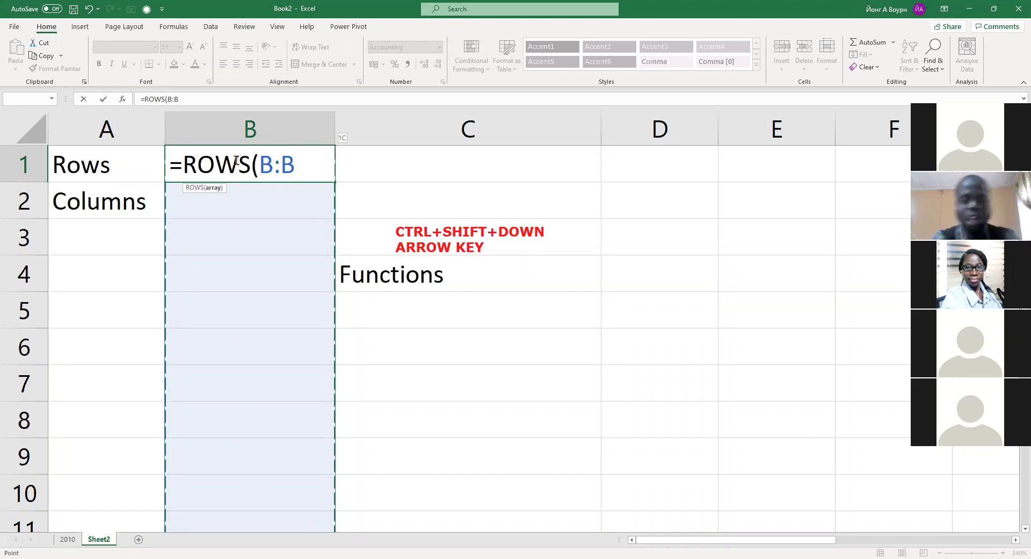
pyautogui.write(')')
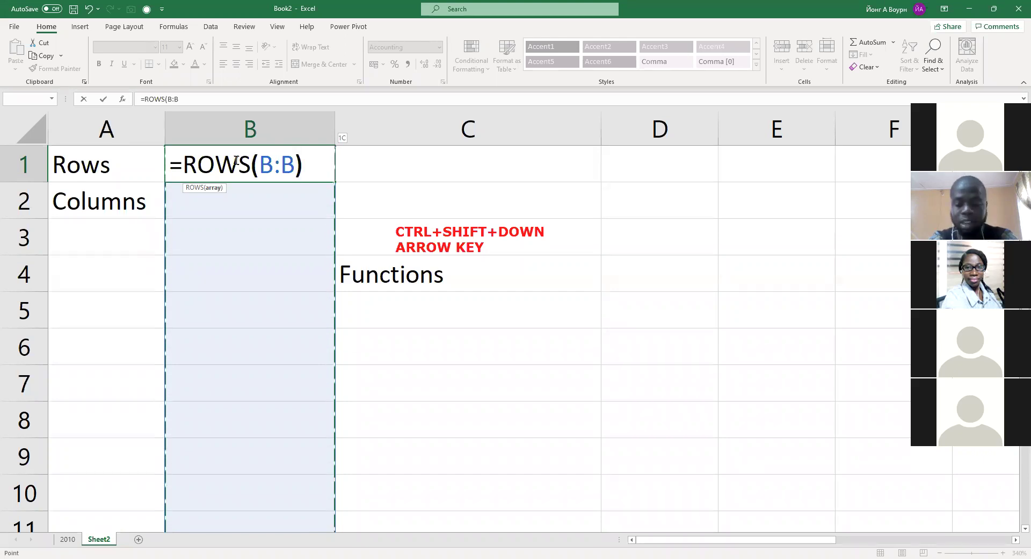
pyautogui.press('Return')
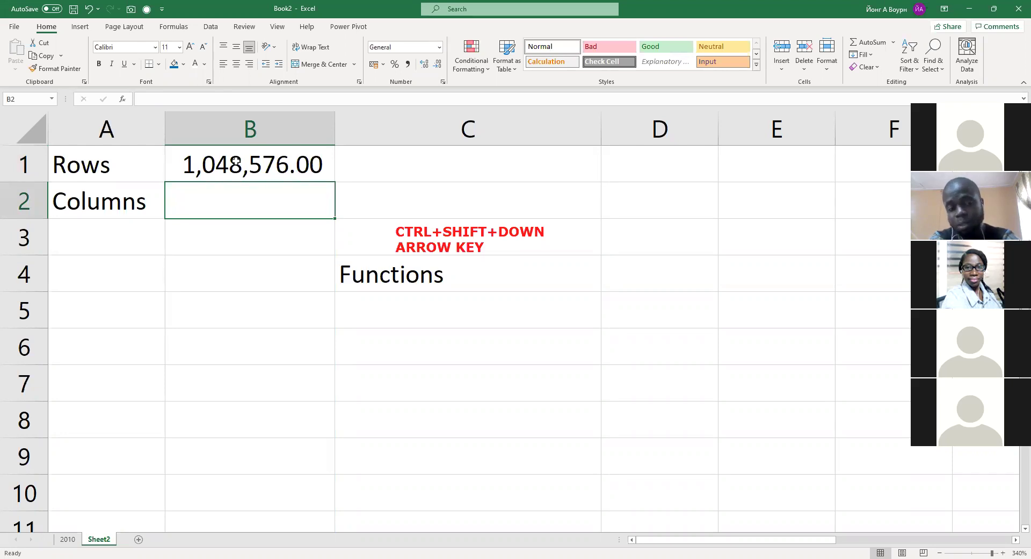
# - Enter the formula =COLUMNS(B2:XFD2) in cell B2 to count the columns from B to the sheet's last column
pyautogui.write('=')
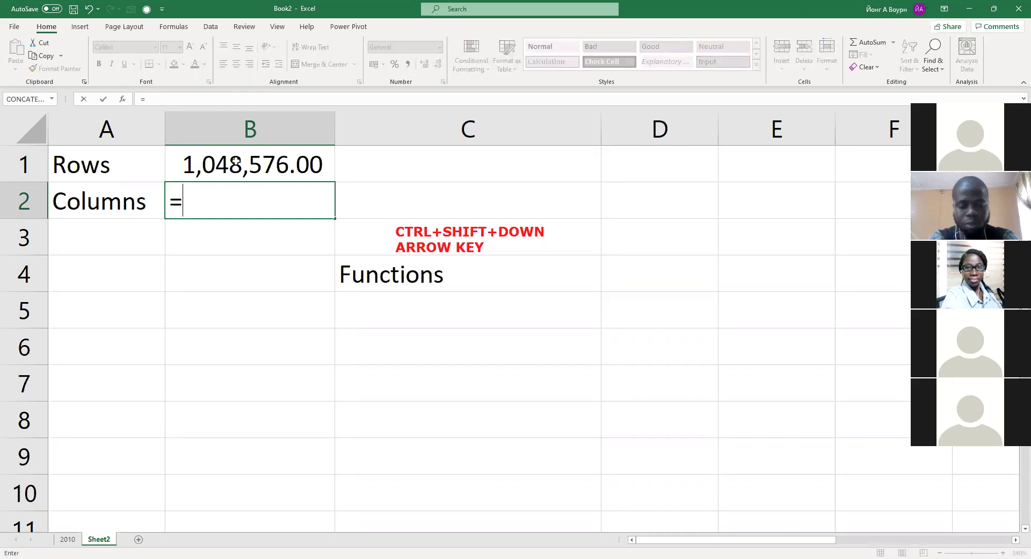
pyautogui.write('COLUMN')
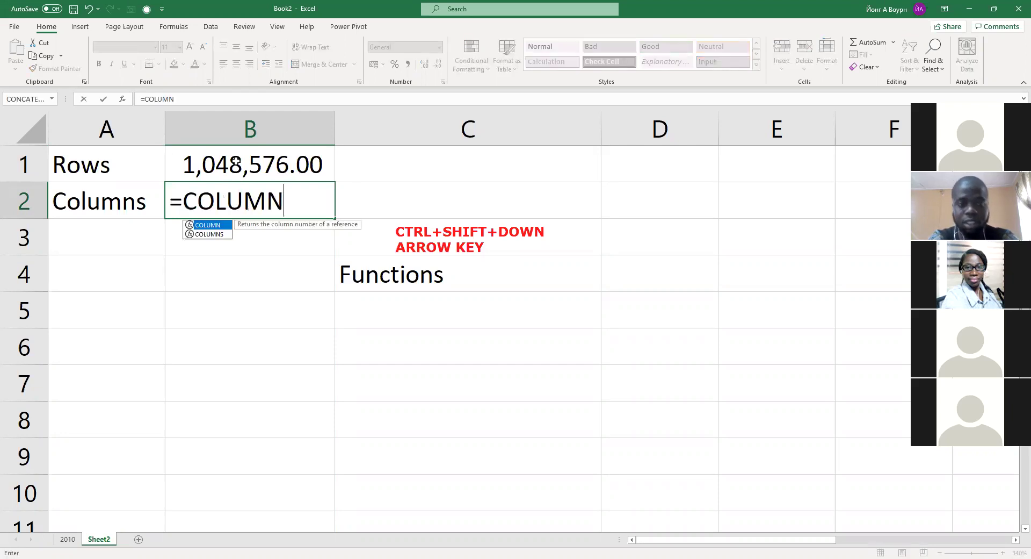
pyautogui.write('S(')
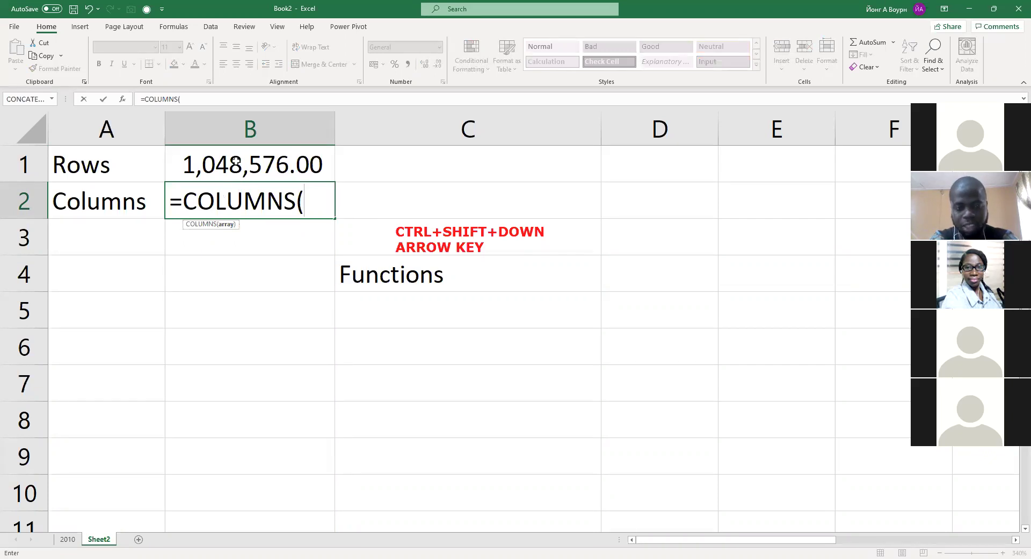
pyautogui.hotkey('ctrl', 'shift', 'Right')
pyautogui.write(')')
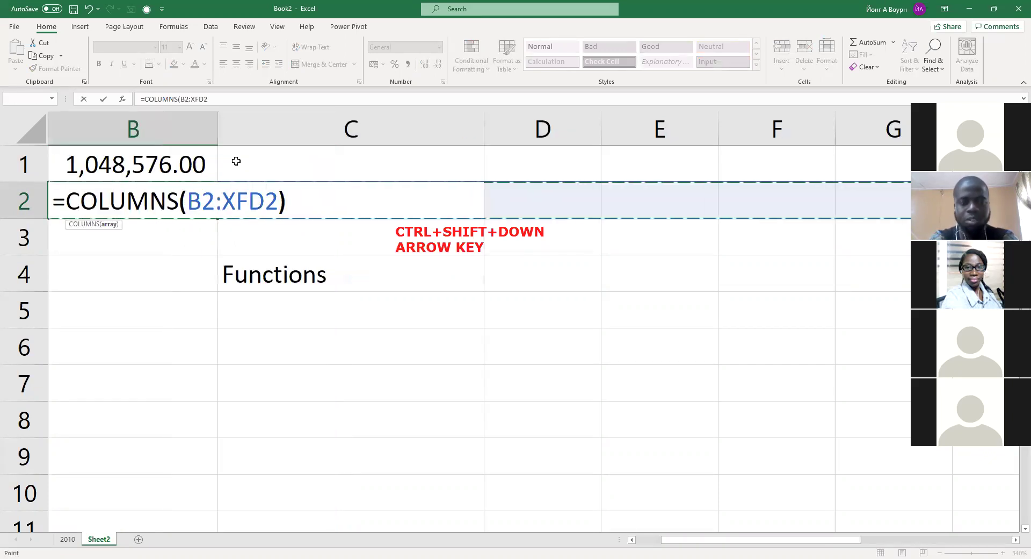
pyautogui.press('Return')
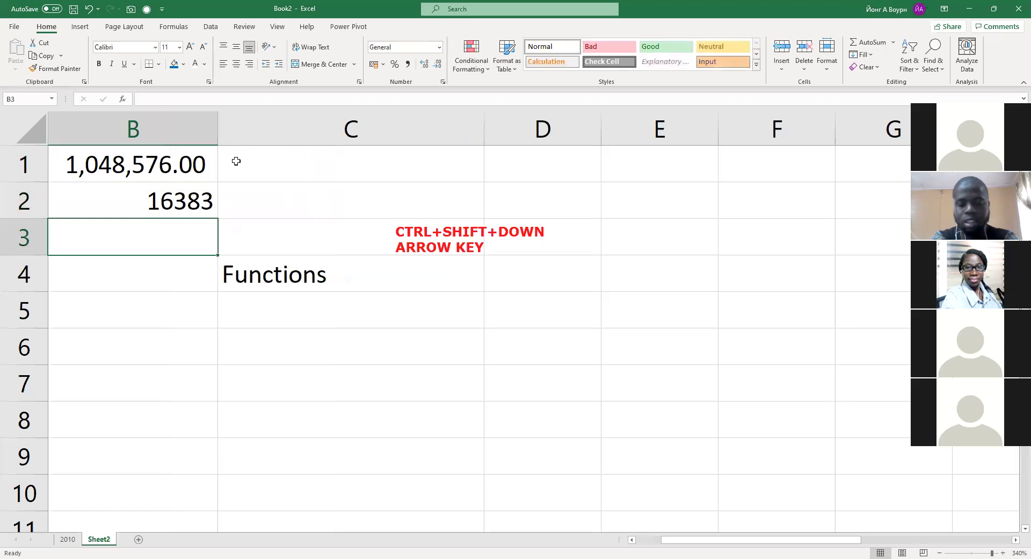
# - Try to re-enter the column count in cell B2 as COLUMNS( followed by a selection to the end of row 2
pyautogui.press('Up')
pyautogui.press('Up')
pyautogui.press('Down')
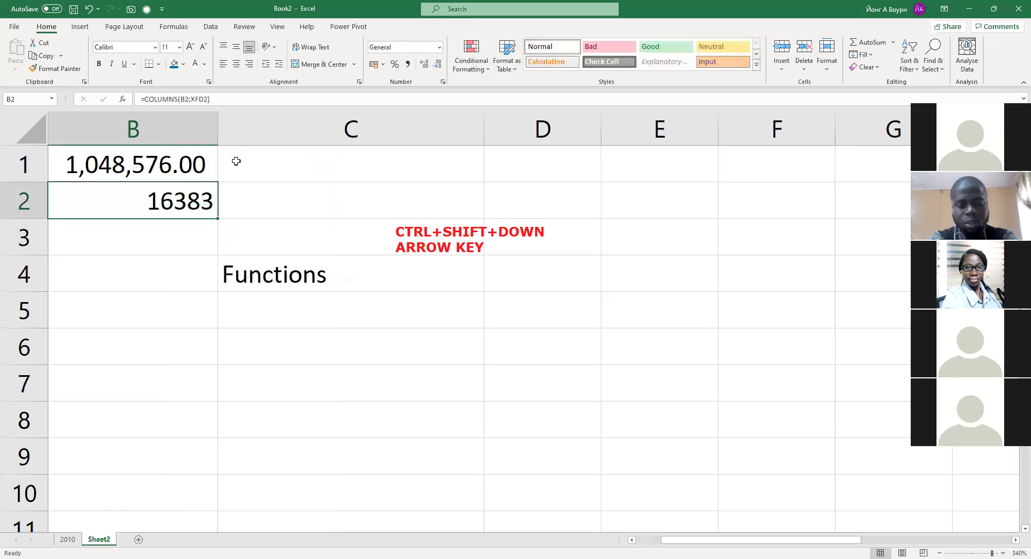
pyautogui.write('COLUMNS(')
pyautogui.press('BackSpace')
pyautogui.write('(')
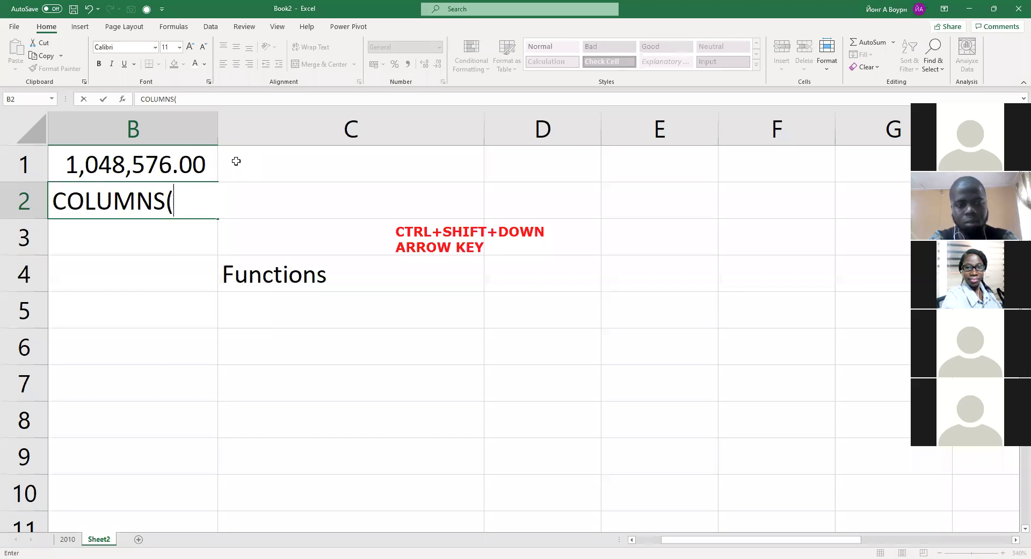
pyautogui.hotkey('ctrl', 'shift', 'Right')
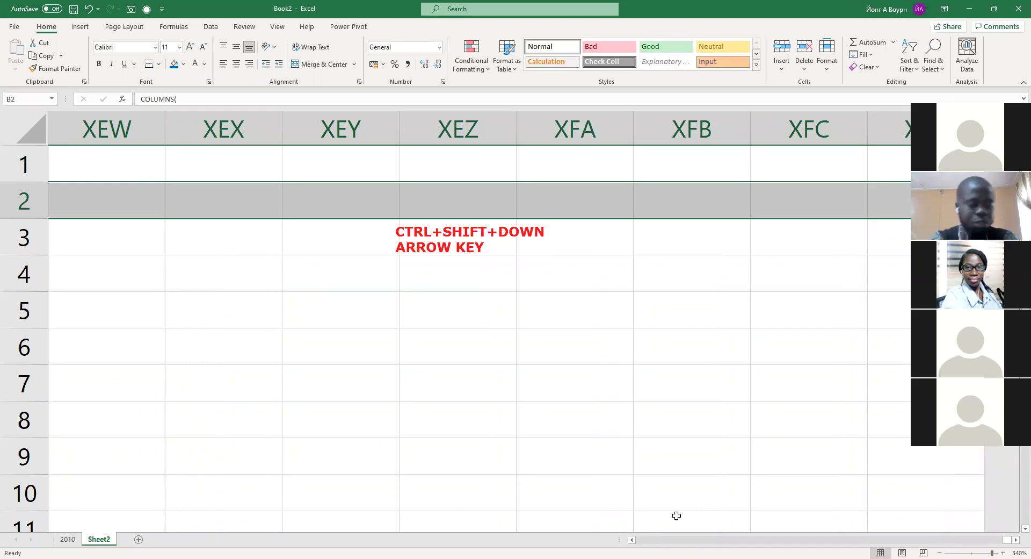
pyautogui.press('Tab')
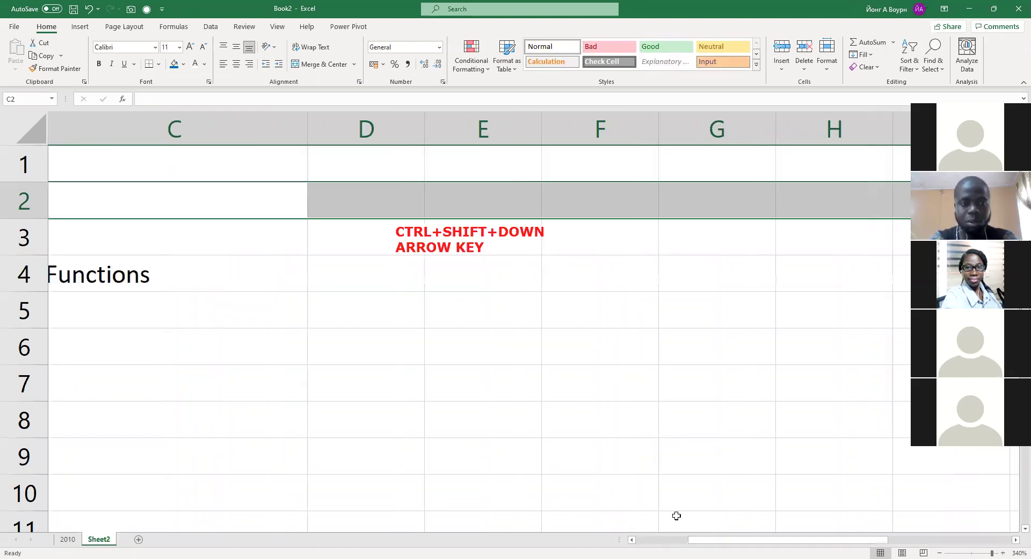
pyautogui.press('Left')
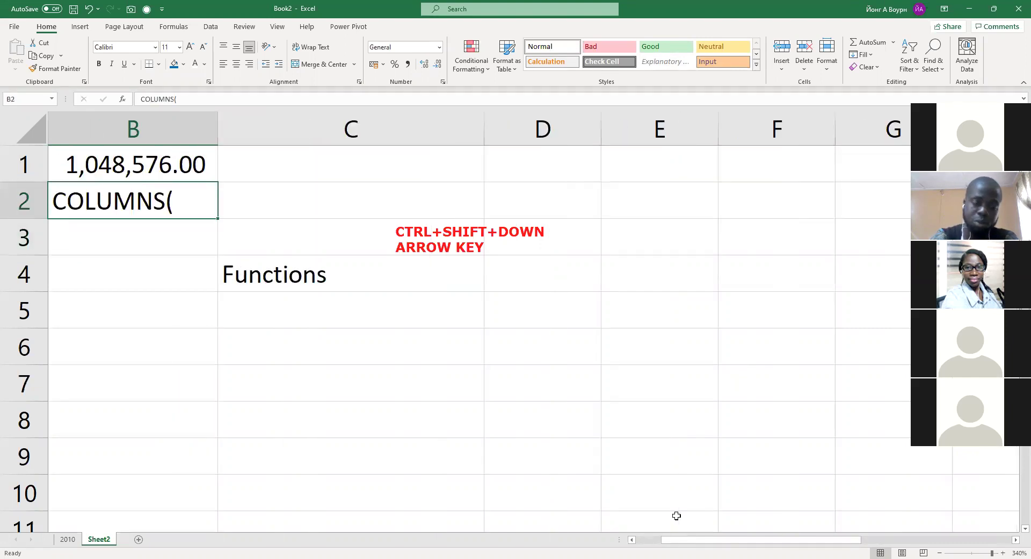
# - Clear the incomplete COLUMNS( text from cell B2 and return to the Rows and Columns labels
pyautogui.write('C')
pyautogui.press('BackSpace')
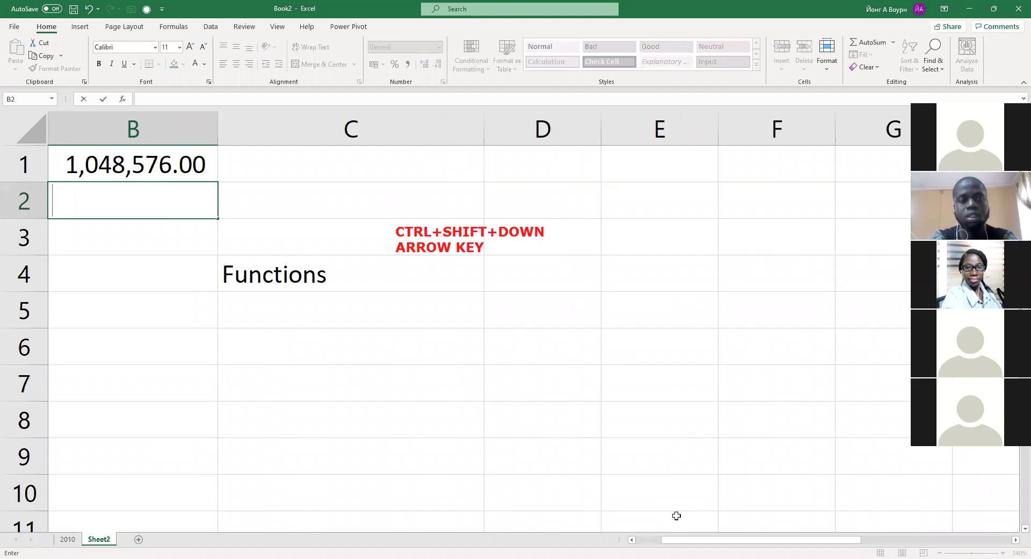
pyautogui.press('Escape')
pyautogui.hscroll(-2, 676, 515)
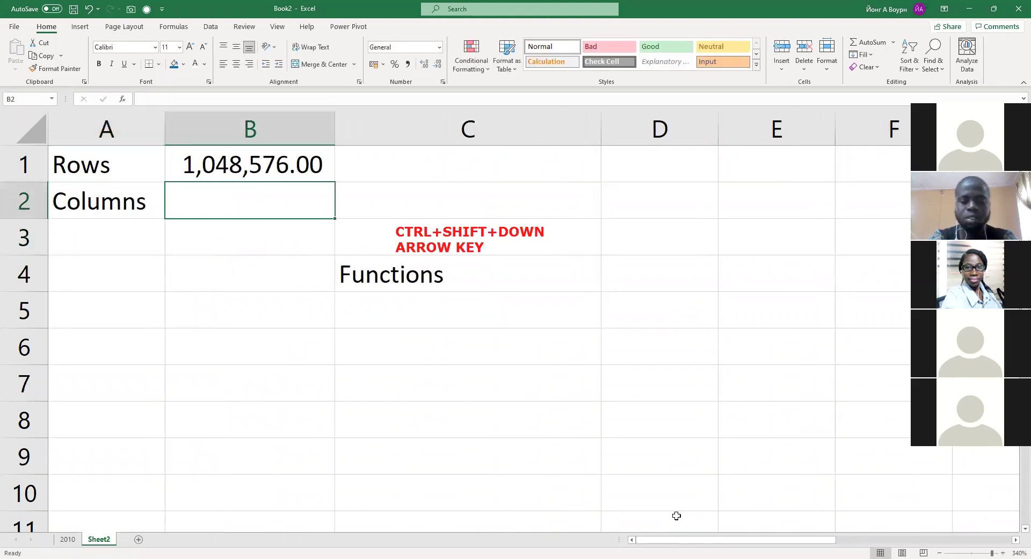
# - Try the COLUMNS function in cell B2 again without an equals sign, extending to the last column and closing the parenthesis
pyautogui.write('COLUMNS')
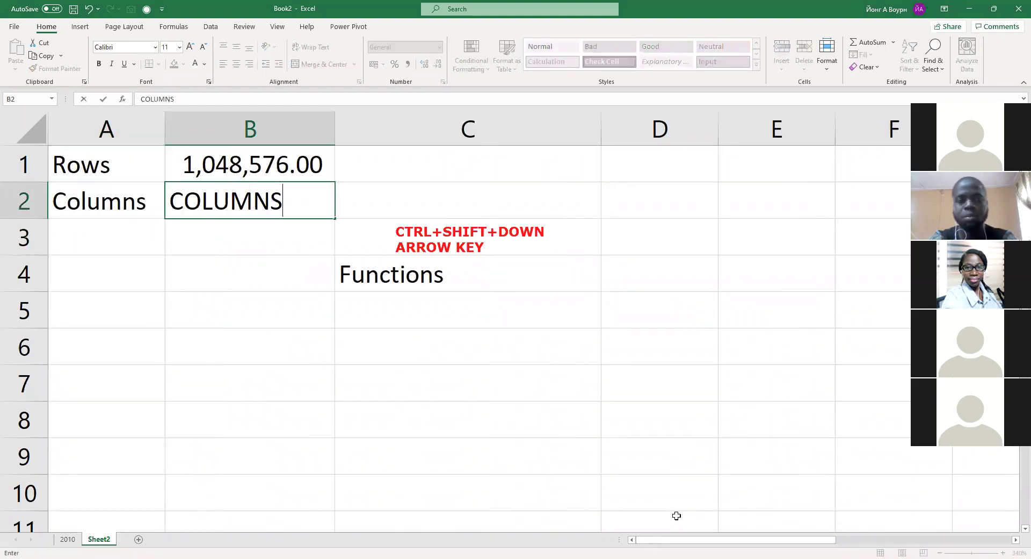
pyautogui.write('(')
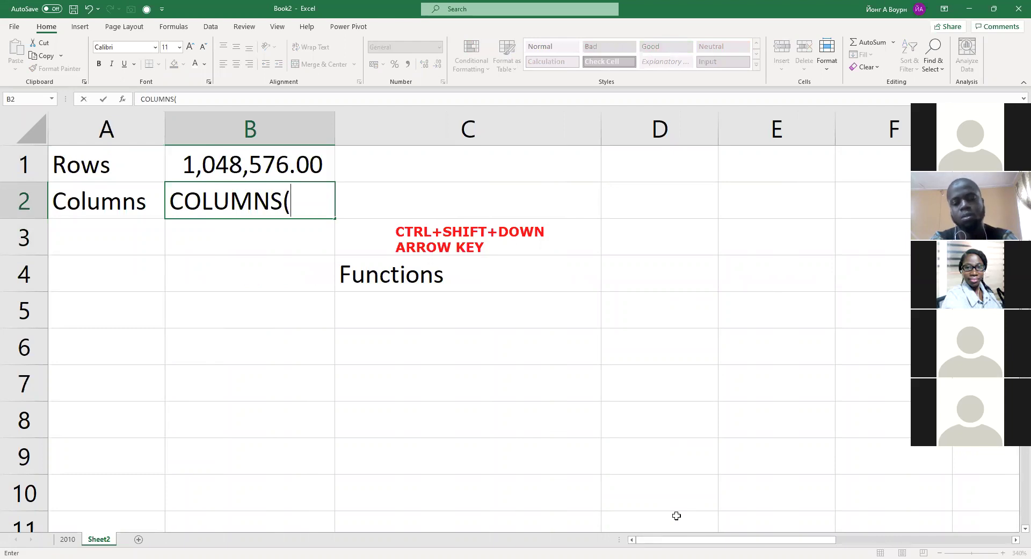
pyautogui.hotkey('ctrl', 'shift', 'Right')
pyautogui.write(')')
pyautogui.press('Return')
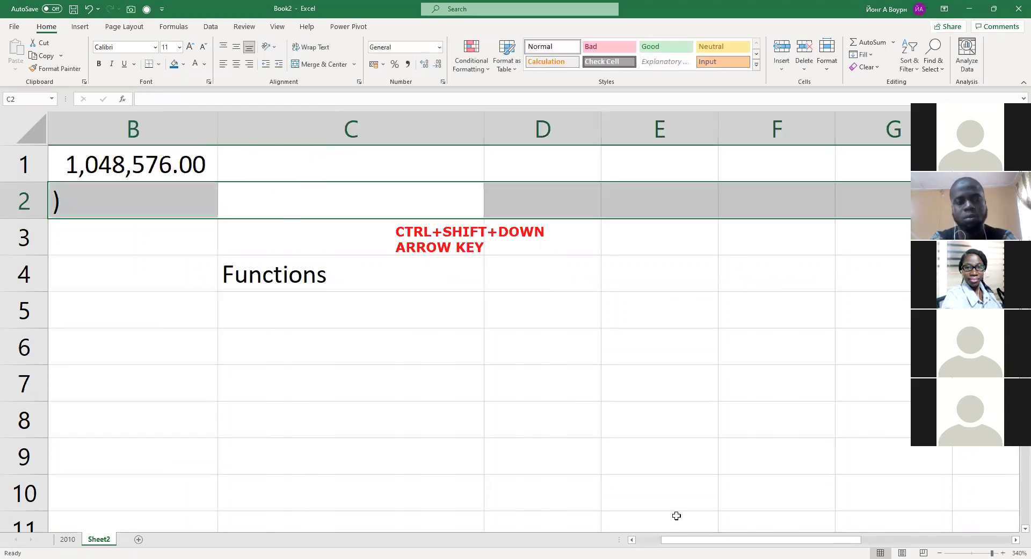
# - Replace the stray parenthesis in cell B2 with =COLUMNS(B2:XFD2), and clear the red shortcut annotation from the screen
pyautogui.press('Right')
pyautogui.press('Down')
pyautogui.press('Left')
pyautogui.press('Left')
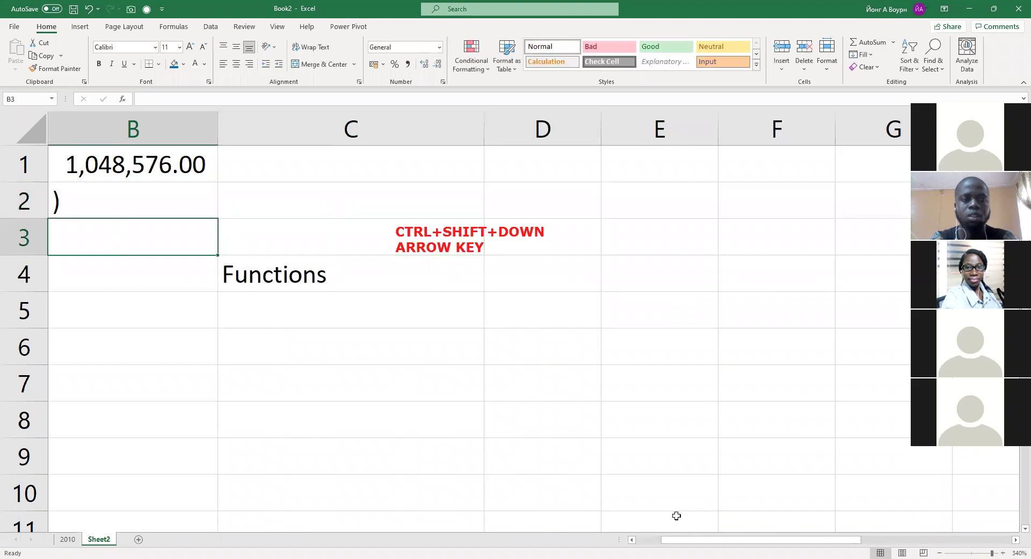
pyautogui.press('Left')
pyautogui.press('Up')
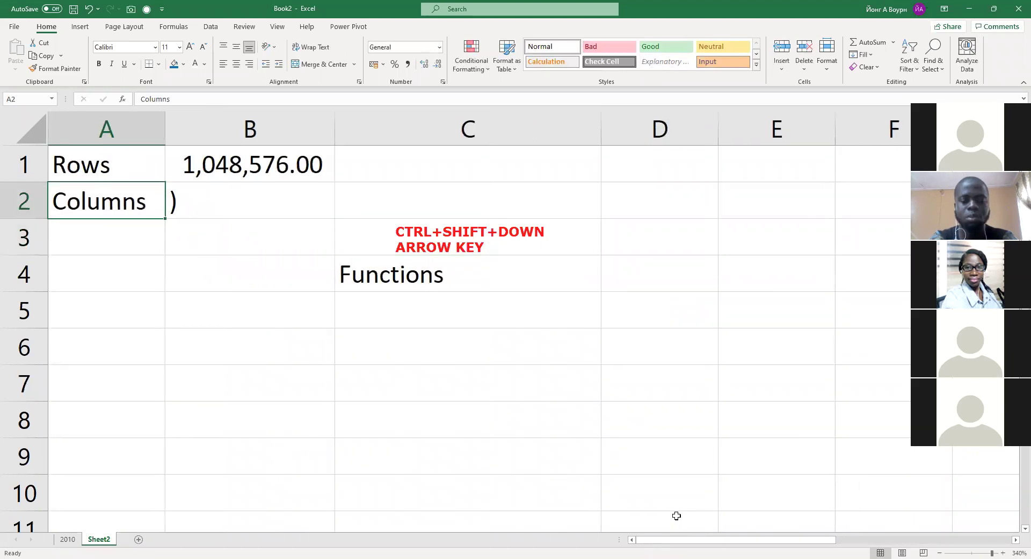
pyautogui.press('Up')
pyautogui.press('Down')
pyautogui.press('Right')
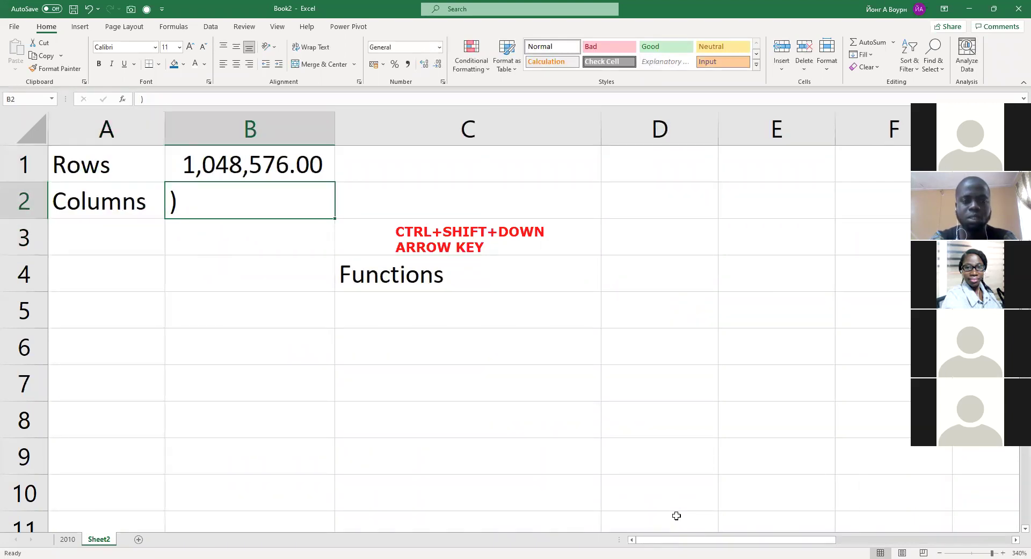
pyautogui.write('=')
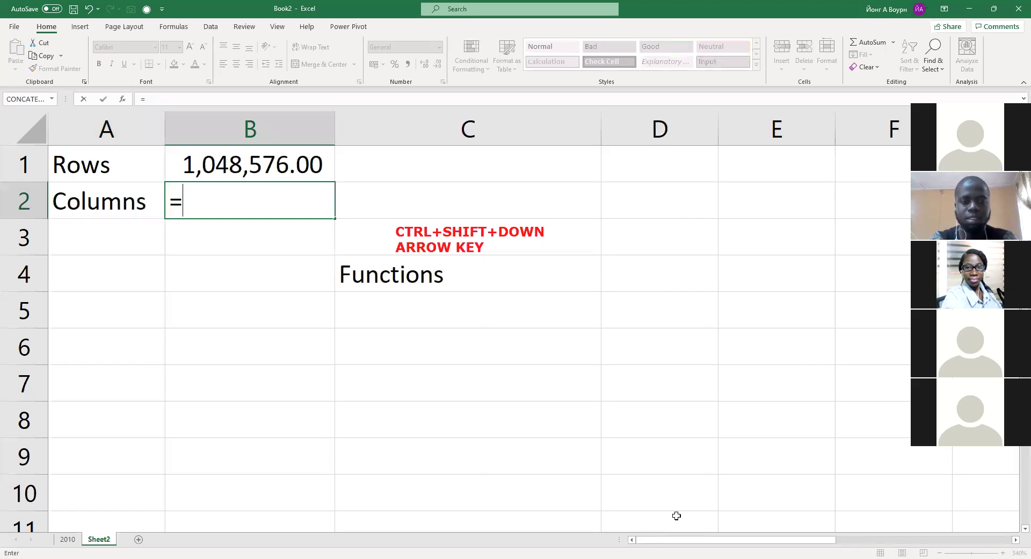
pyautogui.write('COLUMNS(')
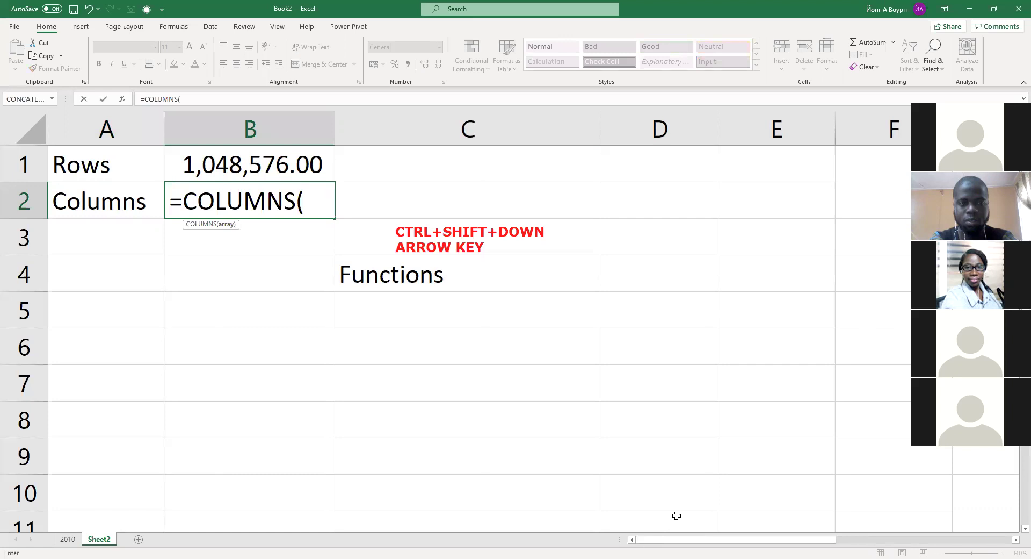
pyautogui.hotkey('ctrl', 'shift', 'Right')
pyautogui.press('Return')
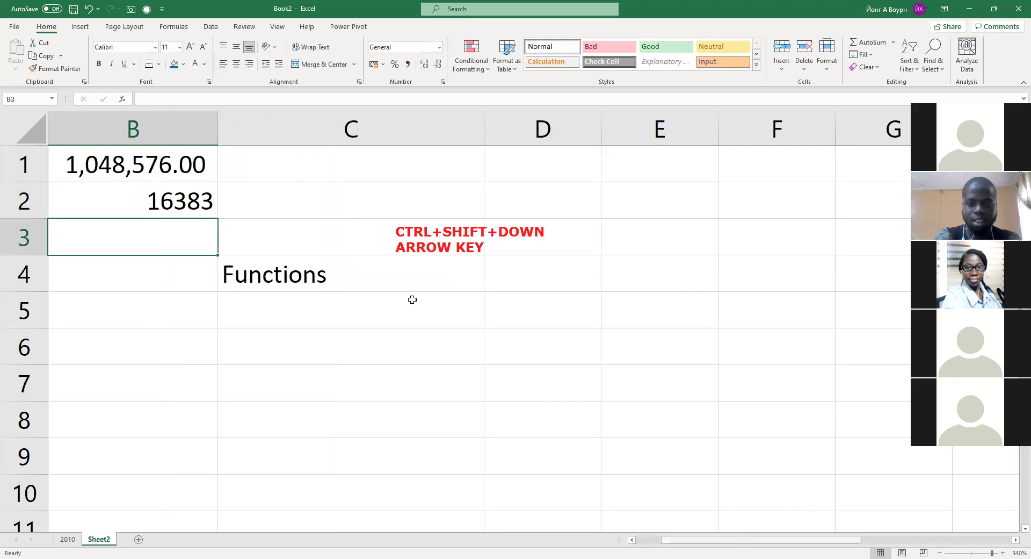
pyautogui.hscroll(-1, 412, 299)
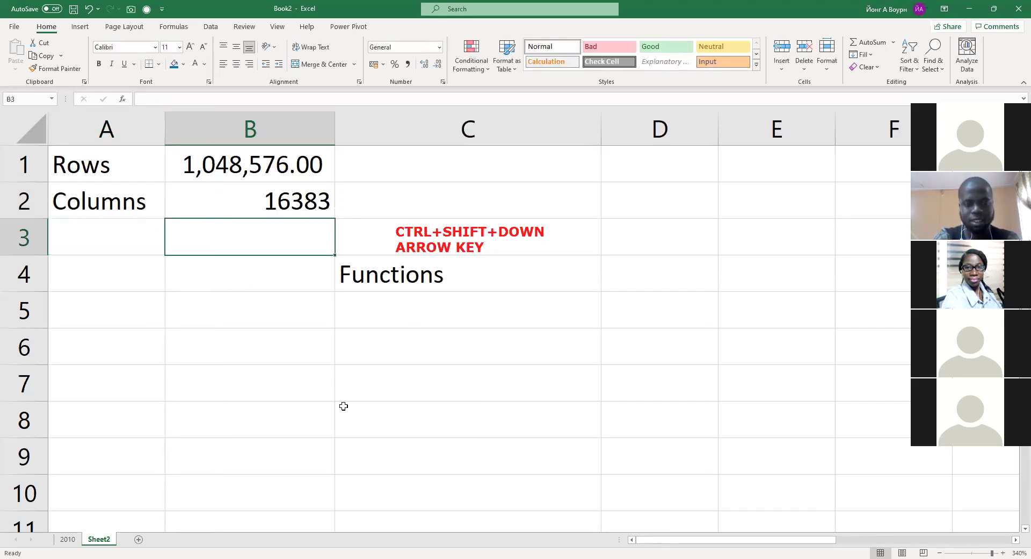
pyautogui.hotkey('alt', 'Tab')
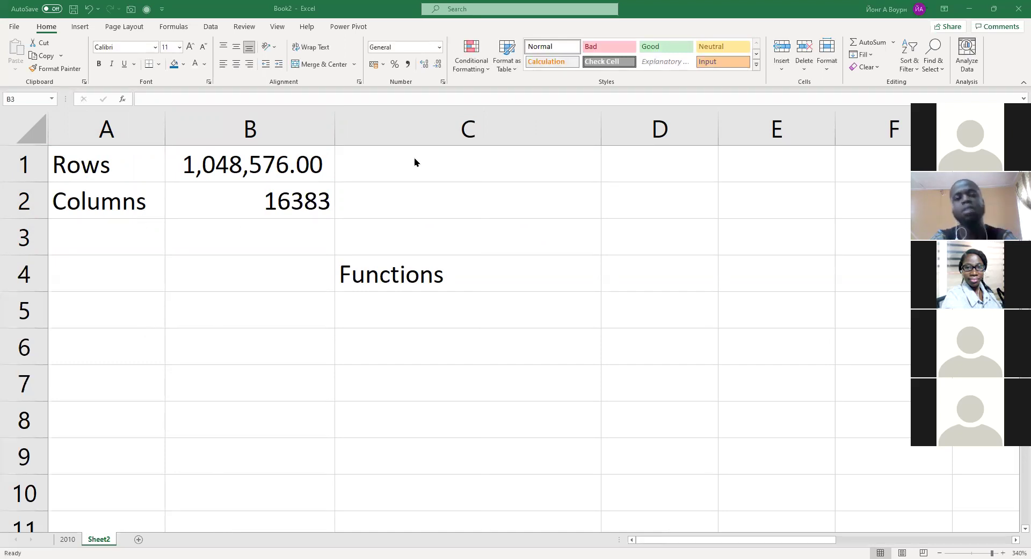
# - Replace the formula in cell B1 with =ROWS(B1:XFD1), covering row 1 from B to the last column
pyautogui.click(281, 176)
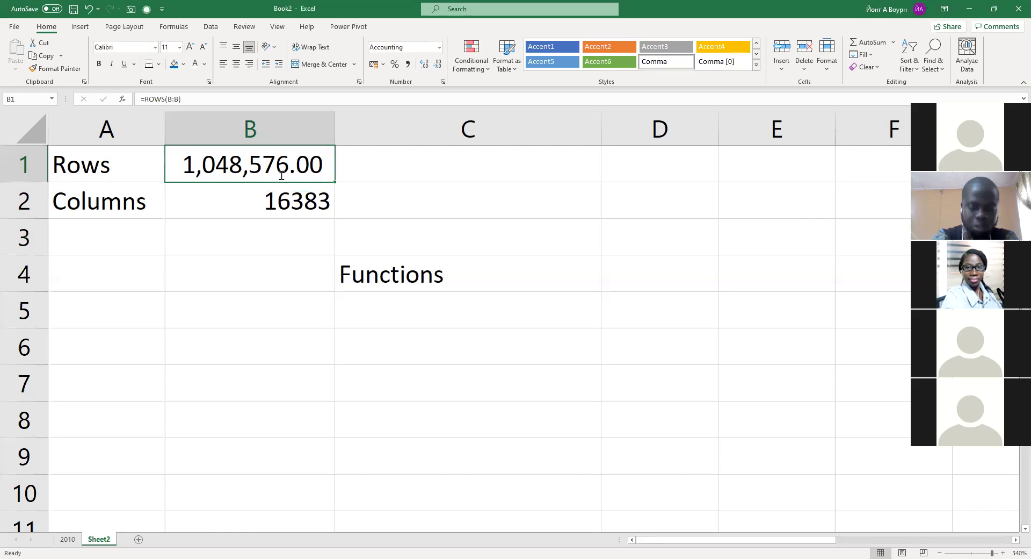
pyautogui.write('=')
pyautogui.press('BackSpace')
pyautogui.write('=')
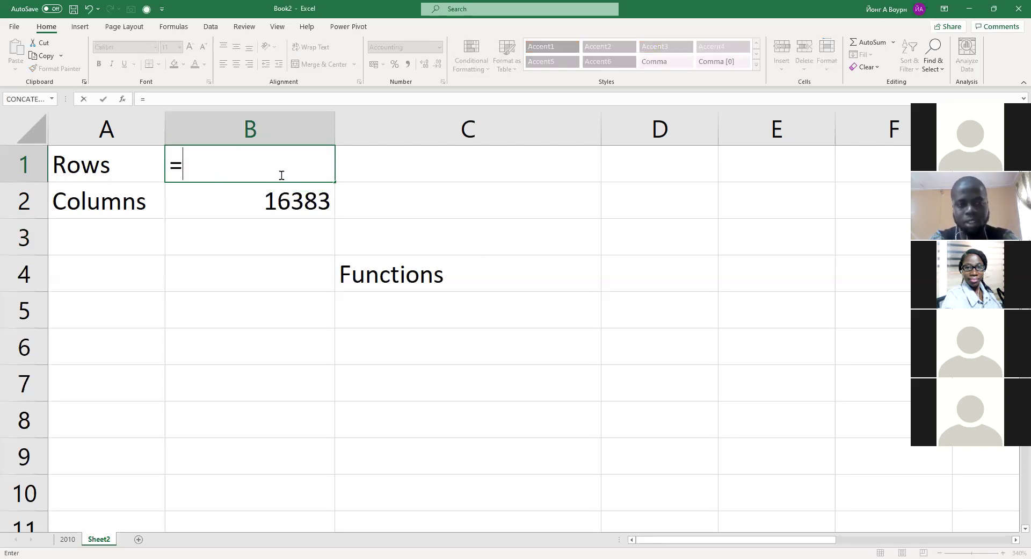
pyautogui.write('ROW')
pyautogui.press('Tab')
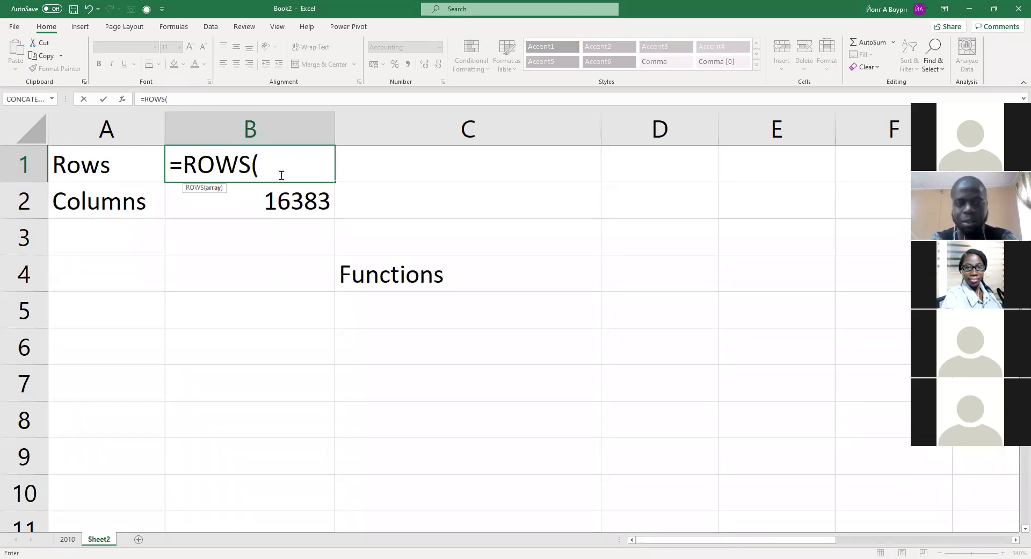
pyautogui.hotkey('ctrl', 'shift', 'Right')
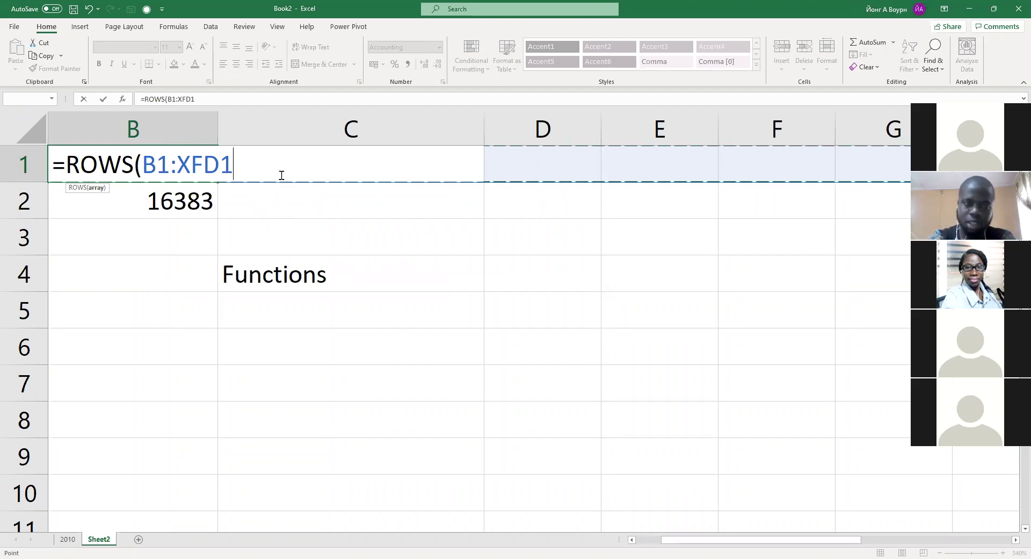
pyautogui.press('Return')
# - Replace the formula in cell B1 with a ROWS function that covers the whole of column B
pyautogui.press('Up')
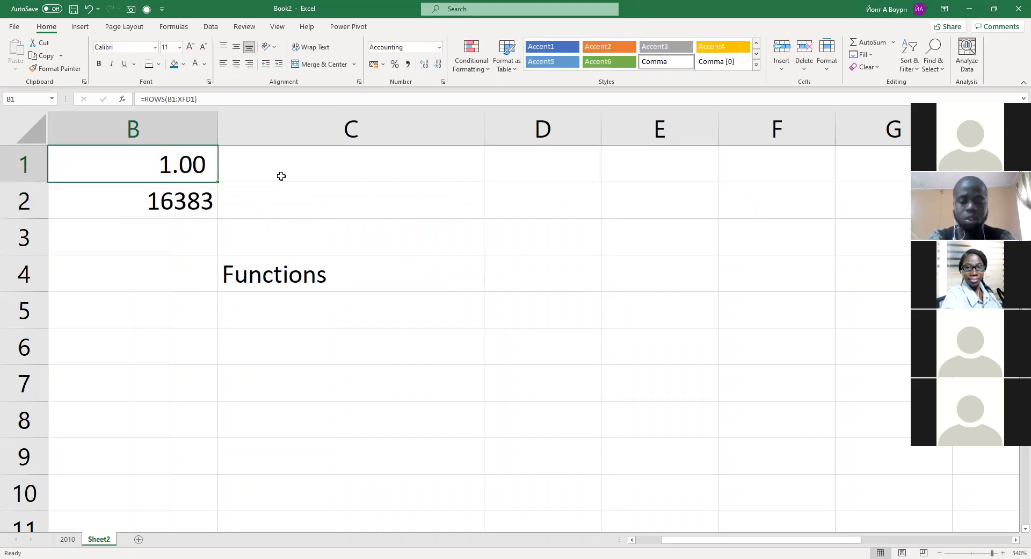
pyautogui.write('=')
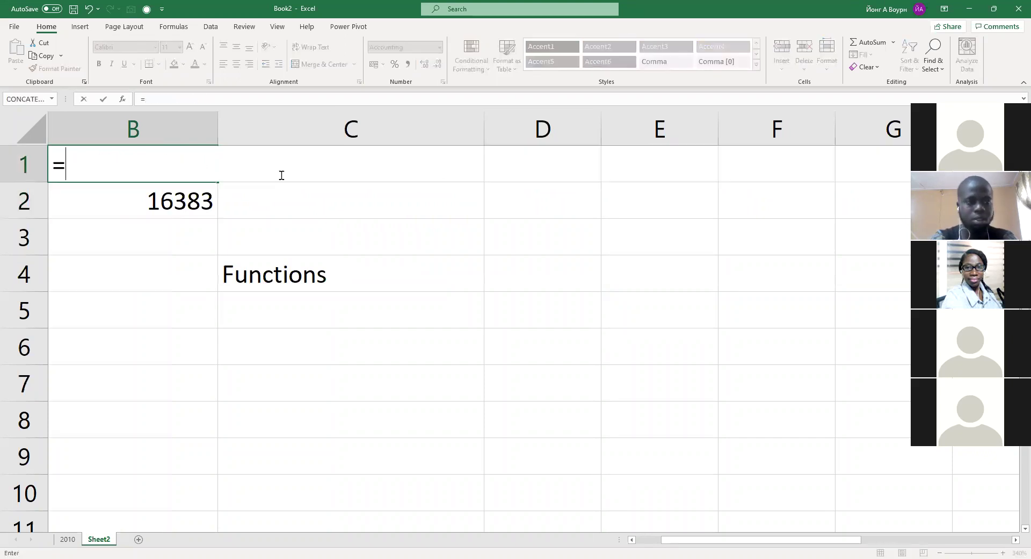
pyautogui.write('ROWS(')
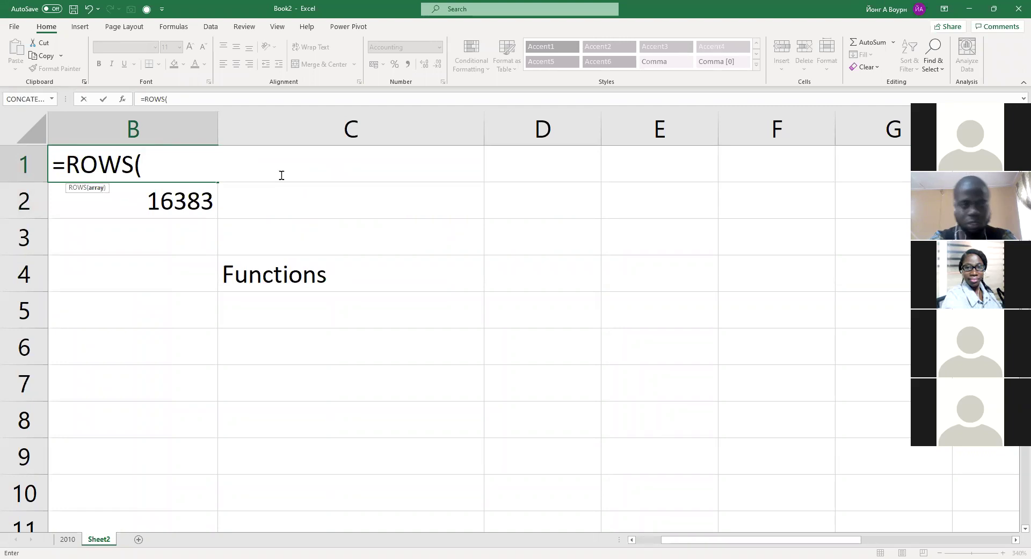
pyautogui.hotkey('shift', 'Down')
pyautogui.hotkey('ctrl', 'space')
pyautogui.write(')')
pyautogui.press('Return')
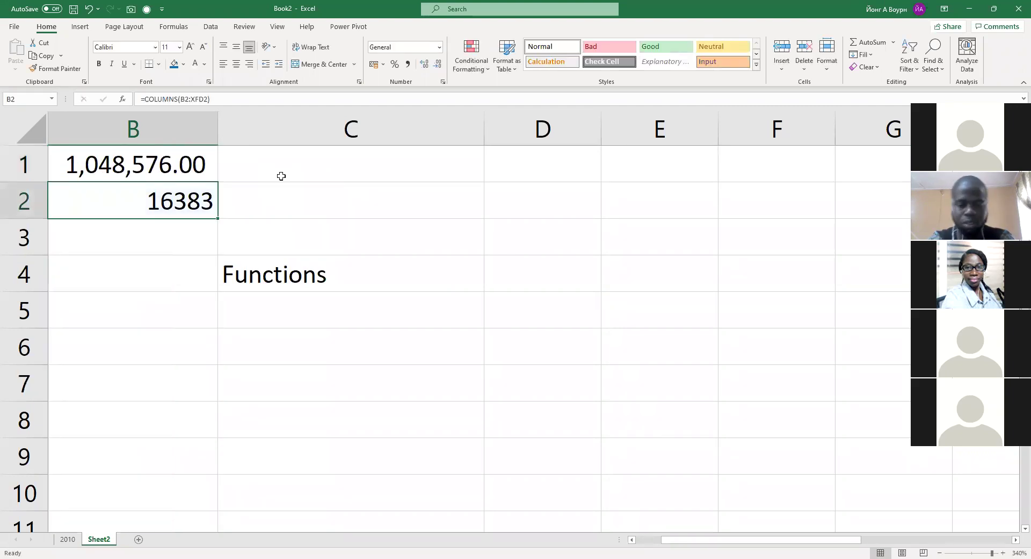
# - Re-enter =COLUMNS(B2:XFD2) in cell B2 and return to the Columns label beside it
pyautogui.write('=')
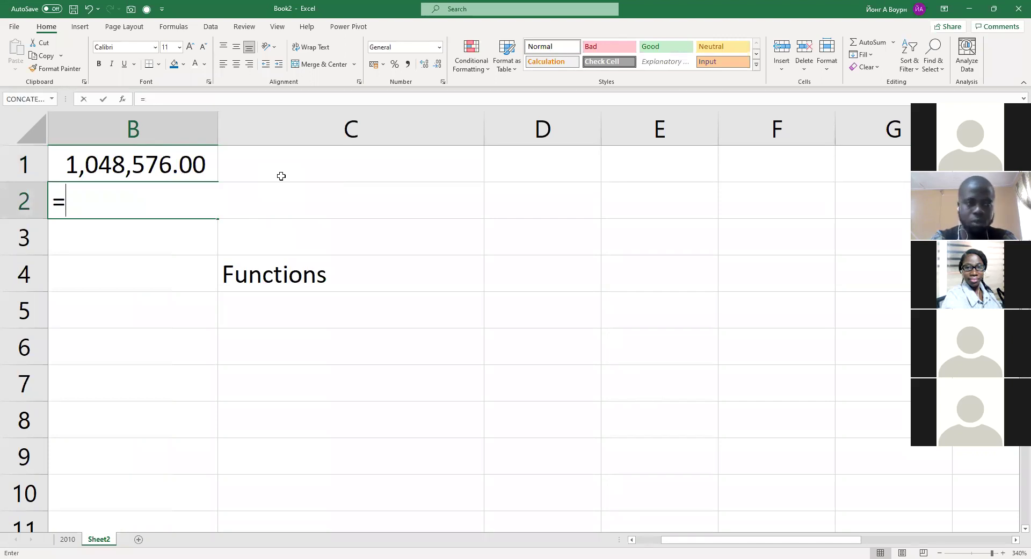
pyautogui.write('COL')
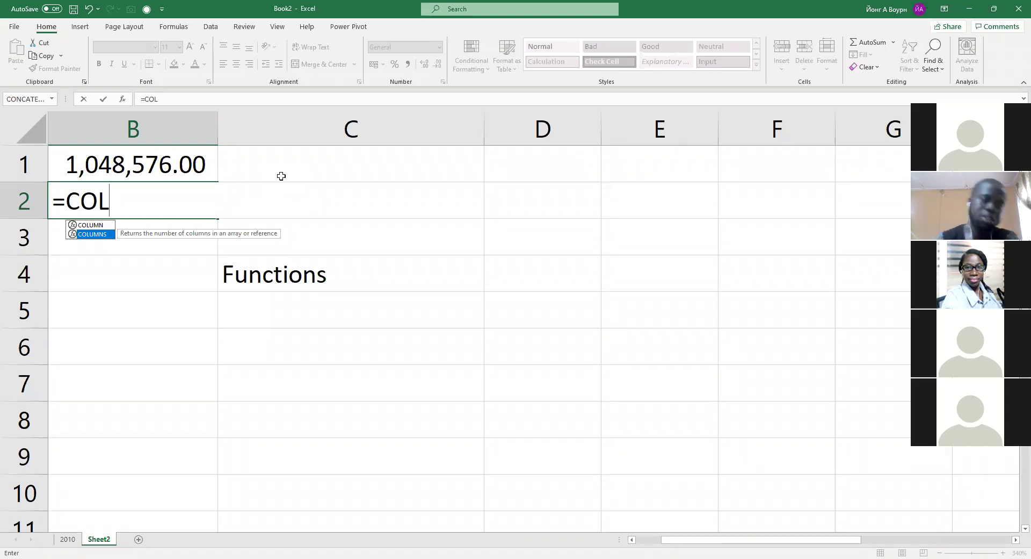
pyautogui.press('Tab')
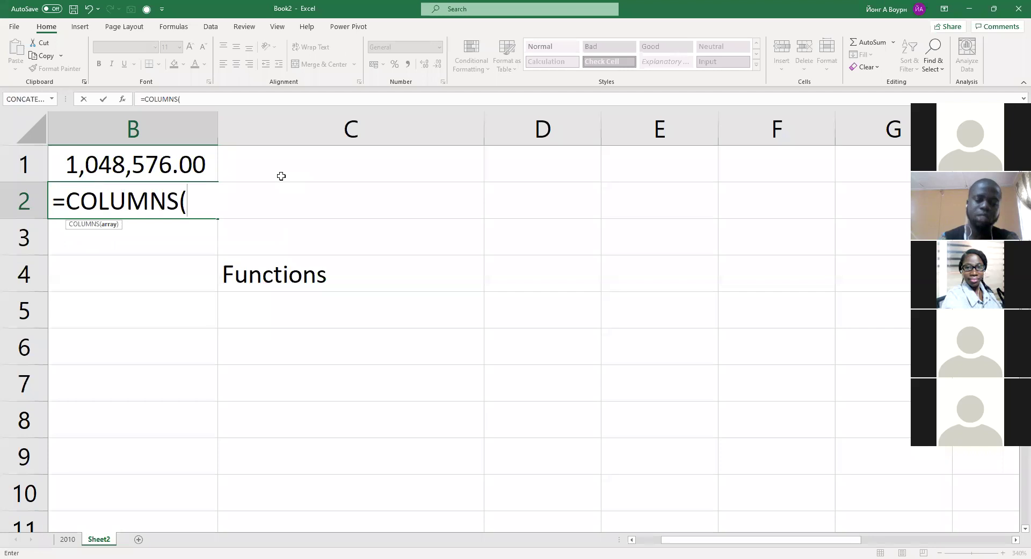
pyautogui.hotkey('ctrl', 'shift', 'Right')
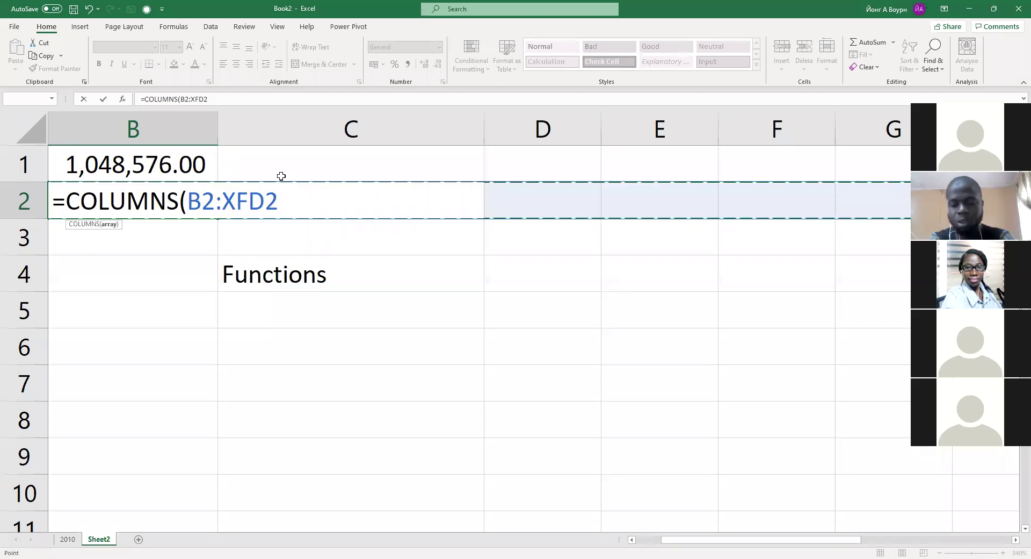
pyautogui.press('Return')
pyautogui.press('Up')
pyautogui.press('Left')
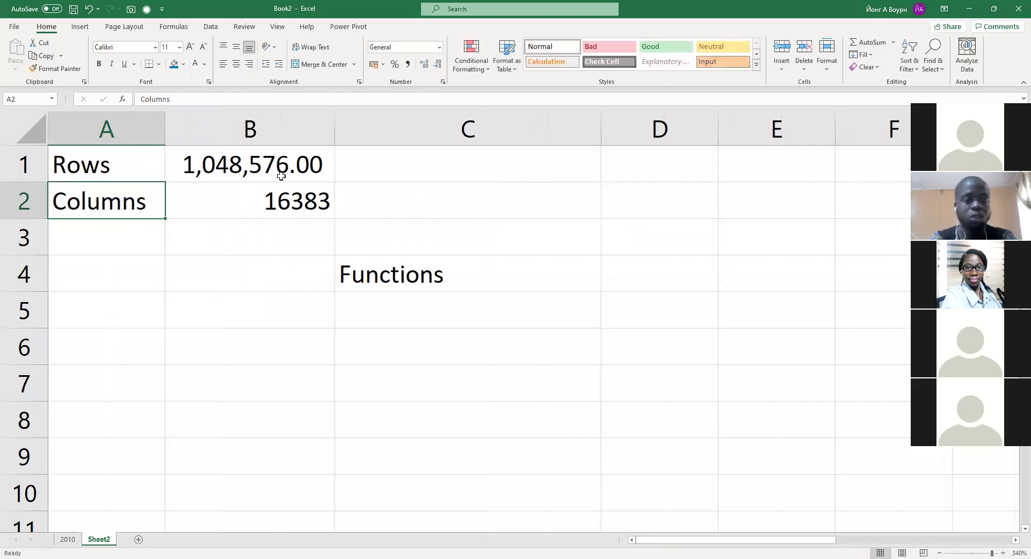
# - Delete the Functions text from cell C4
pyautogui.press('Down')
pyautogui.press('Right')
pyautogui.press('Right')
pyautogui.press('Right')
pyautogui.press('Down')
pyautogui.press('Left')
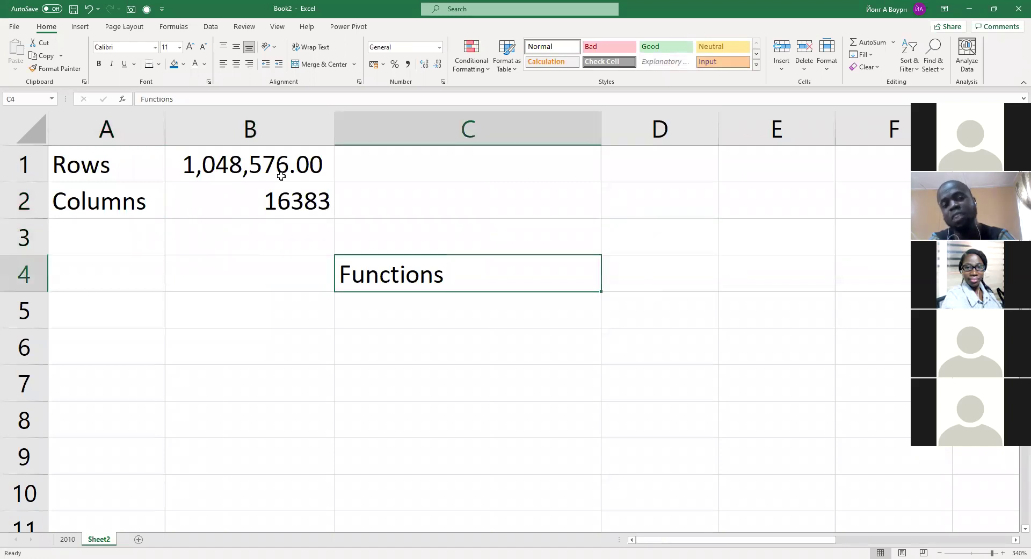
pyautogui.press('Delete')
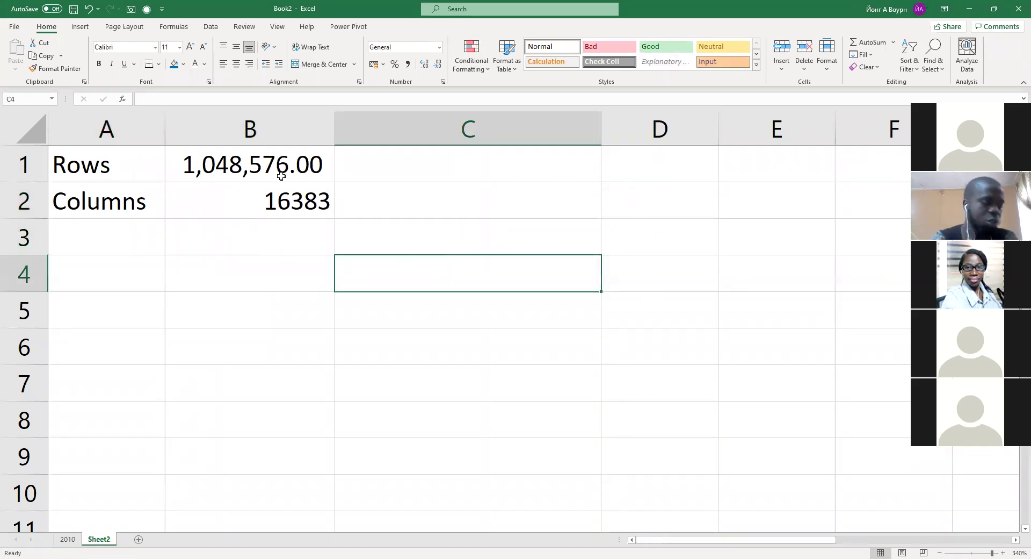
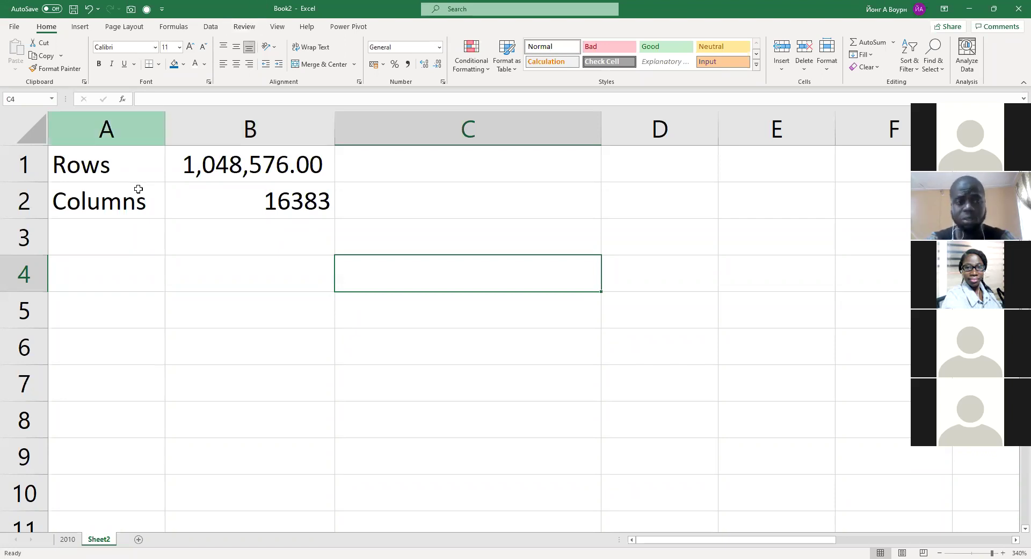
# - Select the row and column counts in A1:B2 and then open the 2010 sheet
pyautogui.moveTo(156, 166); pyautogui.dragTo(290, 204)
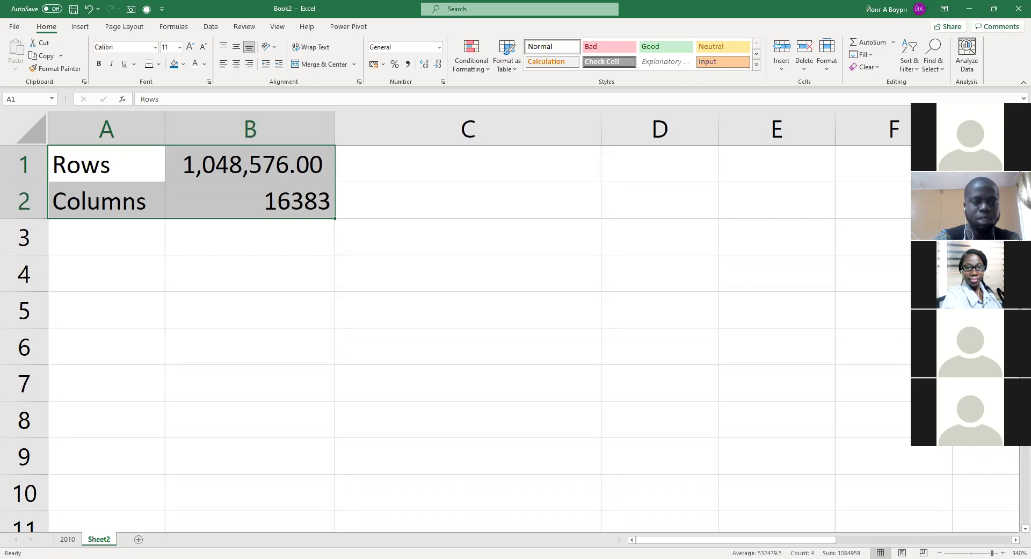
pyautogui.click(68, 538)
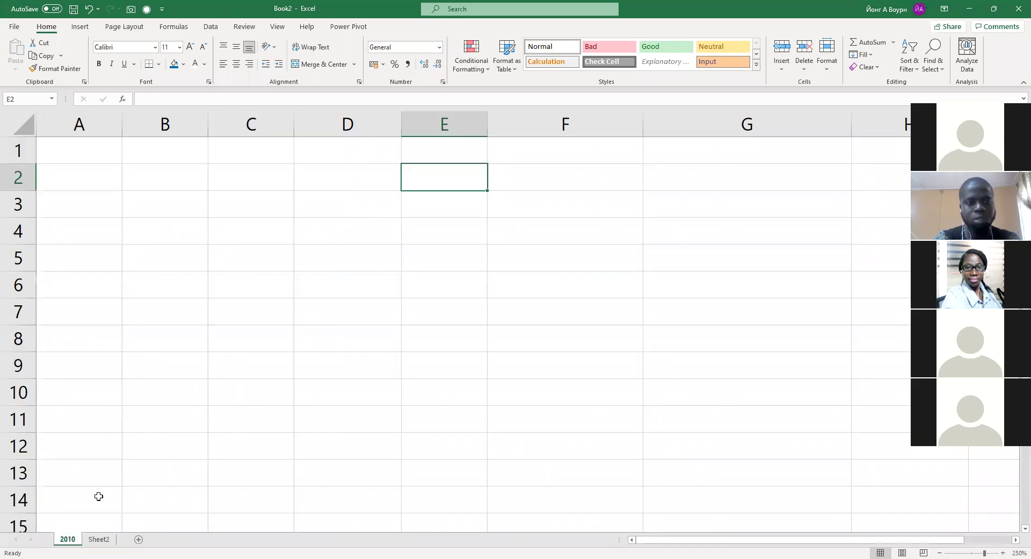
pyautogui.keyDown('ctrl'); pyautogui.scroll(-1, 338, 276); pyautogui.keyUp('ctrl')
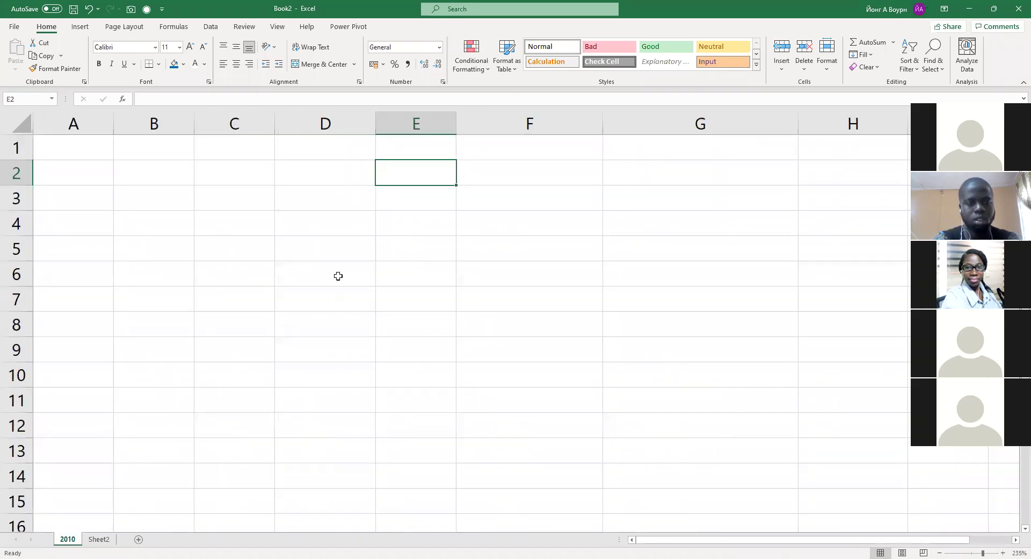
pyautogui.keyDown('ctrl'); pyautogui.scroll(-1, 338, 276); pyautogui.keyUp('ctrl')
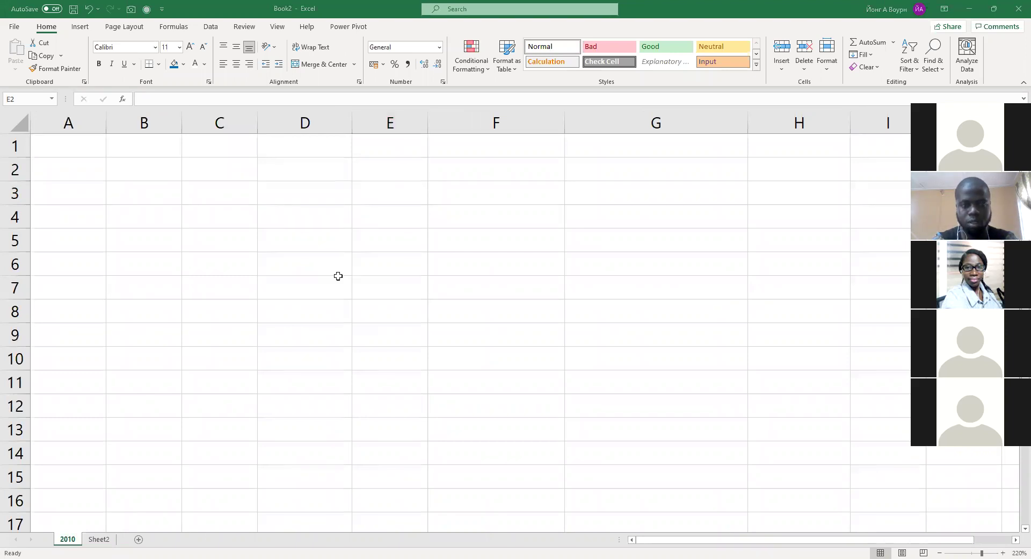
# - Look up a Team Pivot member in the Book1 team list and return to the 2010 sheet in Book2
pyautogui.hotkey('alt', 'Tab')
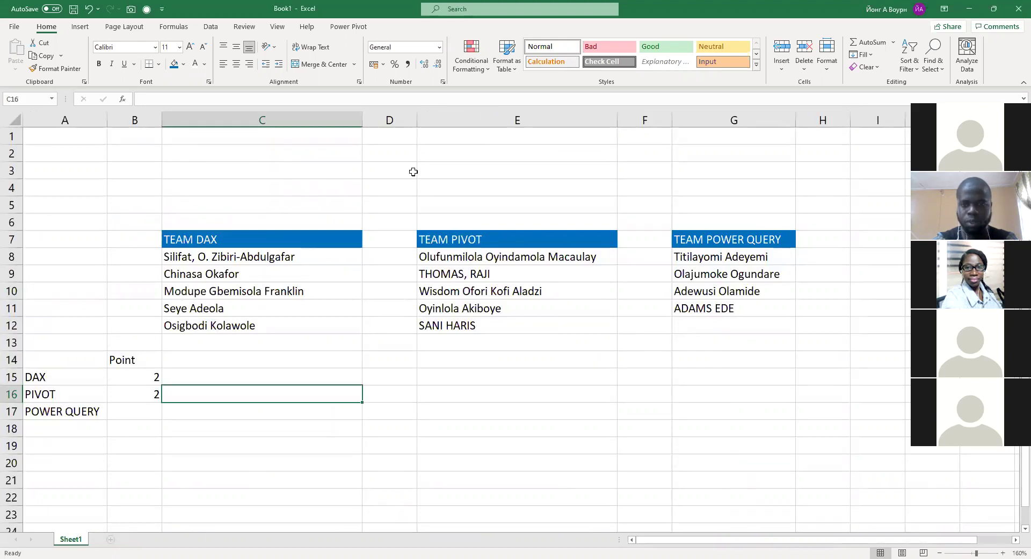
pyautogui.click(482, 297)
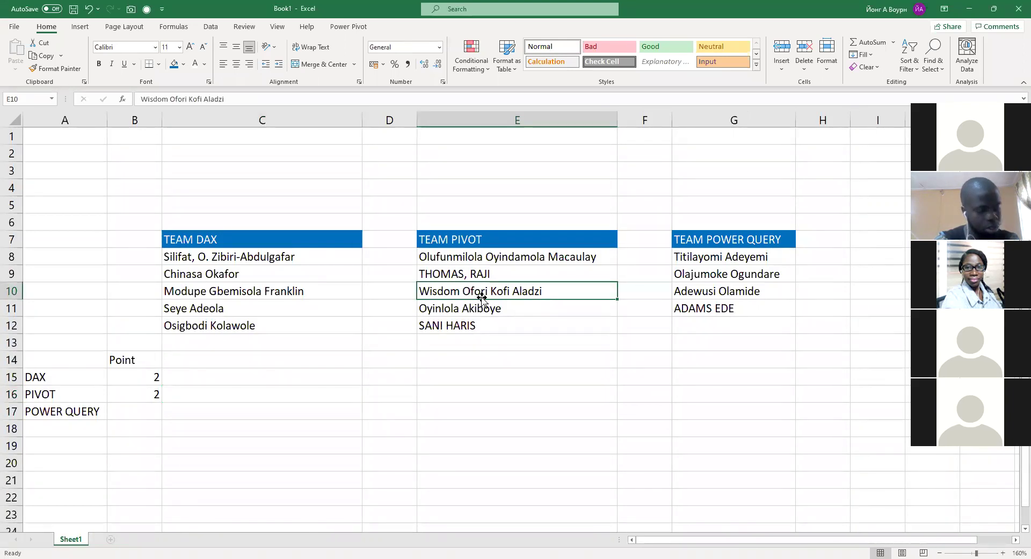
pyautogui.hotkey('alt', 'Tab')
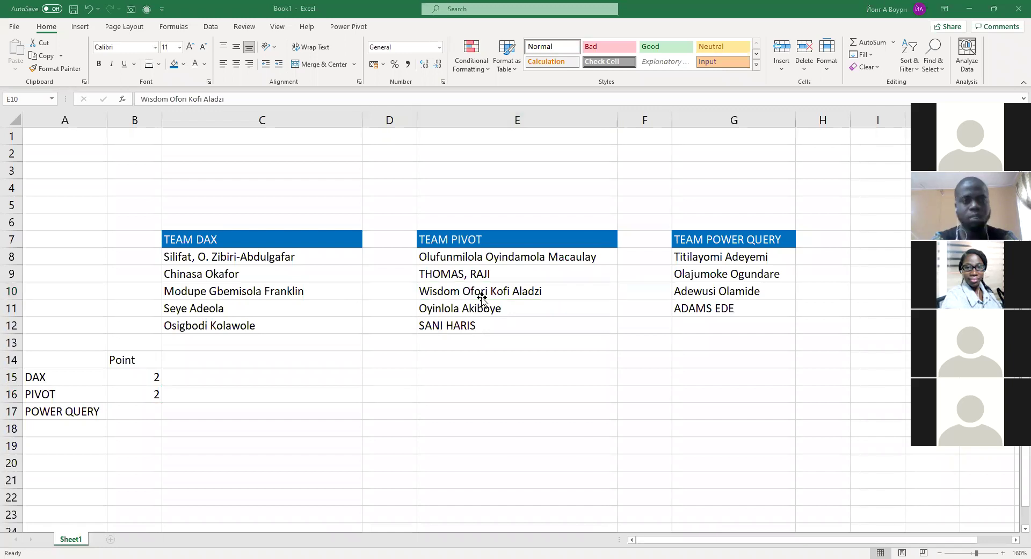
pyautogui.hotkey('alt', 'Tab')
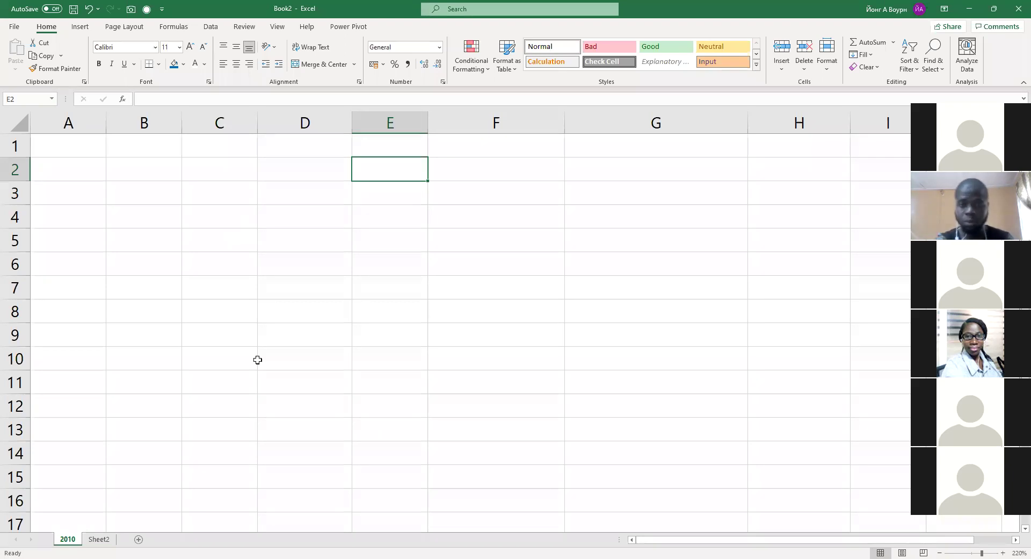
pyautogui.hotkey('alt', 'Tab')
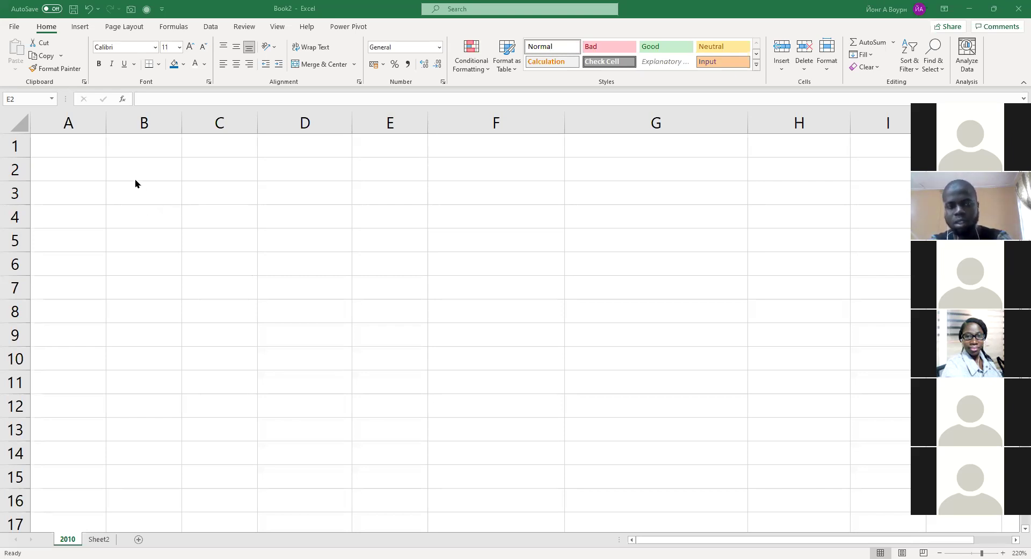
# - Enter a COLUMNS function in cell B2 of the 2010 sheet, covering row 2 from B to the last column
pyautogui.click(155, 162)
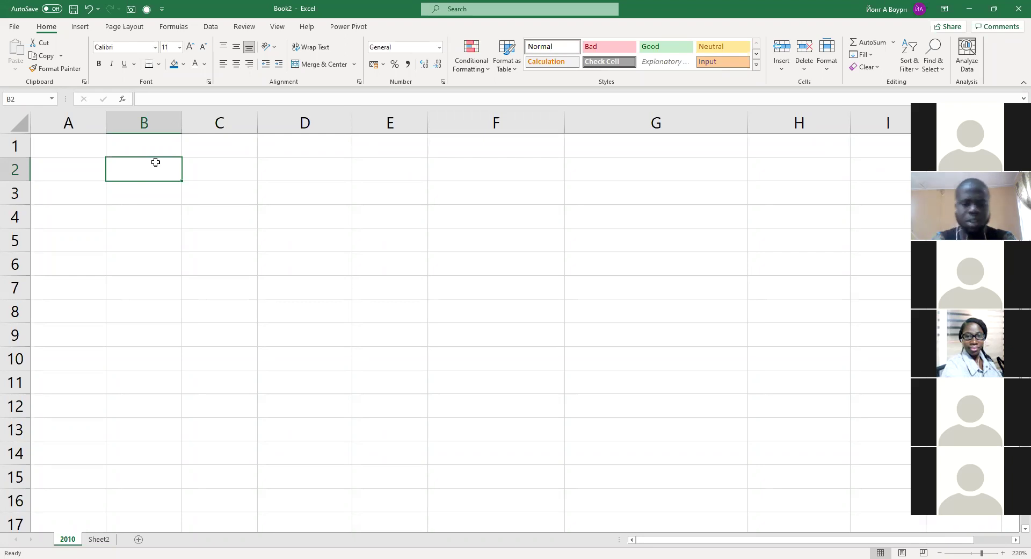
pyautogui.write('=C')
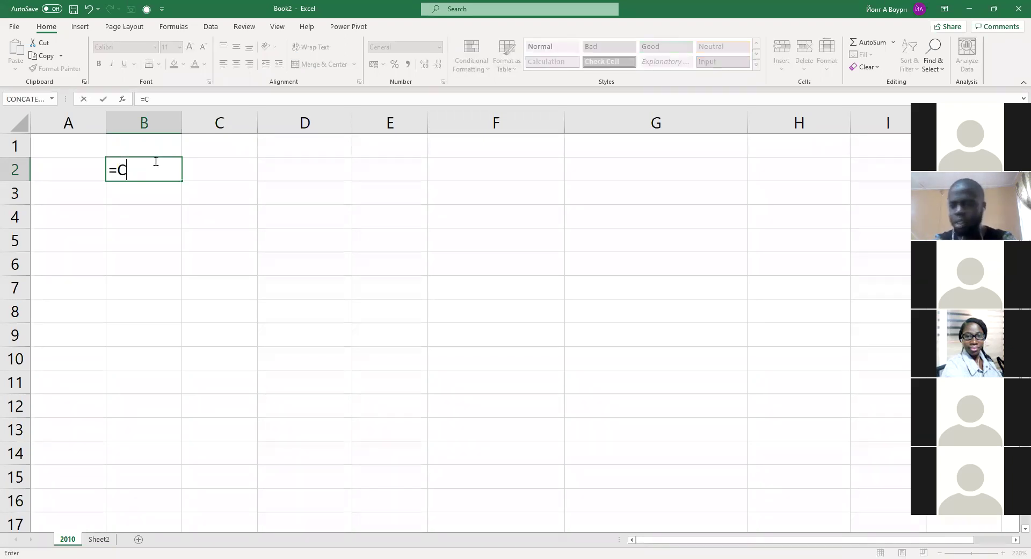
pyautogui.write('OL')
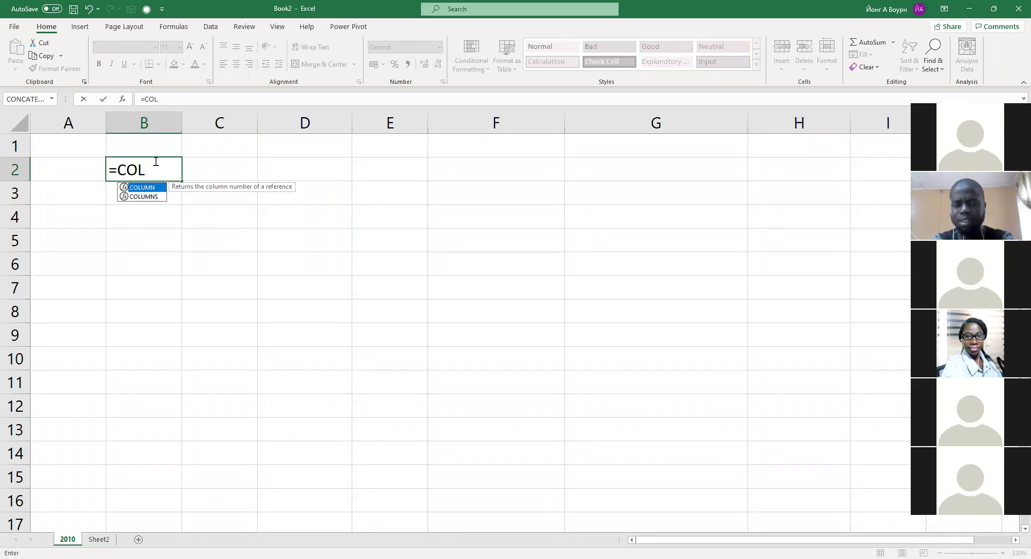
pyautogui.press('Down')
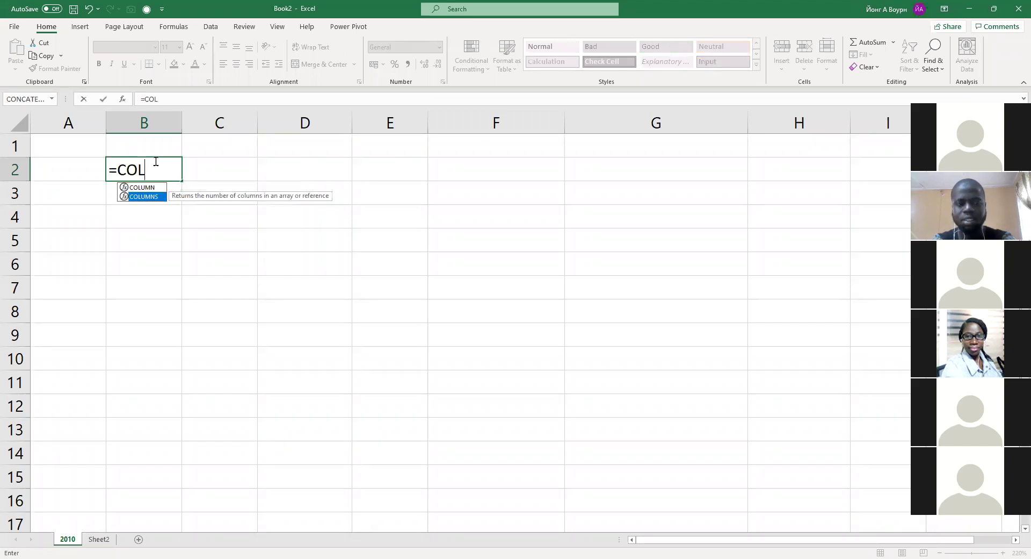
pyautogui.press('Tab')
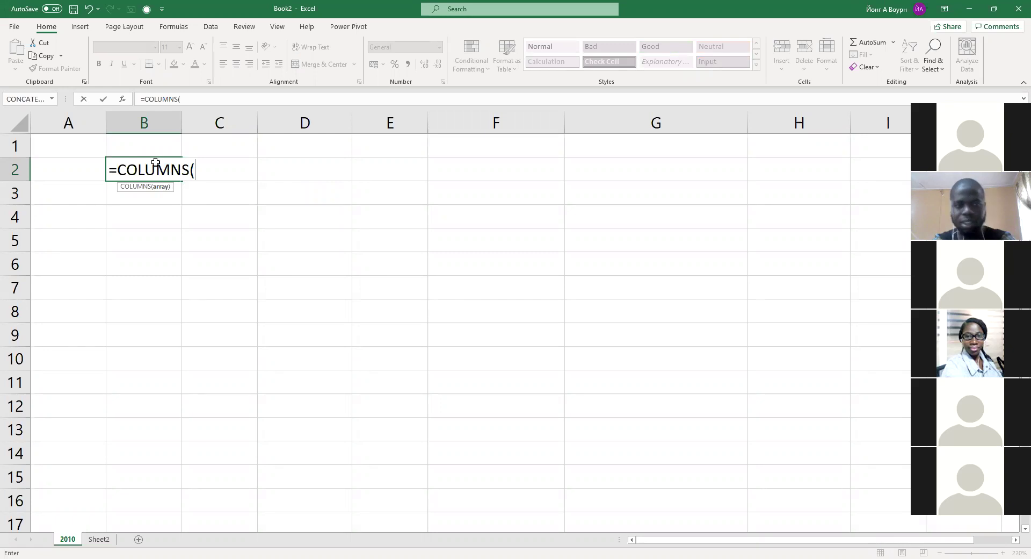
pyautogui.hotkey('ctrl', 'shift', 'Right')
pyautogui.press('Return')
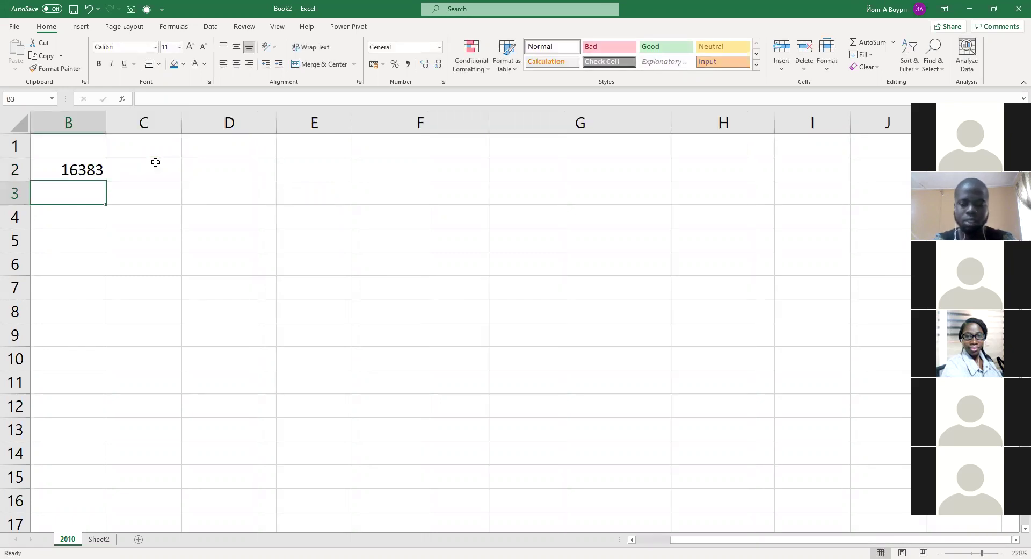
# - Clear the COLUMNS formula from cell B2 and return to cell A1
pyautogui.press('Up')
pyautogui.press('BackSpace')
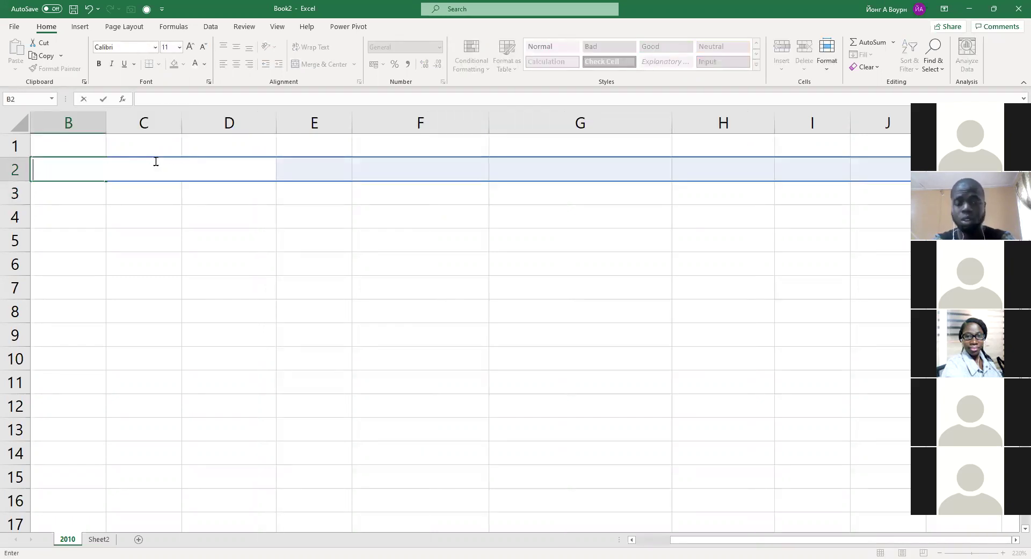
pyautogui.press('Return')
pyautogui.press('Left')
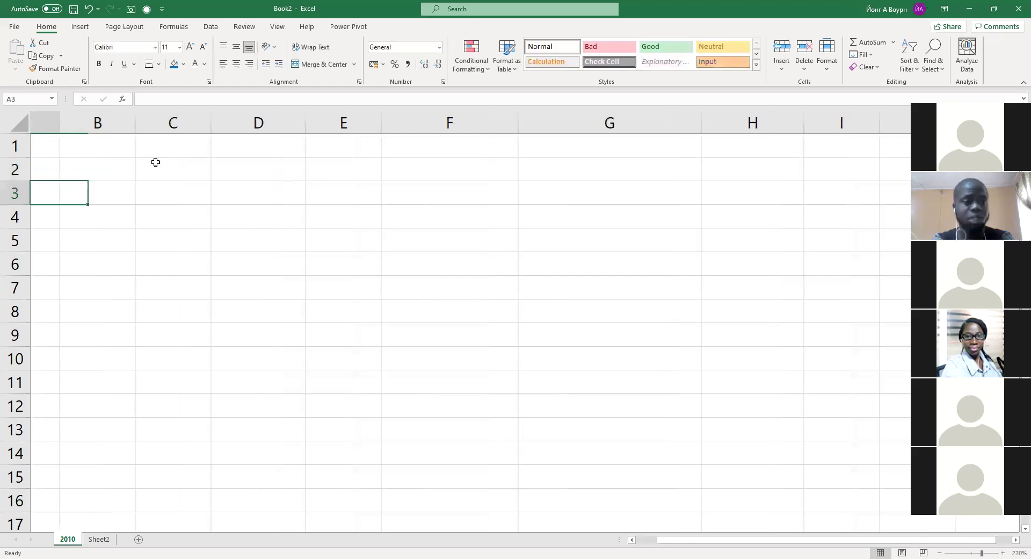
pyautogui.press('Up')
pyautogui.press('Up')
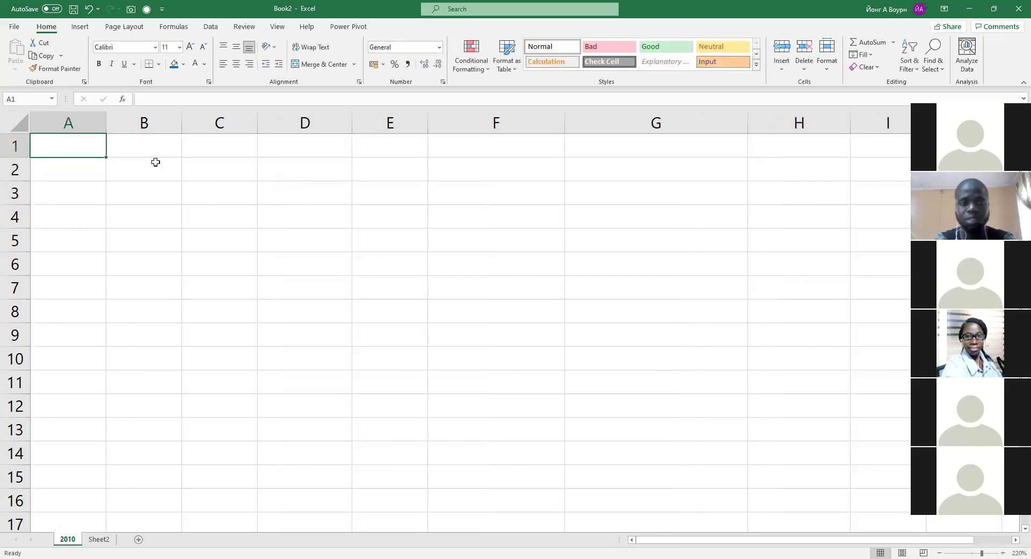
pyautogui.click(222, 246)
pyautogui.click(346, 242)
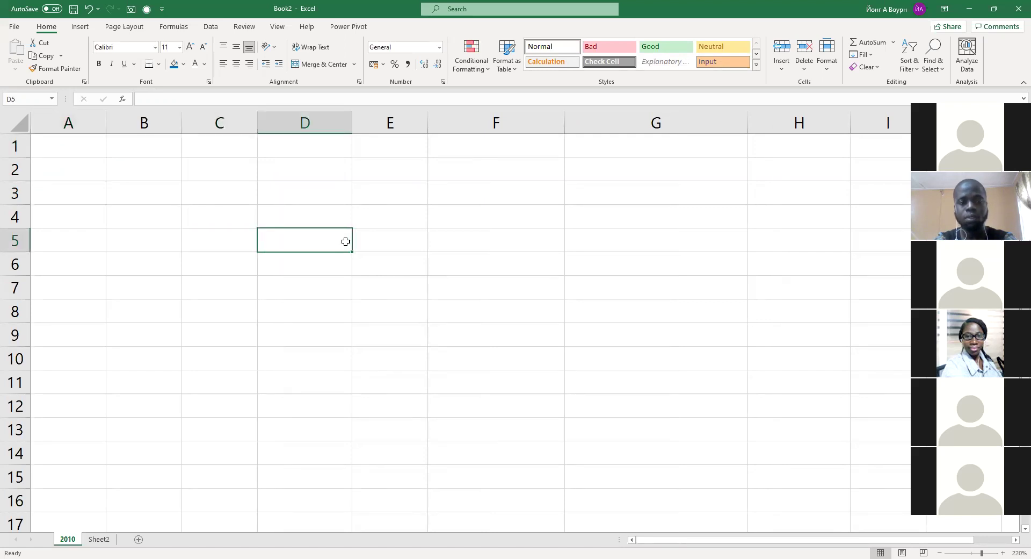
pyautogui.click(245, 262)
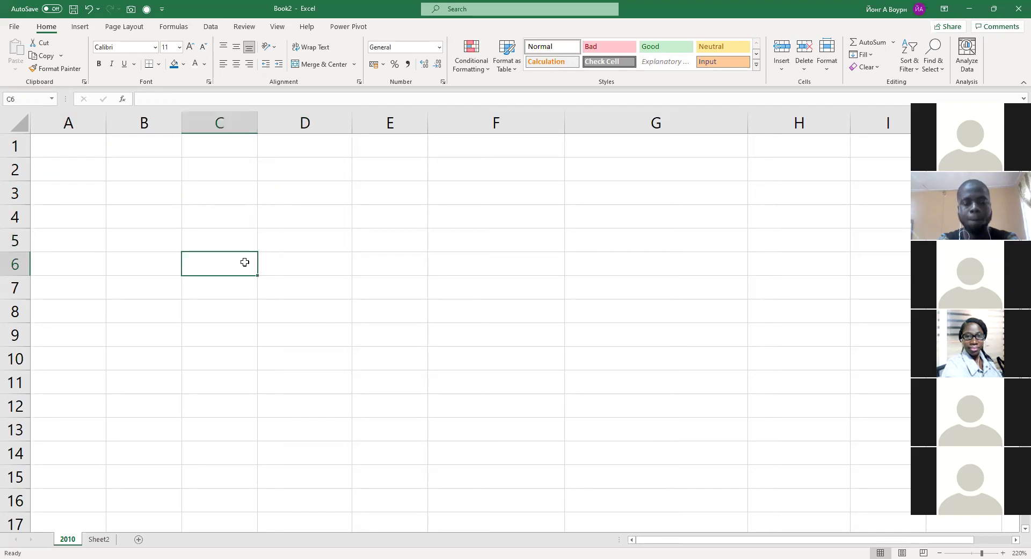
pyautogui.write('Sales')
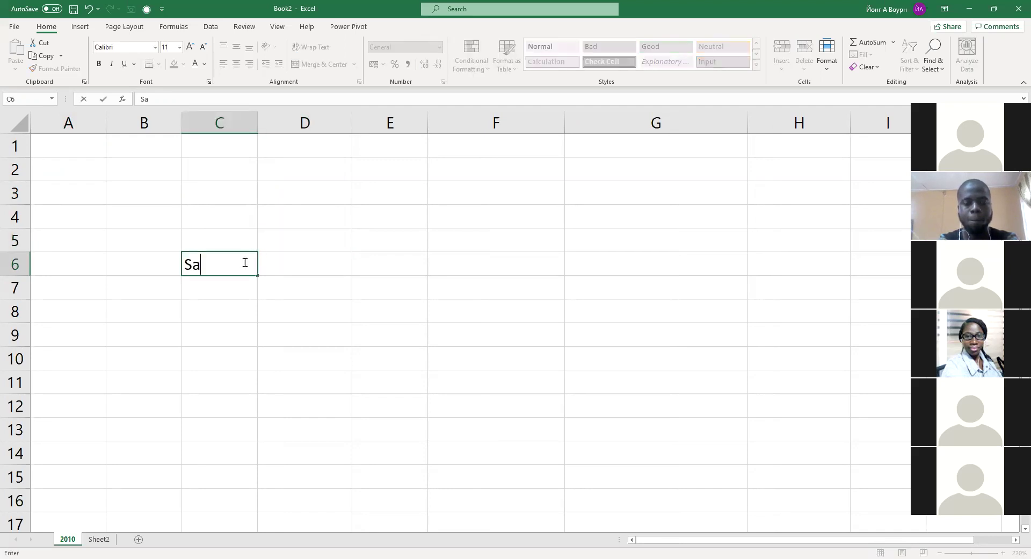
pyautogui.press('BackSpace')
pyautogui.press('BackSpace')
pyautogui.press('BackSpace')
pyautogui.press('BackSpace')
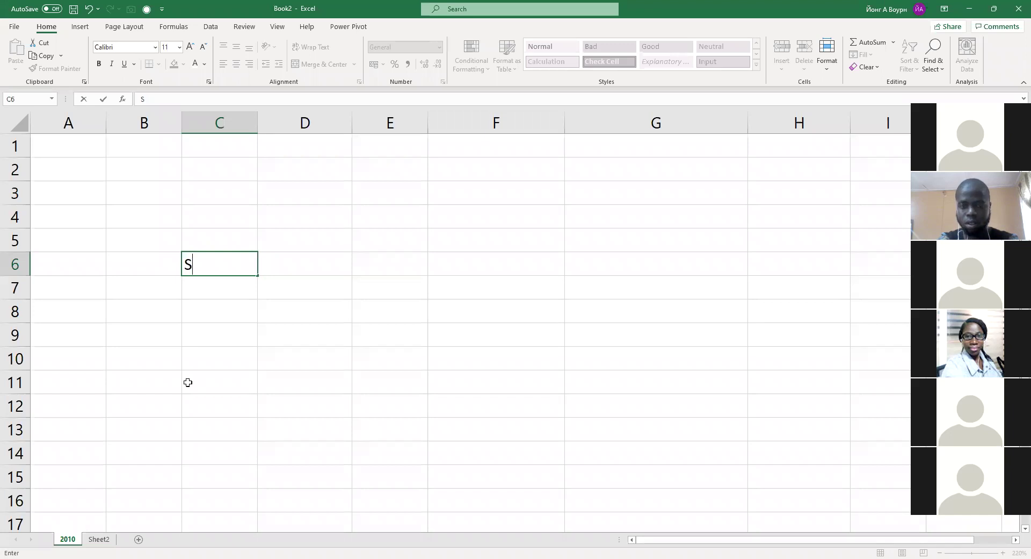
pyautogui.hotkey('alt', 'Tab')
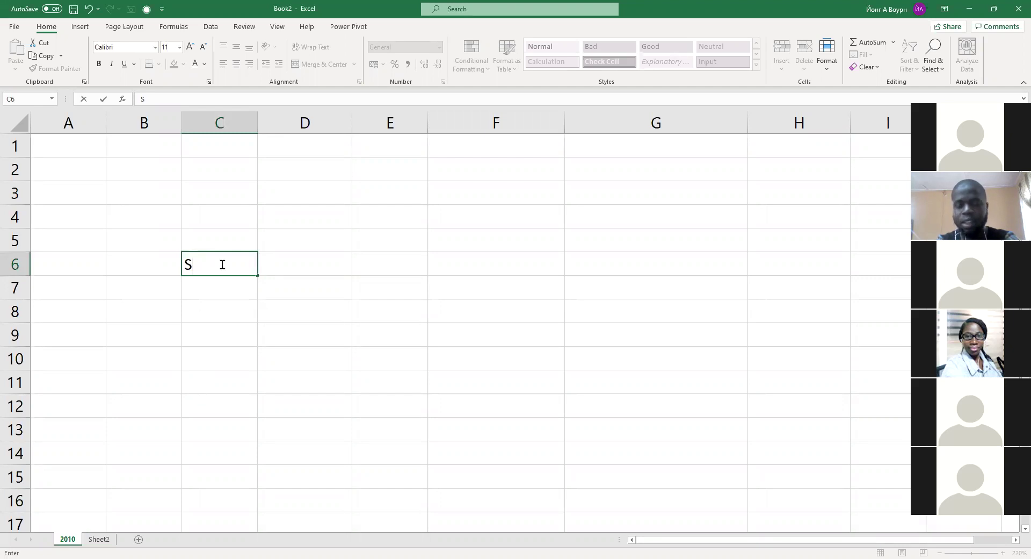
pyautogui.press('BackSpace')
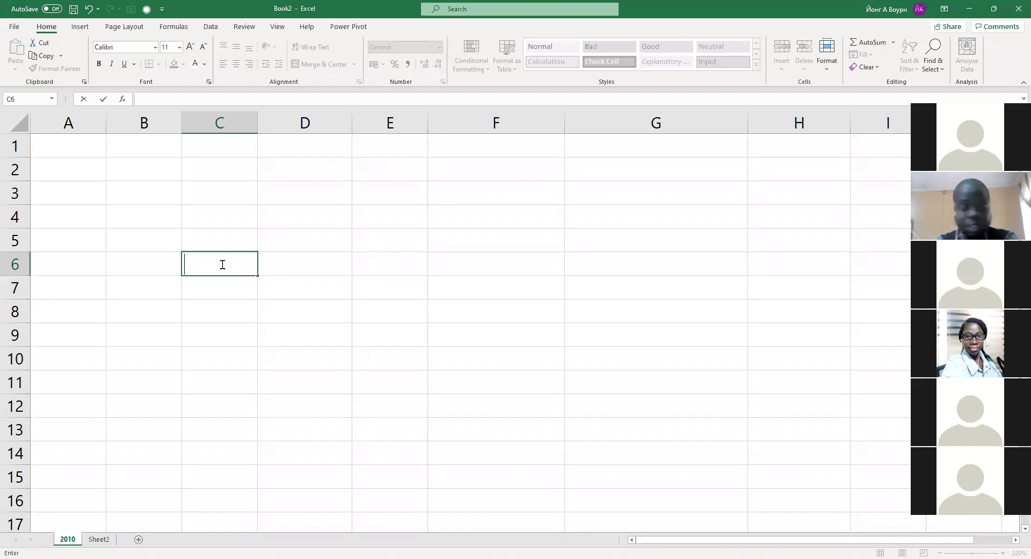
pyautogui.press('Return')
# - Enter Power Query as the first row label in cell C6 of the 2010 sheet
pyautogui.press('Right')
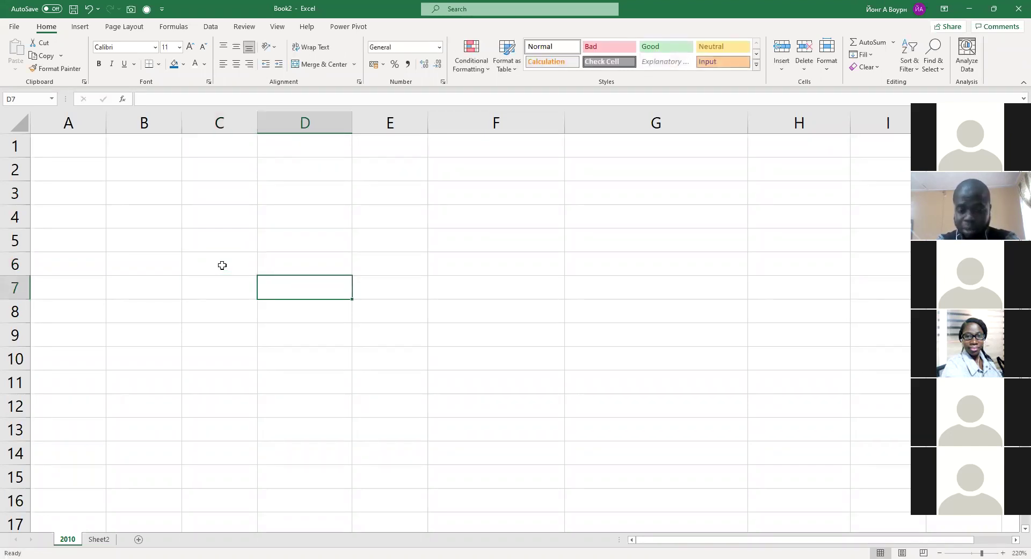
pyautogui.press('Left')
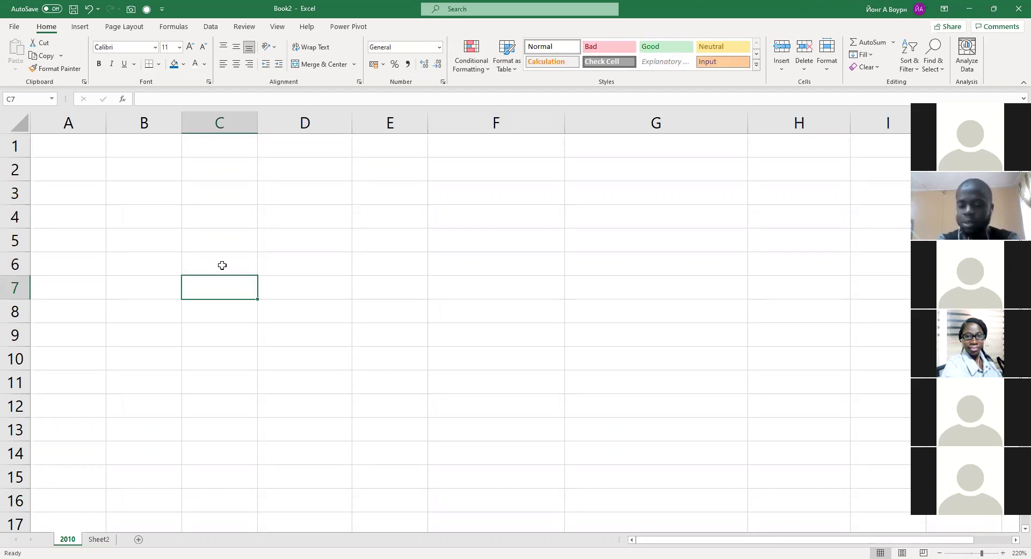
pyautogui.press('Up')
pyautogui.press('Right')
pyautogui.press('Up')
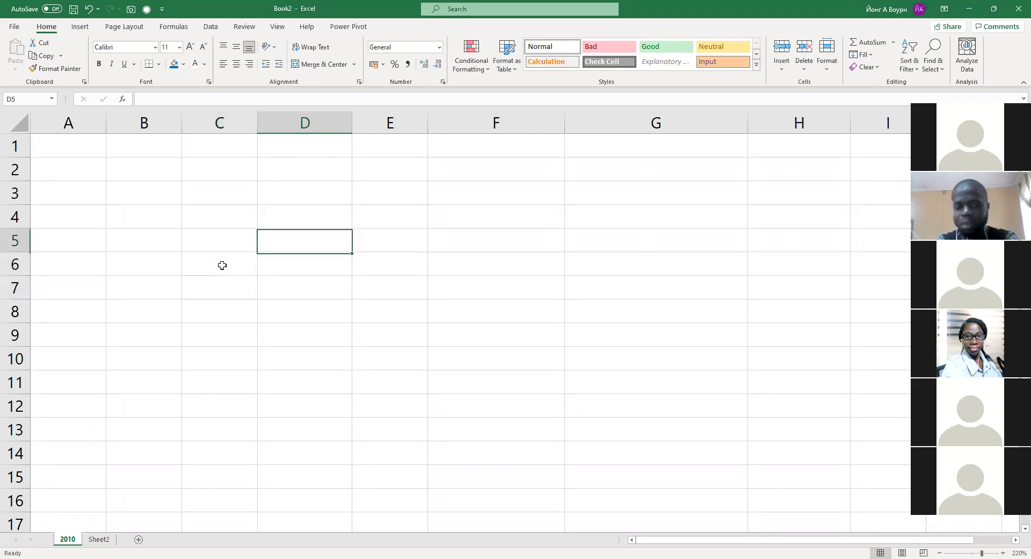
pyautogui.press('Left')
pyautogui.press('Down')
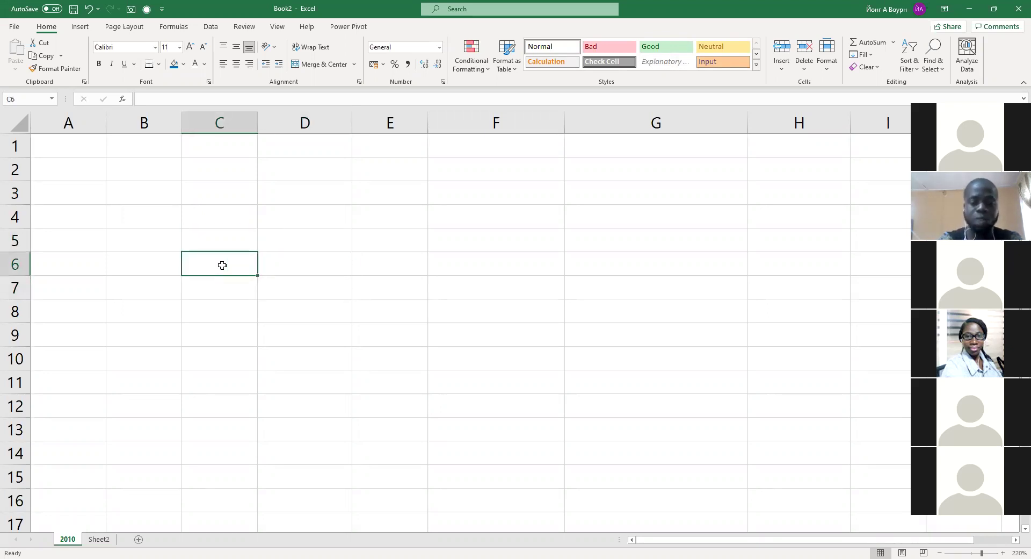
pyautogui.write('P')
pyautogui.press('BackSpace')
pyautogui.write('Poq')
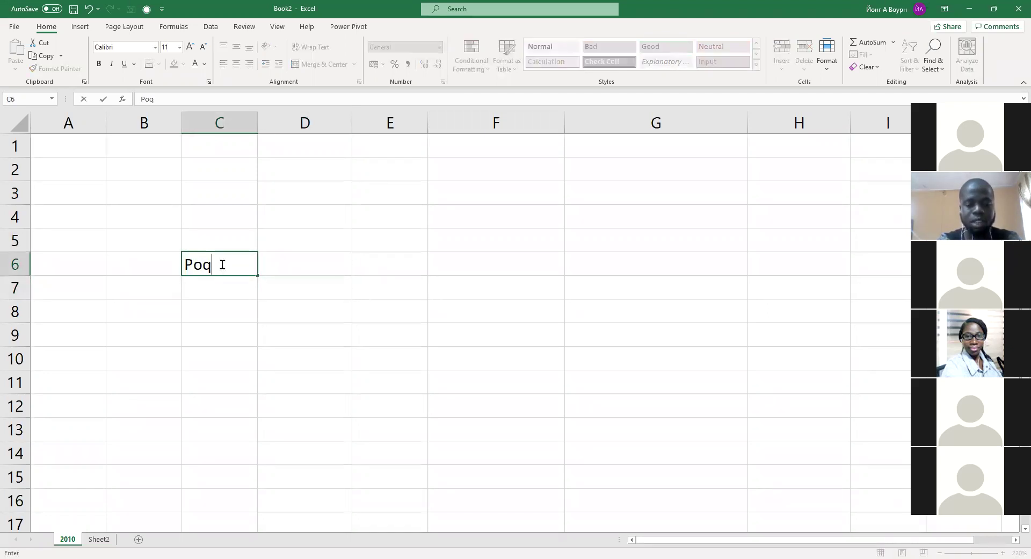
pyautogui.press('BackSpace')
pyautogui.write('wer QUery')
pyautogui.press('Return')
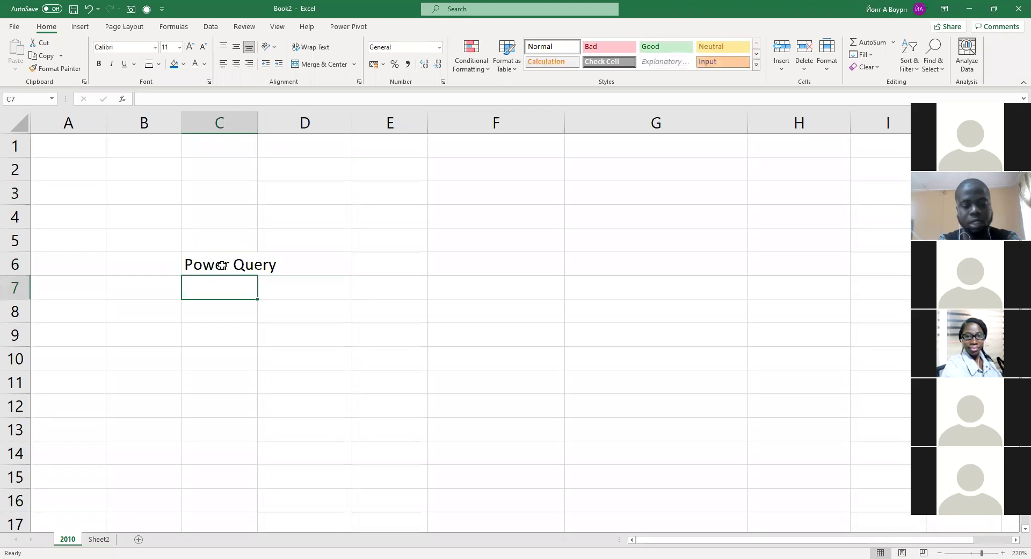
# - Add the row labels DAX in C7 and Pivot in C8, and widen column C to fit its longest label
pyautogui.write('DAX')
pyautogui.press('Return')
pyautogui.write('Pivot')
pyautogui.press('Up')
pyautogui.press('Up')
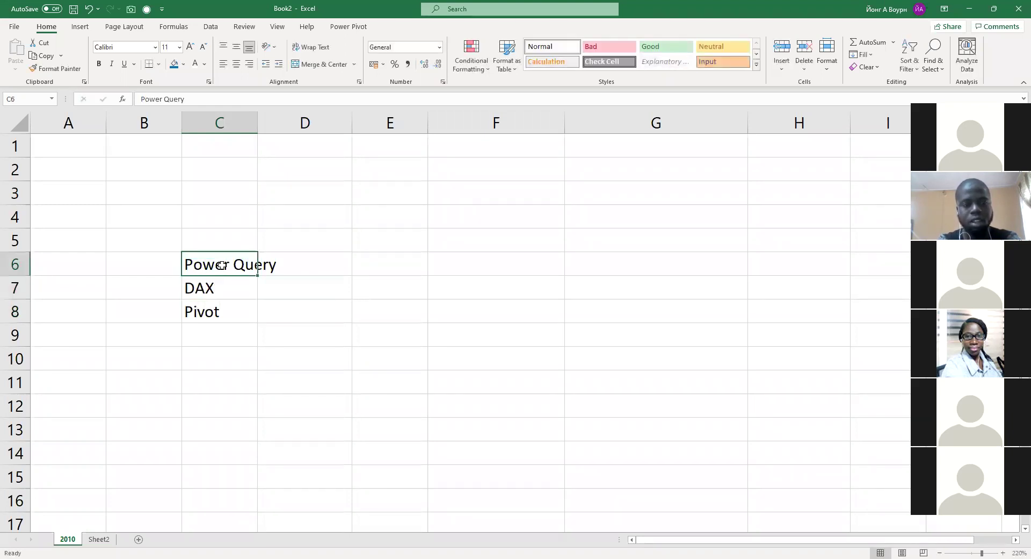
pyautogui.press('Right')
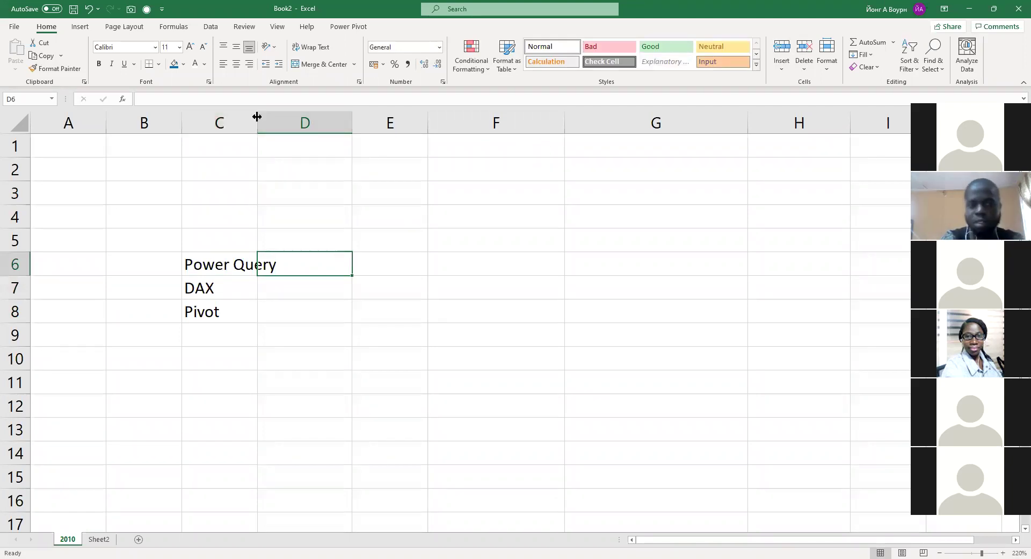
pyautogui.moveTo(260, 123); pyautogui.dragTo(286, 123)
# - Enter the column headers Sales in D5 and Tip in E5
pyautogui.click(368, 239)
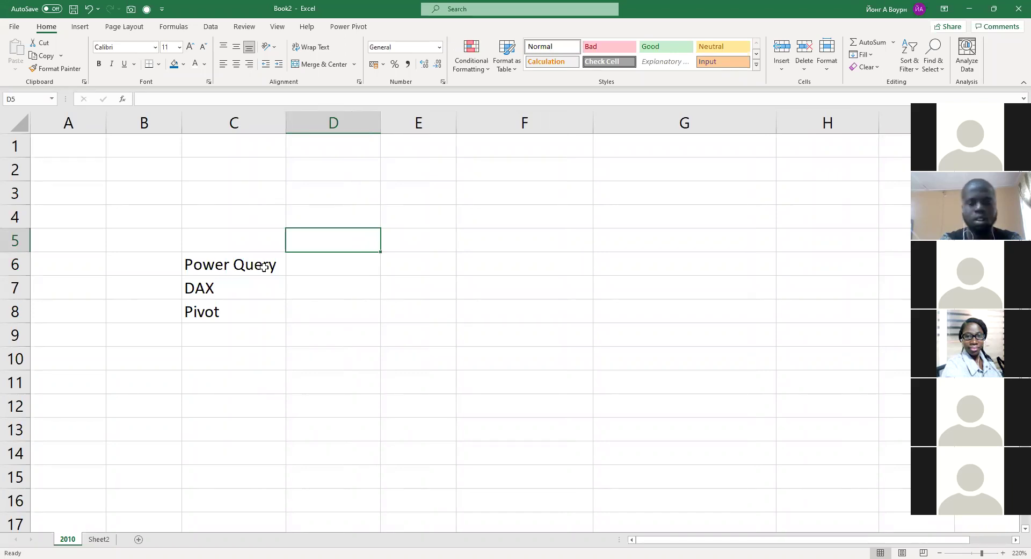
pyautogui.write('Sae')
pyautogui.press('BackSpace')
pyautogui.write('les0')
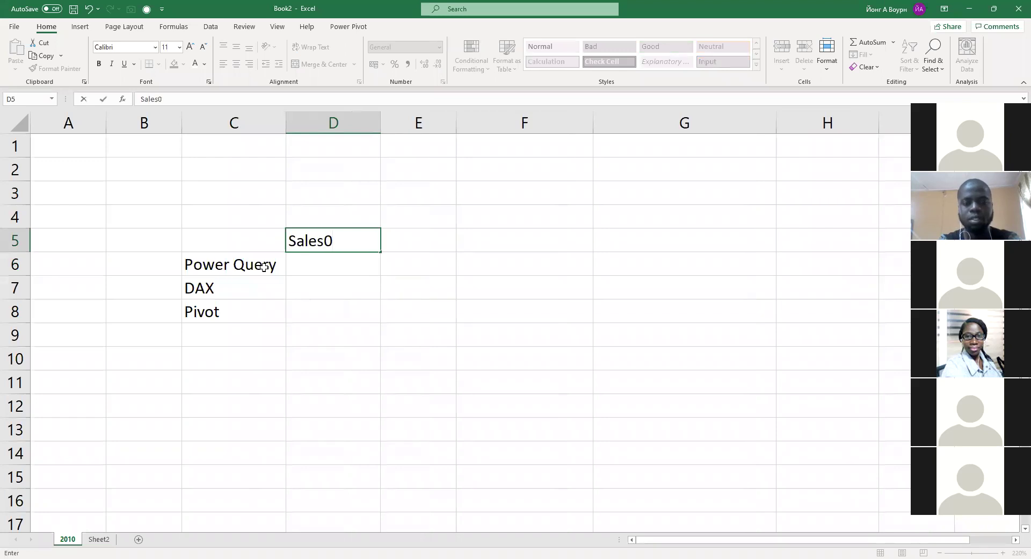
pyautogui.press('BackSpace')
pyautogui.press('Tab')
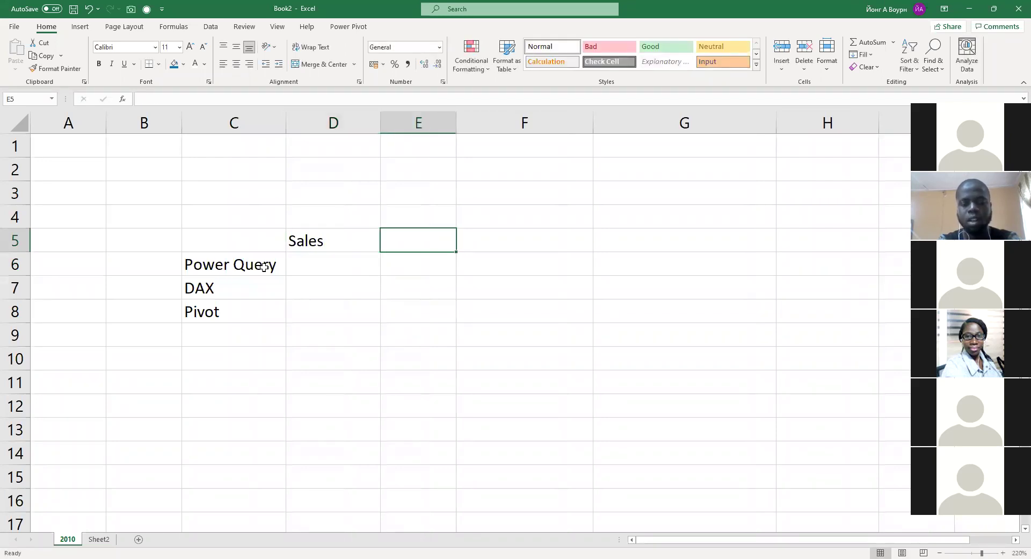
pyautogui.write('Tip')
pyautogui.press('Left')
pyautogui.press('Left')
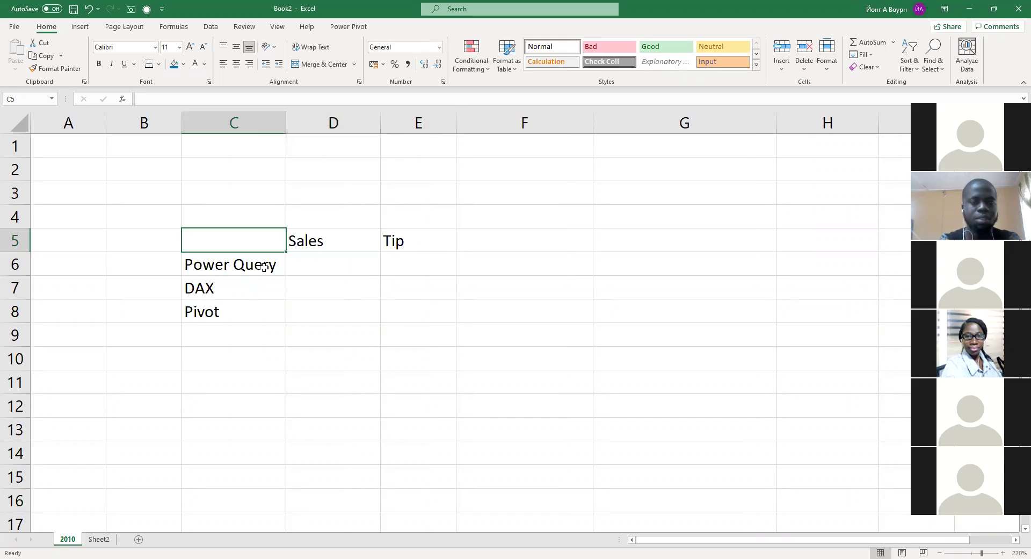
# - Fill the Power Query row with 1000 for Sales and 400 for Tip
pyautogui.press('Down')
pyautogui.press('Right')
pyautogui.write('1000')
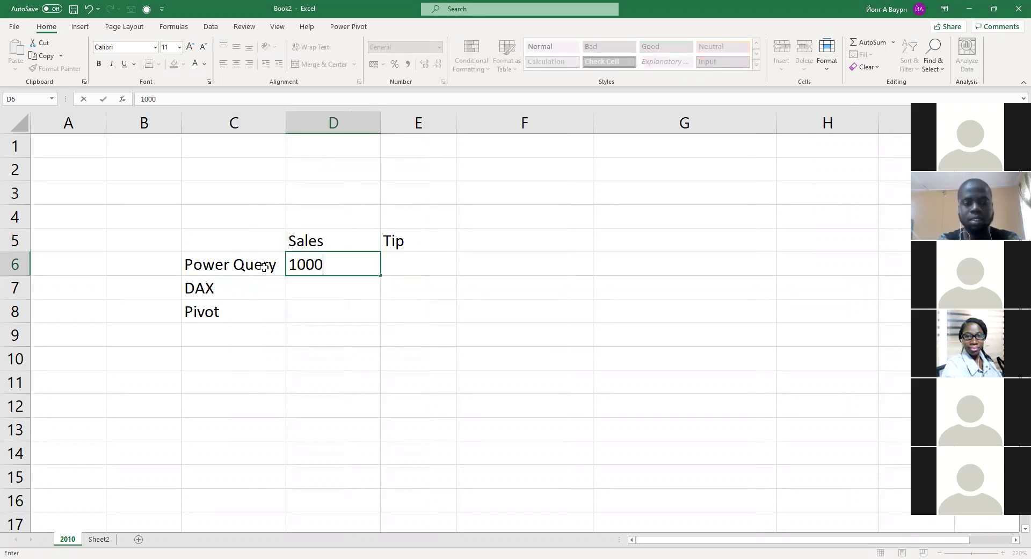
pyautogui.press('Return')
pyautogui.press('Right')
pyautogui.write('400')
pyautogui.press('Return')
# - Fill the DAX row with 2000 for Sales and 100 for Tip
pyautogui.press('Left')
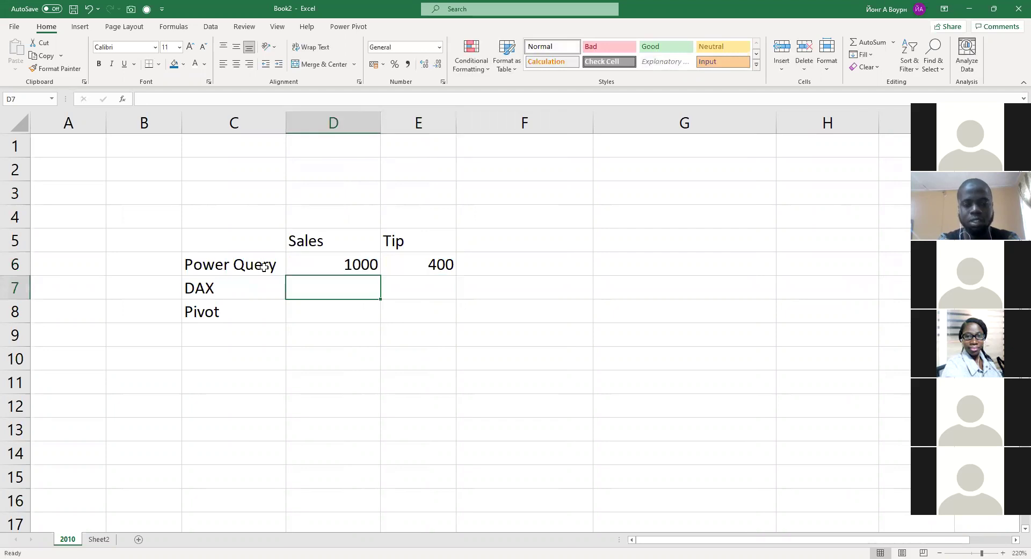
pyautogui.write('100')
pyautogui.press('BackSpace')
pyautogui.press('BackSpace')
pyautogui.press('BackSpace')
pyautogui.write('2000')
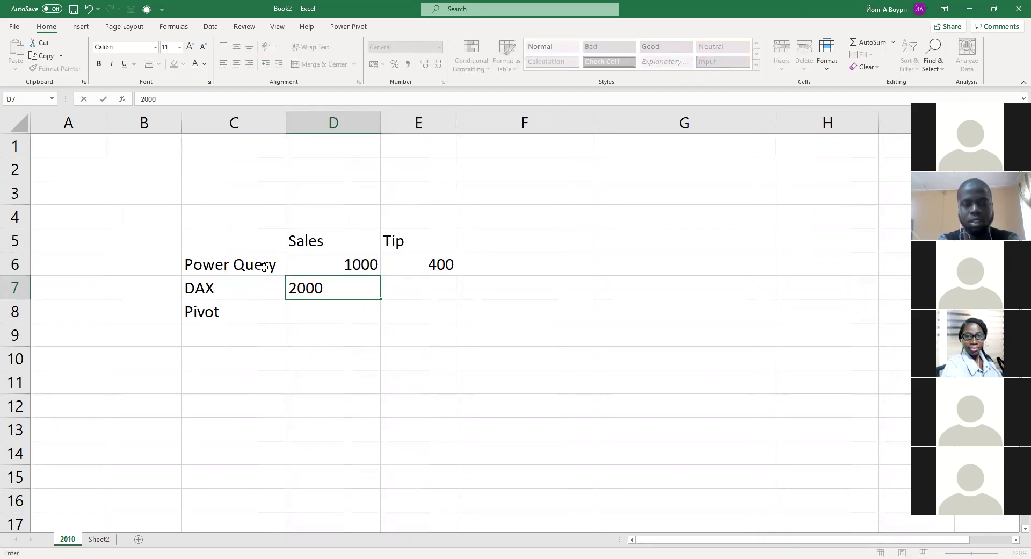
pyautogui.press('Right')
pyautogui.write('100')
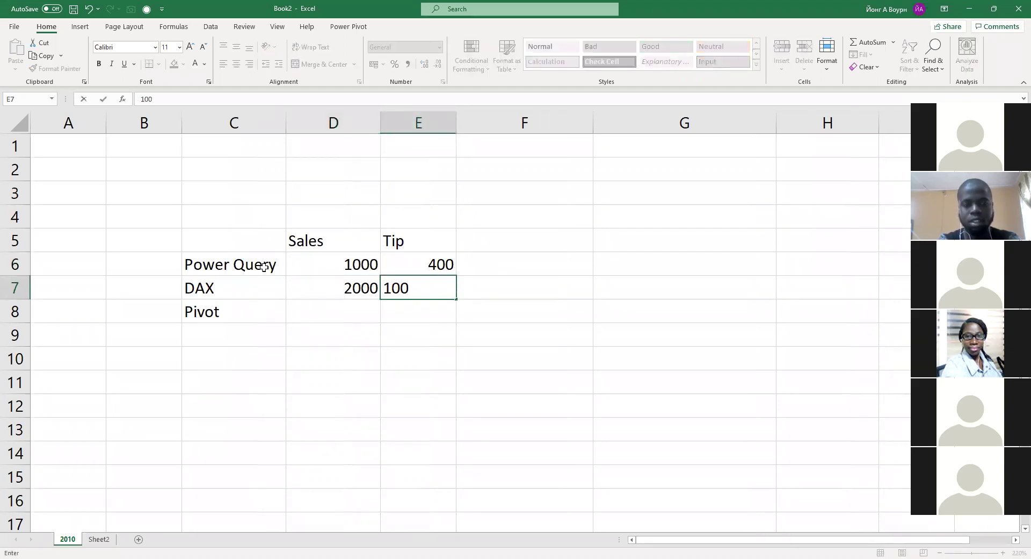
pyautogui.press('Return')
# - Fill the Pivot row with 3000 for Sales and 50 for Tip
pyautogui.press('Left')
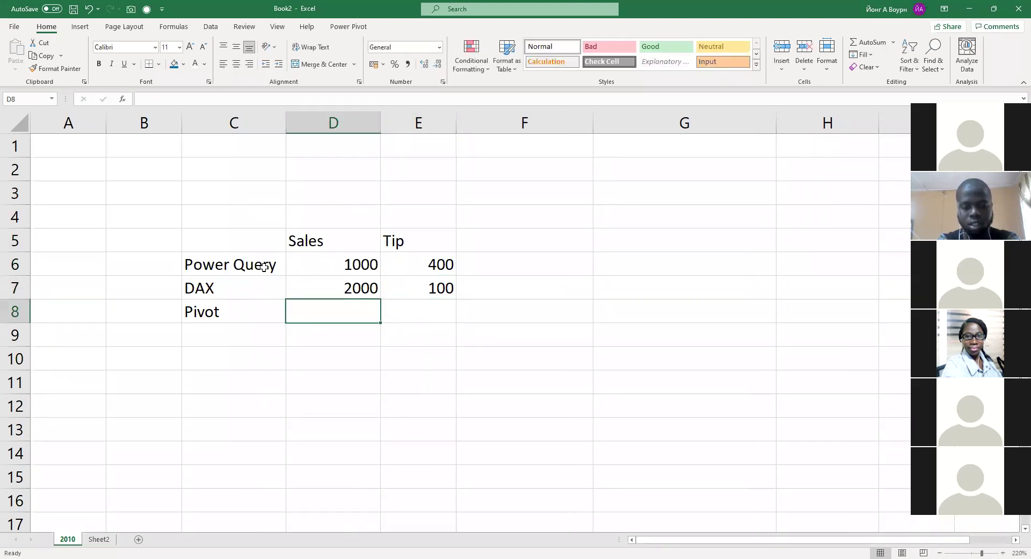
pyautogui.write('3000')
pyautogui.press('Right')
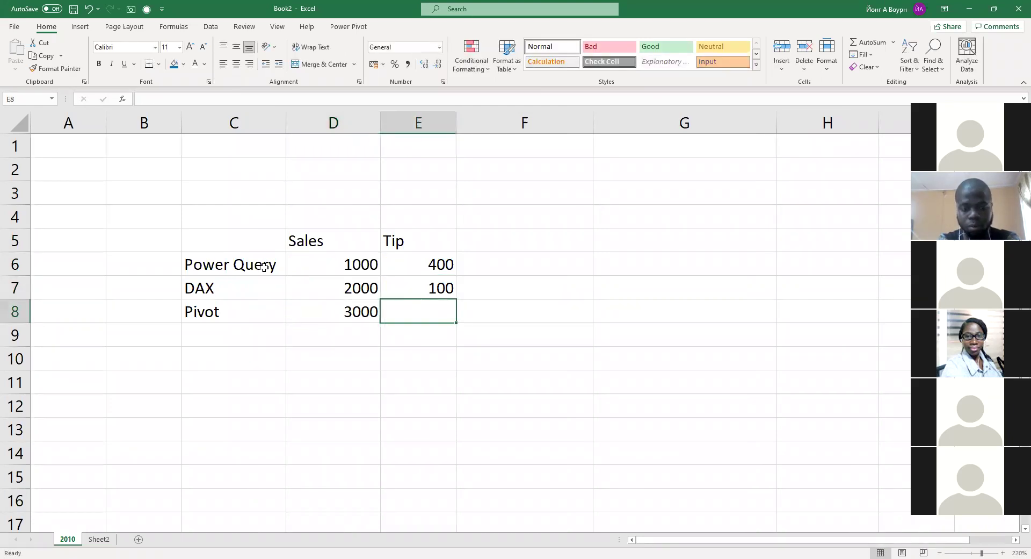
pyautogui.write('50')
pyautogui.press('Return')
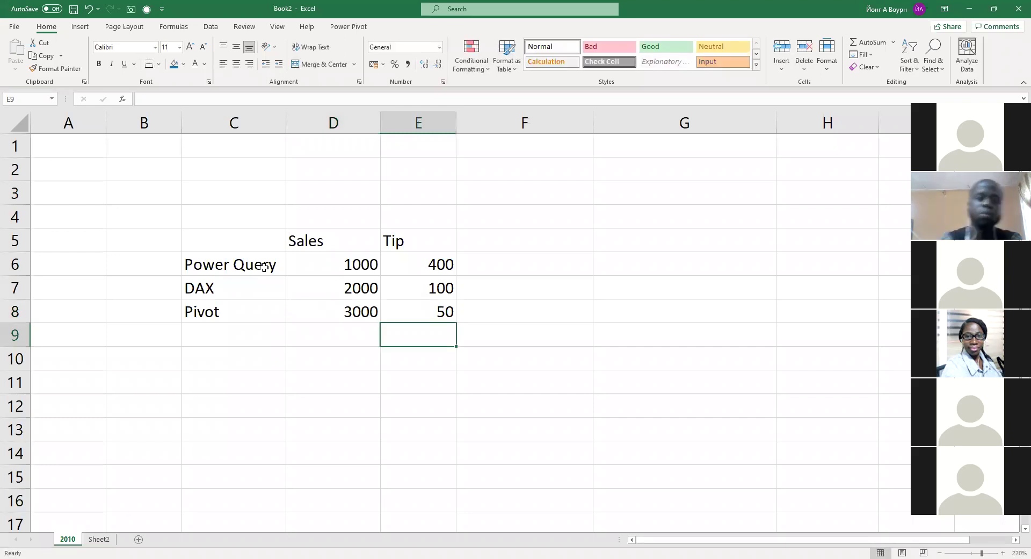
# - Make the Sales and Tip headers in D5:E5 bold and move to an empty cell below the data
pyautogui.moveTo(358, 239); pyautogui.dragTo(410, 239)
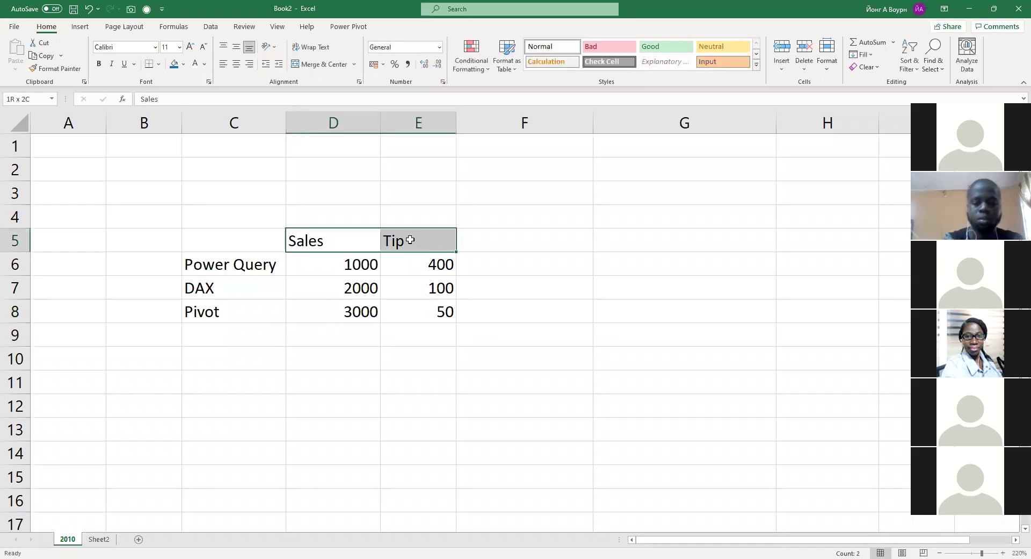
pyautogui.hotkey('ctrl', 'b')
pyautogui.press('Down')
pyautogui.press('Down')
pyautogui.press('Down')
pyautogui.press('Down')
pyautogui.press('Down')
pyautogui.press('Down')
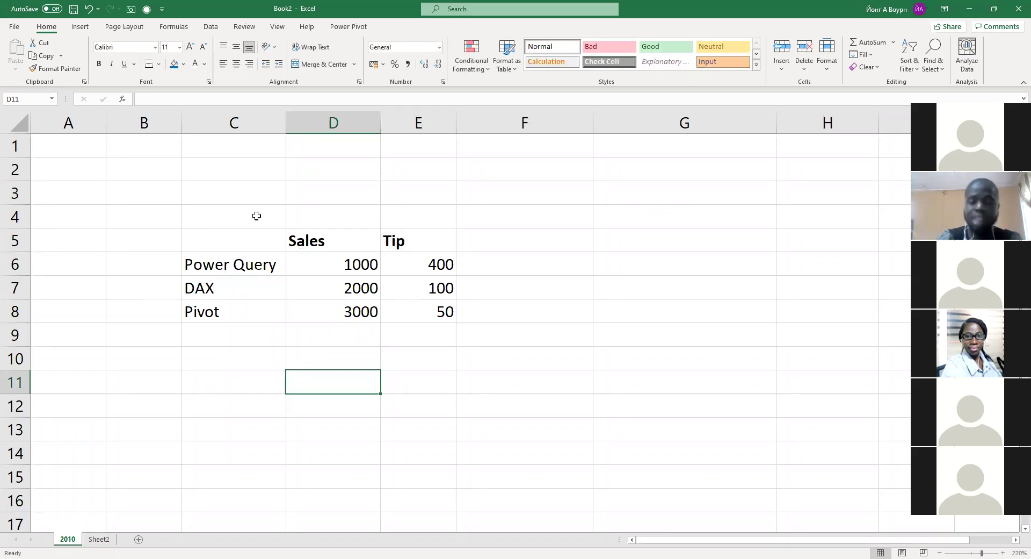
# - Highlight the example block C4:E8 and its numeric values in D6:E8 for discussion
pyautogui.moveTo(249, 221); pyautogui.dragTo(467, 285)
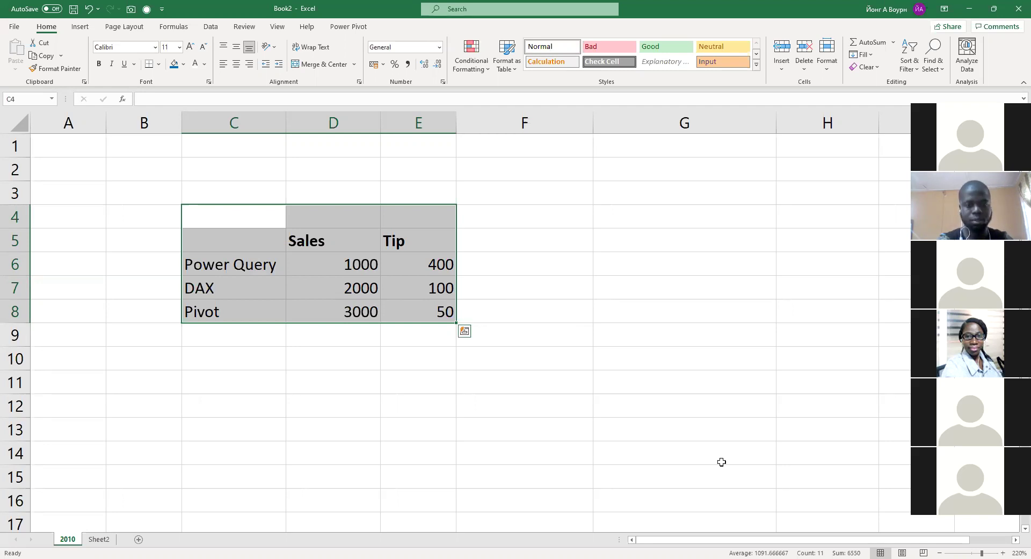
pyautogui.hotkey('alt', 'Tab')
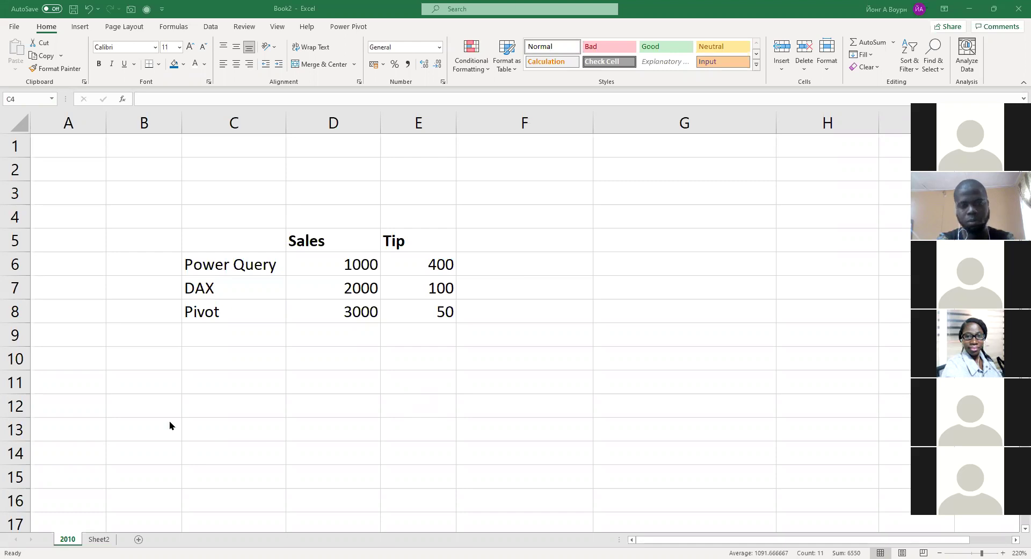
pyautogui.click(395, 294)
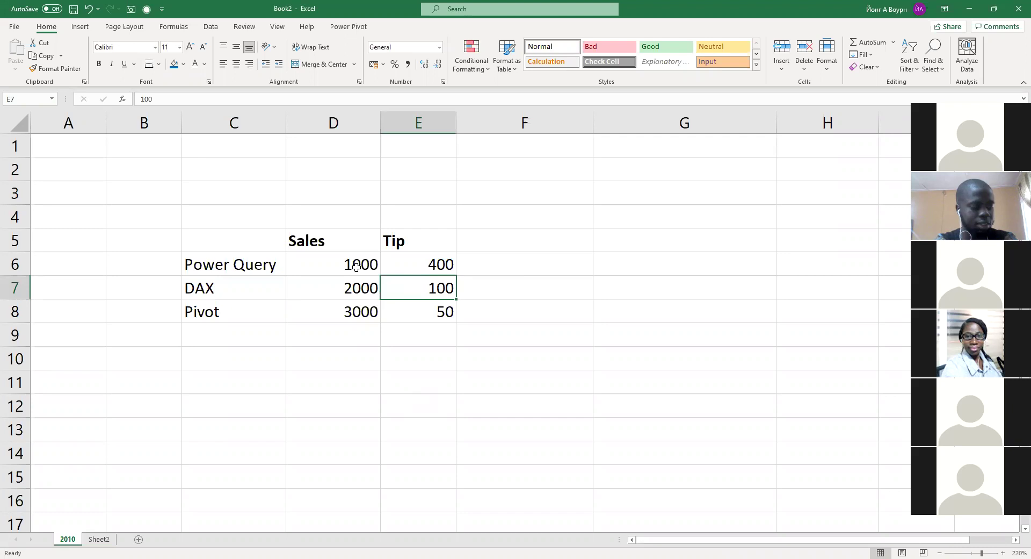
pyautogui.moveTo(357, 263); pyautogui.dragTo(414, 321)
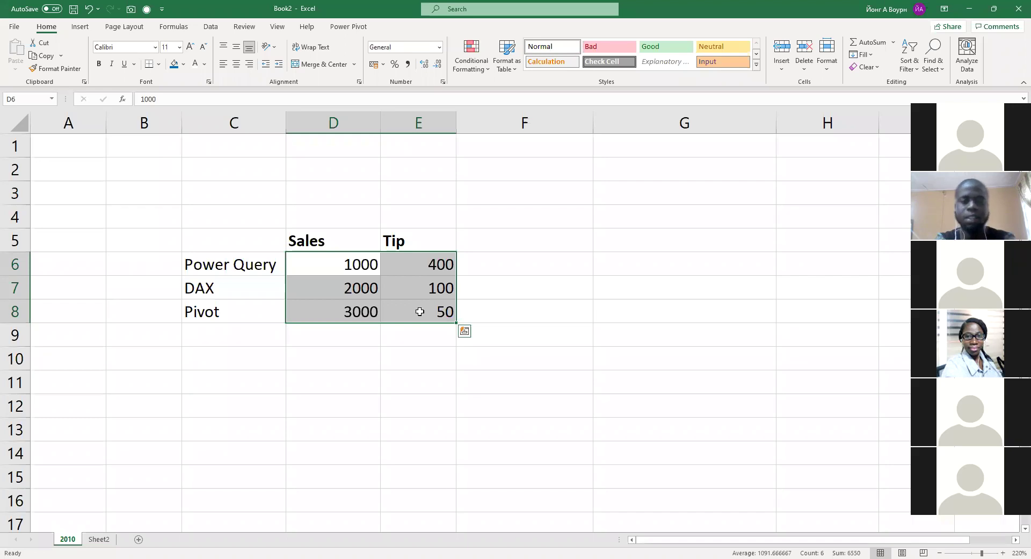
pyautogui.press('Down')
pyautogui.press('Down')
pyautogui.press('Down')
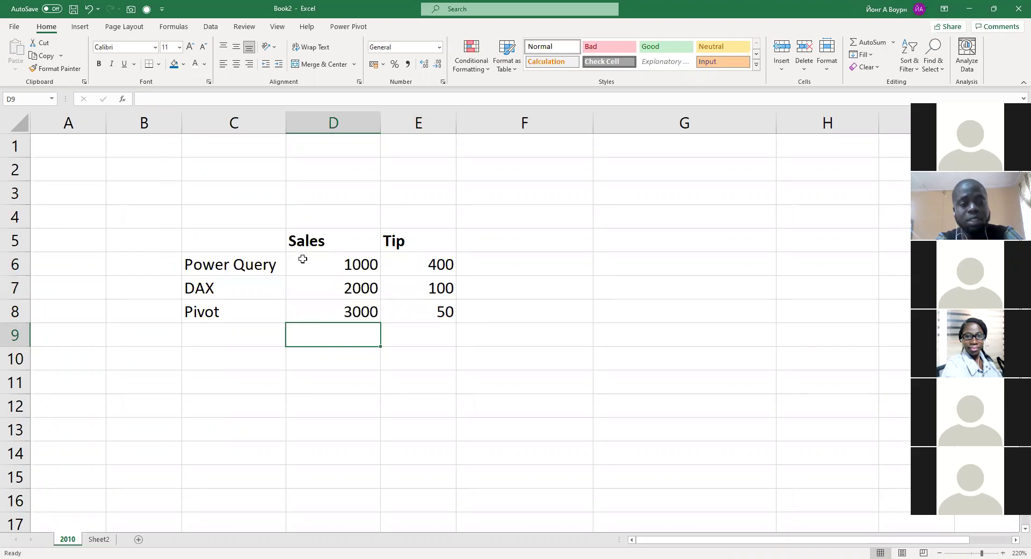
# - Highlight the whole example range C5:E8 with its headers and row labels, and clear the selection by moving to D9
pyautogui.moveTo(209, 240); pyautogui.dragTo(421, 313)
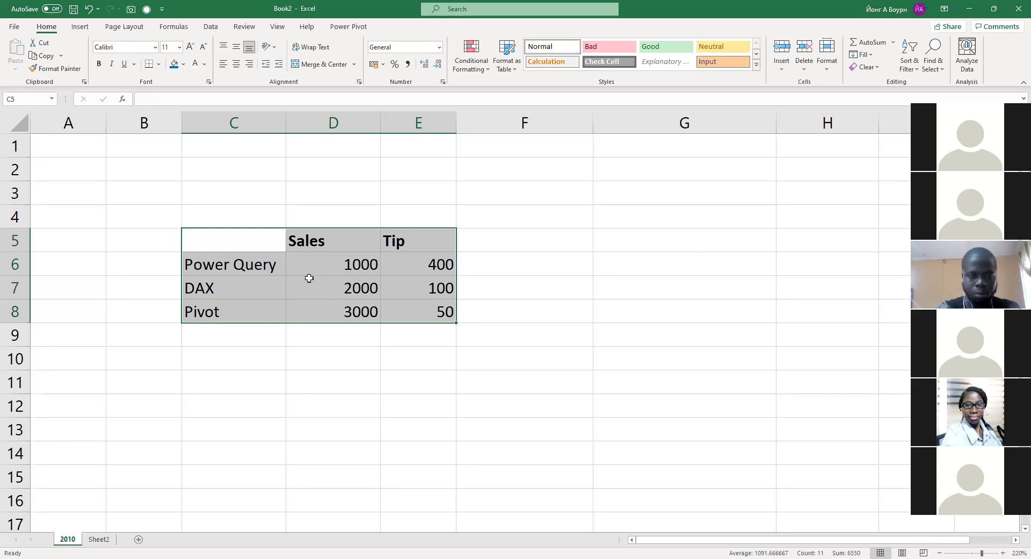
pyautogui.hotkey('ctrl', 't')
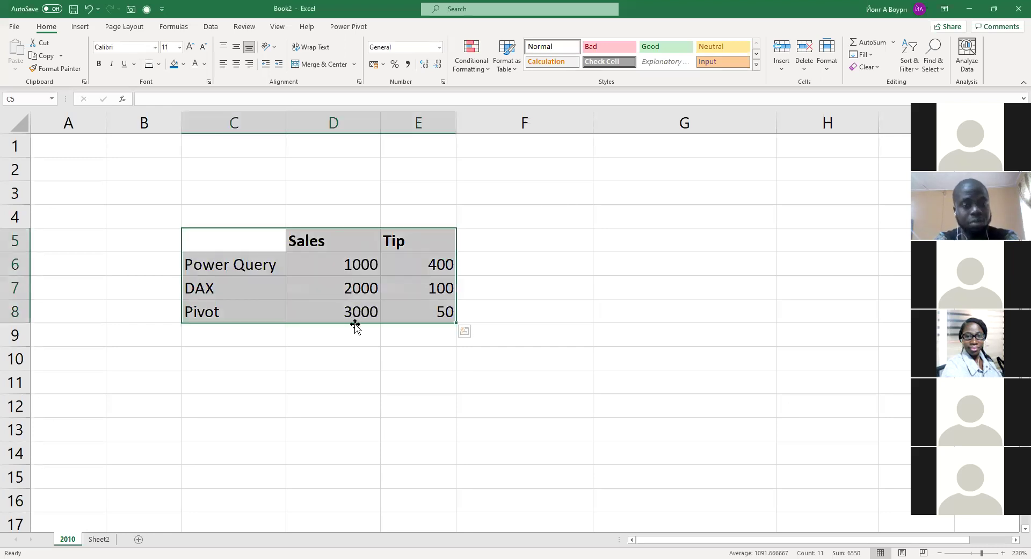
pyautogui.click(353, 329)
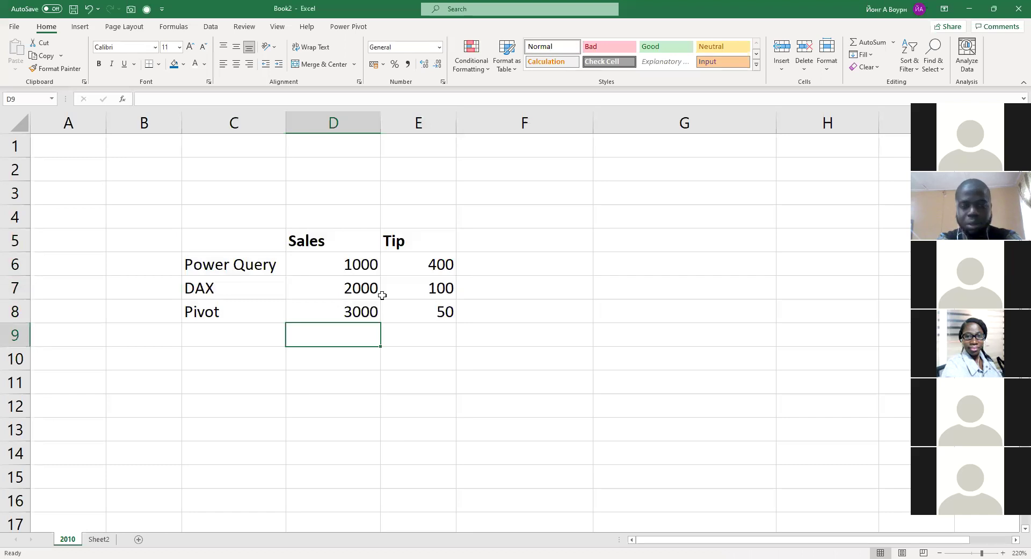
pyautogui.press('alt')
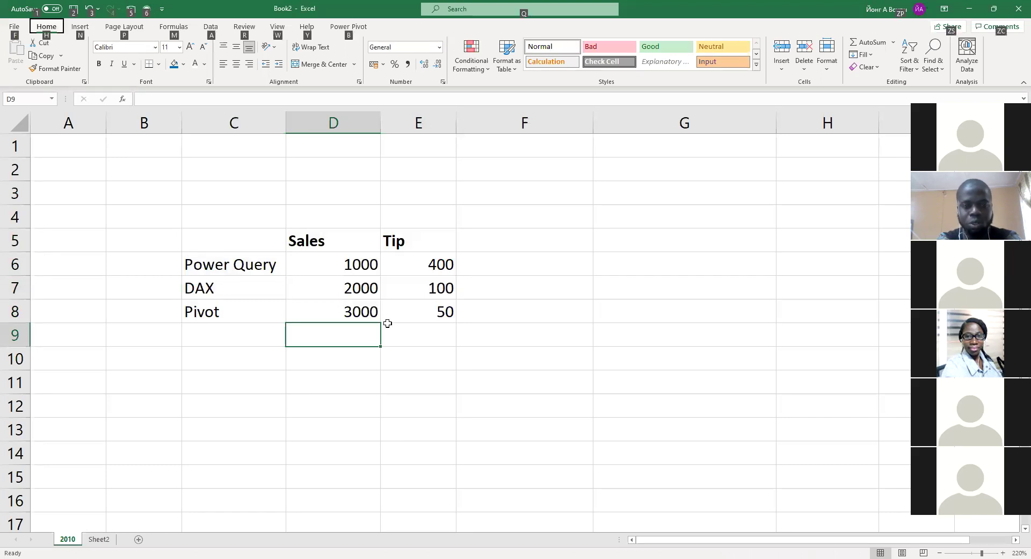
pyautogui.scroll(3, 388, 323)
pyautogui.scroll(2, 441, 268)
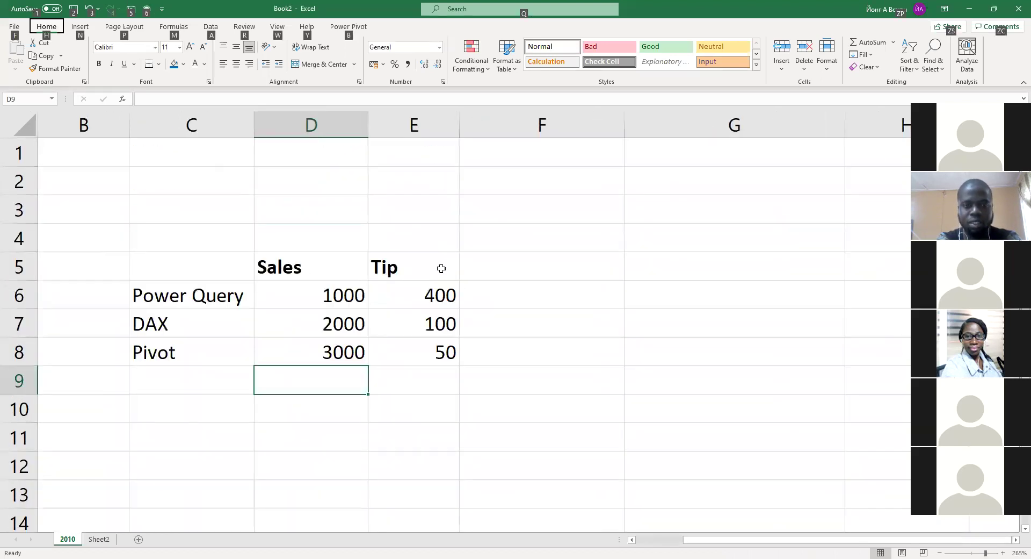
pyautogui.scroll(-1, 441, 268)
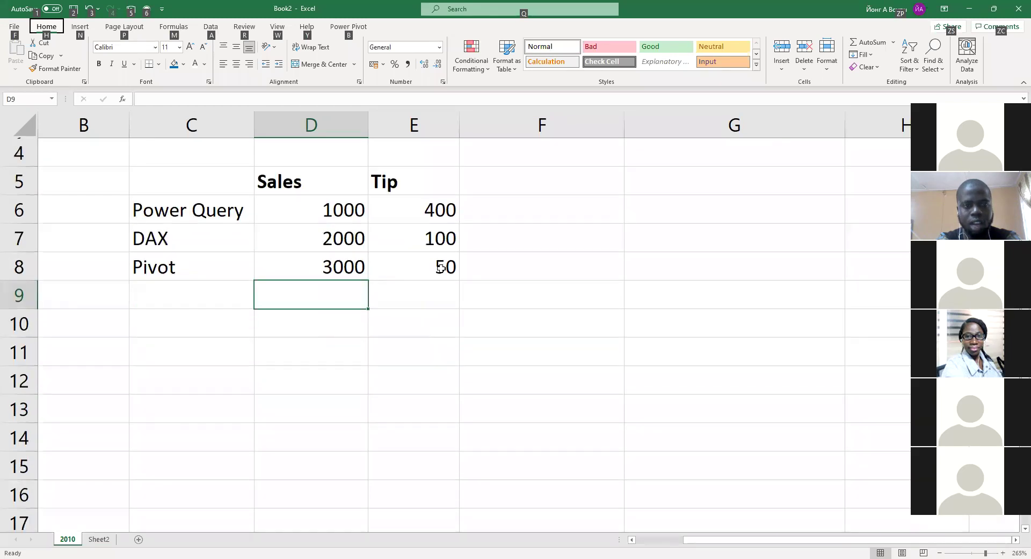
pyautogui.click(532, 218)
pyautogui.keyDown('ctrl'); pyautogui.scroll(1, 428, 255); pyautogui.keyUp('ctrl')
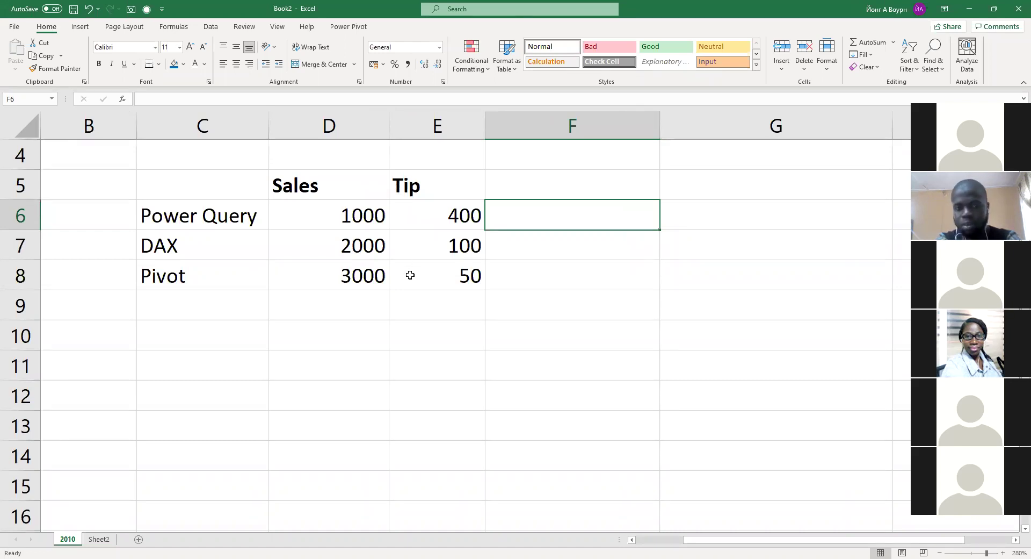
# - Check the team lists and points table in the Book1 workbook, and return to the Book2 example
pyautogui.hotkey('alt', 'Tab')
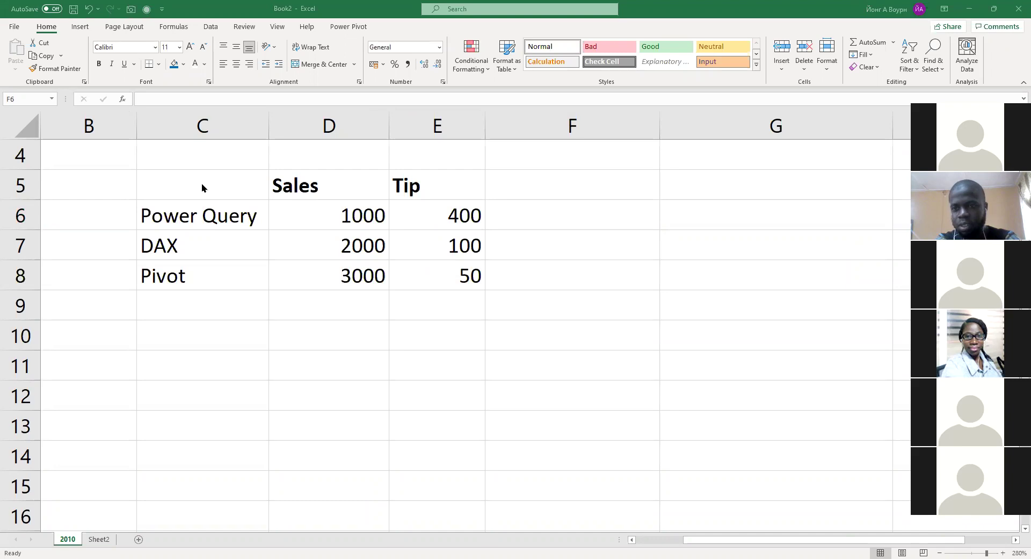
pyautogui.hotkey('alt', 'Tab')
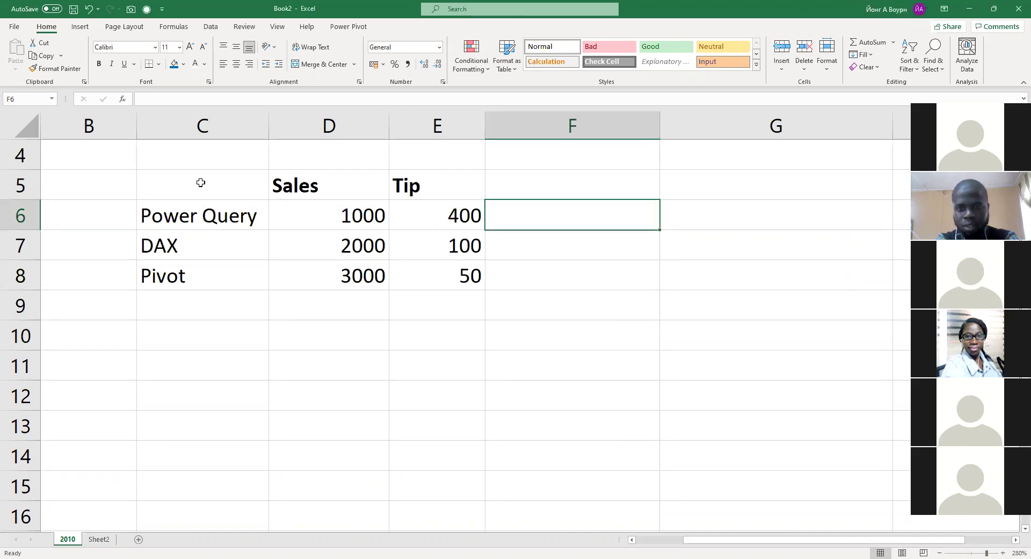
pyautogui.hotkey('alt', 'Tab')
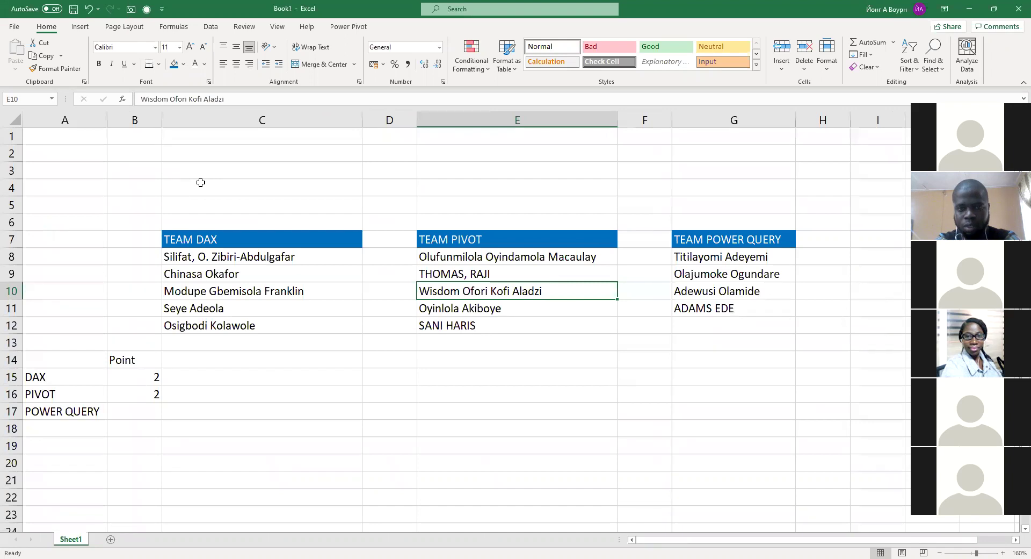
pyautogui.hotkey('alt', 'Tab')
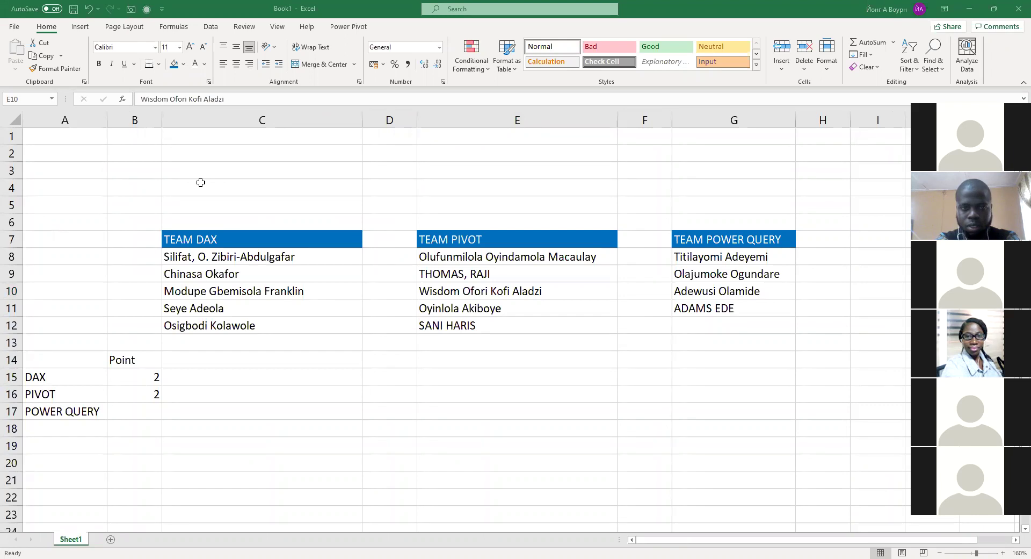
pyautogui.hotkey('alt', 'Tab')
# - Total the Sales and Tip columns in D9 and E9 with AutoSum
pyautogui.moveTo(354, 274); pyautogui.dragTo(355, 275)
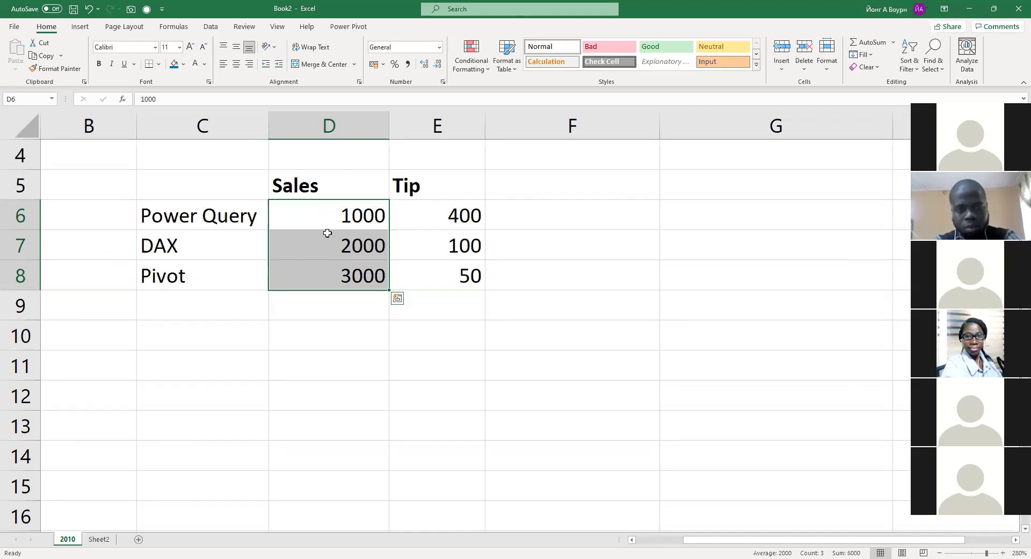
pyautogui.hotkey('shift', 'Down')
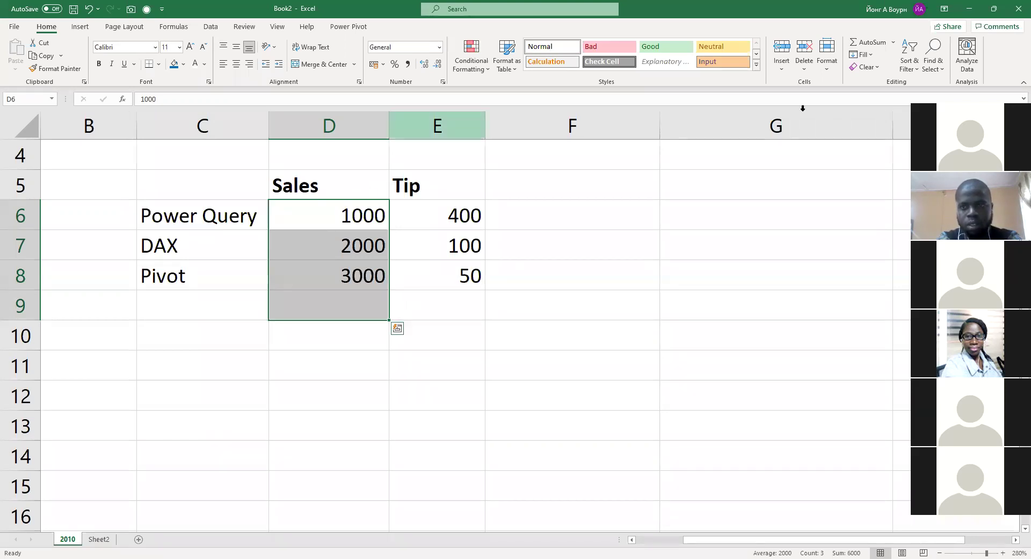
pyautogui.click(878, 44)
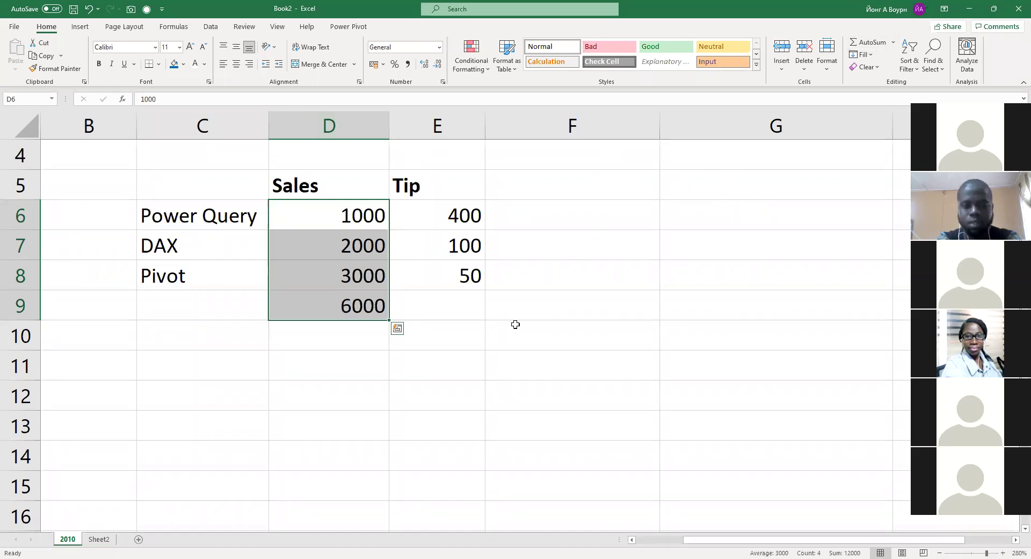
pyautogui.moveTo(463, 218); pyautogui.dragTo(478, 315)
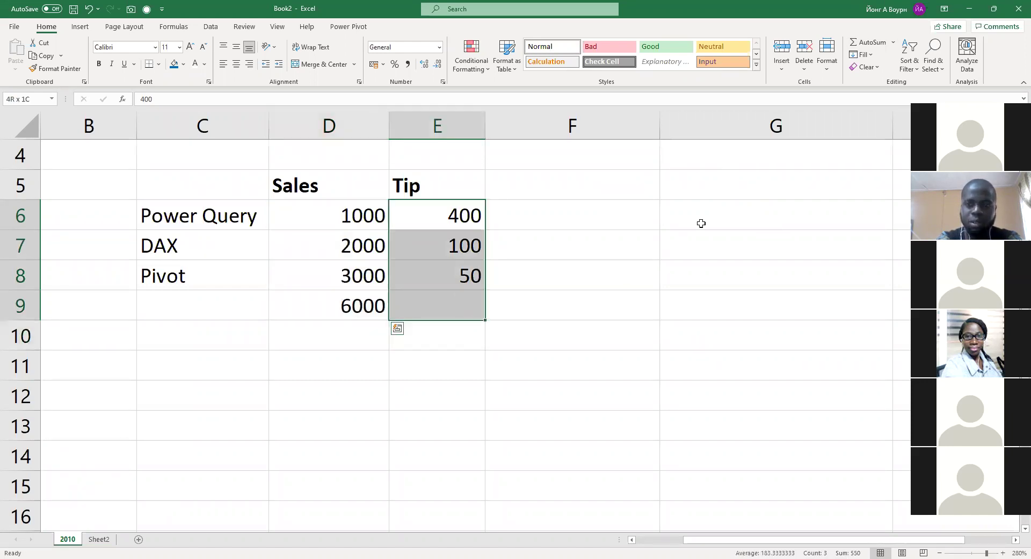
pyautogui.click(877, 43)
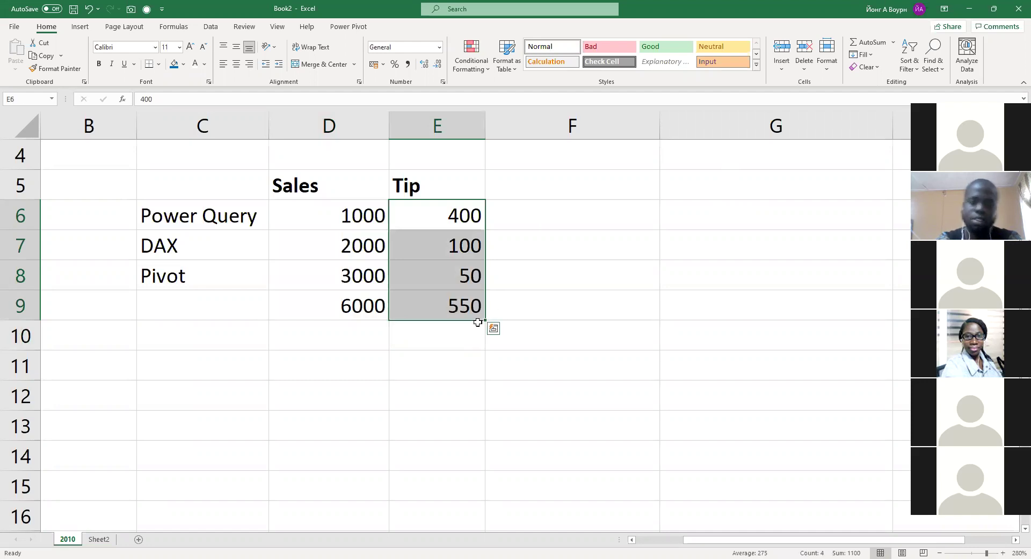
# - Add a bold Total header in F5 beside Tip, highlighting the Power Query values in D6:E6 for explanation
pyautogui.click(530, 184)
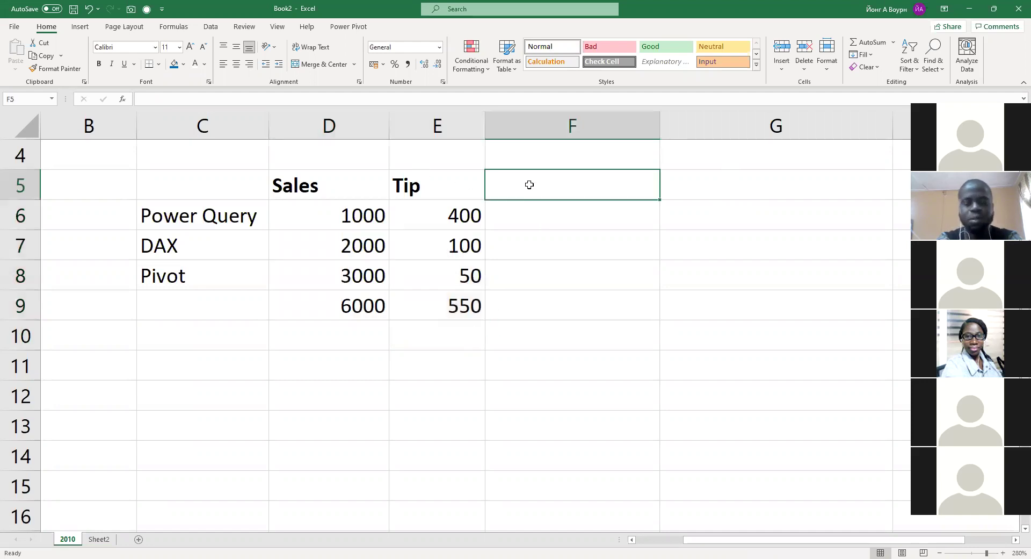
pyautogui.write('Total')
pyautogui.press('Return')
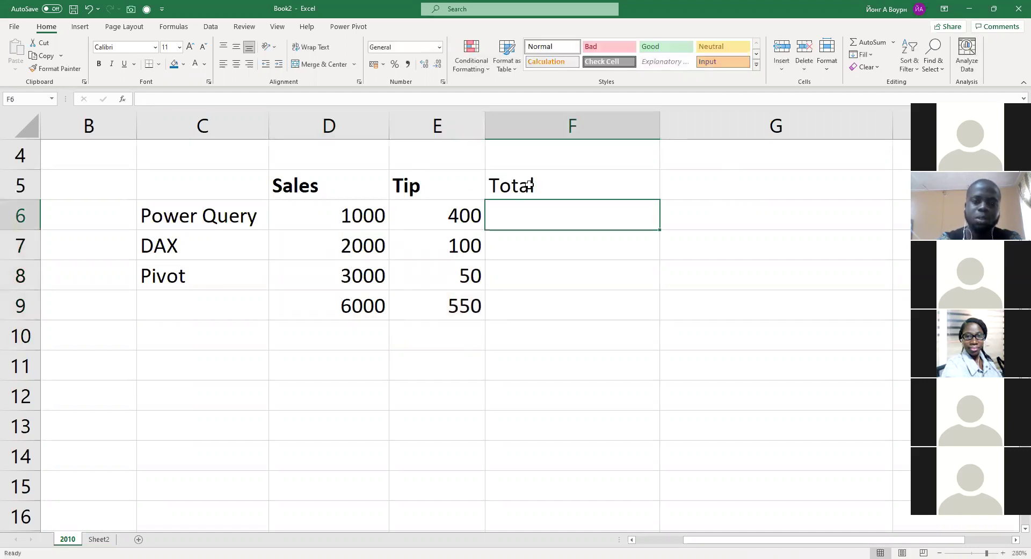
pyautogui.moveTo(357, 211); pyautogui.dragTo(454, 220)
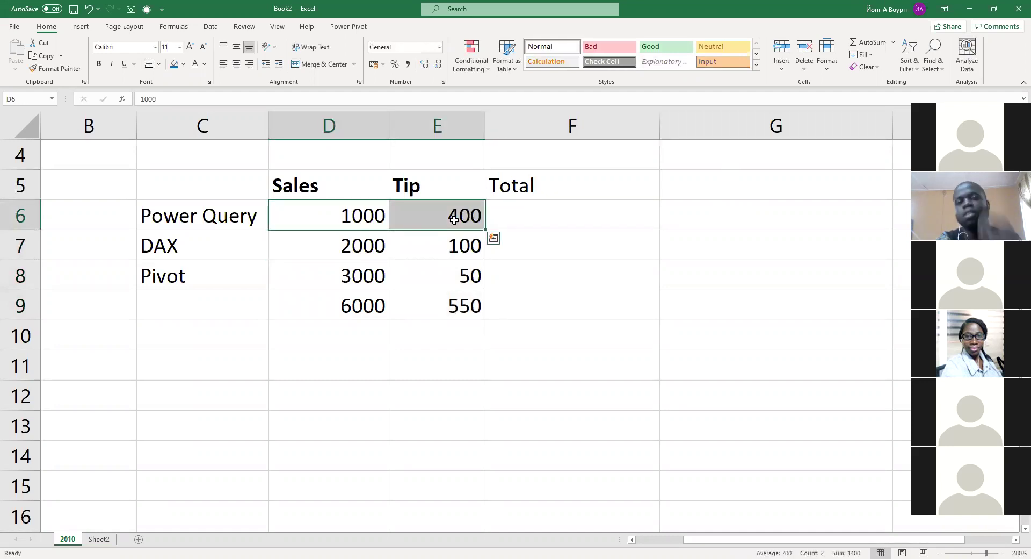
pyautogui.click(544, 185)
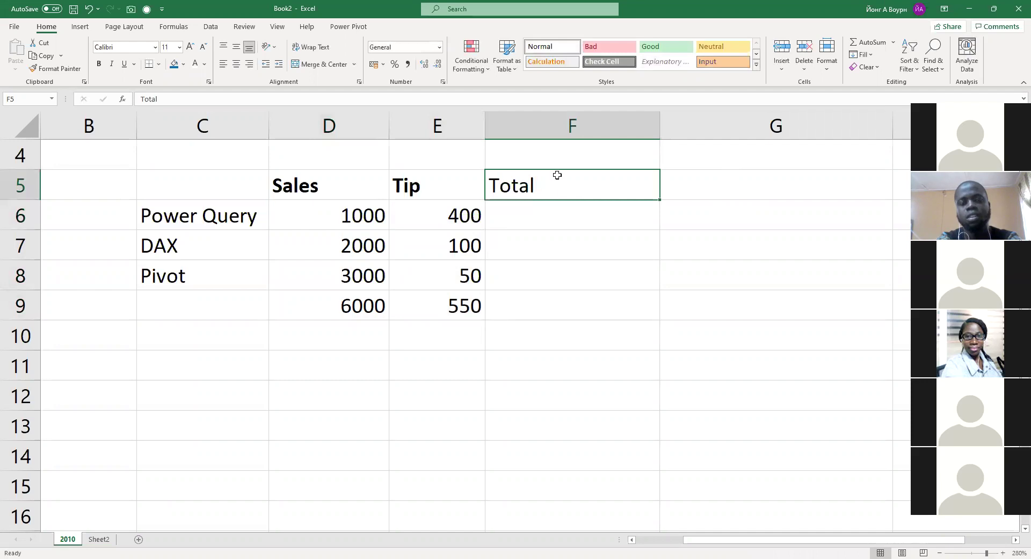
pyautogui.hotkey('ctrl', 'b')
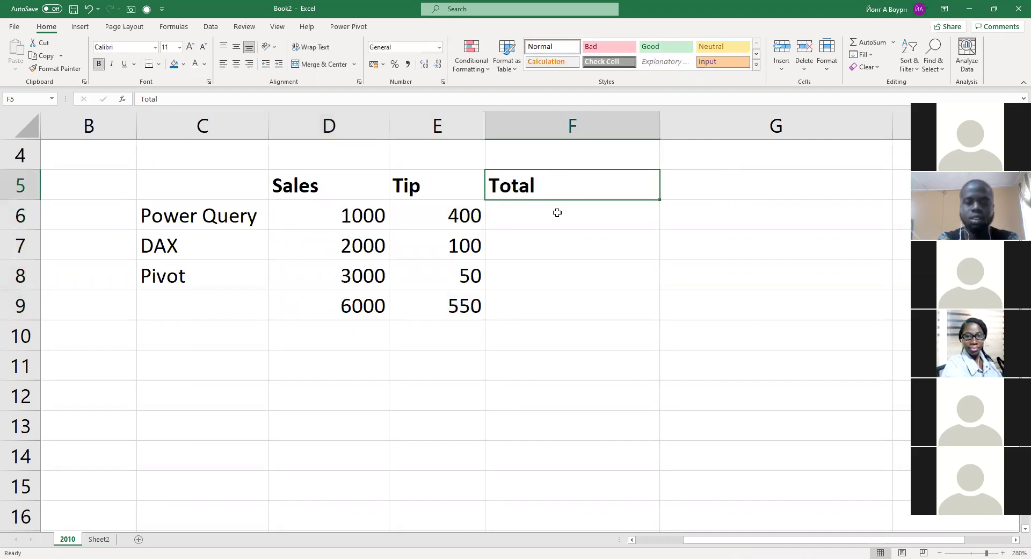
# - Add the Power Query row's Sales and Tip in F6 with the formula =D6+E6
pyautogui.click(557, 211)
pyautogui.write('=')
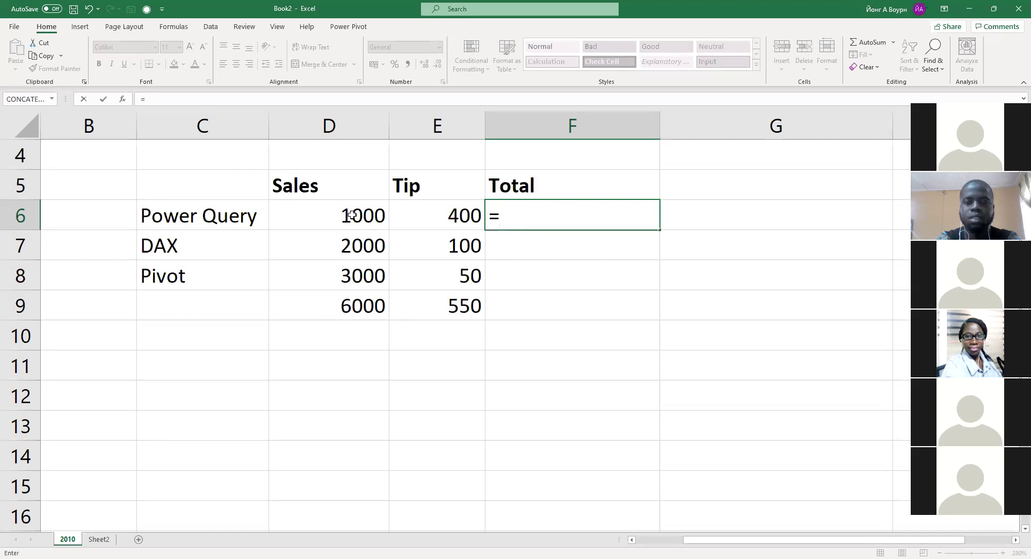
pyautogui.click(383, 216)
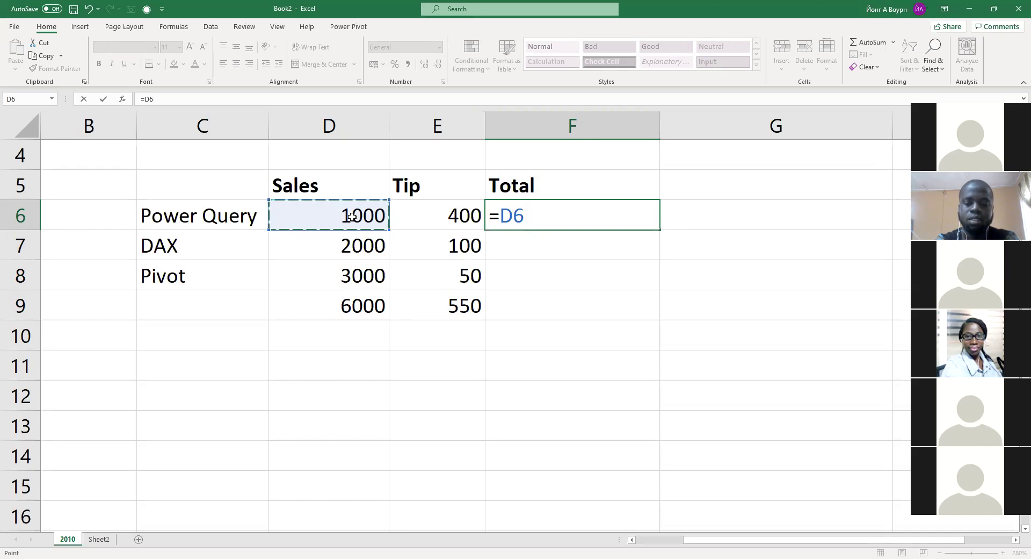
pyautogui.write('+')
pyautogui.press('BackSpace')
pyautogui.write('+')
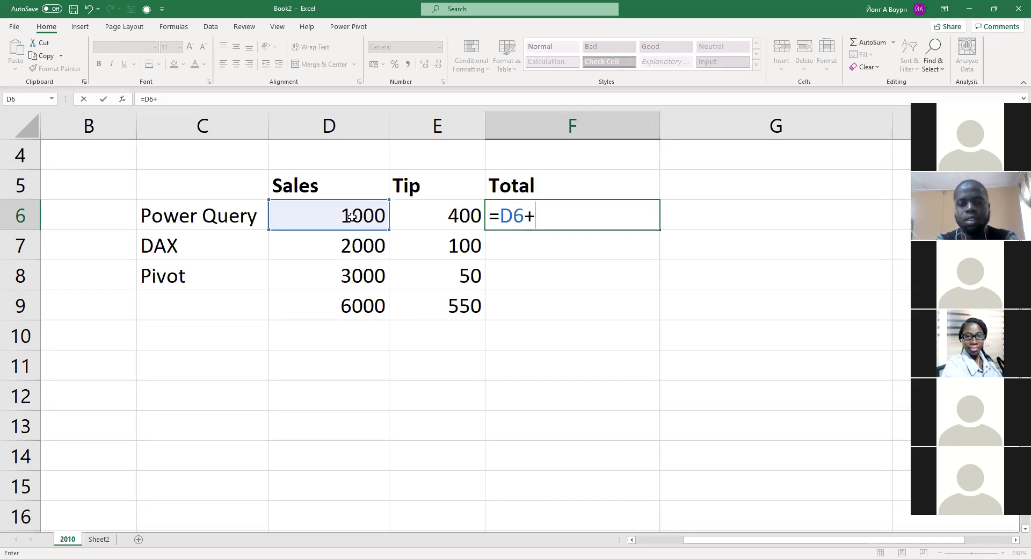
pyautogui.click(467, 216)
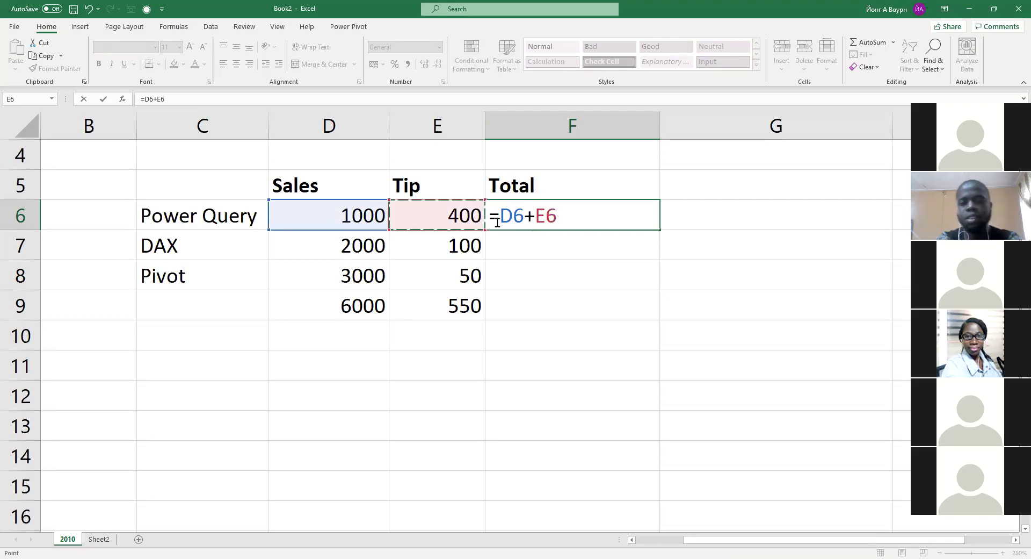
pyautogui.press('Return')
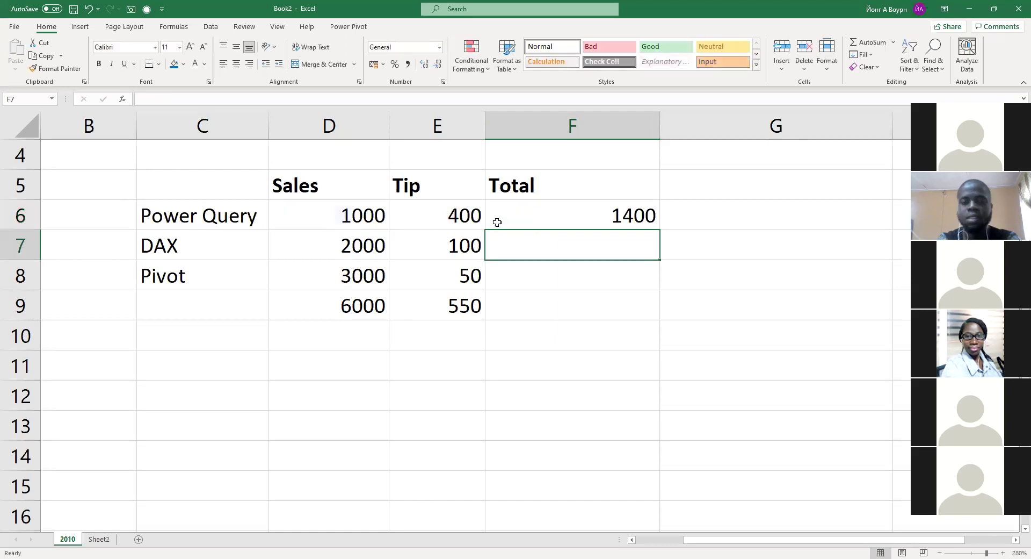
# - Delete the column totals in D9:E9 and the row total formula in F6
pyautogui.click(584, 219)
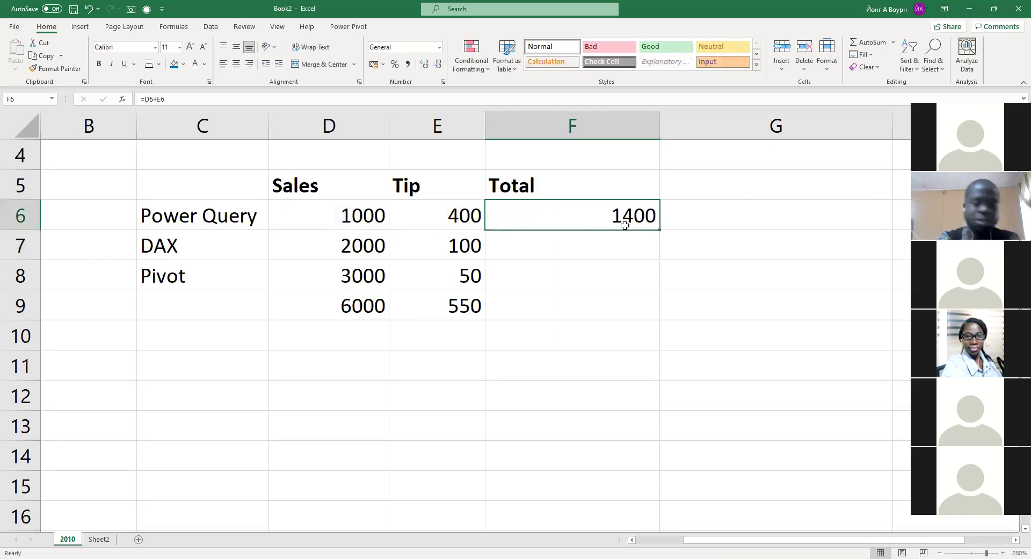
pyautogui.click(355, 303)
pyautogui.keyDown('shift'); pyautogui.click(456, 310); pyautogui.keyUp('shift')
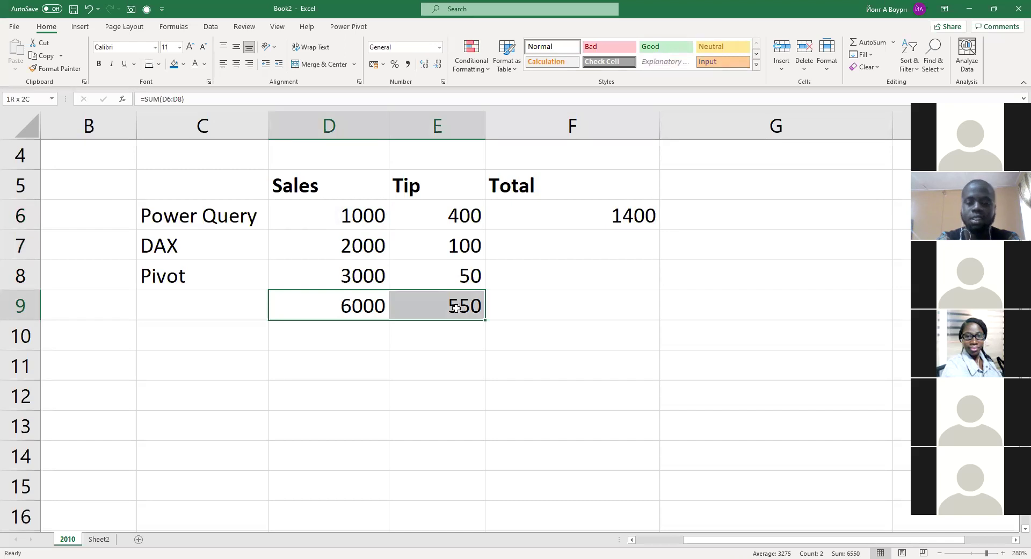
pyautogui.press('Delete')
pyautogui.click(650, 215)
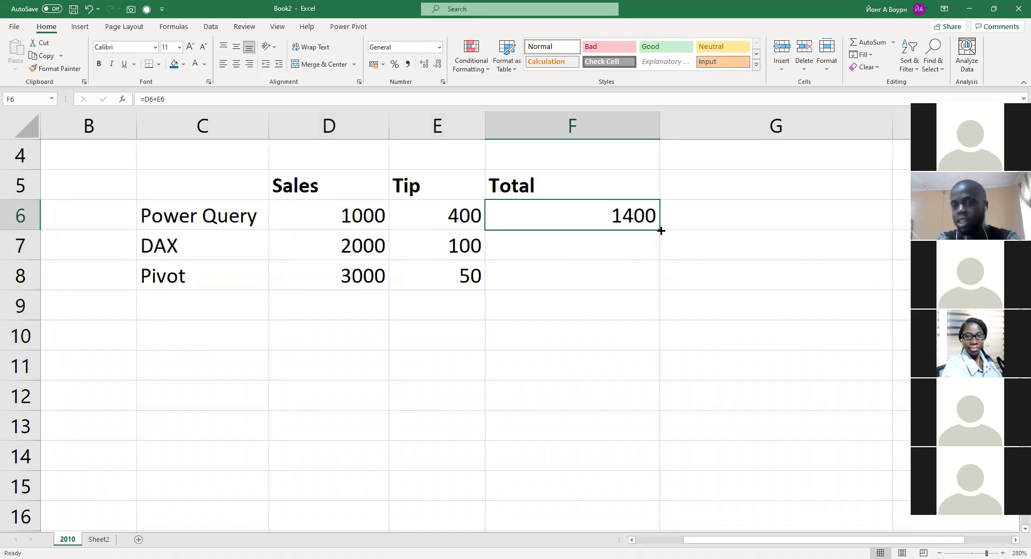
pyautogui.press('Delete')
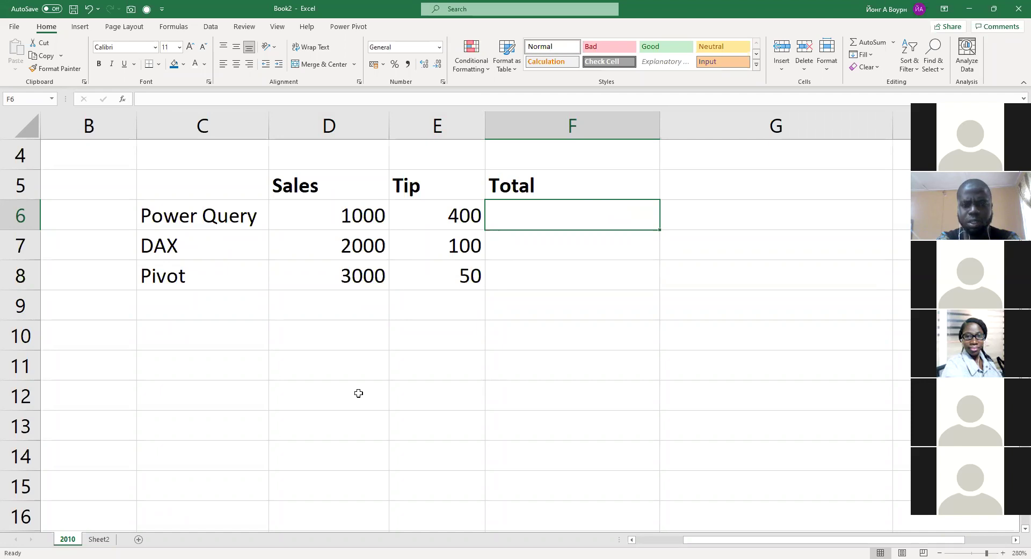
# - Total the Sales column in D9 with the formula =SUM(D6:D8)
pyautogui.hotkey('alt', 'Tab')
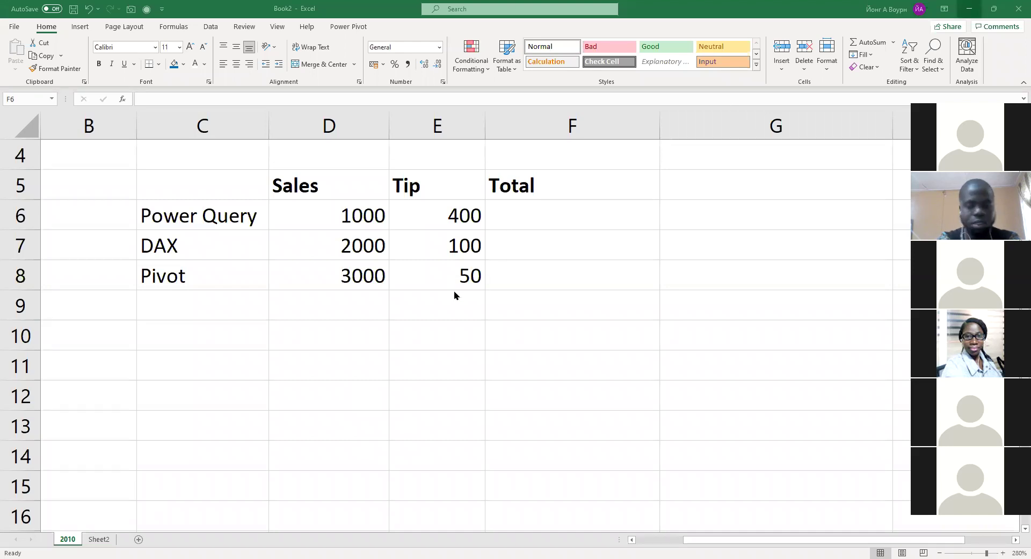
pyautogui.click(376, 305)
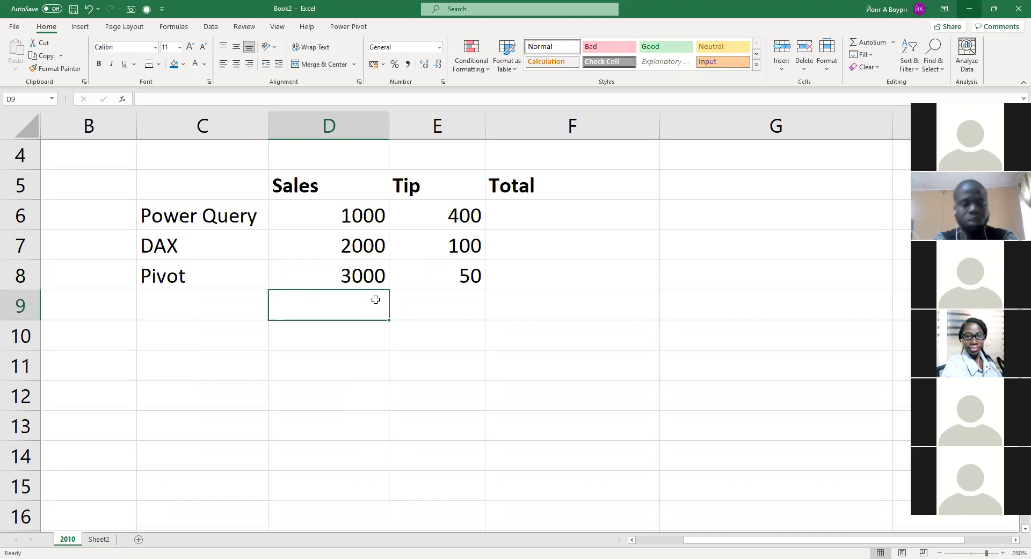
pyautogui.write('=')
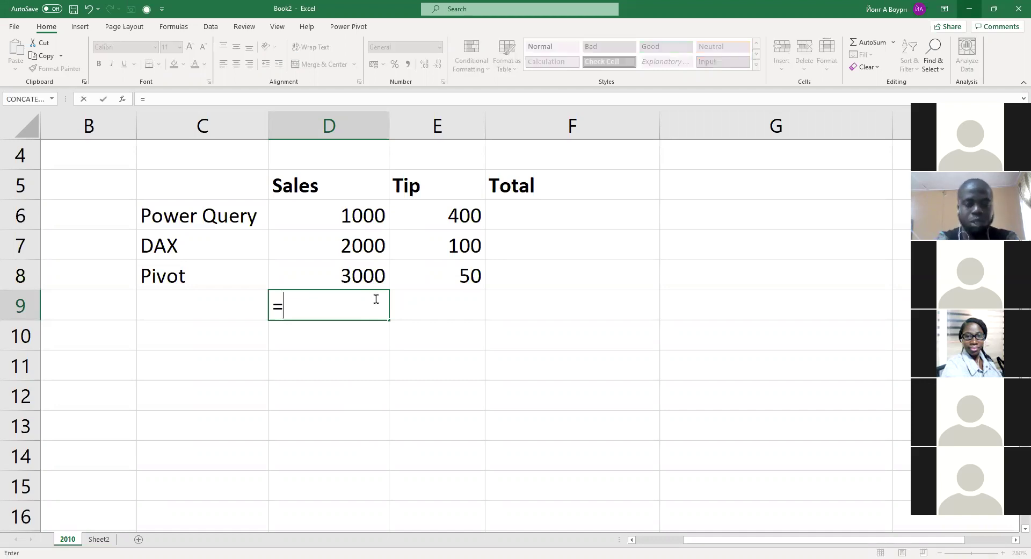
pyautogui.write('SUM')
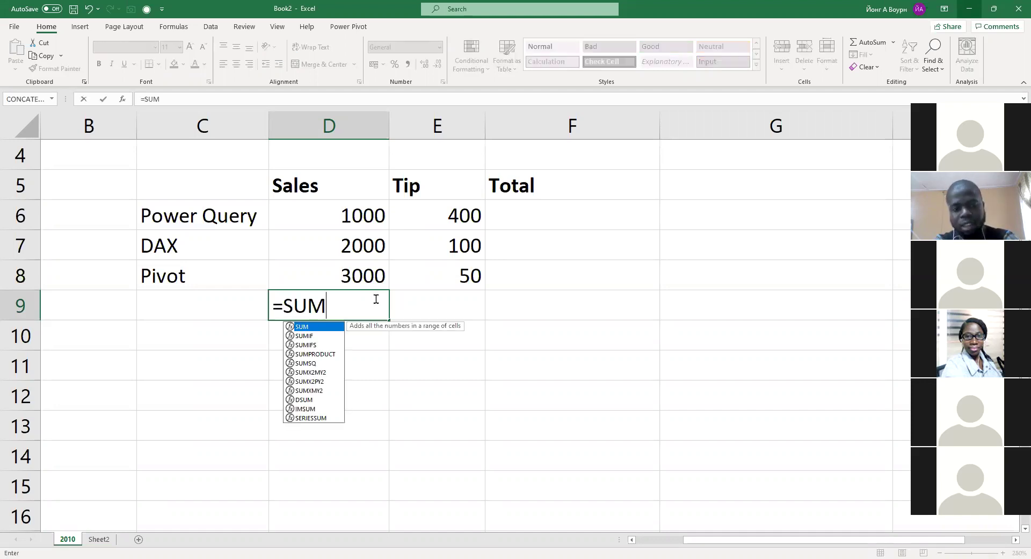
pyautogui.write('(')
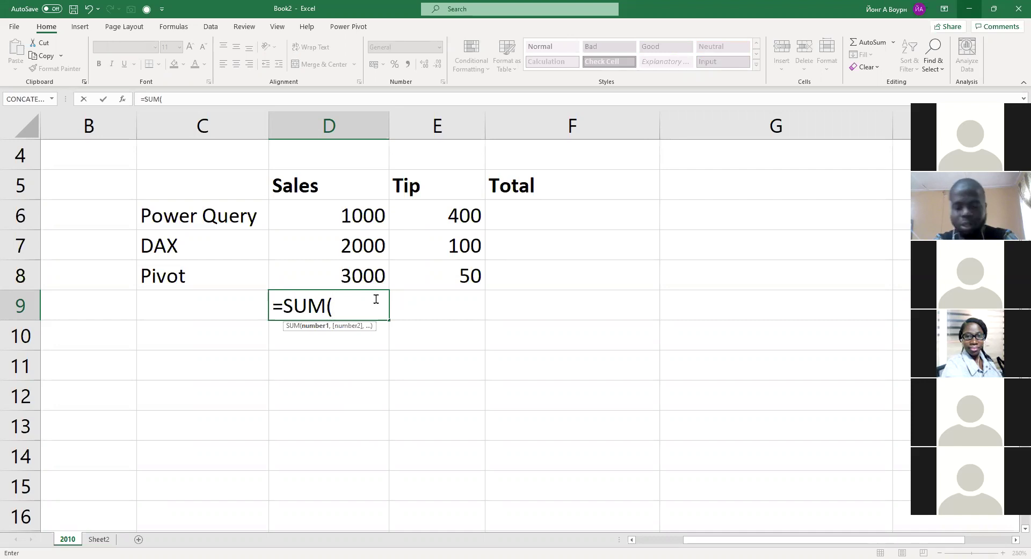
pyautogui.press('Up')
pyautogui.press('Up')
pyautogui.press('Up')
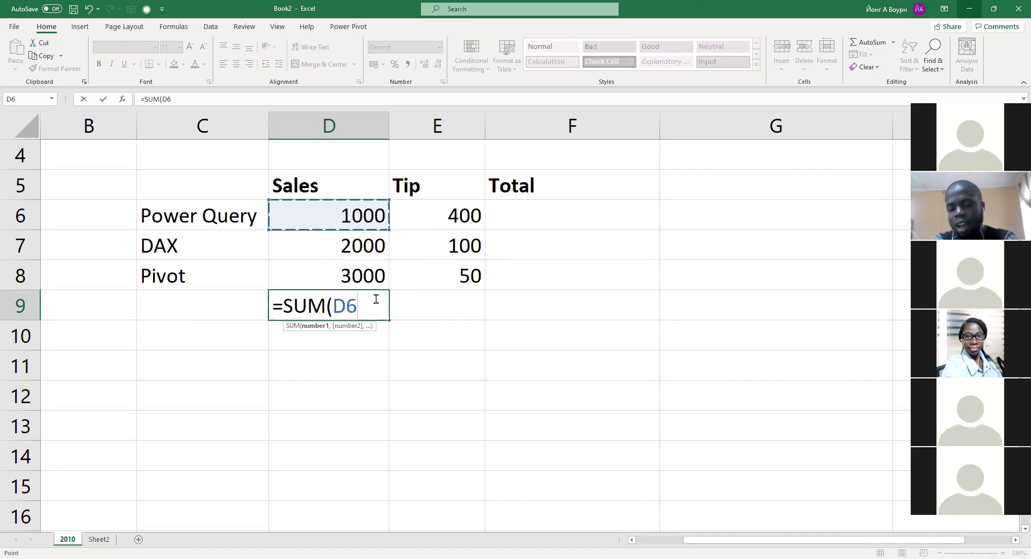
pyautogui.hotkey('shift', 'Down')
pyautogui.hotkey('shift', 'Down')
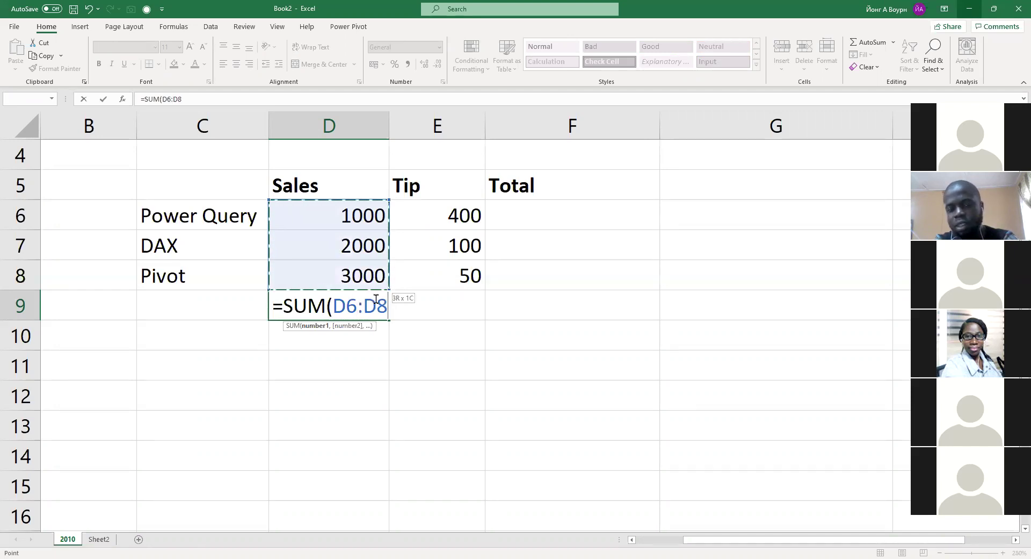
pyautogui.write(')')
pyautogui.press('Return')
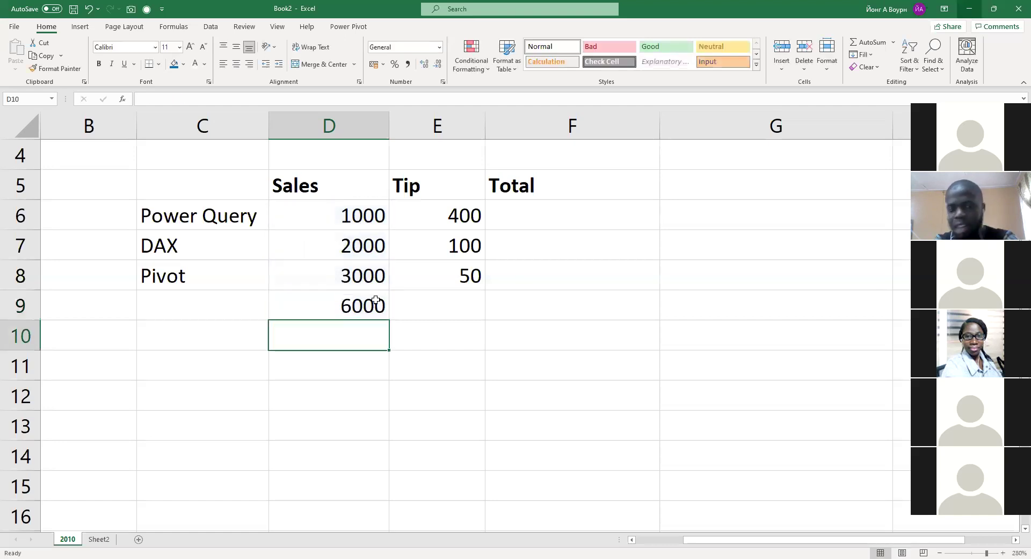
# - Add a bold Total label in C9 below Pivot for the totals row
pyautogui.press('Left')
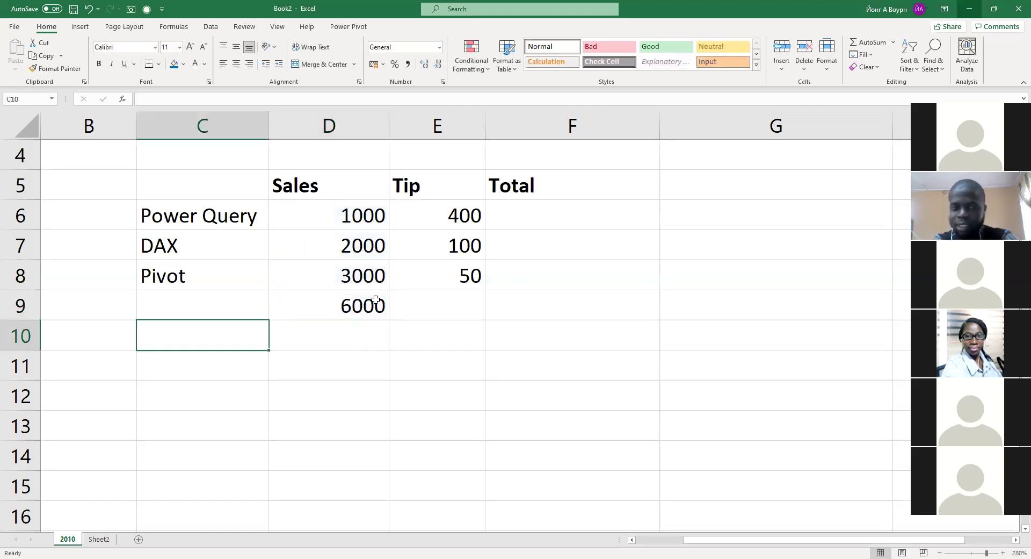
pyautogui.press('Up')
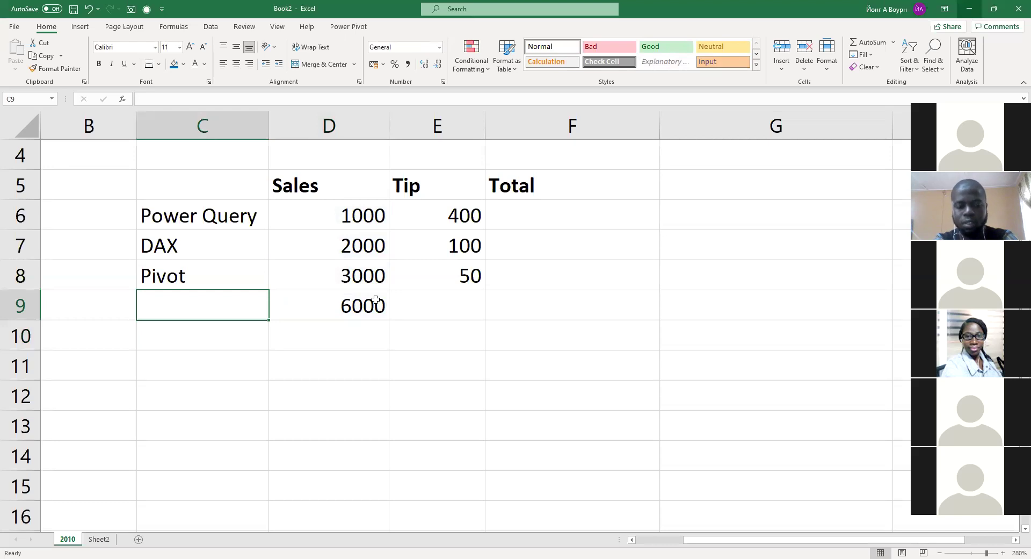
pyautogui.write('Toal')
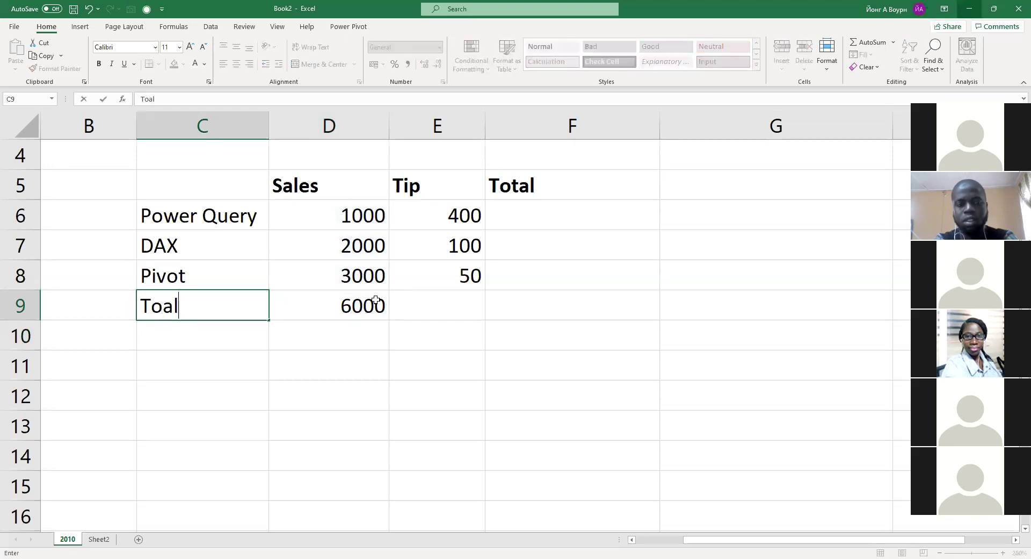
pyautogui.press('BackSpace')
pyautogui.write('tal')
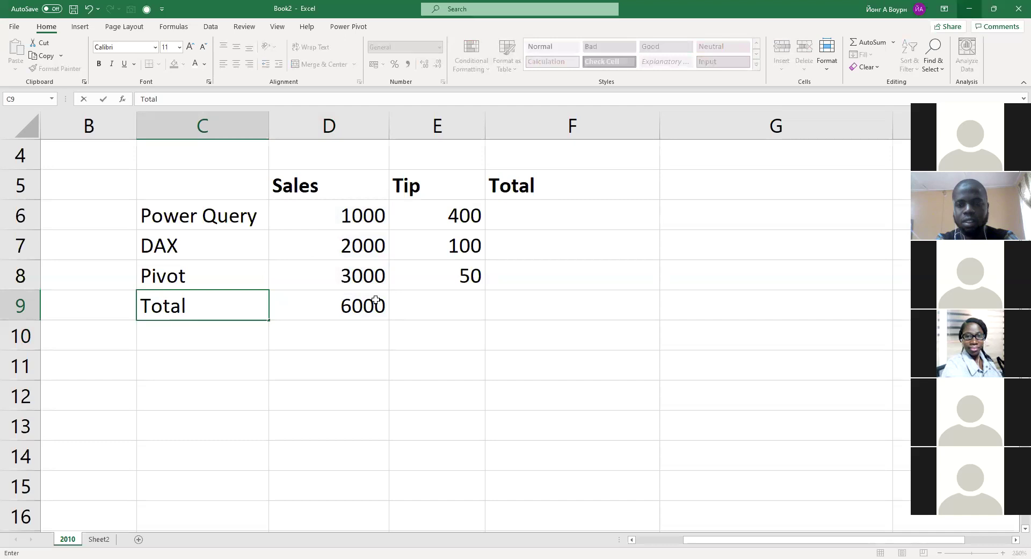
pyautogui.press('Return')
pyautogui.press('Up')
pyautogui.hotkey('ctrl', 'b')
# - Start re-entering the Sales total in D9 with a SUM function, up to its opening parenthesis
pyautogui.click(376, 300)
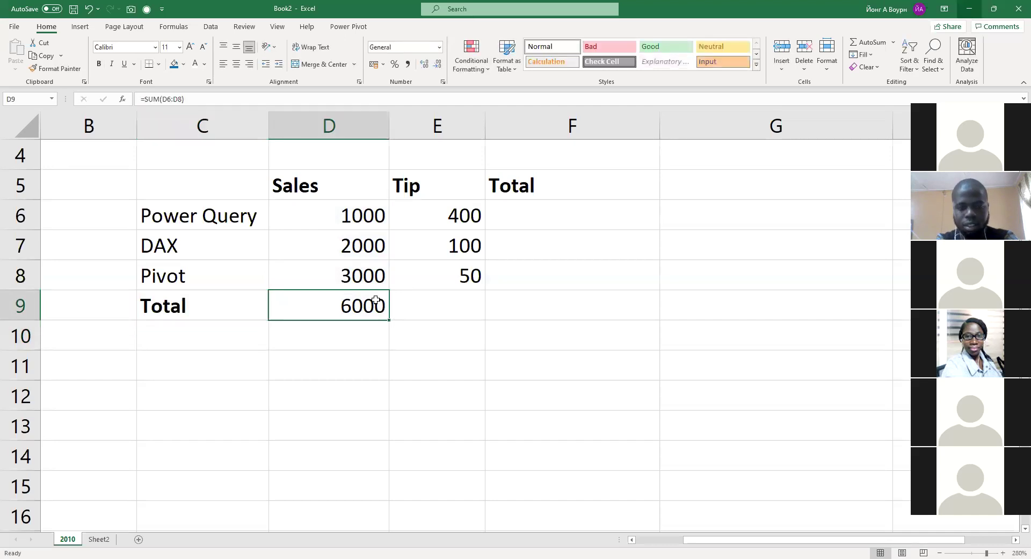
pyautogui.write('=s')
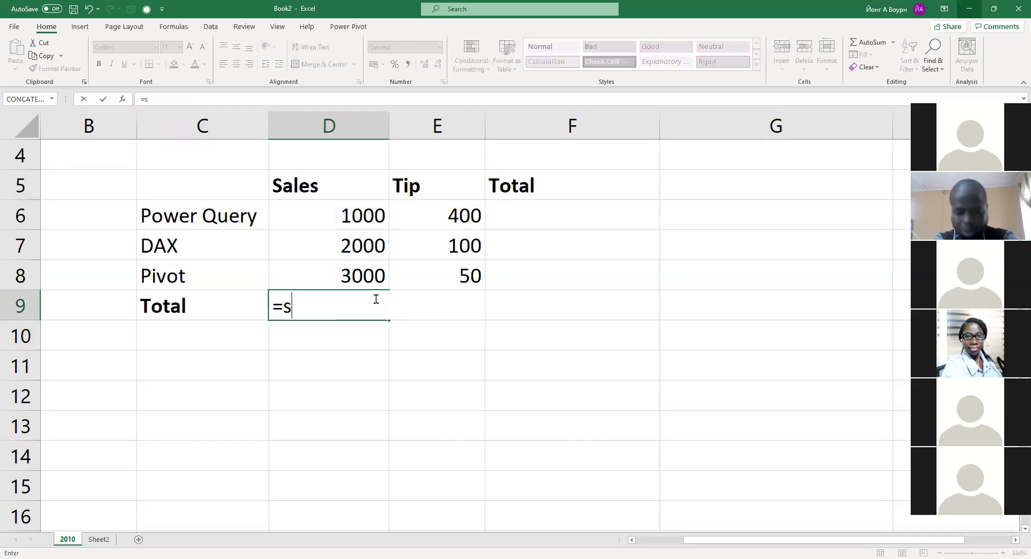
pyautogui.write('um')
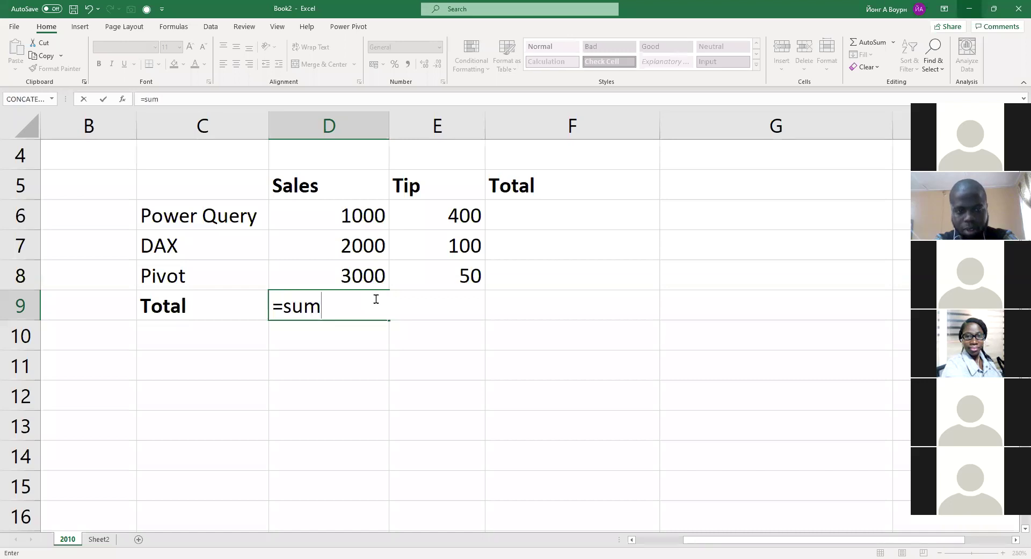
pyautogui.write('(')
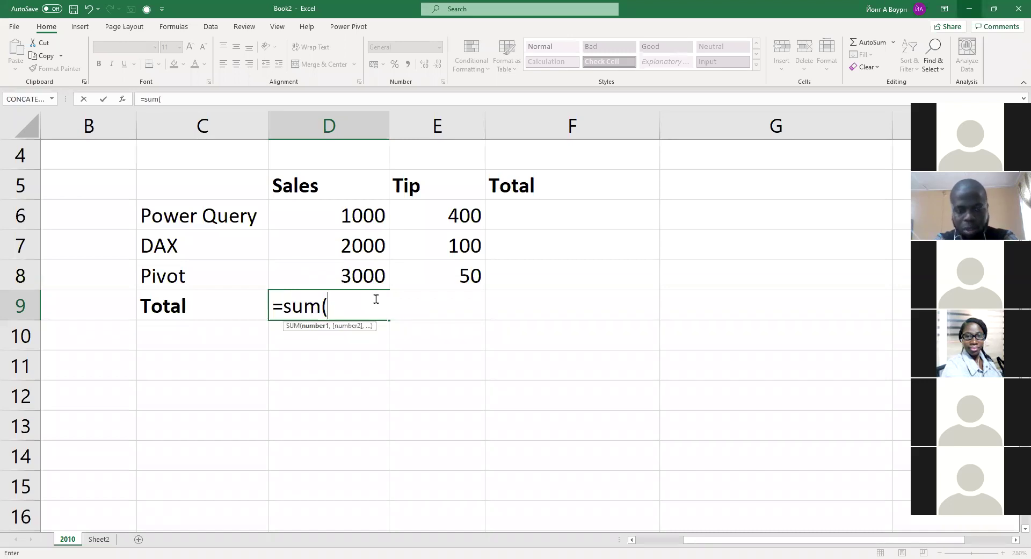
# - Complete the SUM formula in D9 so it totals the Sales values in D6:D8
pyautogui.press('Up')
pyautogui.press('Up')
pyautogui.press('Up')
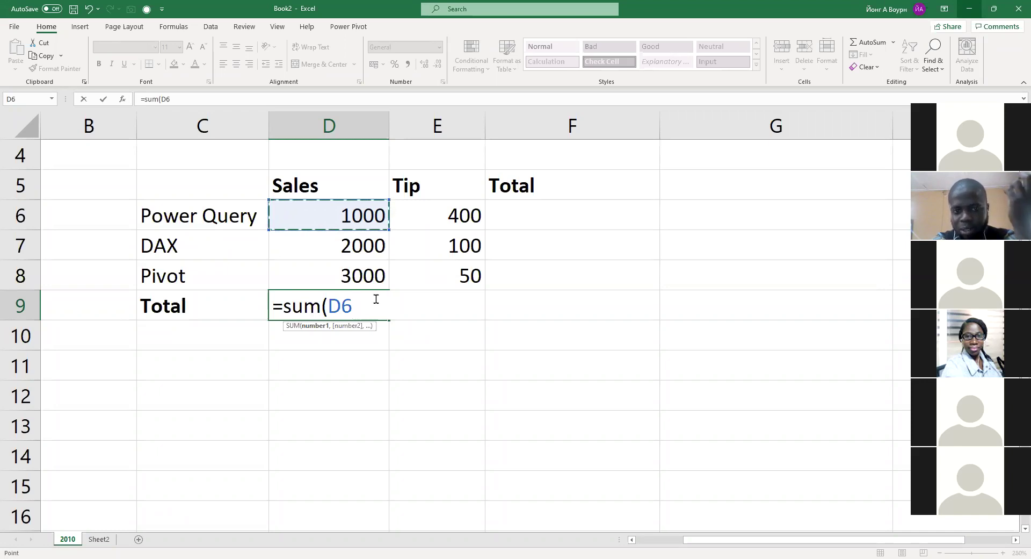
pyautogui.hotkey('shift', 'Down')
pyautogui.hotkey('shift', 'Down')
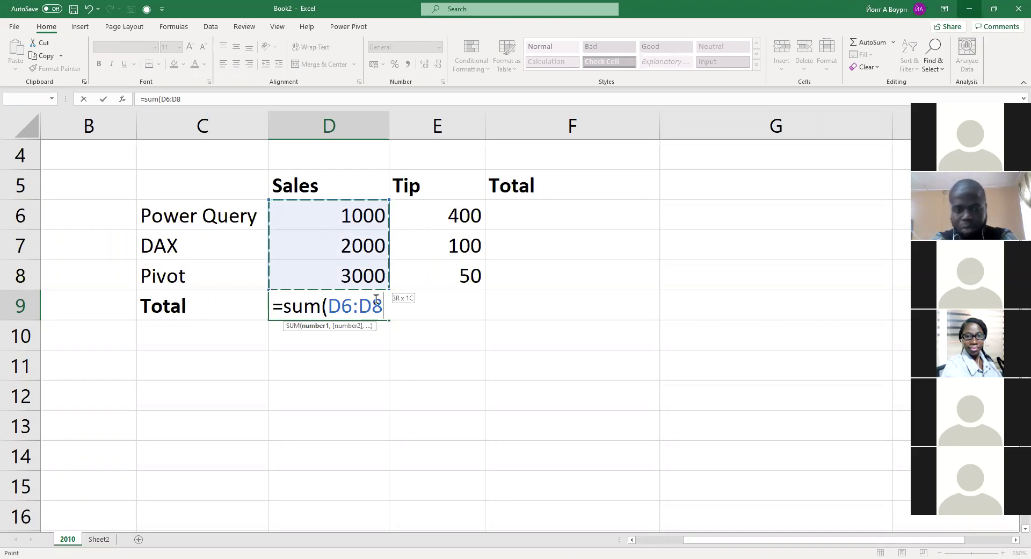
pyautogui.write(')')
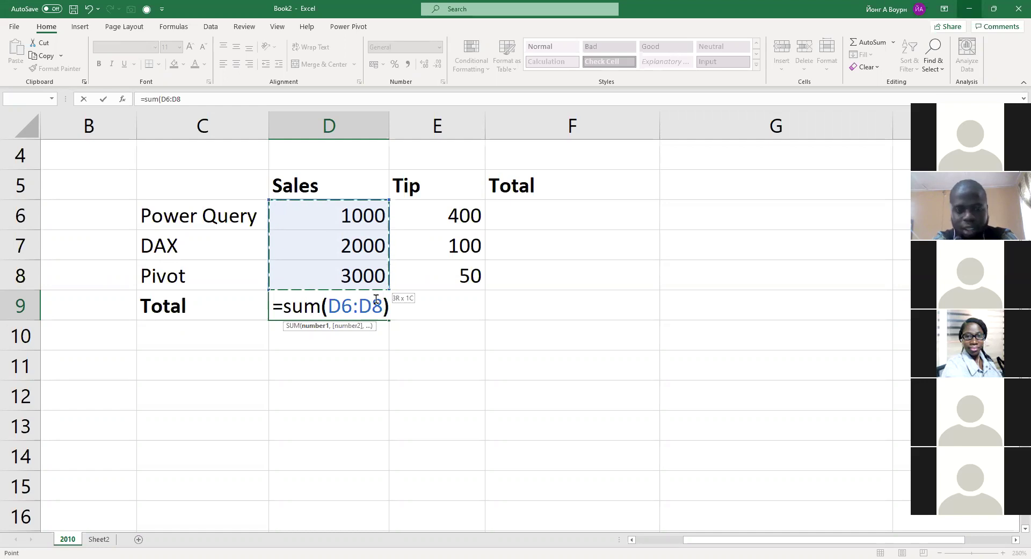
pyautogui.press('Return')
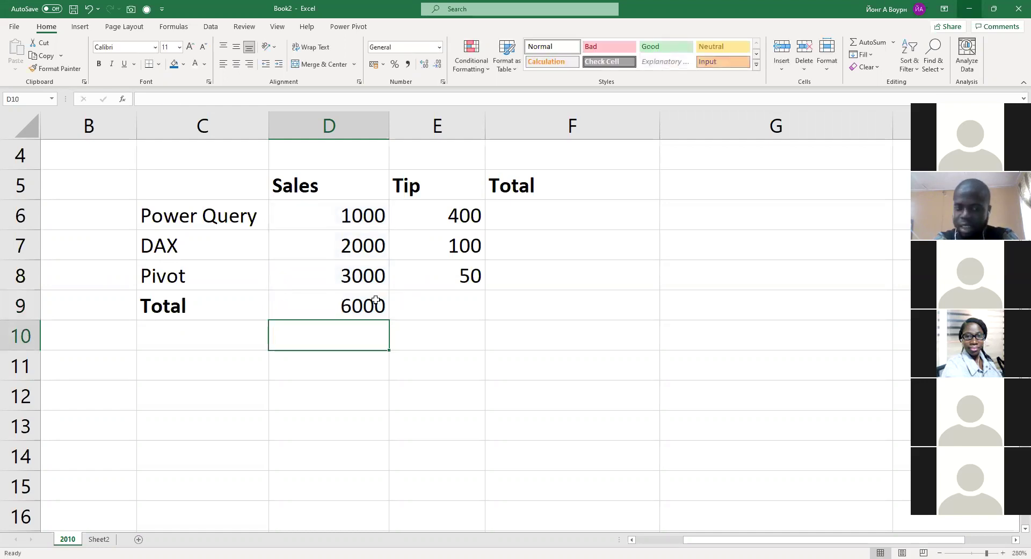
# - Enter =SUM(E6:E8) in E9 to total the Tip column
pyautogui.press('Right')
pyautogui.press('Up')
pyautogui.write('=')
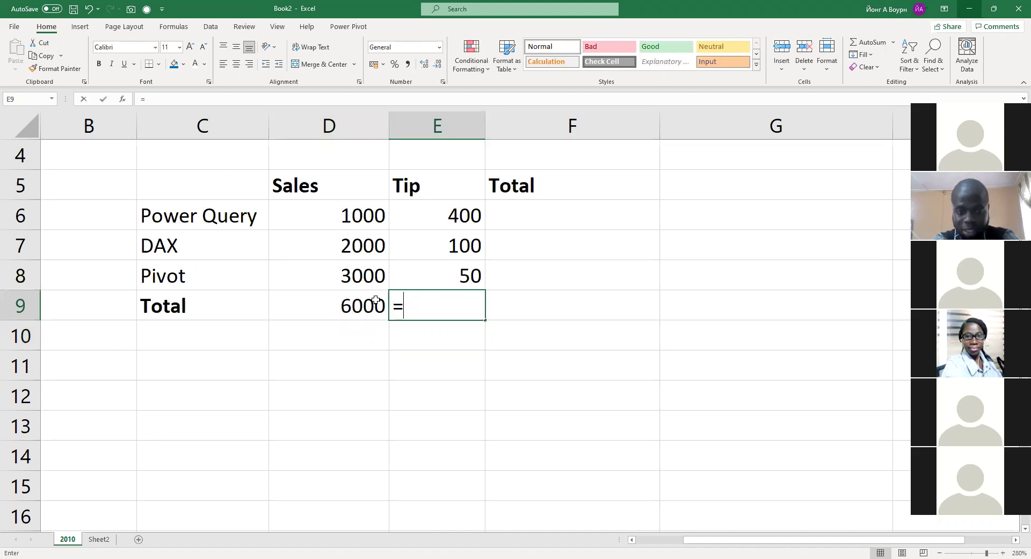
pyautogui.write('SUM(')
pyautogui.press('Up')
pyautogui.press('Up')
pyautogui.press('Up')
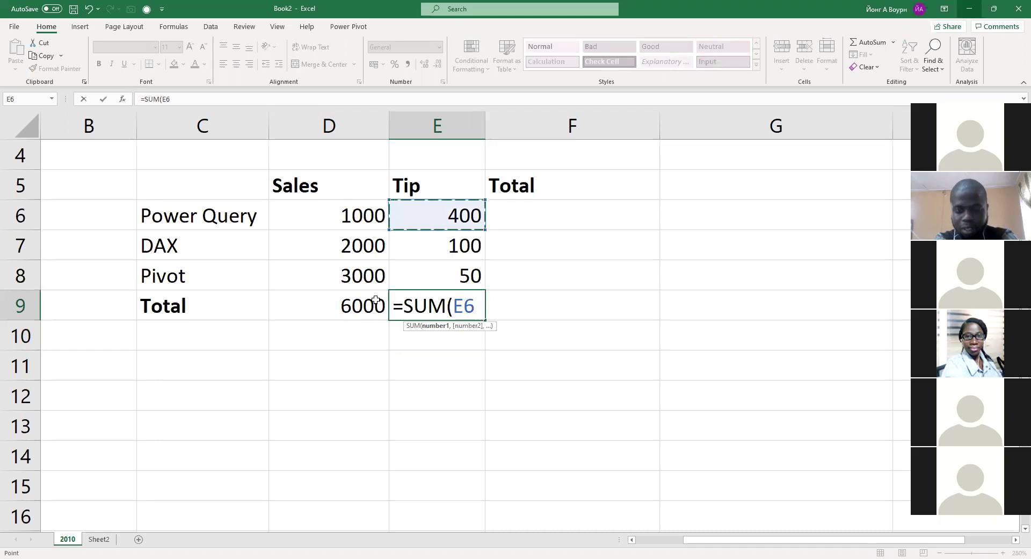
pyautogui.hotkey('shift', 'Down')
pyautogui.hotkey('shift', 'Down')
pyautogui.write(')')
pyautogui.press('Return')
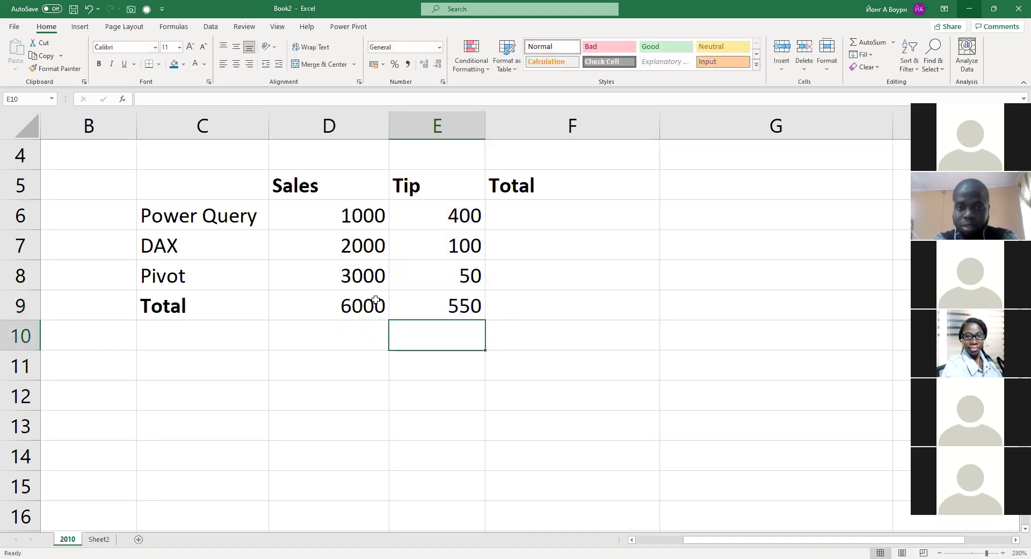
# - Enter a SUM formula over D6:E6 in F6 for the Power Query row total
pyautogui.press('Up')
pyautogui.press('Right')
pyautogui.press('Up')
pyautogui.press('Up')
pyautogui.press('Up')
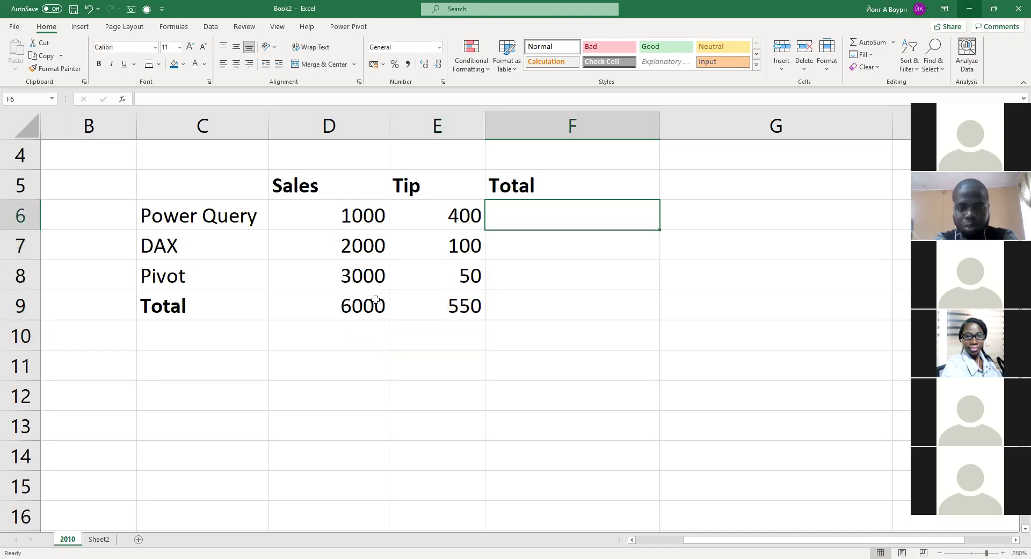
pyautogui.write('=SUM(')
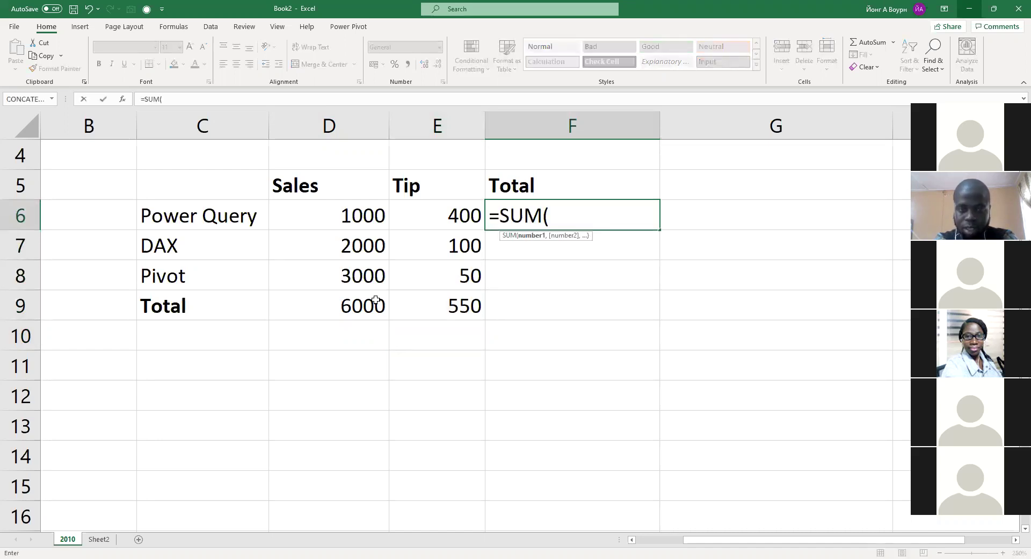
pyautogui.press('Left')
pyautogui.press('Left')
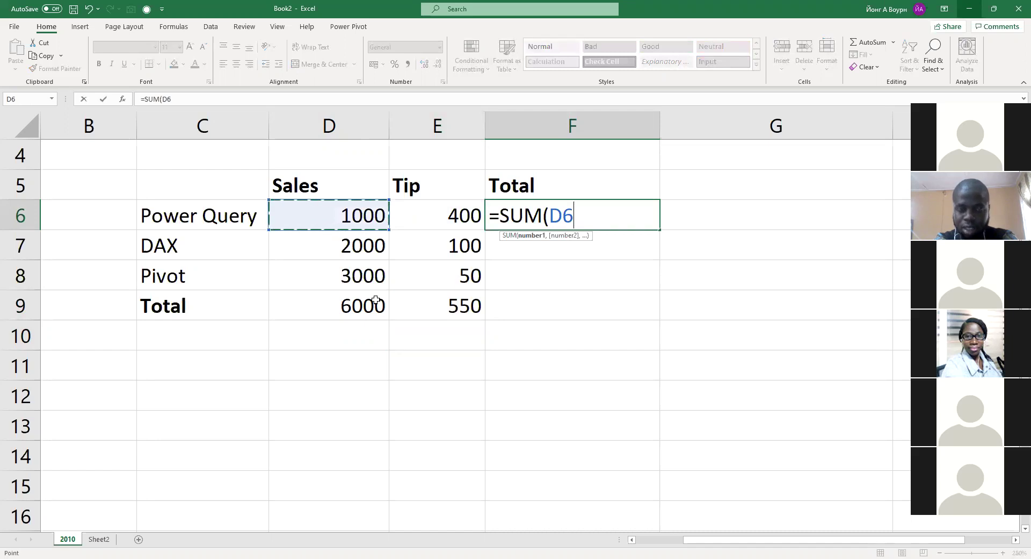
pyautogui.hotkey('shift', 'Right')
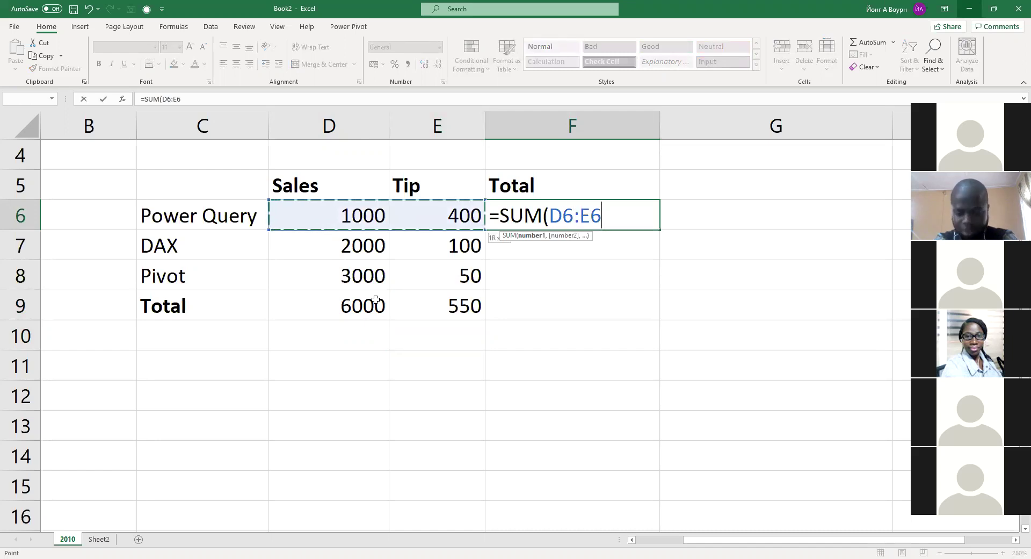
pyautogui.press('Return')
# - Enter =SUM(D7:E7) in F7 for the DAX row total
pyautogui.write('=')
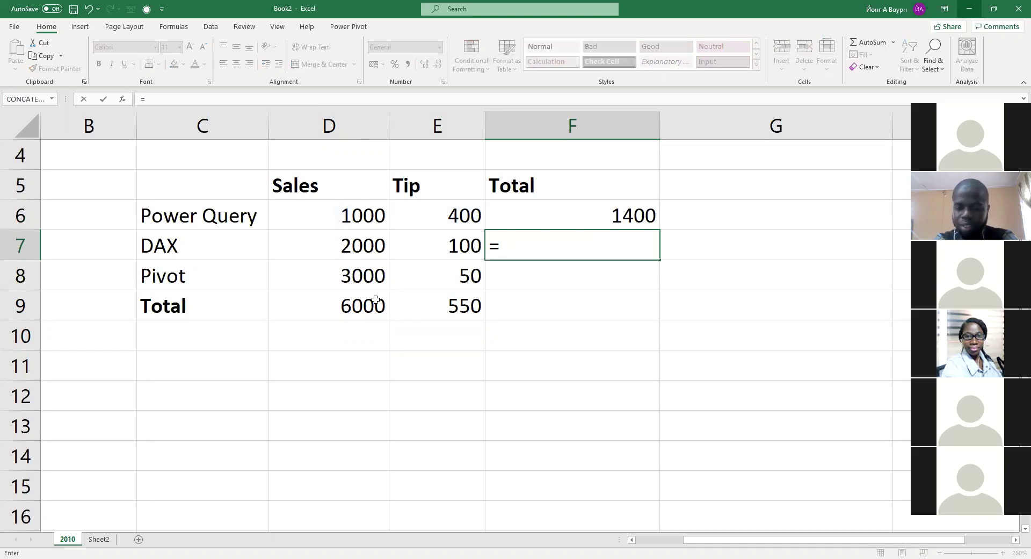
pyautogui.write('SUM(')
pyautogui.press('Left')
pyautogui.press('Left')
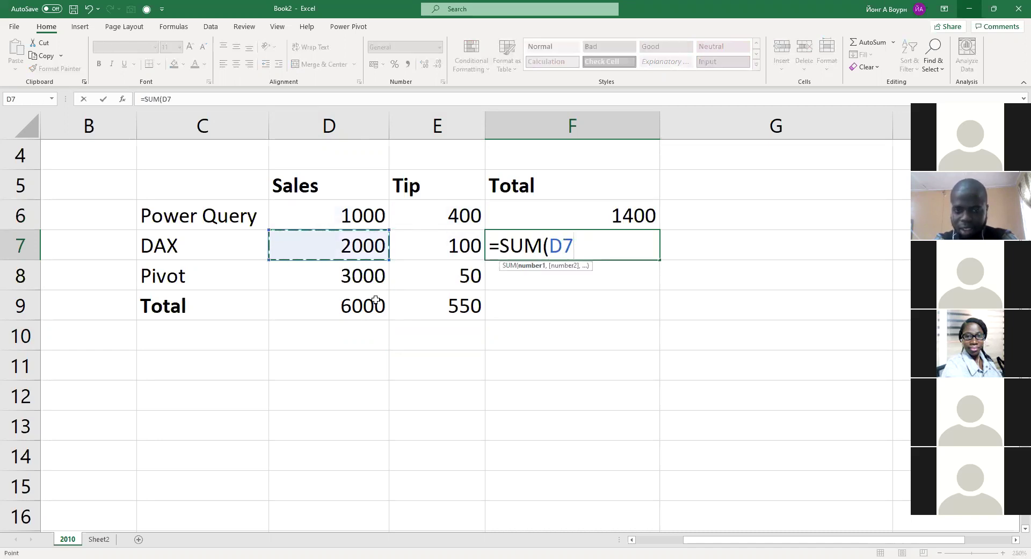
pyautogui.hotkey('shift', 'Right')
pyautogui.write(')')
pyautogui.press('Return')
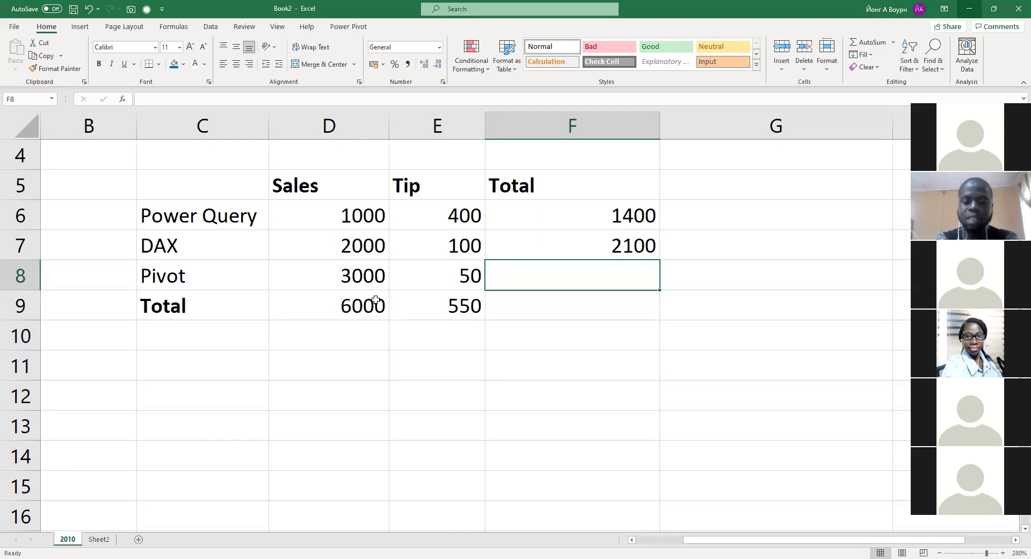
# - Enter =SUM(D8:E8) in F8 for the Pivot row total
pyautogui.write('=')
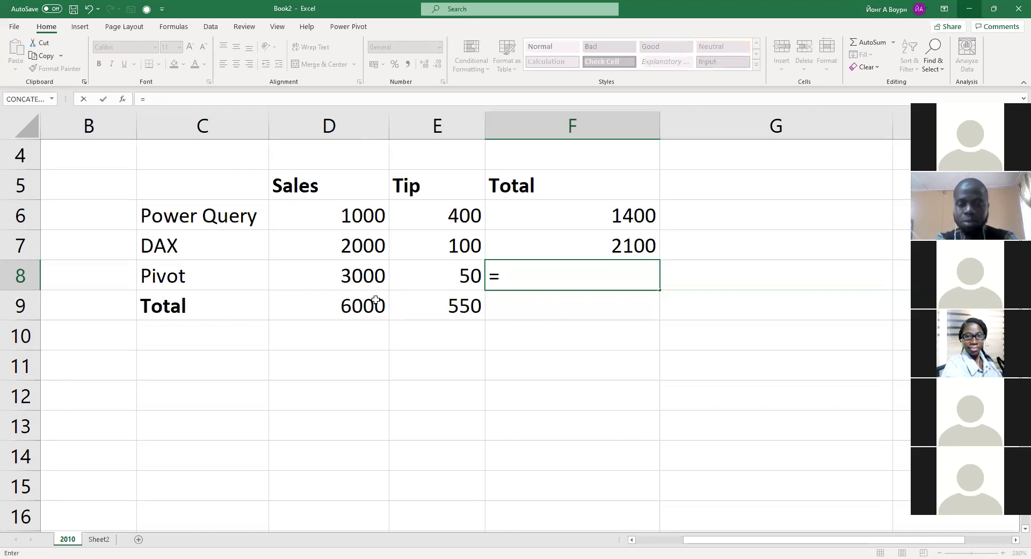
pyautogui.write('SUM(')
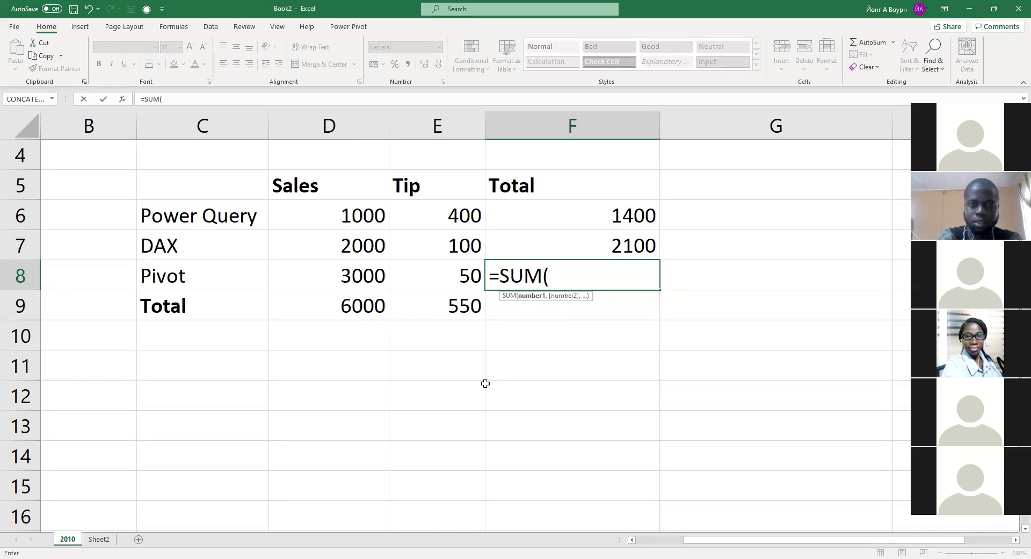
pyautogui.hotkey('alt', 'Tab')
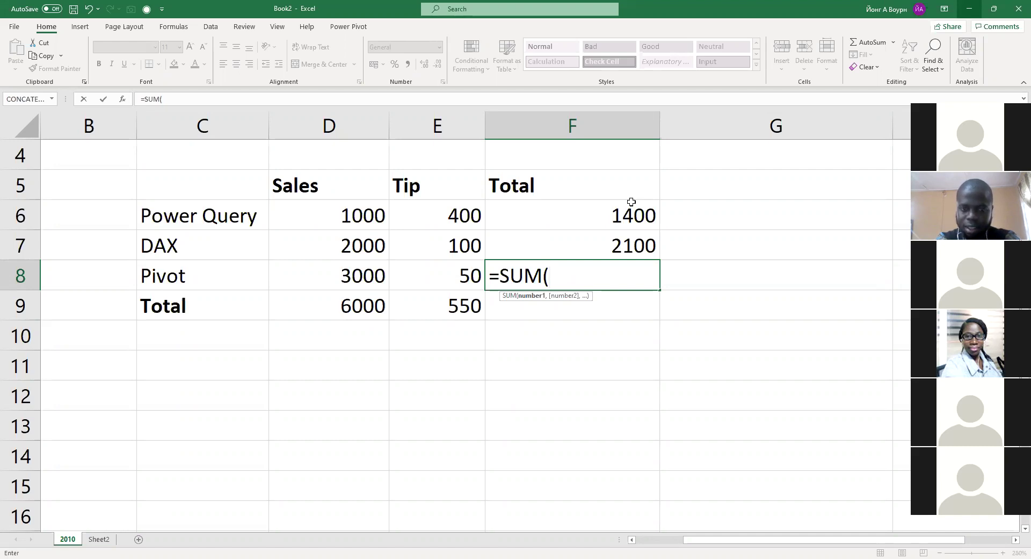
pyautogui.press('Left')
pyautogui.press('Left')
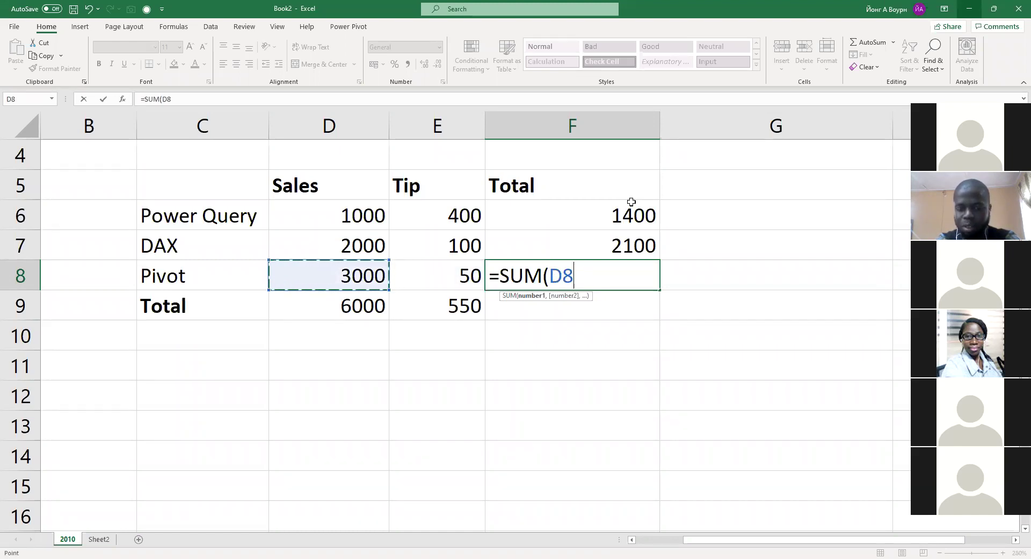
pyautogui.hotkey('shift', 'Right')
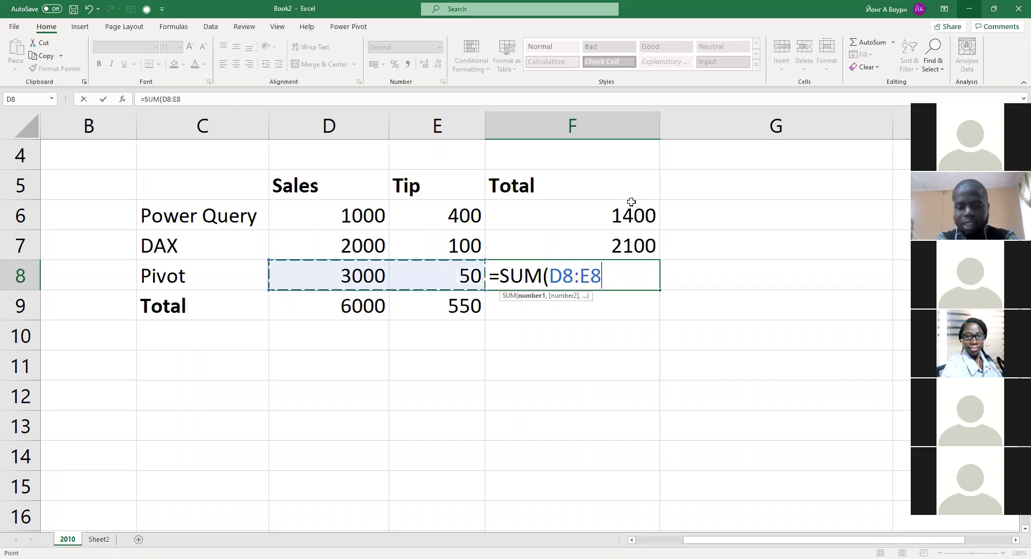
pyautogui.write(')')
pyautogui.press('Return')
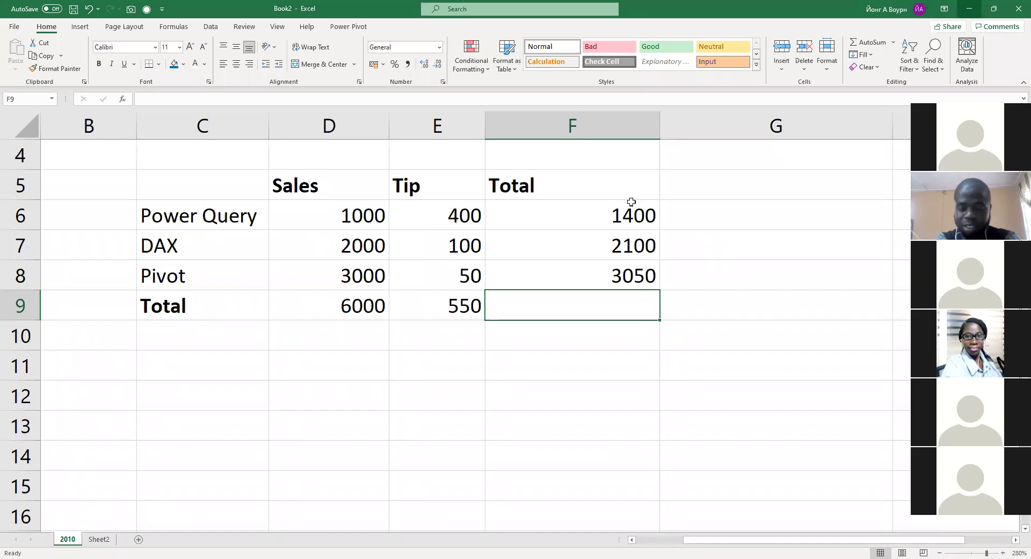
# - Clear the three row-total formulas from F6:F8 in the Total column
pyautogui.press('Up')
pyautogui.press('Up')
pyautogui.press('Up')
pyautogui.press('Up')
pyautogui.moveTo(632, 201); pyautogui.dragTo(632, 203)
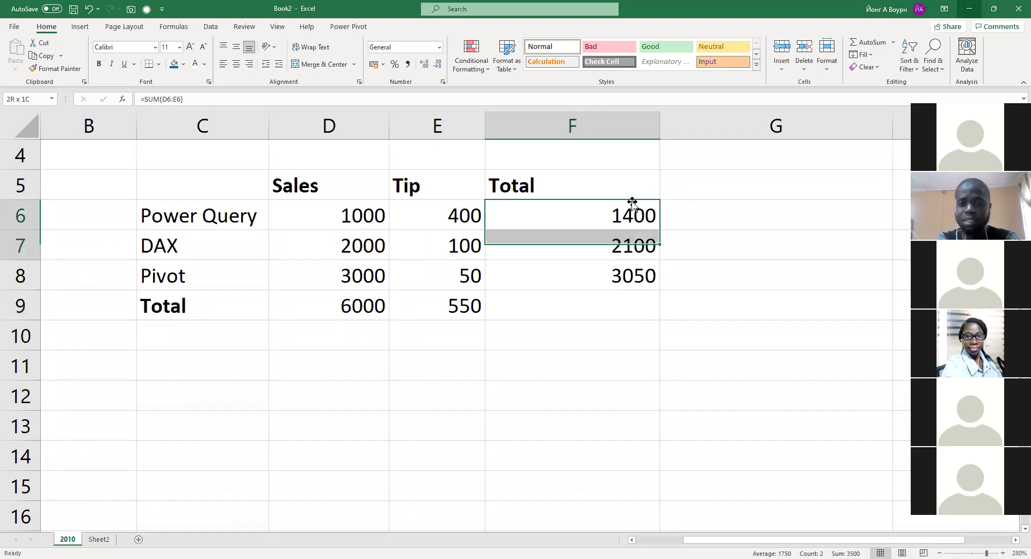
pyautogui.hotkey('shift', 'Down')
pyautogui.press('BackSpace')
pyautogui.press('Return')
pyautogui.hotkey('shift', 'Down')
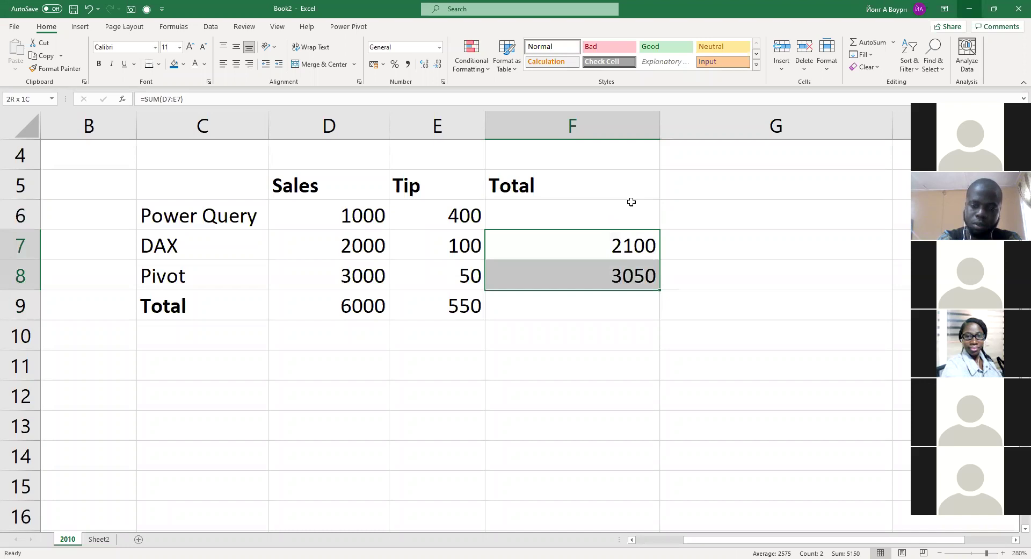
pyautogui.press('Delete')
# - Clear the Tip column's total formula from E9
pyautogui.press('Down')
pyautogui.press('Down')
pyautogui.press('Left')
pyautogui.press('Delete')
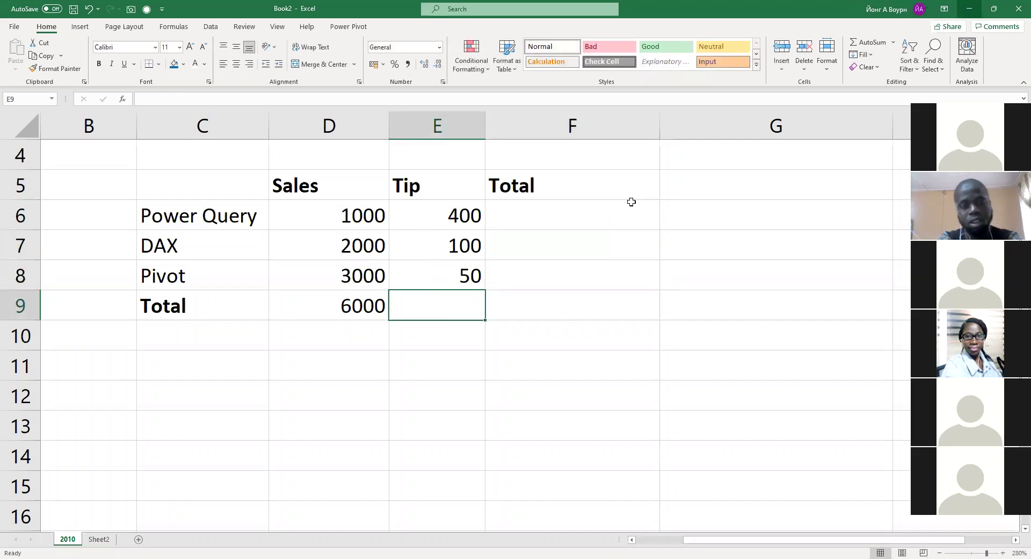
# - Re-enter the Sales total in D9 as =SUM(D6:D8), overwriting the existing formula
pyautogui.press('Left')
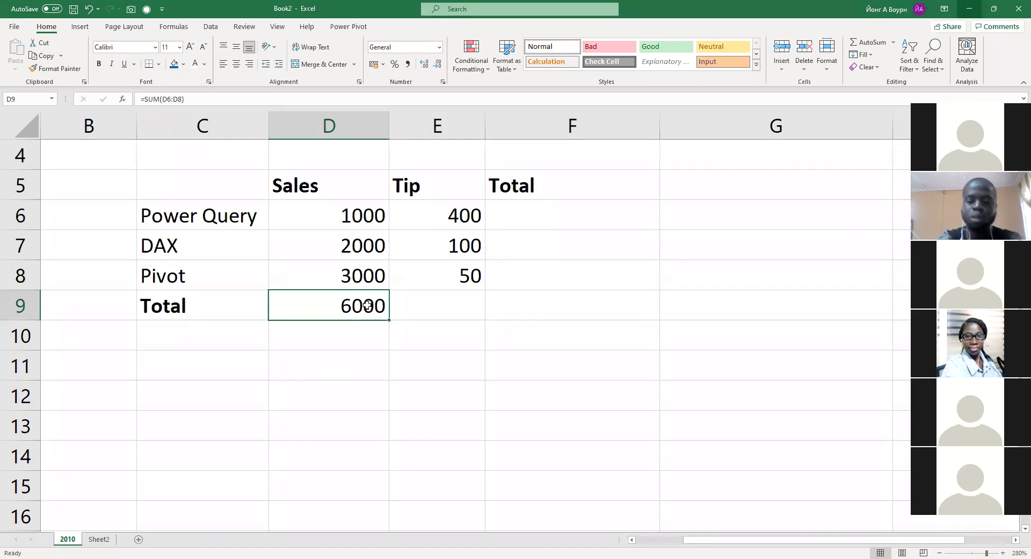
pyautogui.write('=')
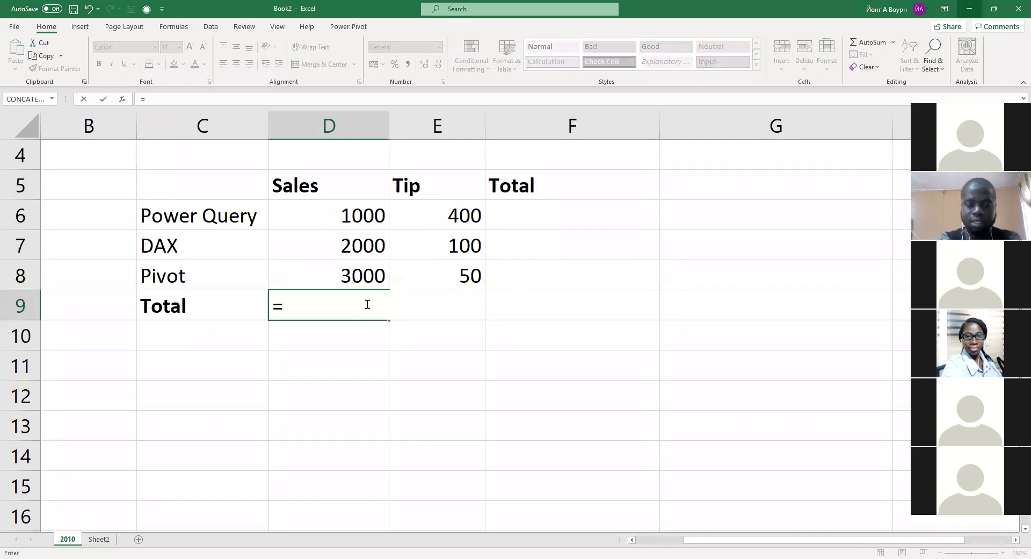
pyautogui.write('SUM(')
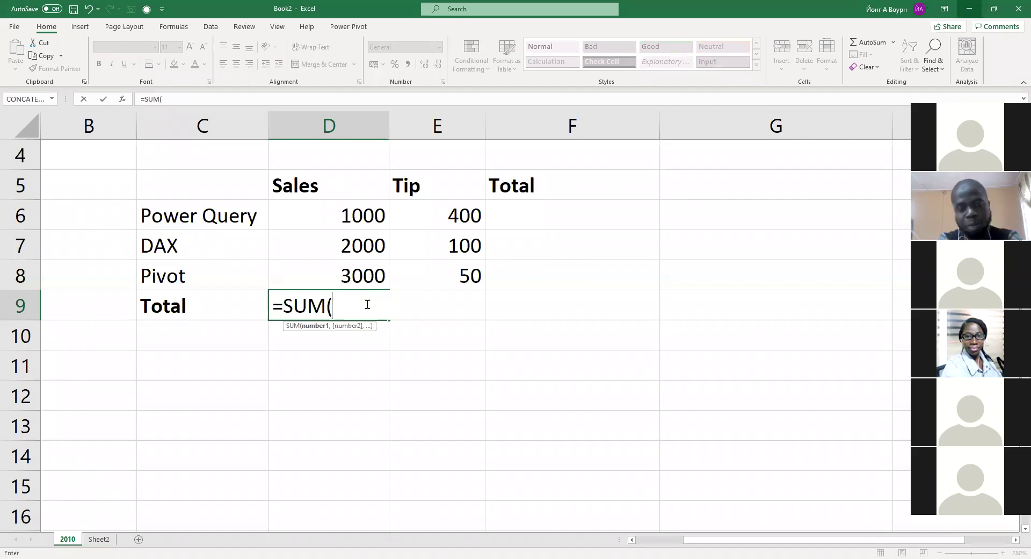
pyautogui.press('Up')
pyautogui.press('Up')
pyautogui.press('Up')
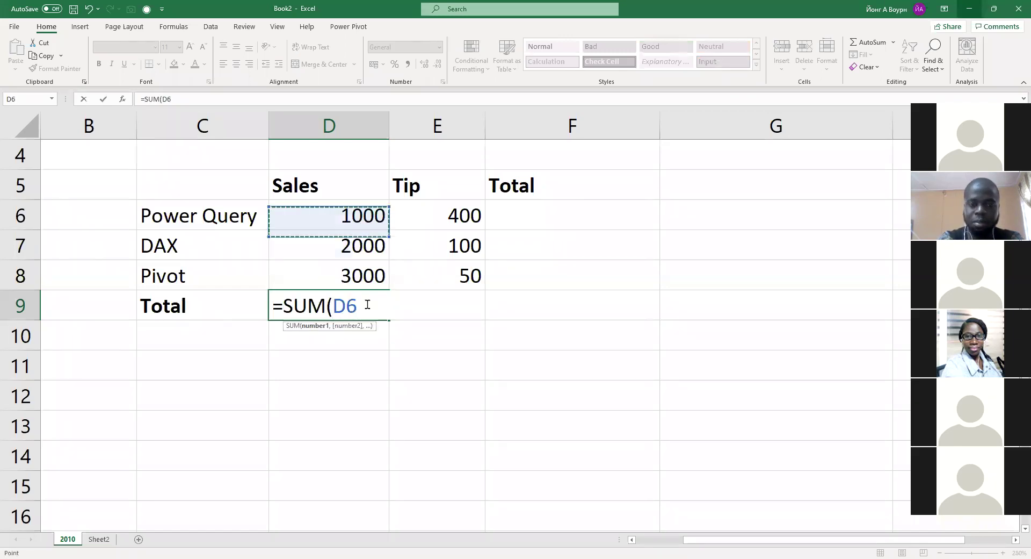
pyautogui.hotkey('shift', 'Down')
pyautogui.hotkey('shift', 'Down')
pyautogui.write(')')
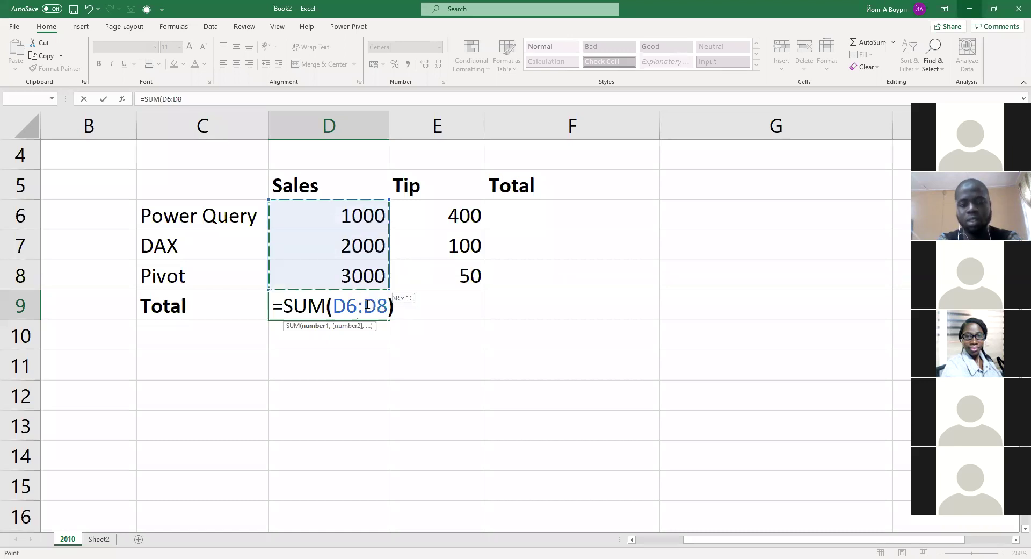
pyautogui.press('Return')
# - Fill the Sales total formula from D9 across to E9 to total the Tip column
pyautogui.click(381, 305)
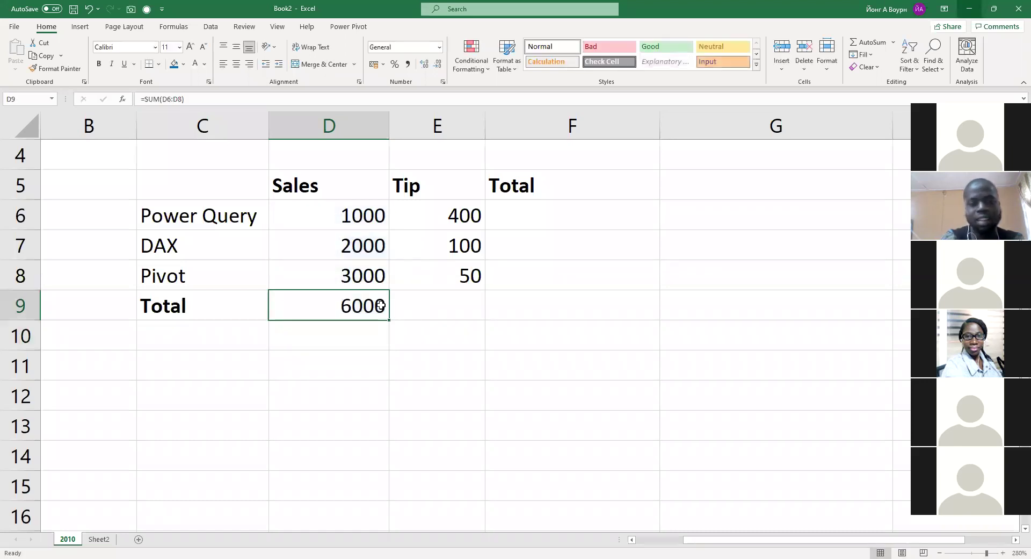
pyautogui.click(400, 329)
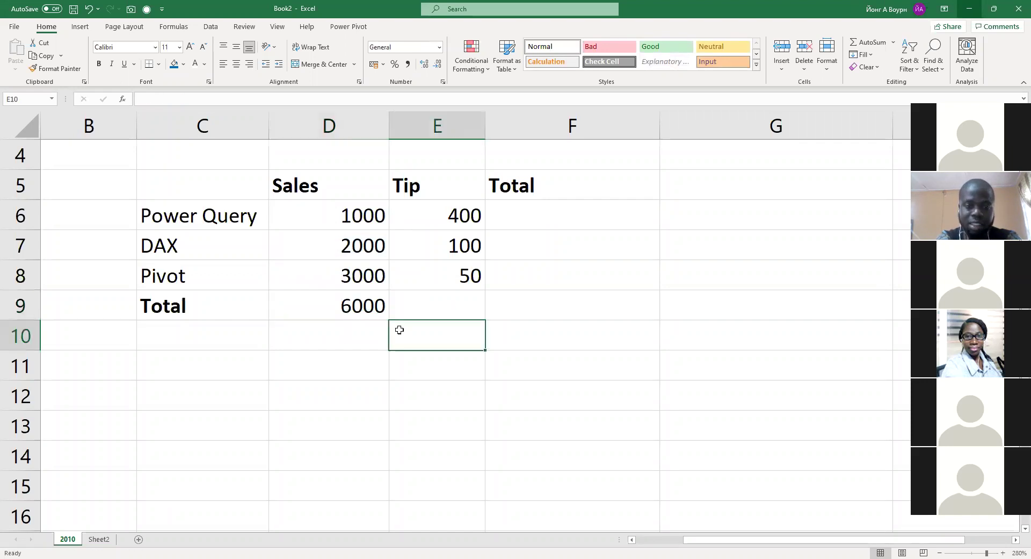
pyautogui.click(379, 306)
pyautogui.keyDown('ctrl'); pyautogui.scroll(1, 370, 310); pyautogui.keyUp('ctrl')
pyautogui.hscroll(1, 371, 317)
pyautogui.hscroll(-1, 370, 319)
pyautogui.scroll(-3, 347, 386)
pyautogui.scroll(3, 400, 306)
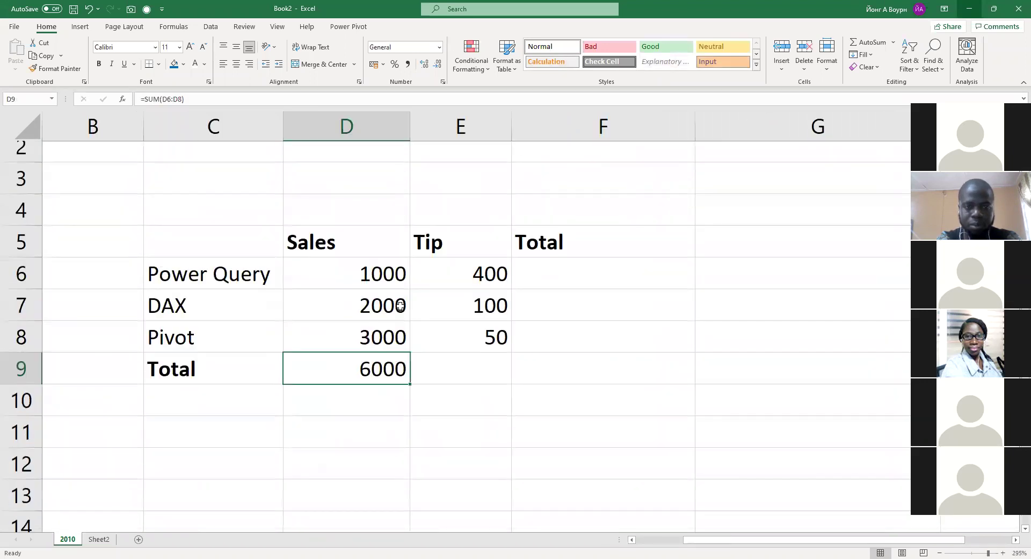
pyautogui.scroll(-1, 400, 323)
pyautogui.keyDown('ctrl'); pyautogui.scroll(1, 396, 317); pyautogui.keyUp('ctrl')
pyautogui.scroll(-1, 396, 321)
pyautogui.keyDown('ctrl'); pyautogui.scroll(1, 396, 324); pyautogui.keyUp('ctrl')
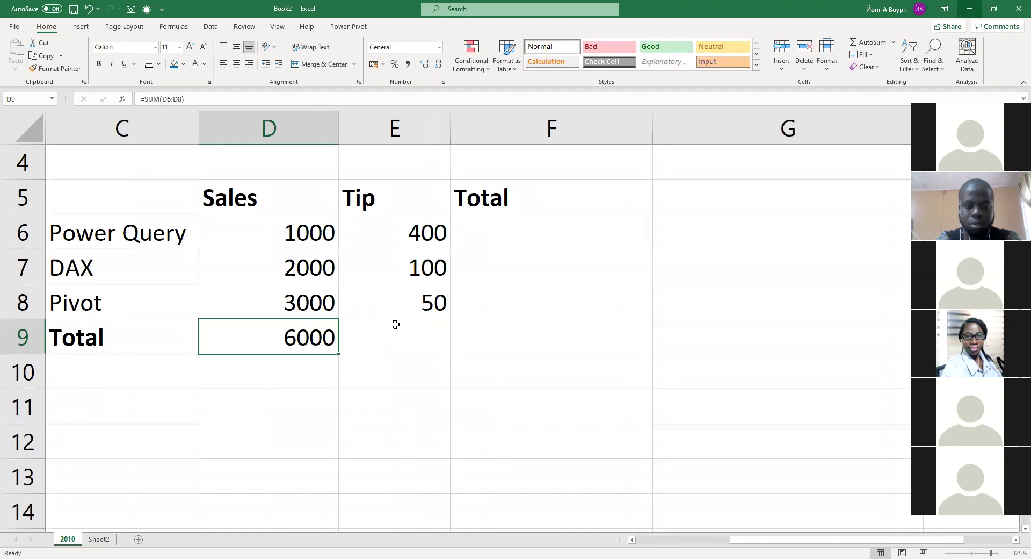
pyautogui.moveTo(339, 353)
pyautogui.mouseDown()
pyautogui.moveTo(396, 336)
pyautogui.moveTo(395, 324)
pyautogui.mouseUp()
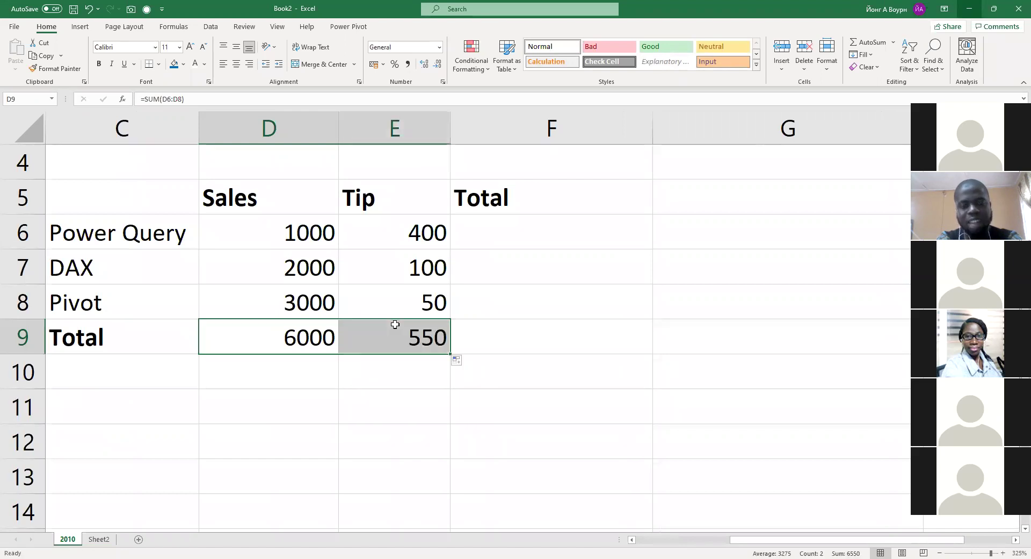
# - Total the Power Query row in F6 with =SUM(D6:E6) and fill the formula down through F8
pyautogui.click(484, 228)
pyautogui.write('=s')
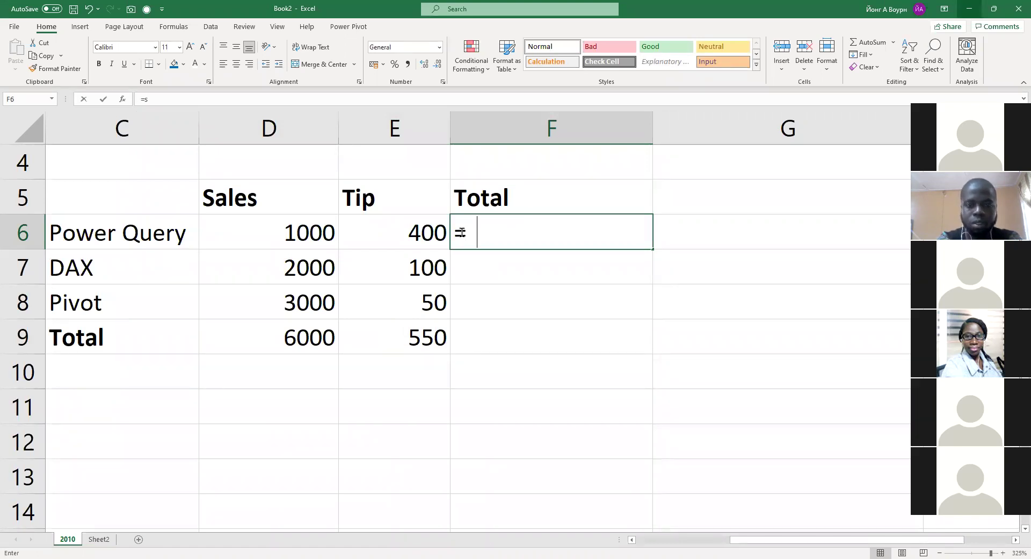
pyautogui.write('um')
pyautogui.press('Tab')
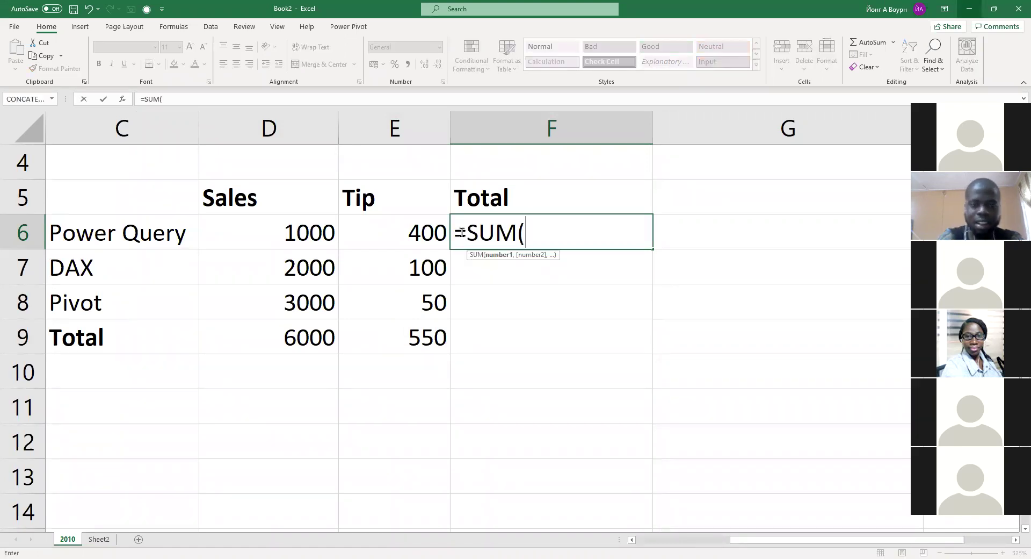
pyautogui.click(418, 232)
pyautogui.press('Left')
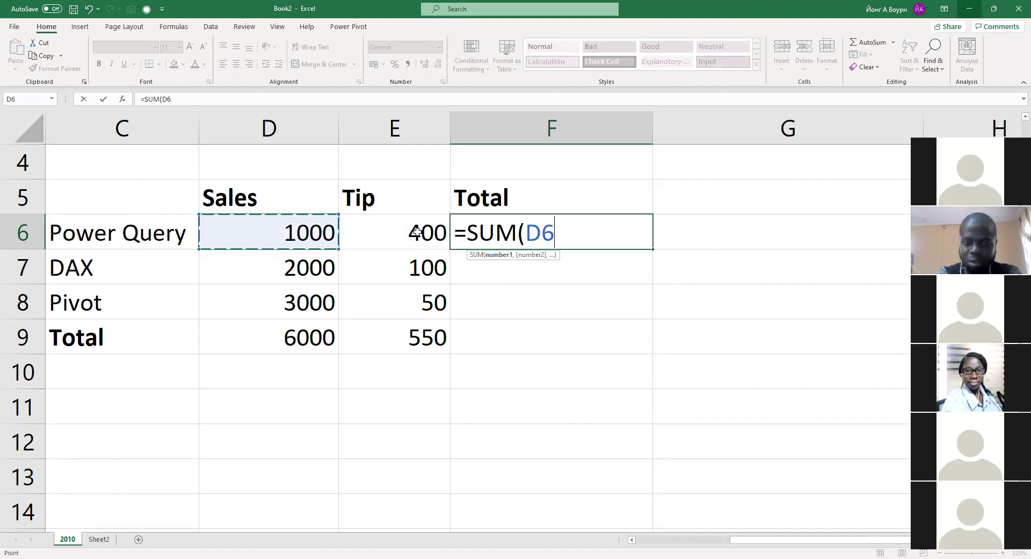
pyautogui.hotkey('shift', 'Right')
pyautogui.press('Return')
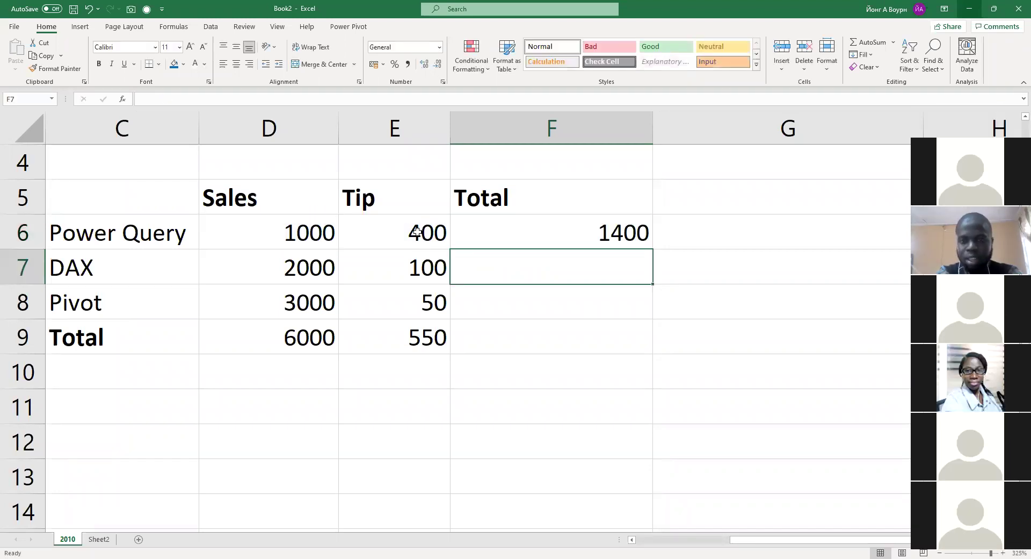
pyautogui.click(561, 230)
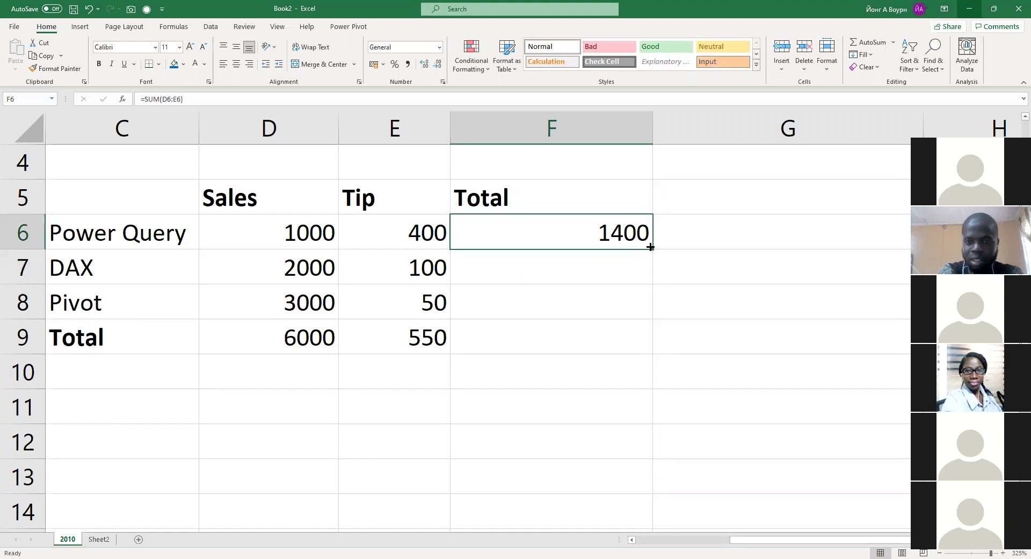
pyautogui.doubleClick(650, 247)
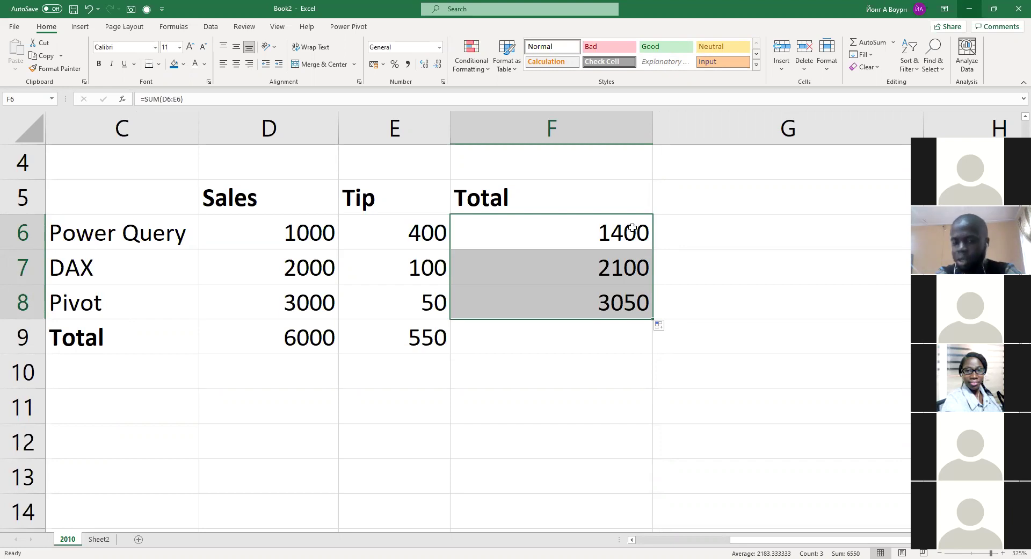
# - Clear the row totals from F6:F8 and the Sales and Tip column totals from D9:E9
pyautogui.press('Delete')
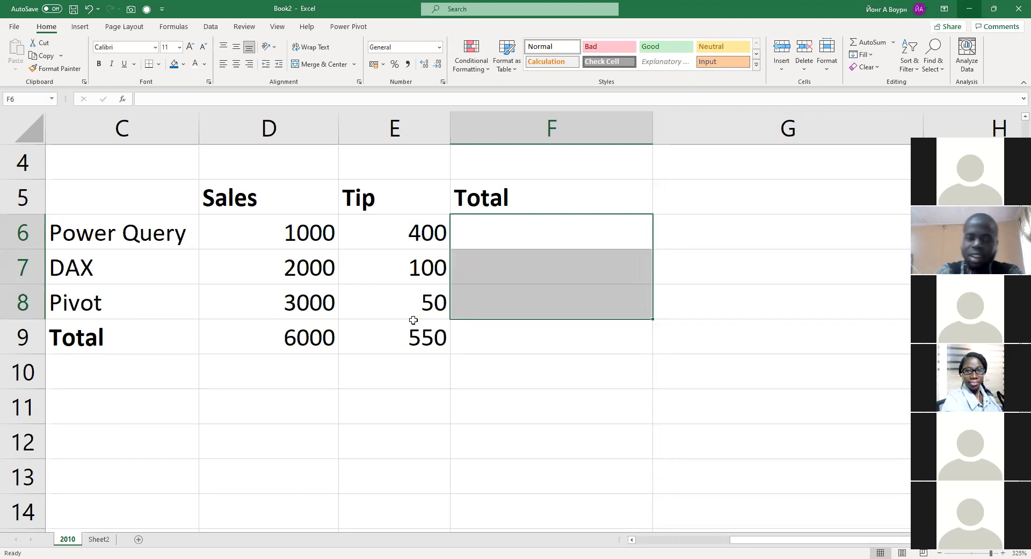
pyautogui.moveTo(269, 326); pyautogui.dragTo(371, 328)
pyautogui.press('Delete')
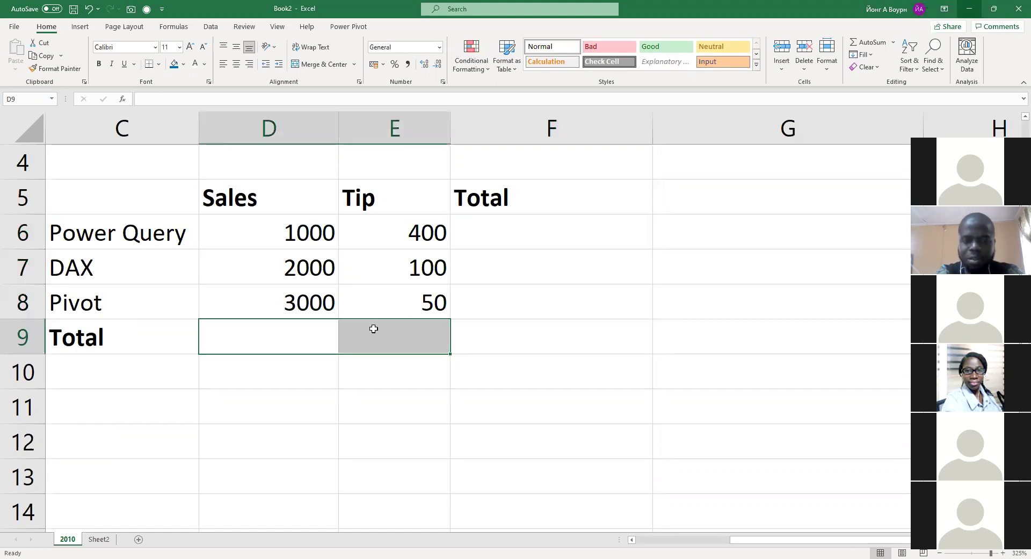
pyautogui.click(324, 330)
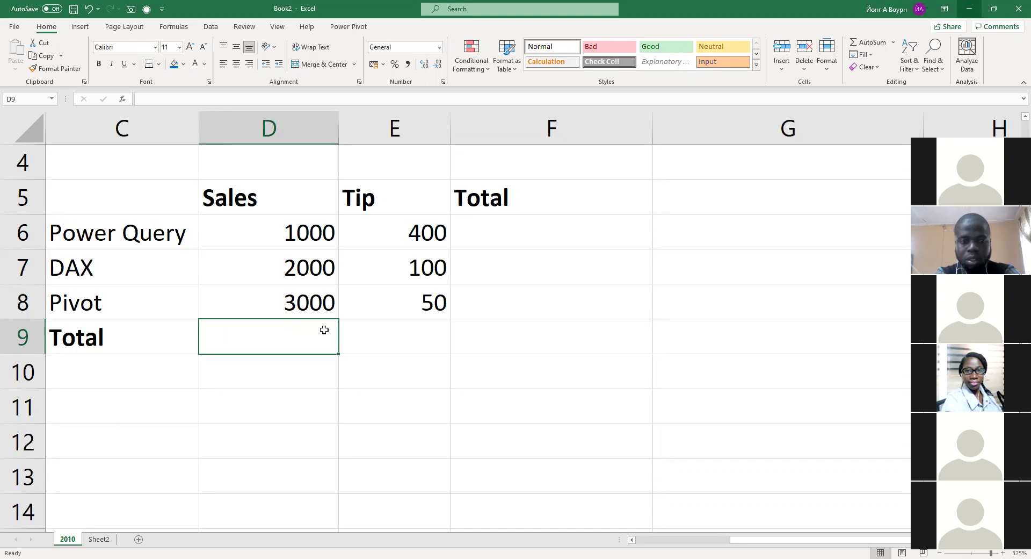
pyautogui.hotkey('alt', '=')
pyautogui.press('BackSpace')
pyautogui.press('Right')
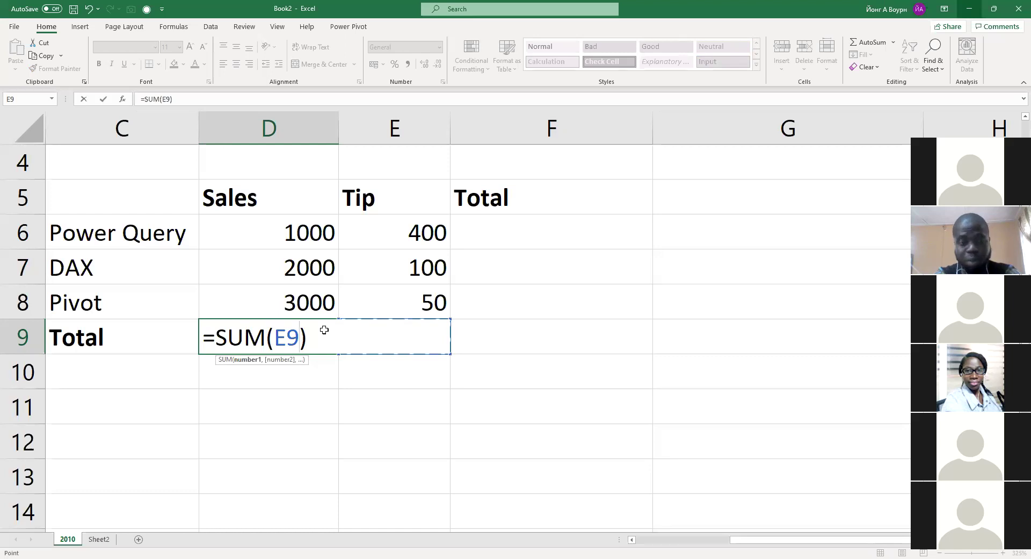
pyautogui.press('BackSpace')
pyautogui.press('BackSpace')
pyautogui.press('BackSpace')
pyautogui.press('BackSpace')
pyautogui.press('BackSpace')
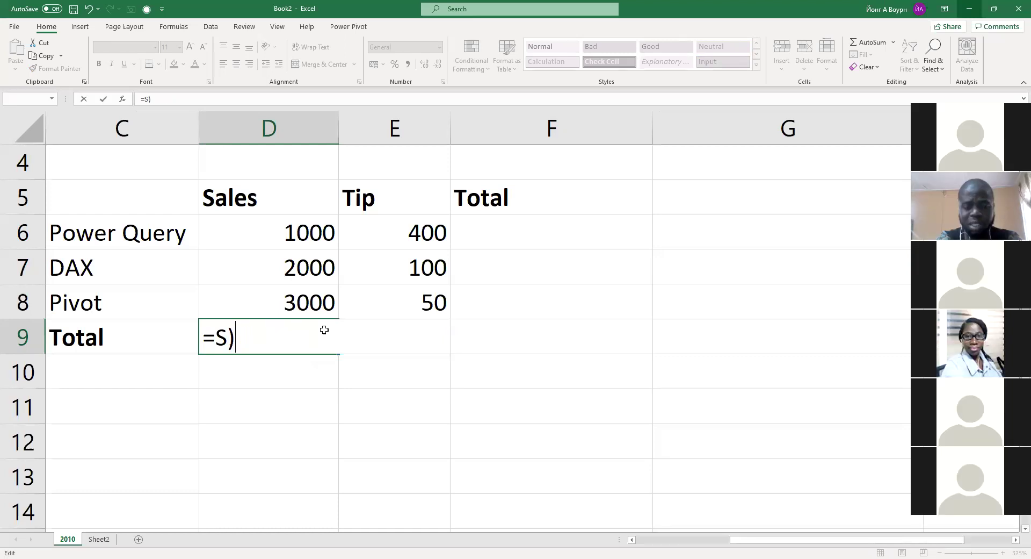
pyautogui.press('Delete')
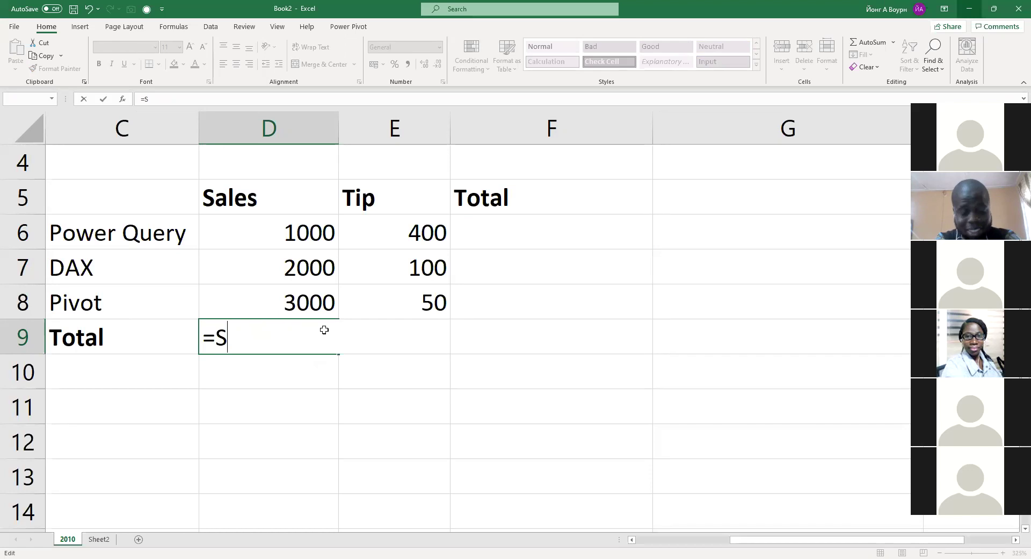
pyautogui.press('BackSpace')
pyautogui.press('BackSpace')
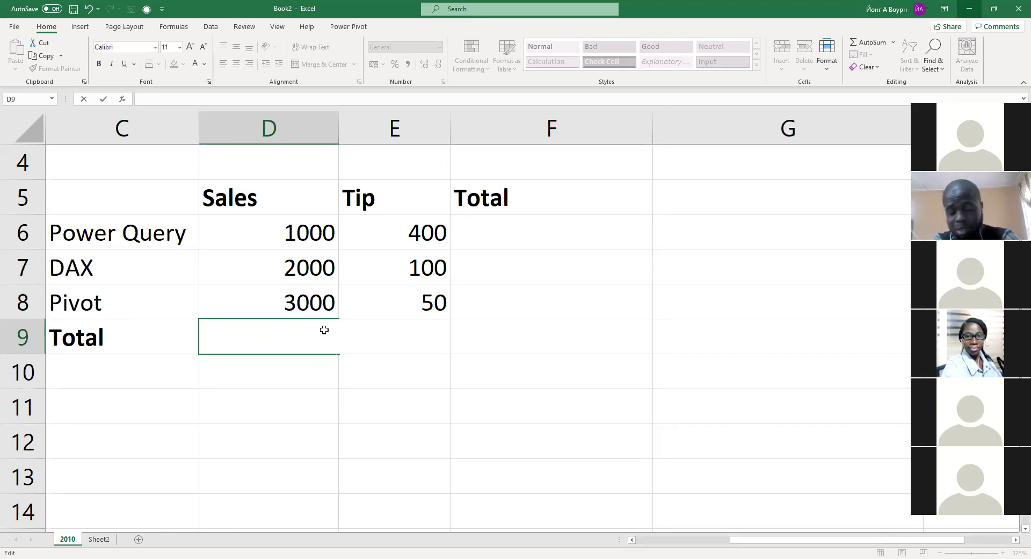
pyautogui.press('Escape')
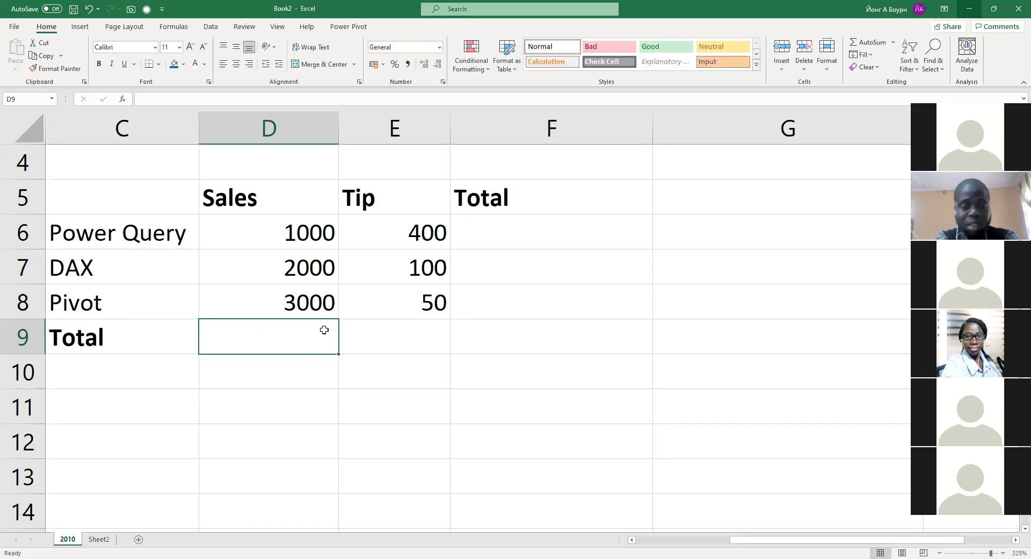
# - Total the Sales column in D9 with =SUM(D6:D8) and clear that formula again
pyautogui.press('Down')
pyautogui.press('Up')
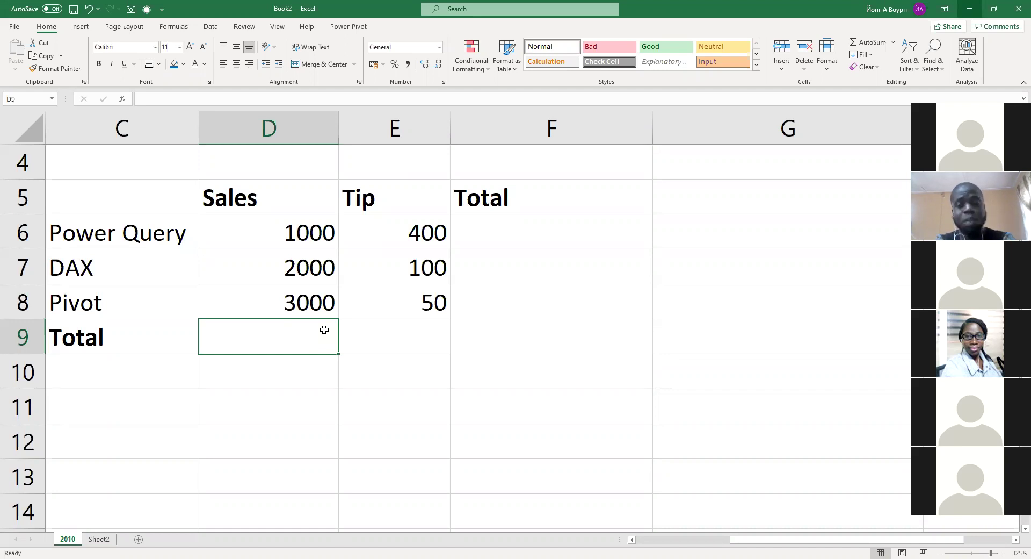
pyautogui.write('=')
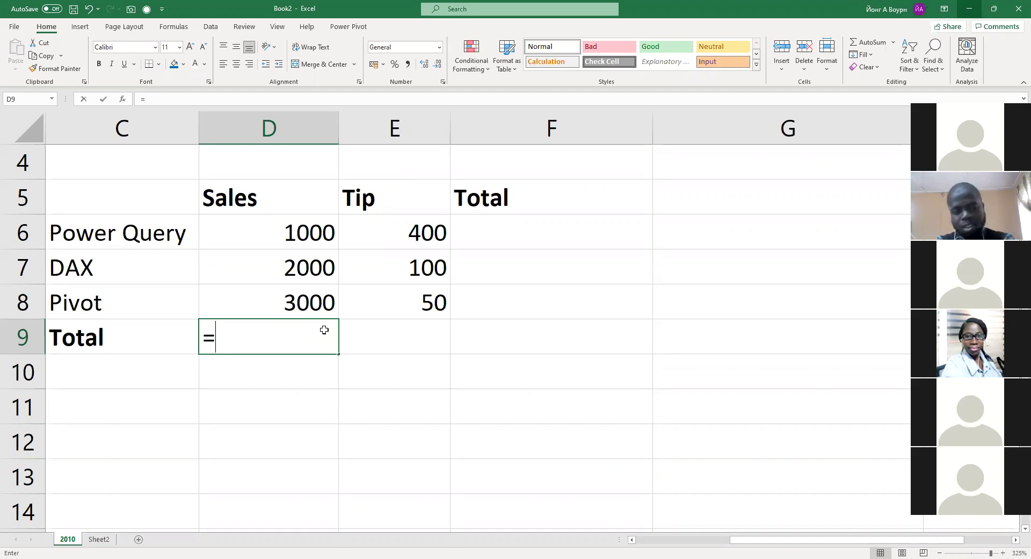
pyautogui.write('SUM(')
pyautogui.press('Up')
pyautogui.press('Up')
pyautogui.press('Up')
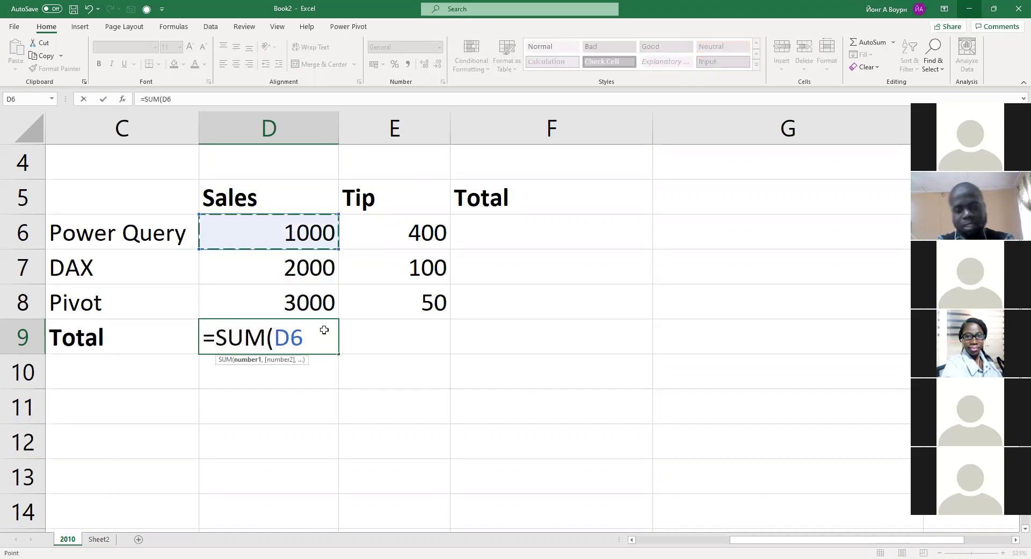
pyautogui.hotkey('shift', 'Down')
pyautogui.hotkey('shift', 'Down')
pyautogui.write(')')
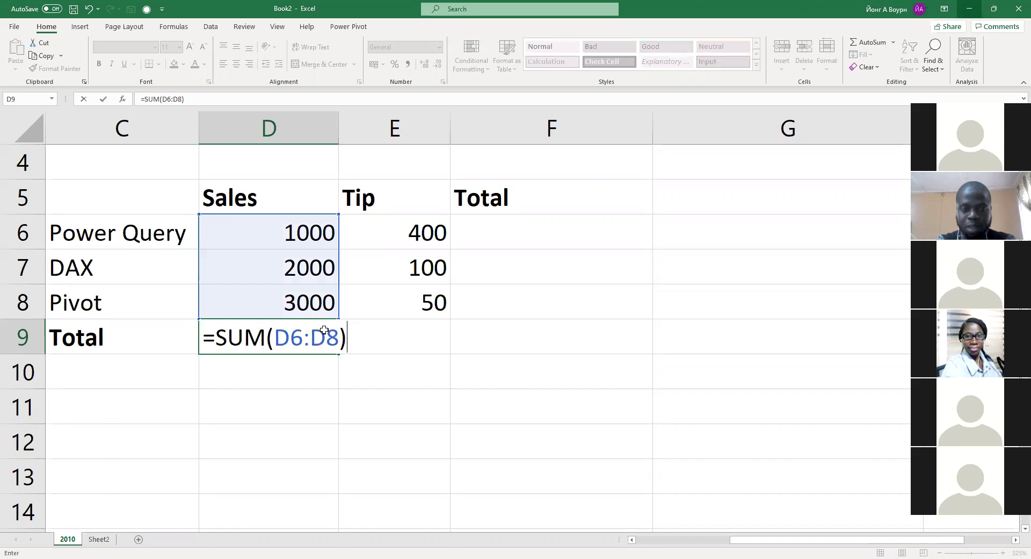
pyautogui.press('Return')
pyautogui.click(324, 330)
pyautogui.press('Delete')
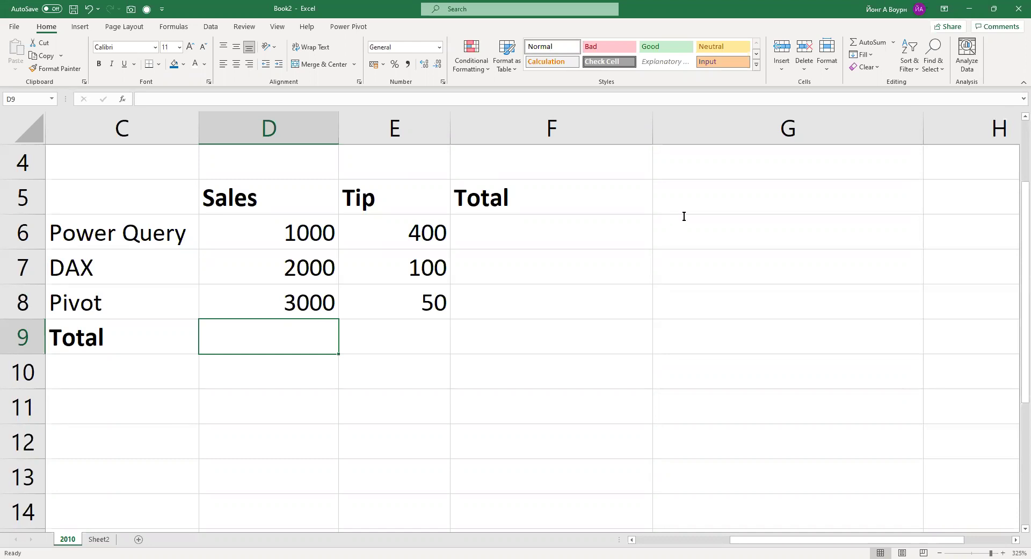
pyautogui.click(718, 172)
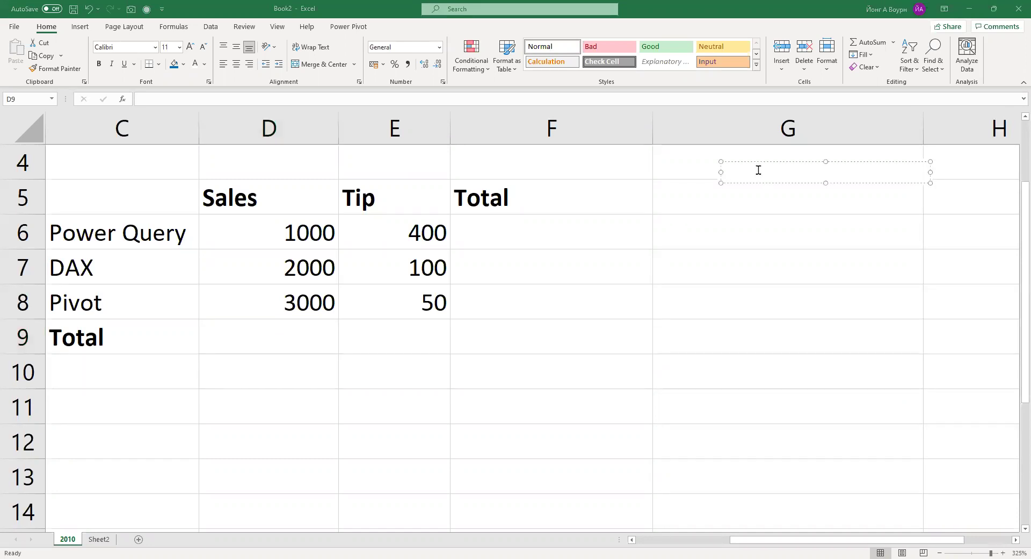
pyautogui.write('Alt+')
pyautogui.press('BackSpace')
pyautogui.press('BackSpace')
pyautogui.press('BackSpace')
pyautogui.press('BackSpace')
pyautogui.click(267, 384)
pyautogui.click(273, 323)
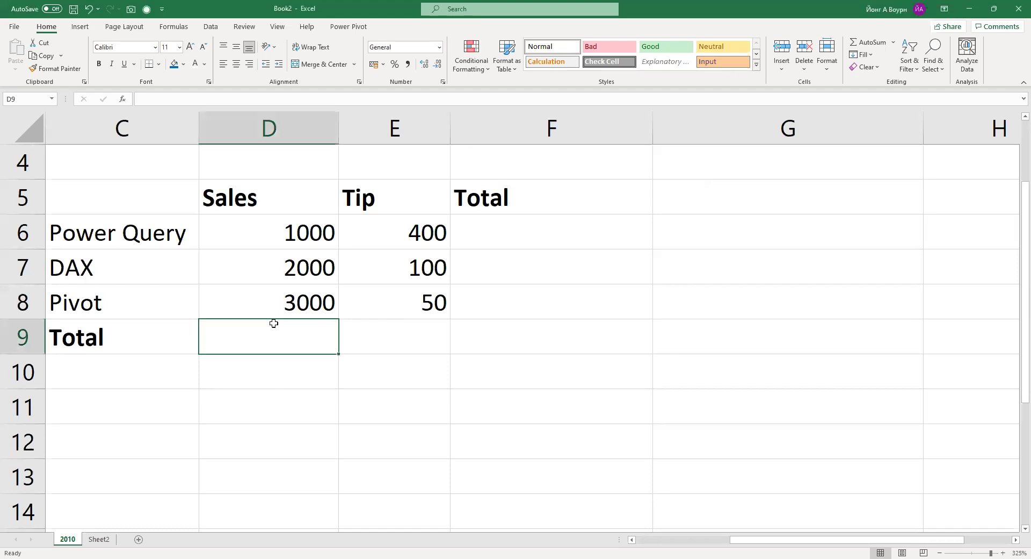
# - Switch to the Book1 workbook and enter 400 as the DAX team's points in B15
pyautogui.press('alt')
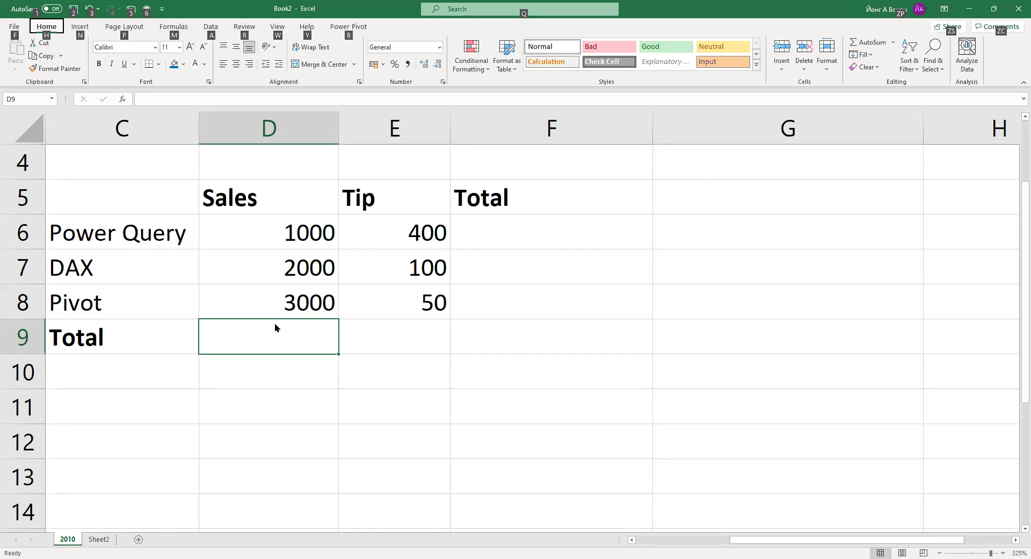
pyautogui.press('Escape')
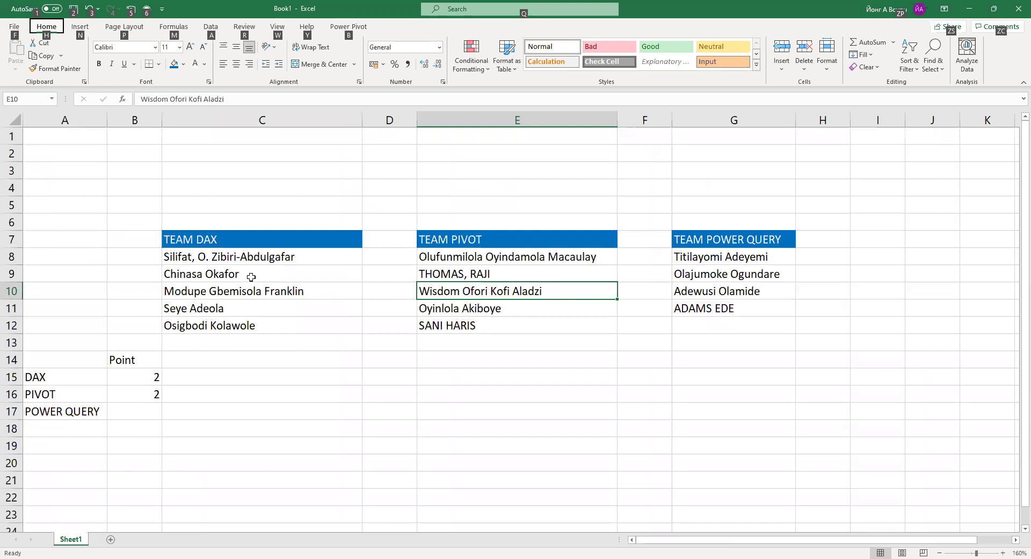
pyautogui.click(159, 376)
pyautogui.write('400')
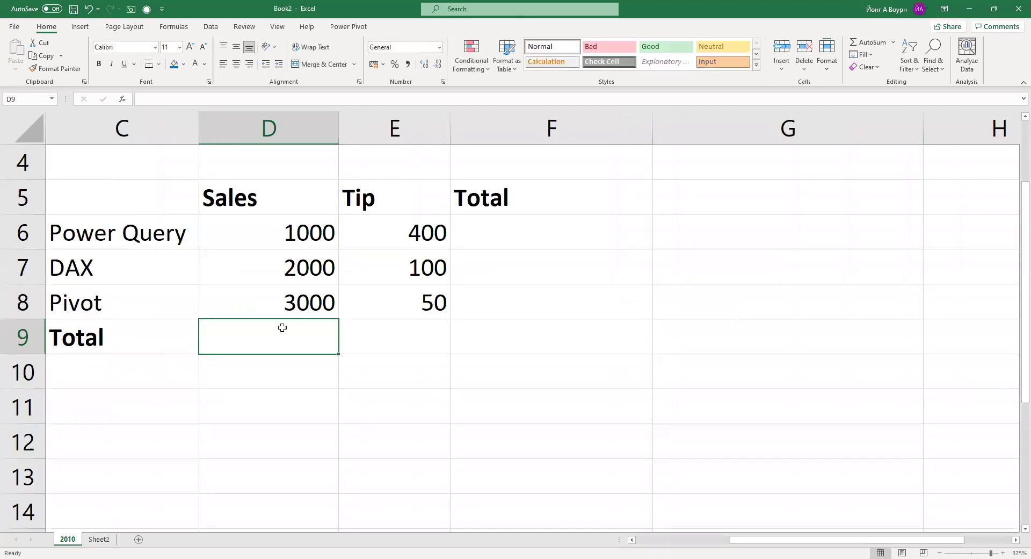
# - In the Book2 workbook, total the Sales column in D9 and the Tip column in E9 with AutoSum
pyautogui.hotkey('alt', '=')
pyautogui.press('Return')
pyautogui.press('Right')
pyautogui.press('Up')
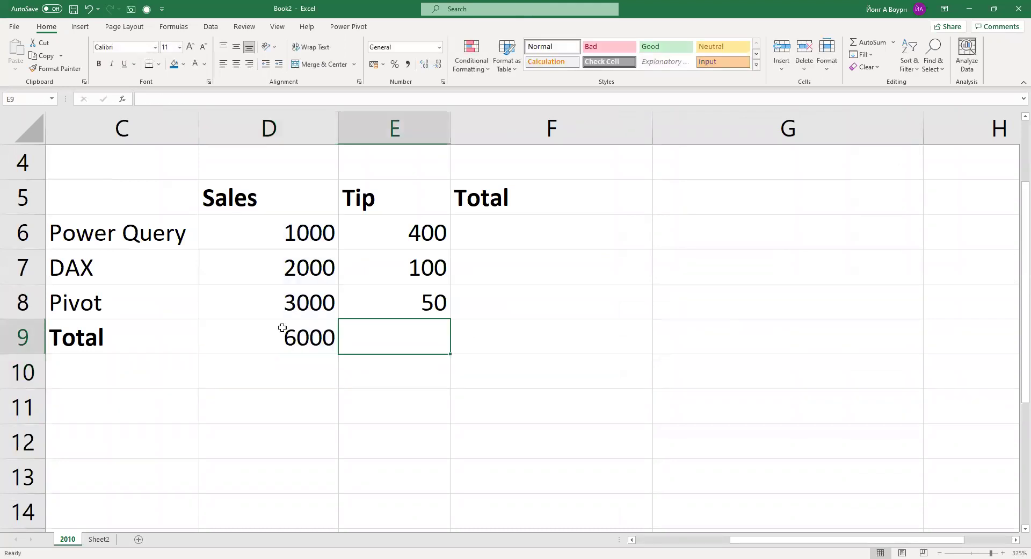
pyautogui.hotkey('alt', '=')
pyautogui.press('Return')
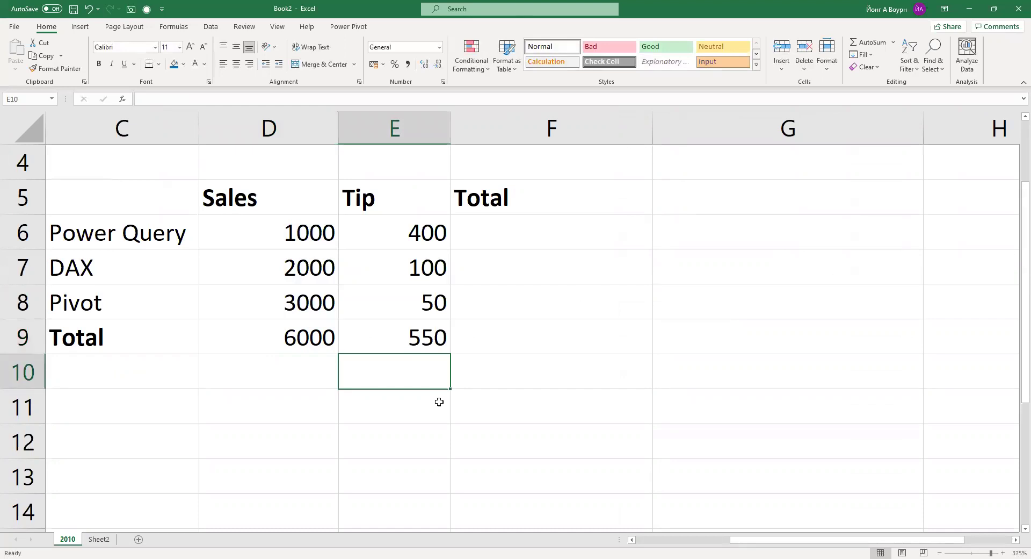
pyautogui.moveTo(570, 420); pyautogui.dragTo(780, 441)
pyautogui.write('Alt')
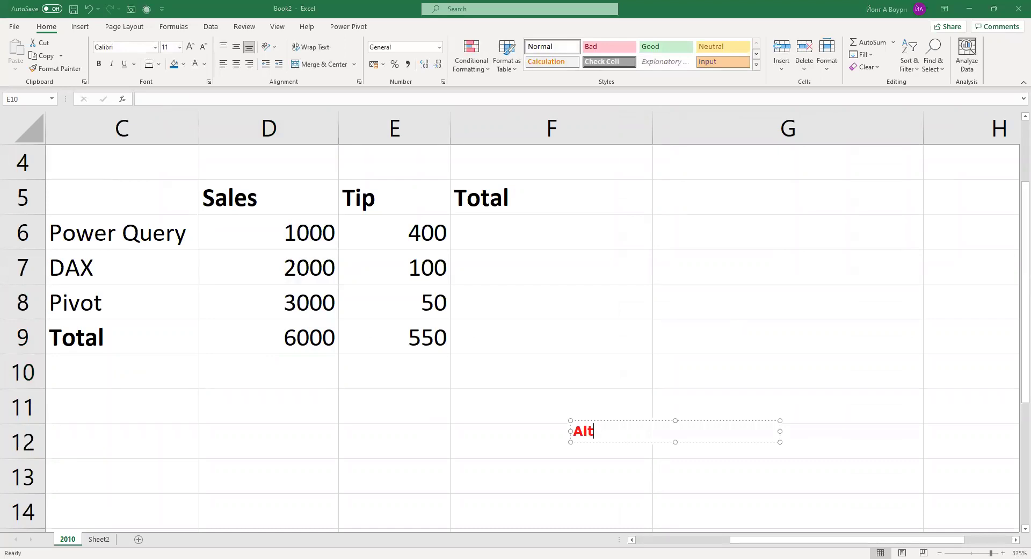
pyautogui.write('+=')
pyautogui.press('BackSpace')
pyautogui.press('BackSpace')
pyautogui.write('+')
pyautogui.press('BackSpace')
pyautogui.write('=')
pyautogui.press('BackSpace')
pyautogui.press('BackSpace')
pyautogui.press('BackSpace')
pyautogui.press('BackSpace')
pyautogui.click(59, 423)
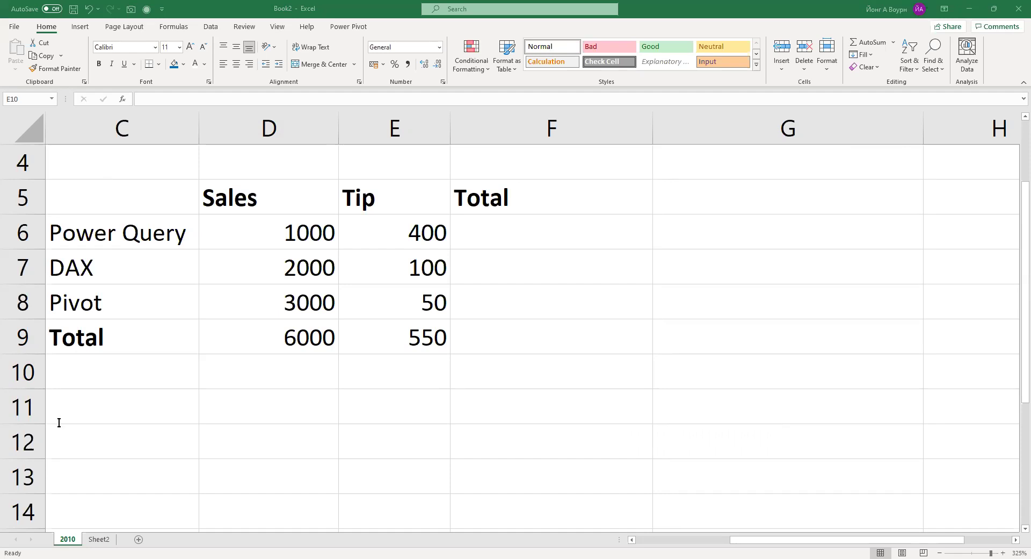
# - Total the Power Query row in F6 with AutoSum over D6:E6 and fill the formula down through F8
pyautogui.click(536, 227)
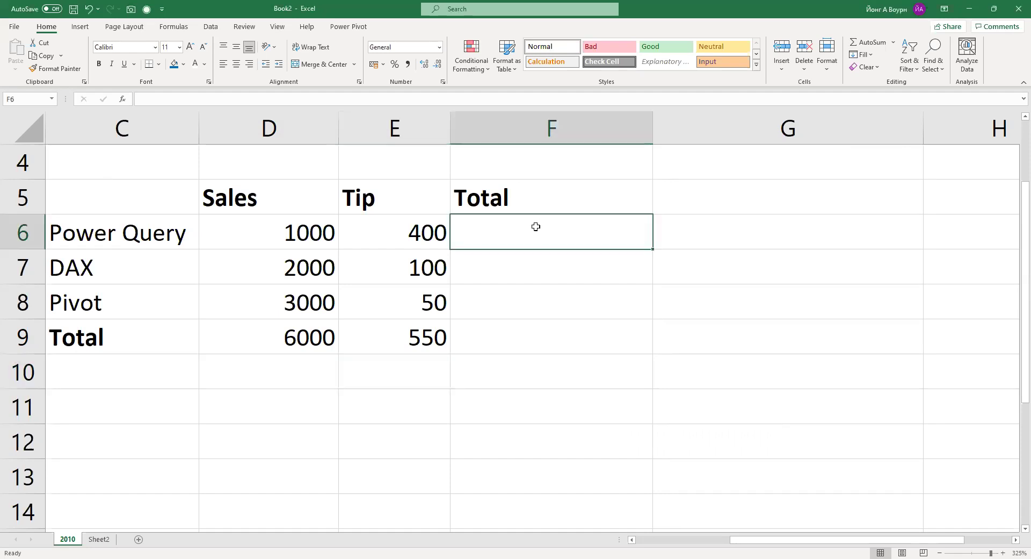
pyautogui.hotkey('alt', '=')
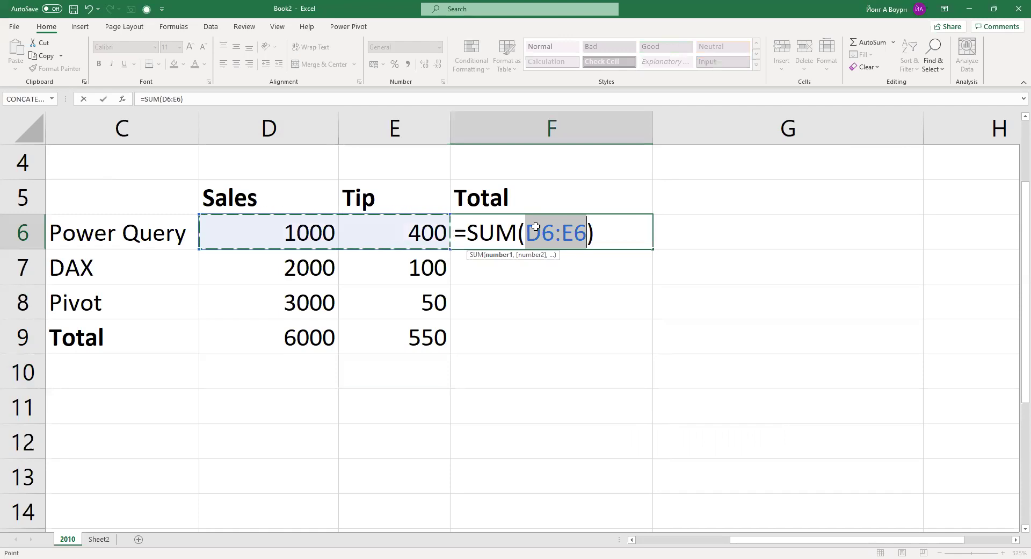
pyautogui.press('Return')
pyautogui.click(536, 228)
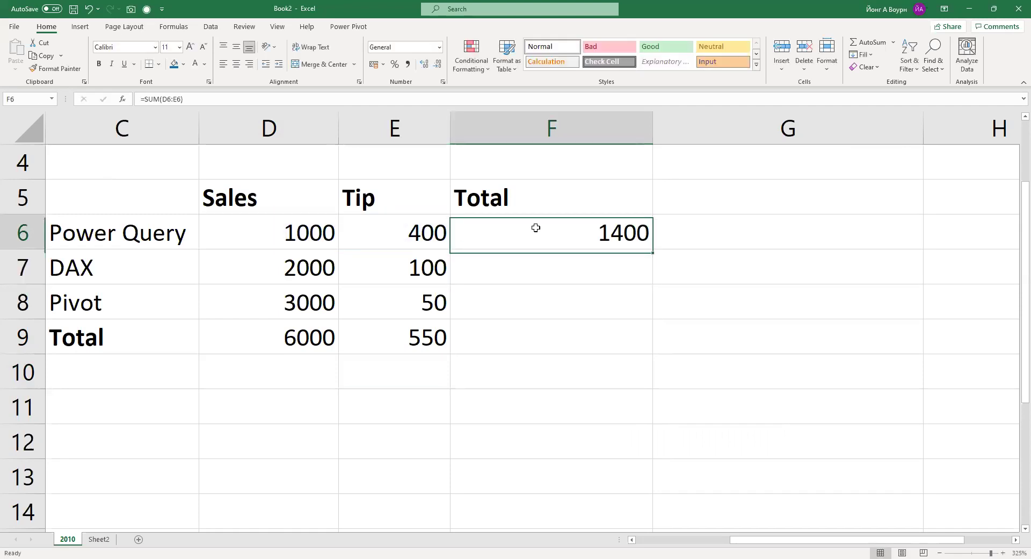
pyautogui.doubleClick(654, 251)
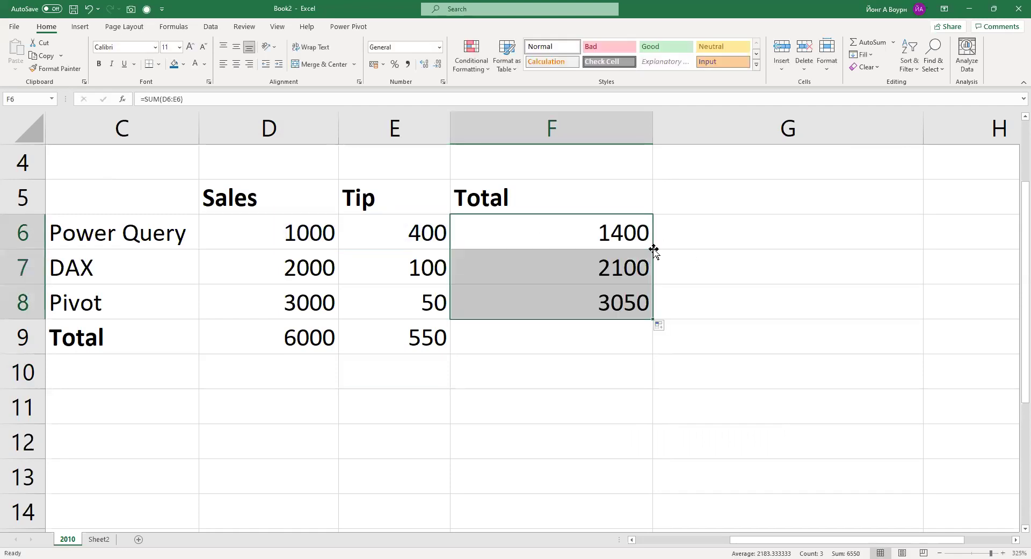
# - Clear the AutoSum row totals from F6:F8 and the column totals from D9:E9
pyautogui.moveTo(612, 234); pyautogui.dragTo(596, 302)
pyautogui.press('Delete')
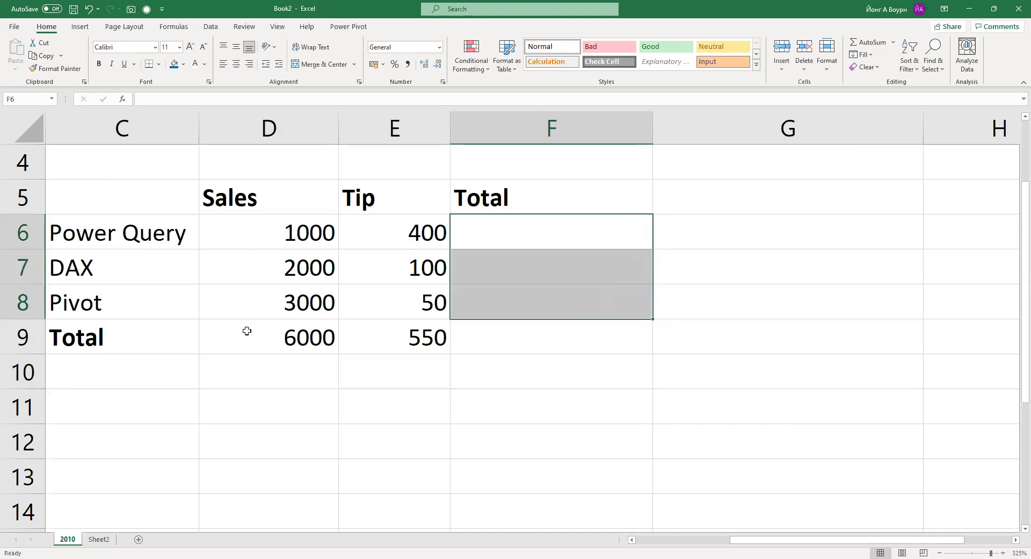
pyautogui.click(264, 337)
pyautogui.hotkey('shift', 'Right')
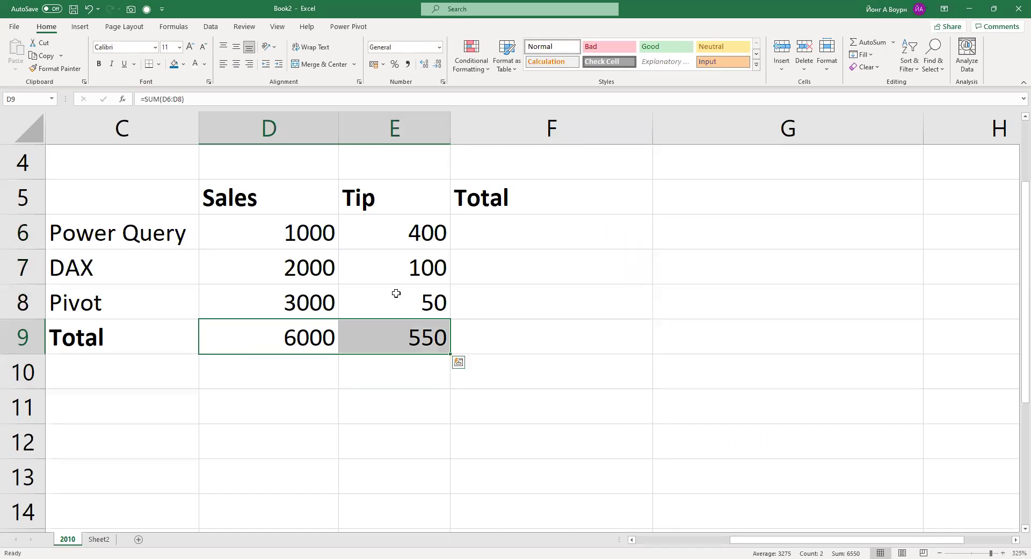
pyautogui.press('Delete')
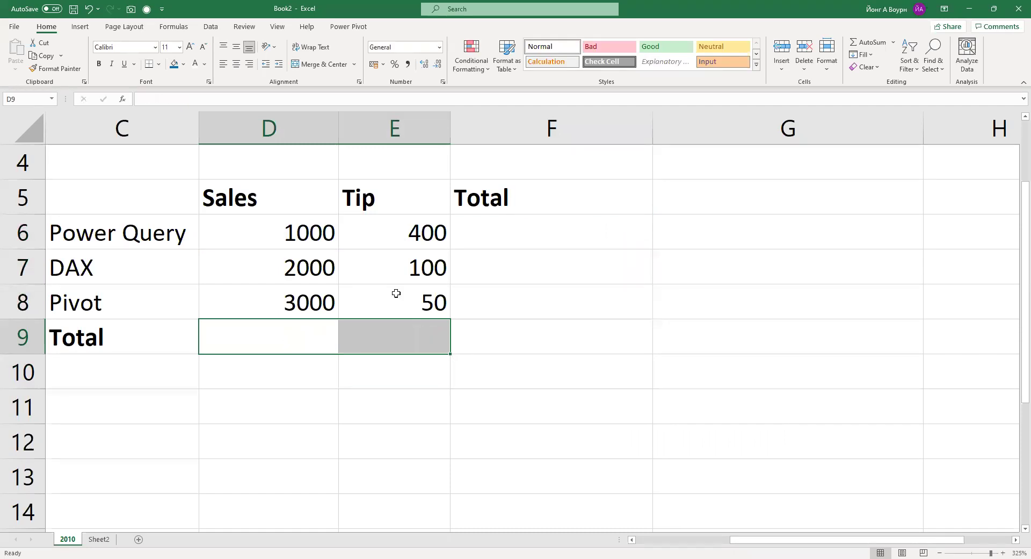
# - Insert AutoSum totals in F6 over D6:E6, in F7 over D7:E7 and in F8 over the suggested F6:F7
pyautogui.click(513, 225)
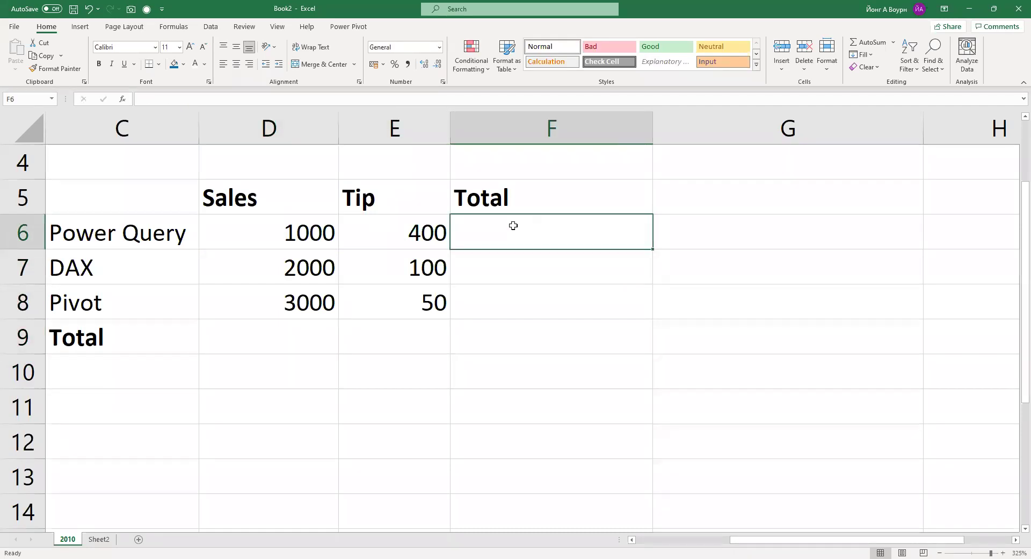
pyautogui.hotkey('alt', '=')
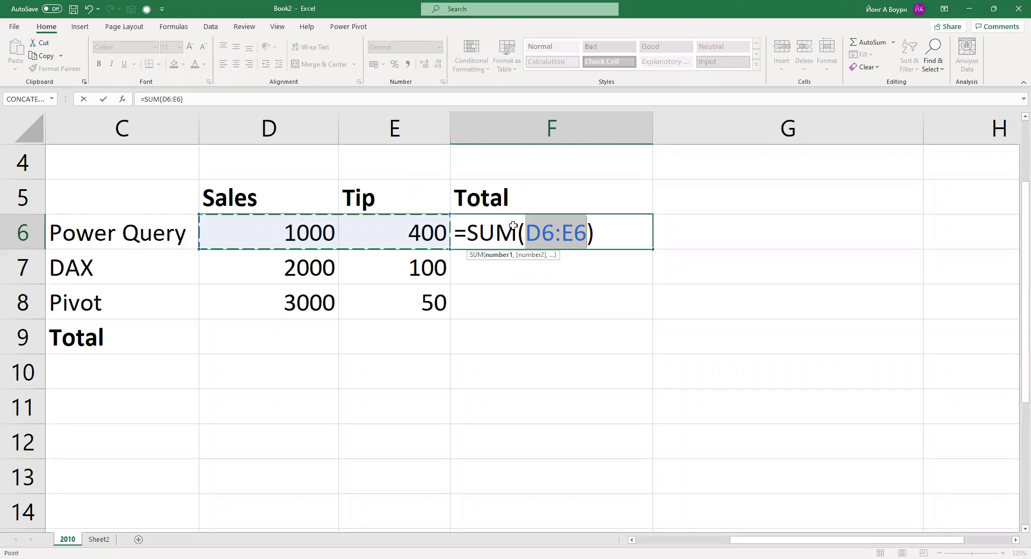
pyautogui.press('Return')
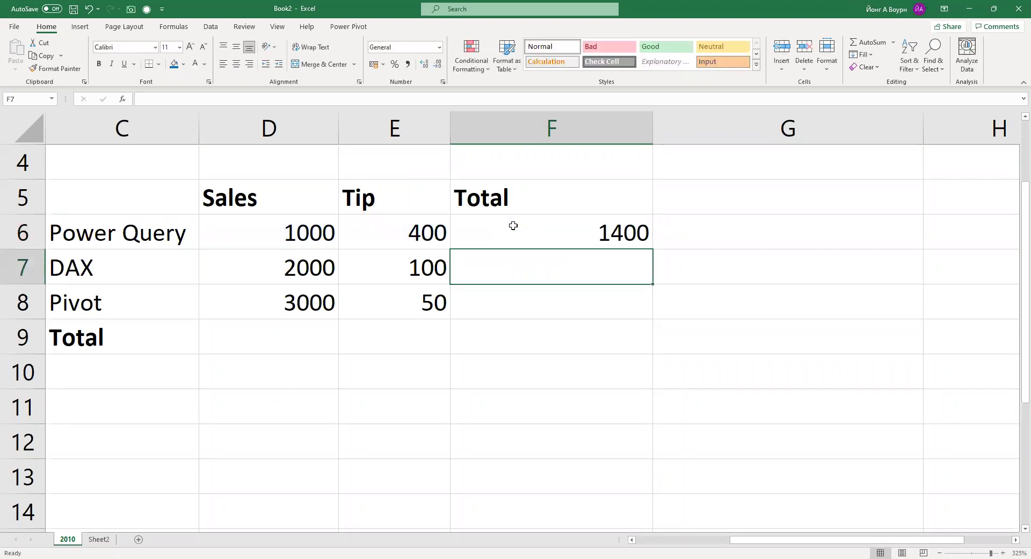
pyautogui.press('alt')
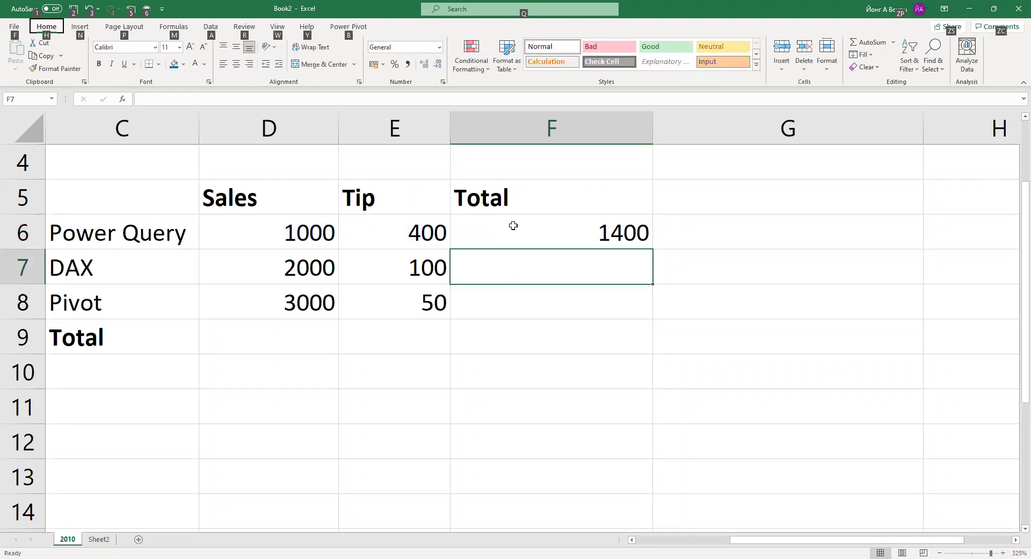
pyautogui.press('alt')
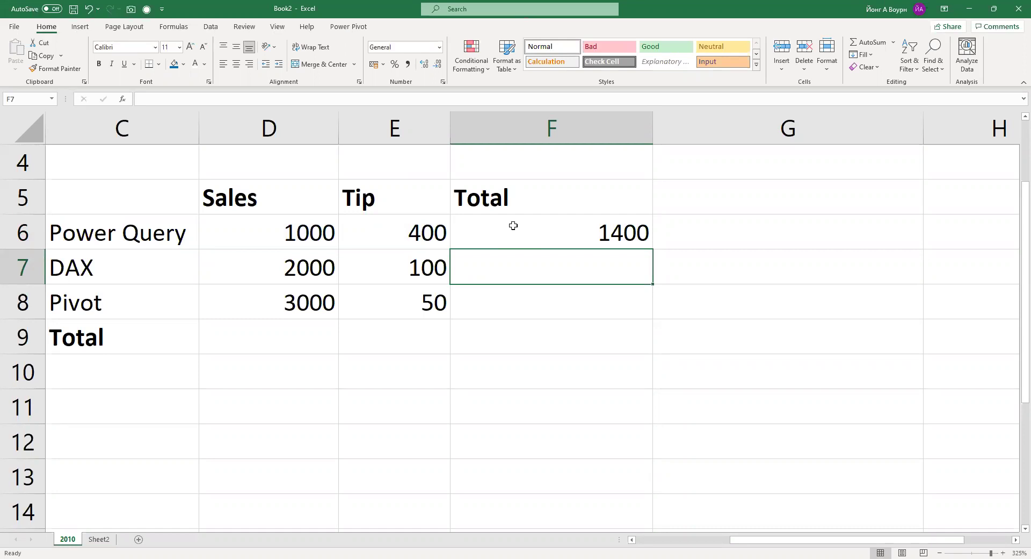
pyautogui.hotkey('alt', '=')
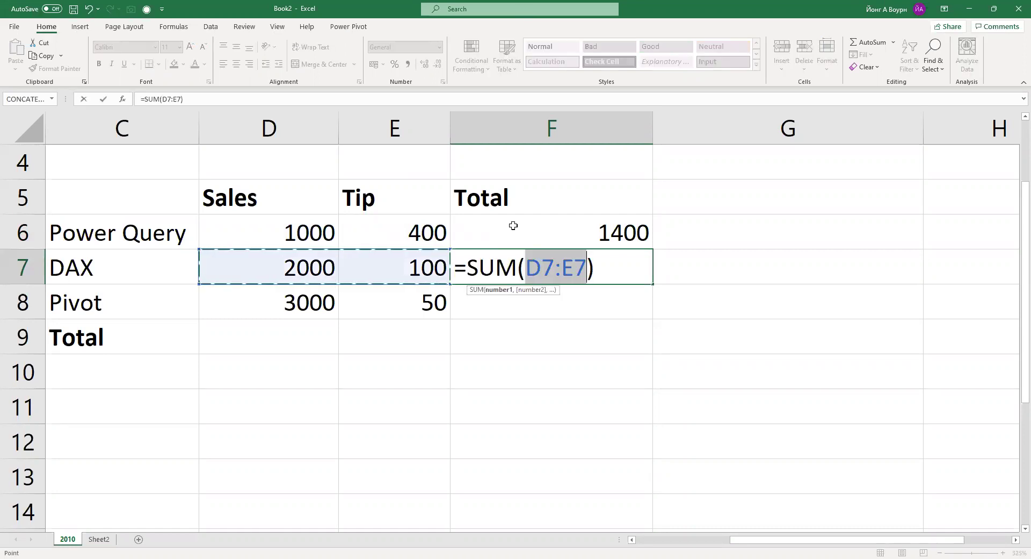
pyautogui.press('Return')
pyautogui.hotkey('alt', '=')
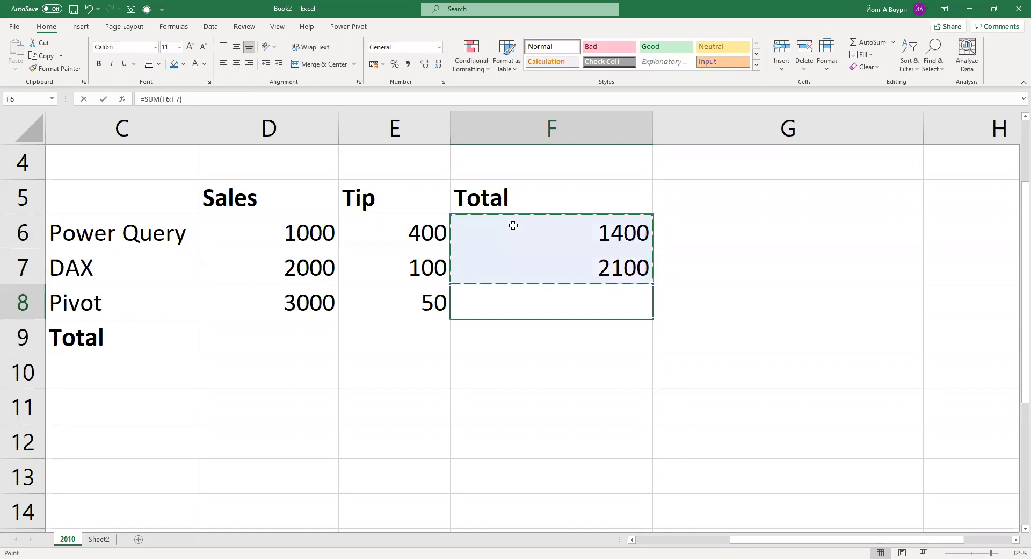
pyautogui.press('Return')
pyautogui.press('Left')
pyautogui.press('Left')
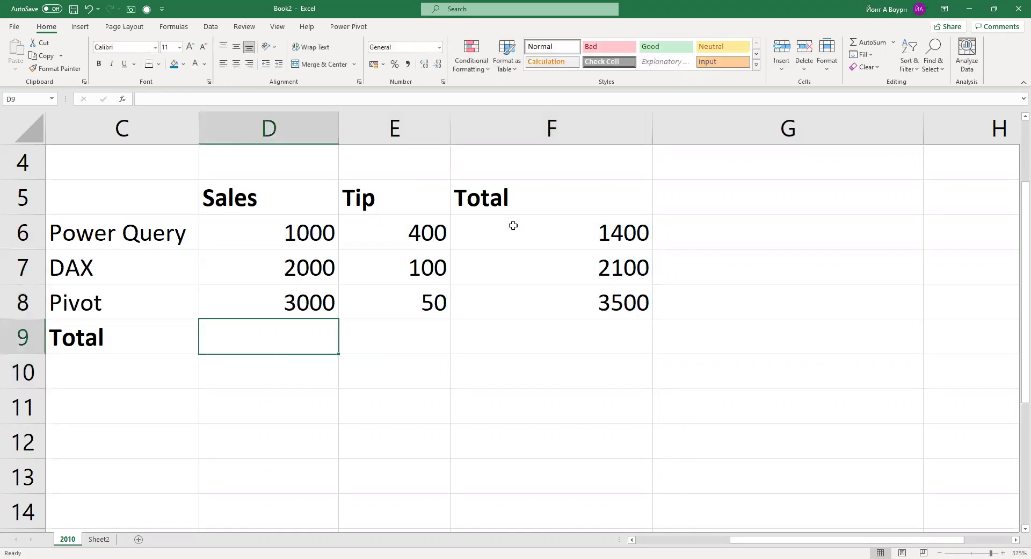
pyautogui.hotkey('alt', '=')
pyautogui.press('Right')
pyautogui.press('Down')
pyautogui.press('Down')
pyautogui.press('Down')
pyautogui.press('Left')
pyautogui.press('Escape')
# - Total the Sales column in D9 and the Tip column in E9 with AutoSum
pyautogui.hotkey('alt', '=')
pyautogui.press('Tab')
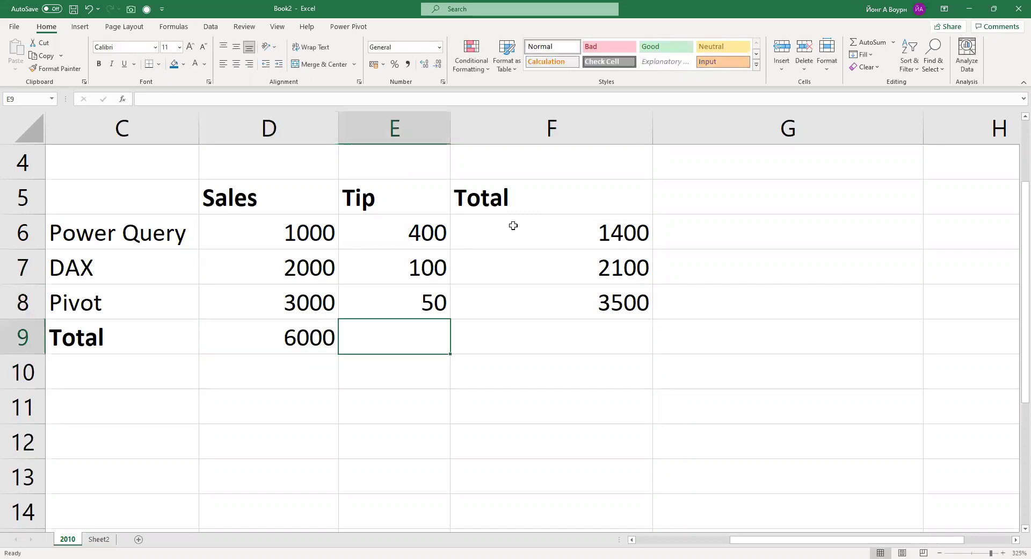
pyautogui.press('alt')
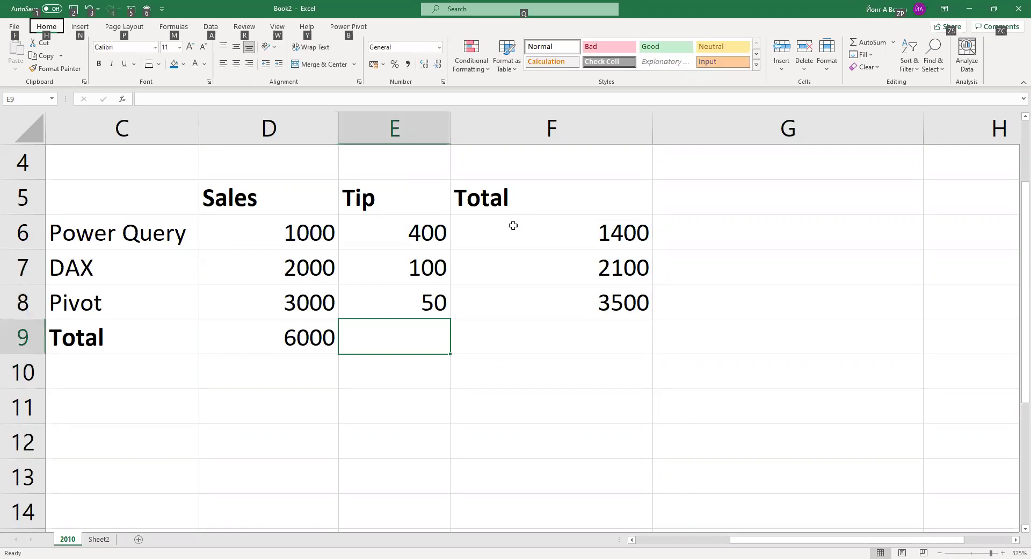
pyautogui.press('alt')
pyautogui.hotkey('alt', '=')
pyautogui.press('Return')
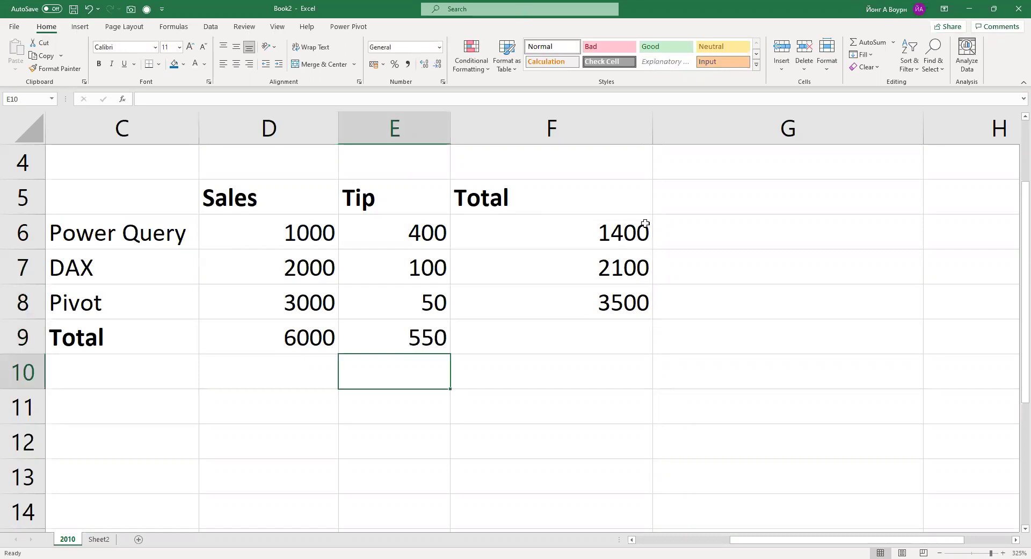
# - Clear the row totals in F6:F8 and the column totals in D9:E9
pyautogui.moveTo(647, 223); pyautogui.dragTo(573, 301)
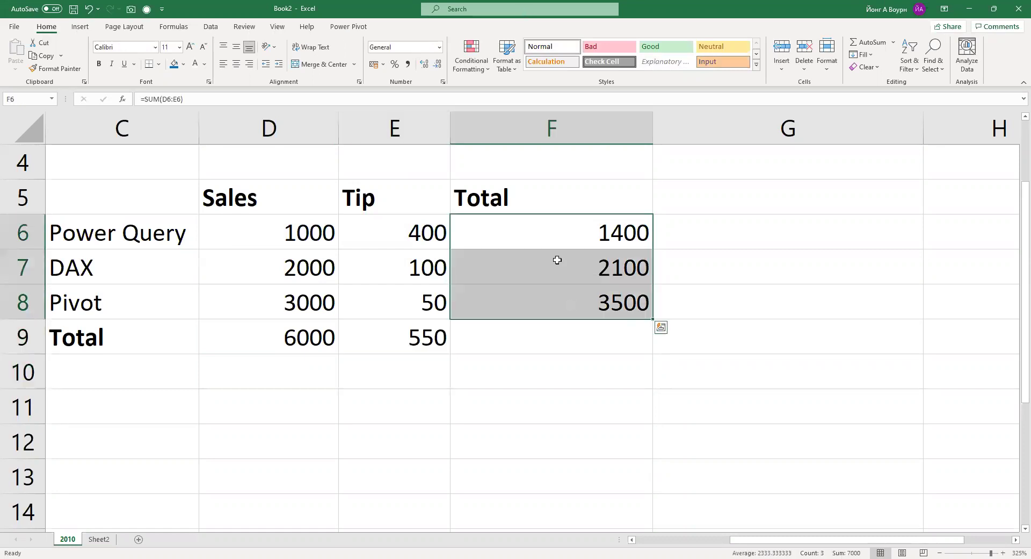
pyautogui.press('Delete')
pyautogui.click(297, 324)
pyautogui.hotkey('shift', 'Right')
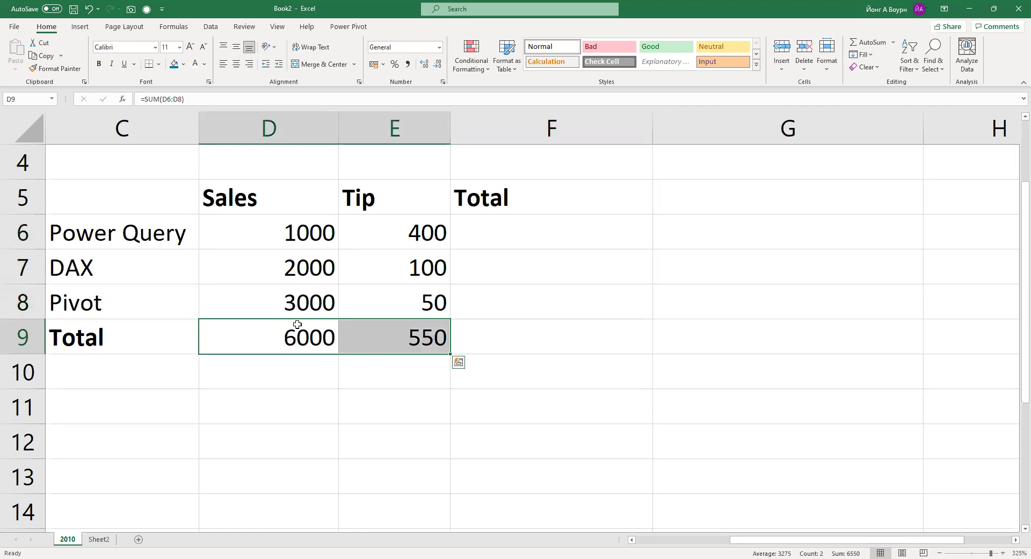
pyautogui.press('Delete')
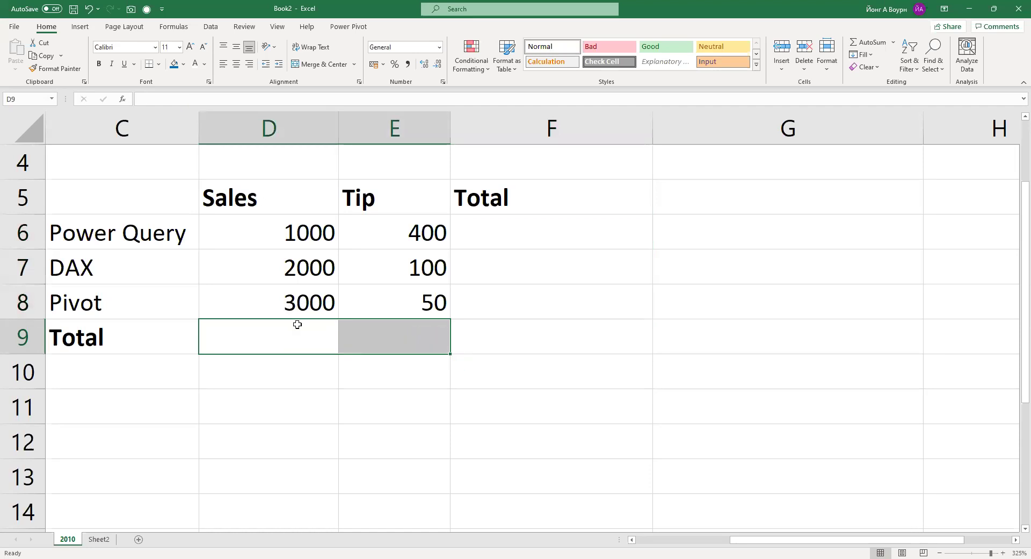
# - Total all rows and columns at once with AutoSum over D6:F9, and undo it
pyautogui.click(297, 324)
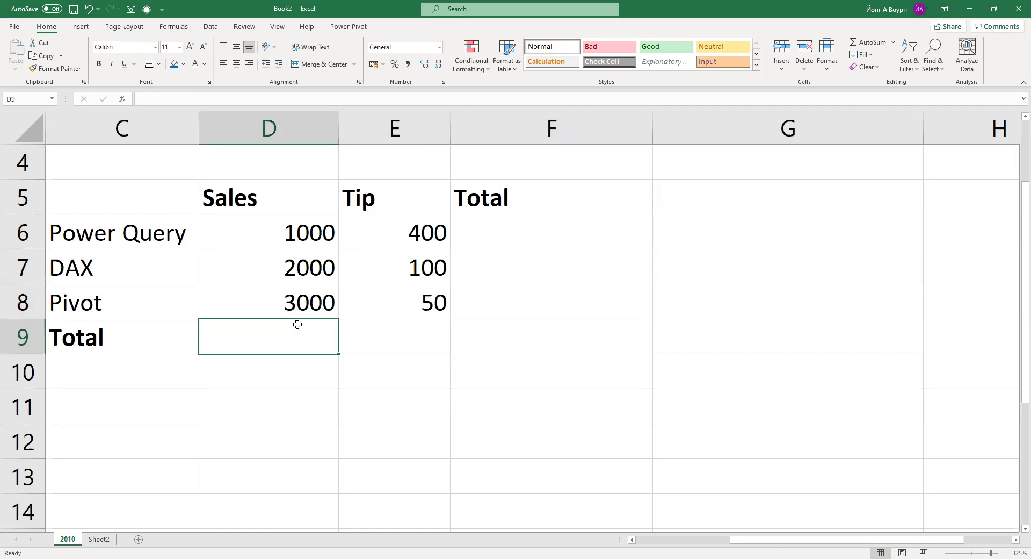
pyautogui.moveTo(270, 230); pyautogui.dragTo(395, 335)
pyautogui.hotkey('shift', 'Right')
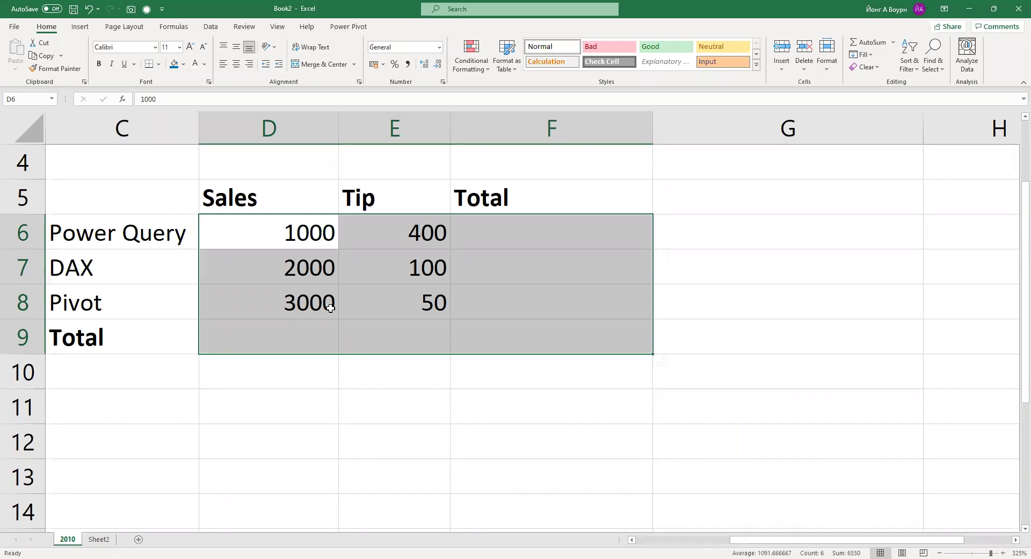
pyautogui.hotkey('alt', '=')
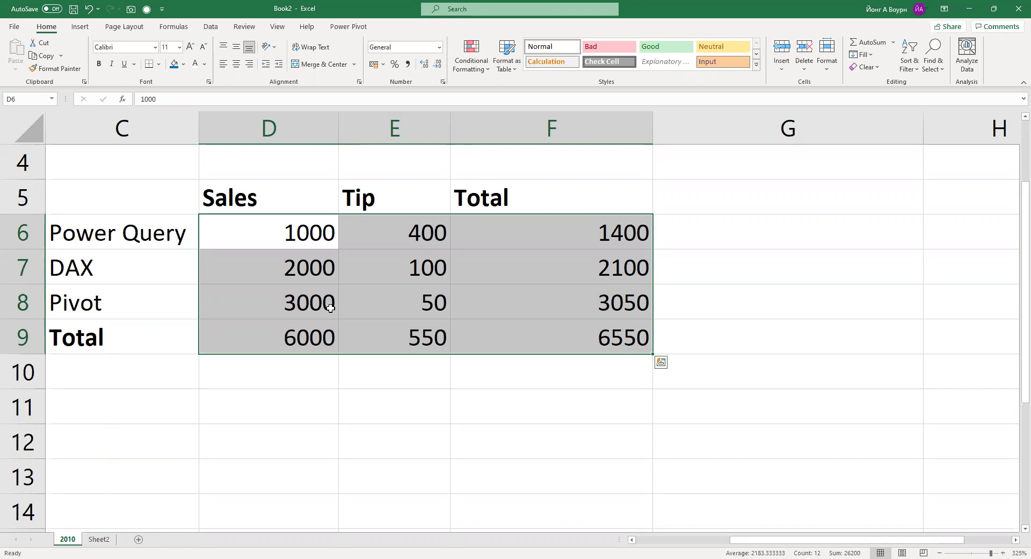
pyautogui.hotkey('ctrl', 'z')
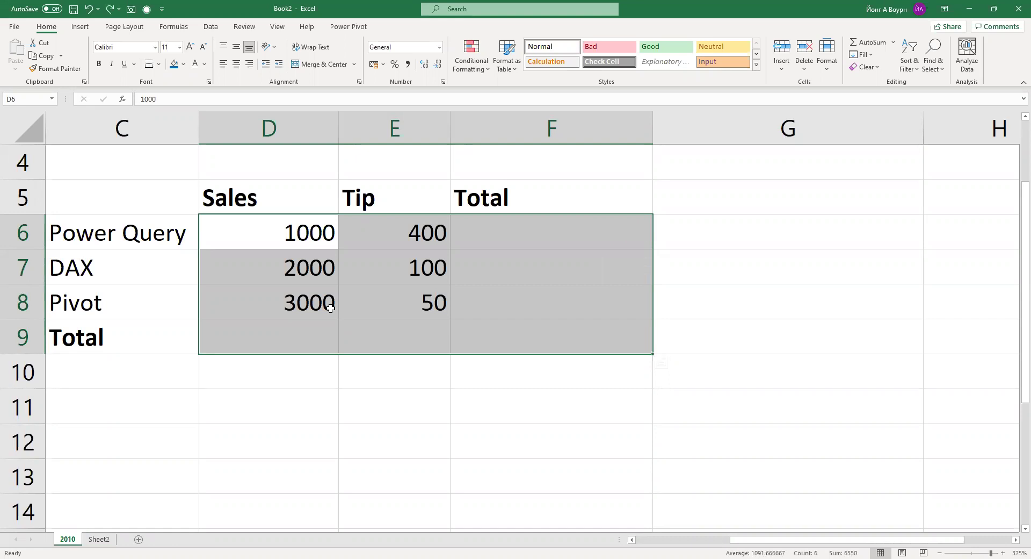
pyautogui.click(512, 500)
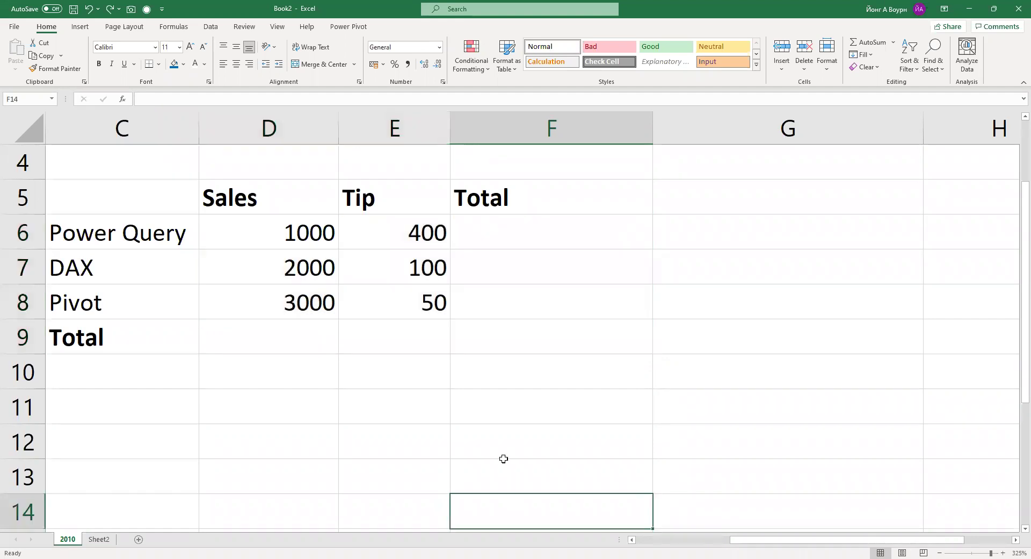
# - Fill every row and column total of the table in one go with AutoSum over the whole range D6:F9
pyautogui.click(299, 236)
pyautogui.moveTo(329, 267); pyautogui.dragTo(388, 327)
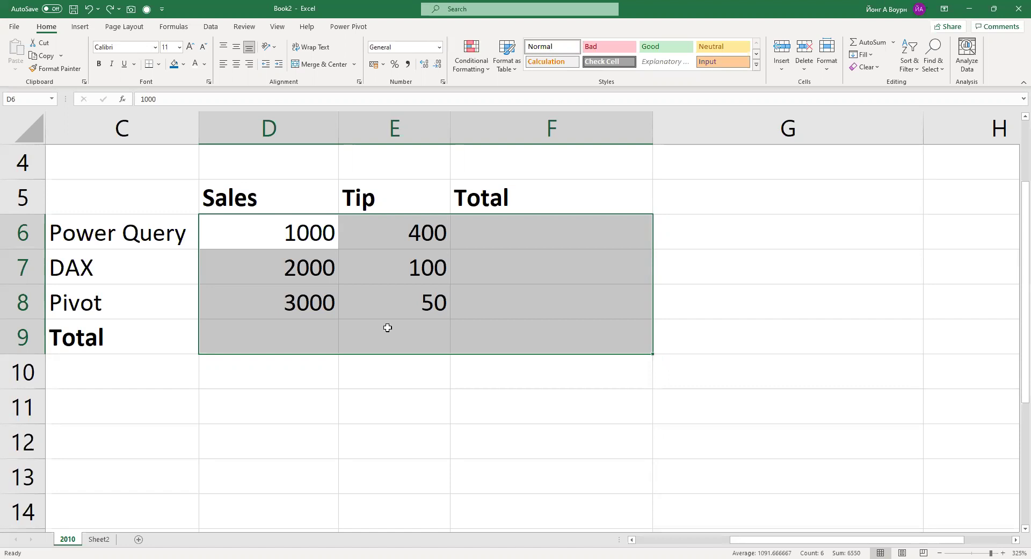
pyautogui.hotkey('alt', '=')
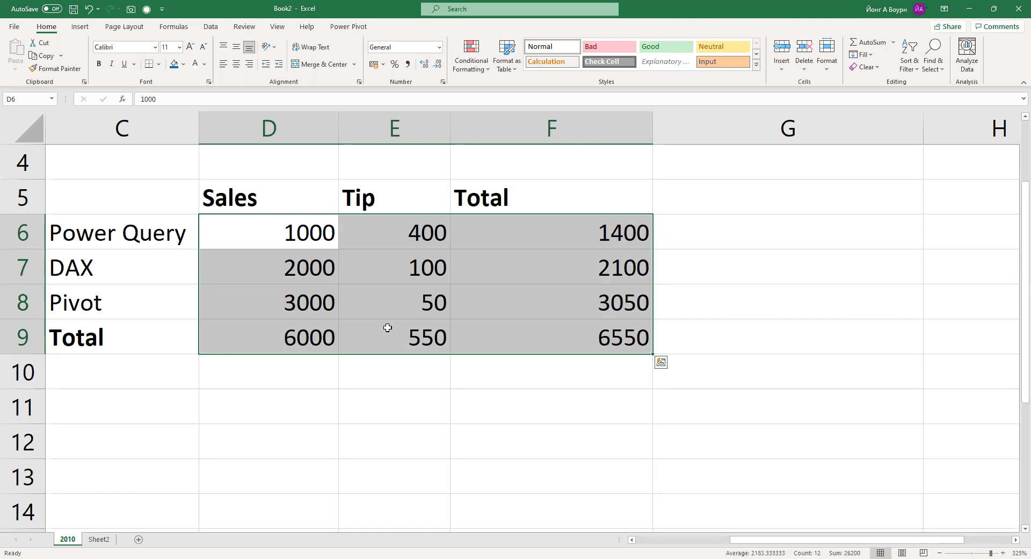
pyautogui.press('Return')
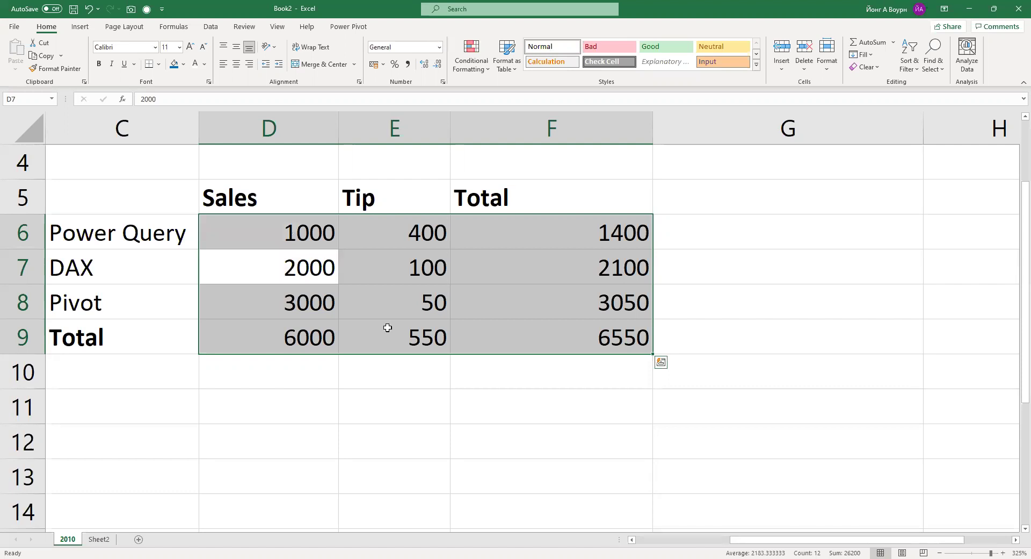
pyautogui.click(612, 162)
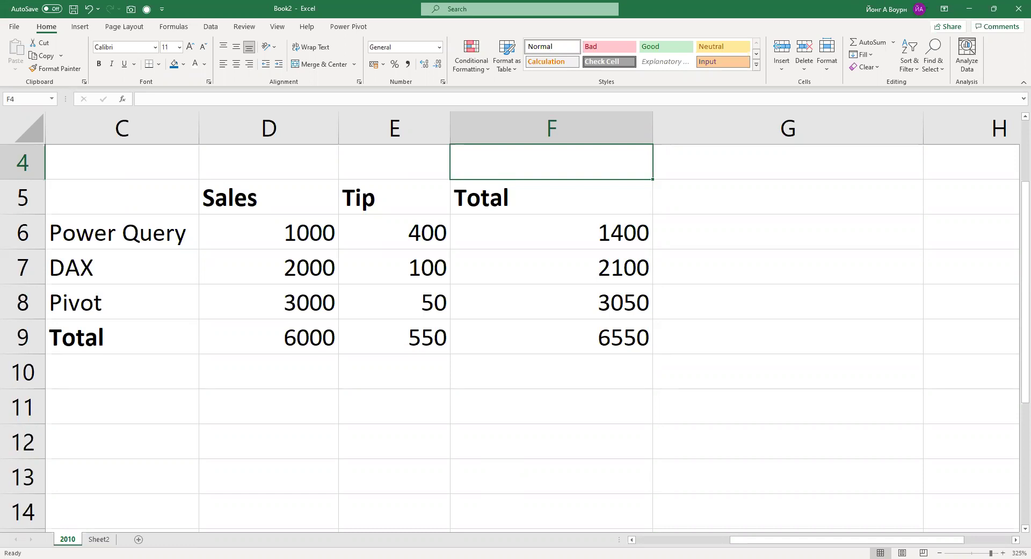
pyautogui.click(370, 547)
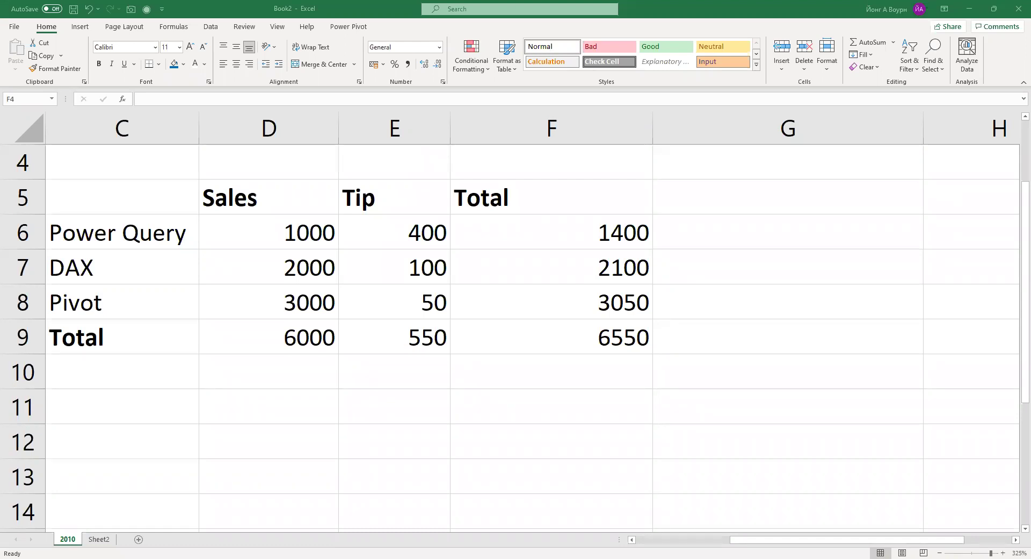
pyautogui.click(993, 43)
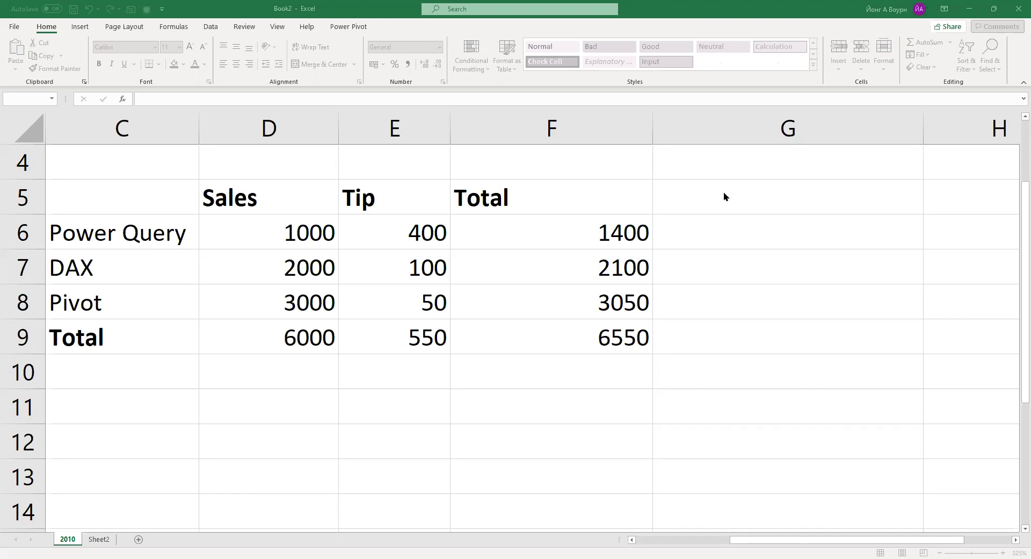
# - Add a bold Percentage heading in G5, next to the Total heading
pyautogui.click(703, 222)
pyautogui.write('Perce')
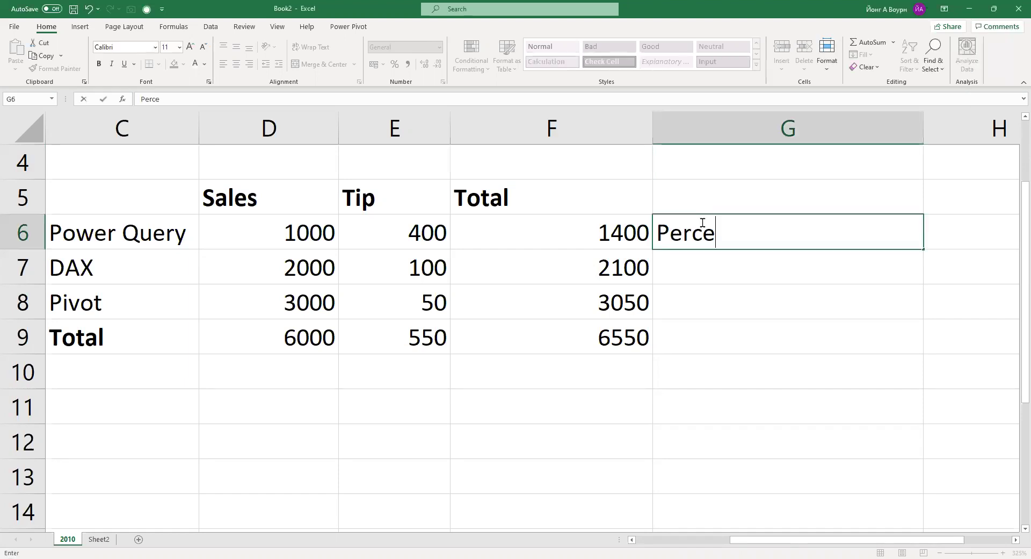
pyautogui.write('ntage')
pyautogui.press('Return')
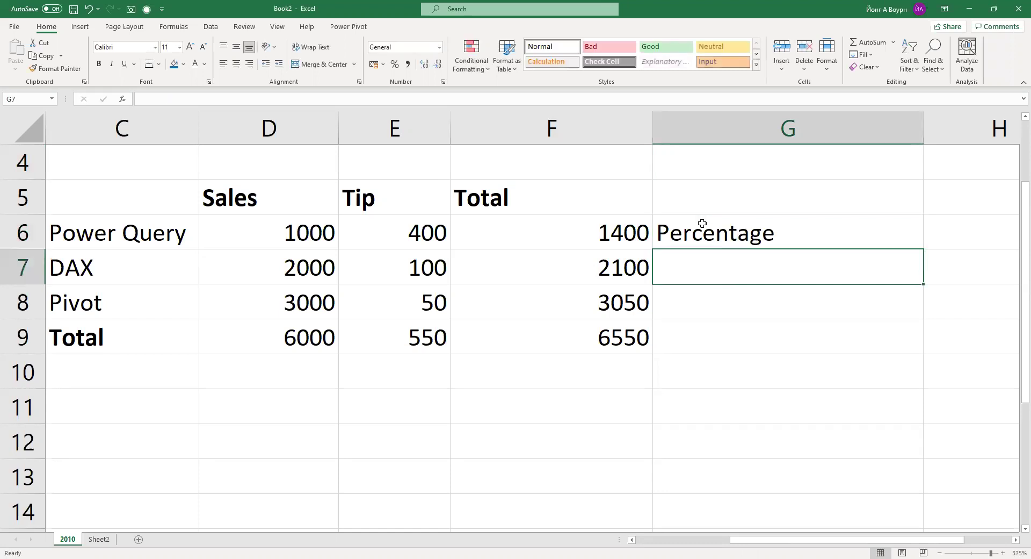
pyautogui.click(702, 222)
pyautogui.hotkey('ctrl', 'c')
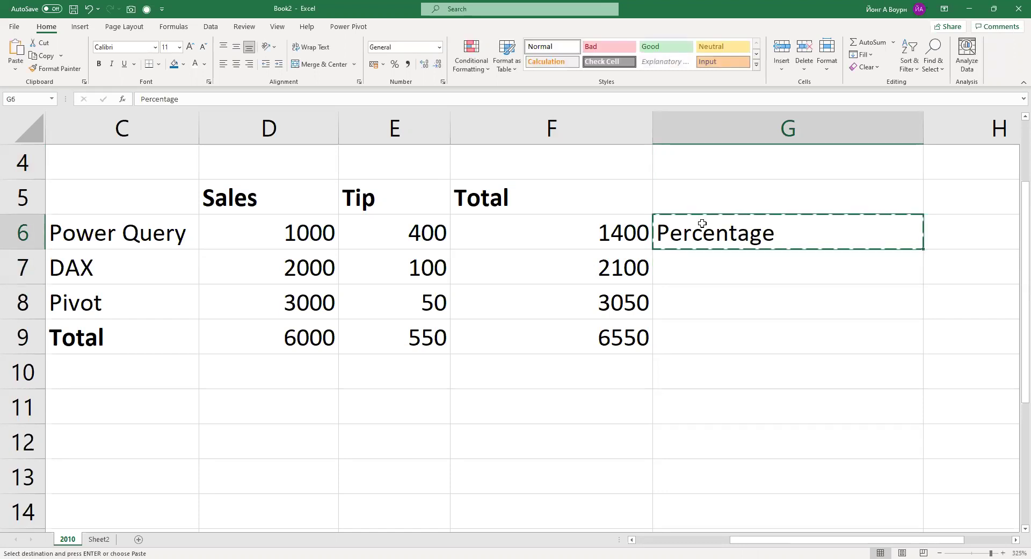
pyautogui.press('Up')
pyautogui.press('Return')
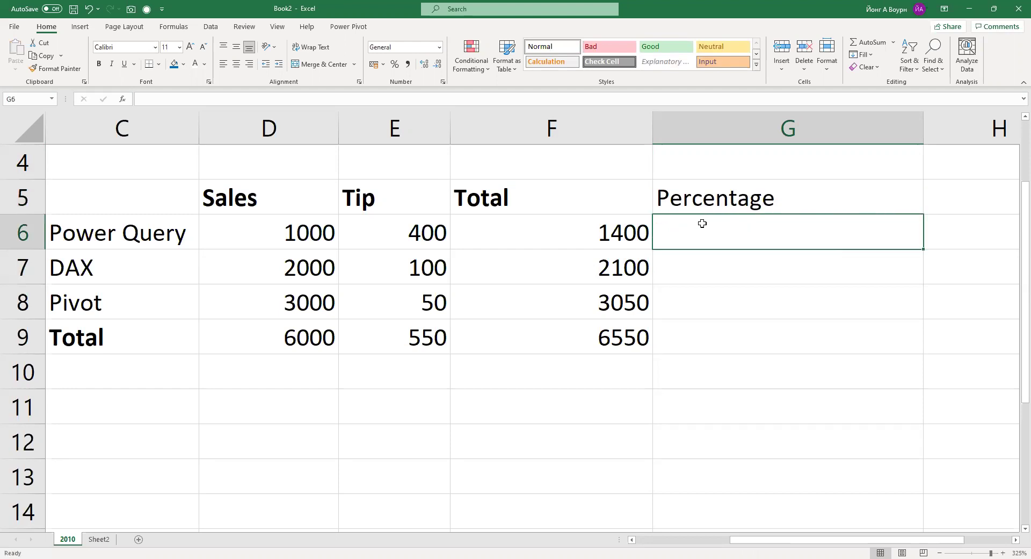
pyautogui.press('Up')
pyautogui.hotkey('ctrl', 'b')
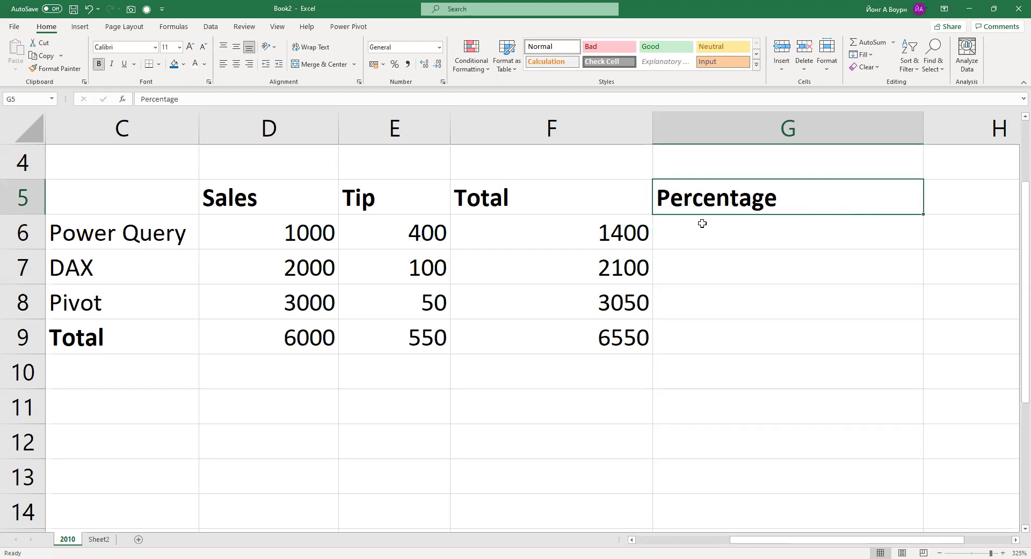
pyautogui.press('Down')
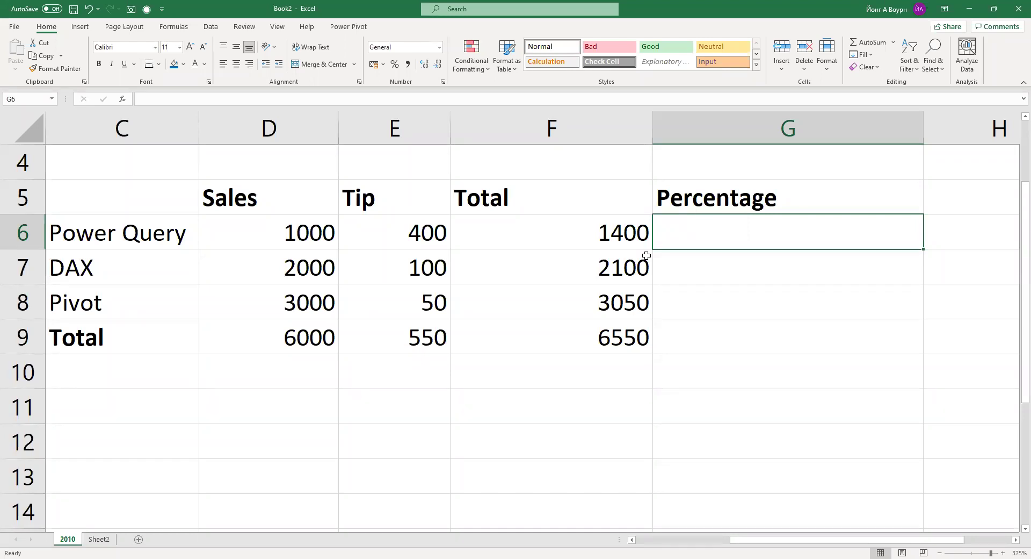
pyautogui.hotkey('ctrl', '2')
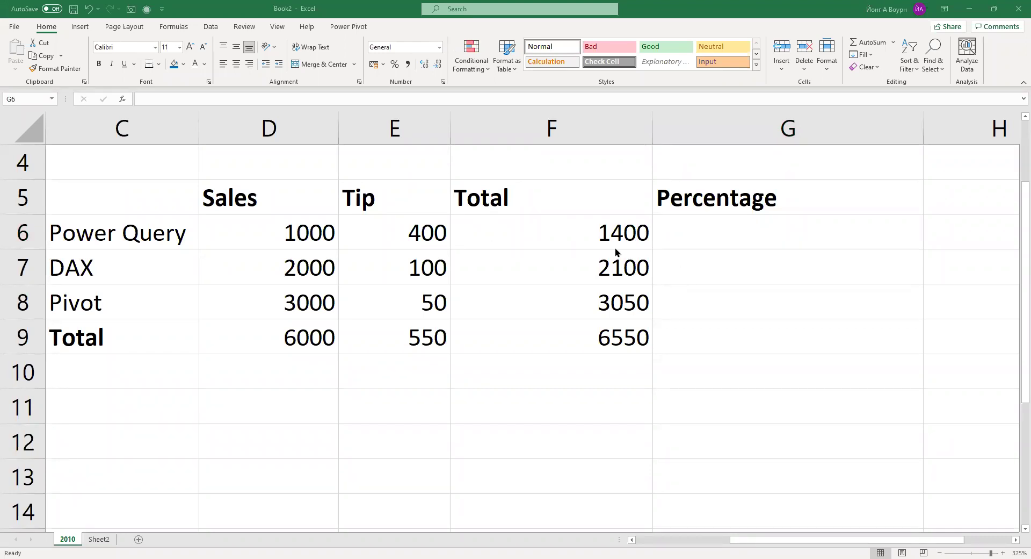
# - Rename the Total heading in F5 to Total Revenue
pyautogui.doubleClick(540, 196)
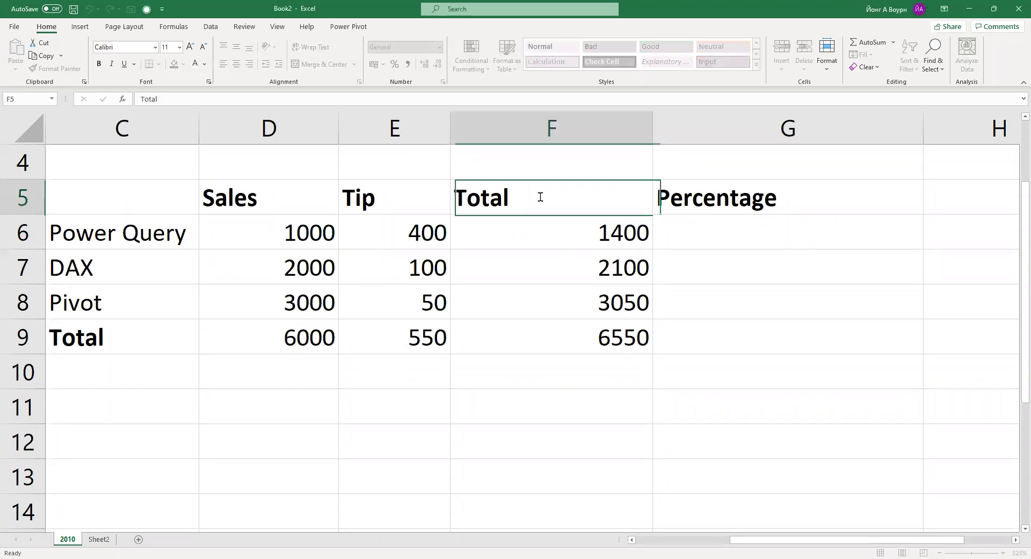
pyautogui.write('Sale')
pyautogui.press('BackSpace')
pyautogui.press('BackSpace')
pyautogui.press('BackSpace')
pyautogui.press('BackSpace')
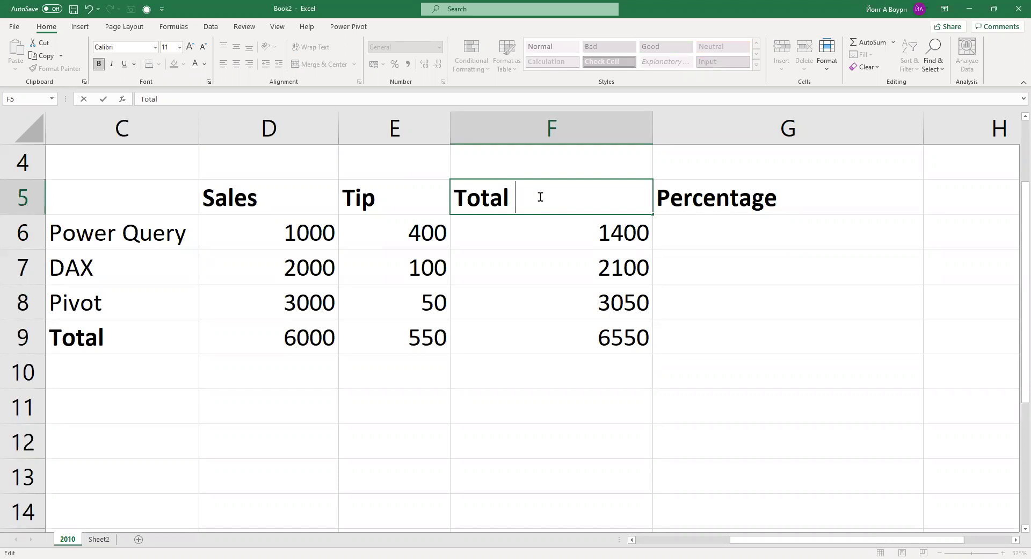
pyautogui.write('Revenue')
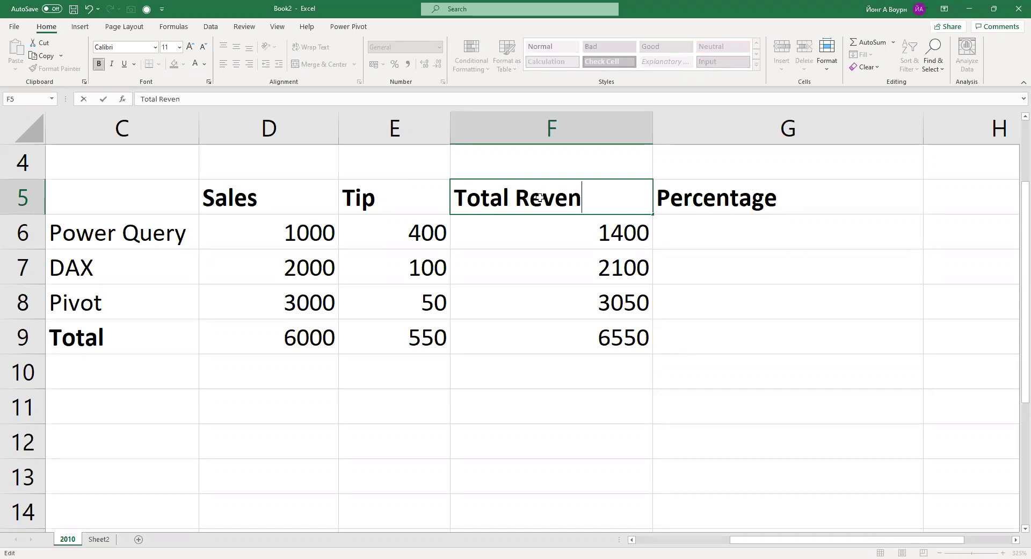
pyautogui.press('Return')
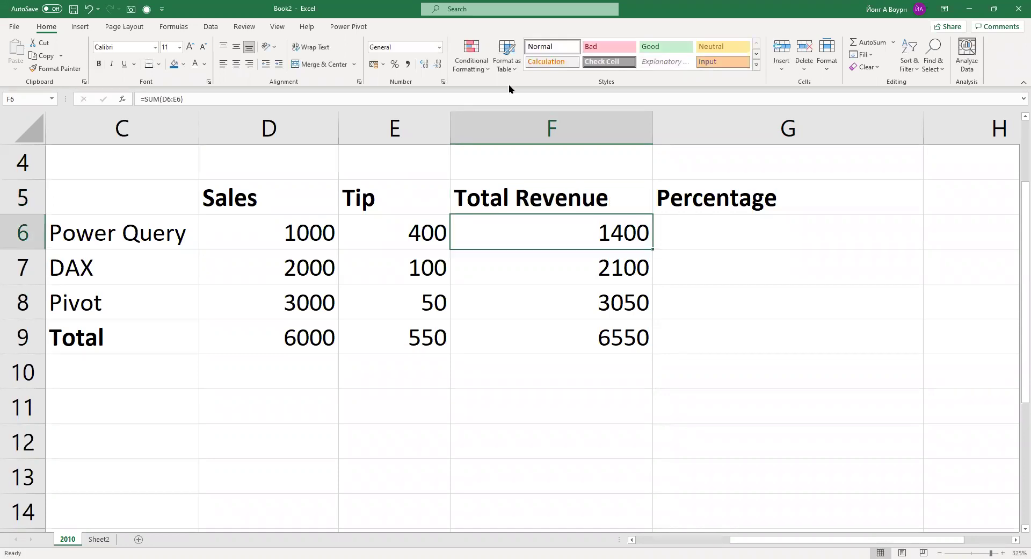
pyautogui.click(728, 232)
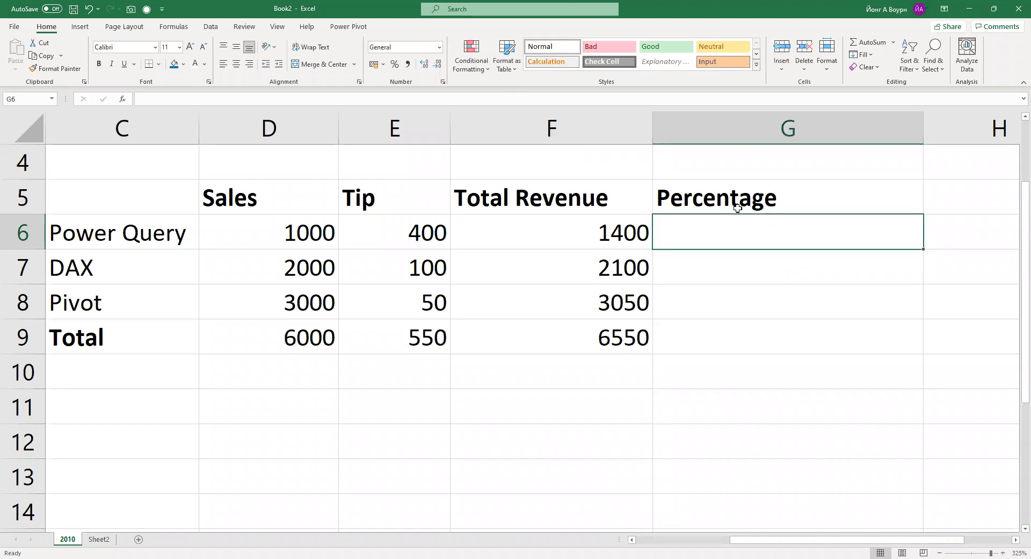
pyautogui.write('=')
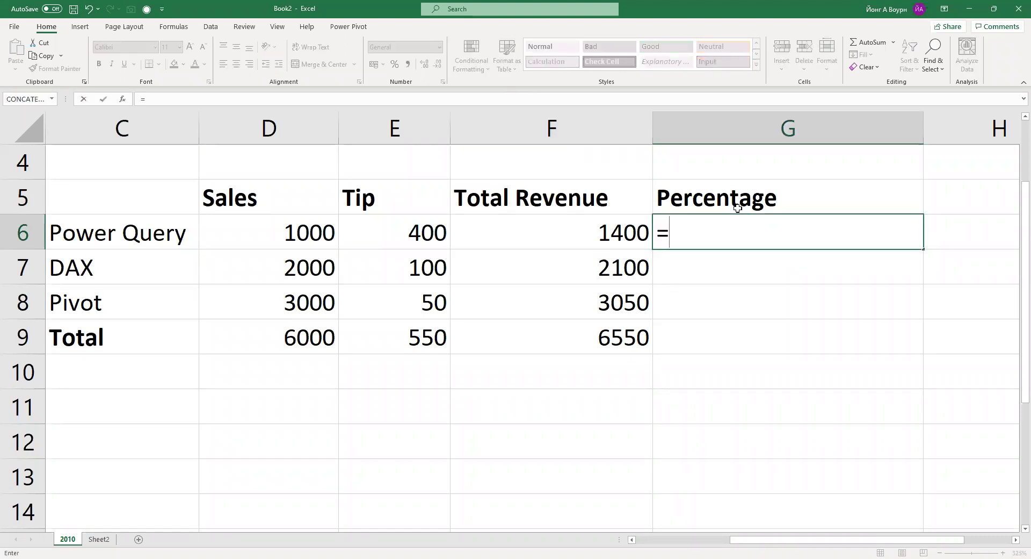
pyautogui.write('1')
pyautogui.press('BackSpace')
pyautogui.press('Left')
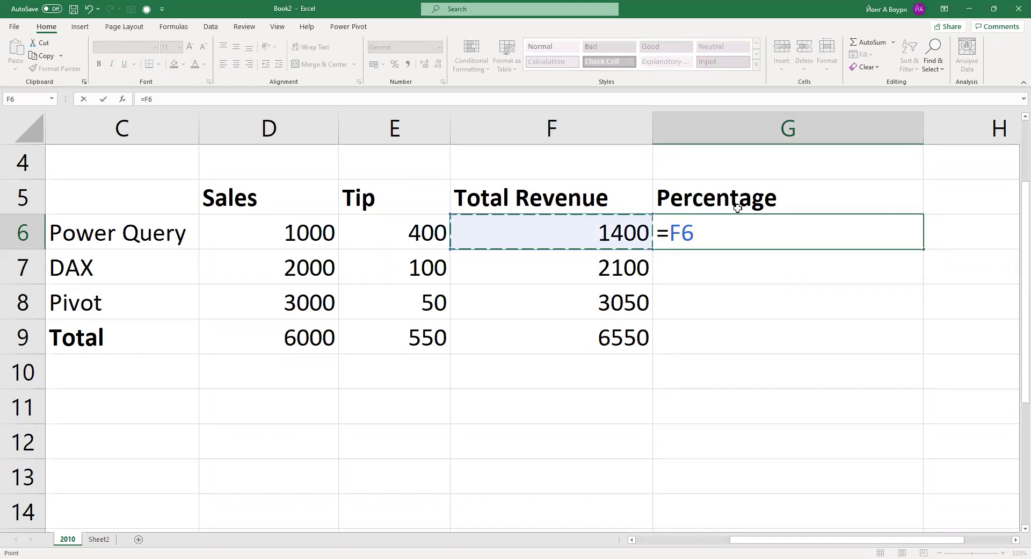
pyautogui.write('/')
pyautogui.press('Down')
pyautogui.press('Down')
pyautogui.press('Down')
pyautogui.press('Left')
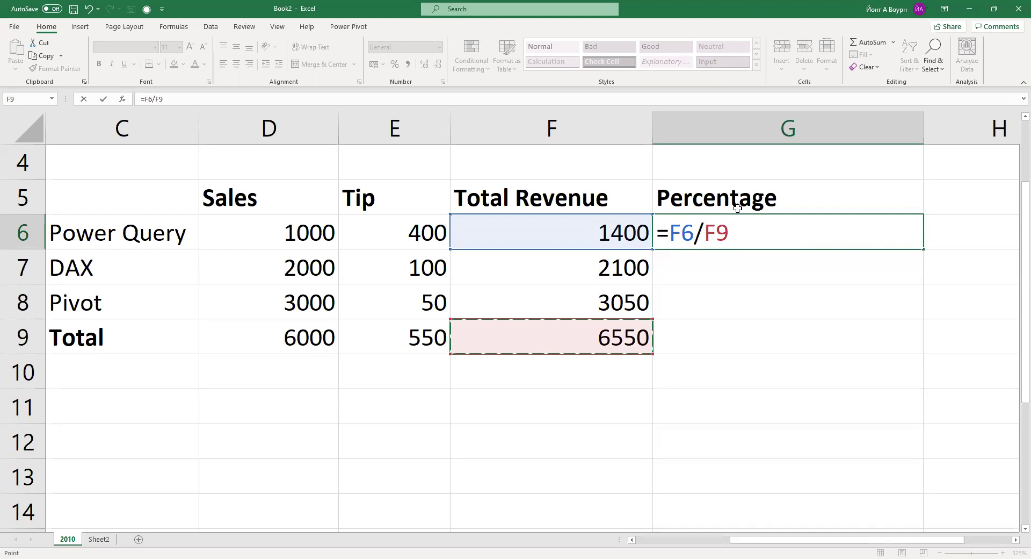
pyautogui.press('F2')
pyautogui.press('Left')
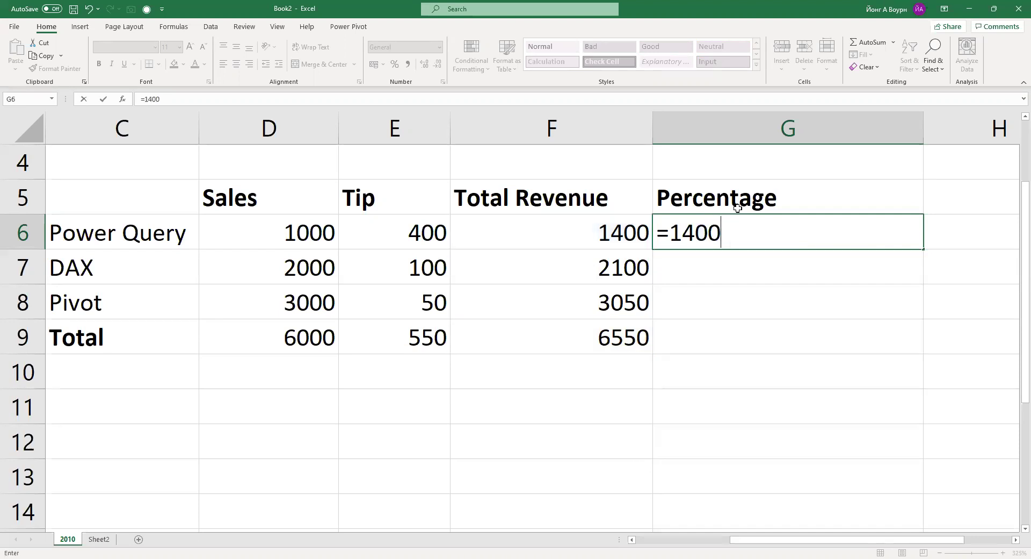
pyautogui.write('/')
pyautogui.press('BackSpace')
pyautogui.press('BackSpace')
pyautogui.press('BackSpace')
pyautogui.press('BackSpace')
pyautogui.press('BackSpace')
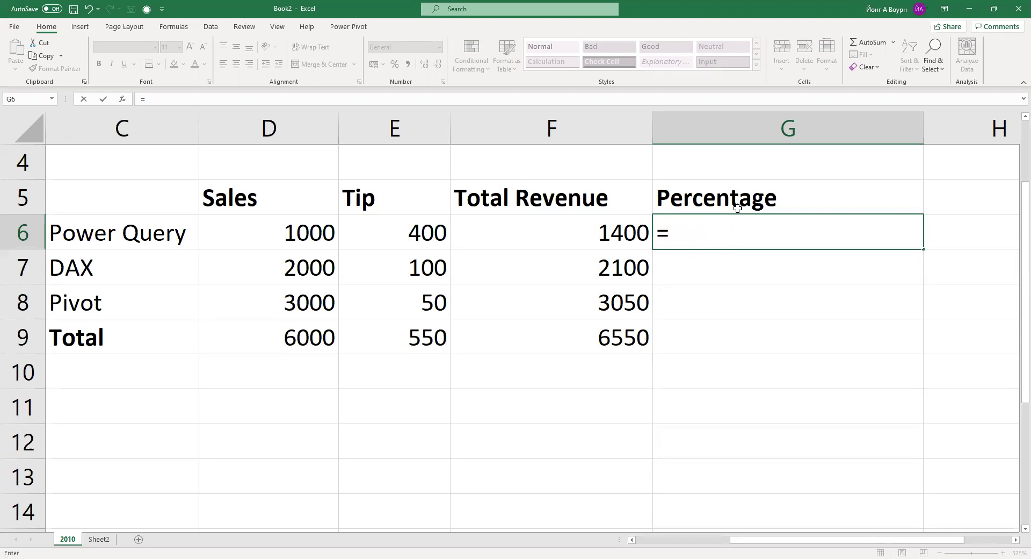
pyautogui.press('Left')
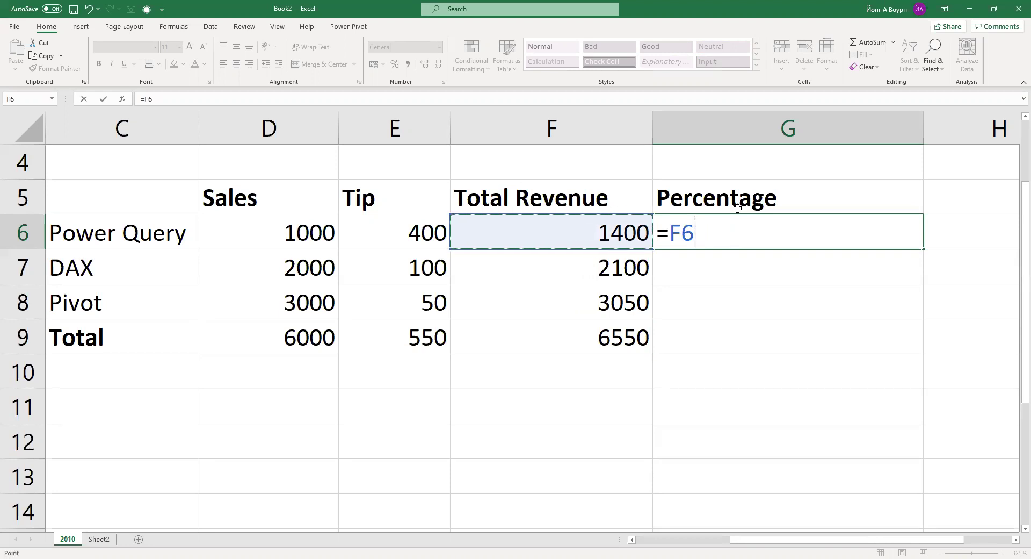
pyautogui.press('BackSpace')
pyautogui.press('BackSpace')
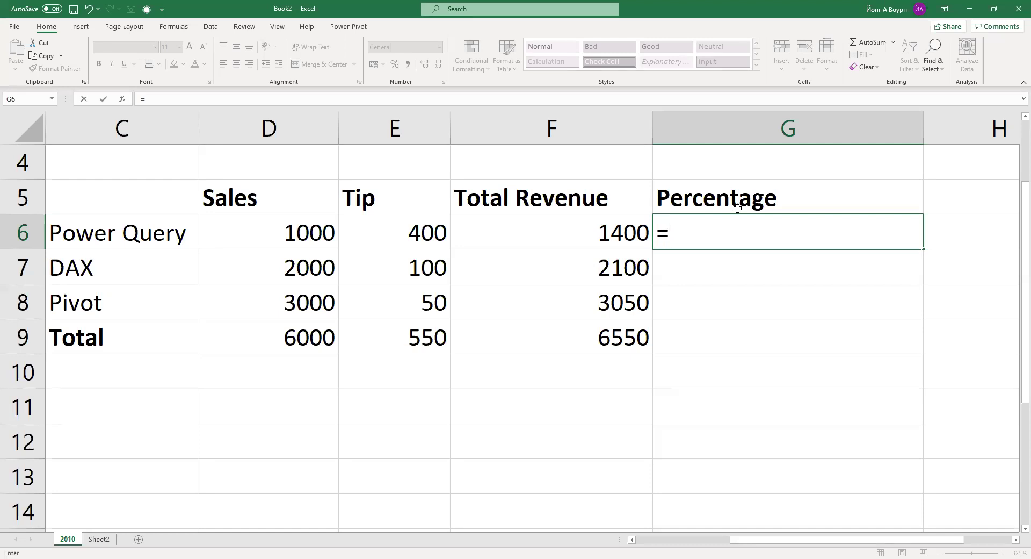
# - Complete the formula =F6/F9 in G6 to divide Power Query's total revenue by the overall total
pyautogui.press('Left')
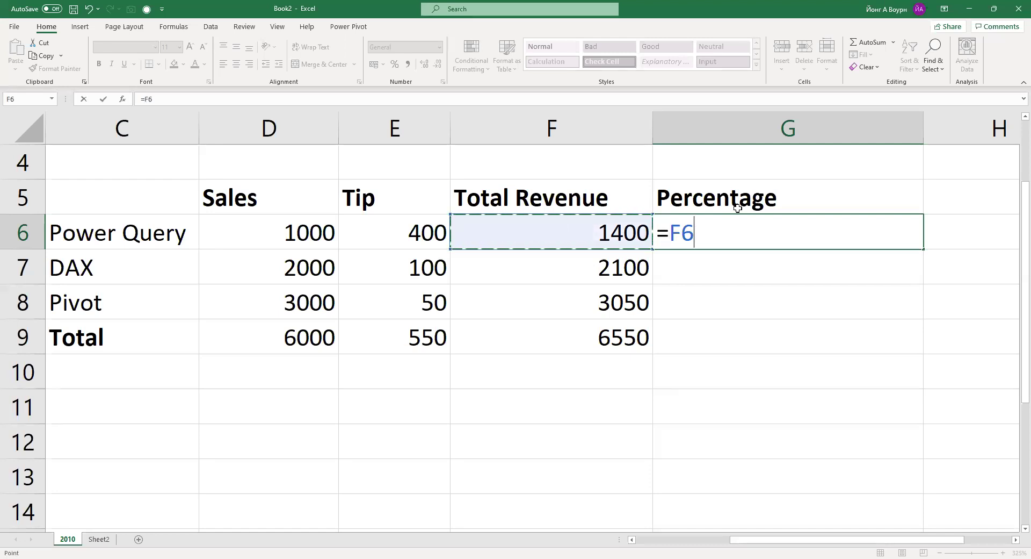
pyautogui.write('/')
pyautogui.press('Down')
pyautogui.press('Down')
pyautogui.press('Left')
pyautogui.press('Down')
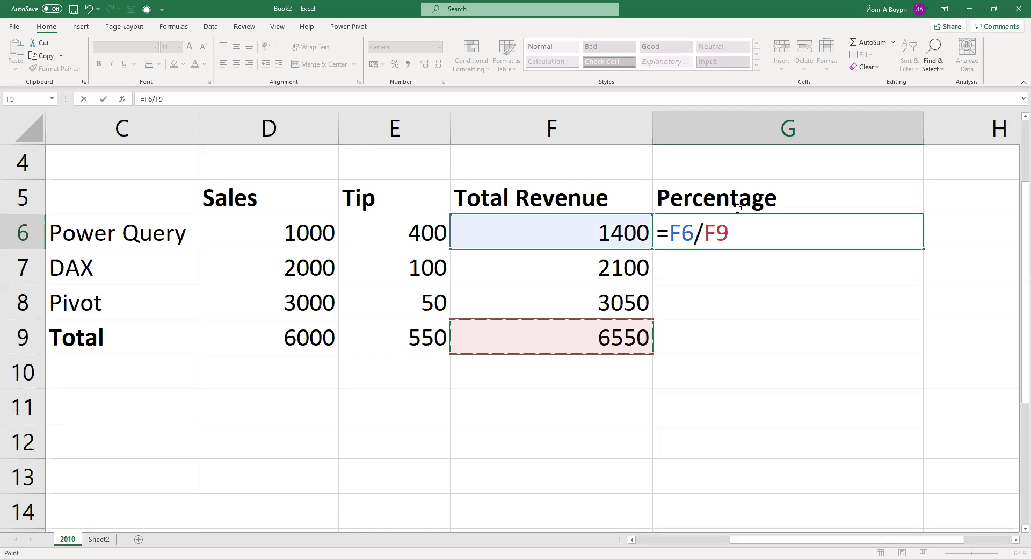
pyautogui.press('Return')
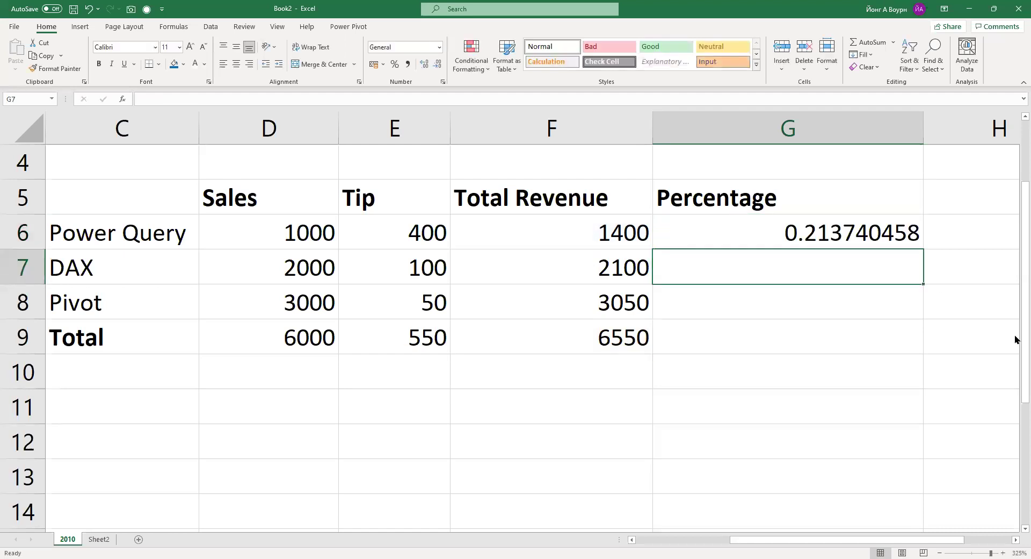
# - Try to fill the G6 formula down to G8, check the copied formula in G7, and undo the fill
pyautogui.click(862, 240)
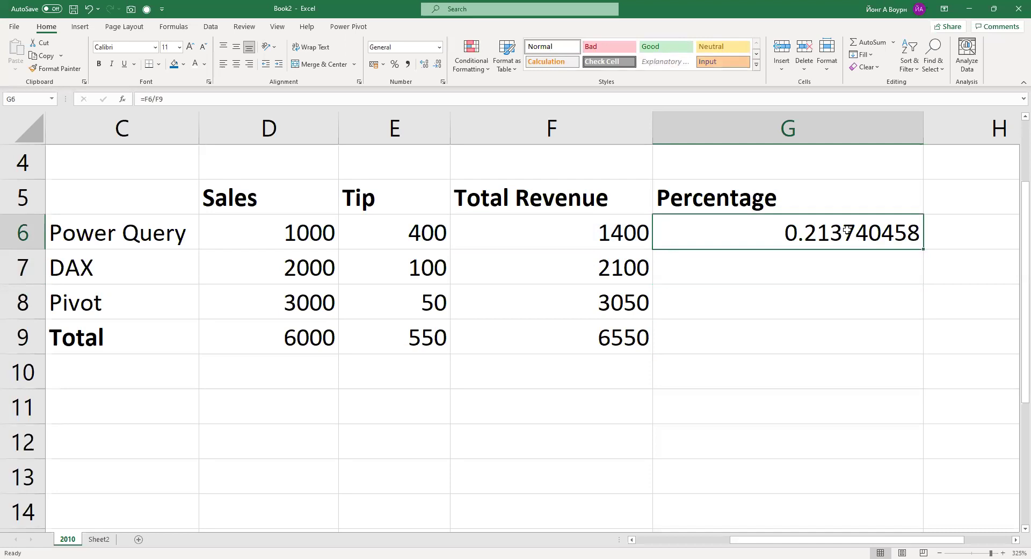
pyautogui.moveTo(922, 249); pyautogui.dragTo(923, 315)
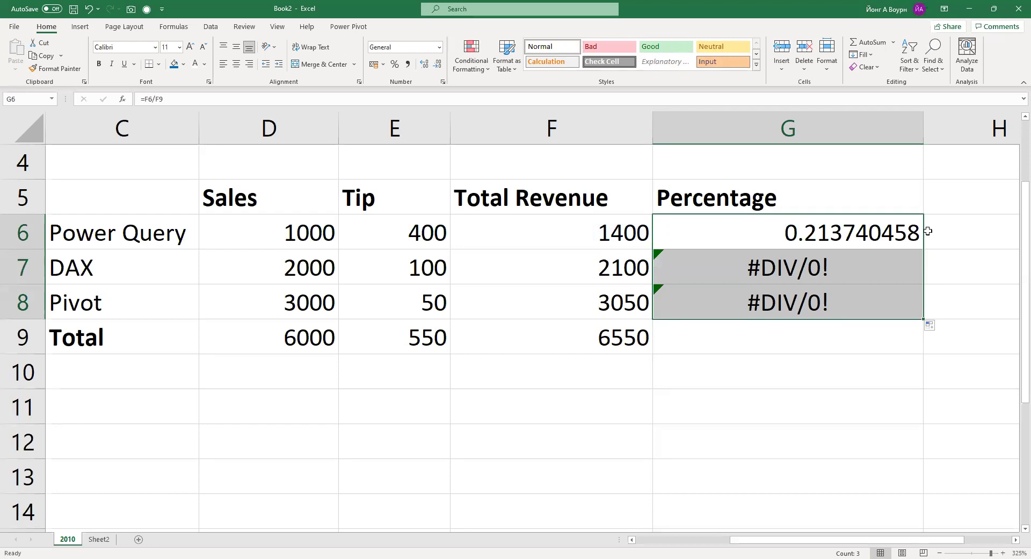
pyautogui.hotkey('ctrl', 'z')
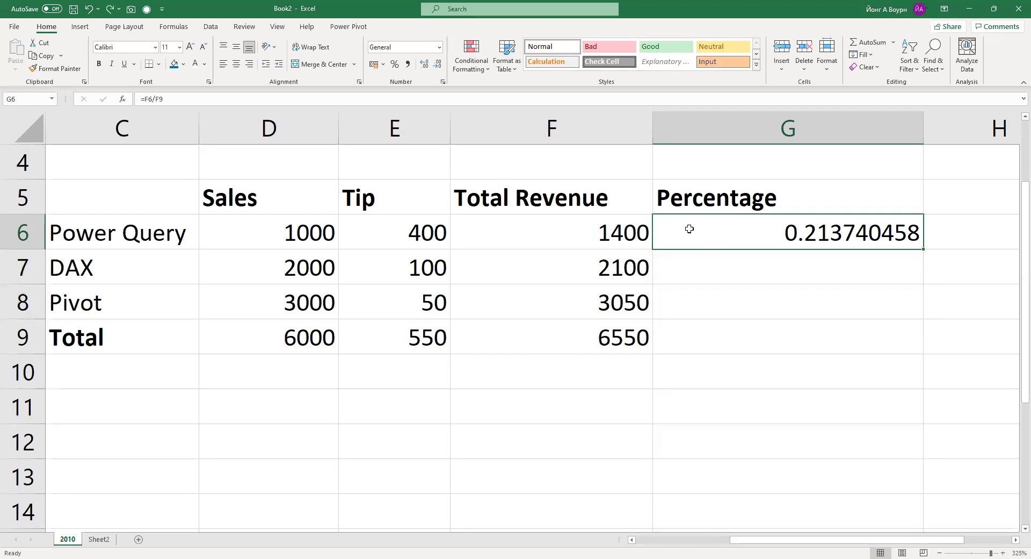
pyautogui.doubleClick(924, 250)
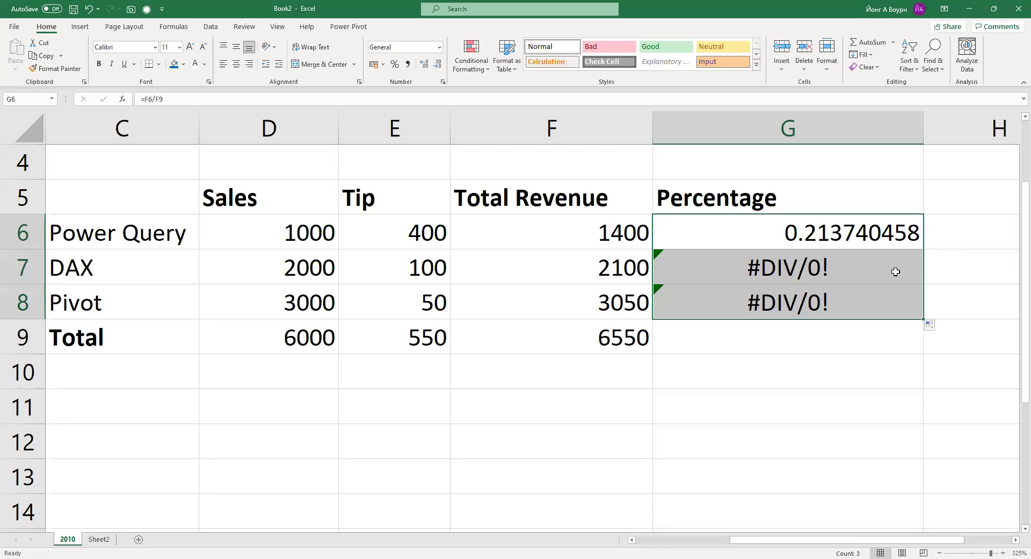
pyautogui.click(895, 271)
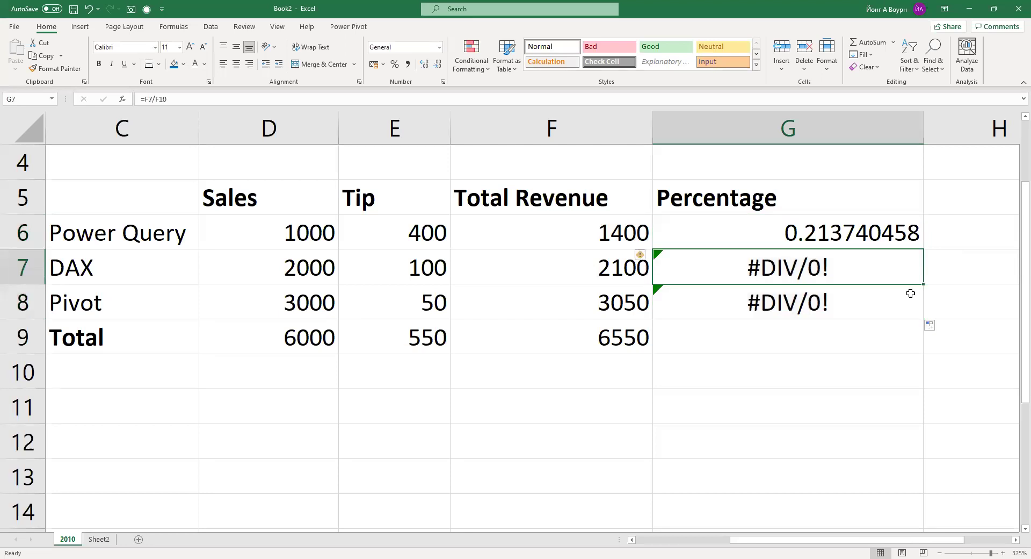
pyautogui.hotkey('ctrl', 'z')
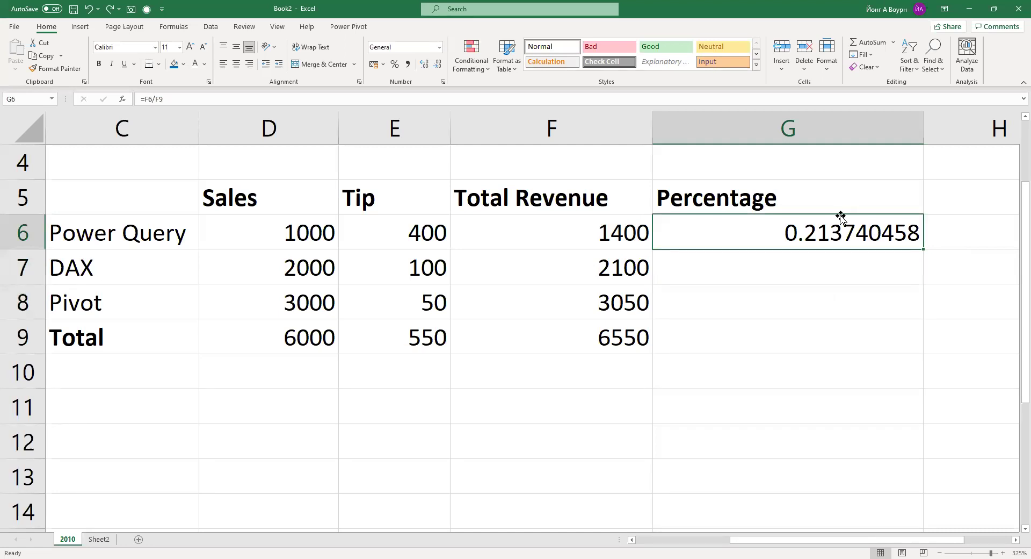
# - Build the formula =F6/F9 in G6 again, referencing the Power Query revenue and the grand total cell
pyautogui.write('=')
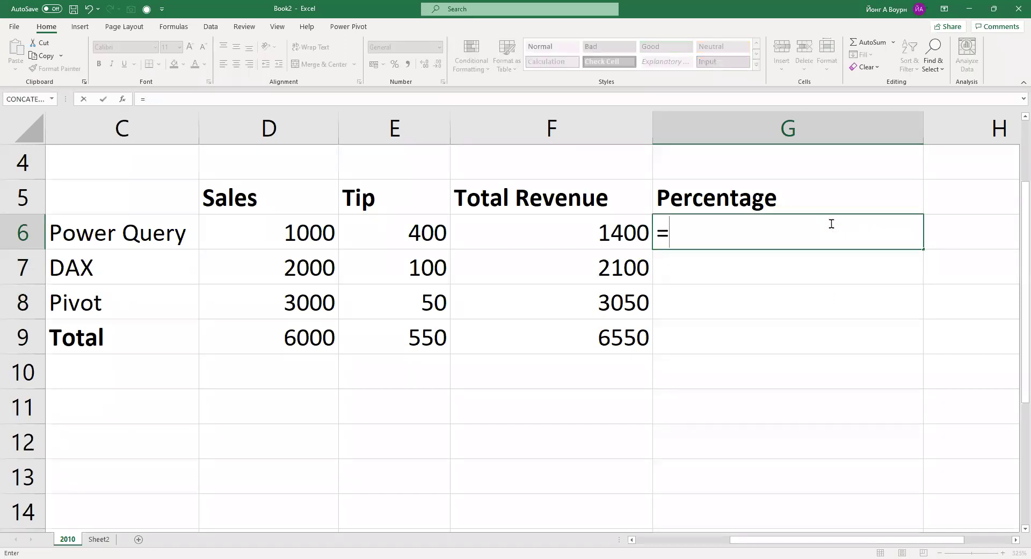
pyautogui.press('Left')
pyautogui.write('/')
pyautogui.press('Down')
pyautogui.press('Down')
pyautogui.press('Down')
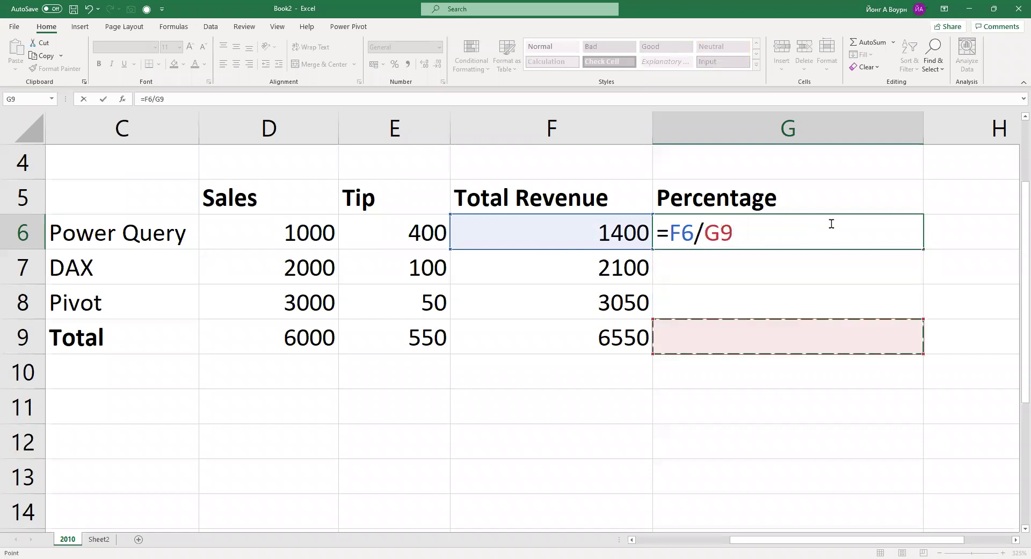
pyautogui.press('Left')
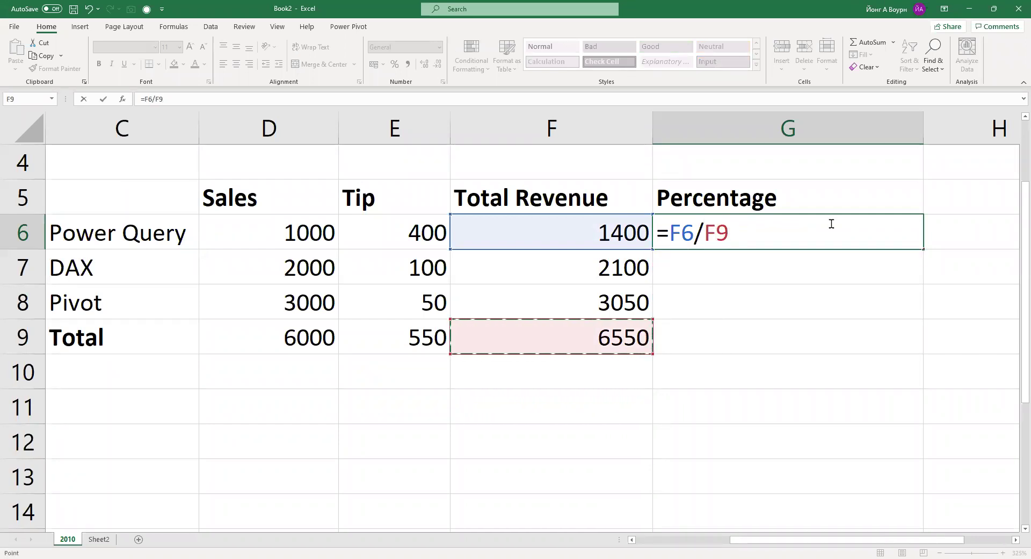
pyautogui.press('Down')
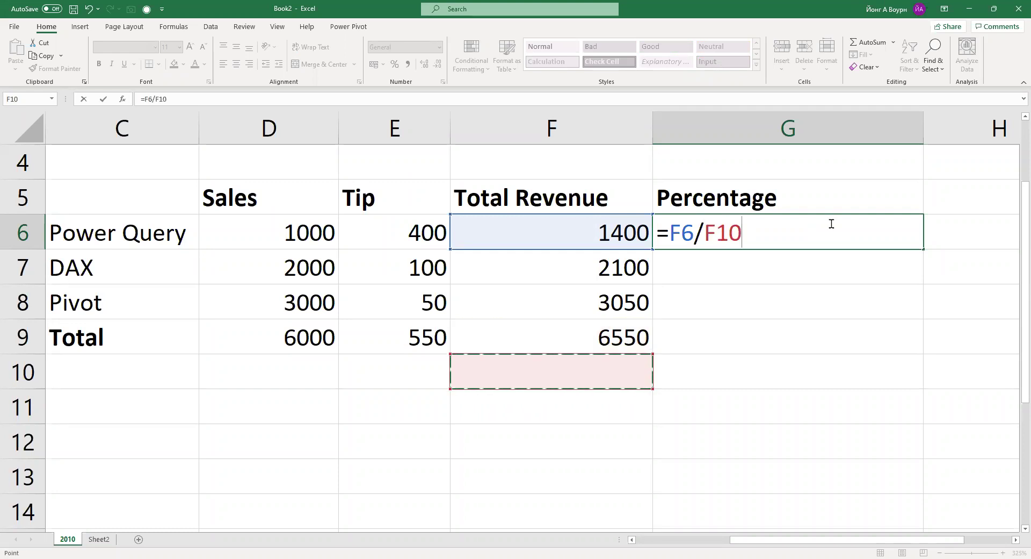
pyautogui.press('Up')
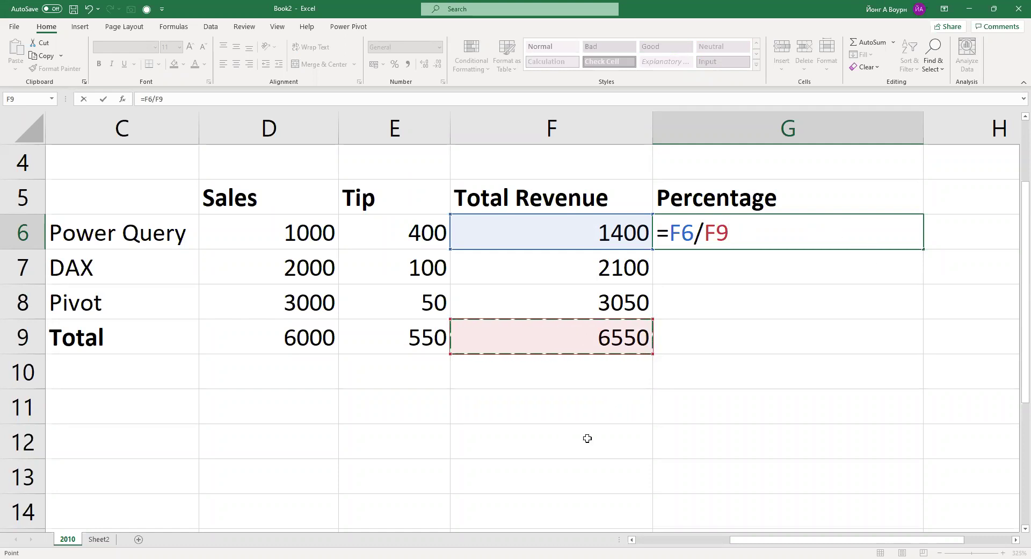
# - Annotate the screen with the expected formulas, F7/F9 over cell G7 and F8/F9 over cell G8
pyautogui.hotkey('ctrl', '2')
pyautogui.click(686, 263)
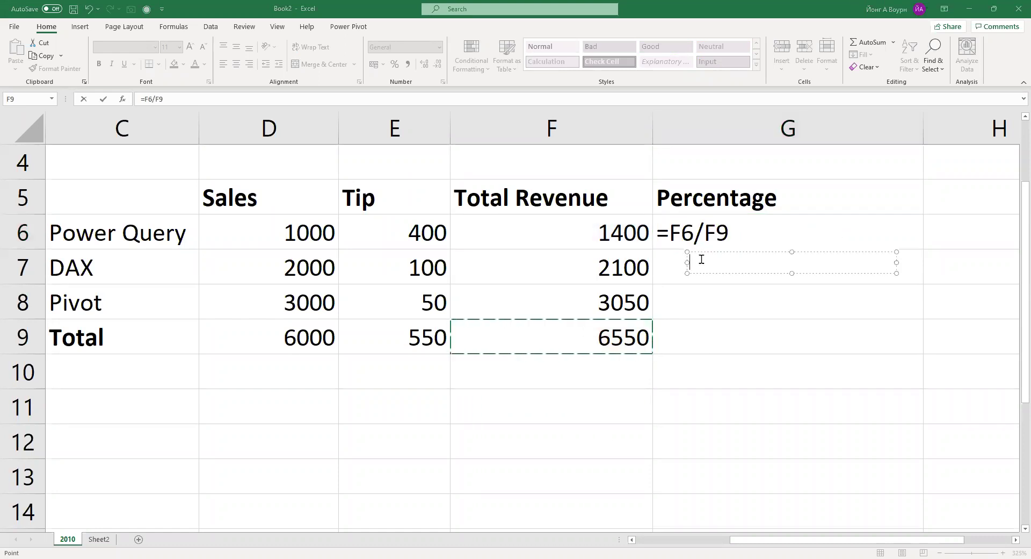
pyautogui.write('F7/F9')
pyautogui.click(614, 450)
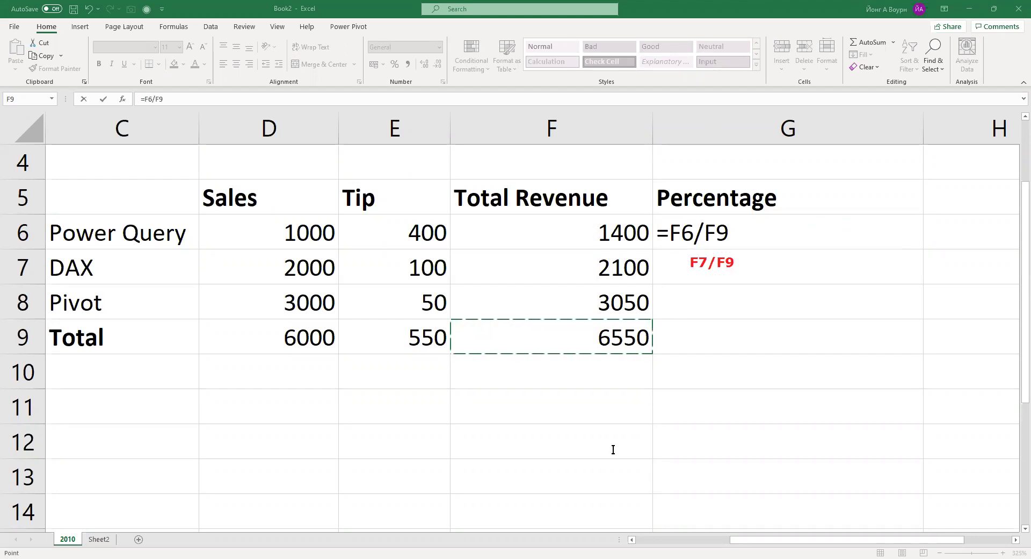
pyautogui.click(711, 299)
pyautogui.write('F8/')
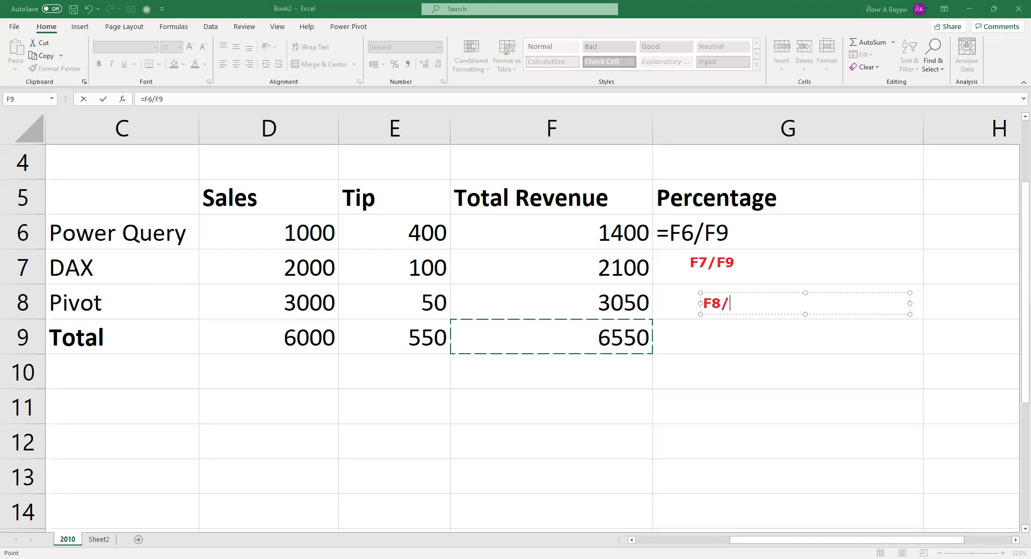
pyautogui.write('F9')
pyautogui.click(736, 224)
# - Commit the G6 formula, fill it down to G8, and select G7 to inspect its copied references
pyautogui.press('Return')
pyautogui.click(801, 233)
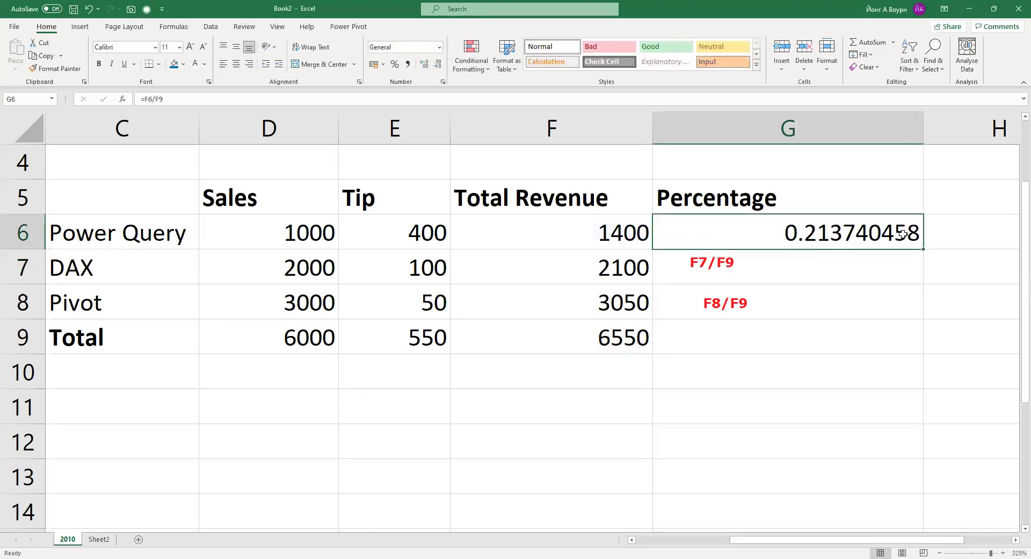
pyautogui.moveTo(924, 249); pyautogui.dragTo(925, 314)
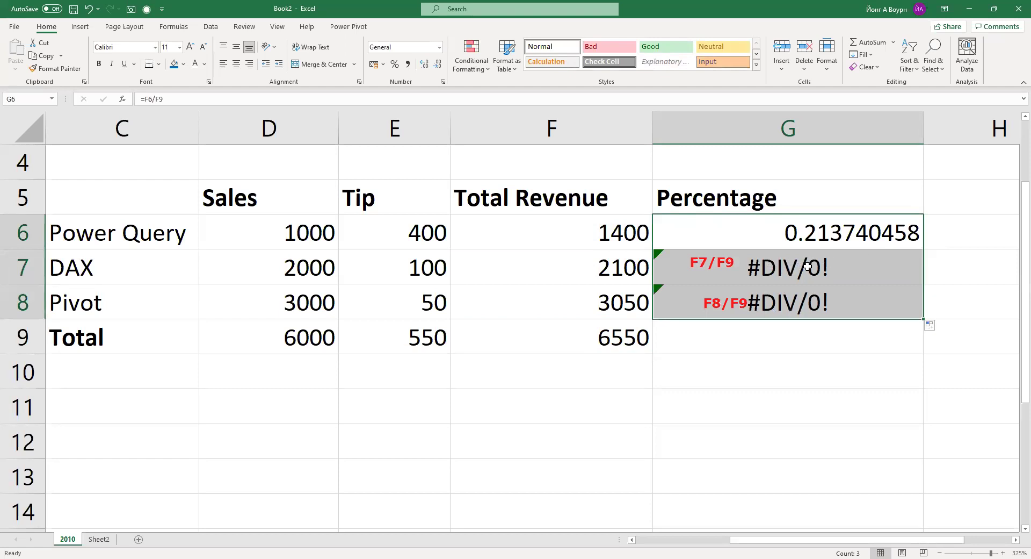
pyautogui.click(806, 265)
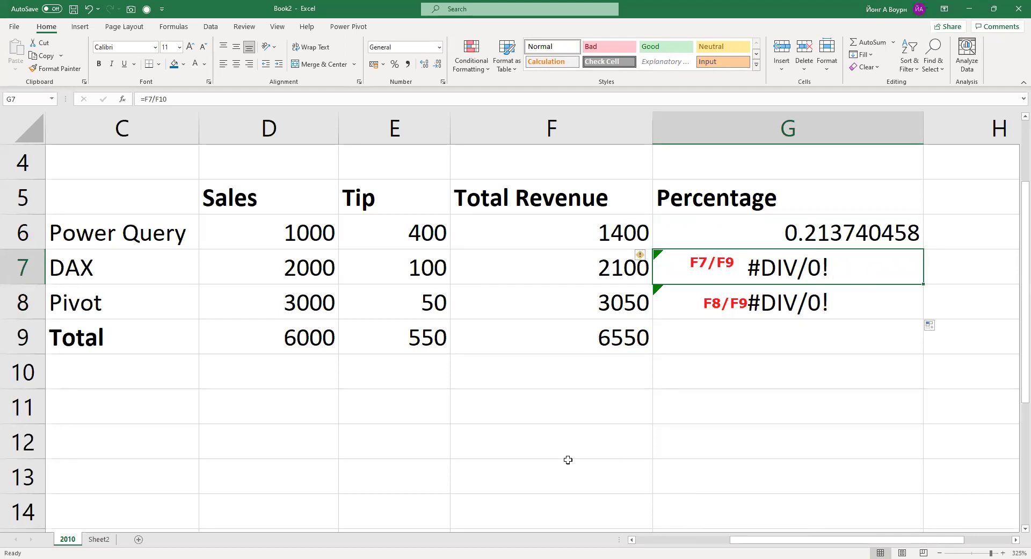
pyautogui.doubleClick(860, 263)
pyautogui.click(861, 263)
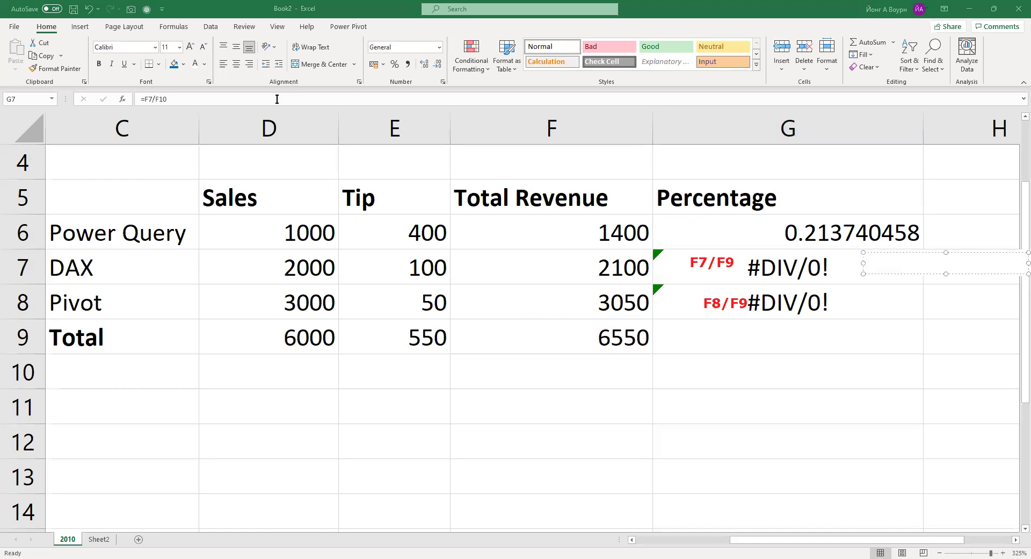
pyautogui.click(126, 93)
pyautogui.moveTo(149, 82); pyautogui.dragTo(359, 103)
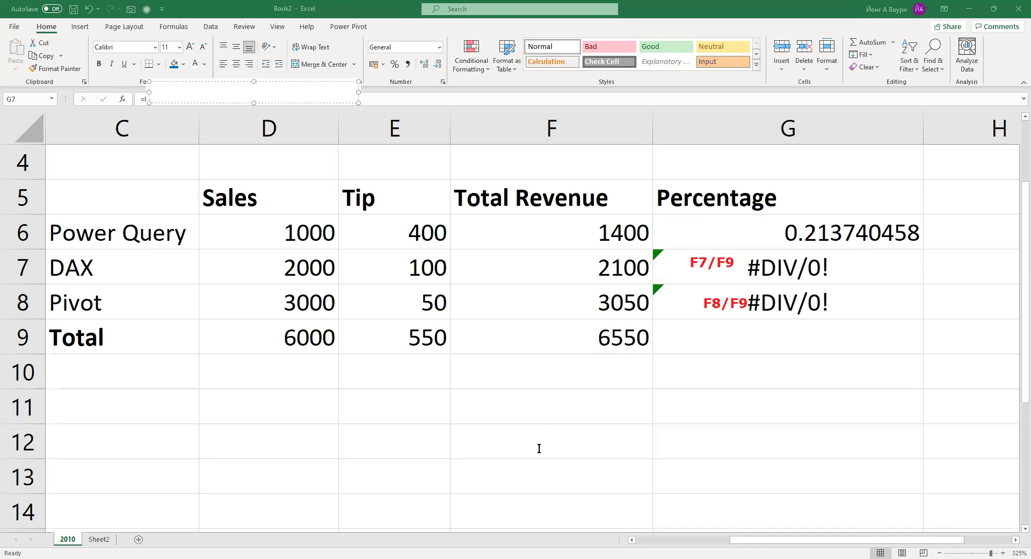
pyautogui.click(259, 87)
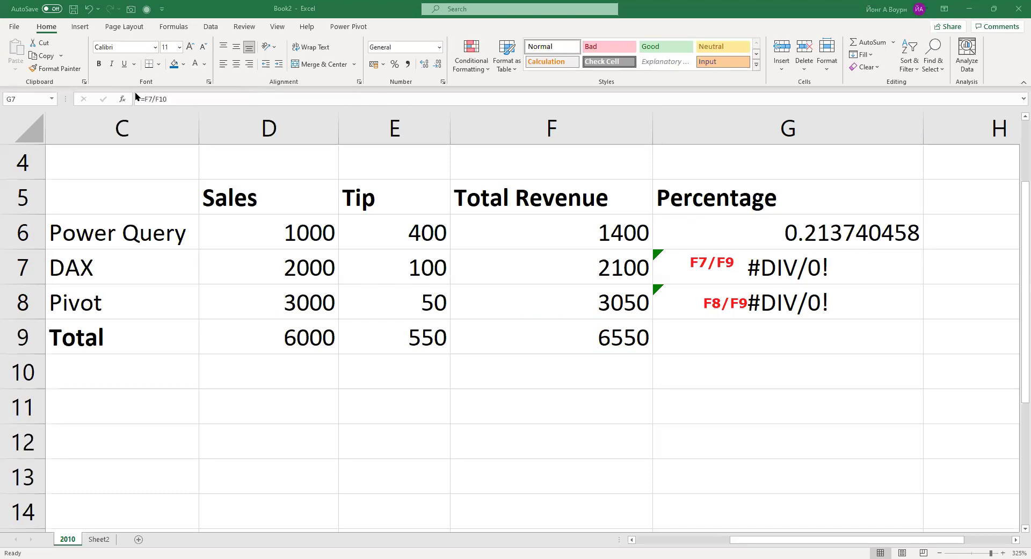
# - Annotate the screen beside cell G7 with its copied formula, =F7/F10, for comparison with the expected one
pyautogui.click(166, 94)
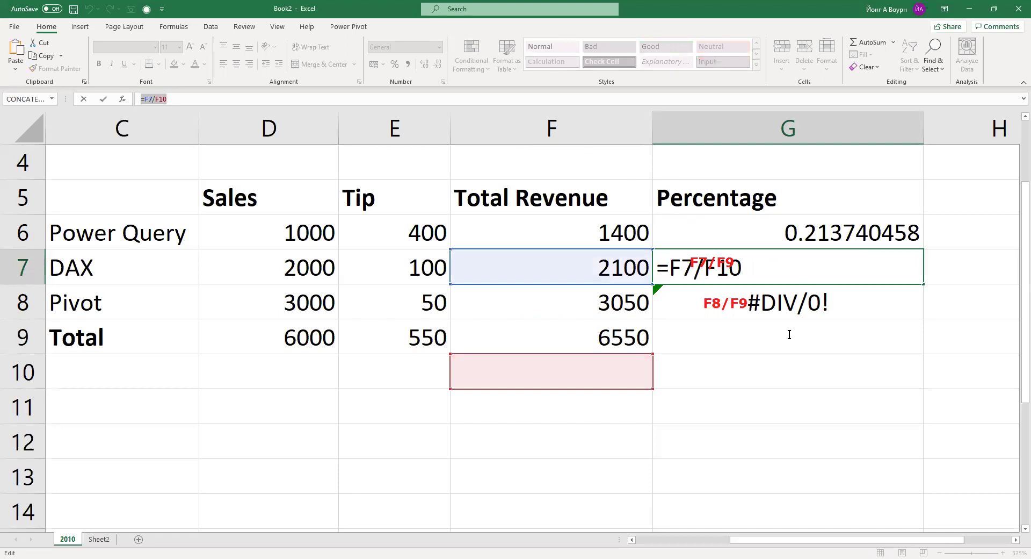
pyautogui.click(885, 267)
pyautogui.write('=F7/F10')
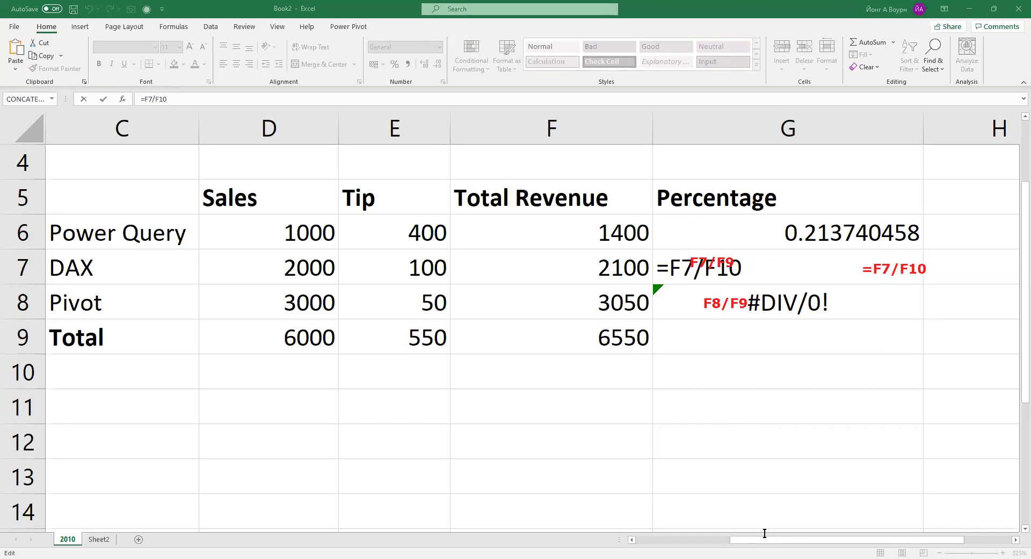
pyautogui.click(784, 539)
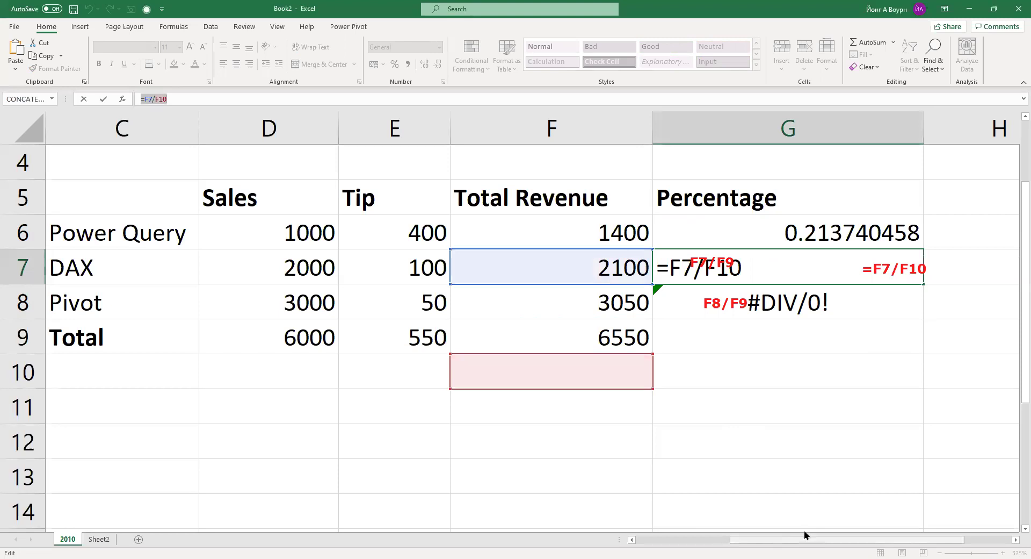
pyautogui.hscroll(2, 812, 533)
pyautogui.hscroll(1, 814, 533)
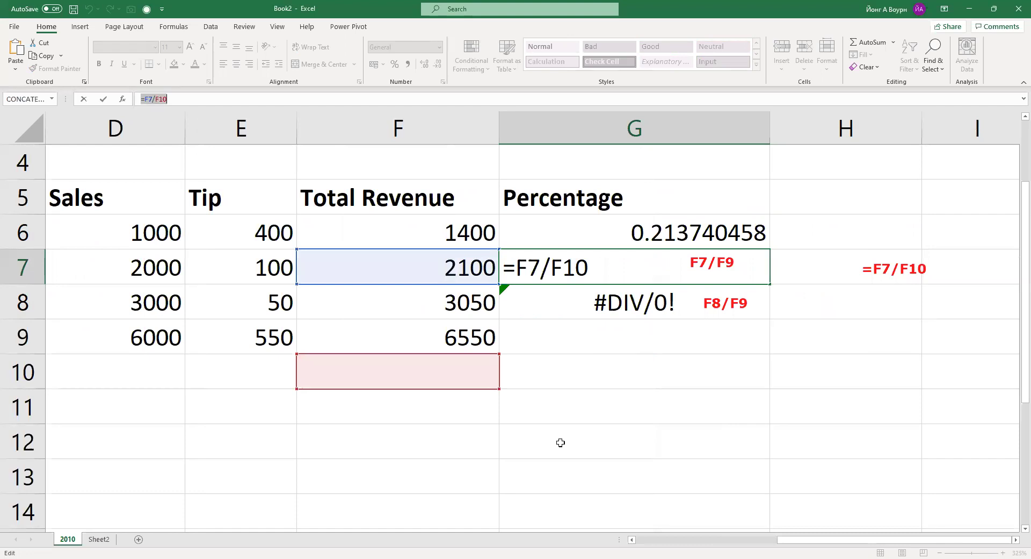
# - Leave the G7 formula without changes and select G8 to inspect its copied references
pyautogui.click(627, 298)
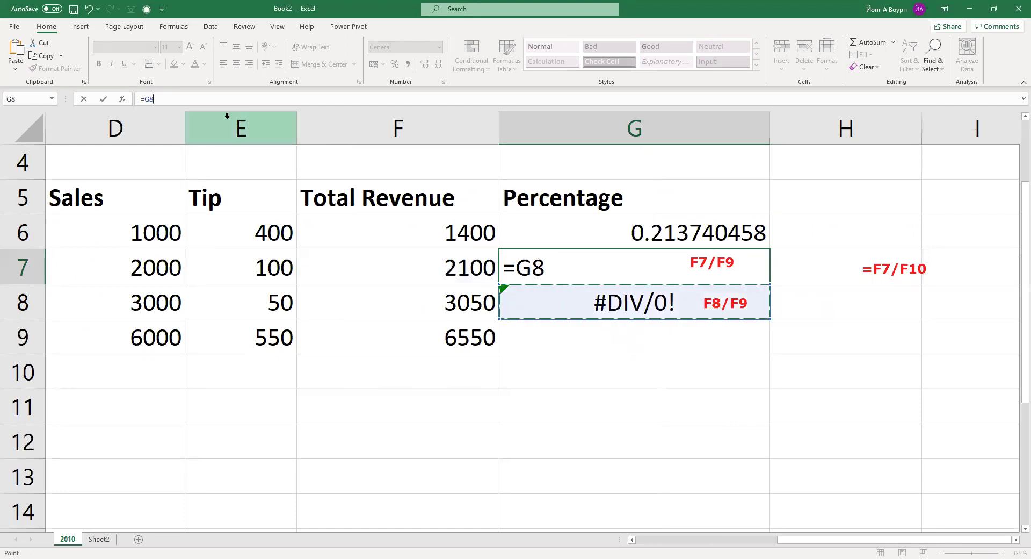
pyautogui.press('Escape')
pyautogui.click(652, 308)
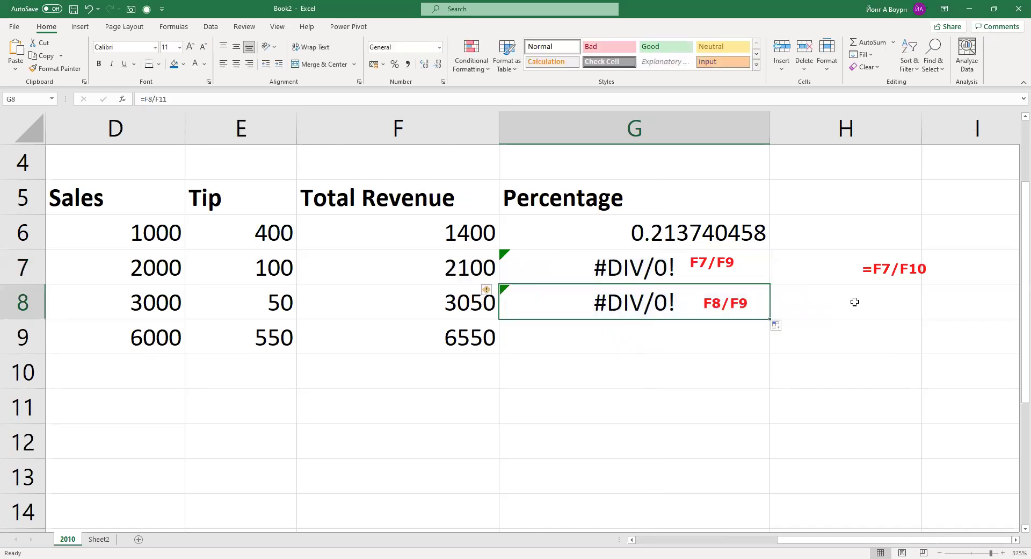
# - Clear the faulty percentage formulas from cells G7 and G8
pyautogui.click(663, 266)
pyautogui.keyDown('shift'); pyautogui.click(706, 303); pyautogui.keyUp('shift')
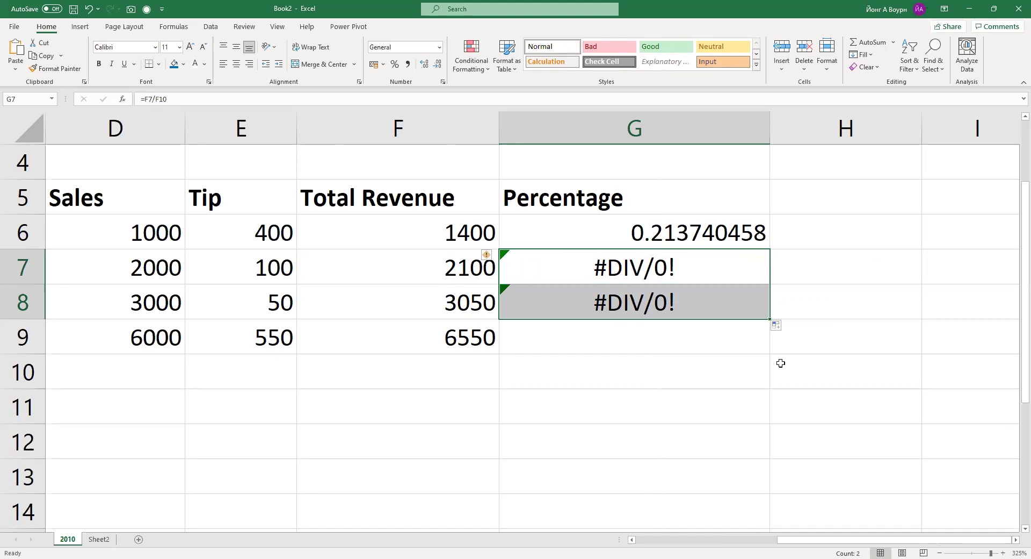
pyautogui.press('Delete')
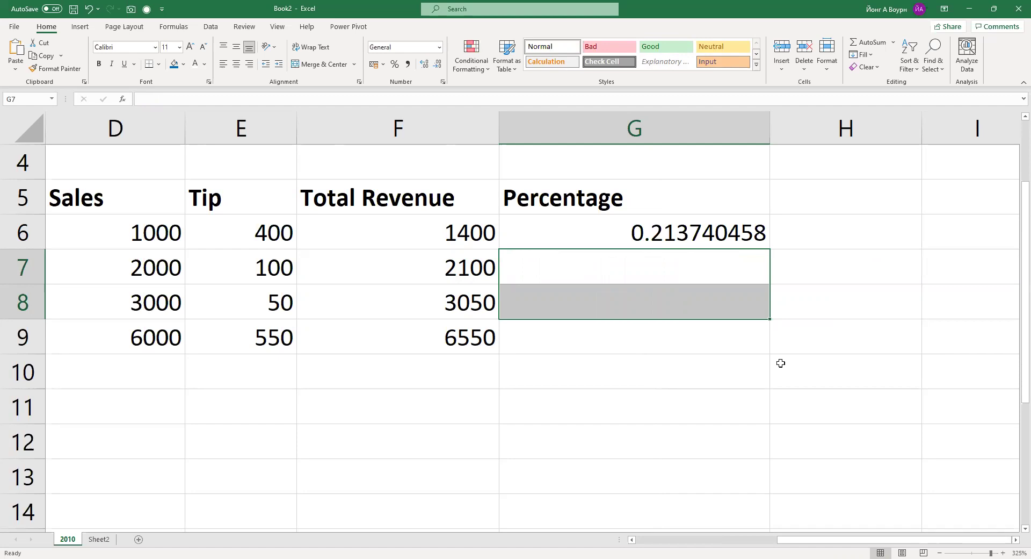
# - Try filling the G6 formula down to G8 again, check the copy in G7, and clear G7:G8
pyautogui.click(667, 267)
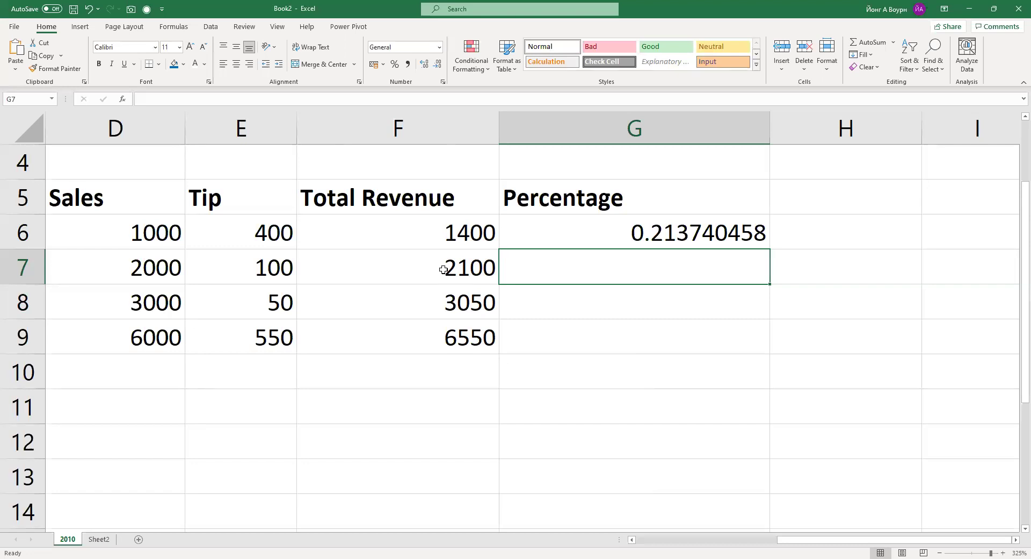
pyautogui.click(726, 230)
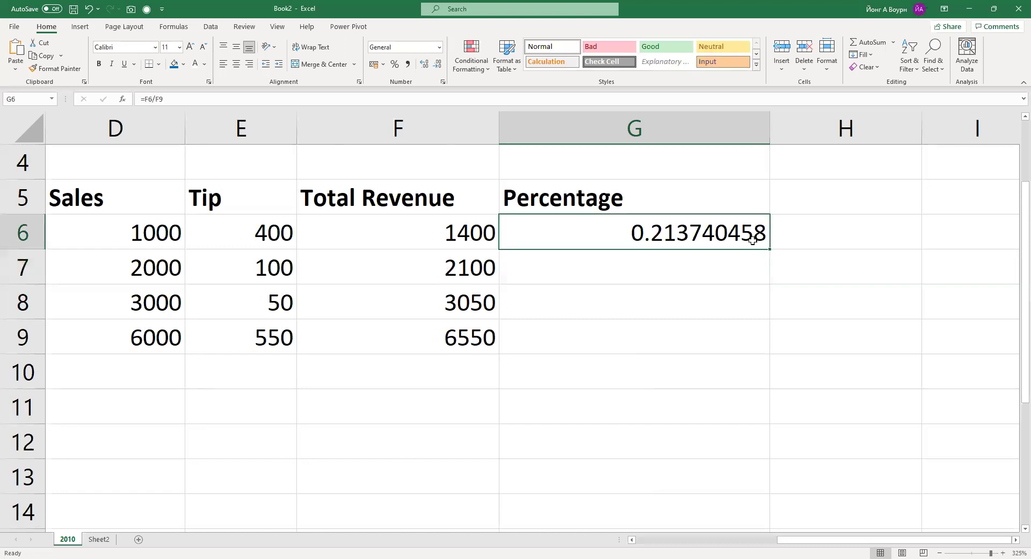
pyautogui.moveTo(767, 247); pyautogui.dragTo(771, 314)
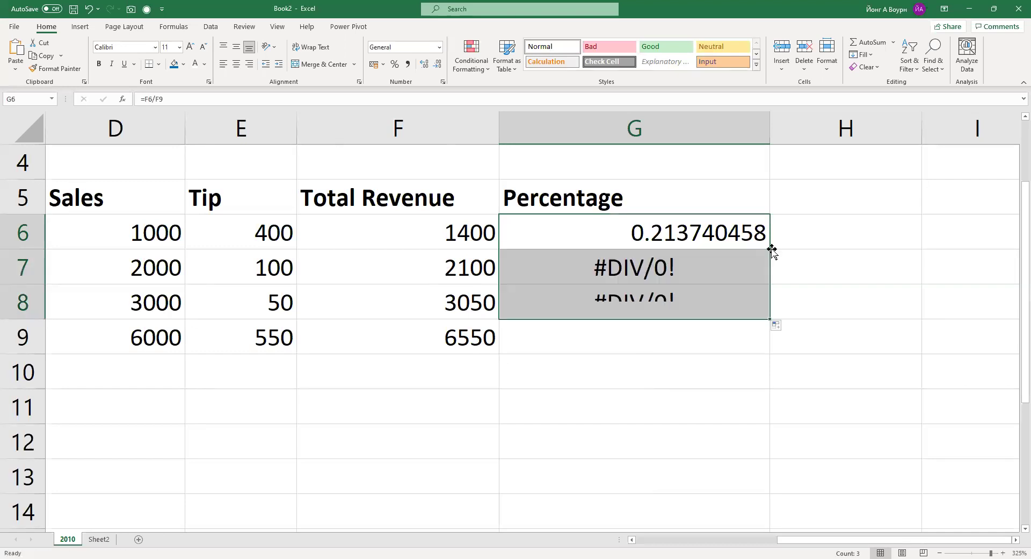
pyautogui.click(728, 268)
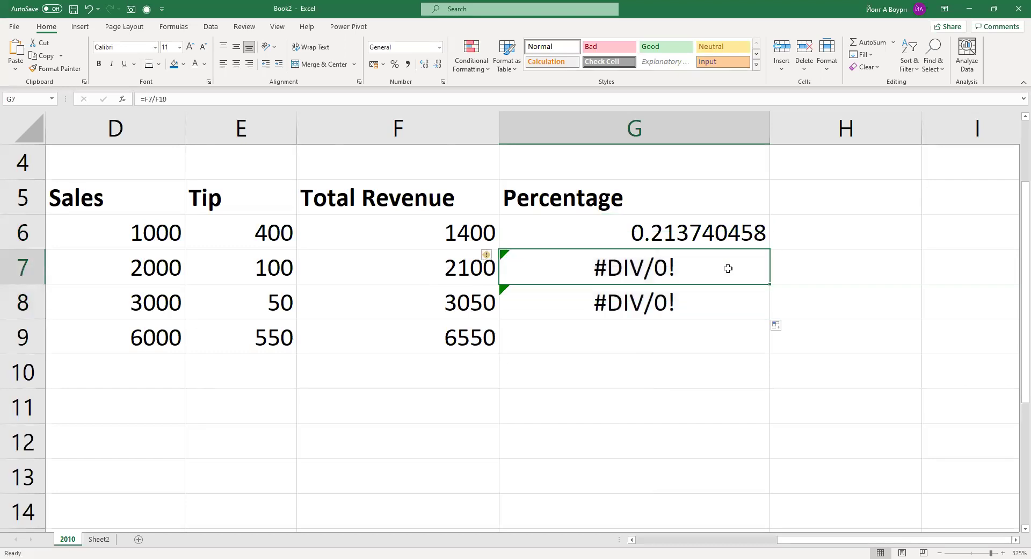
pyautogui.click(750, 239)
pyautogui.moveTo(740, 266); pyautogui.dragTo(742, 306)
pyautogui.press('Delete')
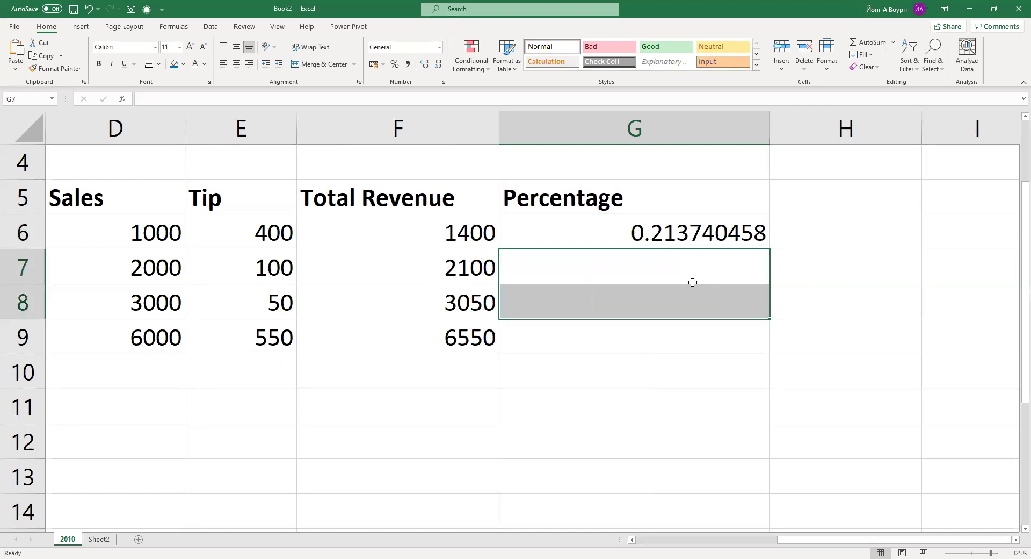
# - Enter the formula =F7/F9 in G7 for the DAX share of total revenue
pyautogui.write('=')
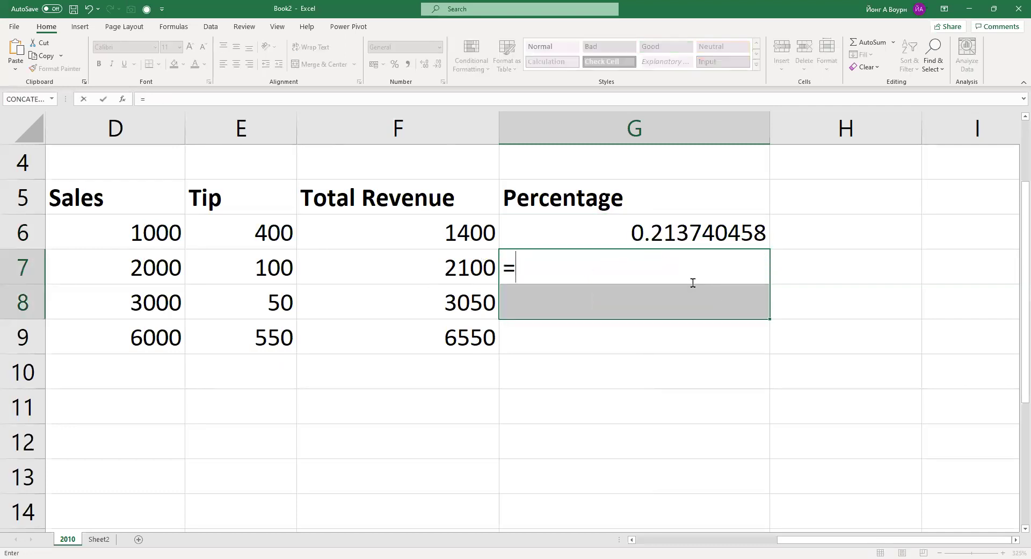
pyautogui.press('Left')
pyautogui.write('/')
pyautogui.press('Down')
pyautogui.press('Down')
pyautogui.press('Left')
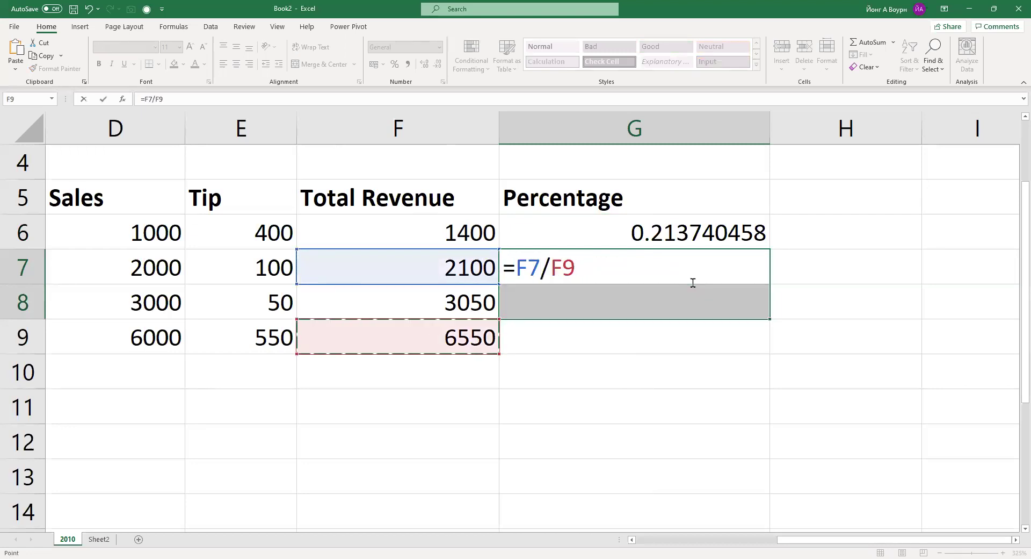
pyautogui.press('Return')
# - Enter the formula =F8/F9 in G8 for the Pivot share of total revenue
pyautogui.press('Down')
pyautogui.click(693, 285)
pyautogui.write('=')
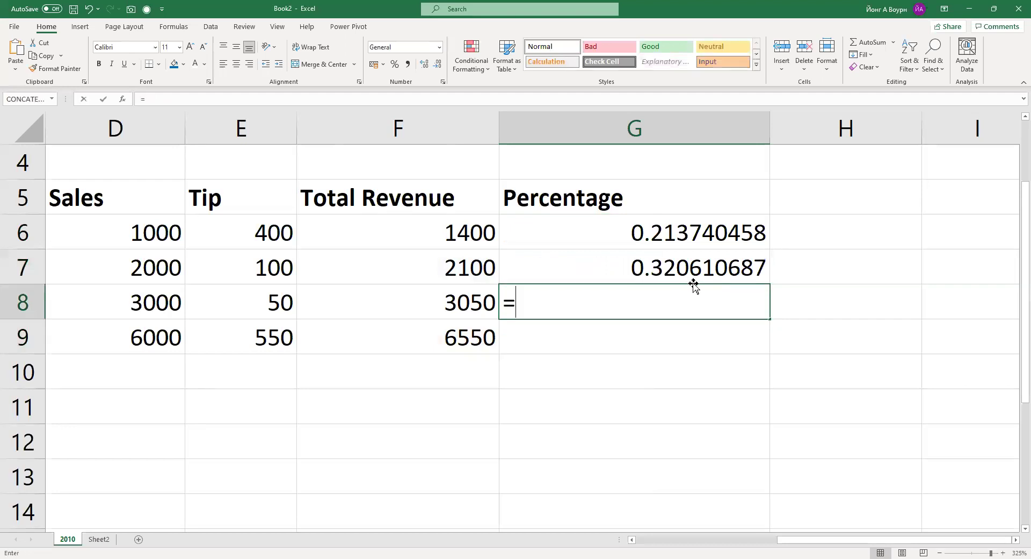
pyautogui.press('Left')
pyautogui.write('/')
pyautogui.press('Down')
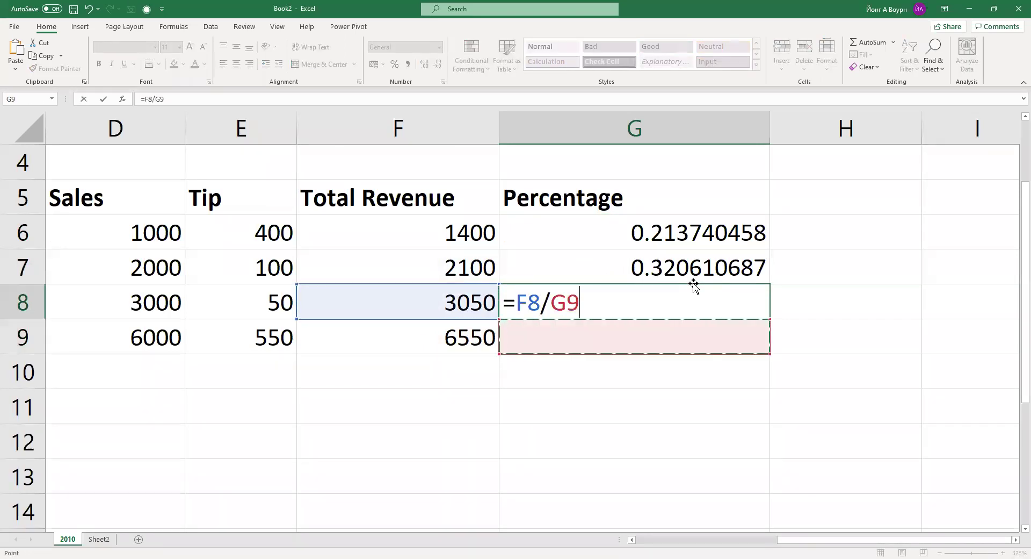
pyautogui.press('Left')
pyautogui.press('Return')
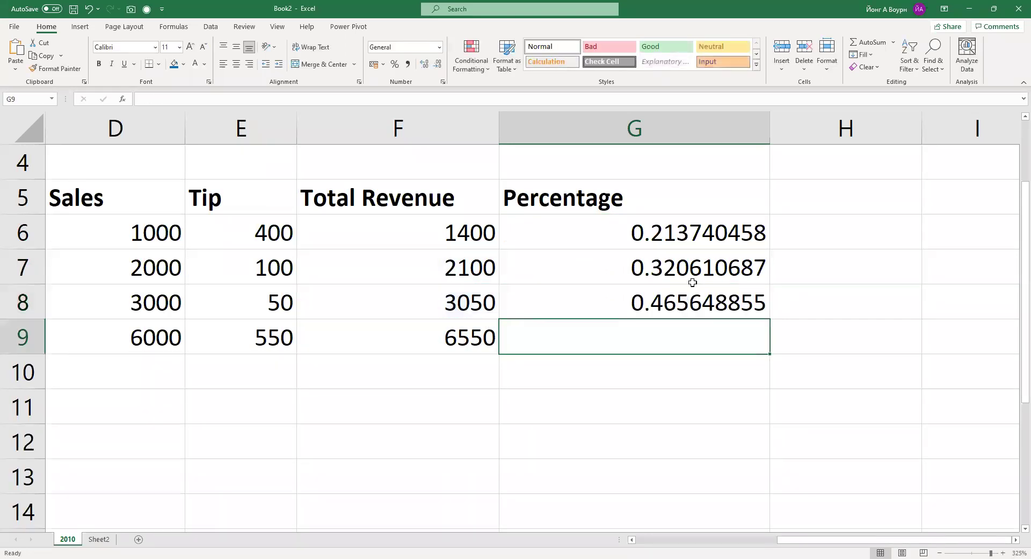
# - Format the Percentage values in G6:G8 as percentages with two decimal places
pyautogui.moveTo(700, 230); pyautogui.dragTo(701, 302)
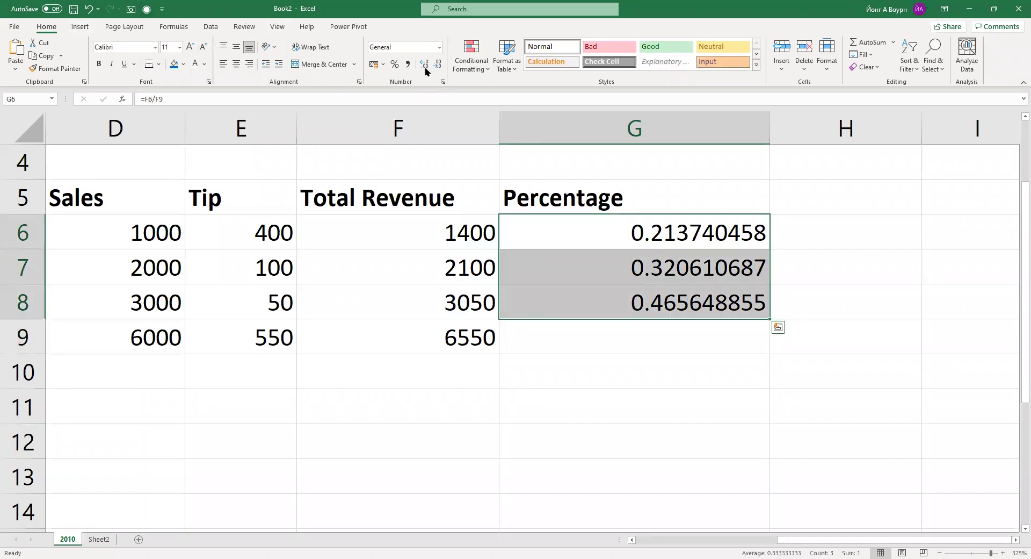
pyautogui.click(394, 64)
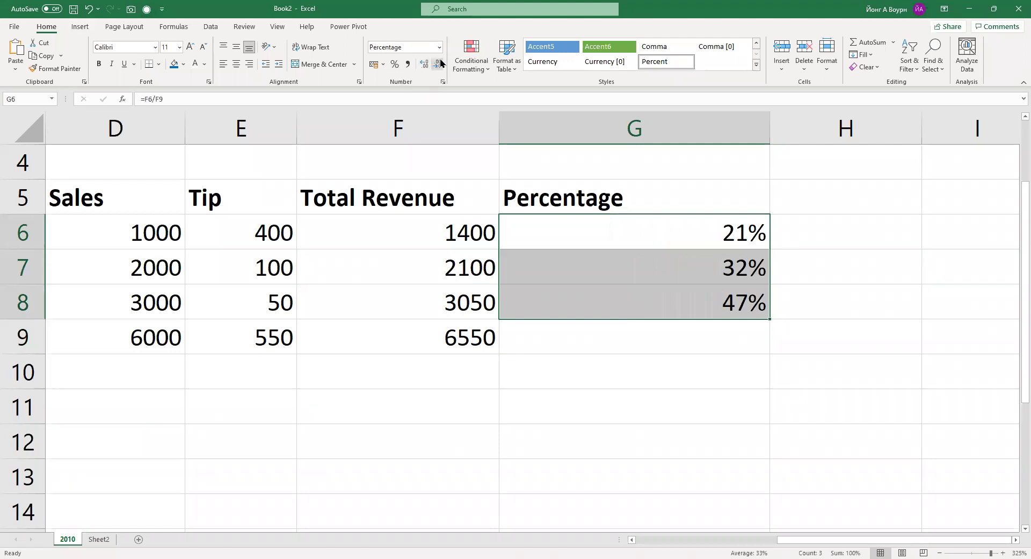
pyautogui.click(425, 65)
pyautogui.click(424, 65)
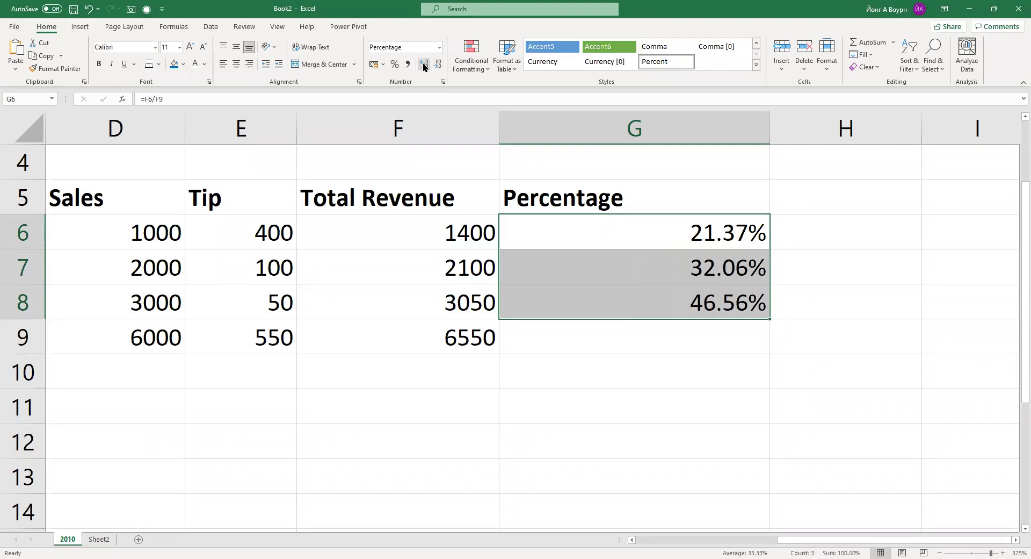
pyautogui.click(643, 371)
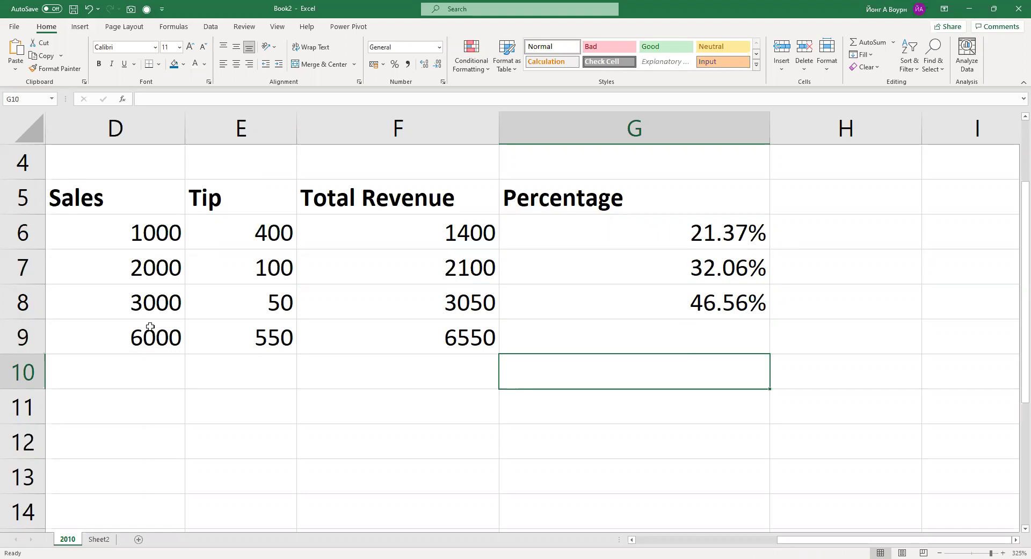
# - Highlight the Total row from C9 to F9, and clear all percentage formulas in G6:G8
pyautogui.moveTo(234, 337); pyautogui.dragTo(576, 350)
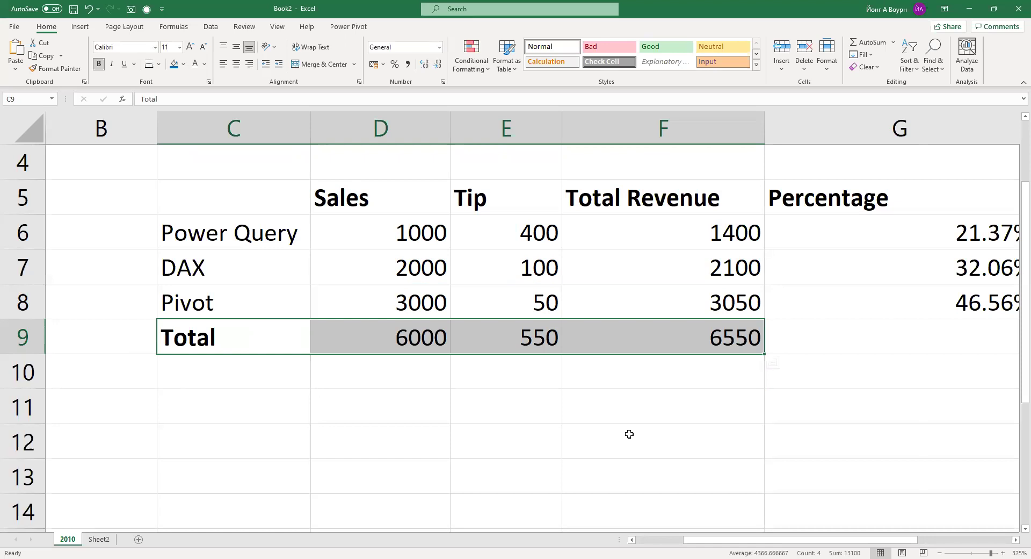
pyautogui.moveTo(720, 536); pyautogui.dragTo(777, 536)
pyautogui.moveTo(838, 213); pyautogui.dragTo(856, 304)
pyautogui.press('Delete')
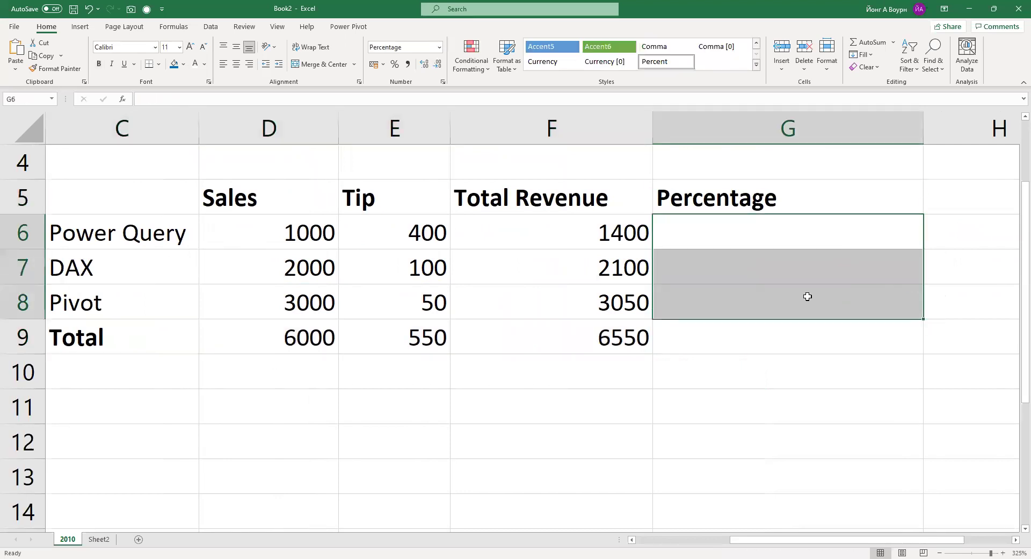
# - Start a new formula in G6 with the Power Query revenue F6 followed by the division operator
pyautogui.press('Up')
pyautogui.press('Down')
pyautogui.write('=')
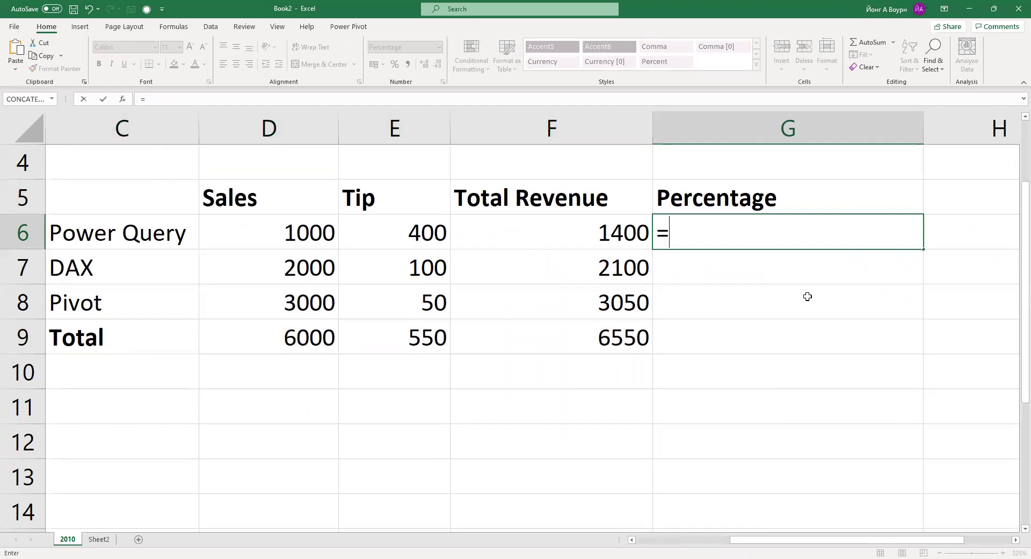
pyautogui.press('Left')
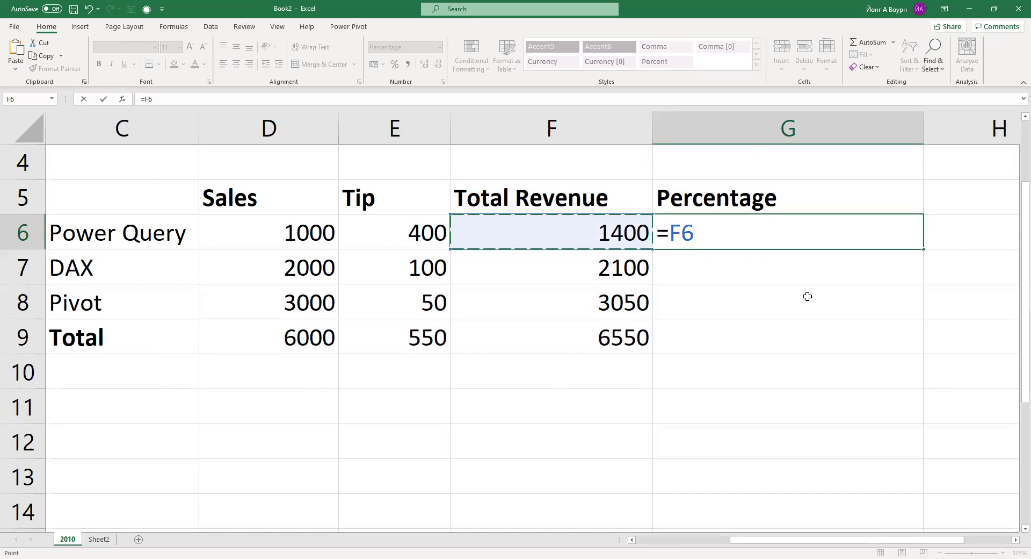
pyautogui.write('/')
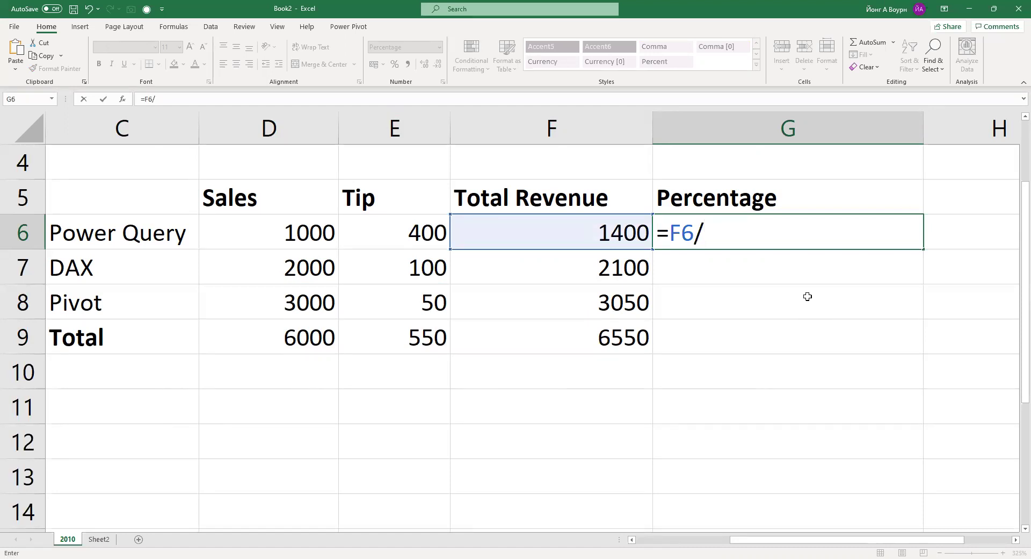
pyautogui.press('Down')
pyautogui.press('Down')
pyautogui.press('Left')
pyautogui.press('Down')
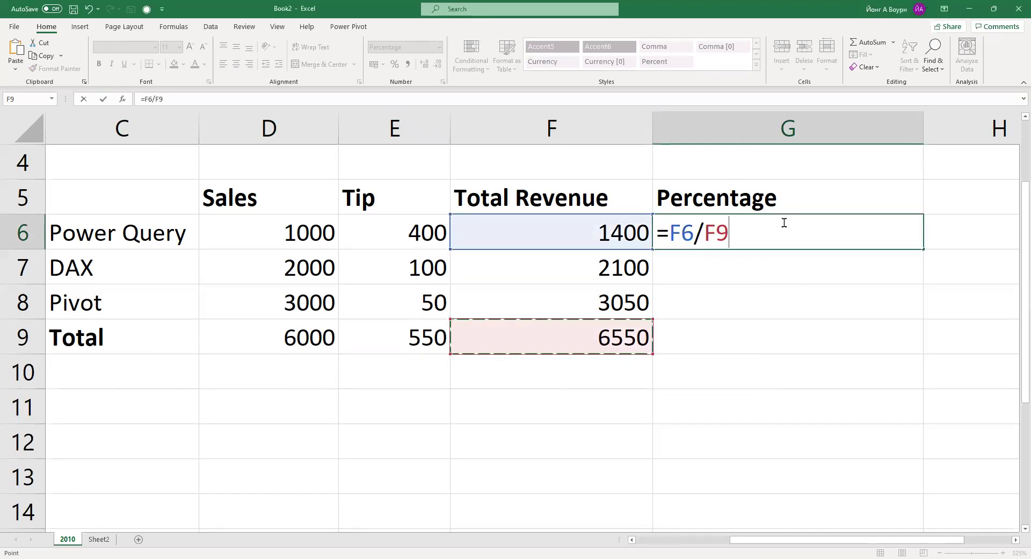
pyautogui.press('Right')
pyautogui.press('Right')
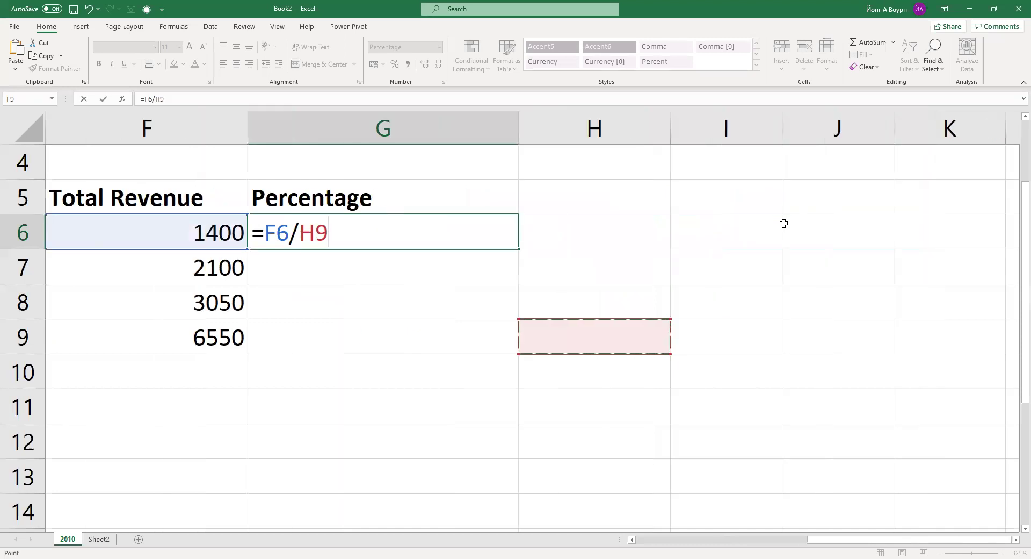
pyautogui.press('Left')
pyautogui.press('Up')
pyautogui.press('Up')
pyautogui.press('Up')
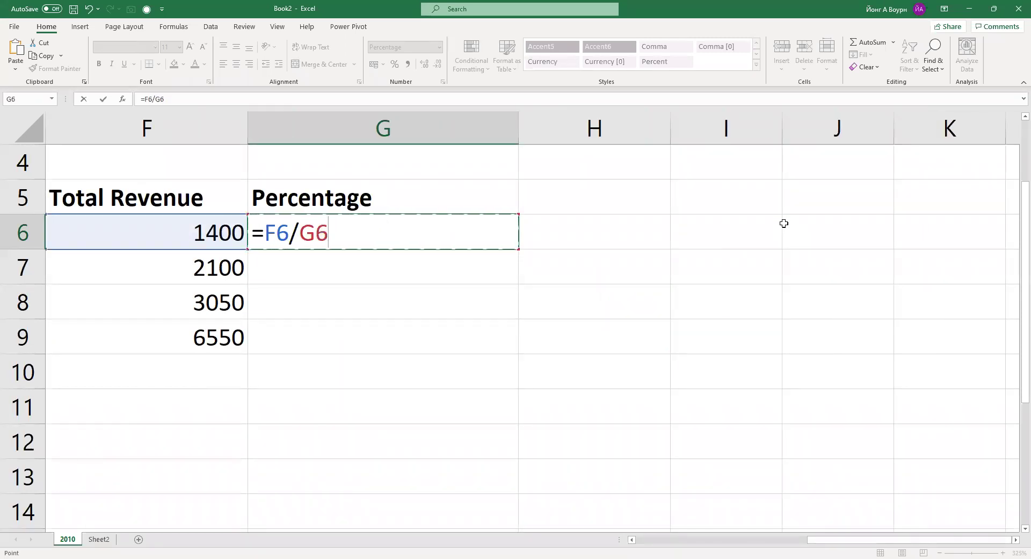
pyautogui.press('BackSpace')
pyautogui.press('BackSpace')
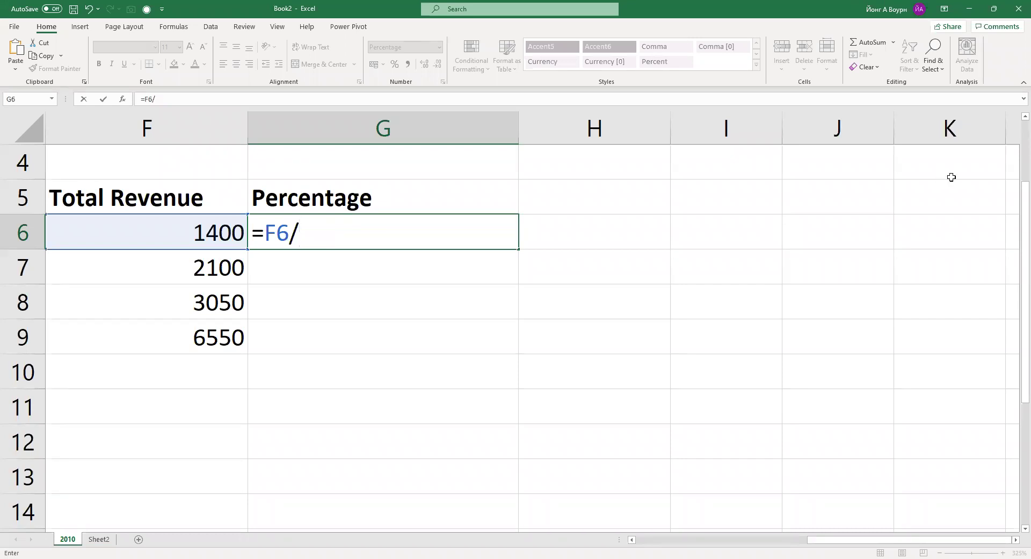
# - Complete the G6 formula as =F6/F9 with the total revenue cell as divisor, commit it, and keep the workbook open
pyautogui.moveTo(861, 542); pyautogui.dragTo(836, 542)
pyautogui.hscroll(1, 547, 215)
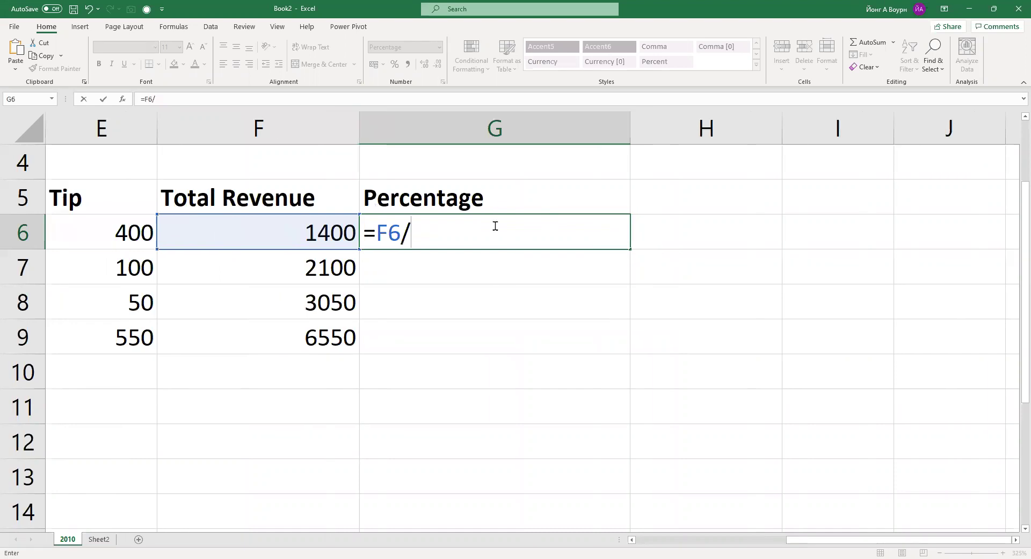
pyautogui.press('Left')
pyautogui.press('Down')
pyautogui.press('Down')
pyautogui.press('Down')
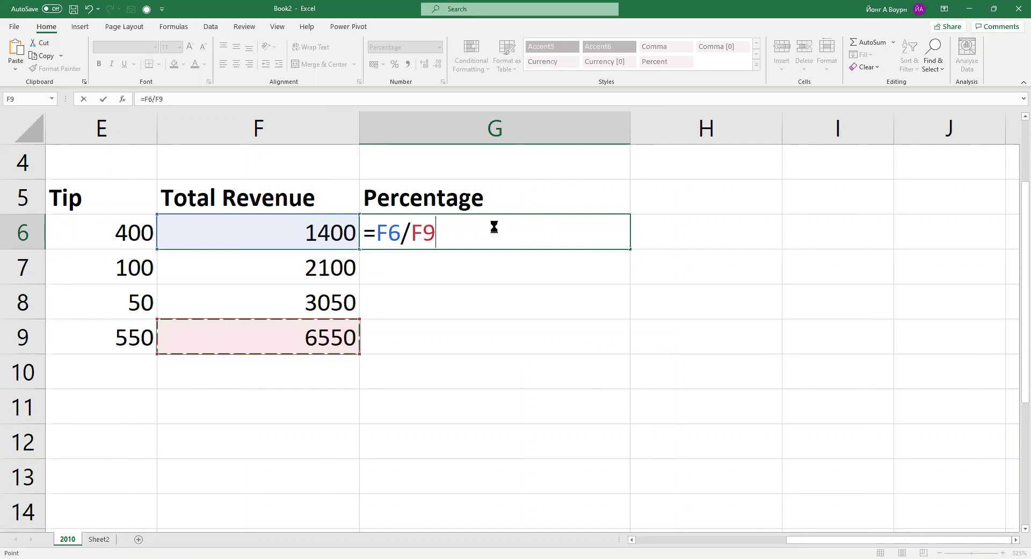
pyautogui.hotkey('ctrl', 'Return')
pyautogui.hotkey('alt', 'F4')
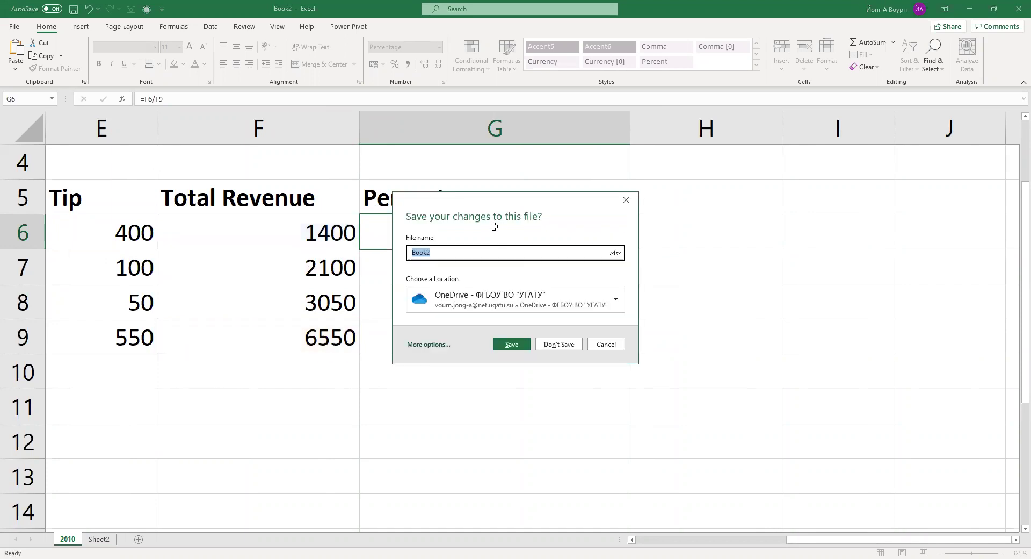
pyautogui.press('Escape')
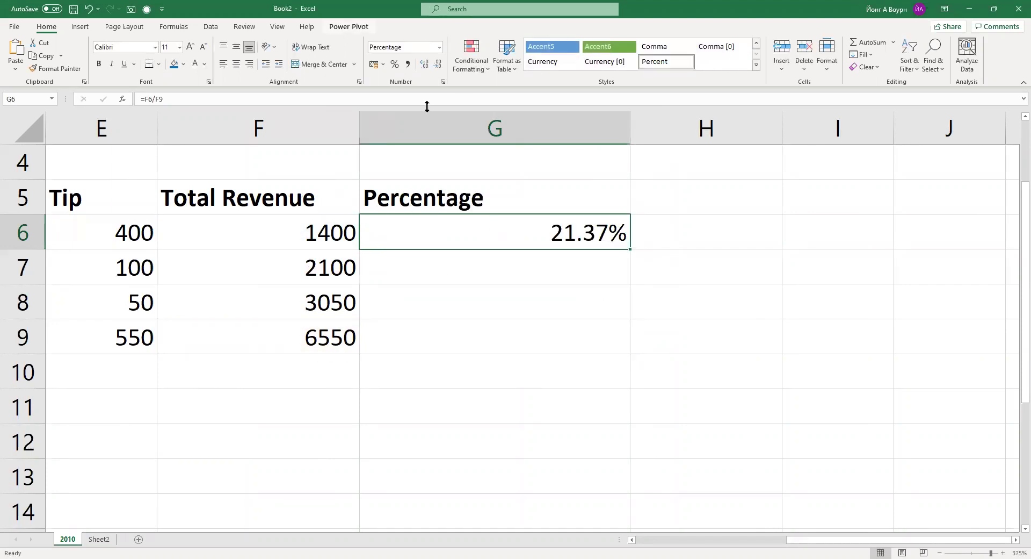
# - Rebuild the G6 formula as =F6/F9, dividing the first item's revenue by the total revenue
pyautogui.press('F2')
pyautogui.press('BackSpace')
pyautogui.press('BackSpace')
pyautogui.press('BackSpace')
pyautogui.press('BackSpace')
pyautogui.press('BackSpace')
pyautogui.press('Left')
pyautogui.press('Down')
pyautogui.press('Down')
pyautogui.press('Up')
pyautogui.press('Up')
pyautogui.write('/')
pyautogui.press('Down')
pyautogui.press('Down')
pyautogui.press('Down')
pyautogui.press('Left')
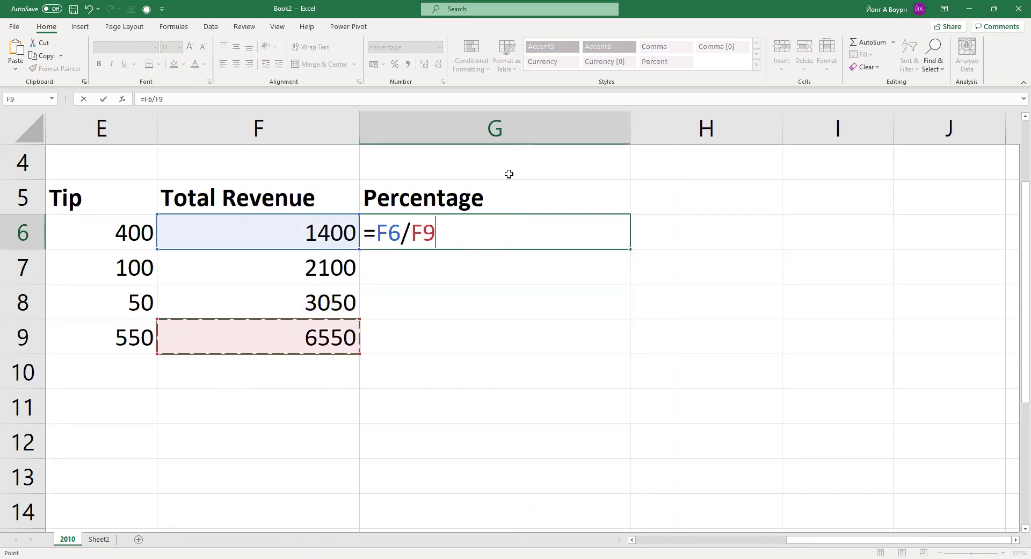
# - Highlight the F9 reference in the G6 formula, commit the formula, and cancel closing the workbook
pyautogui.doubleClick(484, 223)
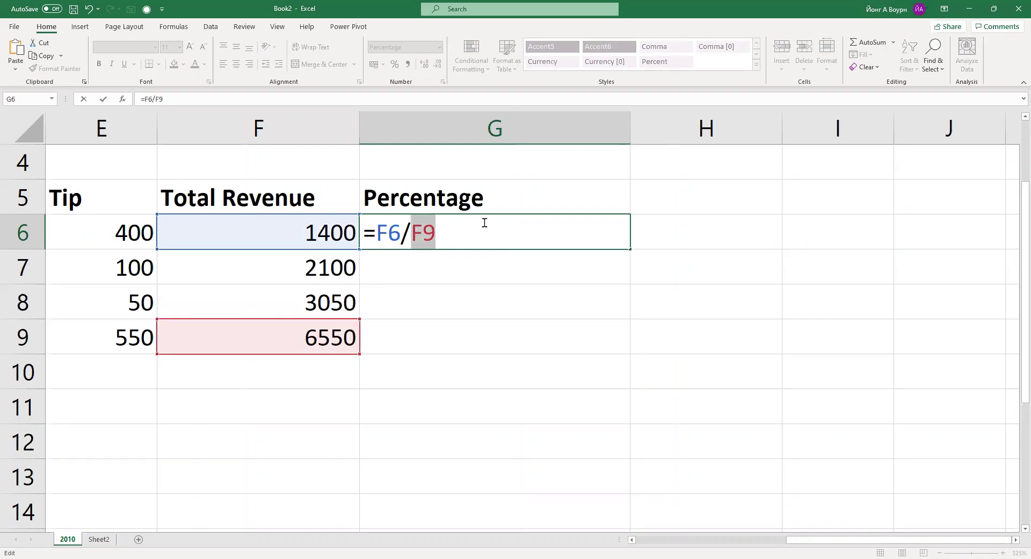
pyautogui.press('Return')
pyautogui.hotkey('ctrl', 'w')
pyautogui.write('=F')
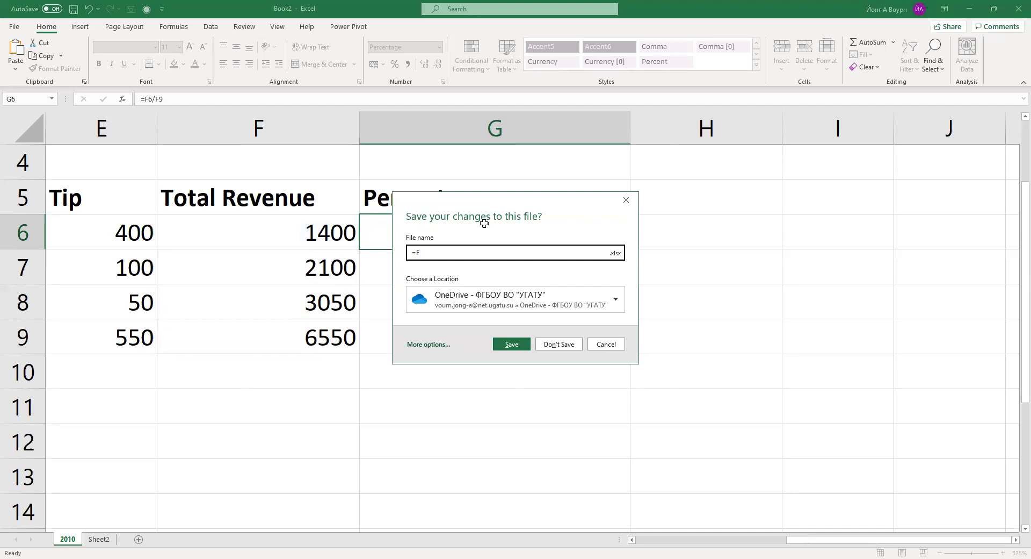
pyautogui.press('Escape')
pyautogui.write('=')
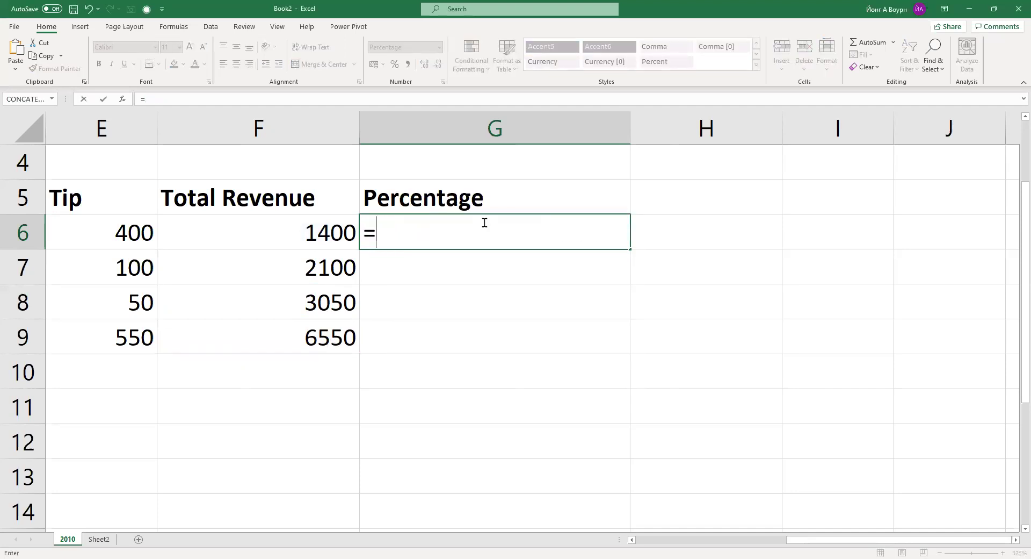
pyautogui.press('Left')
pyautogui.write('/')
pyautogui.press('Down')
pyautogui.press('Down')
pyautogui.press('Down')
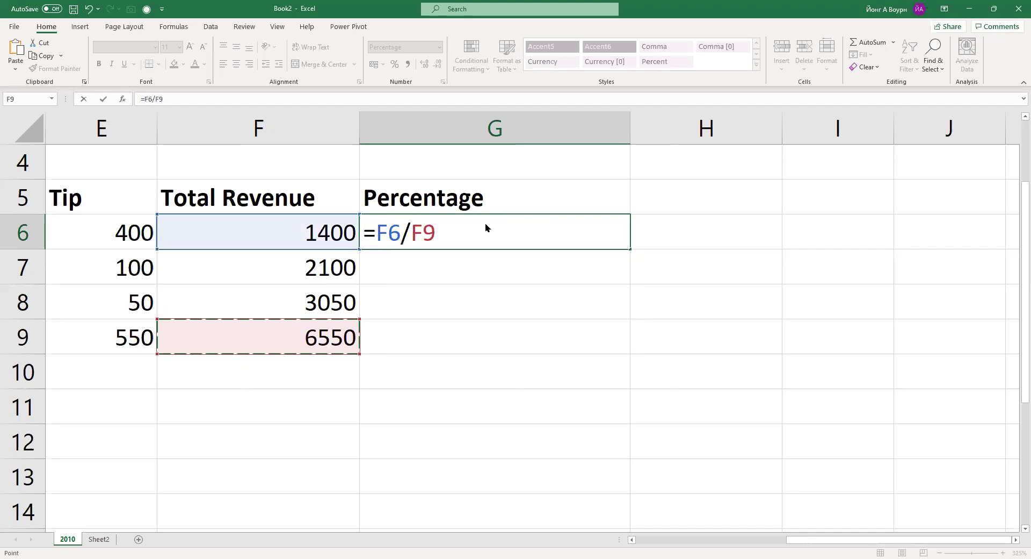
pyautogui.hotkey('alt', 'F4')
pyautogui.write('=')
pyautogui.press('Escape')
# - Enter =F6/F9 in G6, using the first item's revenue and the total revenue cell as divisor
pyautogui.write('=')
pyautogui.press('Left')
pyautogui.press('Down')
pyautogui.press('Up')
pyautogui.write('/')
pyautogui.press('Down')
pyautogui.press('Left')
pyautogui.press('Down')
pyautogui.press('Down')
pyautogui.press('Left')
pyautogui.press('Right')
# - Make the divisor in G6 absolute so the formula reads =F6/$F$9, and fill it down through G8
pyautogui.click(427, 233)
pyautogui.click(416, 232)
pyautogui.write('$')
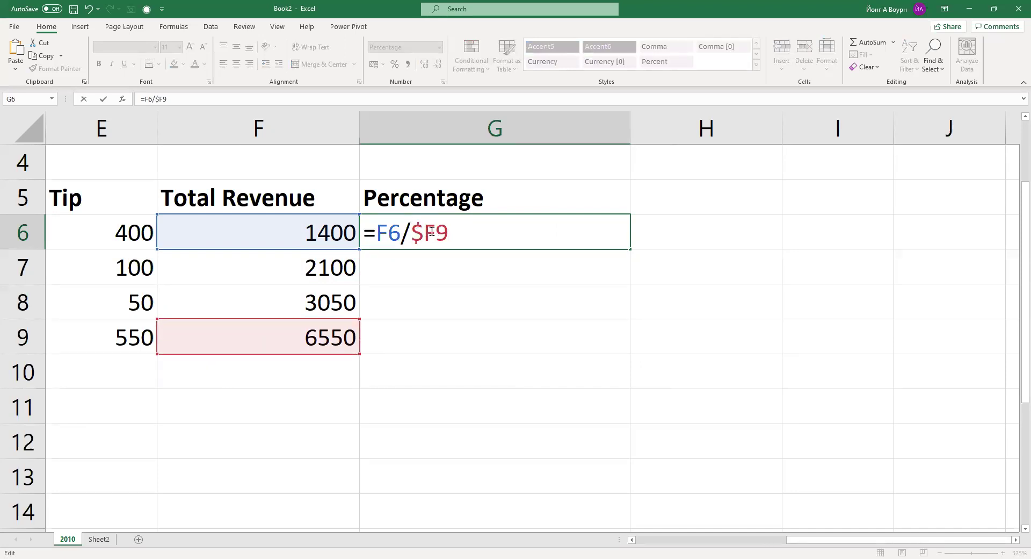
pyautogui.click(436, 232)
pyautogui.write('$')
pyautogui.click(484, 232)
pyautogui.press('Return')
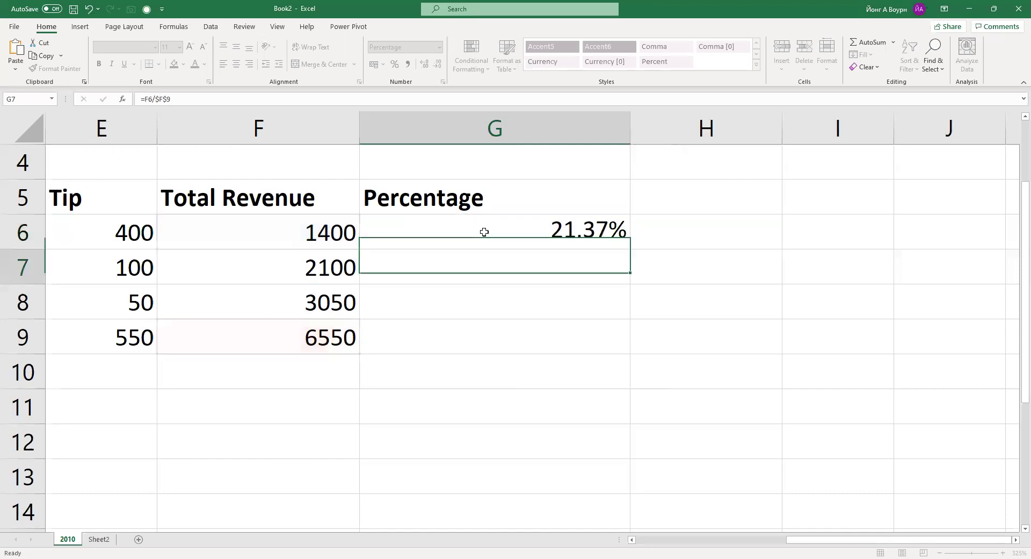
pyautogui.click(547, 220)
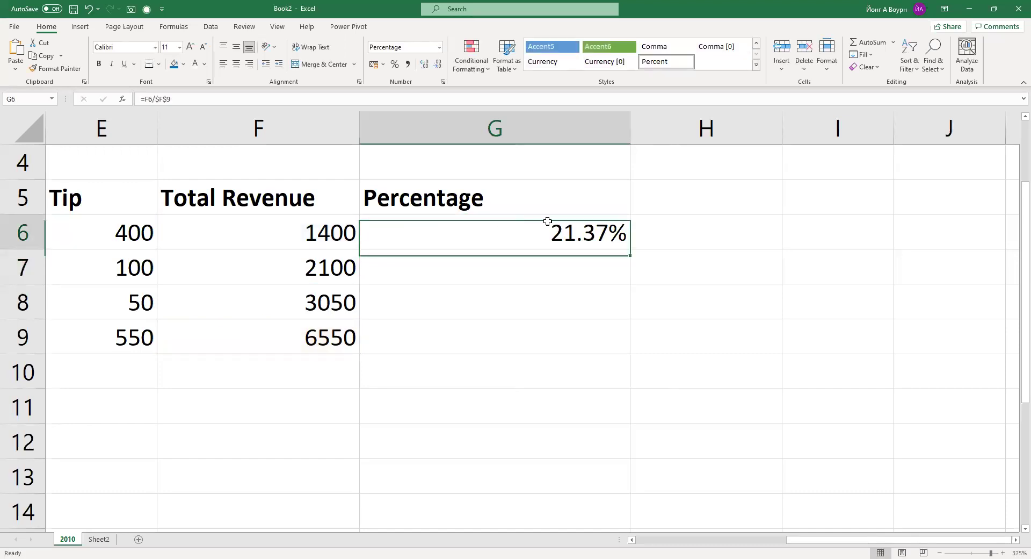
pyautogui.doubleClick(630, 250)
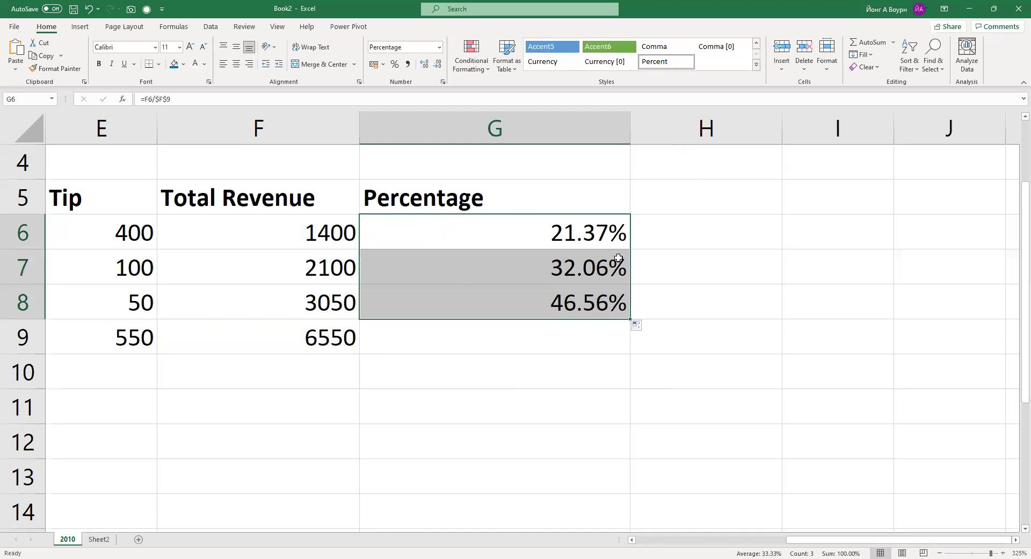
# - Examine the filled formulas in G6, G7 and G8, expanding the formula bar to compare their references
pyautogui.click(595, 263)
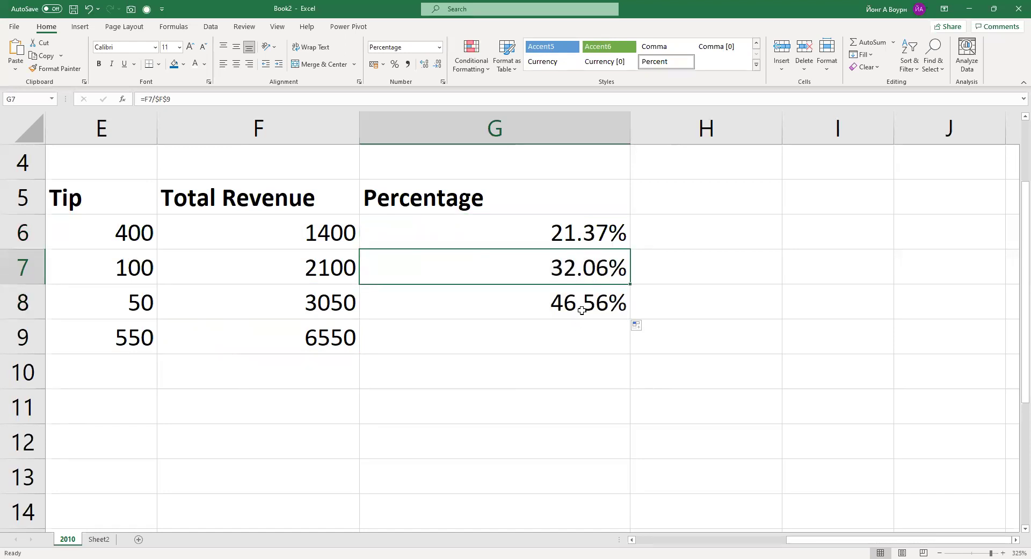
pyautogui.click(582, 310)
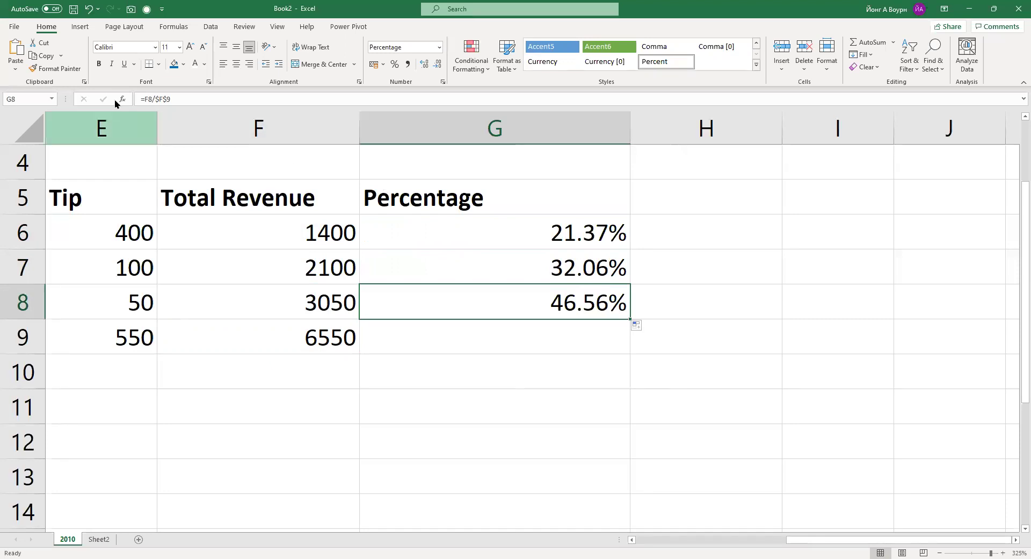
pyautogui.click(586, 230)
pyautogui.click(573, 263)
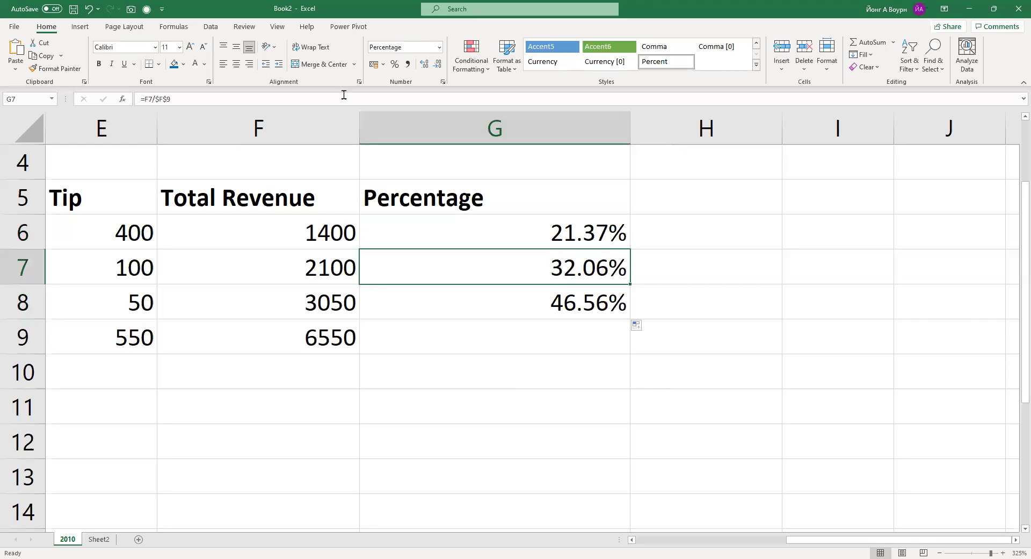
pyautogui.click(1022, 99)
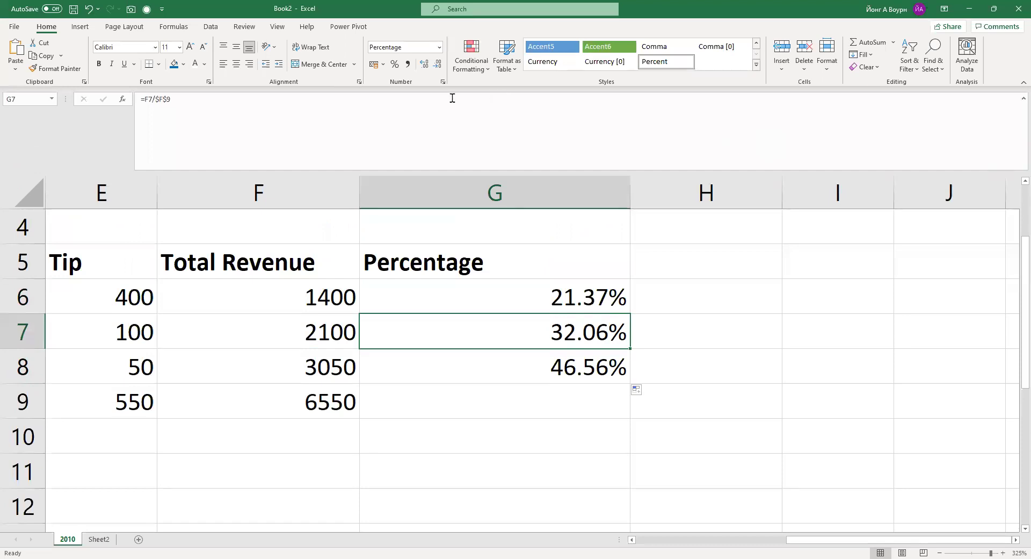
pyautogui.click(597, 372)
pyautogui.click(599, 299)
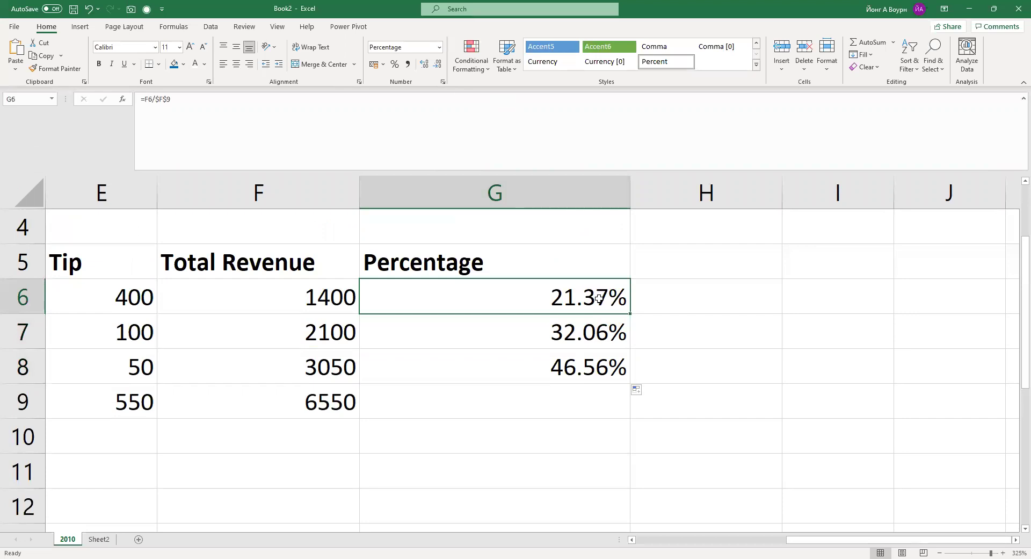
pyautogui.write('=')
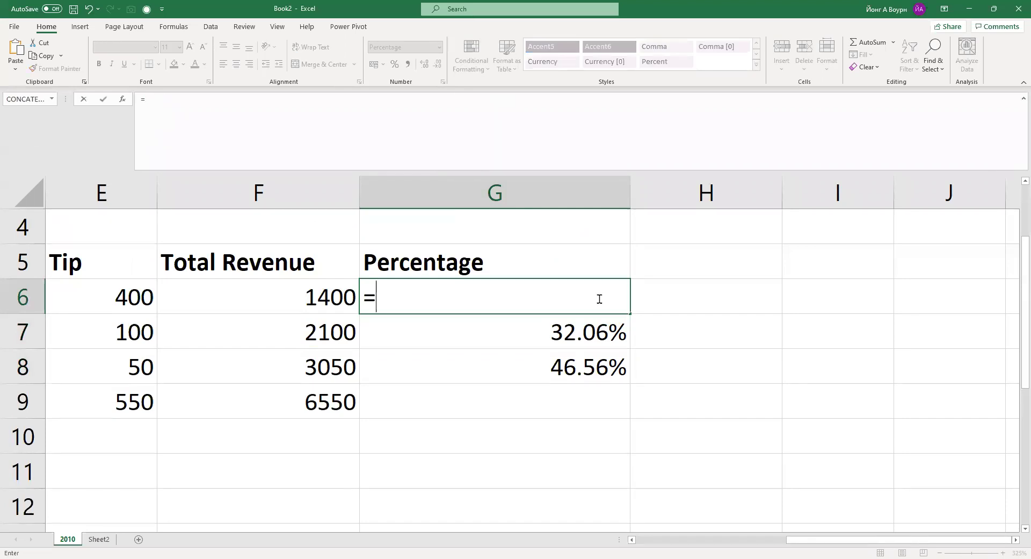
pyautogui.press('Left')
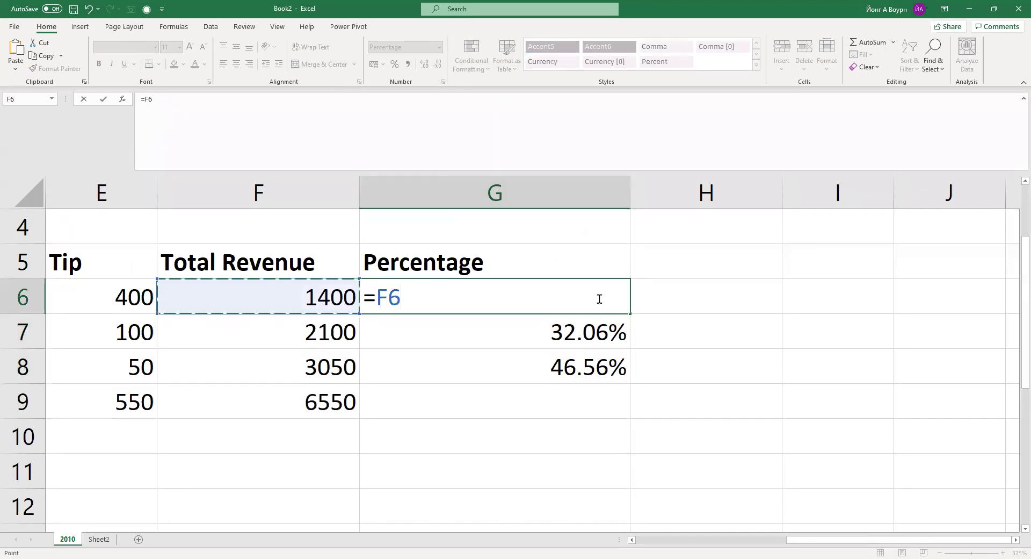
pyautogui.press('Escape')
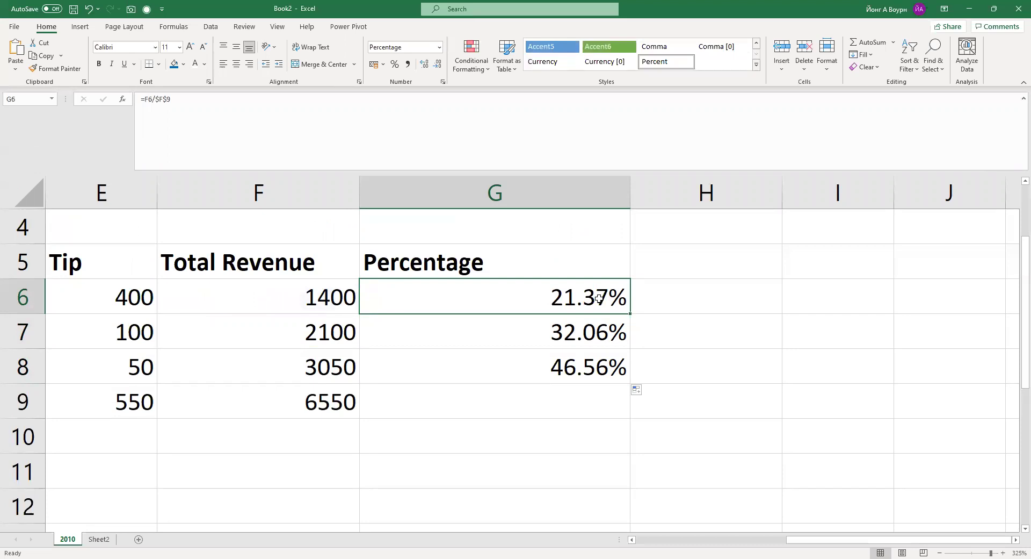
# - Select G6:G8 and build the formula =F6/F9 in G6, leaving it open for editing
pyautogui.hotkey('shift', 'Down')
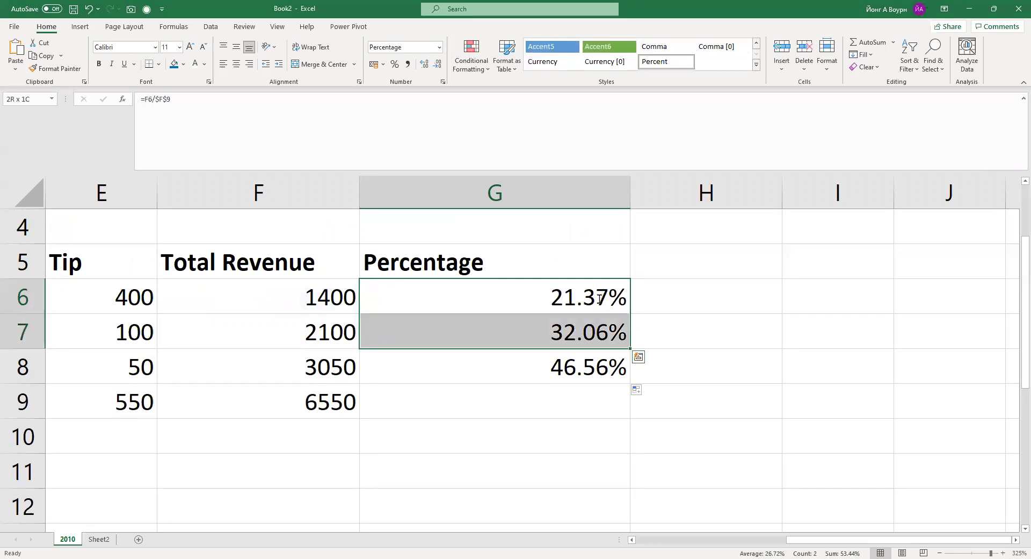
pyautogui.hotkey('shift', 'Down')
pyautogui.write('=')
pyautogui.press('Left')
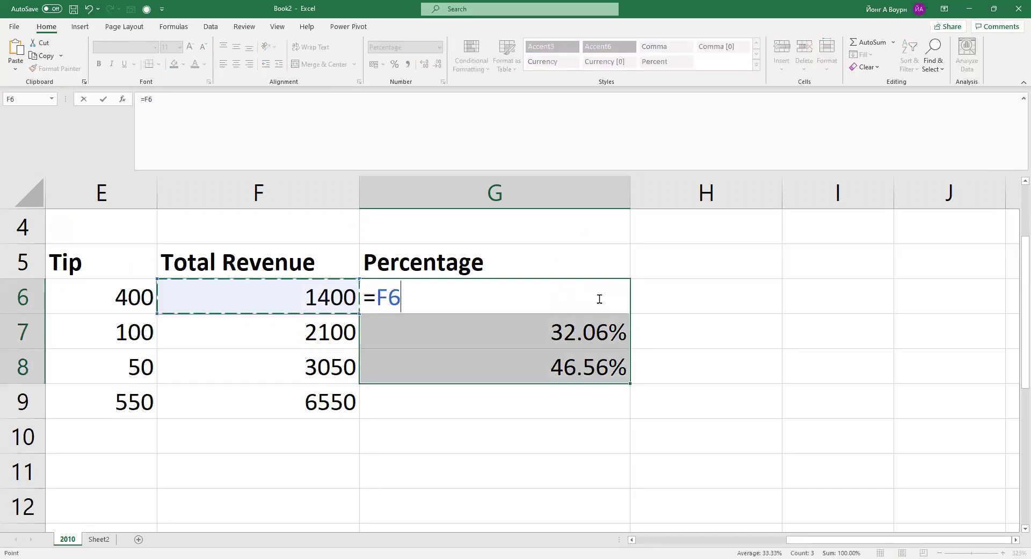
pyautogui.write('/')
pyautogui.press('Down')
pyautogui.press('Down')
pyautogui.press('Left')
pyautogui.press('Down')
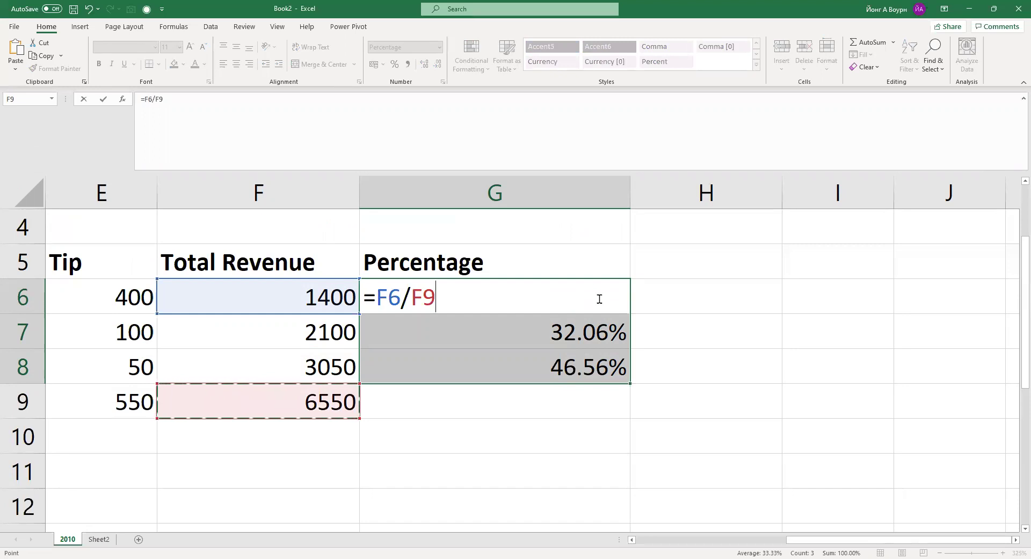
# - Cycle the F9 divisor repeatedly through its absolute, mixed and relative reference forms, ending on $F$9
pyautogui.press('F4')
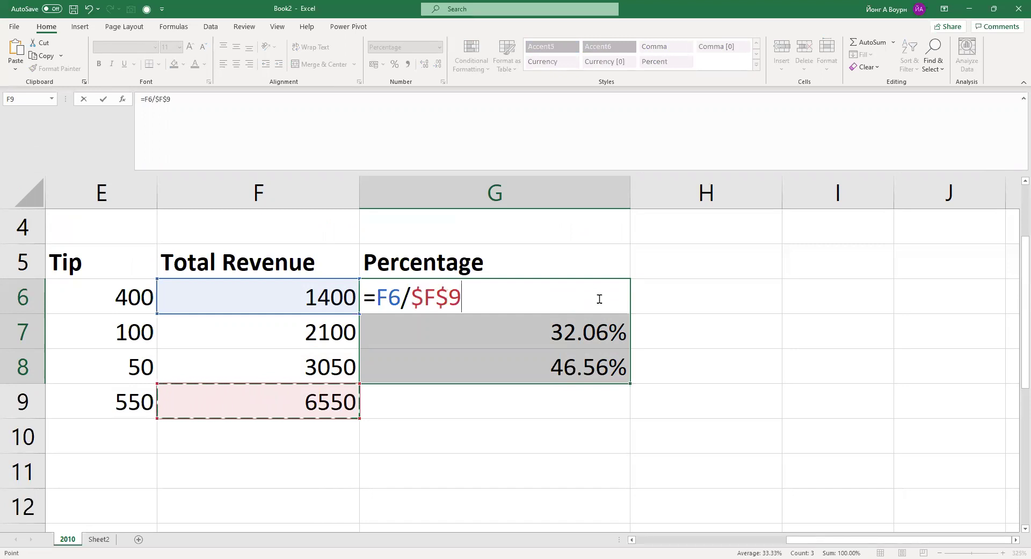
pyautogui.press('F4')
pyautogui.press('F4')
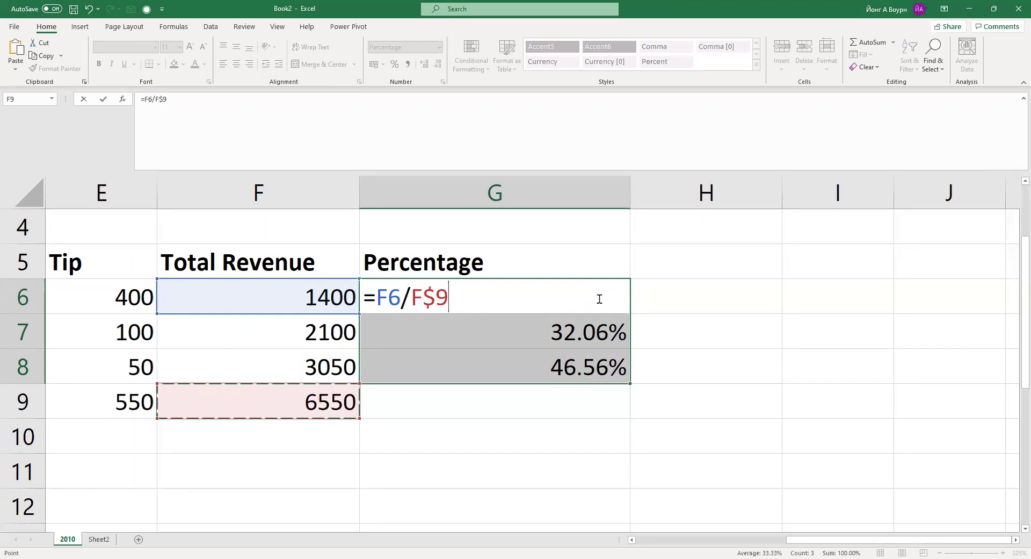
pyautogui.press('F4')
pyautogui.press('F4')
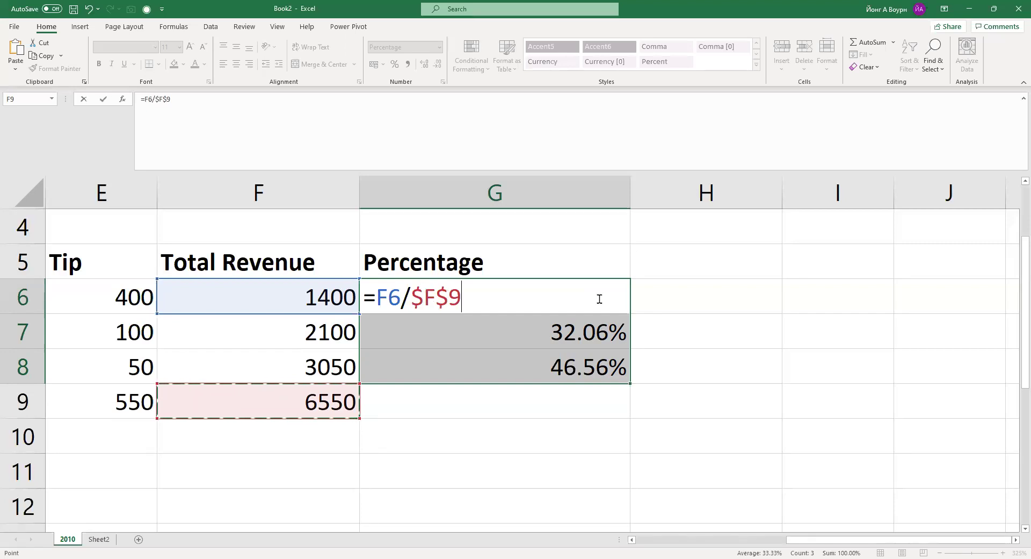
pyautogui.press('F4')
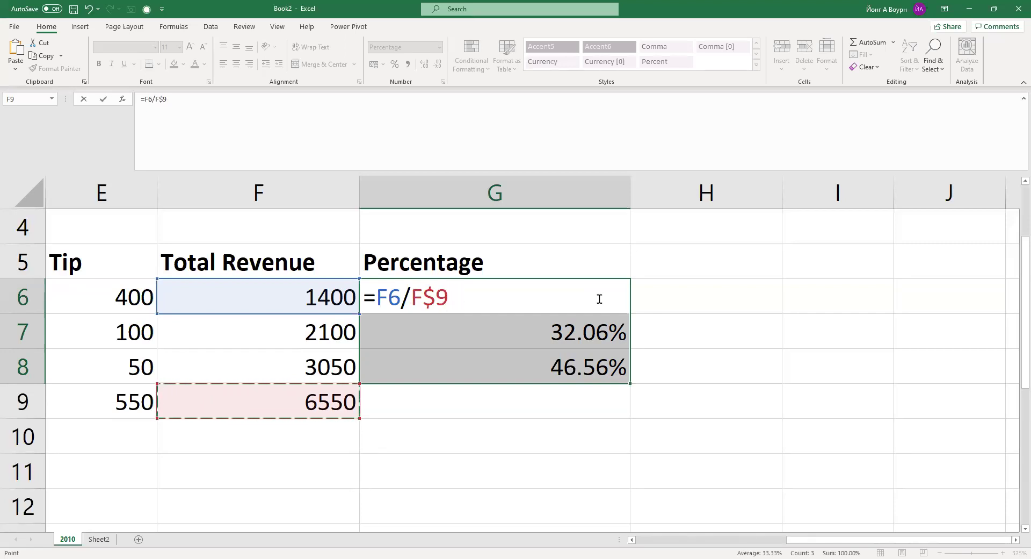
pyautogui.press('F4')
pyautogui.press('F4')
pyautogui.press('F4')
pyautogui.press('F4')
pyautogui.press('F4')
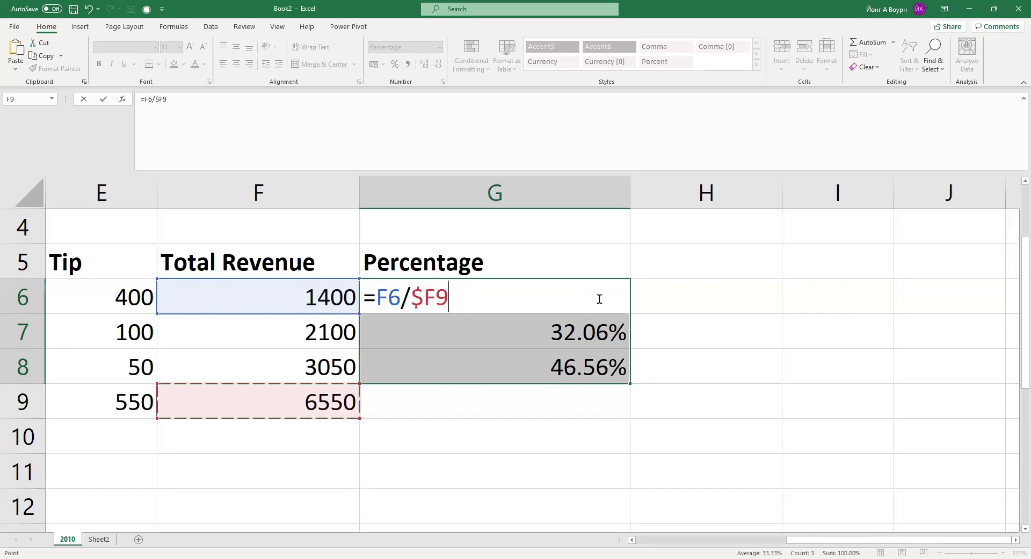
pyautogui.press('F4')
pyautogui.press('F4')
pyautogui.press('F4')
pyautogui.press('F4')
pyautogui.press('F4')
pyautogui.press('F4')
pyautogui.press('F4')
pyautogui.press('F4')
pyautogui.press('F4')
pyautogui.press('F4')
pyautogui.press('F4')
pyautogui.press('F4')
pyautogui.press('F4')
pyautogui.press('F4')
pyautogui.press('F4')
pyautogui.press('F4')
pyautogui.press('F4')
pyautogui.press('F4')
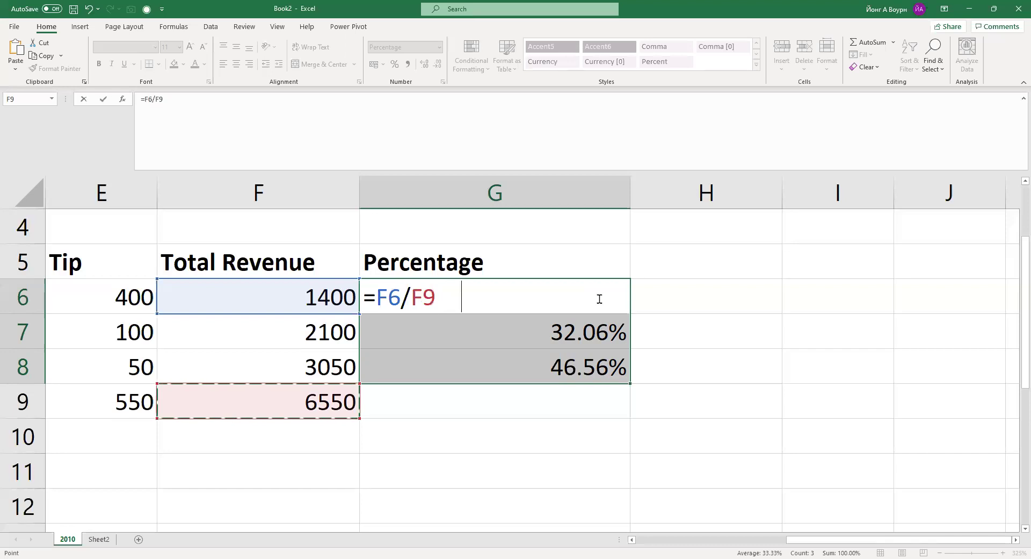
pyautogui.press('F4')
pyautogui.press('F4')
pyautogui.press('F4')
pyautogui.press('F4')
pyautogui.press('F4')
pyautogui.press('F4')
pyautogui.press('F4')
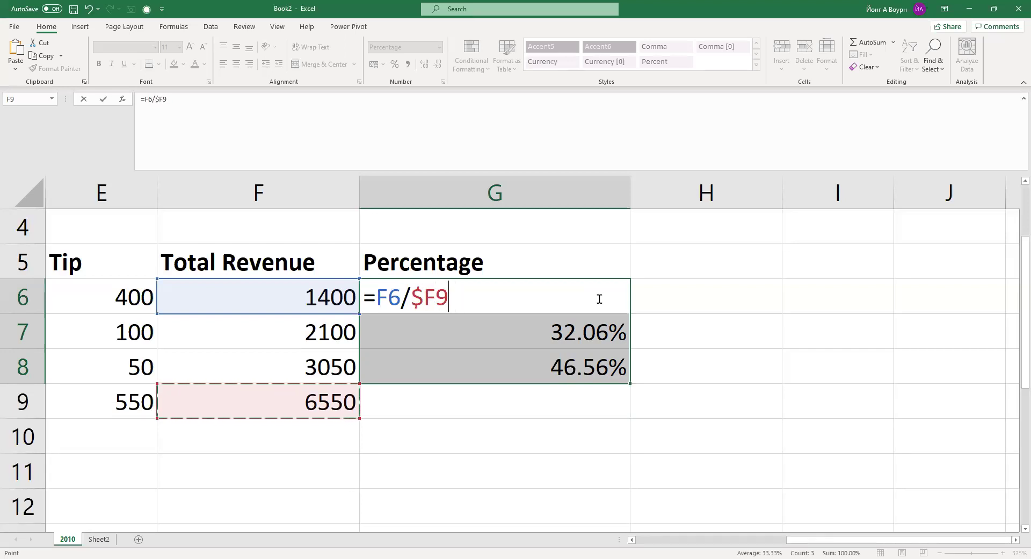
pyautogui.press('F4')
pyautogui.press('F4')
pyautogui.press('F4')
pyautogui.press('F4')
pyautogui.press('F4')
pyautogui.press('F4')
pyautogui.press('F4')
pyautogui.press('F4')
pyautogui.press('F4')
pyautogui.press('F4')
pyautogui.press('F4')
pyautogui.press('F4')
pyautogui.press('F4')
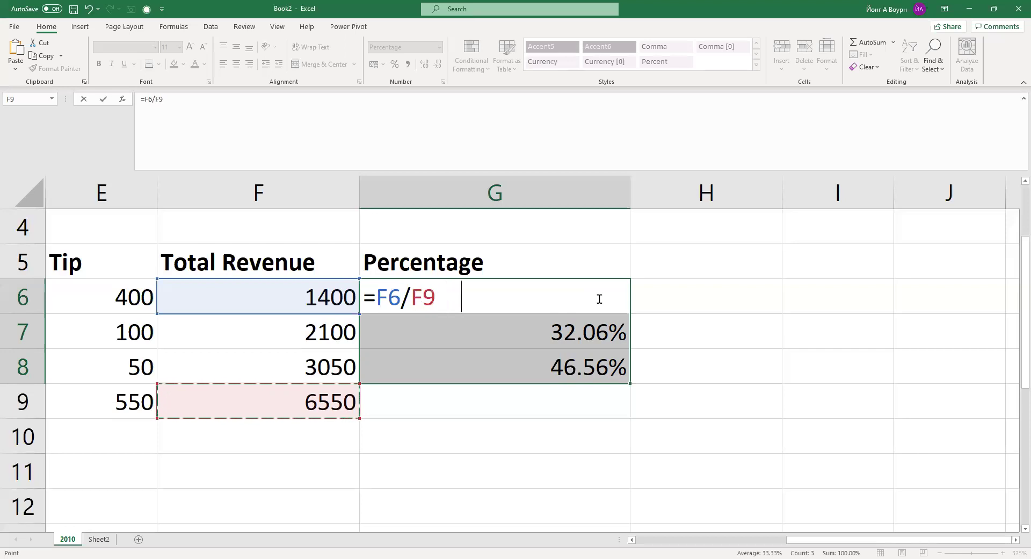
pyautogui.press('F4')
pyautogui.press('F4')
pyautogui.press('F4')
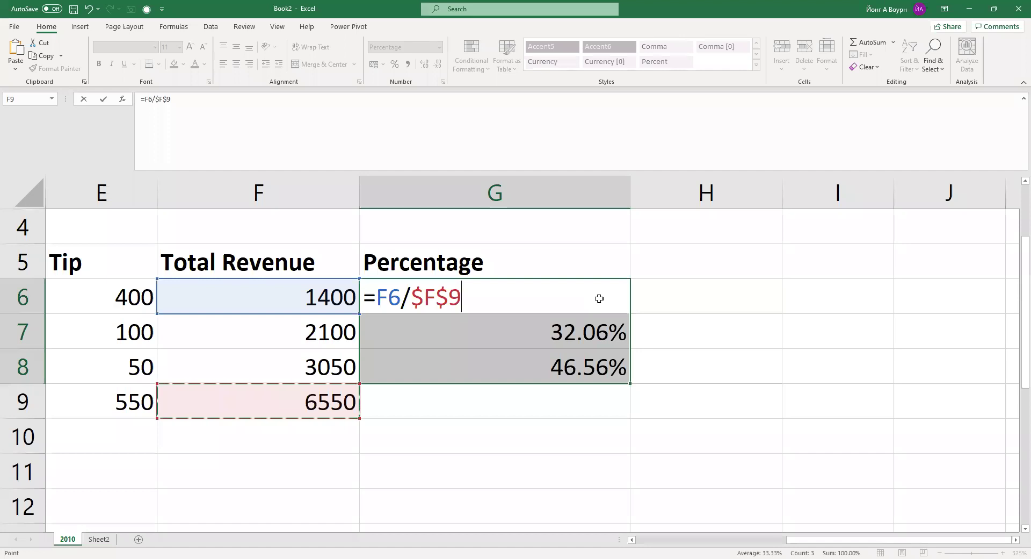
# - Commit =F6/$F$9 in G6 and fill the formula down through G8
pyautogui.press('Return')
pyautogui.press('Down')
pyautogui.press('Up')
pyautogui.press('Up')
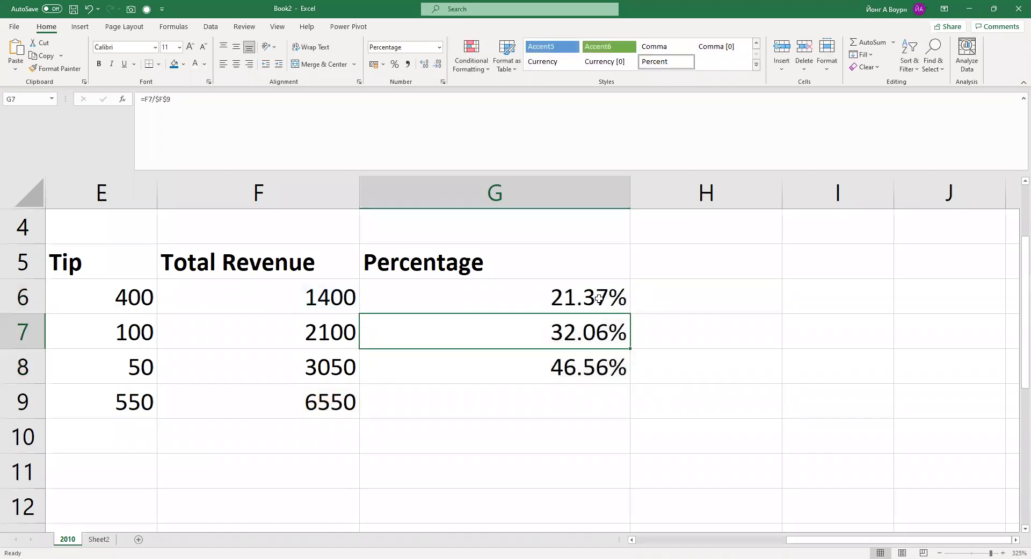
pyautogui.doubleClick(633, 313)
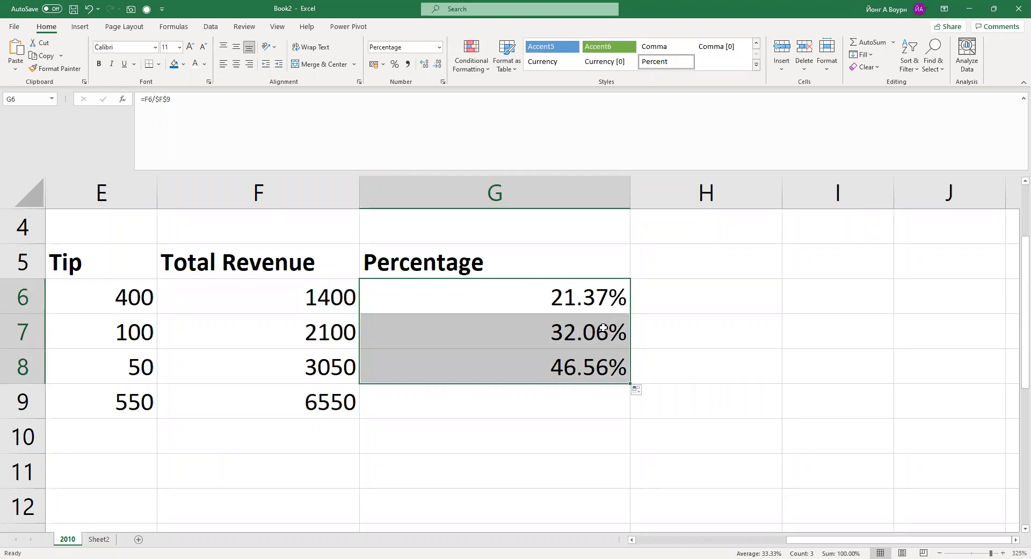
# - Clear the percentages in G7:G8 and refill them by extending the G6 formula down to G8
pyautogui.moveTo(602, 324); pyautogui.dragTo(606, 358)
pyautogui.press('Delete')
pyautogui.click(493, 302)
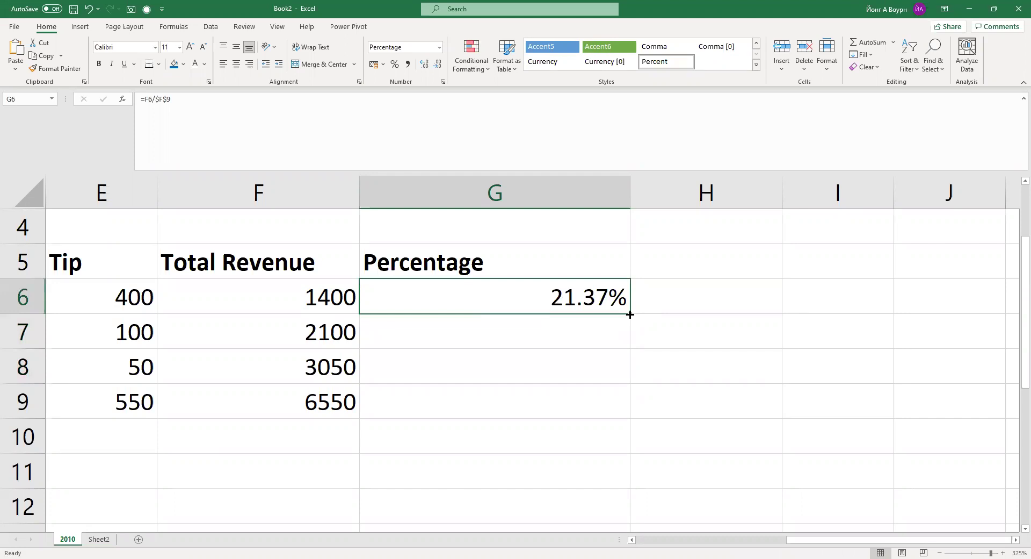
pyautogui.moveTo(629, 313); pyautogui.dragTo(629, 365)
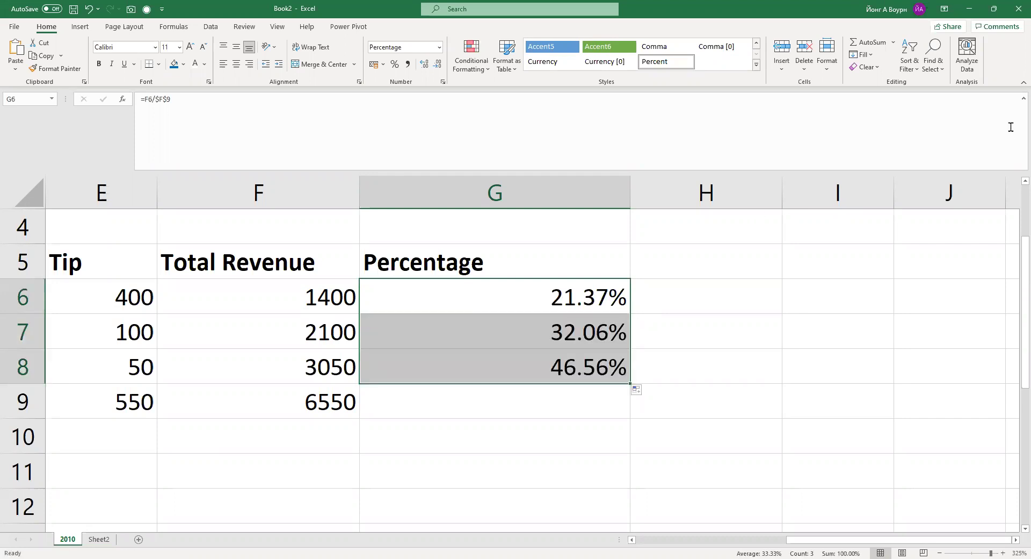
# - Collapse the formula bar and clear all percentage formulas in G6:G8
pyautogui.click(1016, 100)
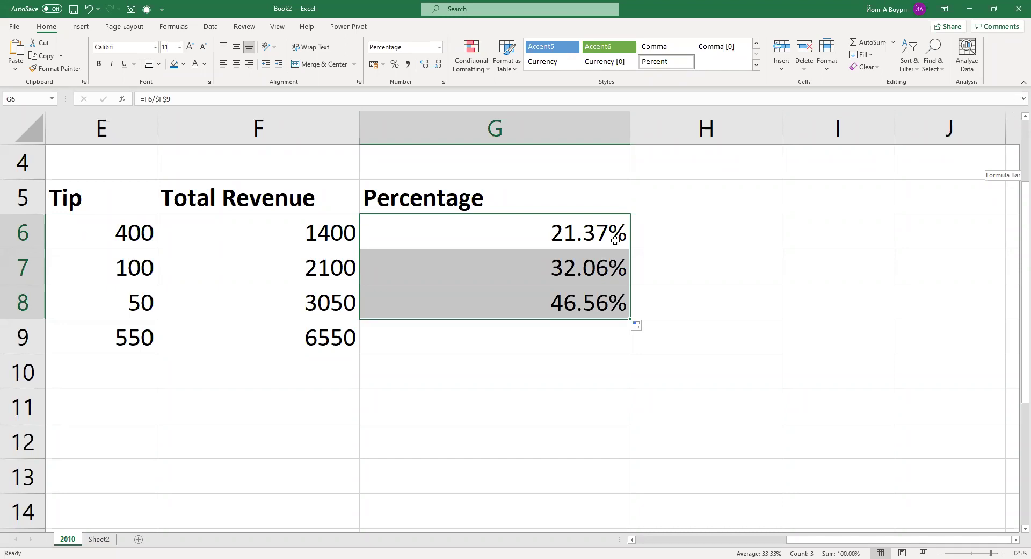
pyautogui.press('Delete')
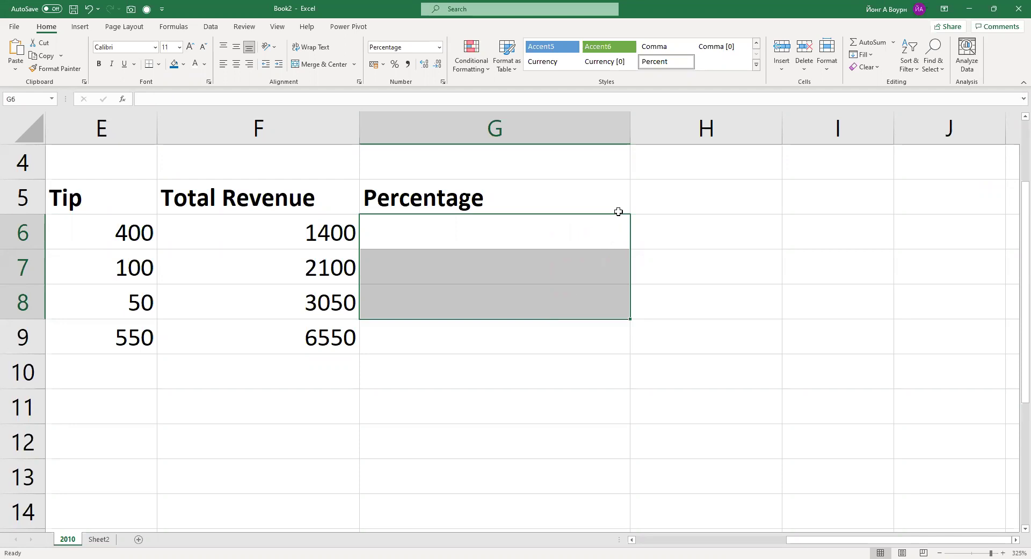
# - Enter =F6/$F$9 in G6 with an absolute reference to the total and fill the formula down through G8
pyautogui.write('=')
pyautogui.press('Left')
pyautogui.write('/')
pyautogui.press('Down')
pyautogui.press('Down')
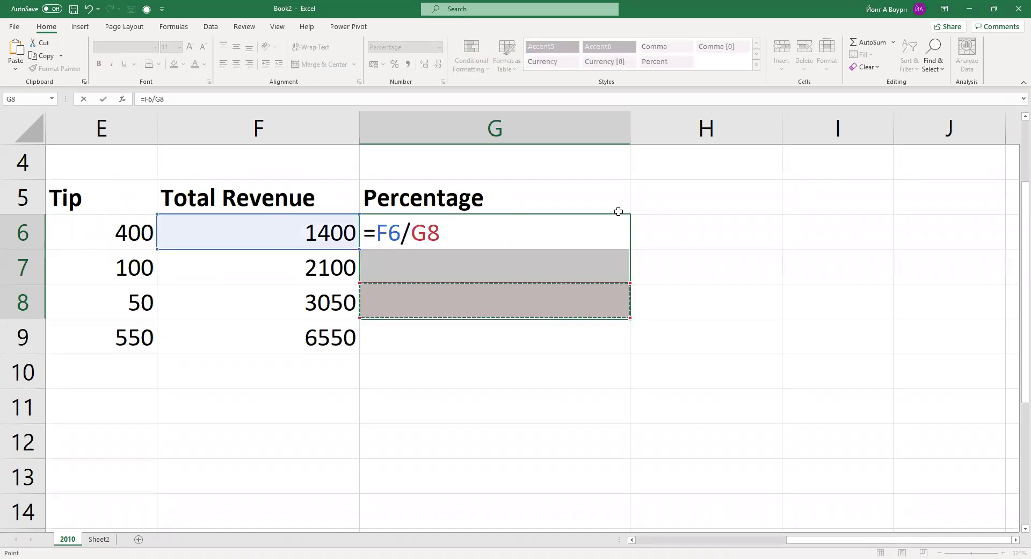
pyautogui.press('Down')
pyautogui.press('Left')
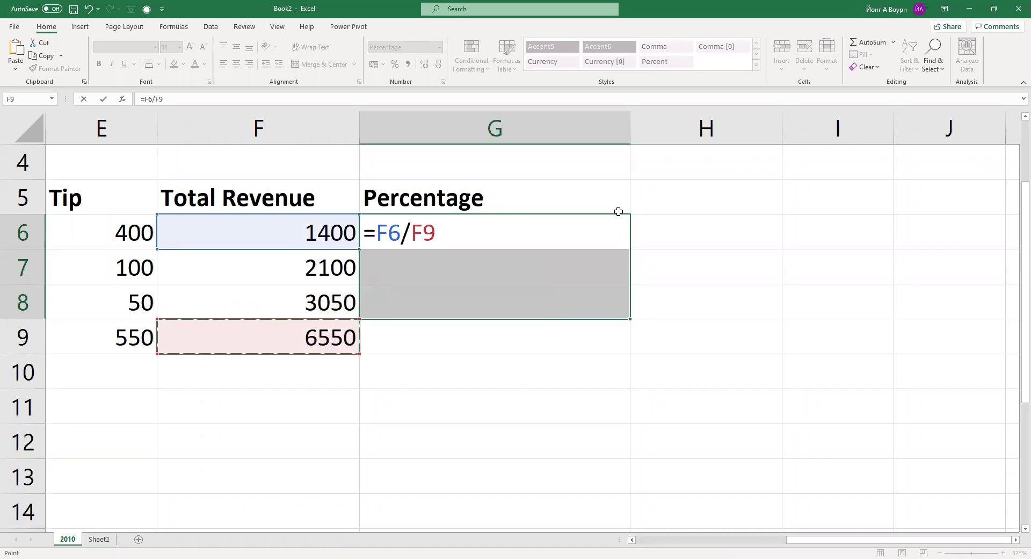
pyautogui.press('F4')
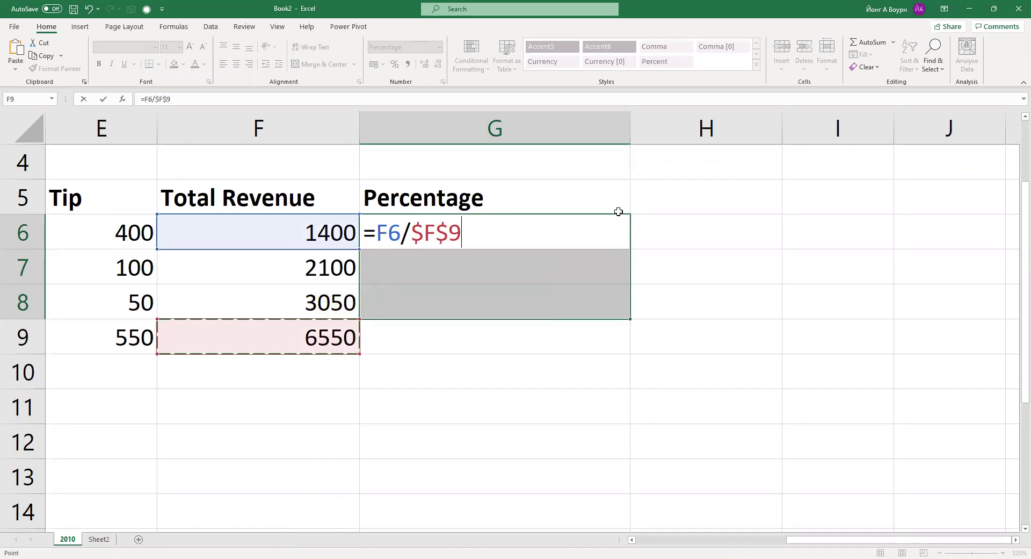
pyautogui.press('Return')
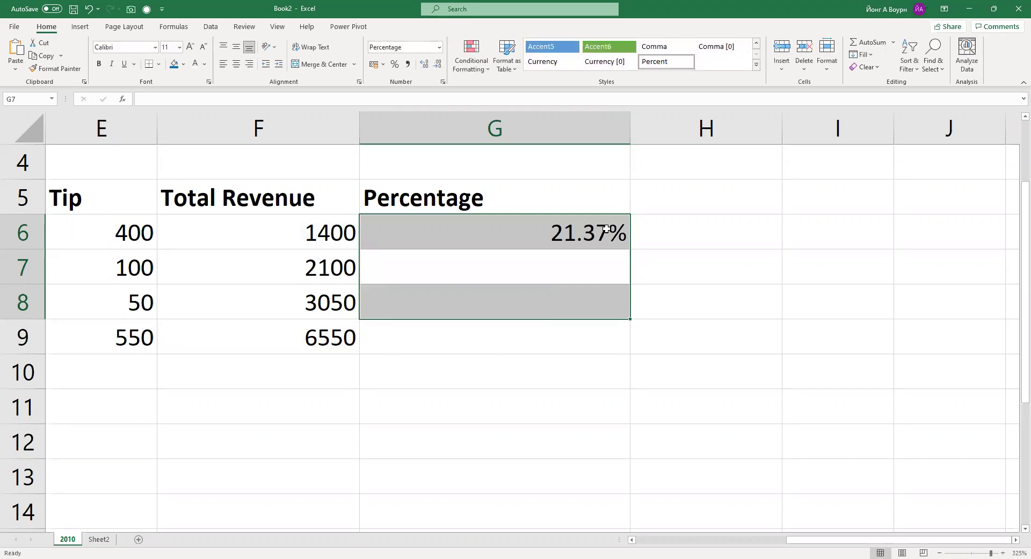
pyautogui.click(607, 229)
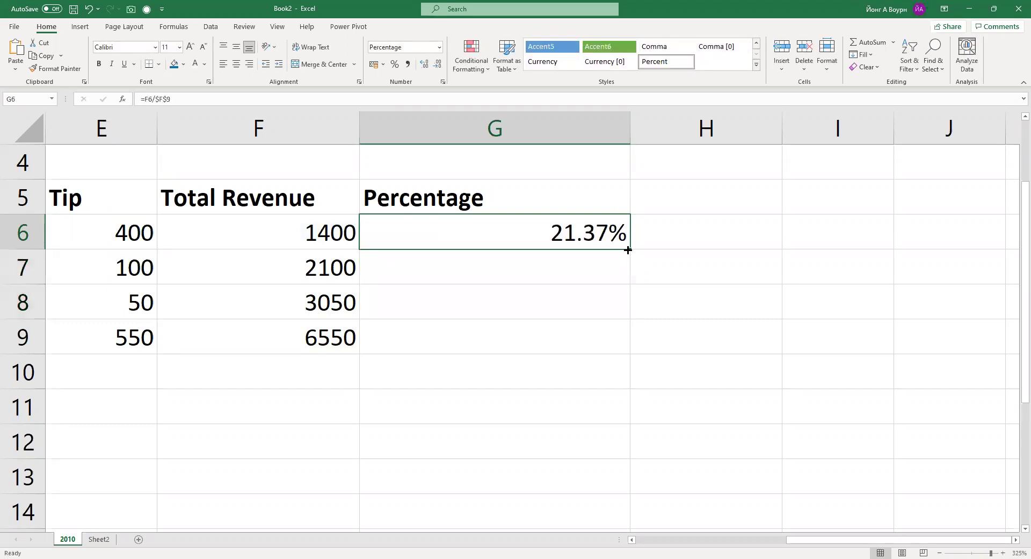
pyautogui.moveTo(630, 246); pyautogui.dragTo(631, 316)
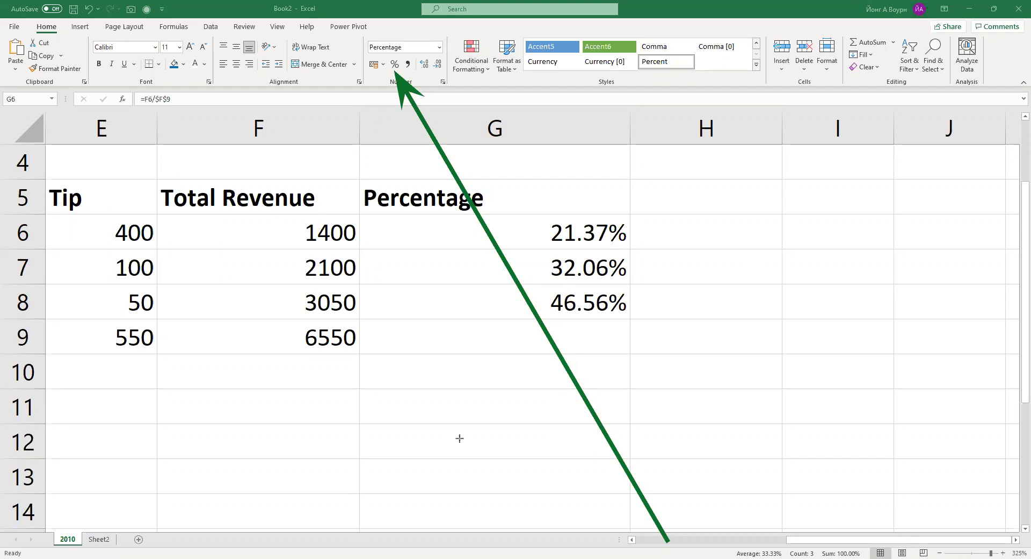
# - Reapply the Percent style to G6:G8 and increase the display to two decimal places
pyautogui.click(548, 231)
pyautogui.moveTo(564, 232); pyautogui.dragTo(587, 304)
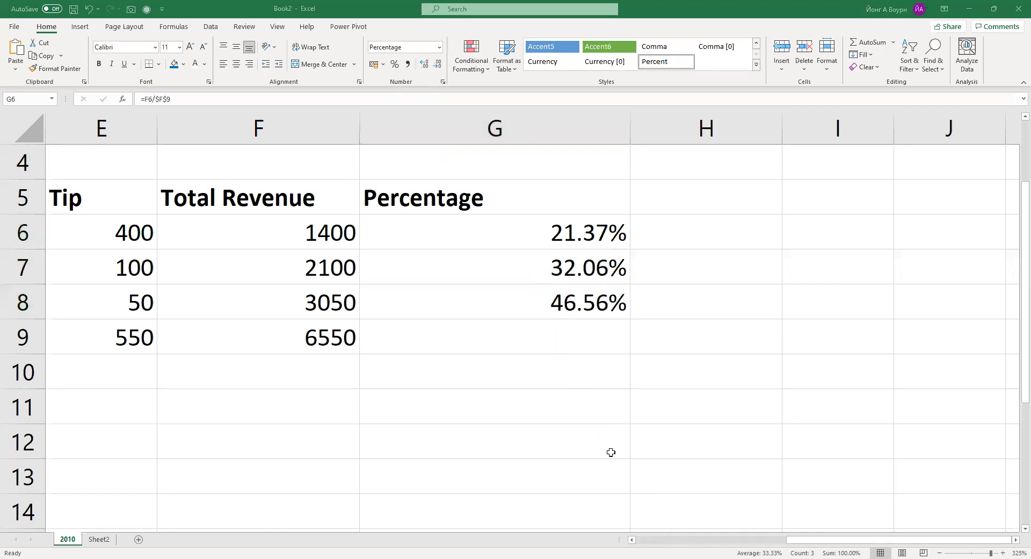
pyautogui.moveTo(600, 330); pyautogui.dragTo(602, 310)
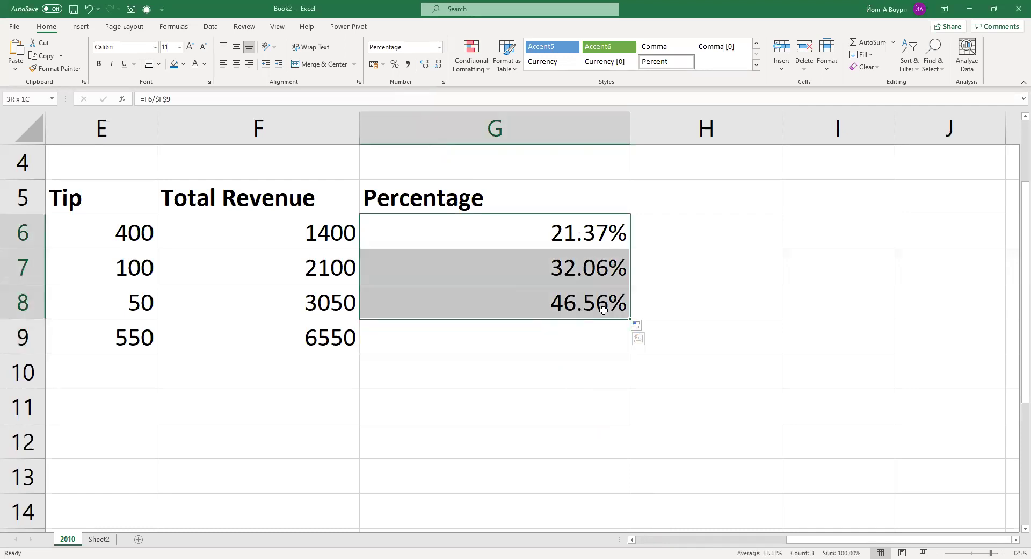
pyautogui.click(394, 65)
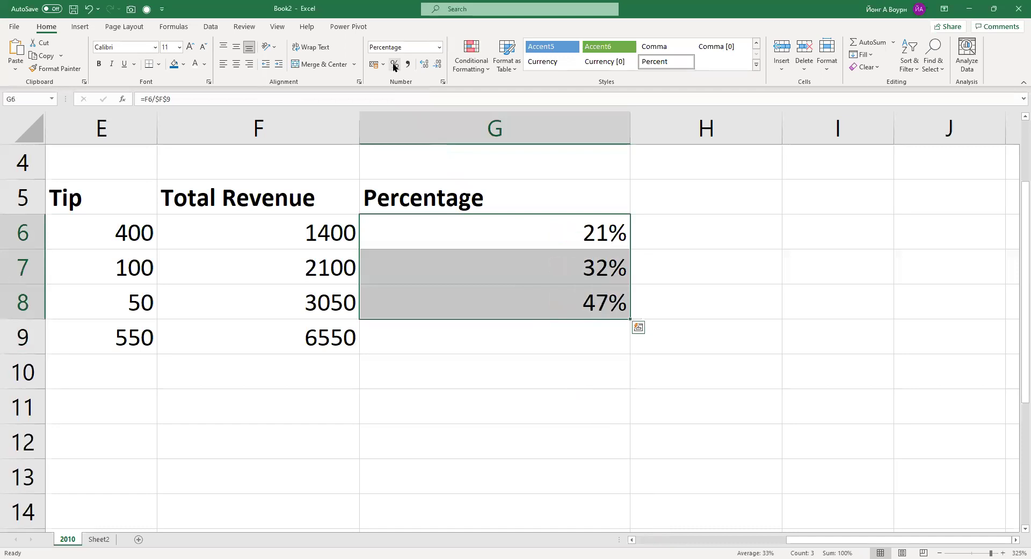
pyautogui.click(430, 62)
pyautogui.click(431, 63)
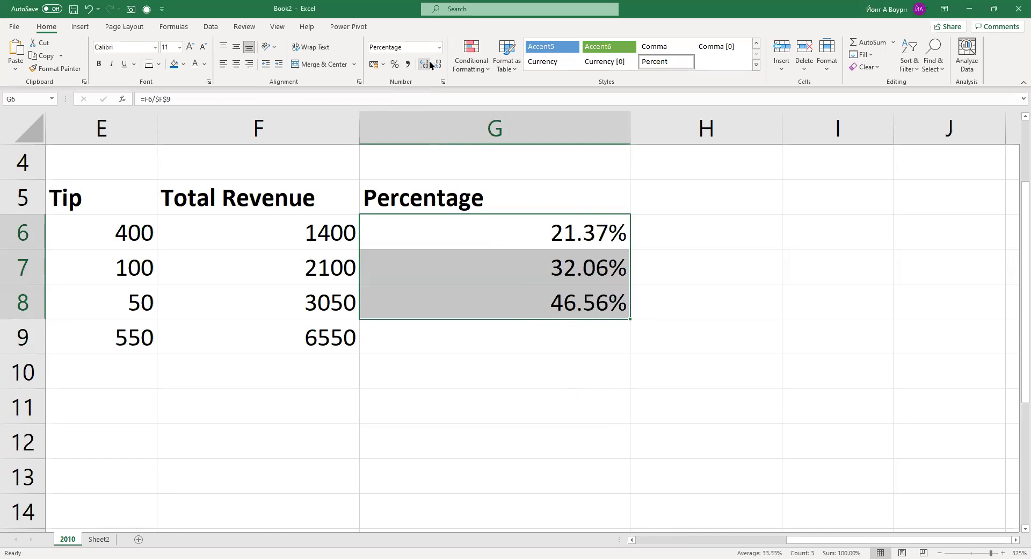
pyautogui.click(543, 376)
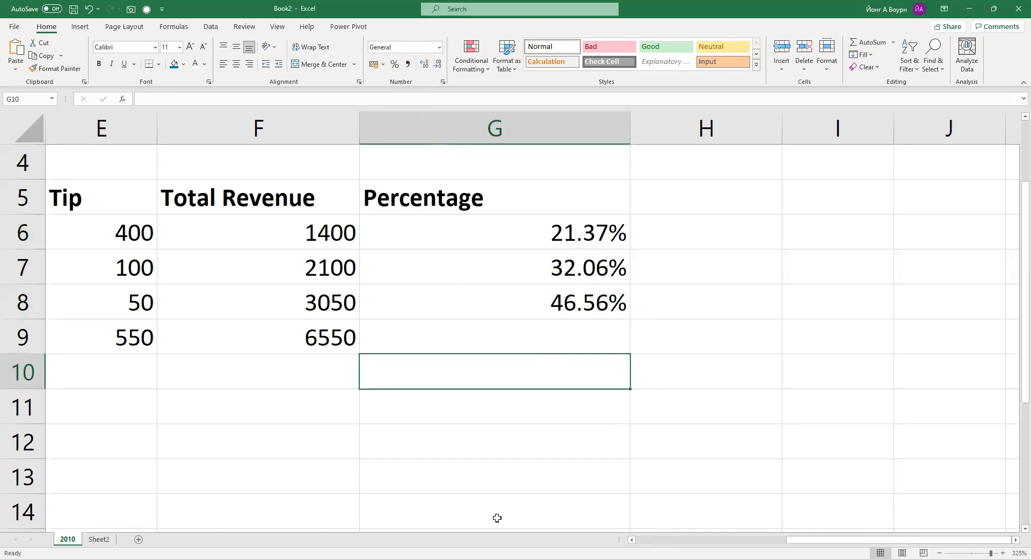
# - Add an on-screen text annotation reading "$F$9, $F9,F$9" beside the table, around row 9 of columns I and J
pyautogui.click(782, 349)
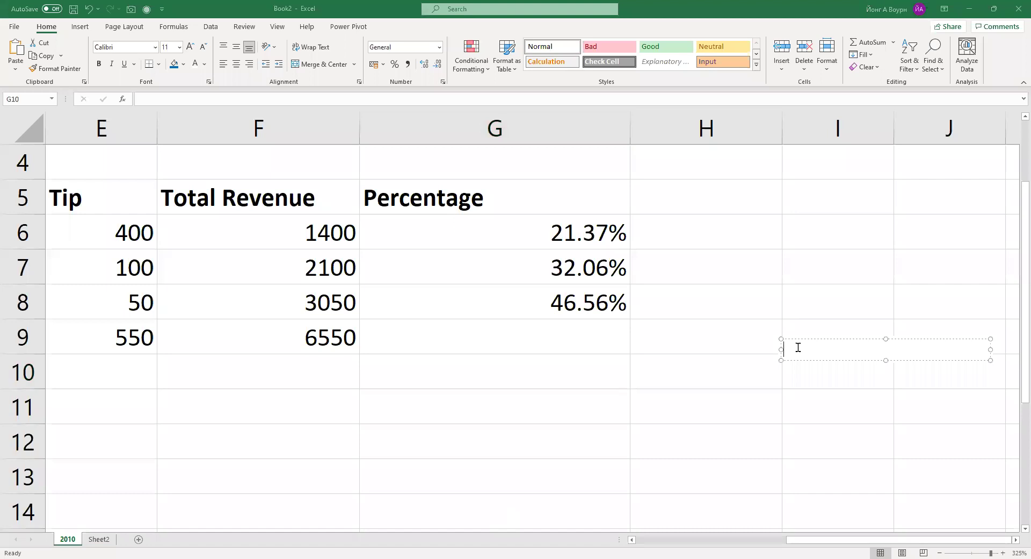
pyautogui.write('$F$9, $F9,F$9')
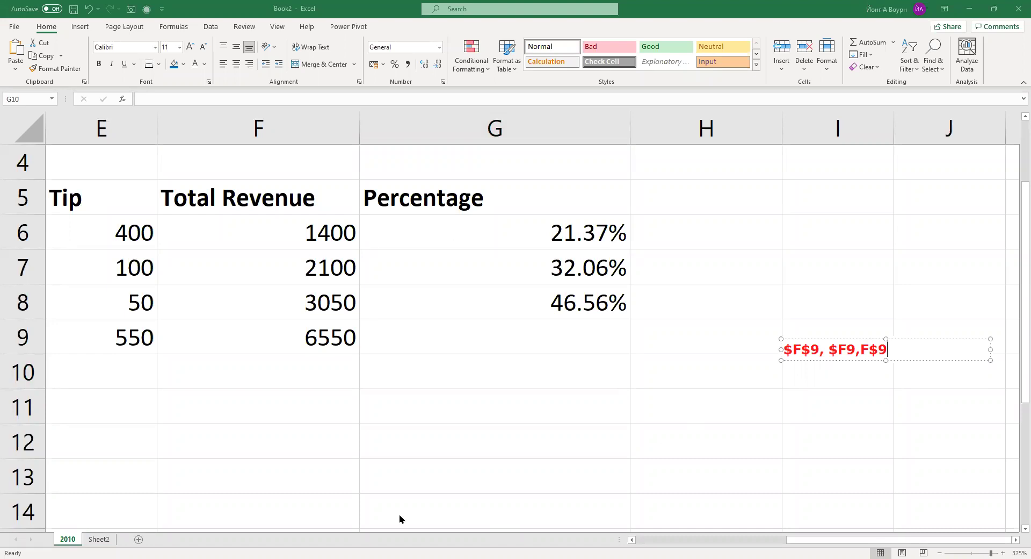
# - Format the percentages in G6:G8 as Number with two decimal places
pyautogui.click(581, 234)
pyautogui.moveTo(581, 233); pyautogui.dragTo(591, 309)
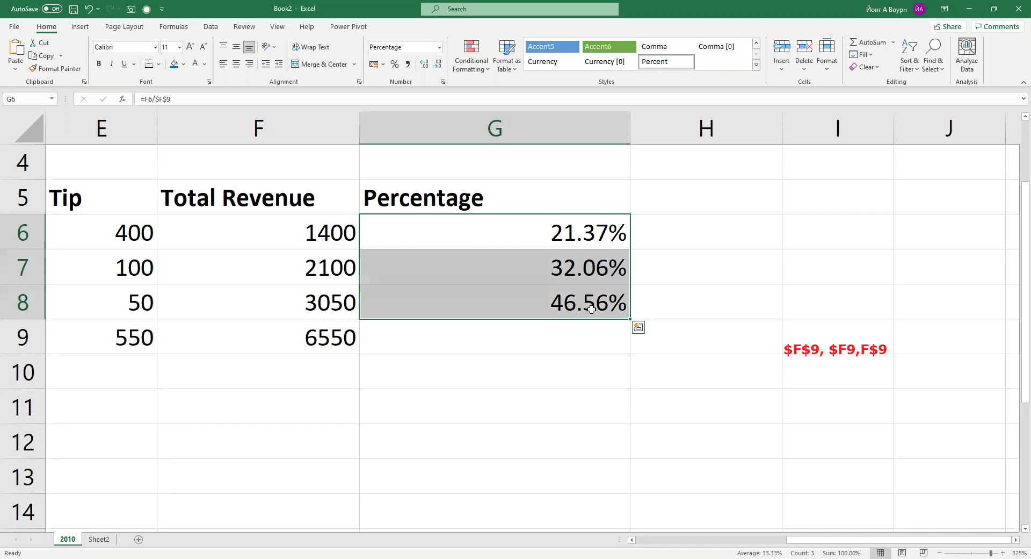
pyautogui.hotkey('ctrl', '1')
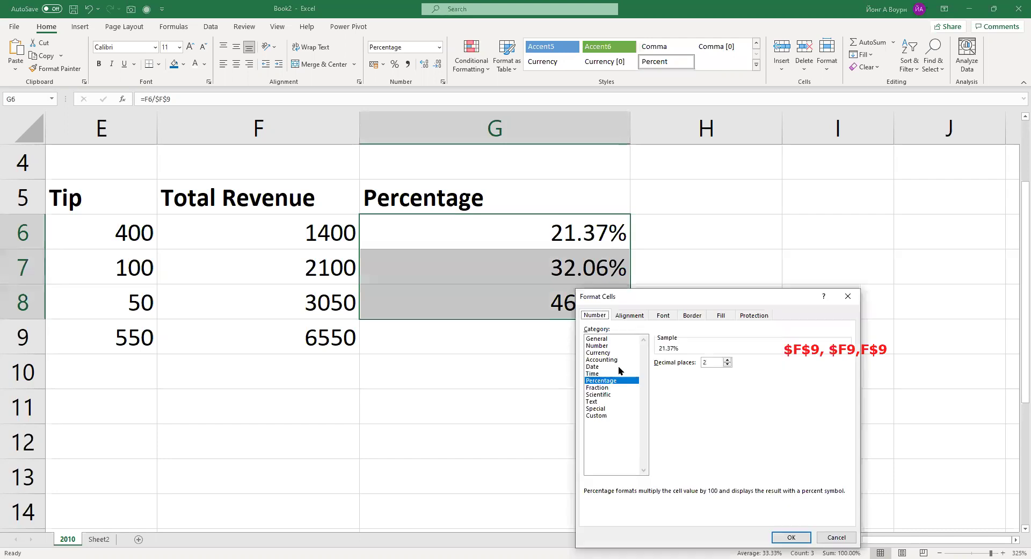
pyautogui.click(619, 345)
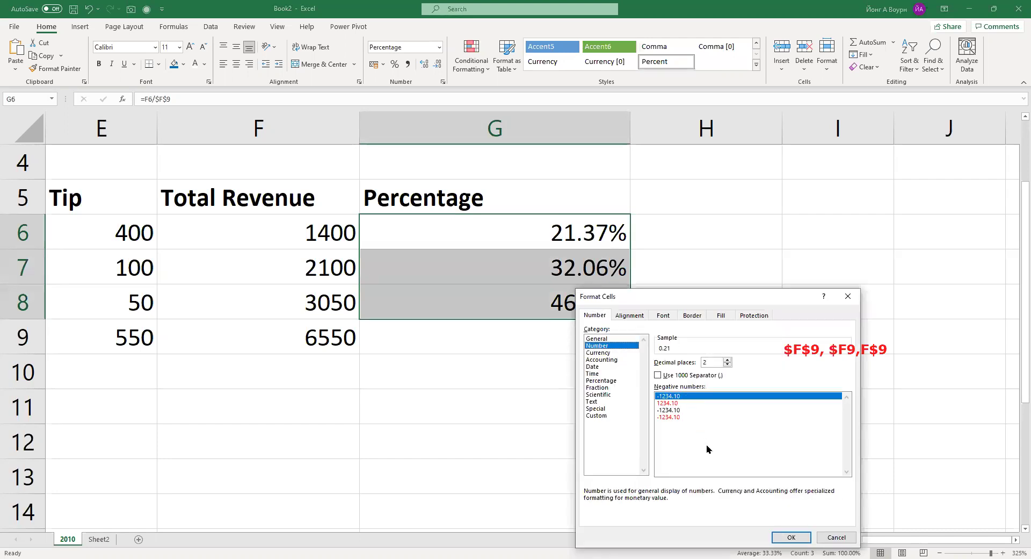
pyautogui.click(784, 538)
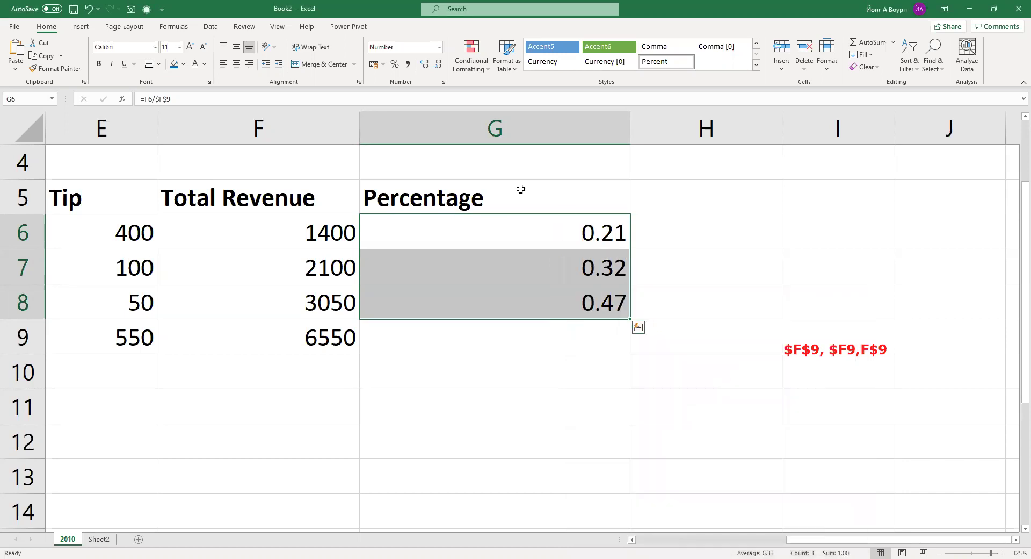
# - Extend the numbers in G6:G8 to eight decimal places, then apply the Percent style to them
pyautogui.click(423, 64)
pyautogui.click(424, 64)
pyautogui.click(424, 64)
pyautogui.click(424, 64)
pyautogui.click(424, 64)
pyautogui.click(423, 64)
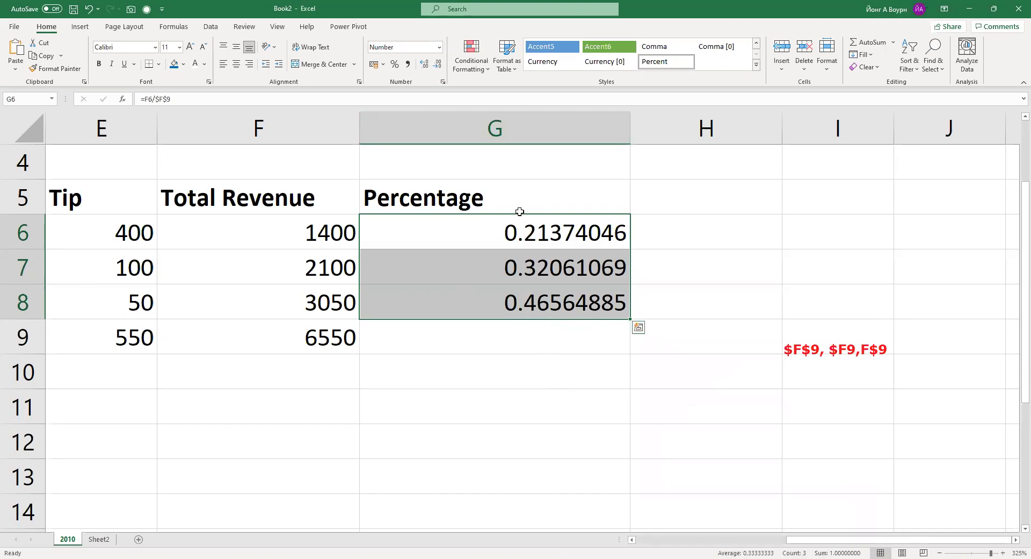
pyautogui.click(395, 65)
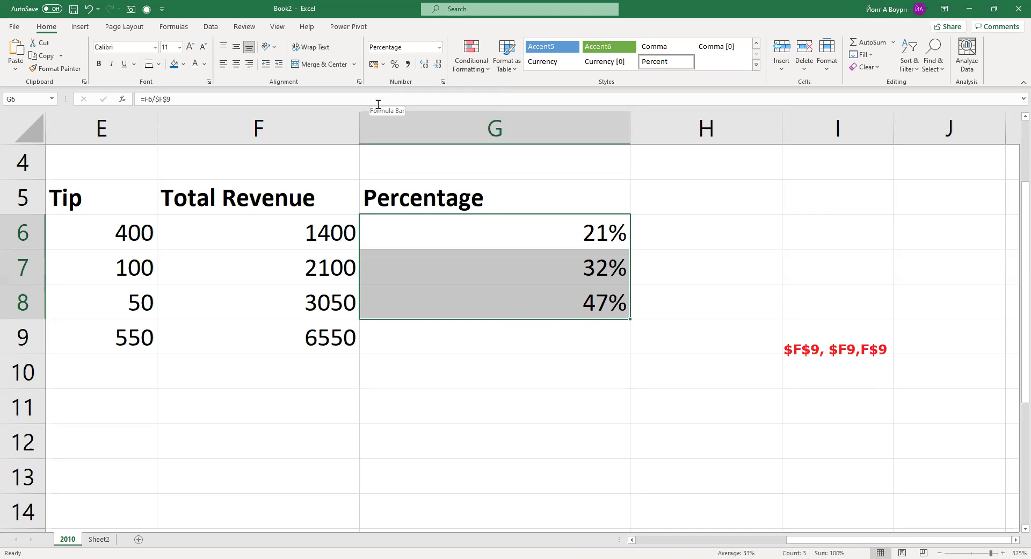
# - Clear G7:G8, extend the G6 formula down to G8 and undo that fill
pyautogui.moveTo(618, 269); pyautogui.dragTo(604, 306)
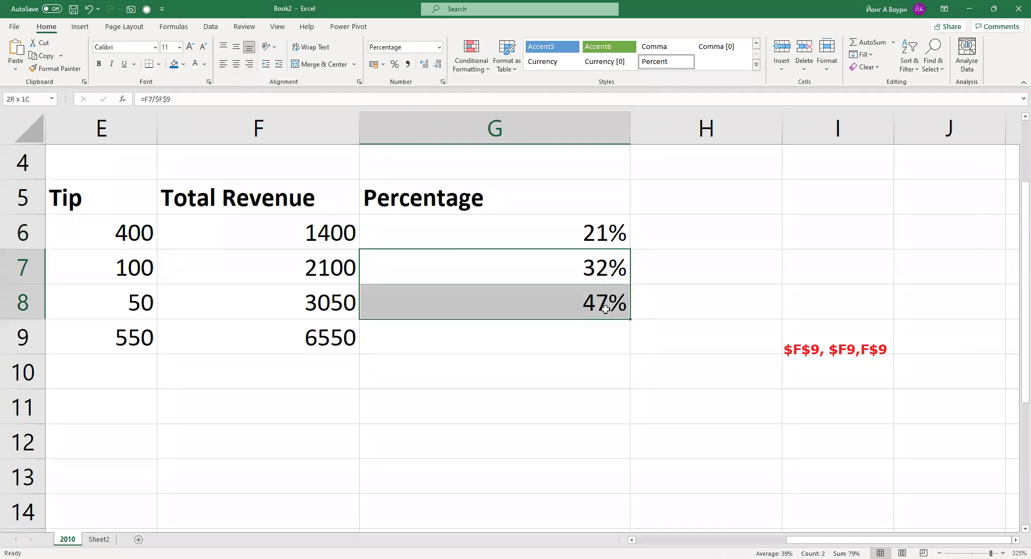
pyautogui.press('Delete')
pyautogui.click(605, 233)
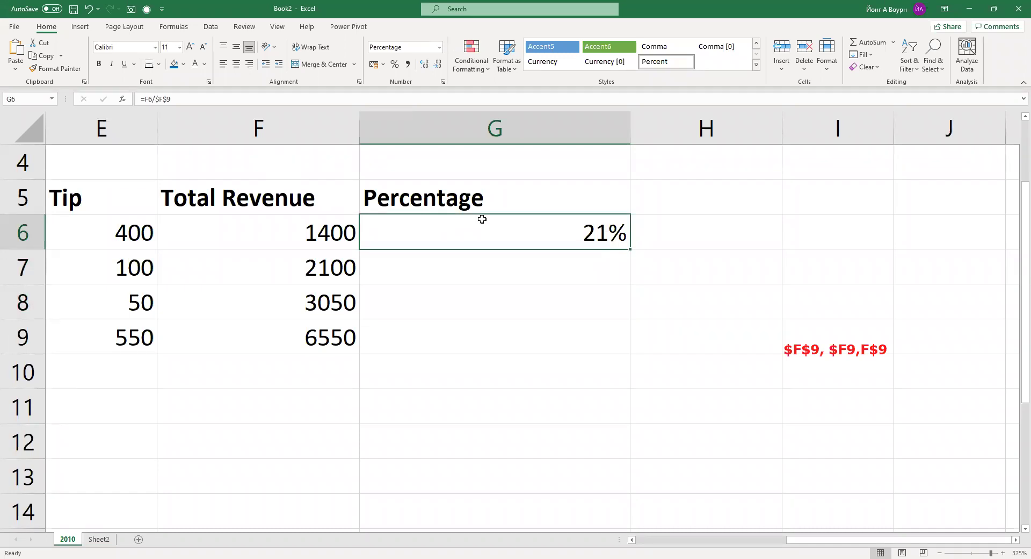
pyautogui.doubleClick(628, 249)
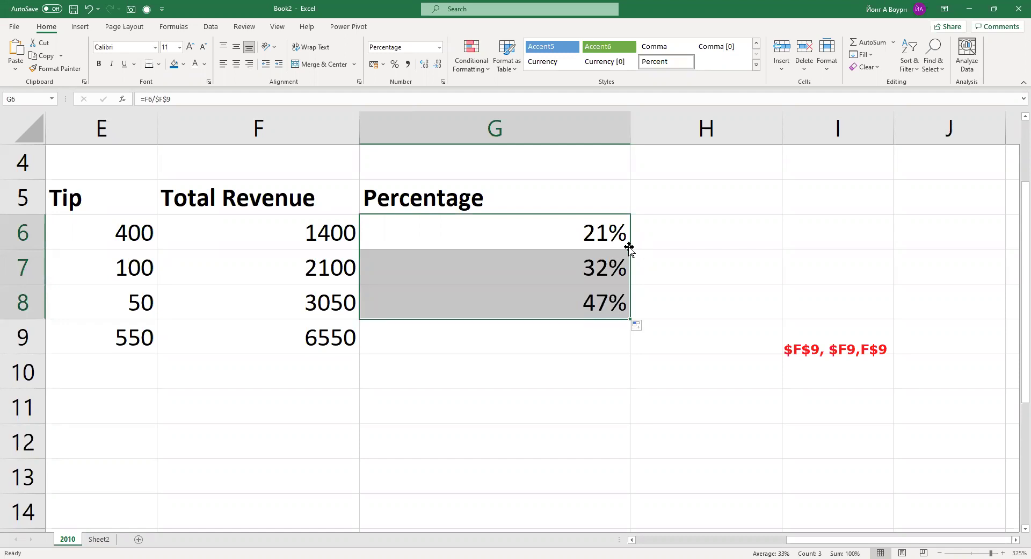
pyautogui.hotkey('ctrl', 'z')
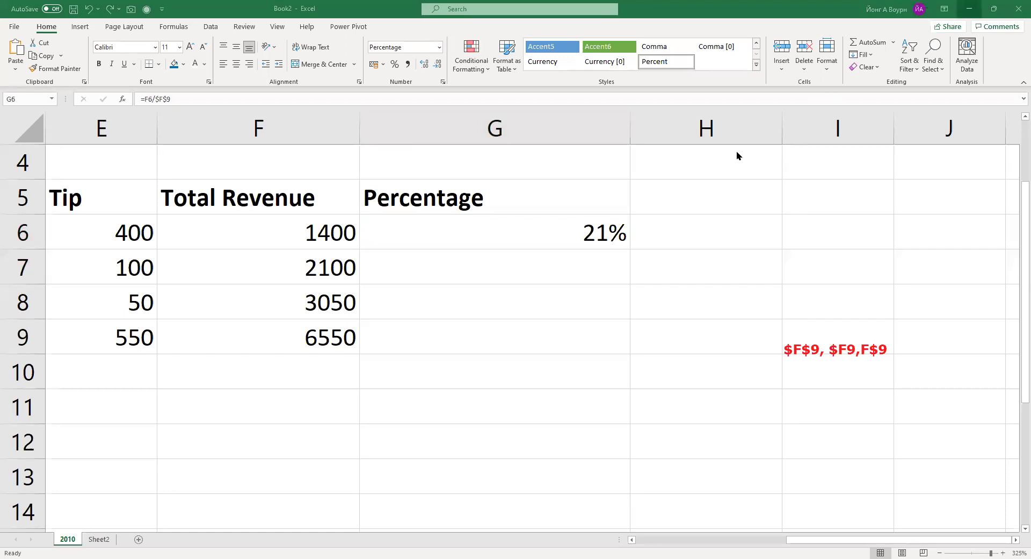
# - Show the G6 percentage with two decimal places and fill it down through G8
pyautogui.click(603, 231)
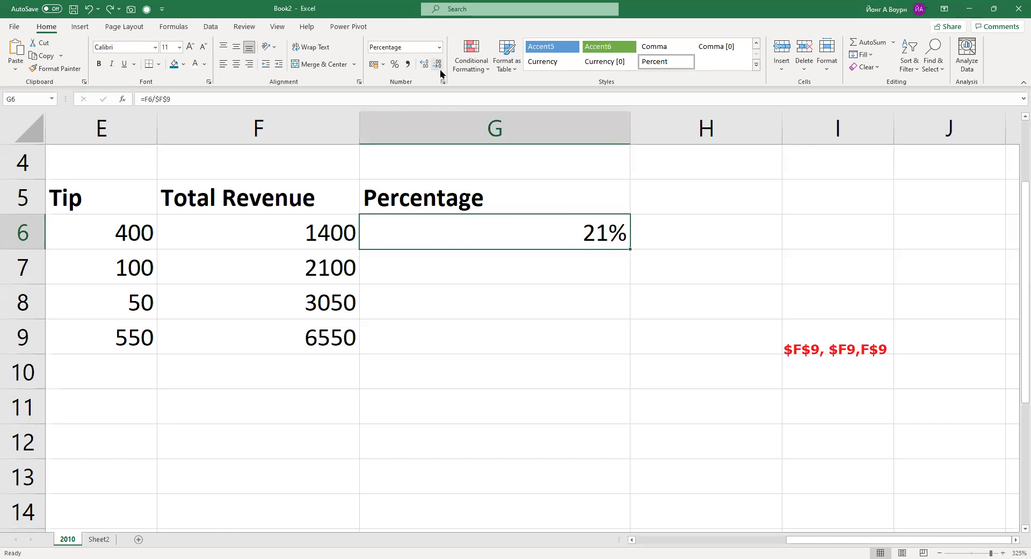
pyautogui.click(423, 64)
pyautogui.click(423, 64)
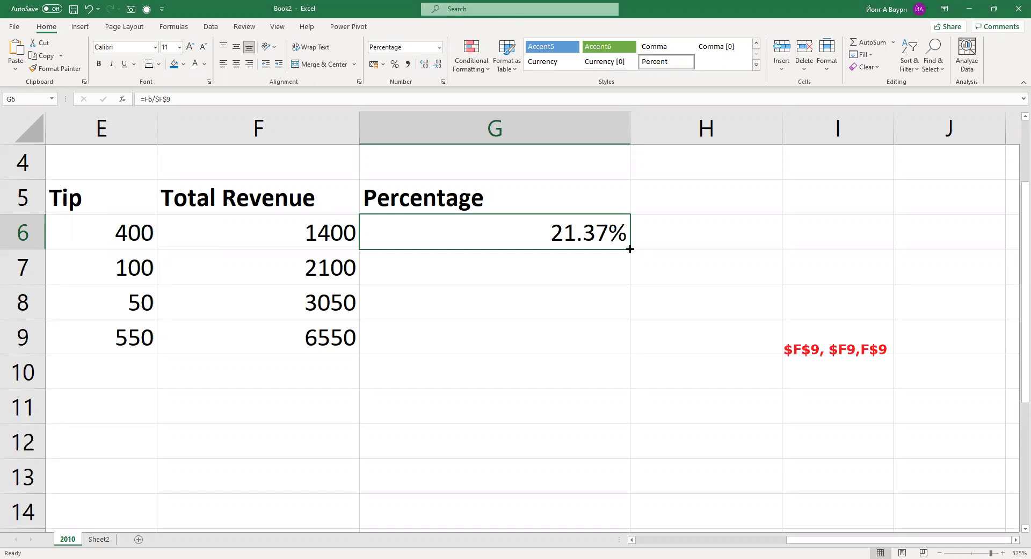
pyautogui.moveTo(630, 249); pyautogui.dragTo(630, 321)
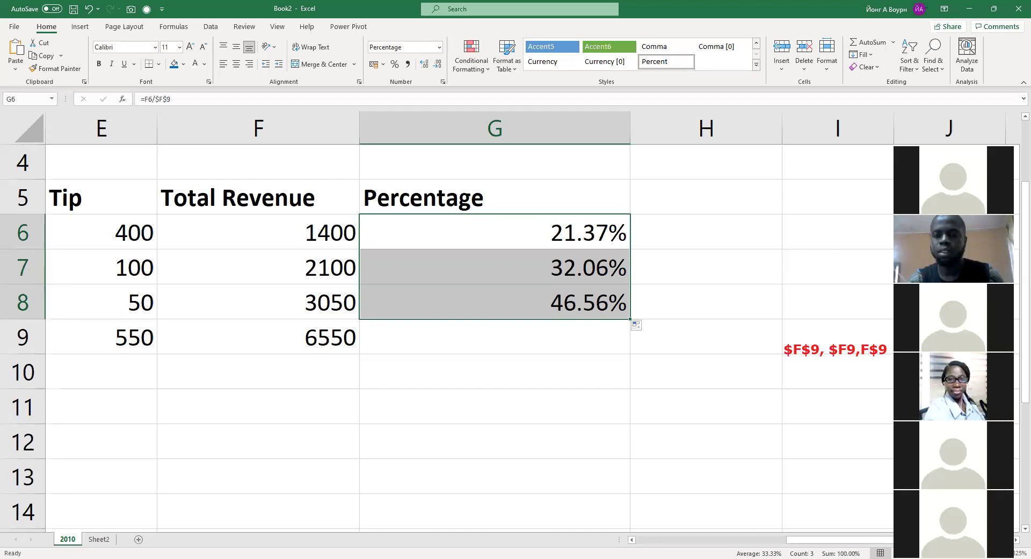
# - Clear the percentages in G7:G8, refill them from G6 and undo the refill
pyautogui.moveTo(617, 273); pyautogui.dragTo(614, 302)
pyautogui.press('Delete')
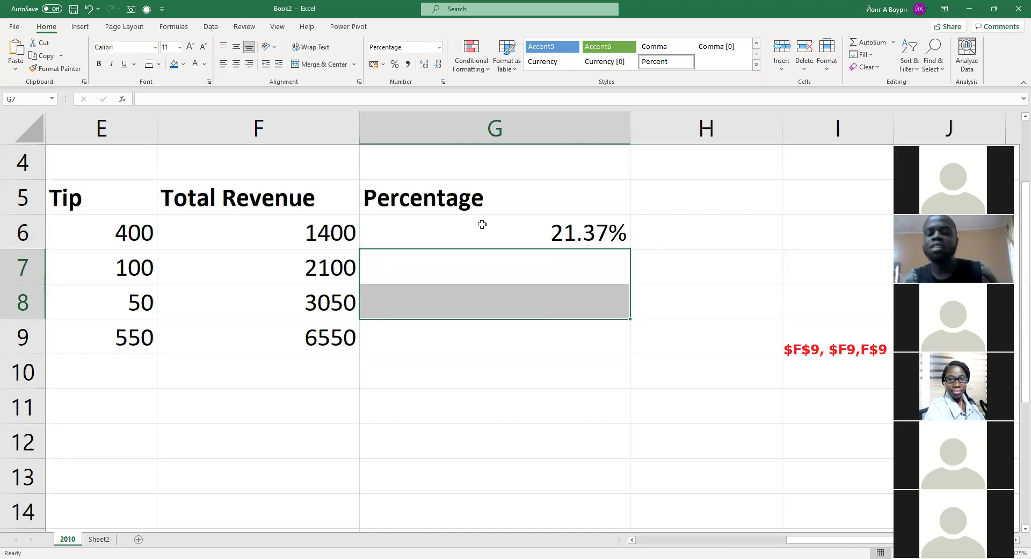
pyautogui.click(522, 222)
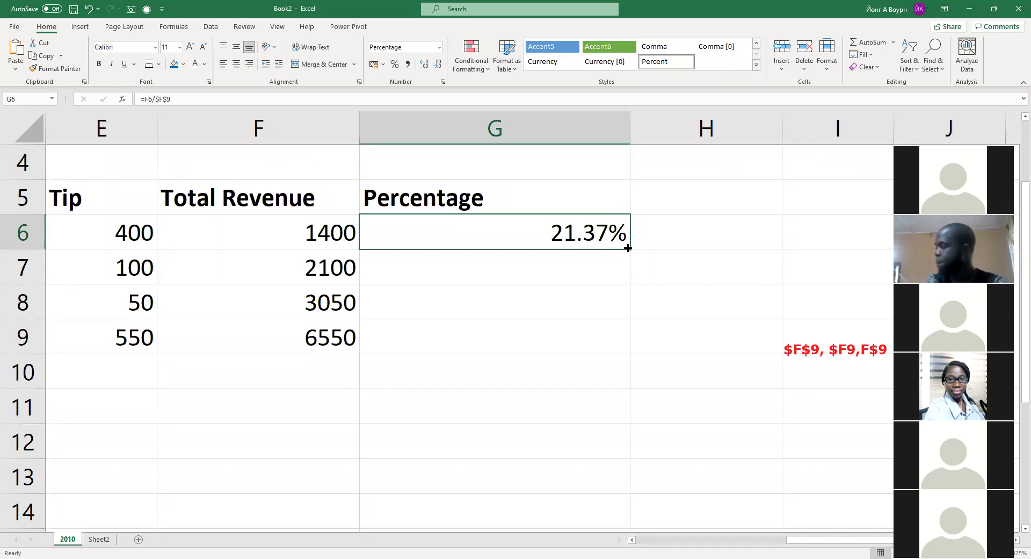
pyautogui.moveTo(628, 248); pyautogui.dragTo(631, 319)
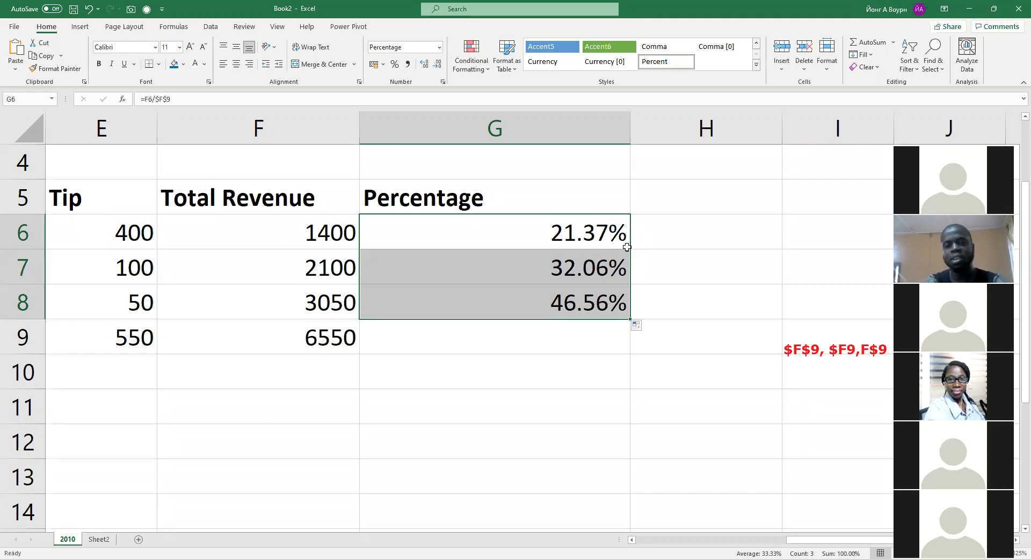
pyautogui.hotkey('ctrl', 'z')
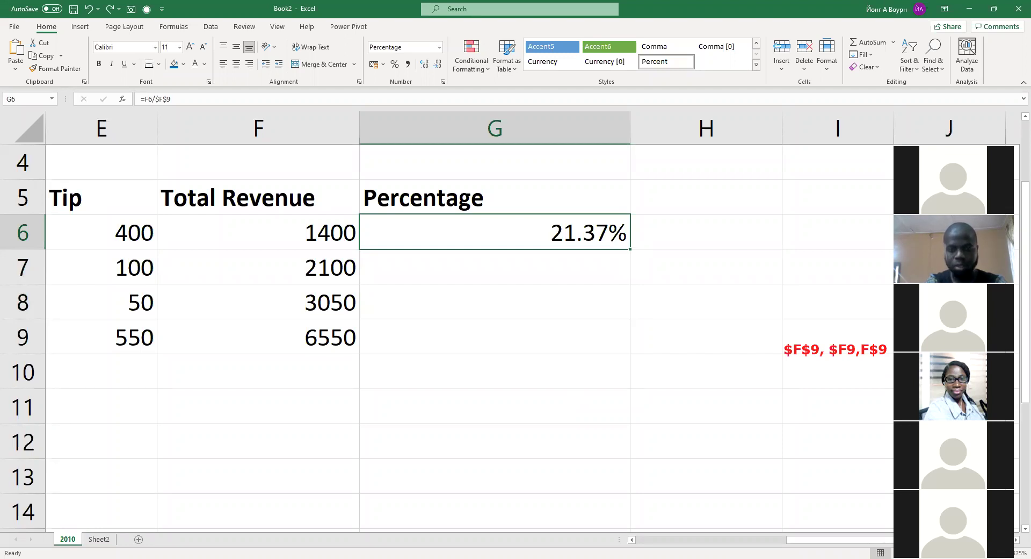
# - Draw an arrow annotation pointing at the lower corner of G6 and fill its formula down through G8
pyautogui.moveTo(727, 520); pyautogui.dragTo(631, 250)
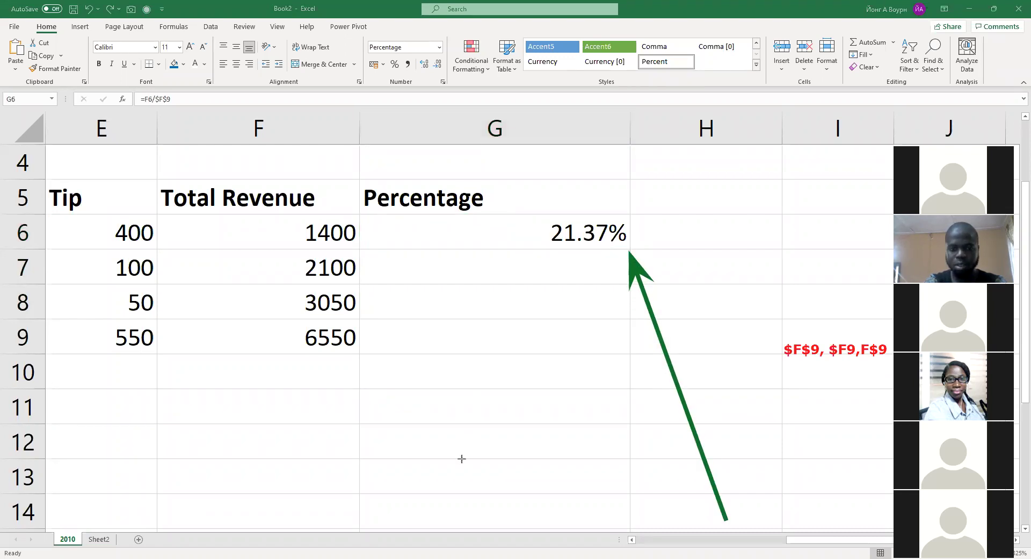
pyautogui.click(609, 229)
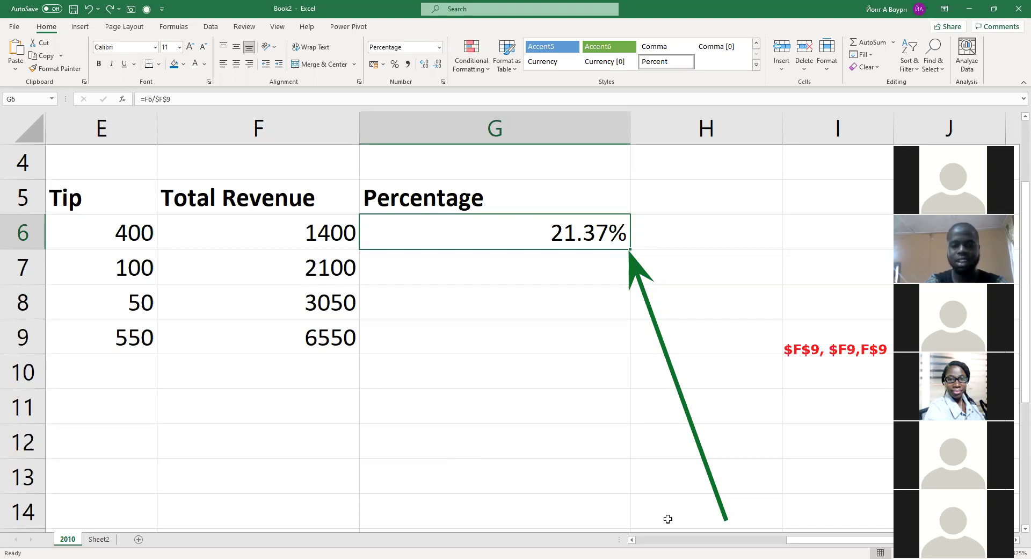
pyautogui.moveTo(630, 248); pyautogui.dragTo(629, 317)
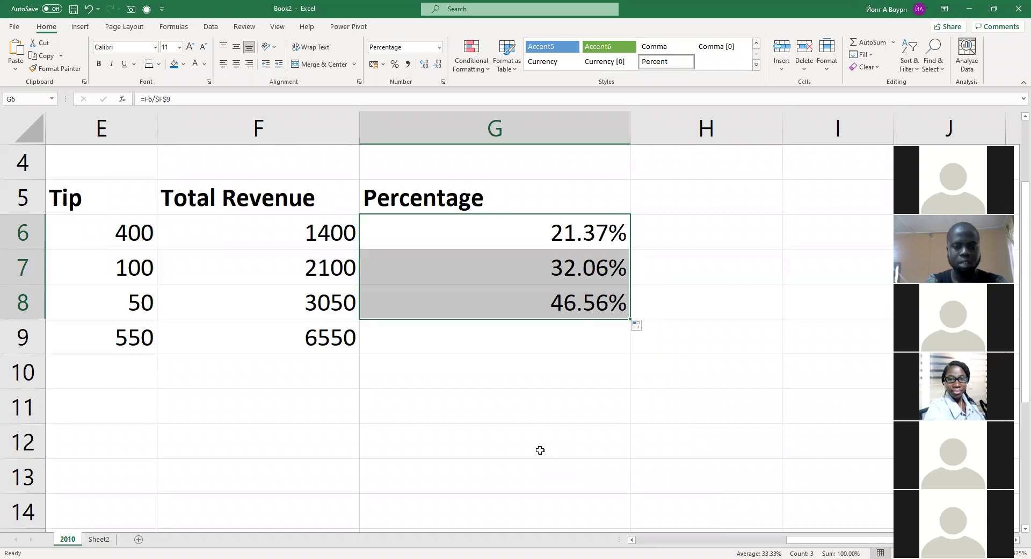
pyautogui.scroll(1, 540, 453)
pyautogui.keyDown('ctrl'); pyautogui.scroll(-1, 520, 400); pyautogui.keyUp('ctrl')
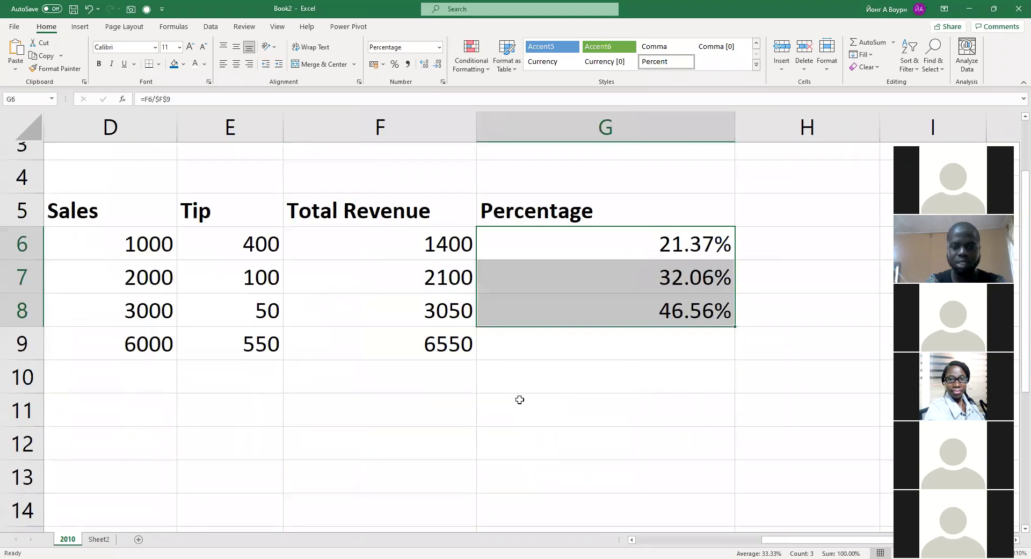
pyautogui.click(380, 359)
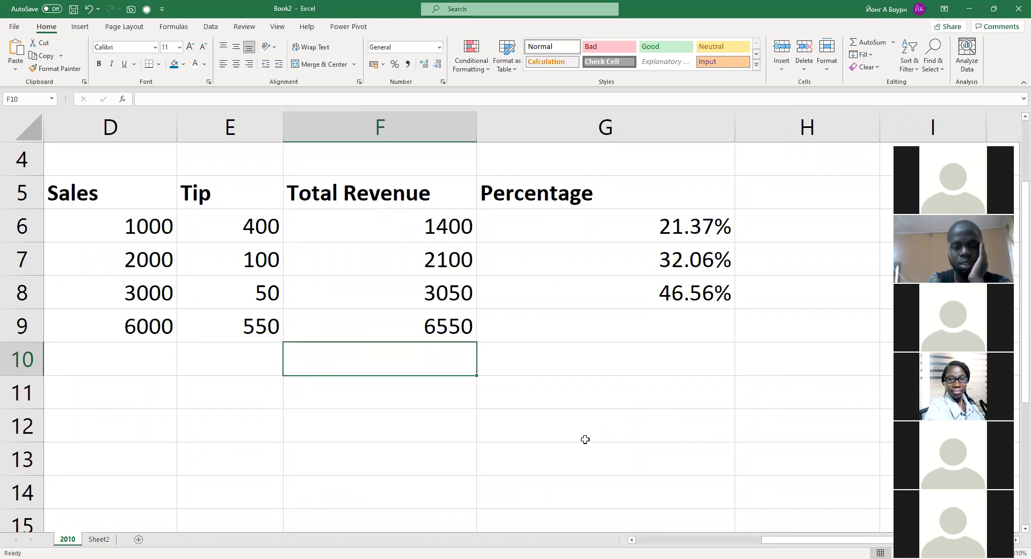
# - Enter a $ sign in cell F11 below the Total Revenue column
pyautogui.hotkey('alt', 'Tab')
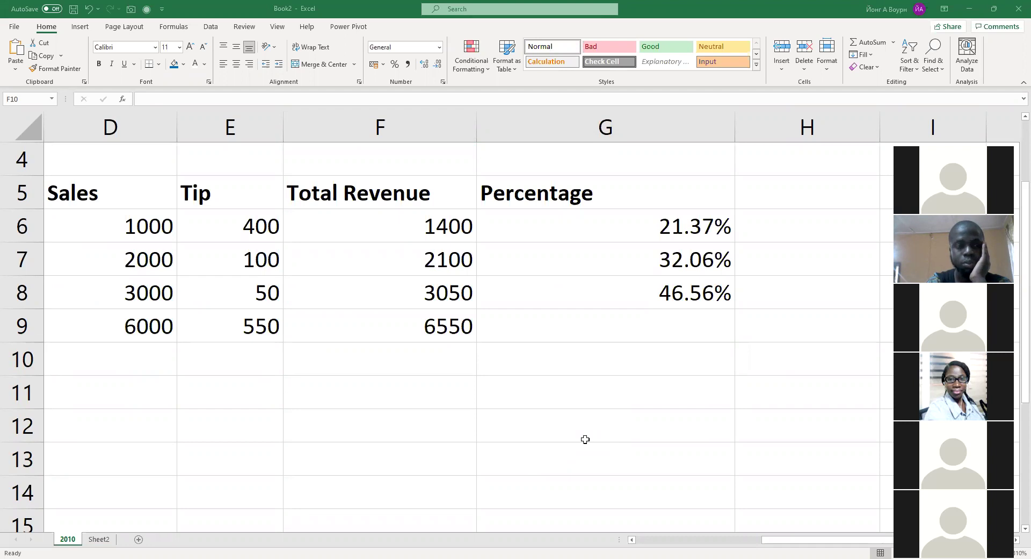
pyautogui.scroll(-2, 553, 334)
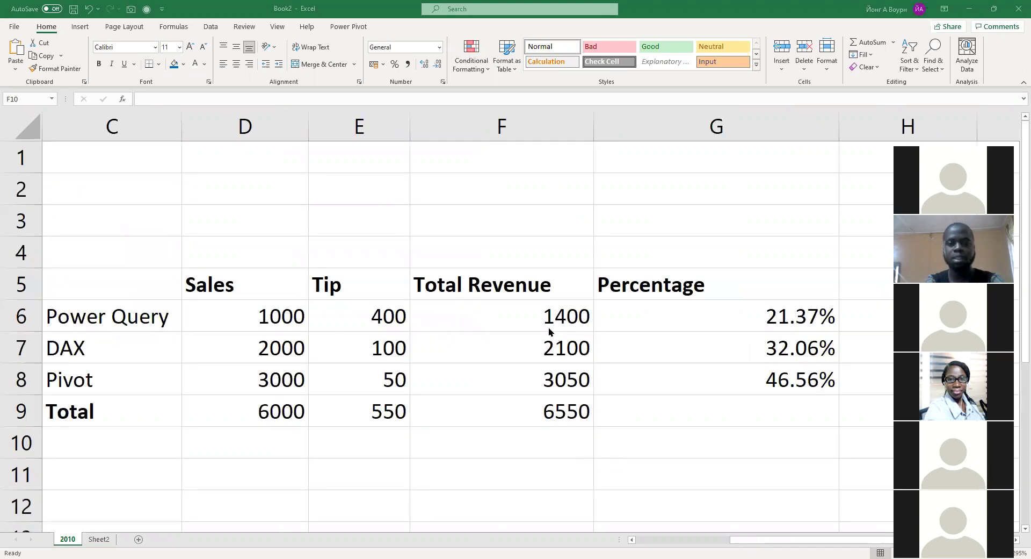
pyautogui.scroll(-1, 505, 306)
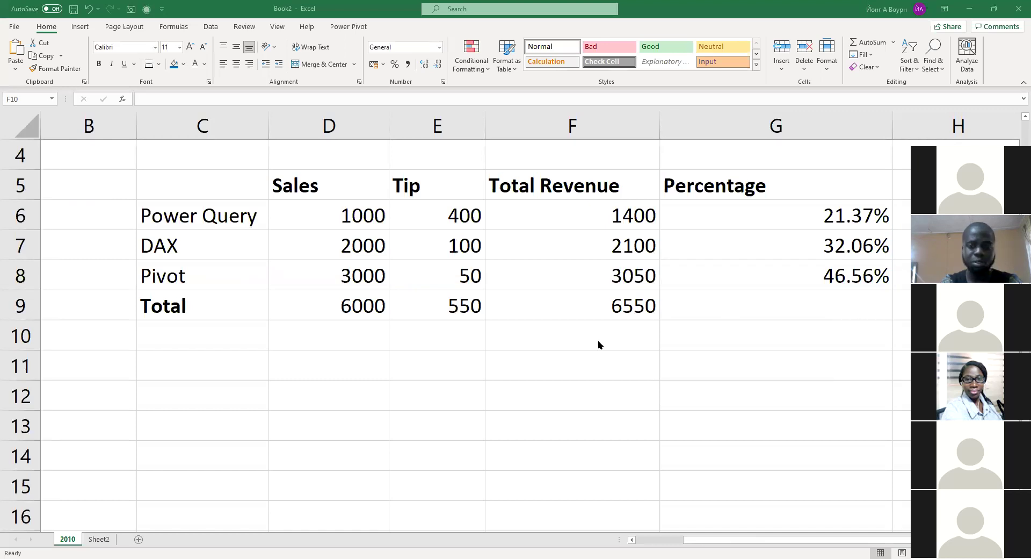
pyautogui.scroll(-1, 595, 347)
pyautogui.scroll(1, 520, 281)
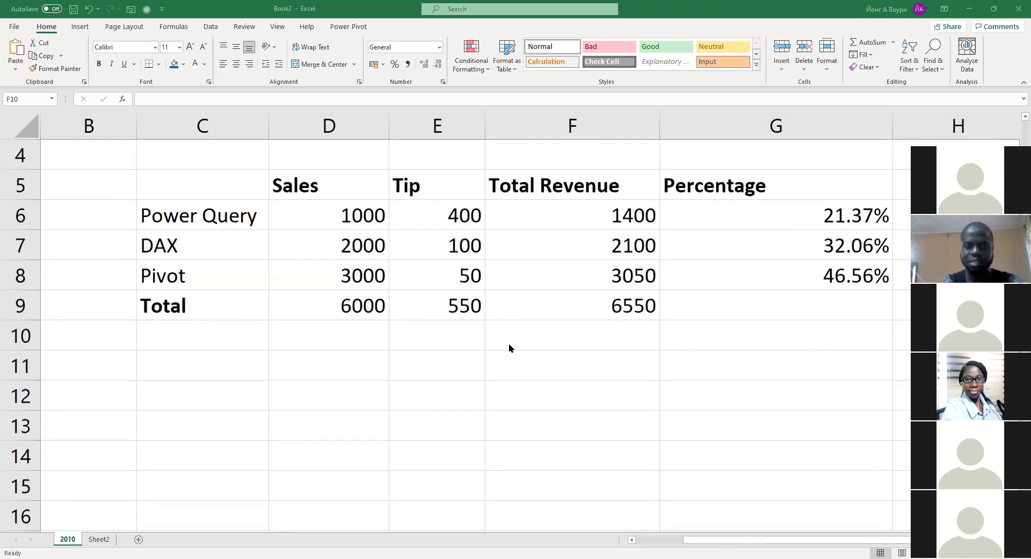
pyautogui.click(521, 375)
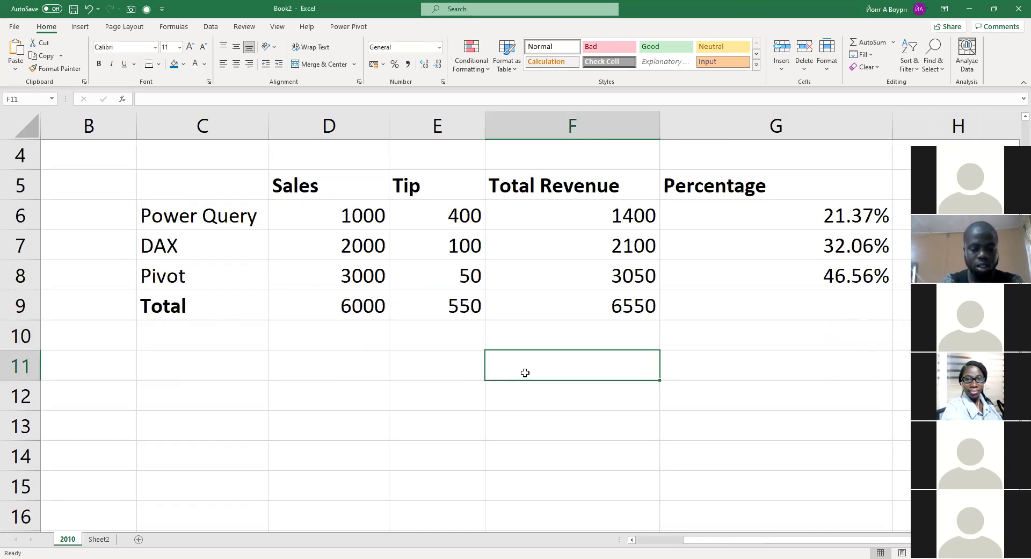
pyautogui.write('$')
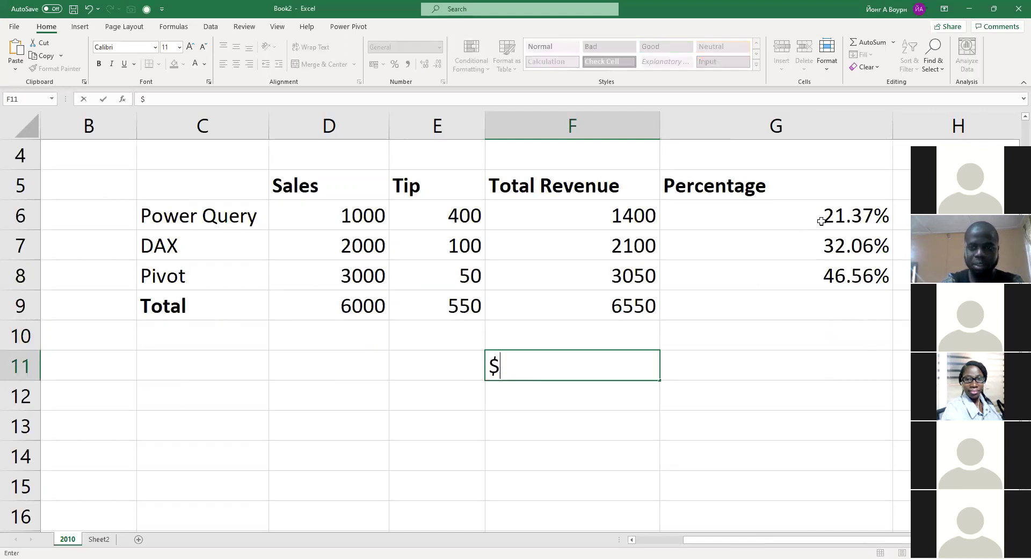
# - Cycle the total reference in G6's formula through its mixed and relative forms, then return it to $F$9 and accept the formula
pyautogui.click(806, 229)
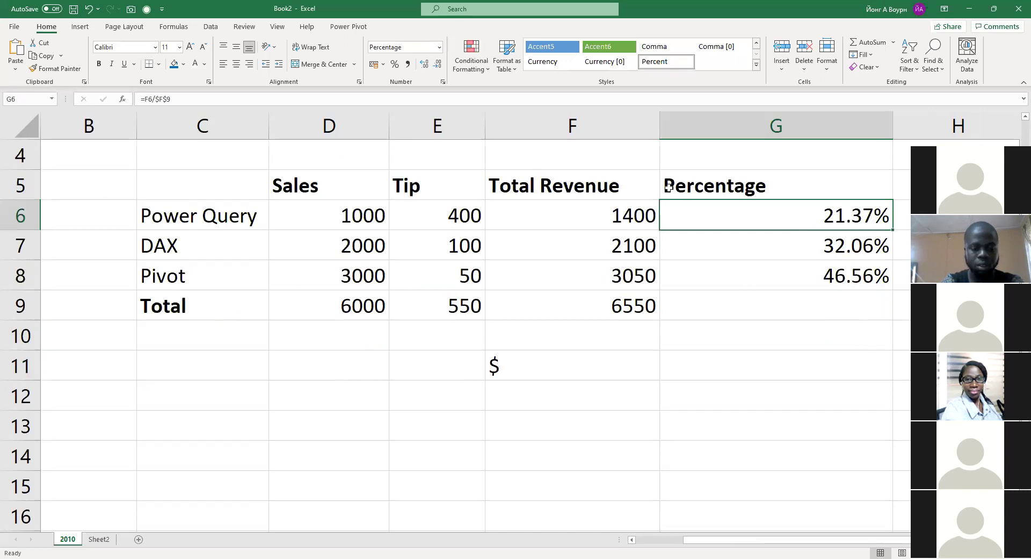
pyautogui.press('F2')
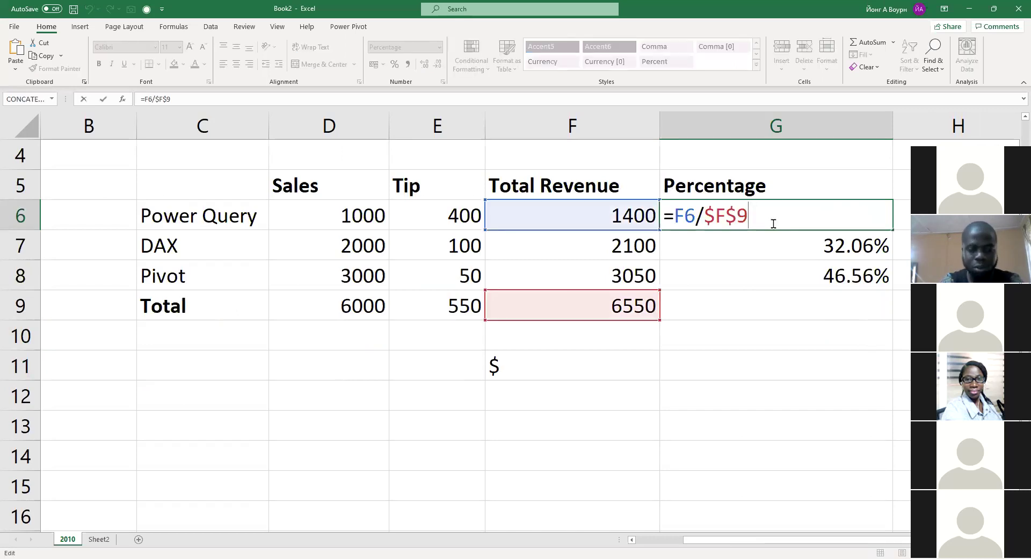
pyautogui.press('F4')
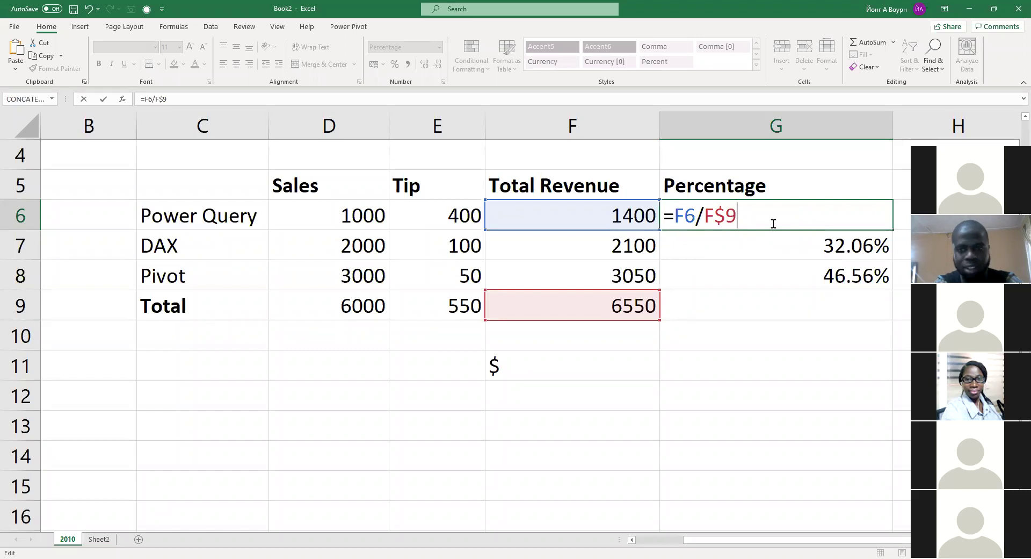
pyautogui.press('F4')
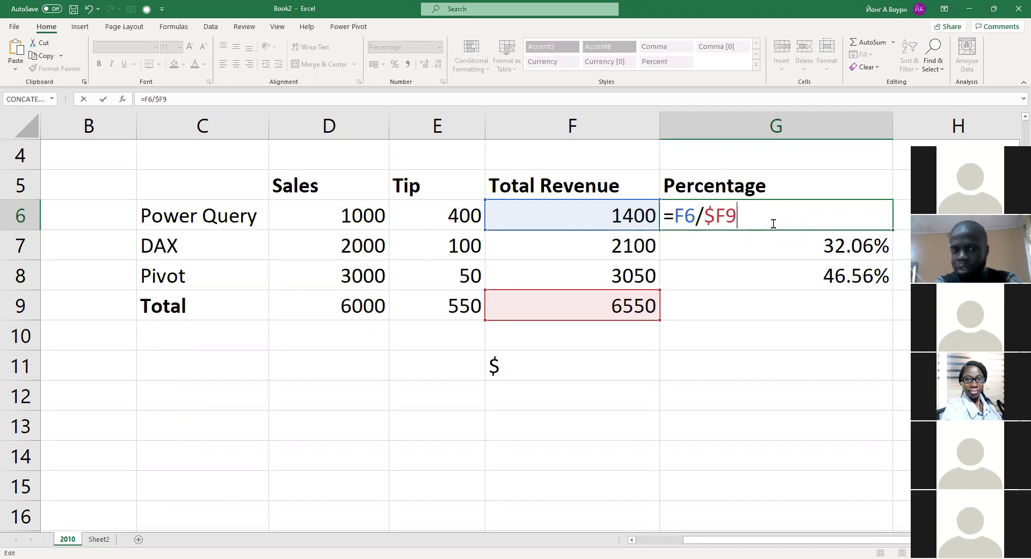
pyautogui.press('F4')
pyautogui.press('F4')
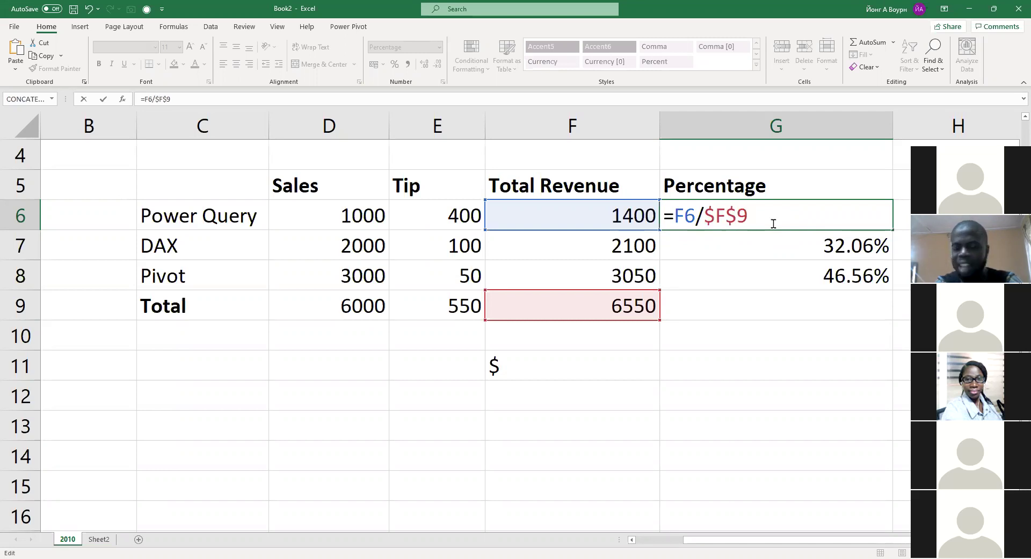
pyautogui.press('Return')
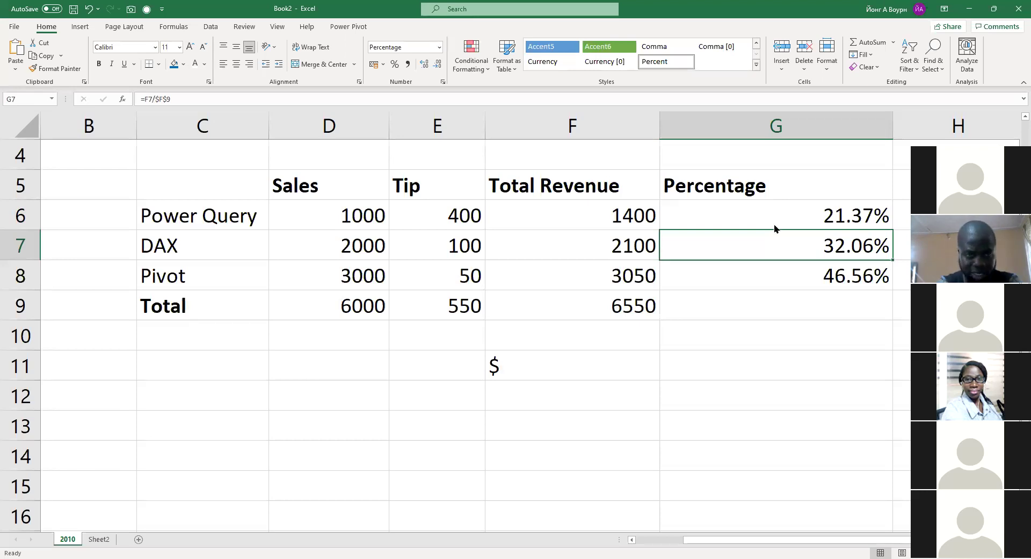
pyautogui.click(775, 225)
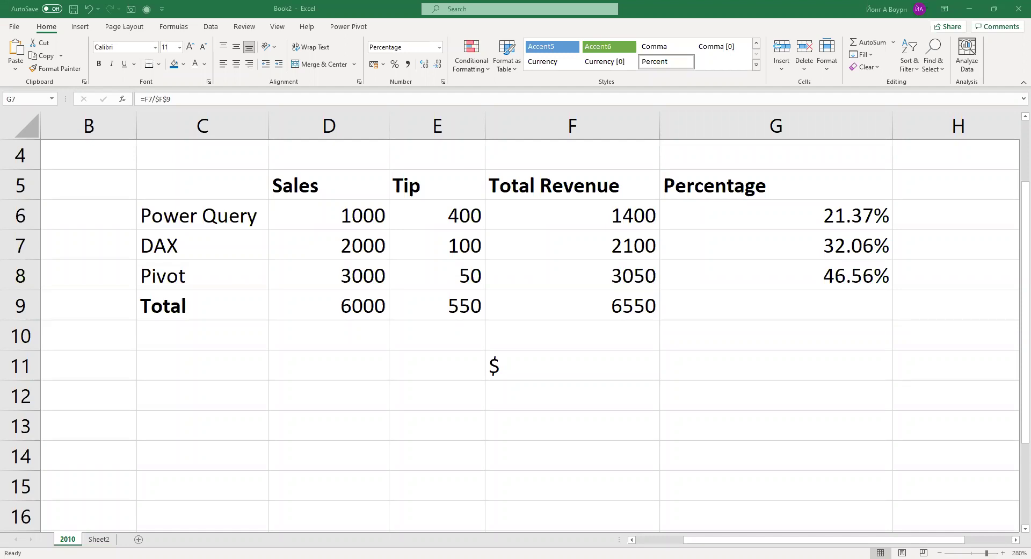
# - Switch to the Historical Sales Data 1.5years workbook and examine the columns and records on the Data sheet
pyautogui.hotkey('alt', 'Tab')
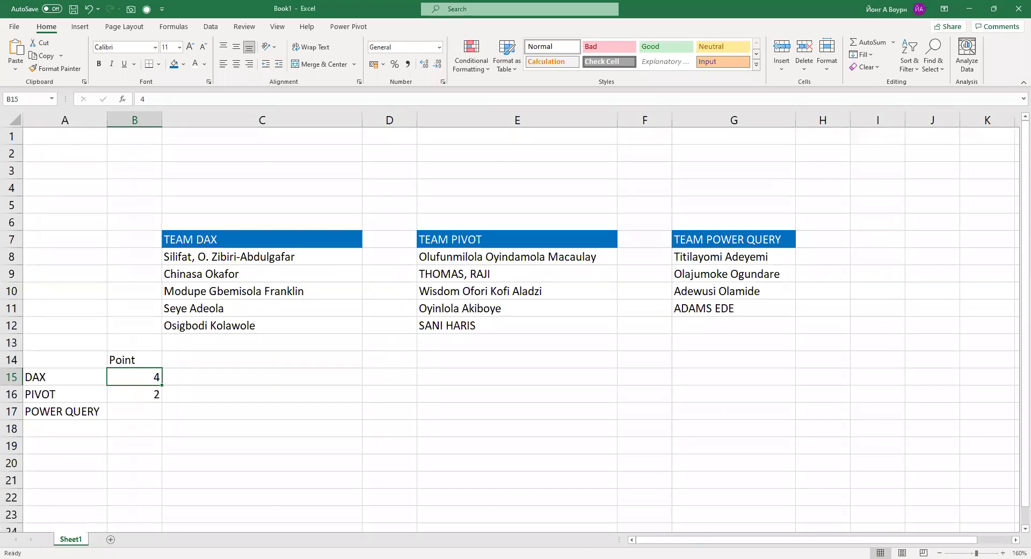
pyautogui.hotkey('alt', 'Tab')
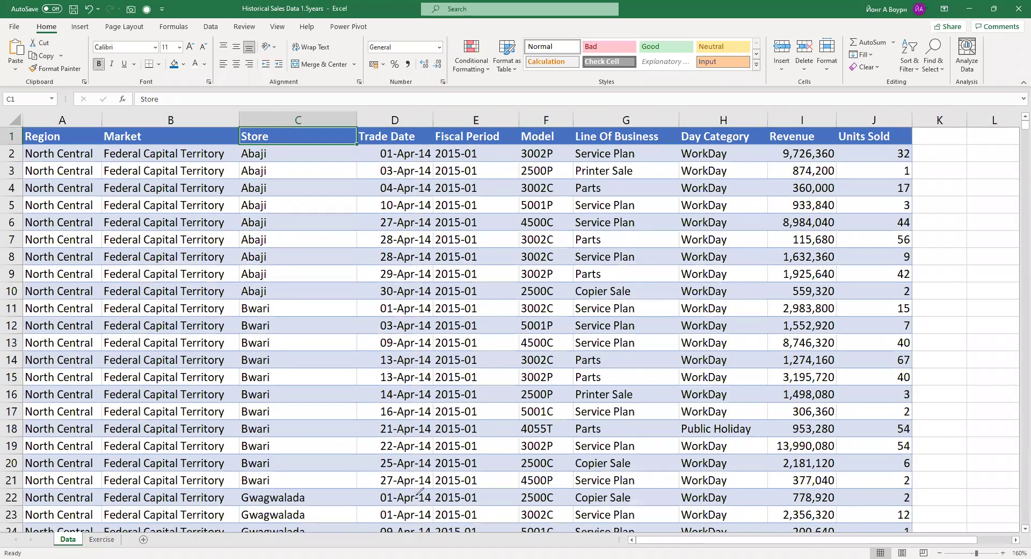
pyautogui.scroll(3, 409, 365)
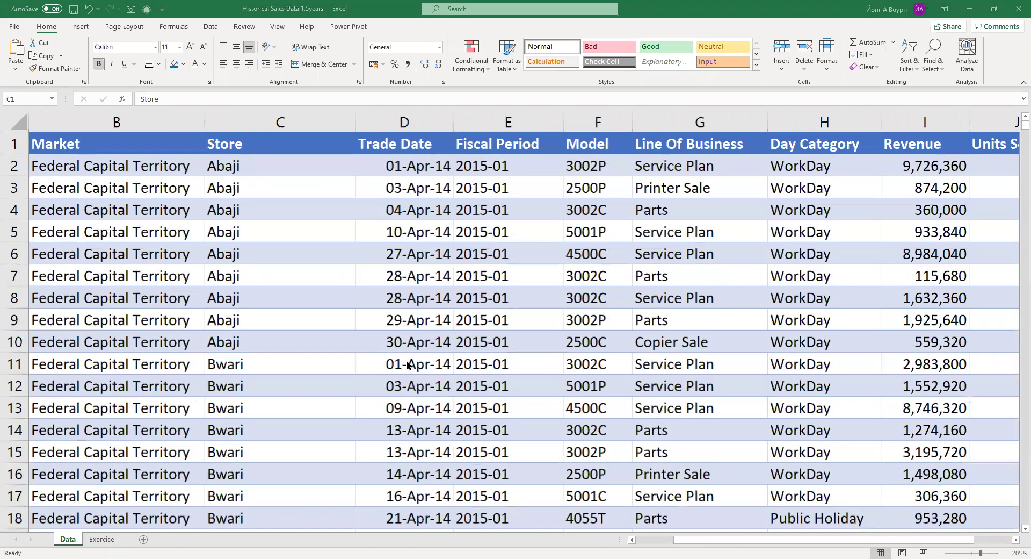
pyautogui.scroll(-1, 407, 364)
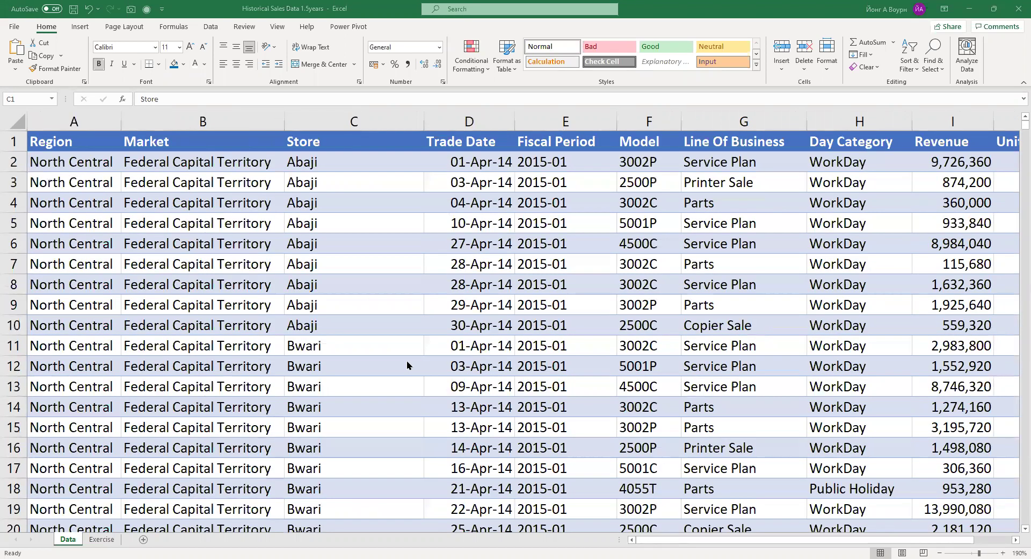
pyautogui.scroll(-1, 407, 366)
pyautogui.scroll(-1, 409, 366)
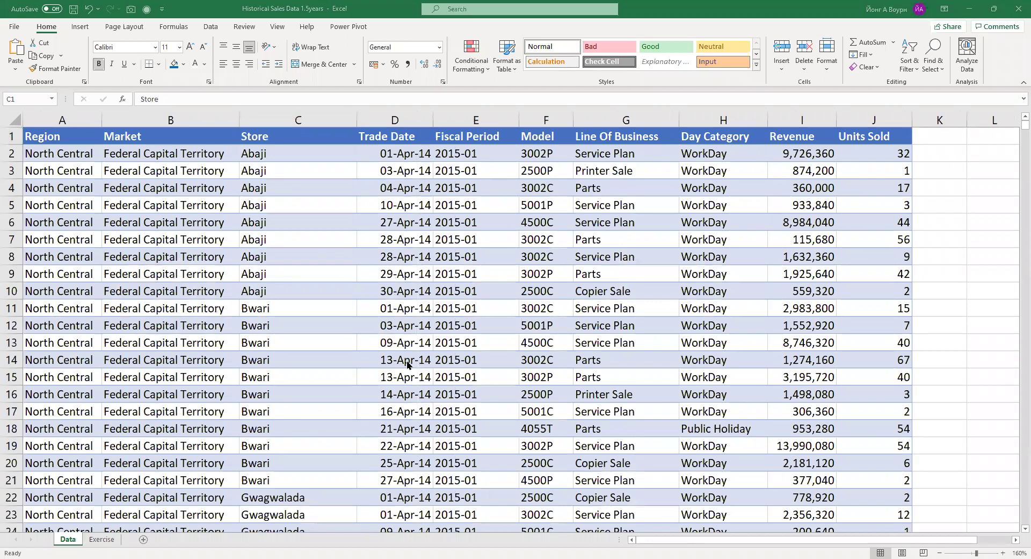
pyautogui.scroll(2, 407, 364)
pyautogui.scroll(2, 407, 365)
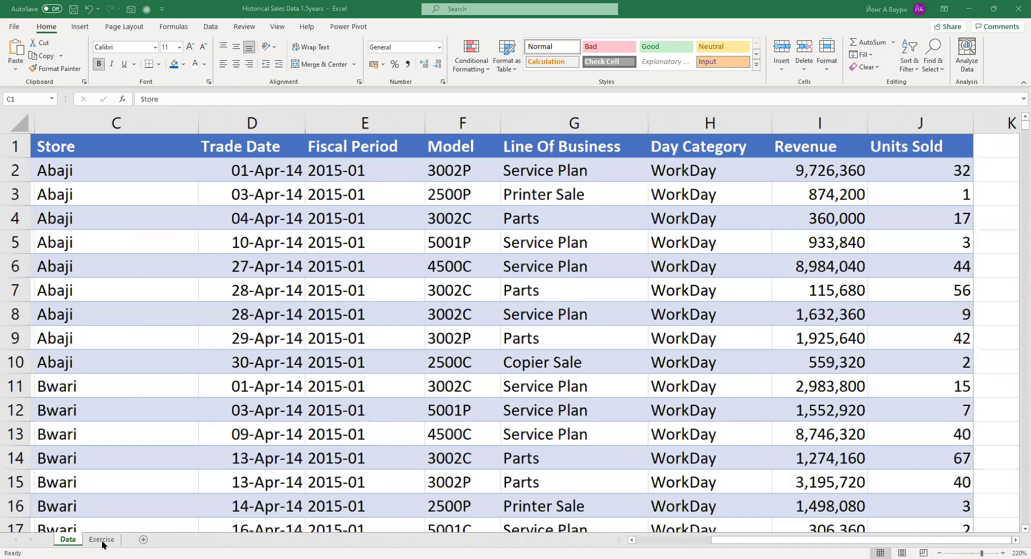
pyautogui.scroll(-2, 104, 543)
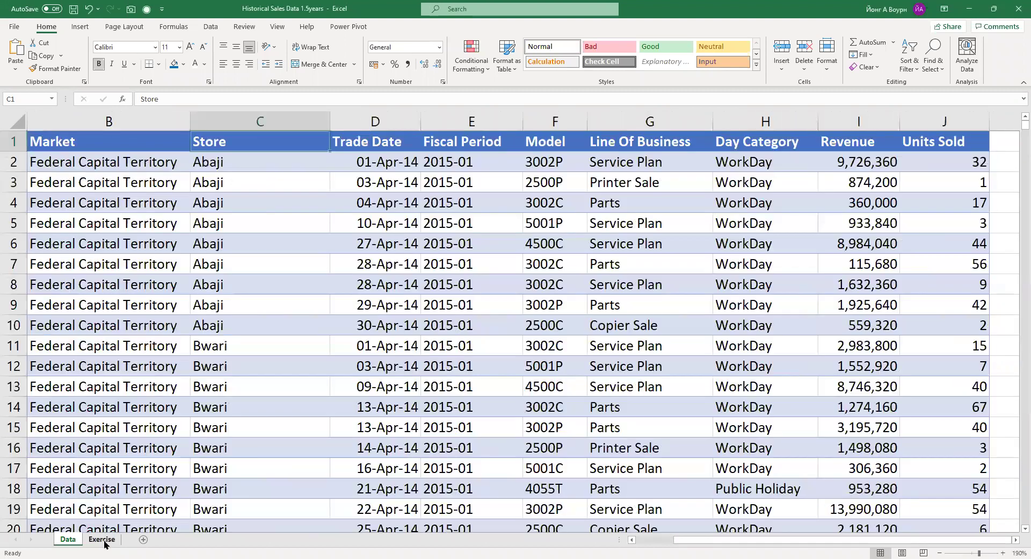
# - Open the Exercise sheet and auto-fit the State column to its contents
pyautogui.hotkey('ctrl', 'pagedown')
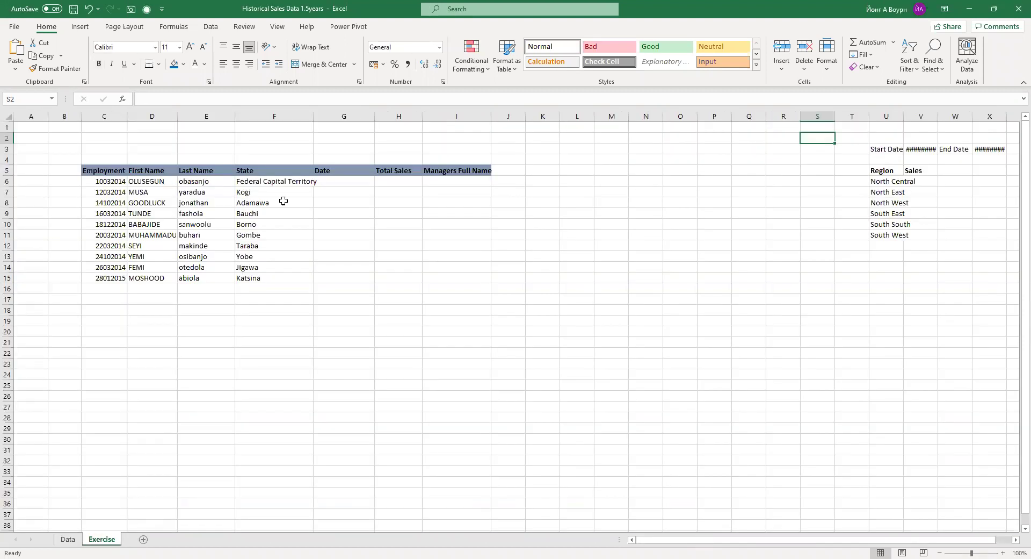
pyautogui.doubleClick(315, 117)
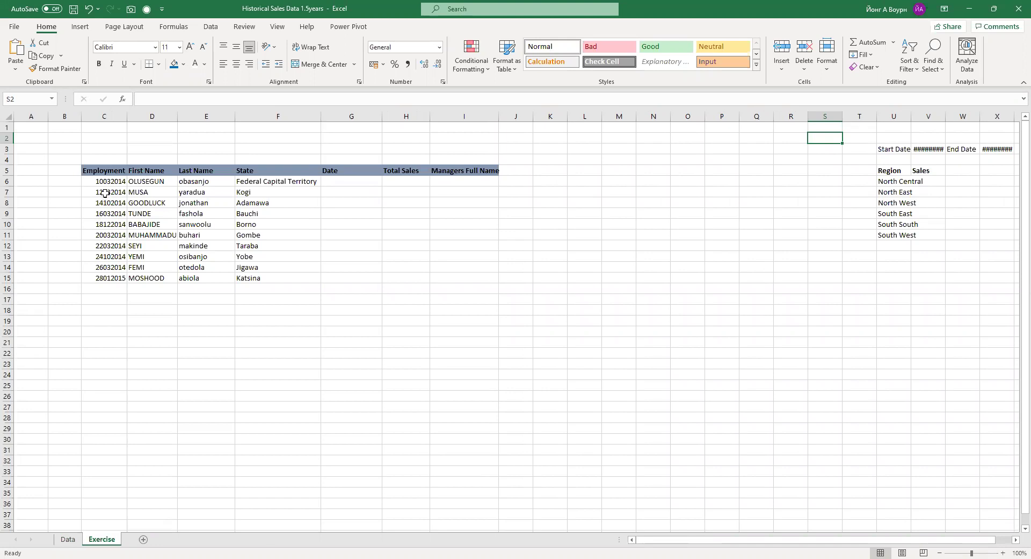
# - Highlight and examine the Employment date values in C6:C15 of the Exercise table
pyautogui.moveTo(115, 181); pyautogui.dragTo(117, 255)
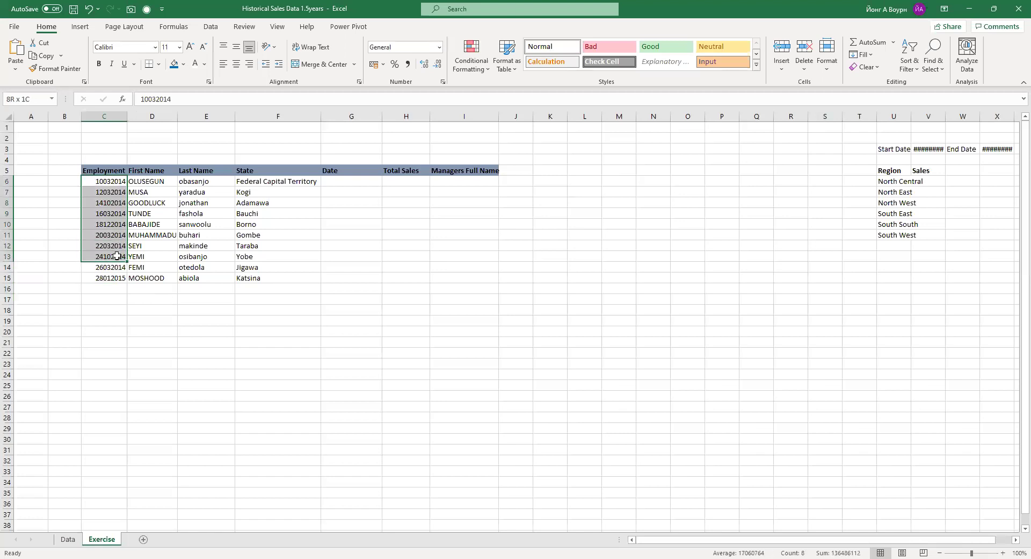
pyautogui.moveTo(116, 255); pyautogui.dragTo(117, 279)
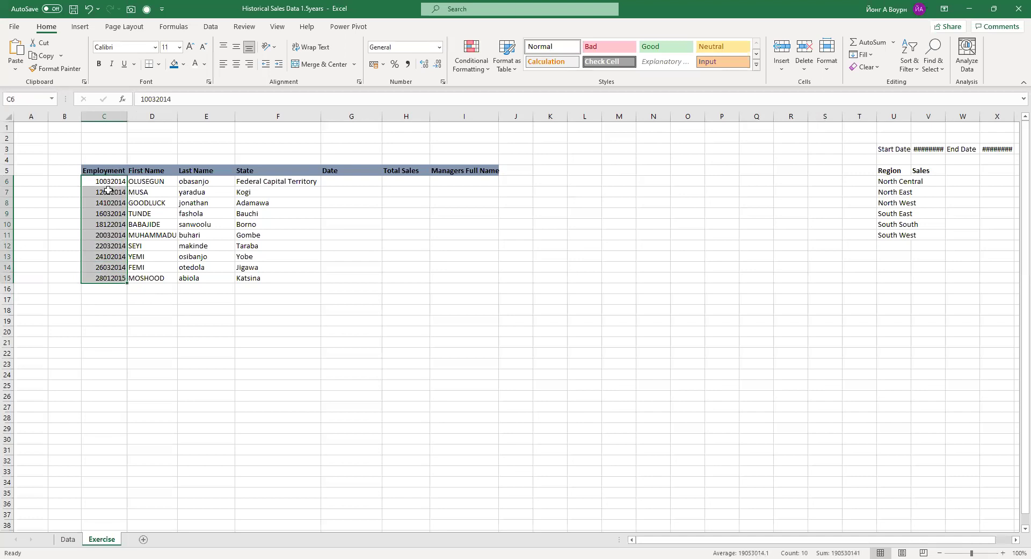
pyautogui.scroll(2, 108, 189)
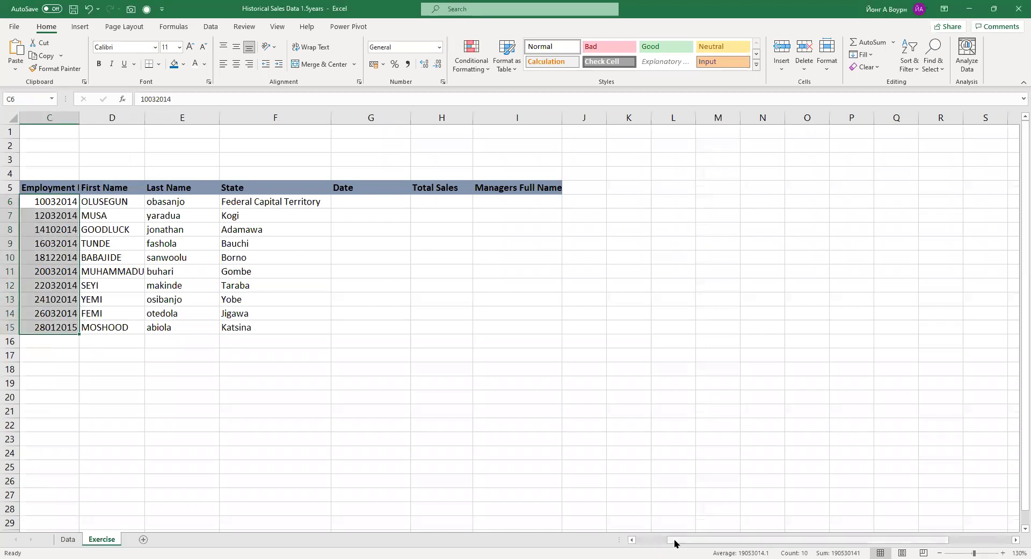
pyautogui.hscroll(-2, 600, 534)
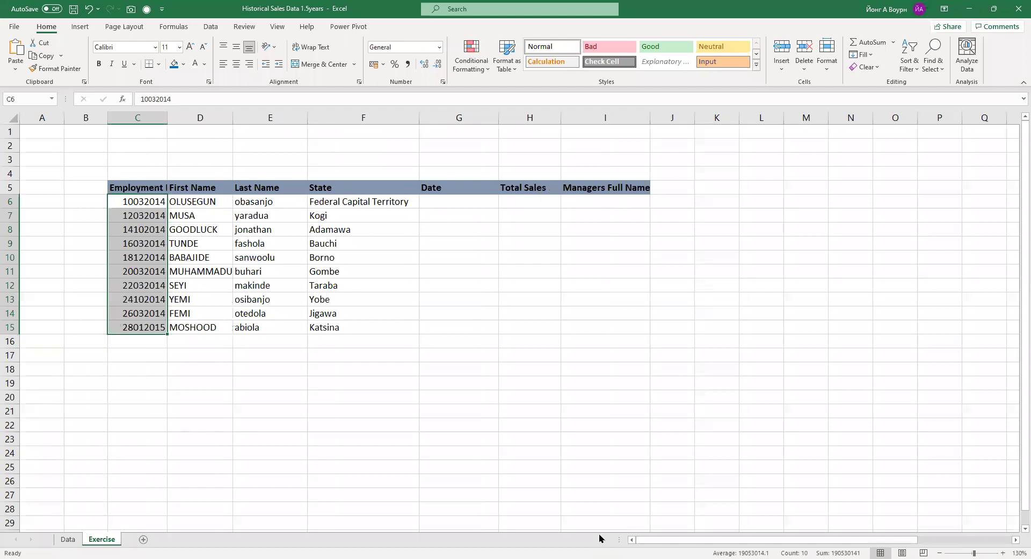
pyautogui.hotkey('alt', 'Tab')
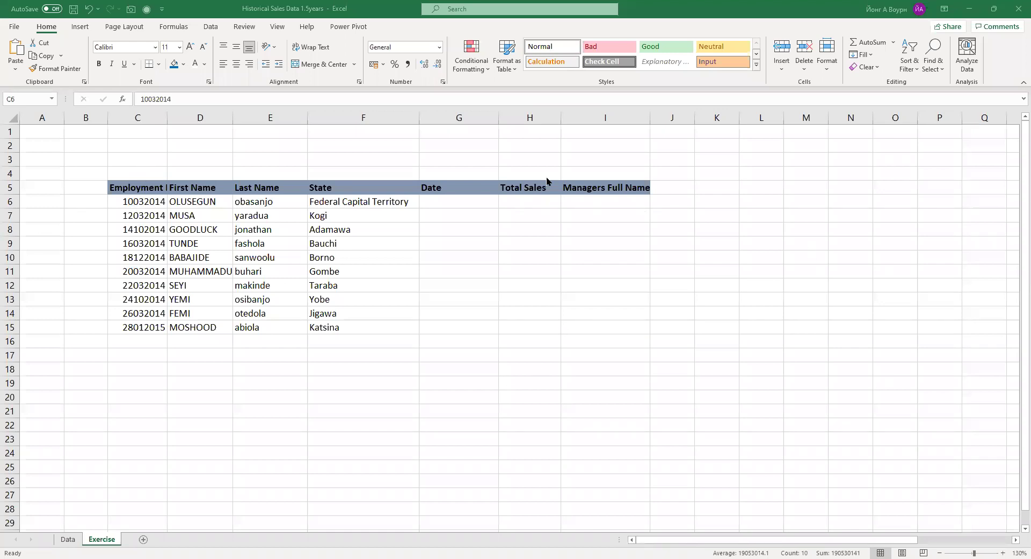
pyautogui.keyDown('ctrl'); pyautogui.scroll(2, 222, 159); pyautogui.keyUp('ctrl')
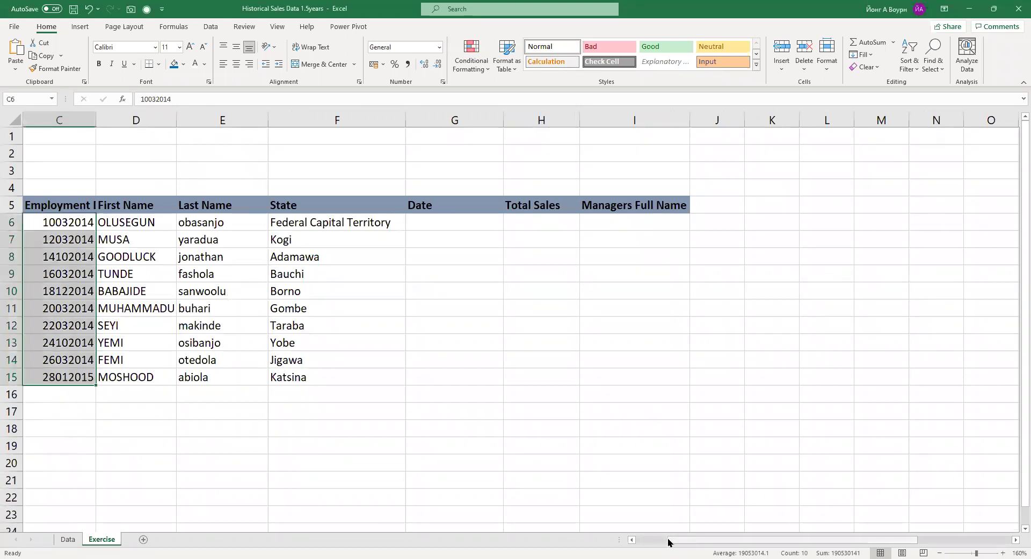
pyautogui.hscroll(-1, 670, 542)
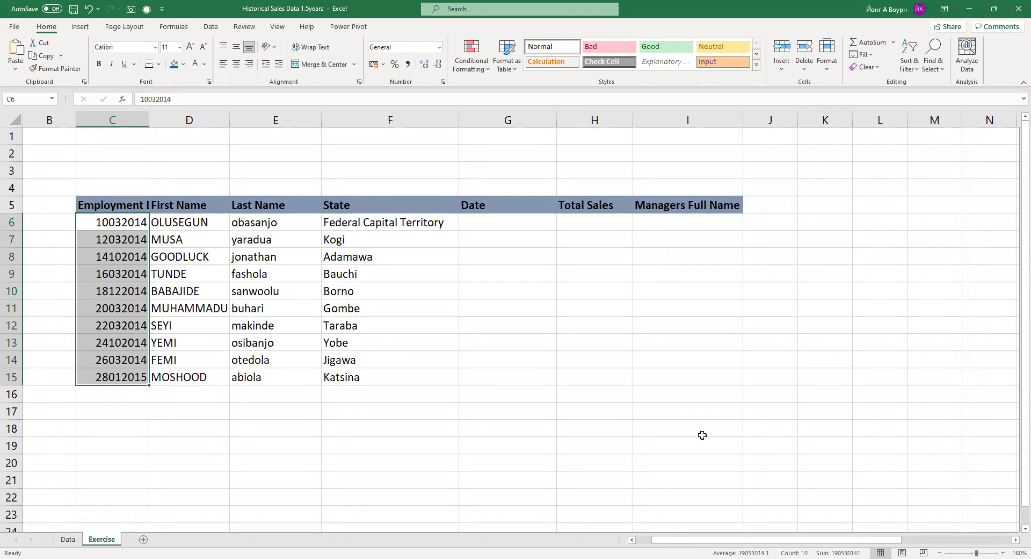
pyautogui.hotkey('ctrl', '1')
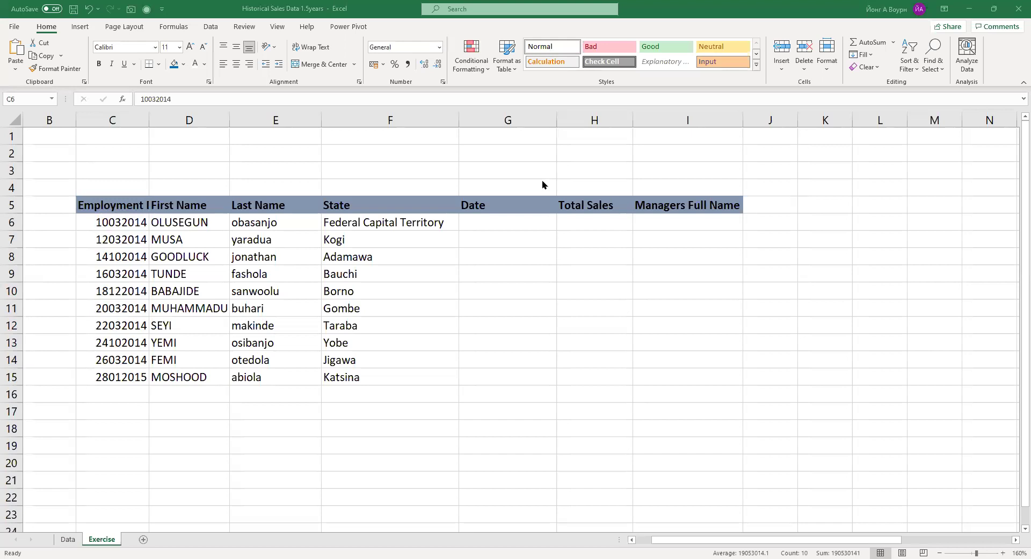
pyautogui.click(119, 221)
pyautogui.click(119, 221)
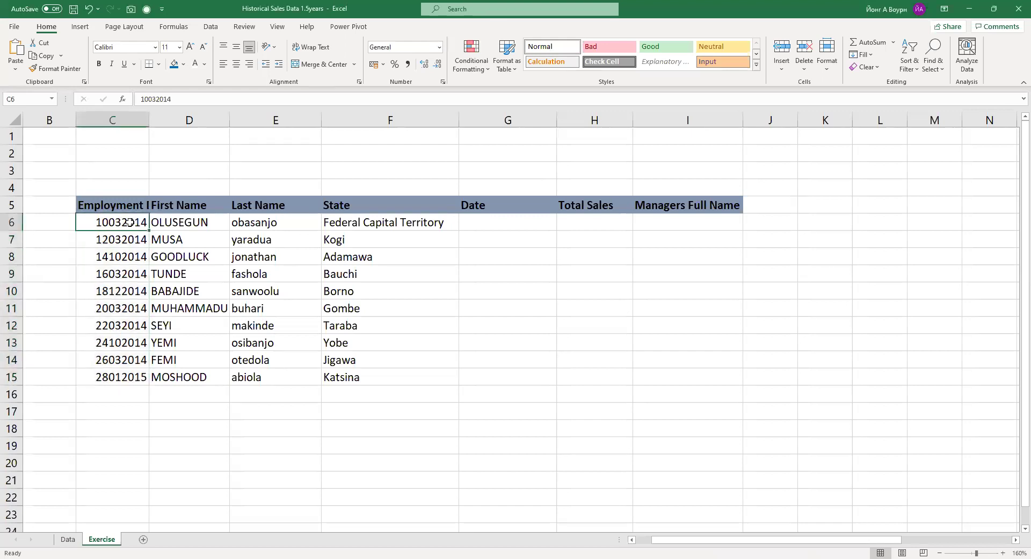
pyautogui.moveTo(130, 222); pyautogui.dragTo(131, 375)
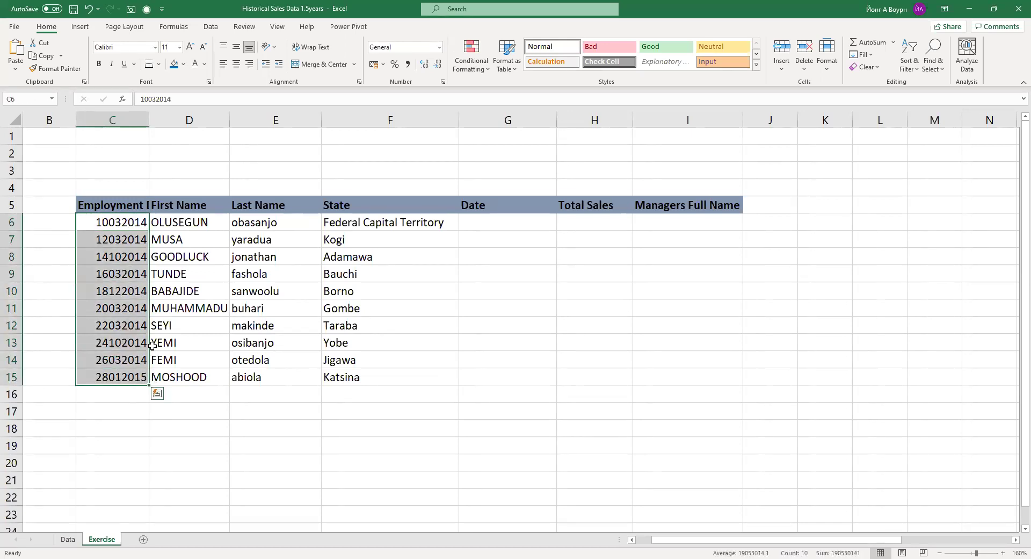
# - Enter the date 10/03/2014 in cell E3 above the Exercise table
pyautogui.click(255, 174)
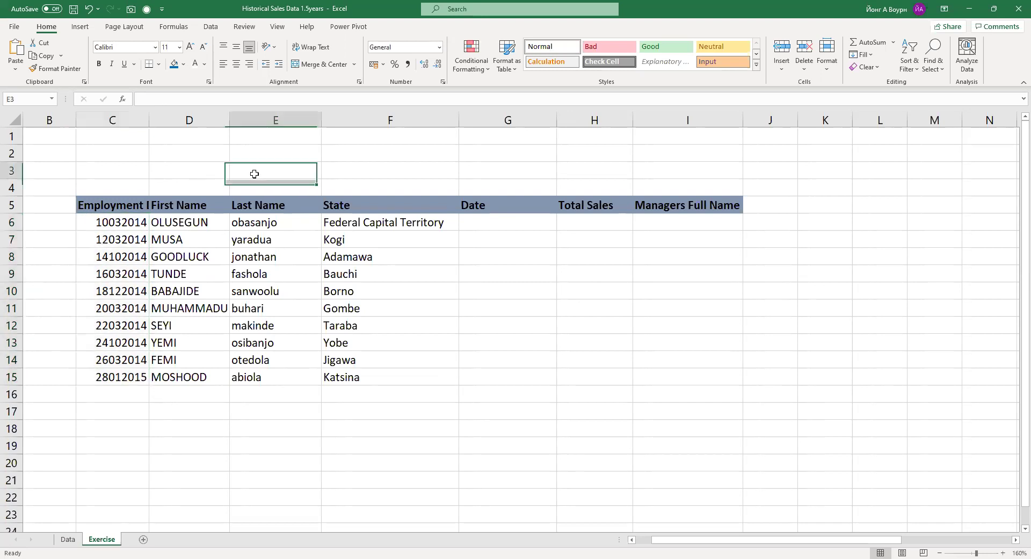
pyautogui.write('10/')
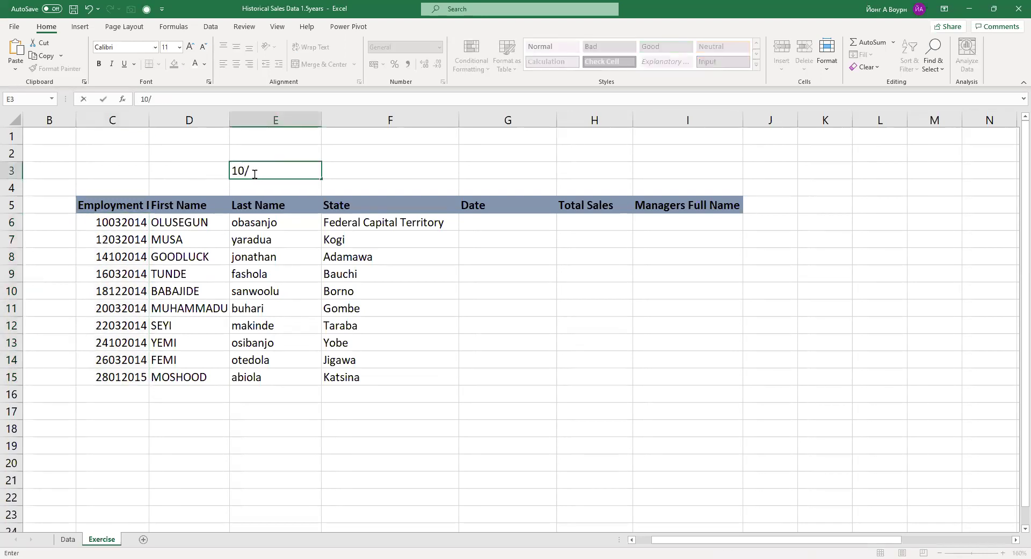
pyautogui.write('03/2014')
pyautogui.press('Tab')
pyautogui.write('12')
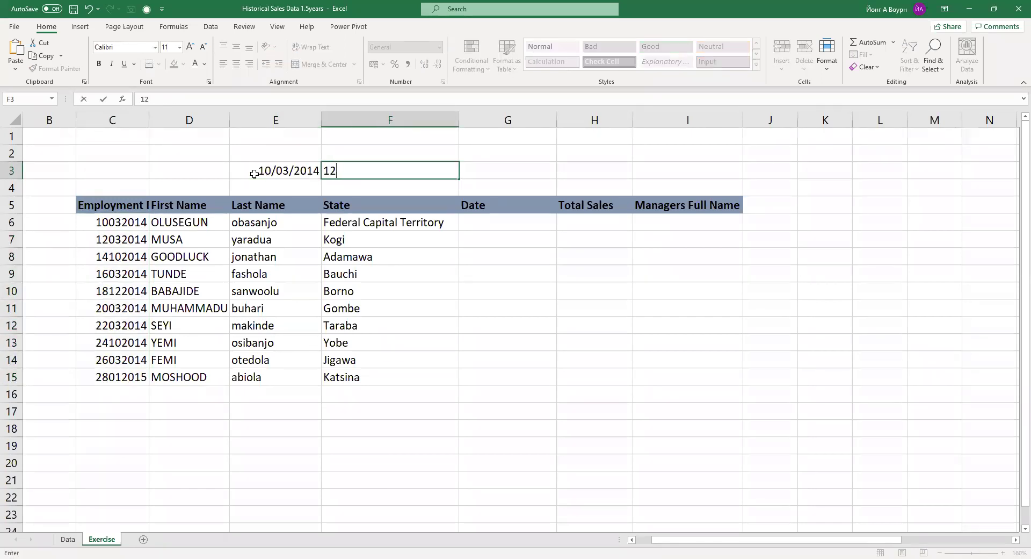
pyautogui.press('BackSpace')
pyautogui.press('BackSpace')
pyautogui.click(255, 173)
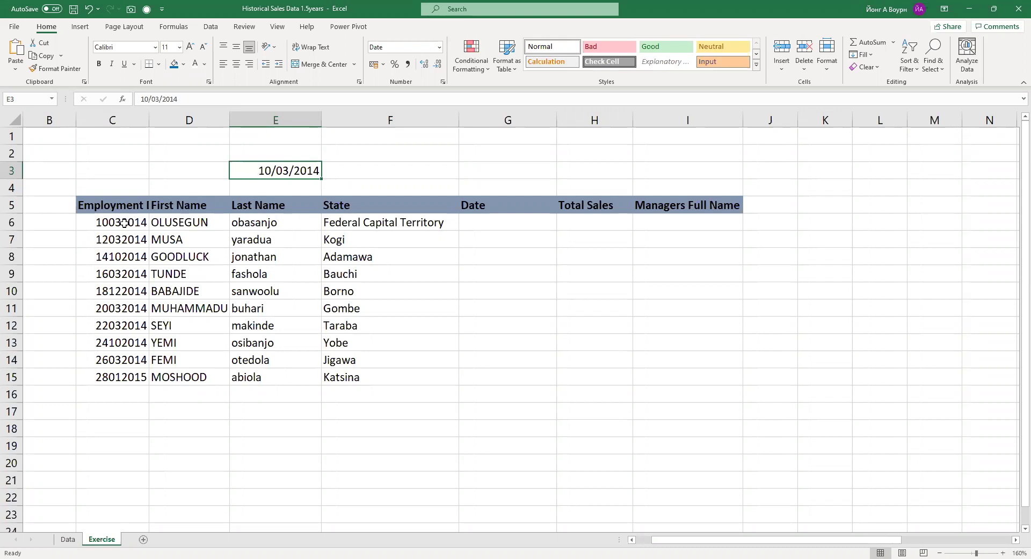
# - Try to format the employment values in C6:C15 as dates of the 14/03/2012 type with the English (United Kingdom) locale
pyautogui.moveTo(125, 223); pyautogui.dragTo(145, 377)
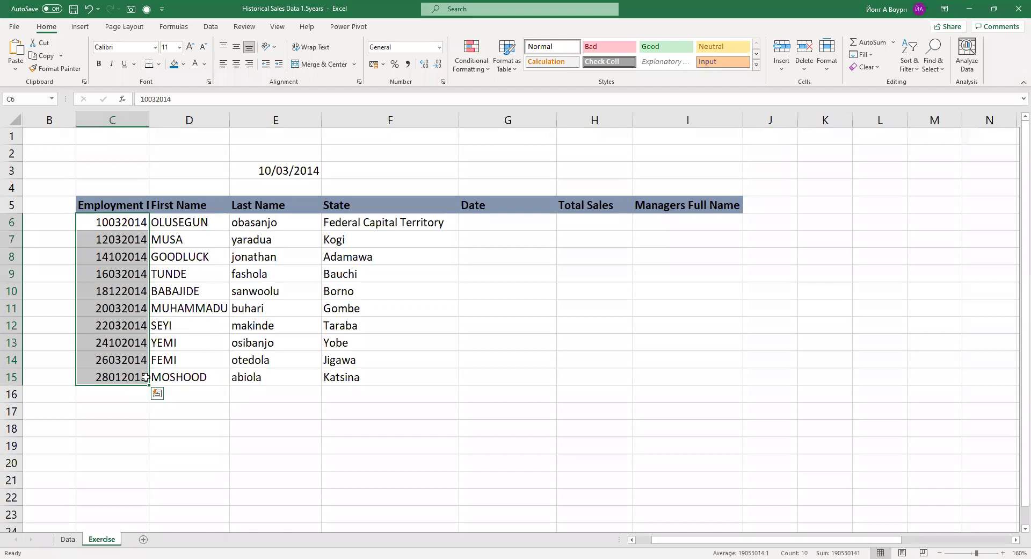
pyautogui.hotkey('ctrl', '1')
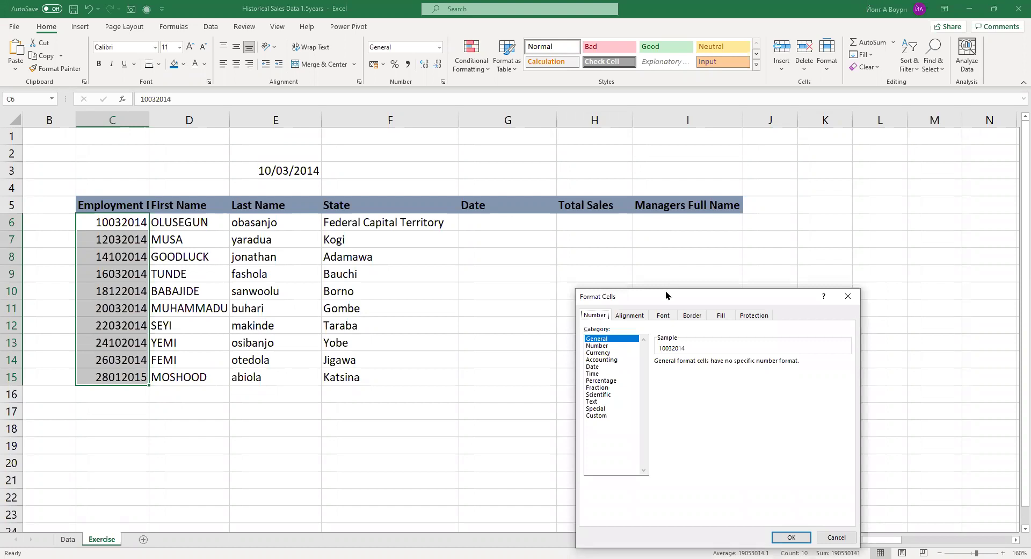
pyautogui.moveTo(667, 297); pyautogui.dragTo(667, 254)
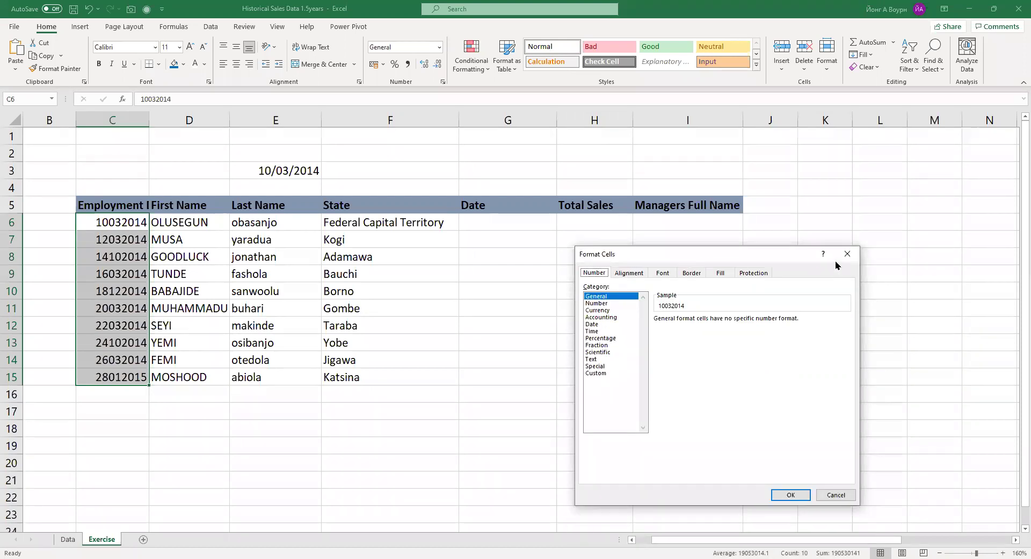
pyautogui.rightClick(117, 248)
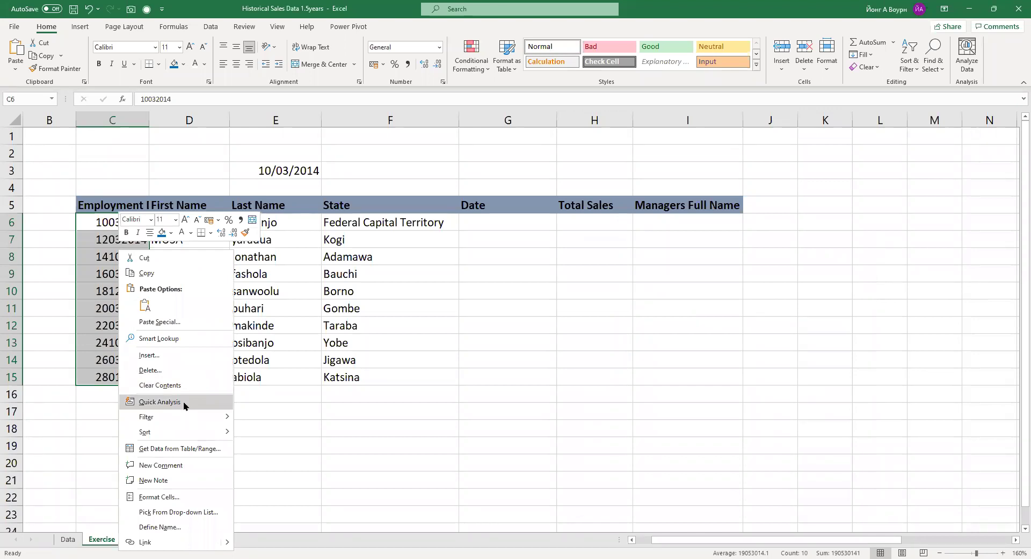
pyautogui.click(189, 497)
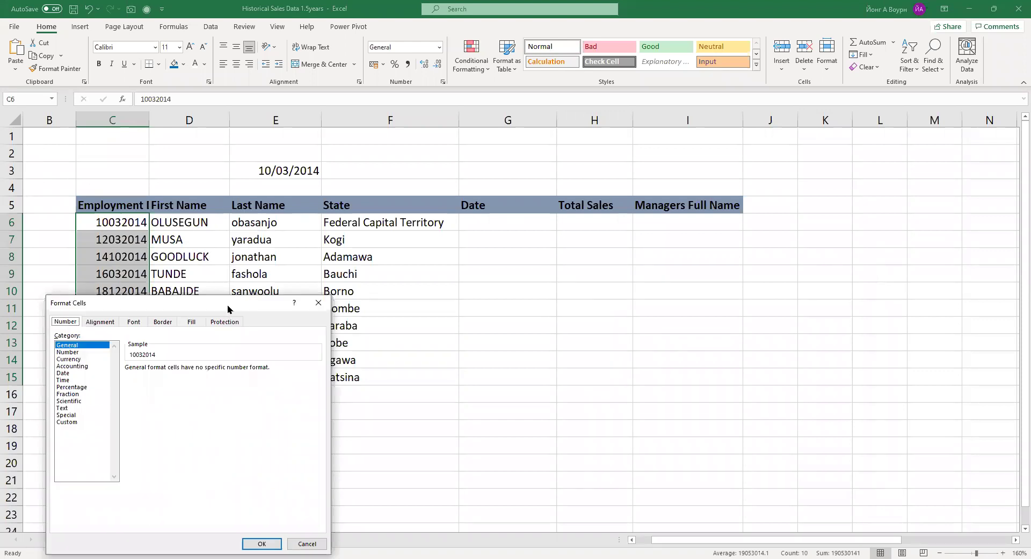
pyautogui.moveTo(228, 309); pyautogui.dragTo(392, 307)
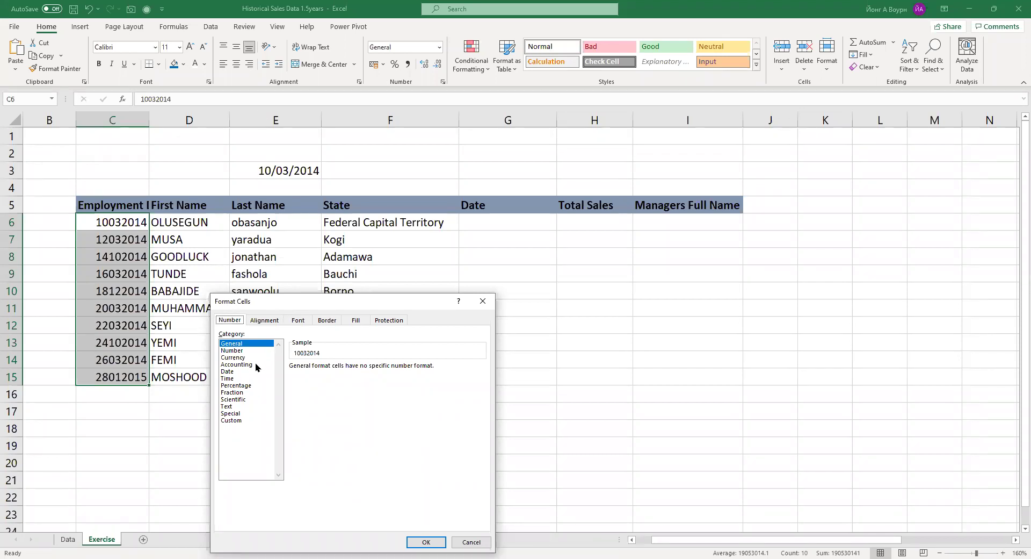
pyautogui.click(276, 320)
pyautogui.moveTo(339, 302); pyautogui.dragTo(455, 260)
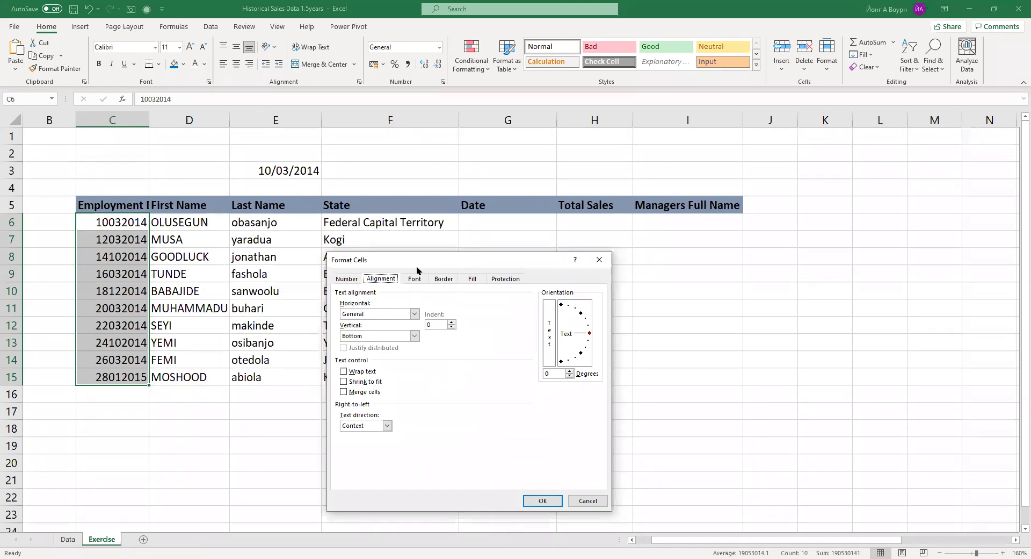
pyautogui.click(357, 280)
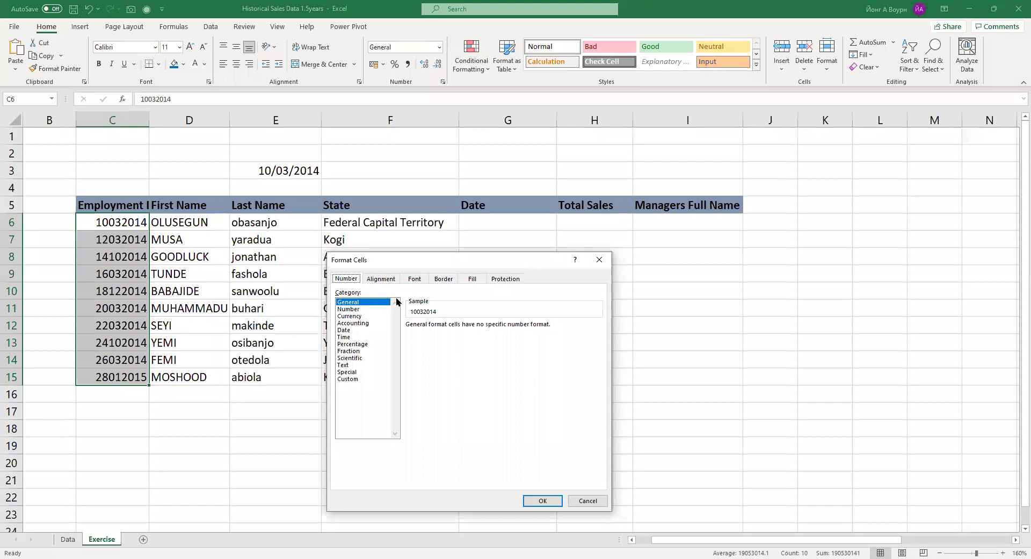
pyautogui.click(365, 324)
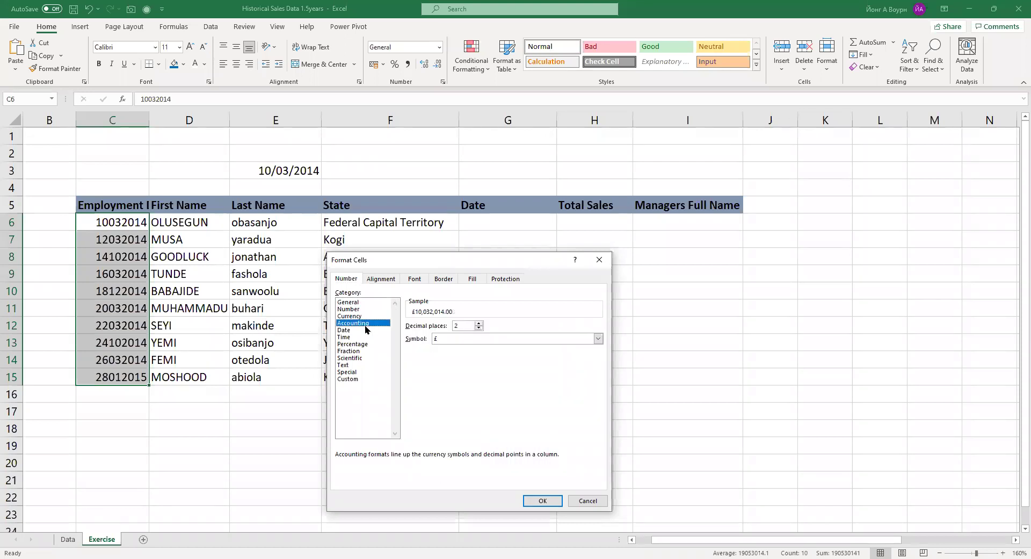
pyautogui.click(367, 330)
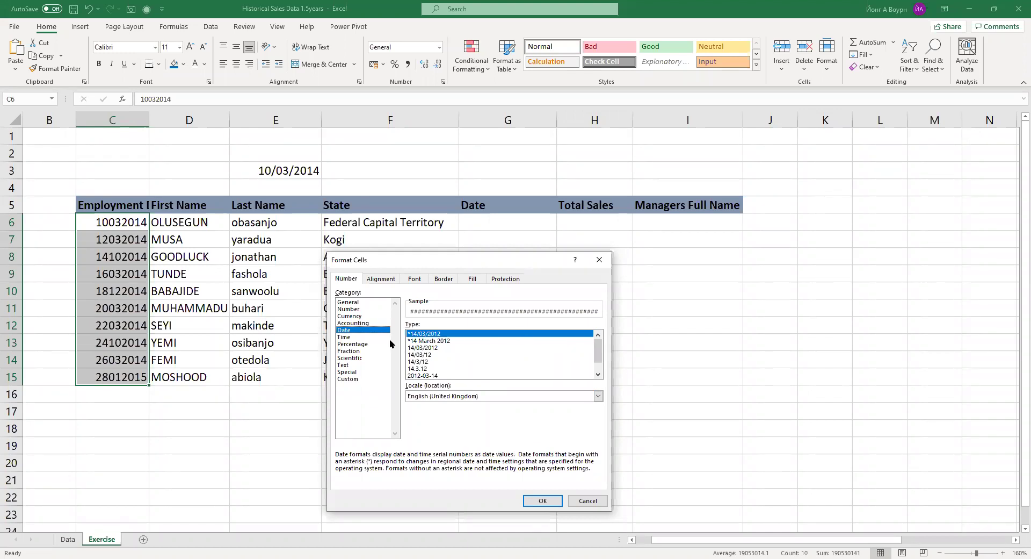
pyautogui.click(461, 348)
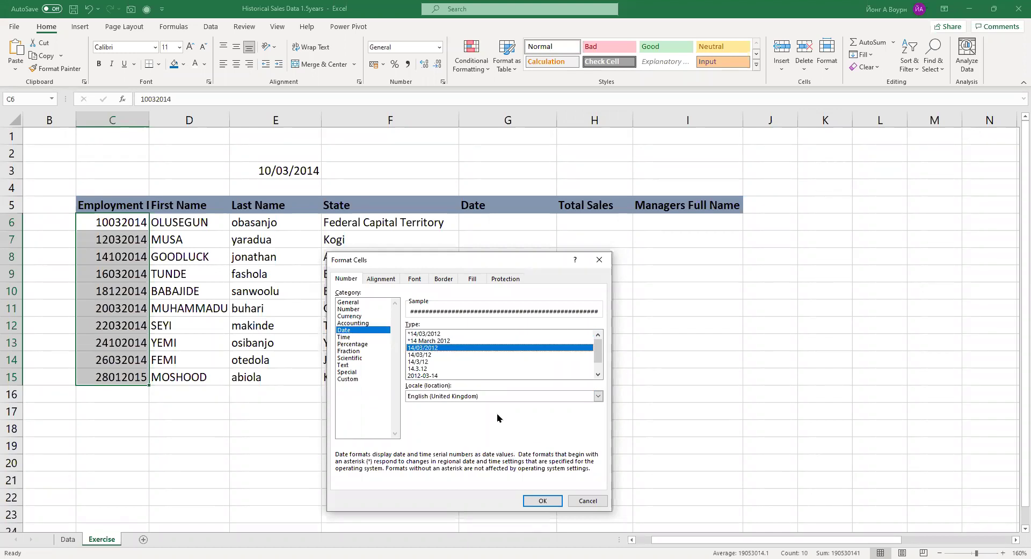
pyautogui.click(537, 500)
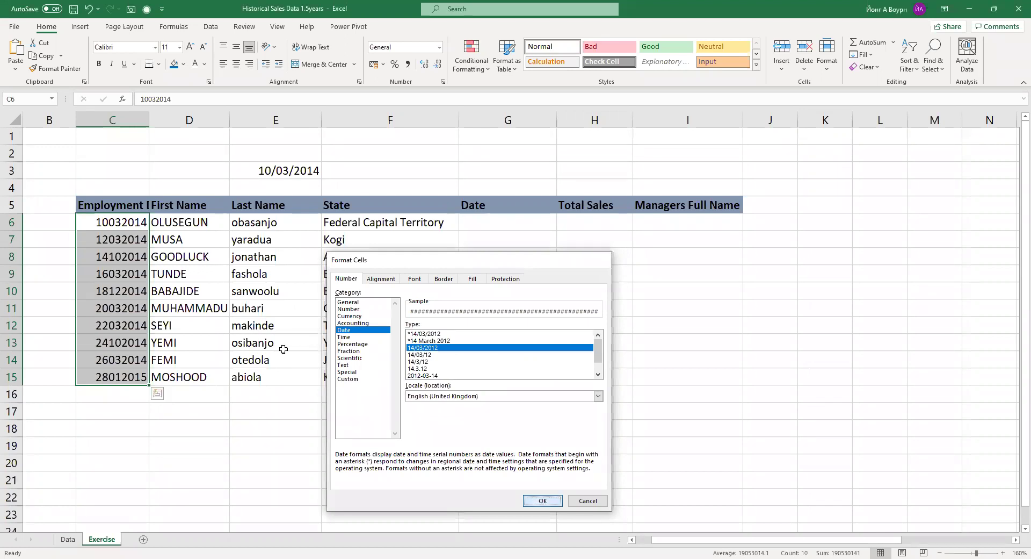
# - Widen the Employment Date column to fit its heading and compare C6 with the date in E3
pyautogui.moveTo(152, 117); pyautogui.dragTo(178, 118)
pyautogui.click(154, 117)
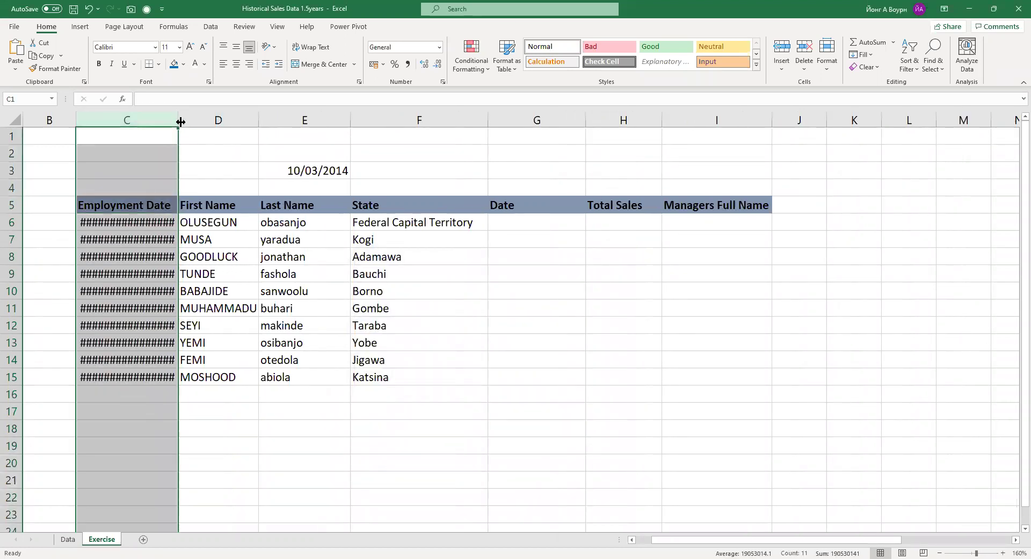
pyautogui.moveTo(181, 122); pyautogui.dragTo(305, 118)
pyautogui.doubleClick(305, 118)
pyautogui.click(305, 118)
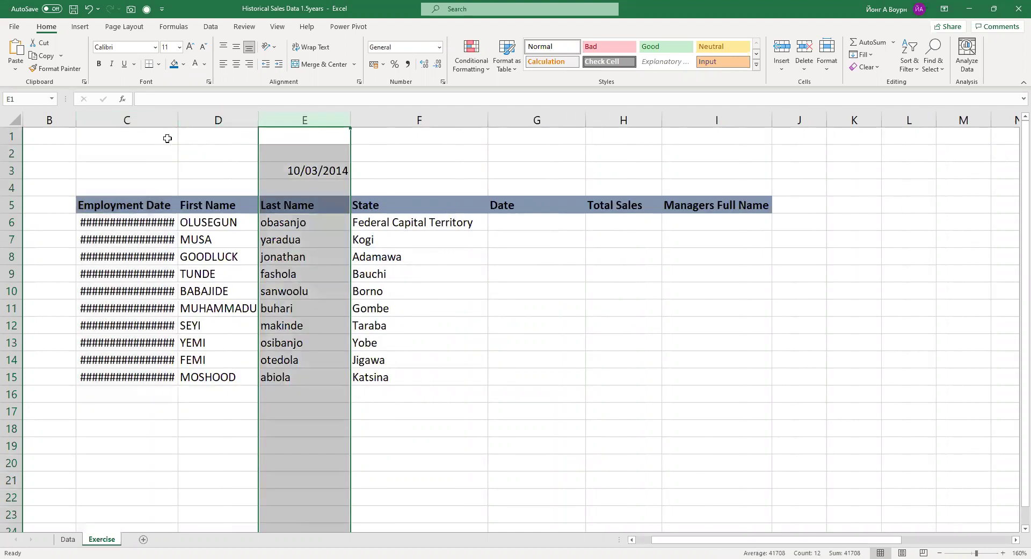
pyautogui.click(169, 138)
pyautogui.click(151, 220)
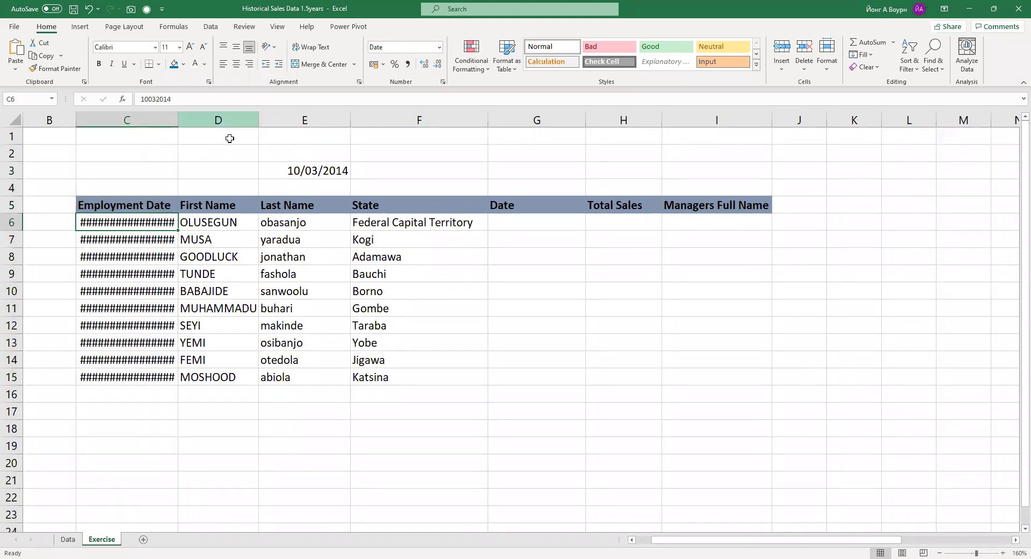
pyautogui.click(297, 169)
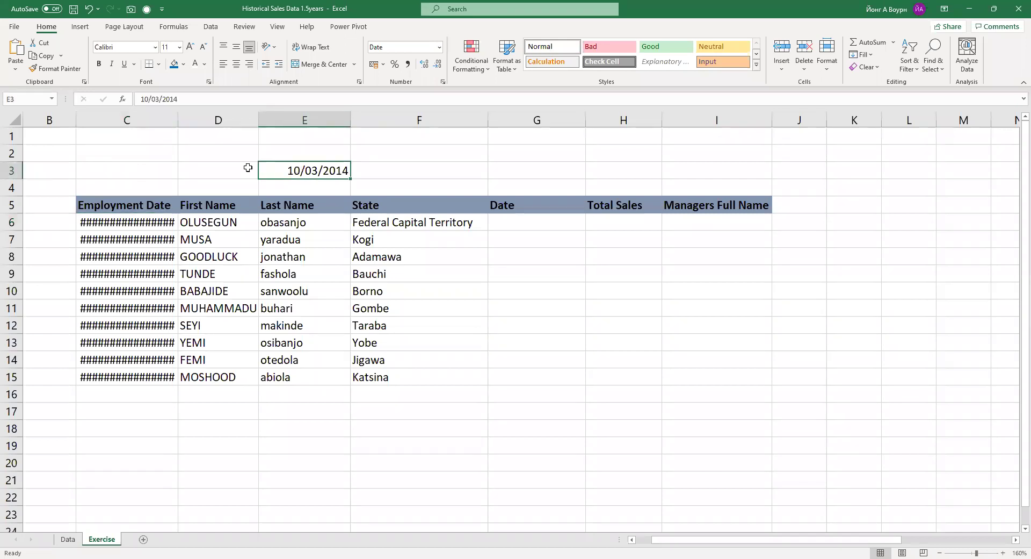
# - Undo the column widening and the date formatting of the employment values in column C
pyautogui.click(157, 218)
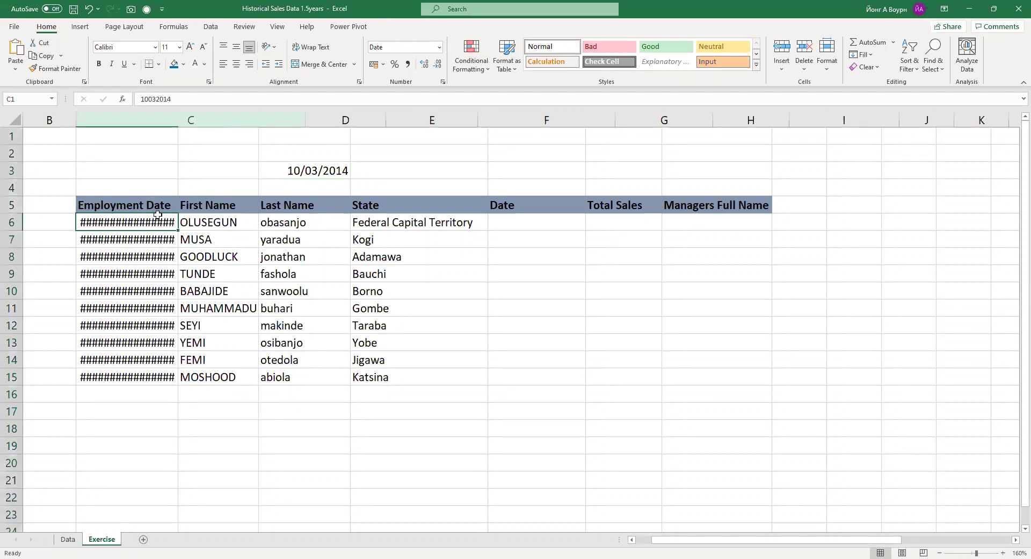
pyautogui.hotkey('ctrl', 'space')
pyautogui.hotkey('ctrl', 'z')
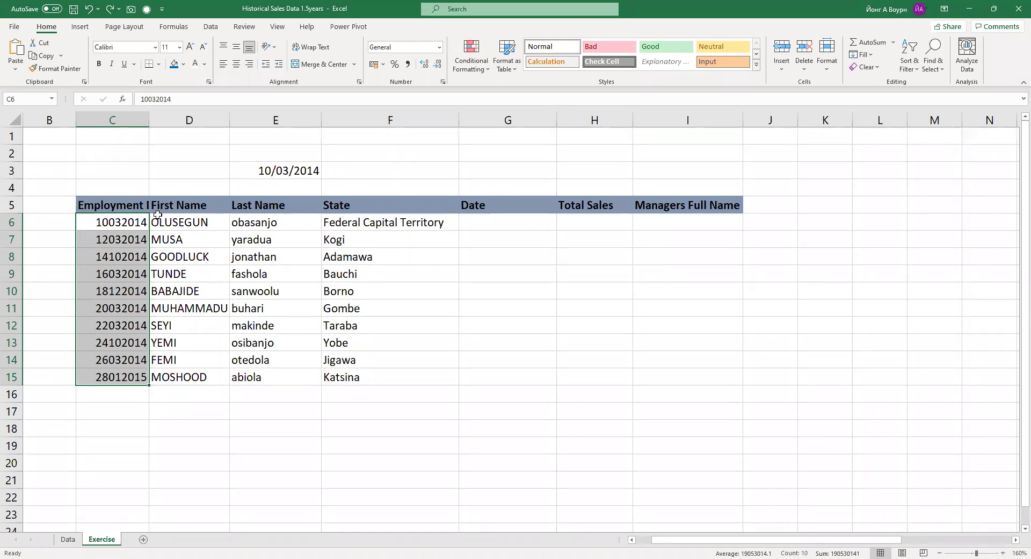
# - Enter a sample person's first name in cell F19 below the Exercise table
pyautogui.scroll(-1, 260, 309)
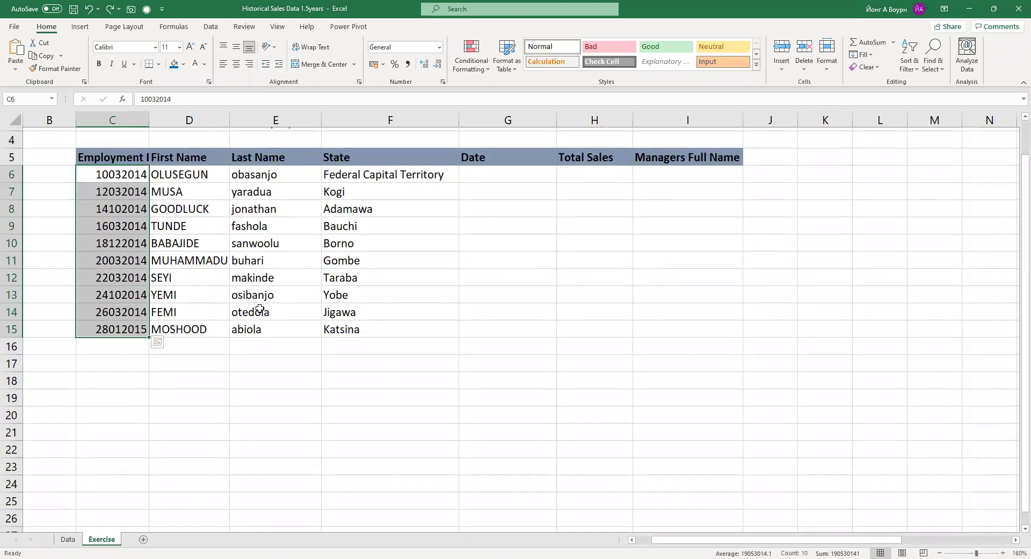
pyautogui.scroll(-1, 344, 346)
pyautogui.click(343, 342)
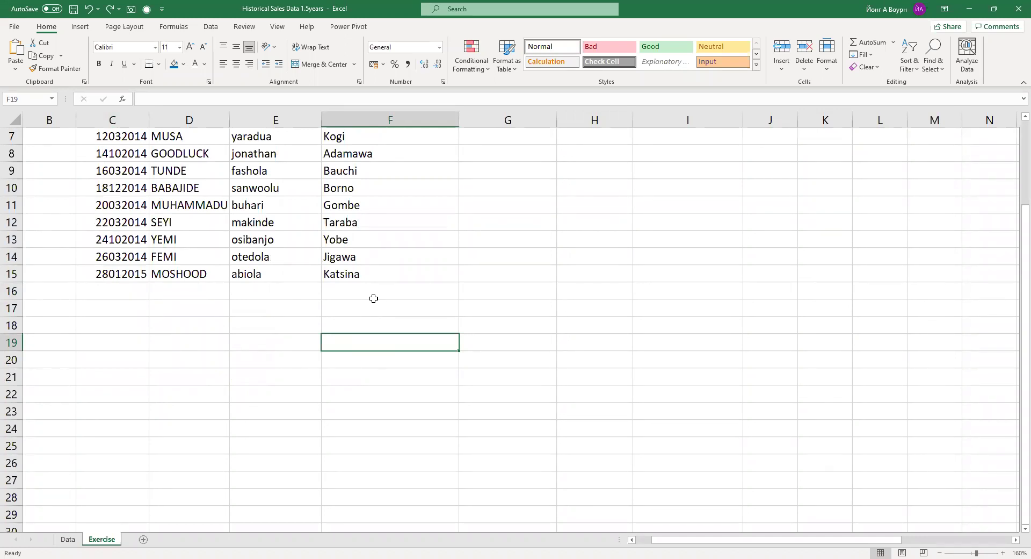
pyautogui.write('Oyin')
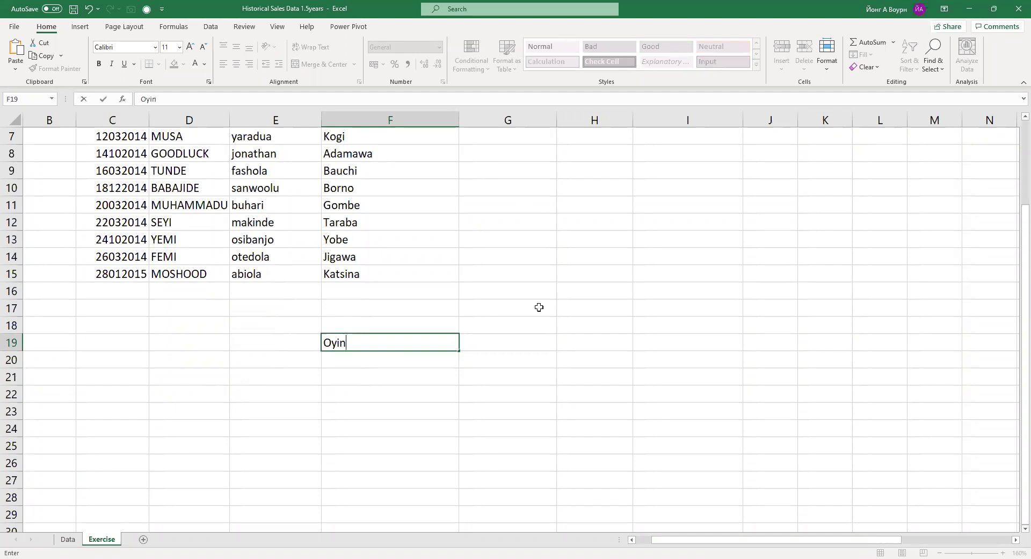
pyautogui.press('BackSpace')
pyautogui.press('BackSpace')
pyautogui.press('BackSpace')
pyautogui.press('BackSpace')
pyautogui.write('Sandrah')
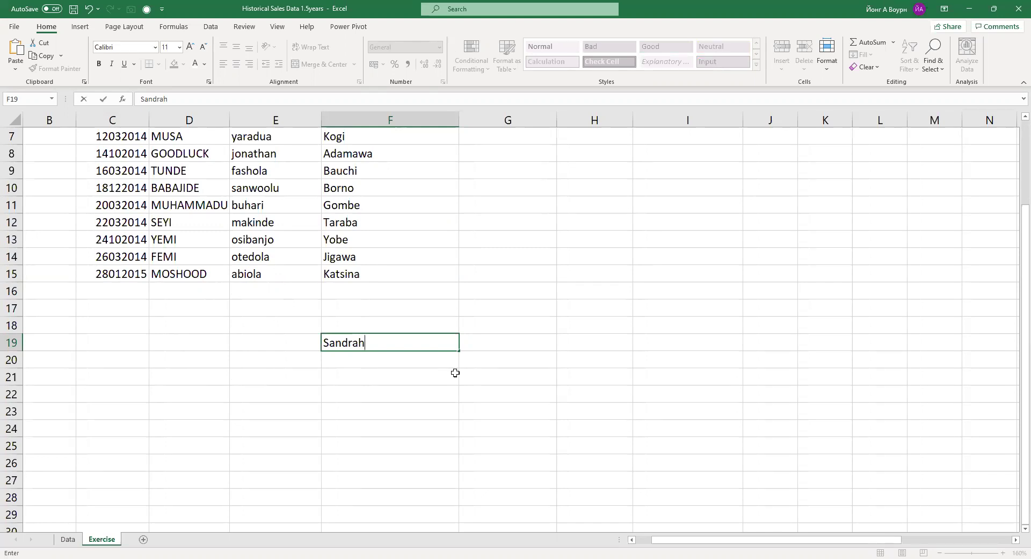
pyautogui.press('Return')
pyautogui.press('Up')
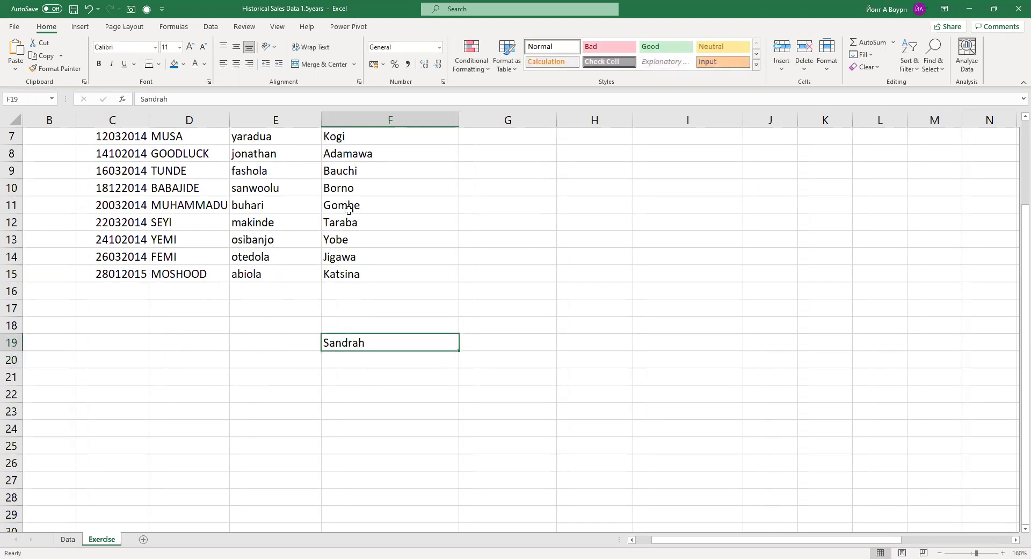
# - Enter the date 10/03/2011 in cell G19 beside the sample name
pyautogui.scroll(1, 417, 372)
pyautogui.scroll(-2, 417, 372)
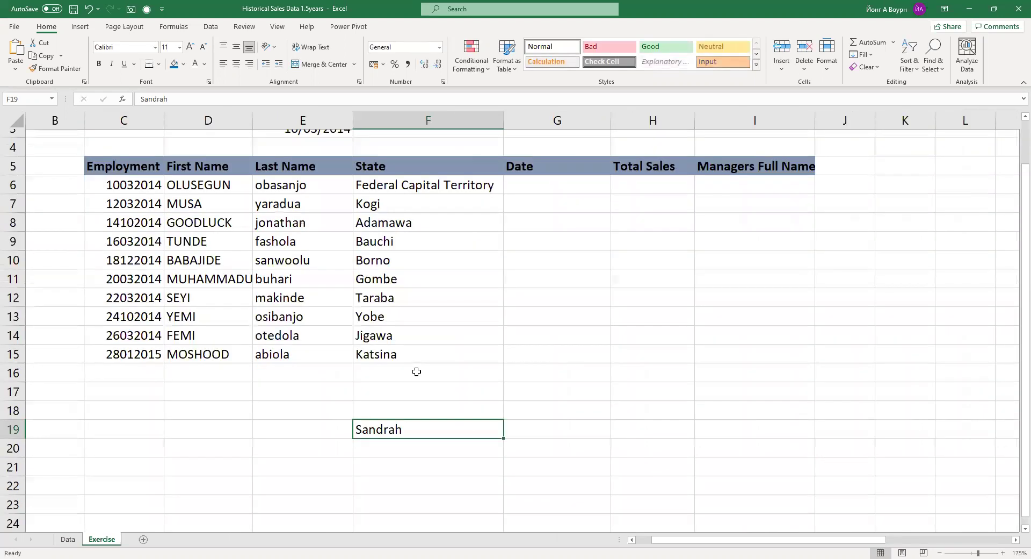
pyautogui.scroll(1, 417, 372)
pyautogui.scroll(-2, 417, 370)
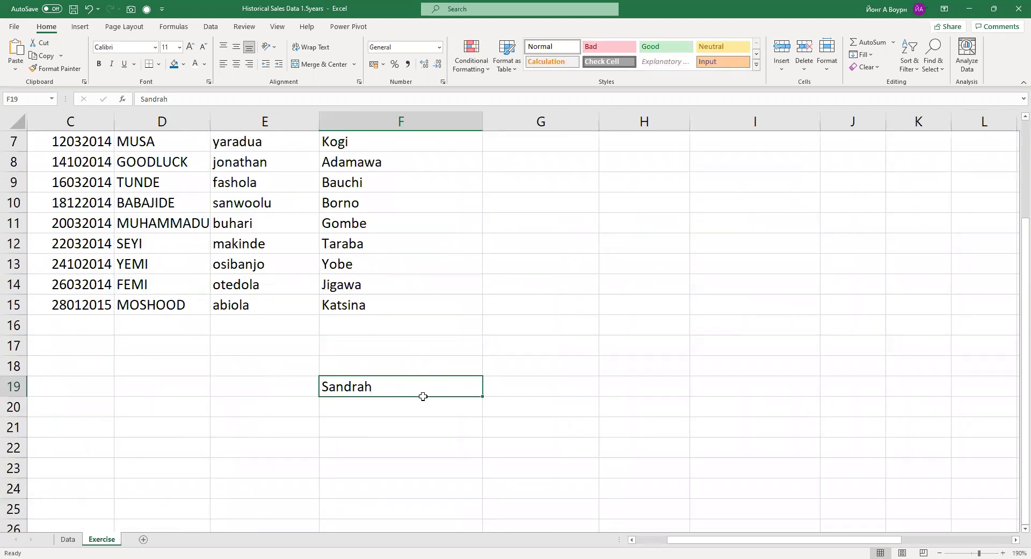
pyautogui.scroll(1, 422, 393)
pyautogui.scroll(-3, 424, 394)
pyautogui.click(539, 317)
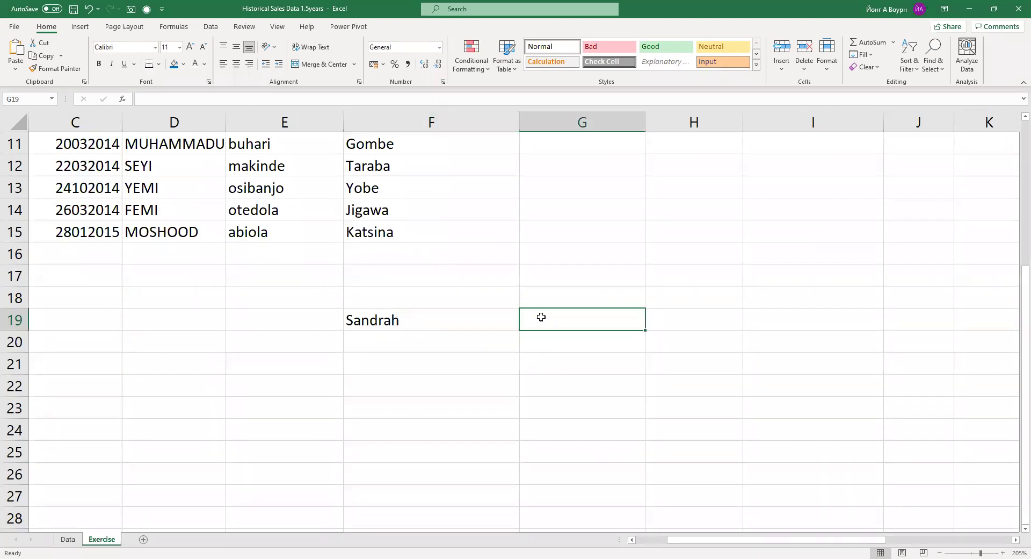
pyautogui.click(574, 299)
pyautogui.write('Da')
pyautogui.press('BackSpace')
pyautogui.press('BackSpace')
pyautogui.press('Return')
pyautogui.write('10/03')
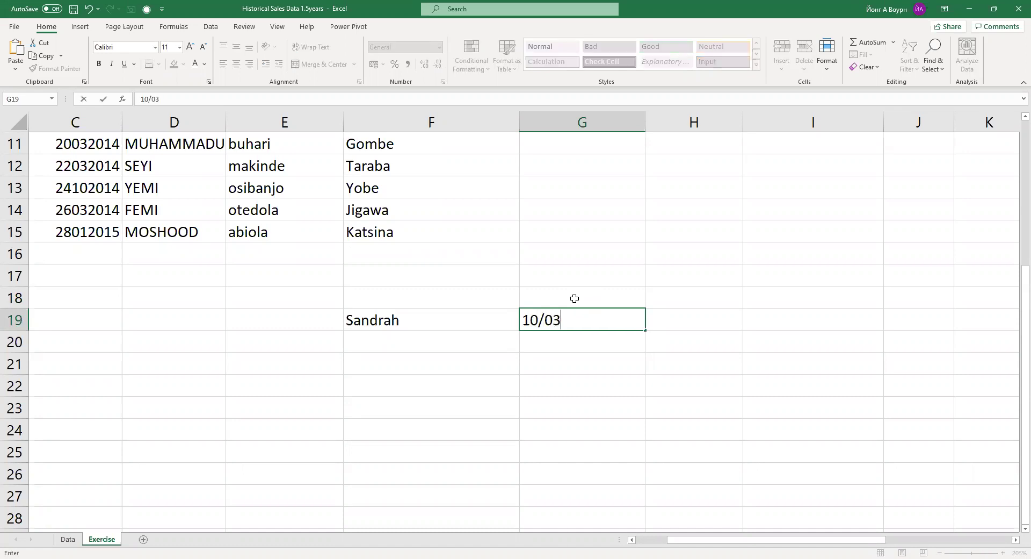
pyautogui.write('/2011')
pyautogui.press('Return')
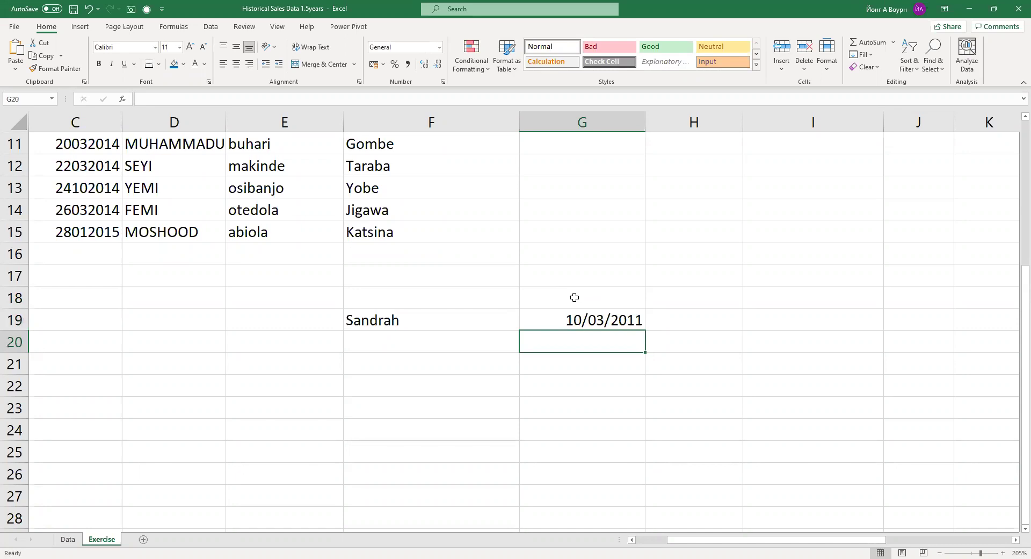
# - Enter the number 100000000 in cell H19 beside the sample date
pyautogui.press('Right')
pyautogui.press('Up')
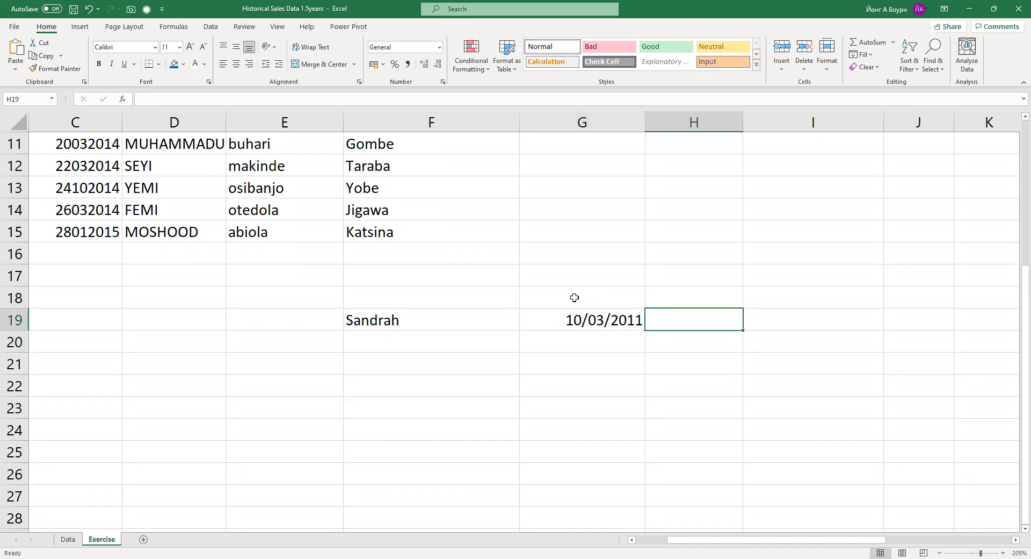
pyautogui.write('100000000')
pyautogui.press('Return')
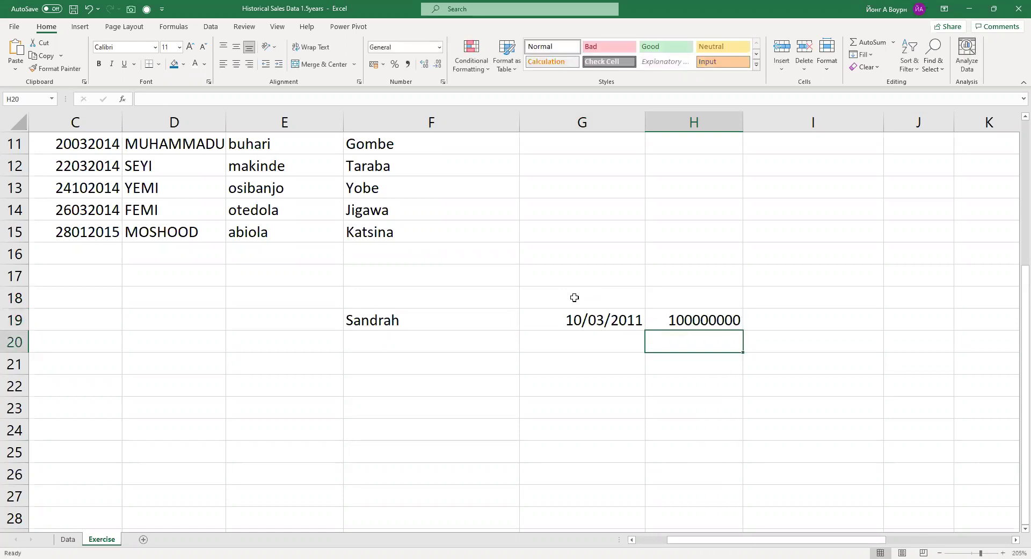
pyautogui.press('Up')
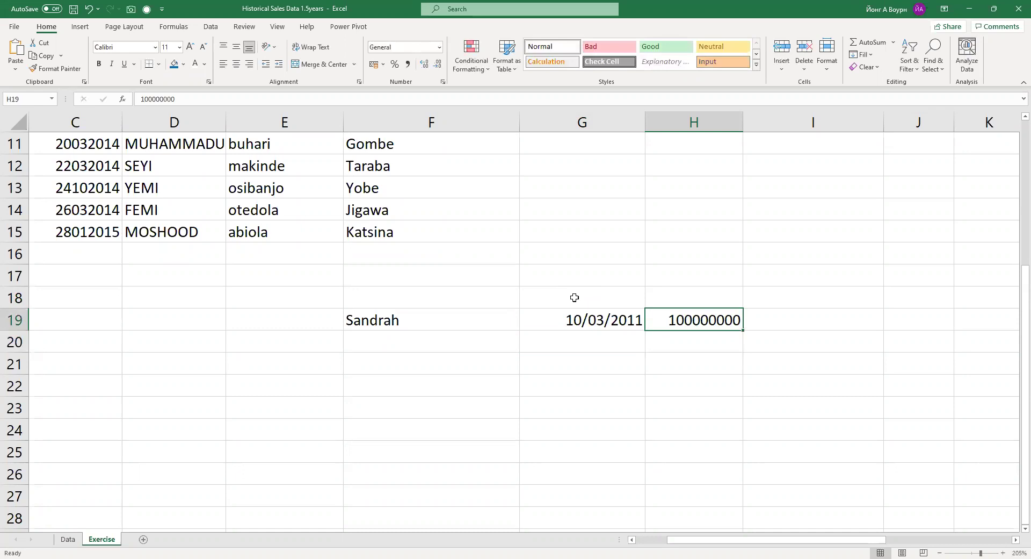
pyautogui.click(434, 95)
pyautogui.write('00')
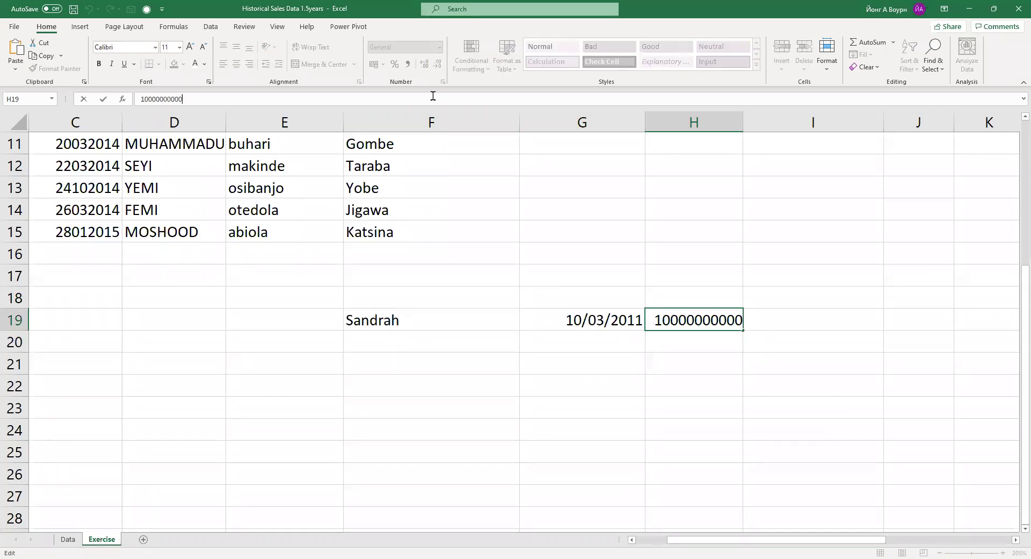
pyautogui.press('Return')
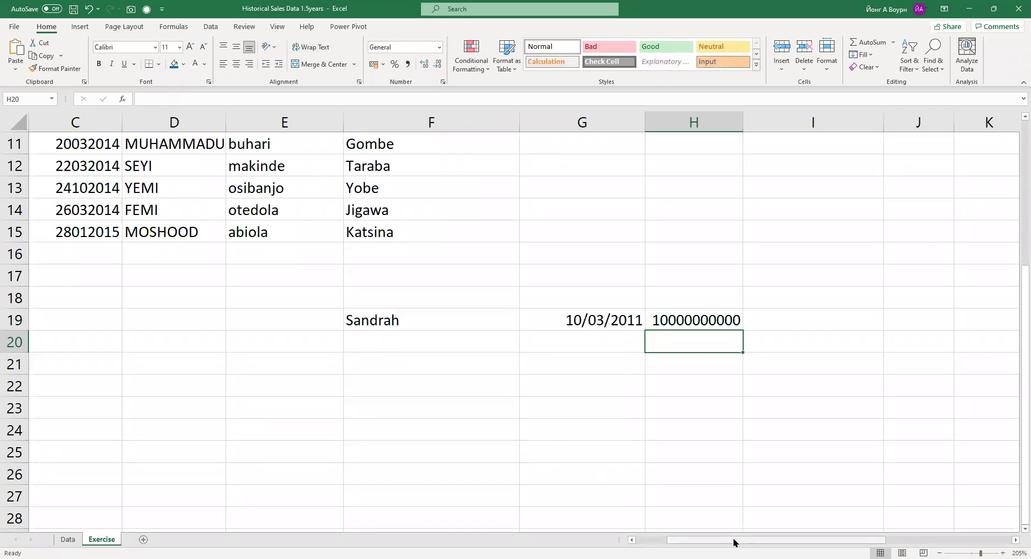
# - Examine how the sample text and number in row 19 are aligned within their cells
pyautogui.moveTo(734, 541); pyautogui.dragTo(631, 409)
pyautogui.scroll(3, 632, 409)
pyautogui.scroll(-1, 640, 405)
pyautogui.scroll(-1, 639, 404)
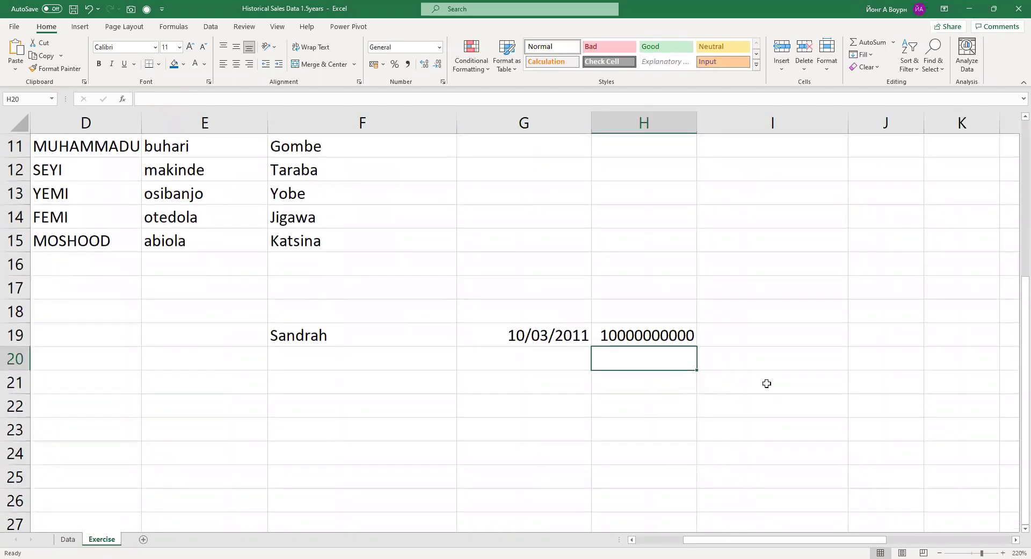
pyautogui.moveTo(797, 544); pyautogui.dragTo(822, 541)
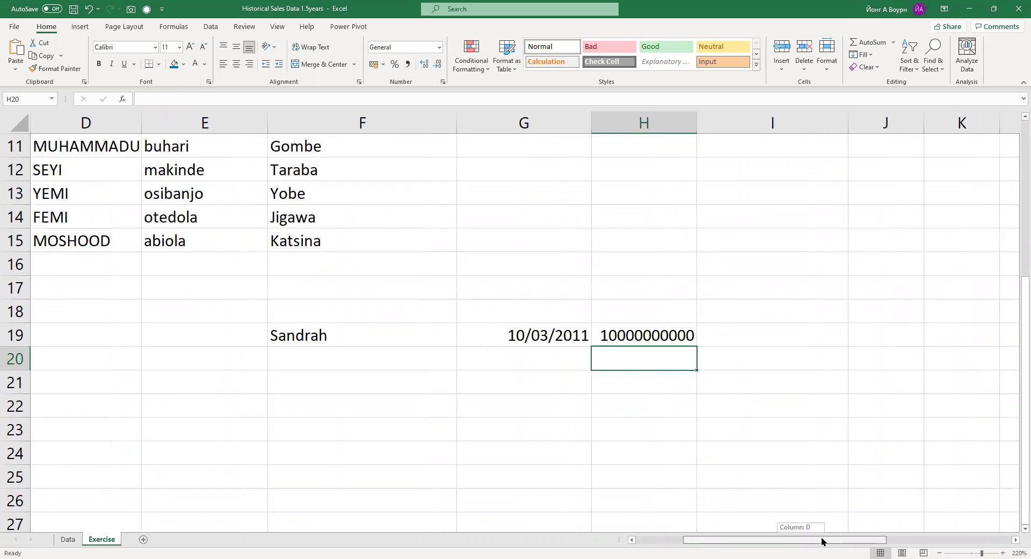
pyautogui.scroll(1, 623, 366)
pyautogui.scroll(-2, 623, 367)
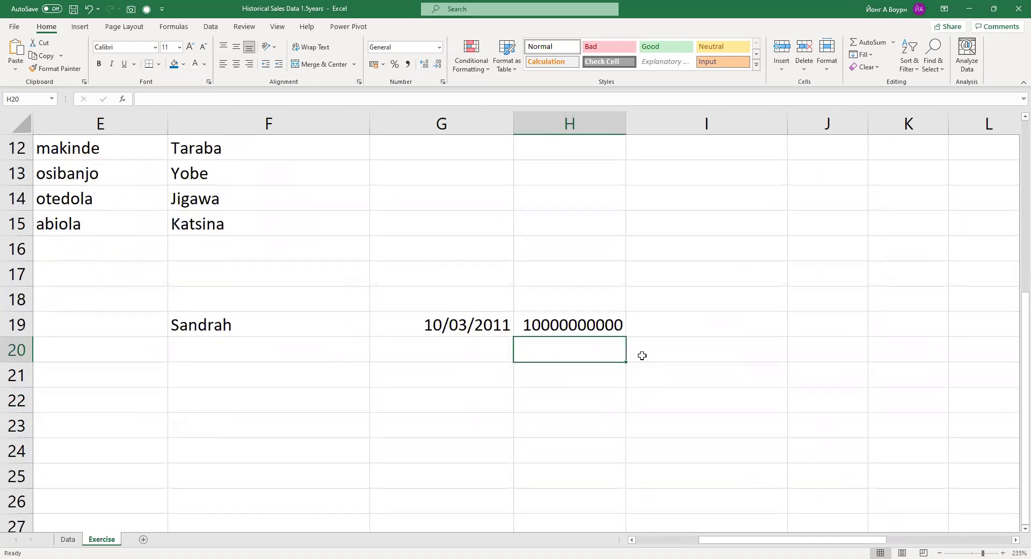
pyautogui.click(686, 325)
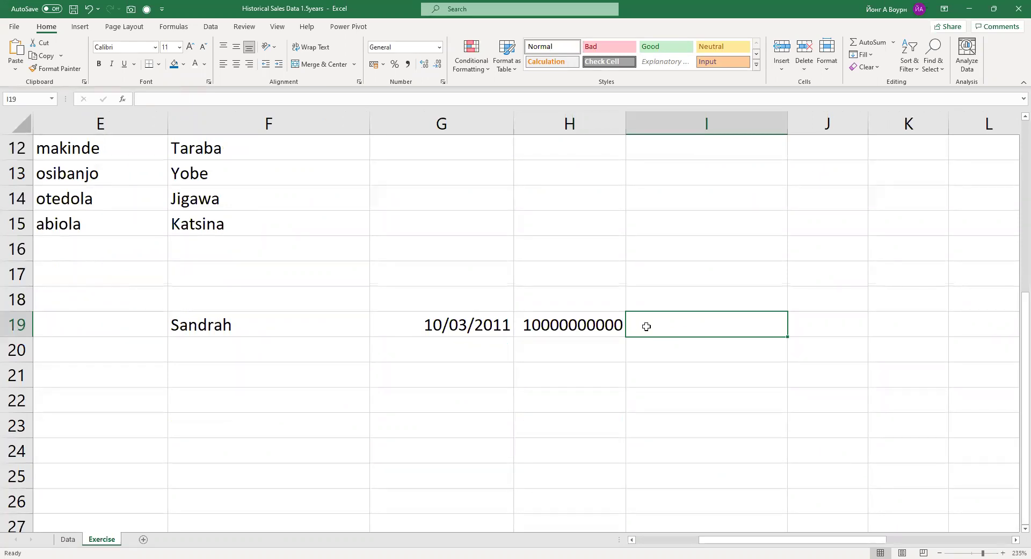
pyautogui.click(611, 329)
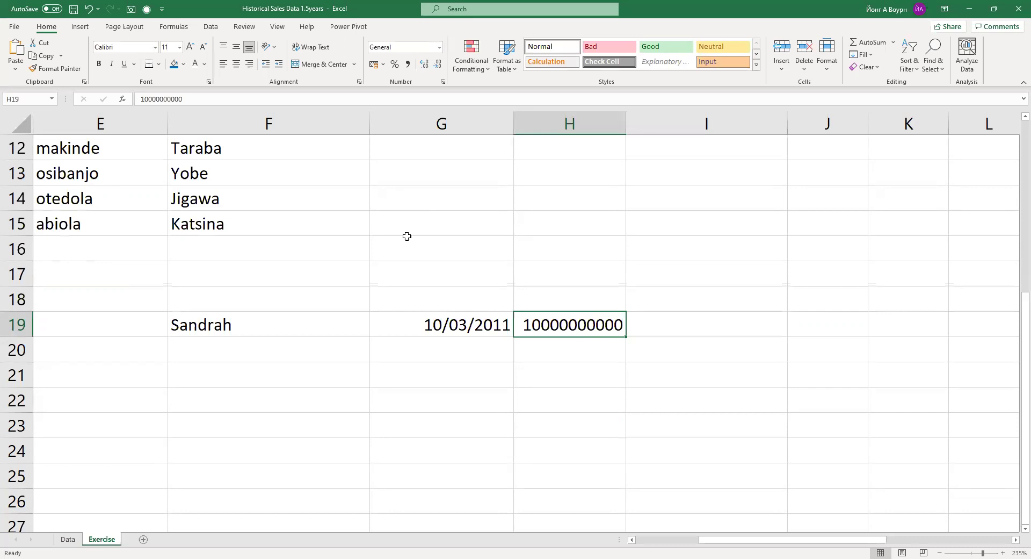
pyautogui.click(304, 325)
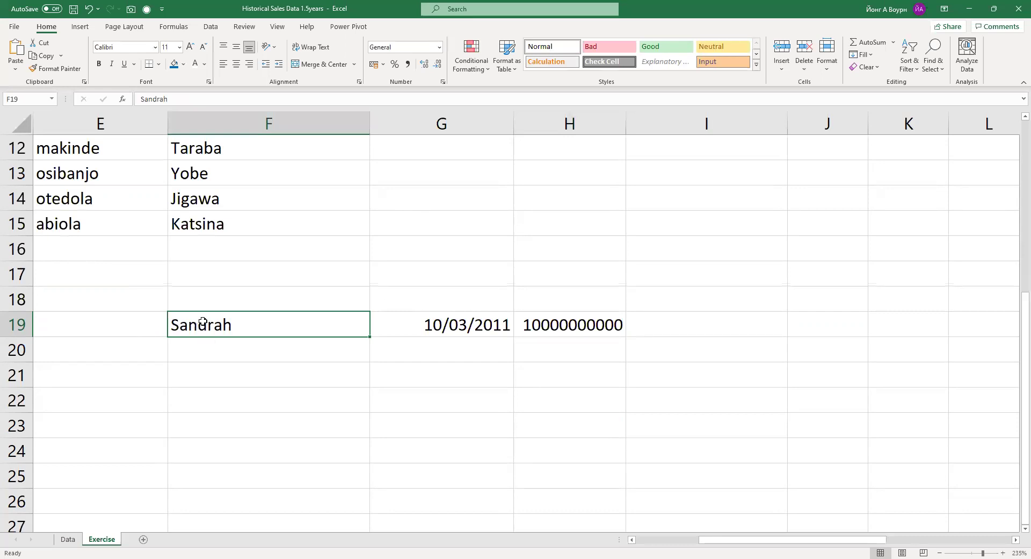
# - Widen column H slightly and copy the date from cell G19 into cell G20
pyautogui.click(434, 333)
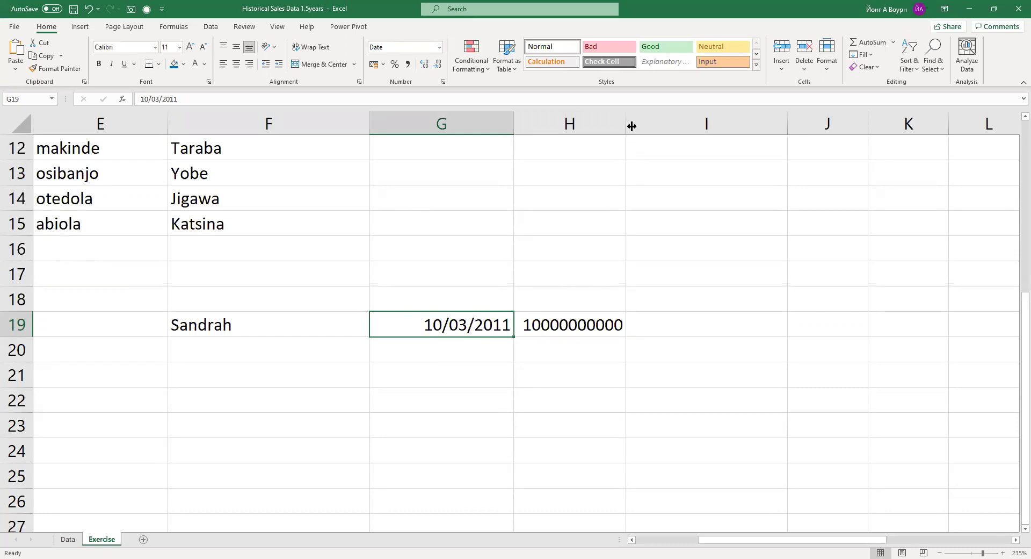
pyautogui.moveTo(659, 118); pyautogui.dragTo(652, 252)
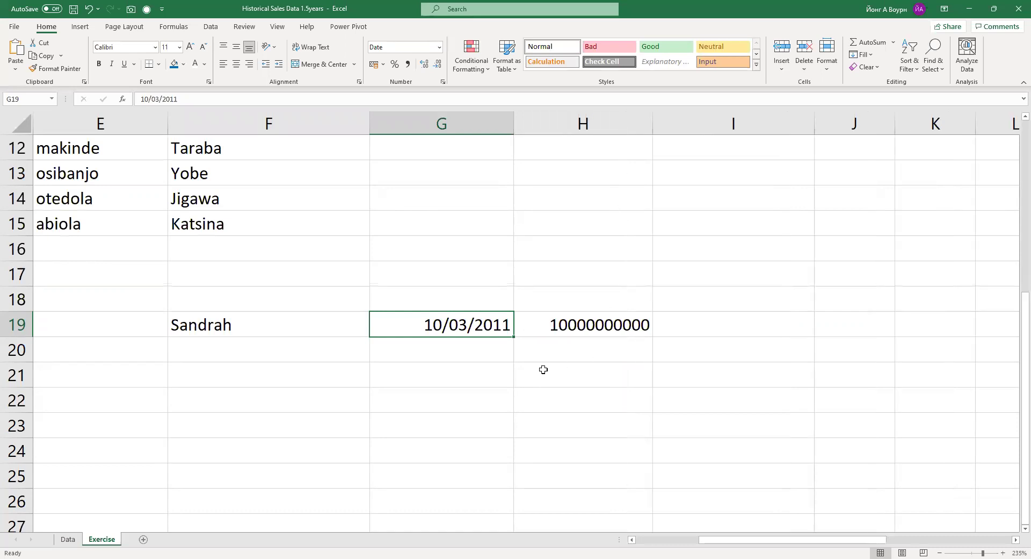
pyautogui.hotkey('ctrl', 'c')
pyautogui.click(474, 348)
pyautogui.hotkey('ctrl', 'v')
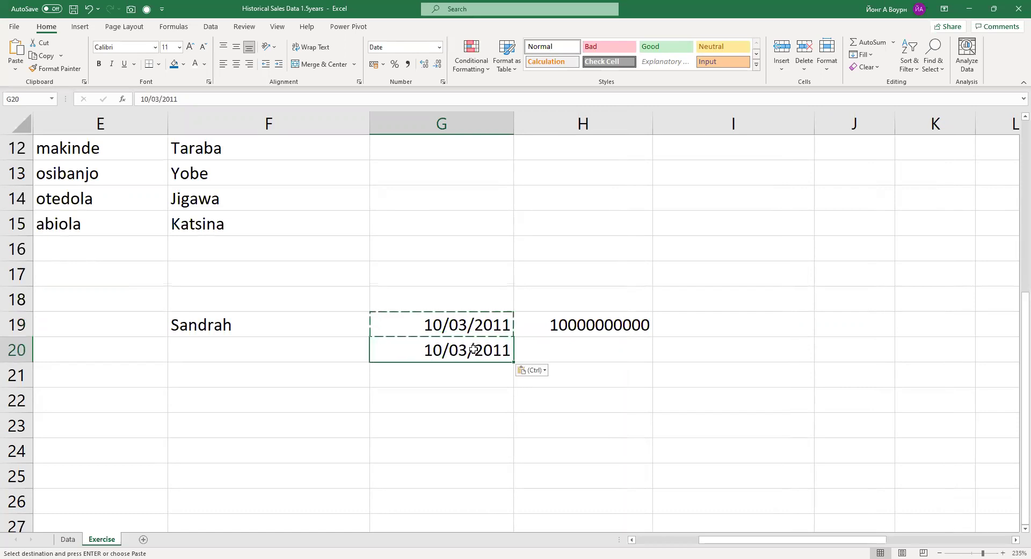
pyautogui.press('Return')
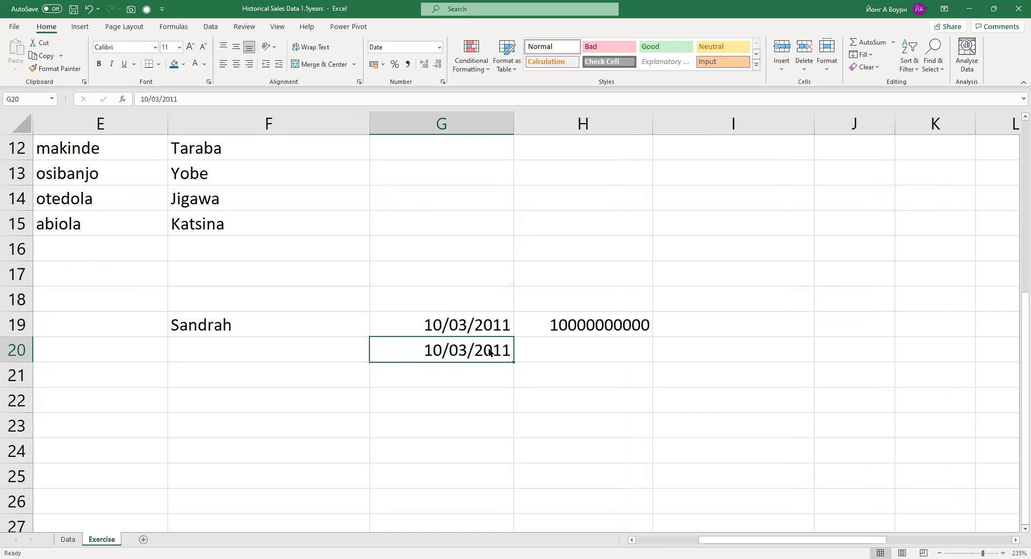
# - Format the copied date in cell G20 with the long date type *14 March 2012
pyautogui.rightClick(473, 355)
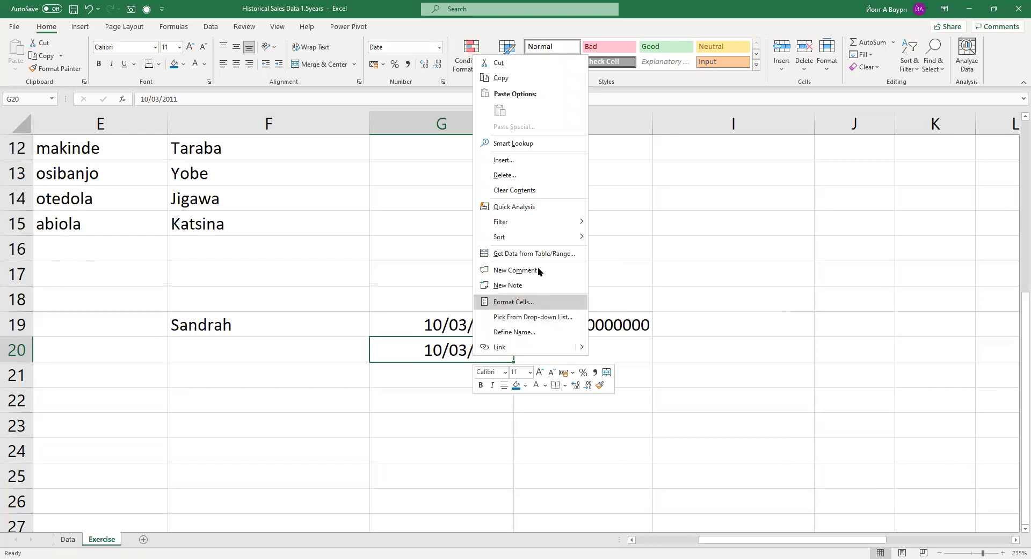
pyautogui.click(539, 301)
pyautogui.click(546, 251)
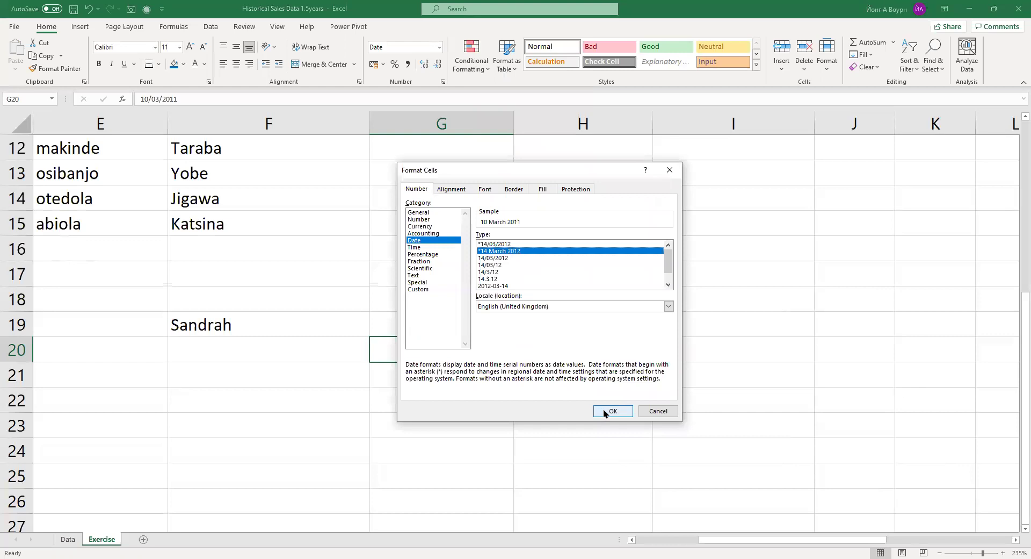
pyautogui.press('Return')
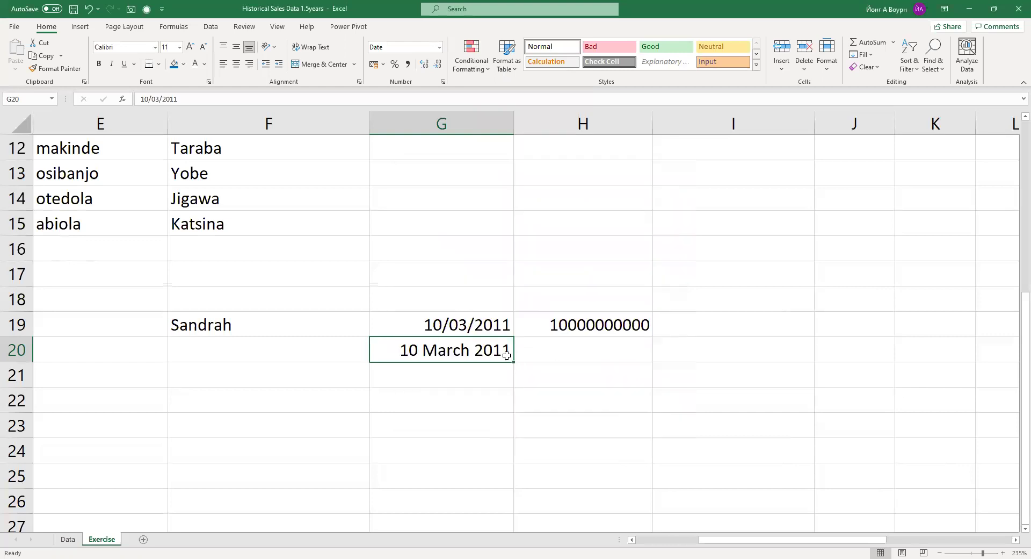
pyautogui.press('Up')
pyautogui.click(493, 346)
pyautogui.moveTo(481, 325); pyautogui.dragTo(486, 345)
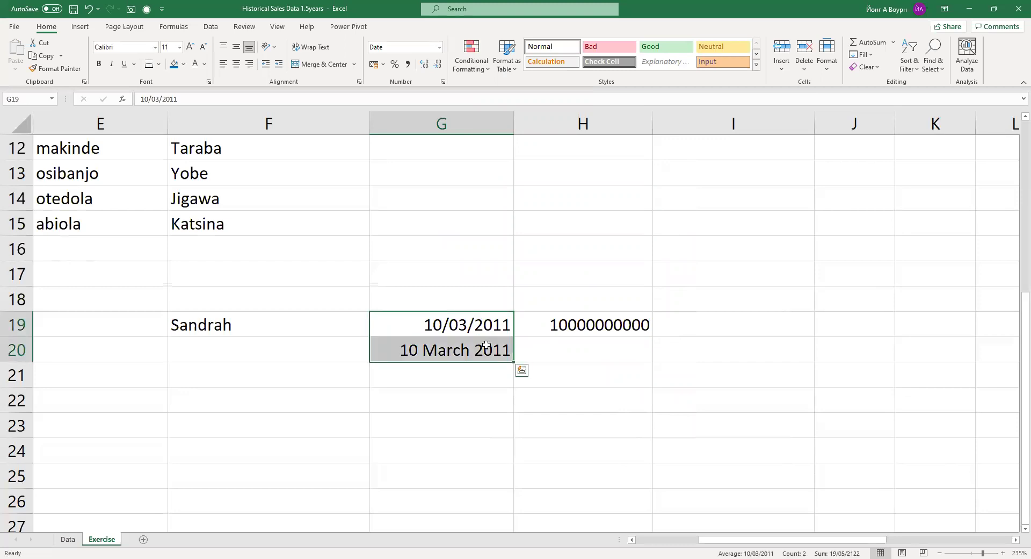
pyautogui.click(468, 399)
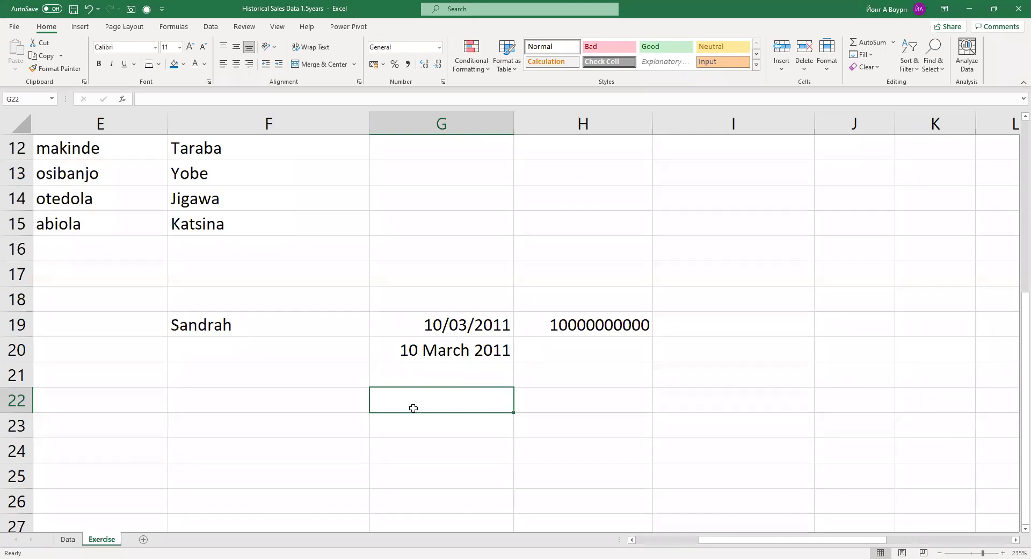
pyautogui.hotkey('alt', 'Tab')
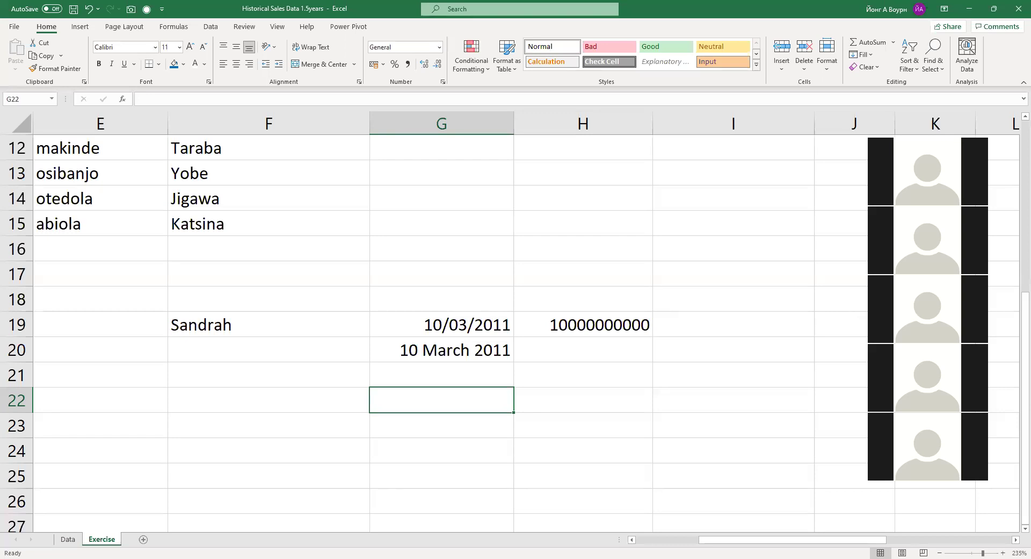
pyautogui.click(224, 340)
pyautogui.click(225, 324)
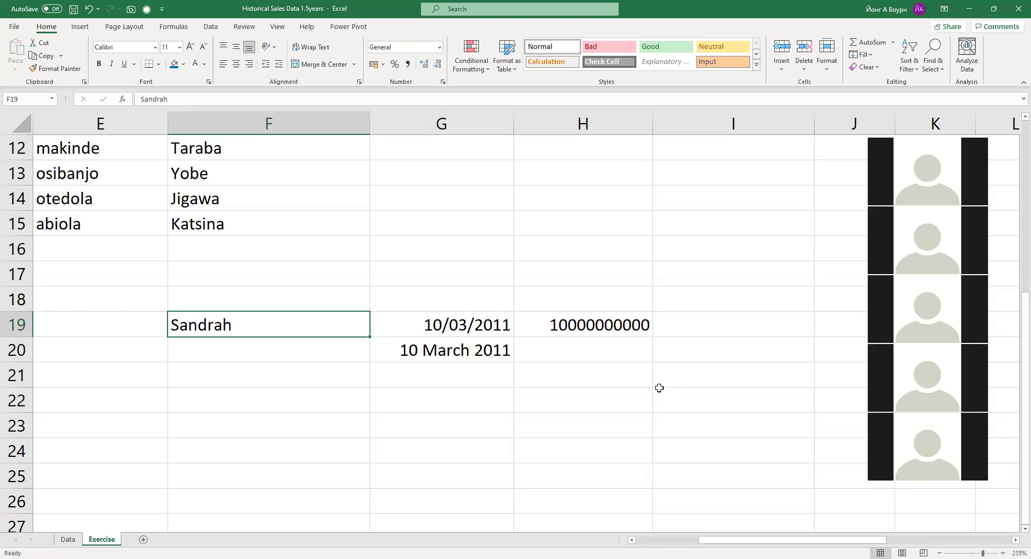
pyautogui.moveTo(957, 128); pyautogui.dragTo(958, 102)
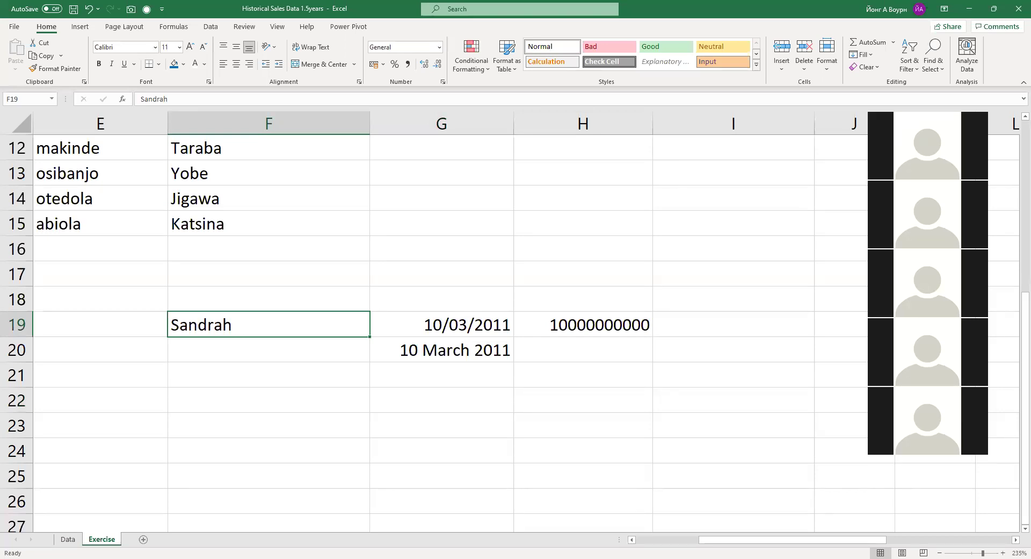
# - Enter the formula =ISNUMBER(G20) in cell G22 to test whether the long-format date is a number
pyautogui.click(500, 395)
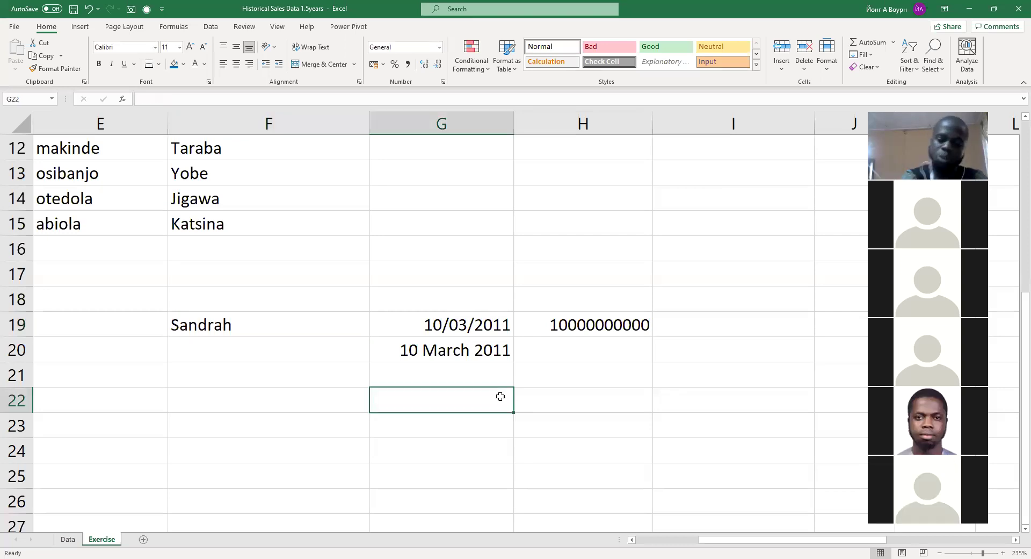
pyautogui.write('=')
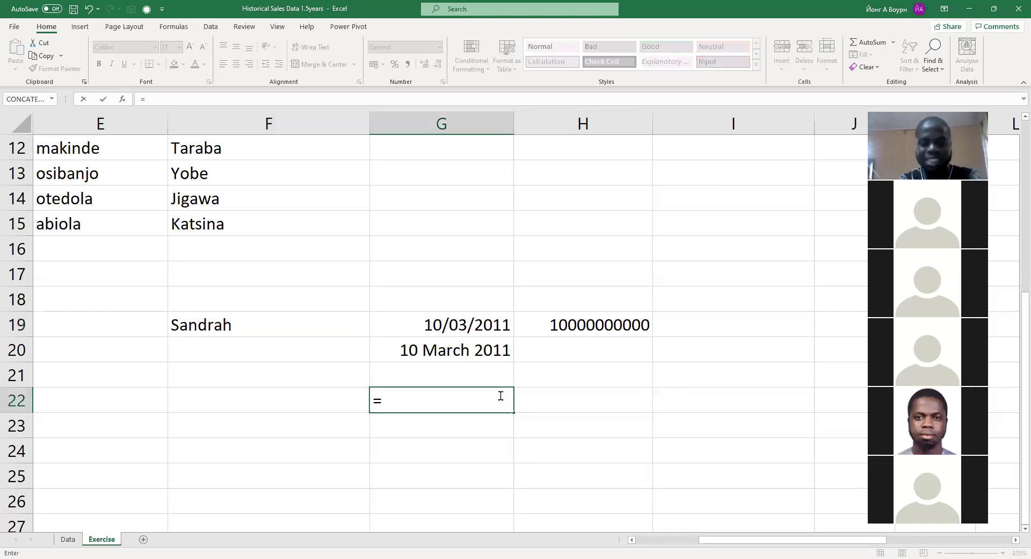
pyautogui.write('is')
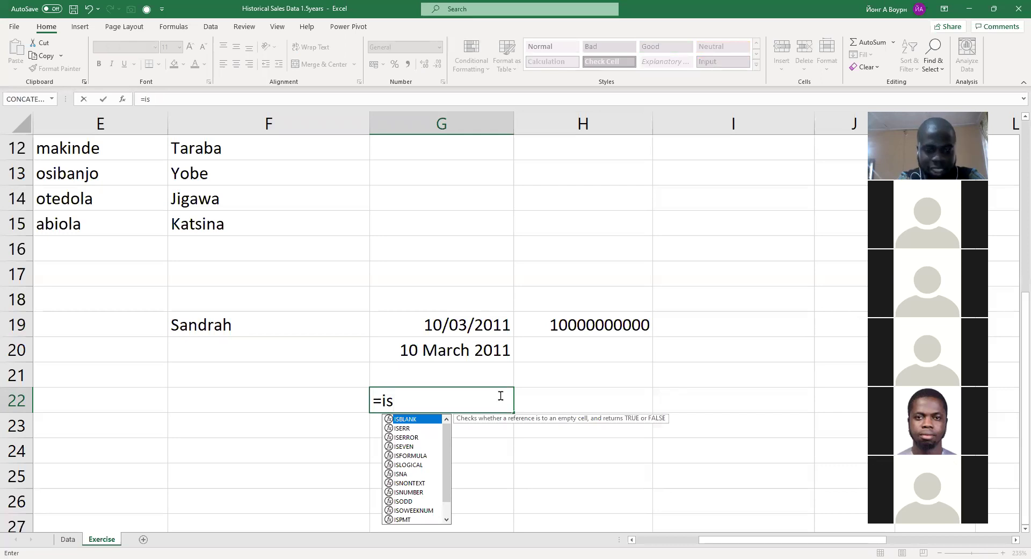
pyautogui.write('number(')
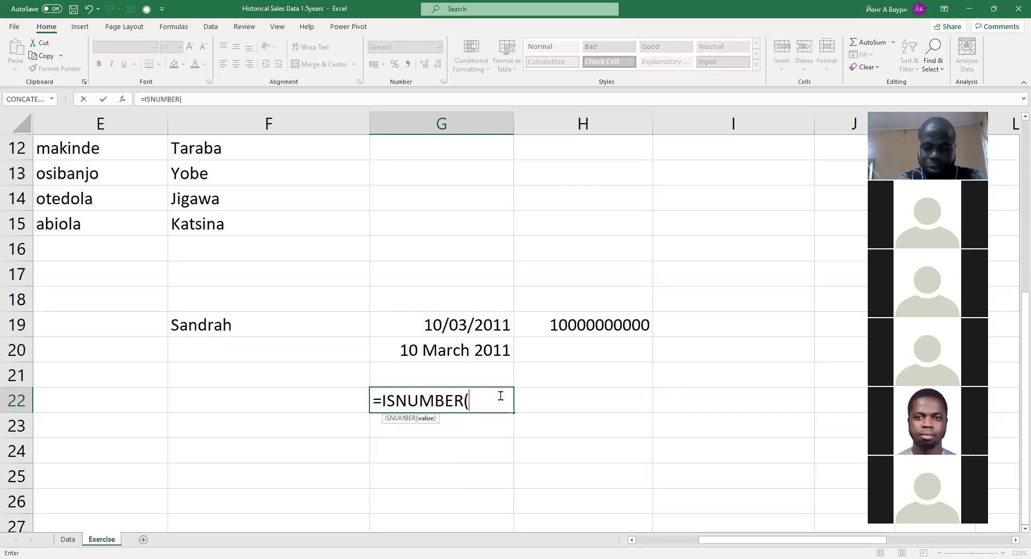
pyautogui.press('Up')
pyautogui.press('Up')
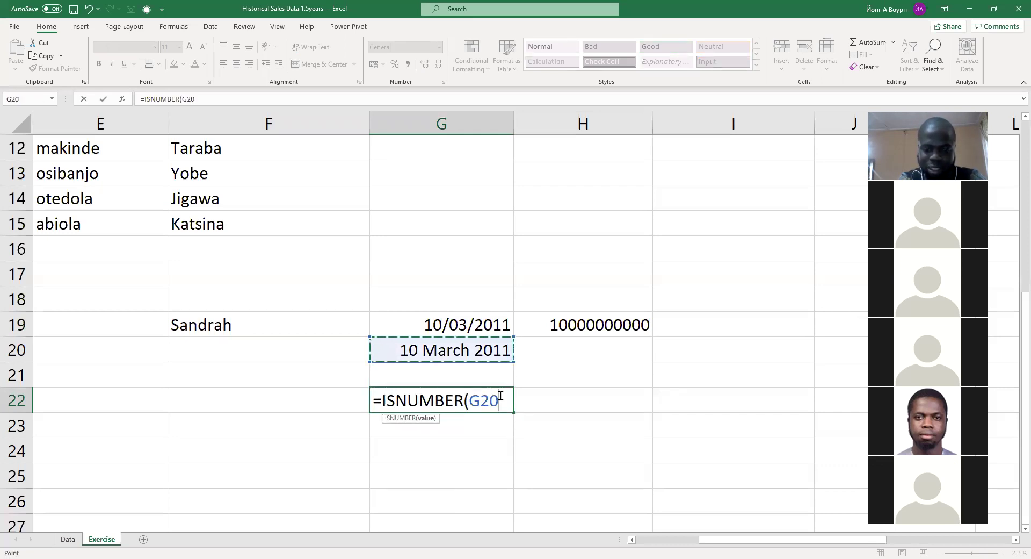
pyautogui.write(')')
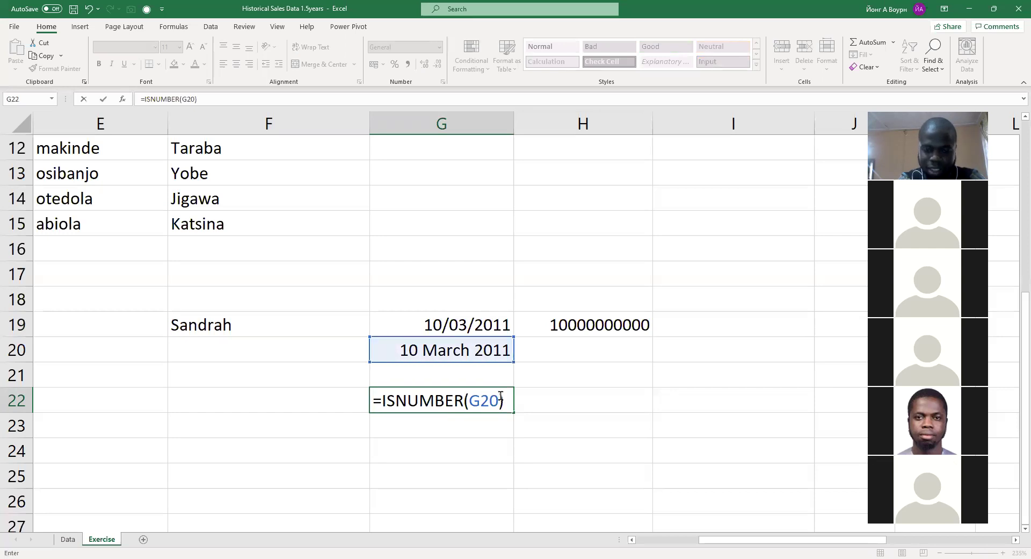
pyautogui.press('Return')
# - Enter the formula =ISNUMBER(G19) in cell G23 to test whether the short-format date is a number
pyautogui.write('=')
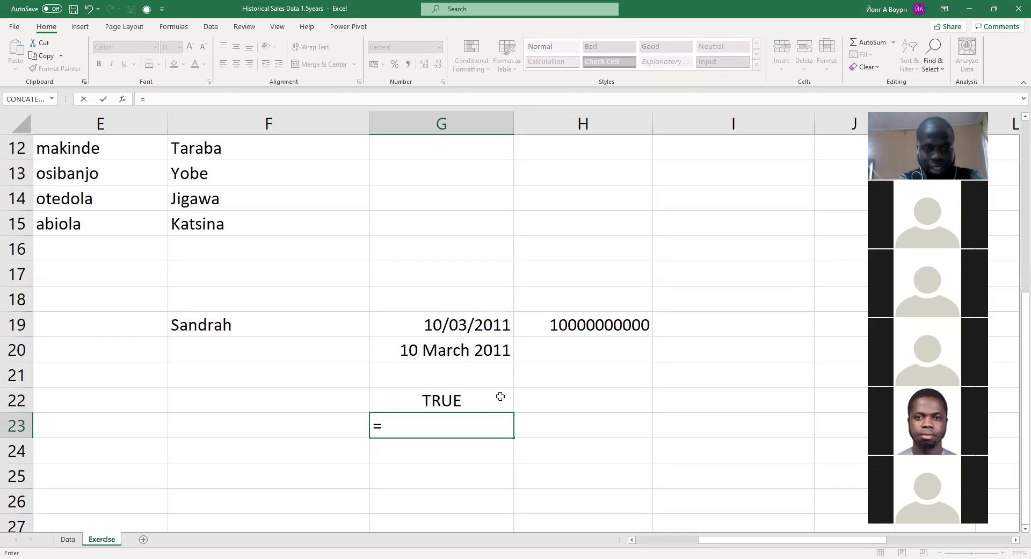
pyautogui.write('ISNUMBER(')
pyautogui.press('Up')
pyautogui.press('Up')
pyautogui.press('Up')
pyautogui.press('Up')
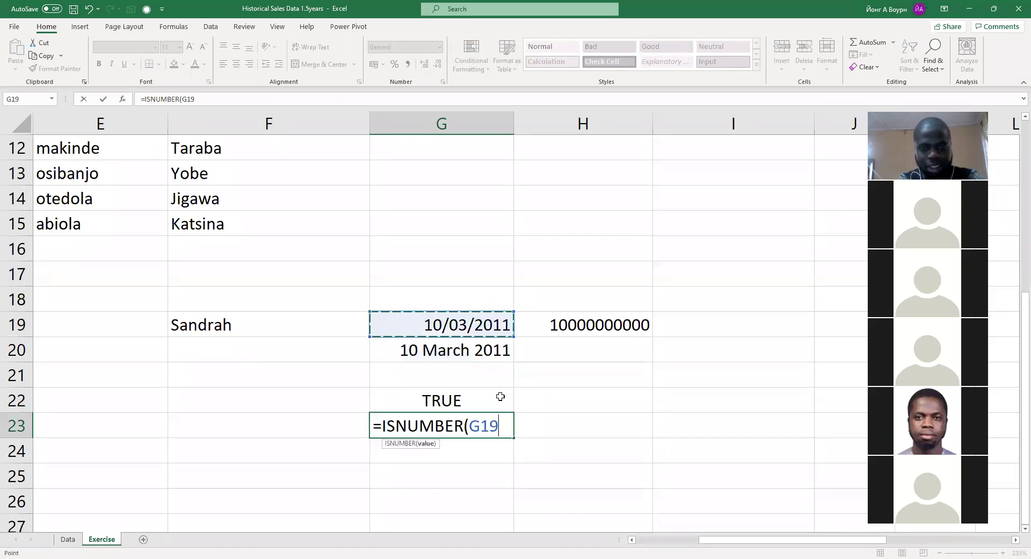
pyautogui.hotkey('ctrl', 'Return')
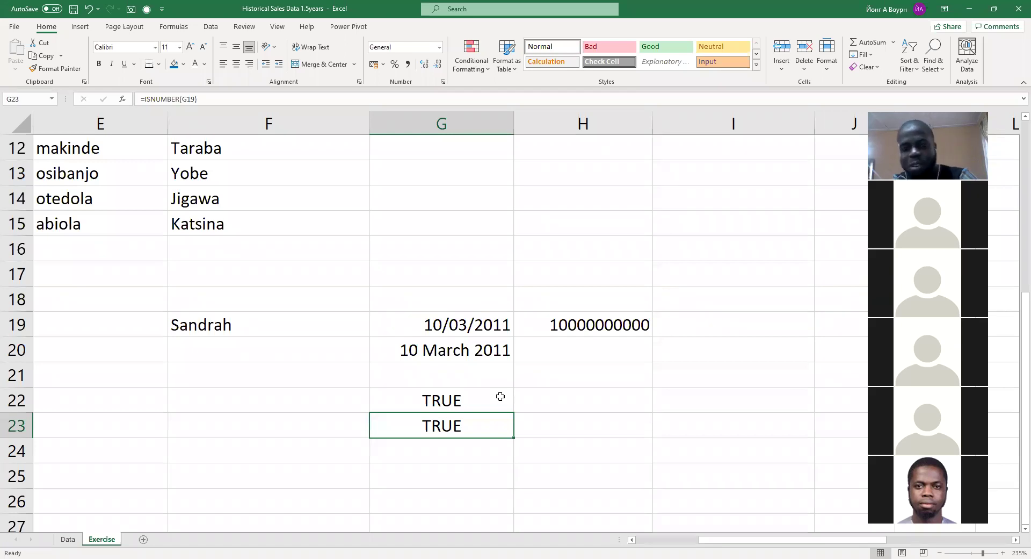
# - Check the team points table in the Book1 workbook, and return to the Exercise sheet of the historical sales workbook
pyautogui.hotkey('alt', 'Tab')
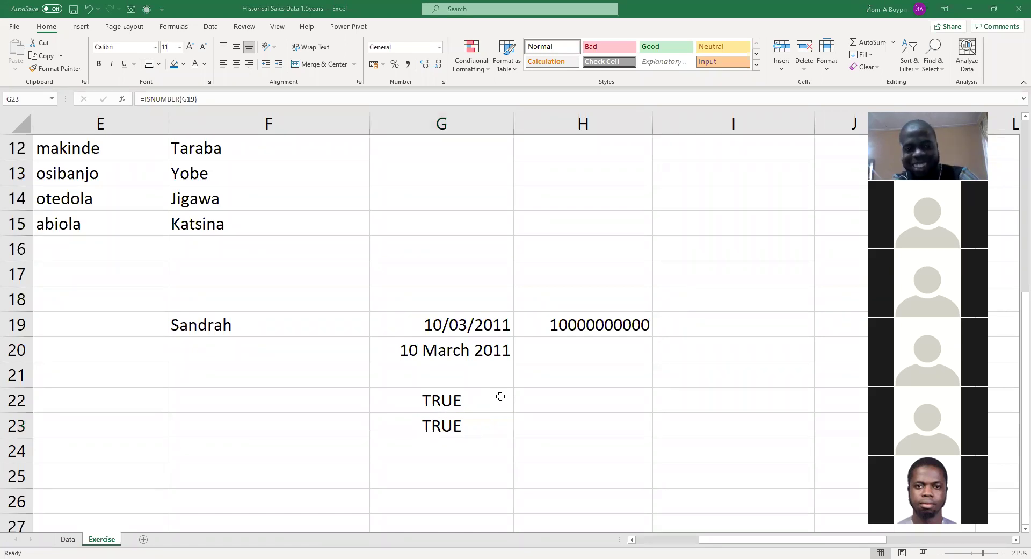
pyautogui.hotkey('alt', 'Tab')
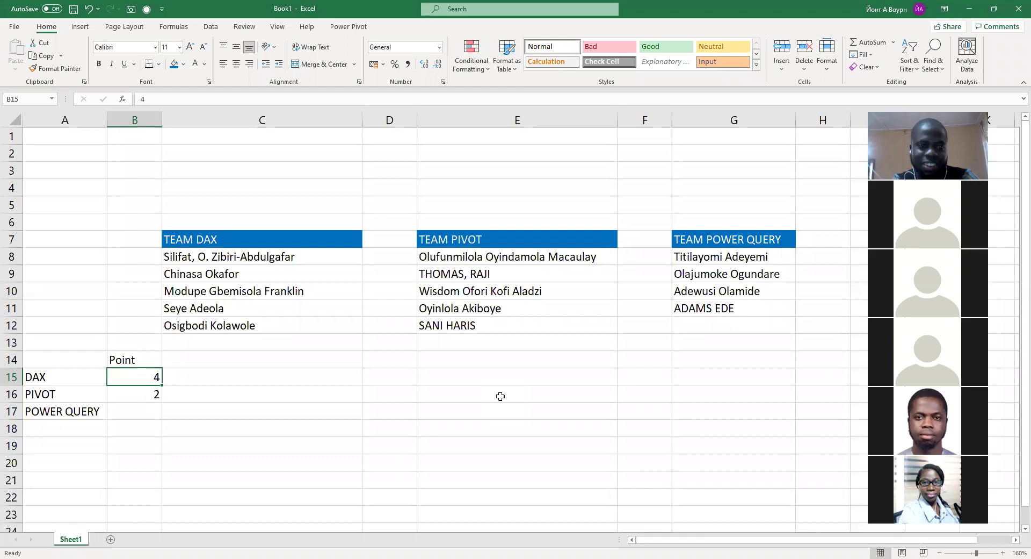
pyautogui.hotkey('alt', 'Tab')
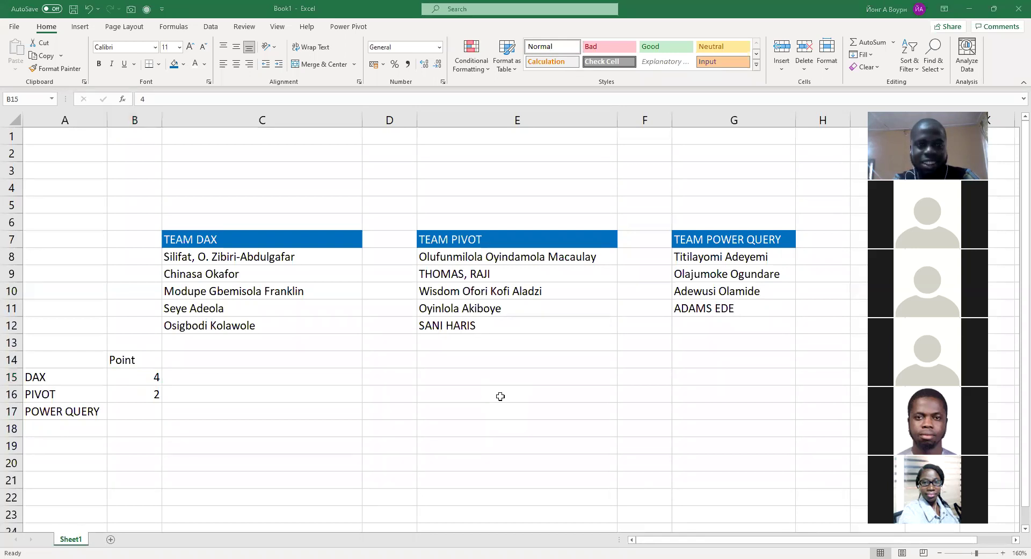
pyautogui.hotkey('alt', 'Tab')
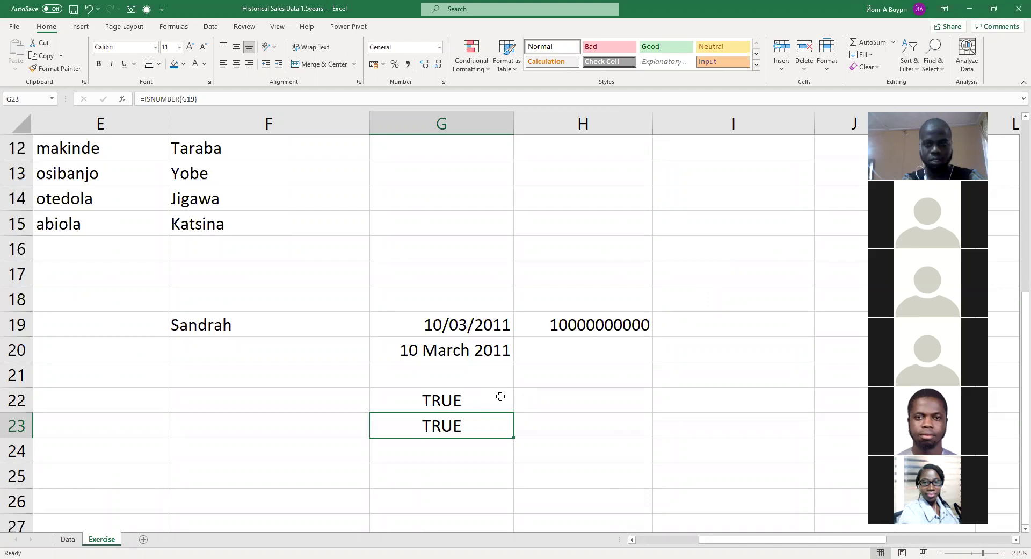
pyautogui.hotkey('alt', 'Tab')
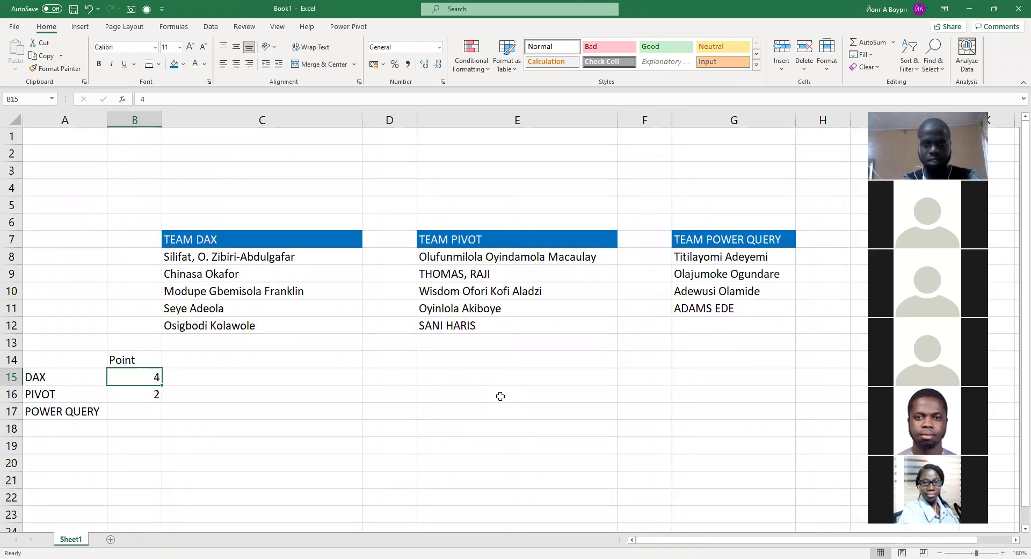
pyautogui.hotkey('alt', 'Tab')
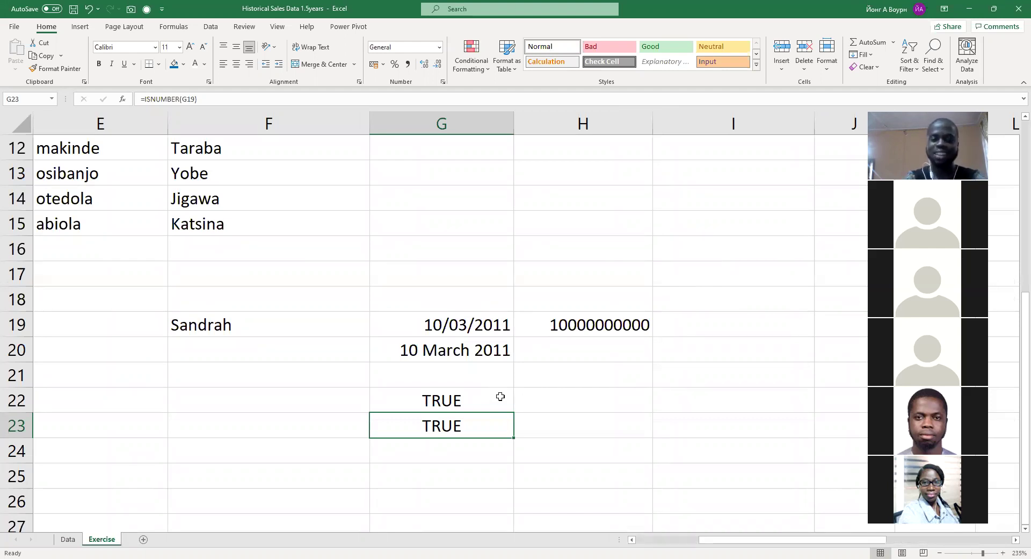
pyautogui.click(518, 395)
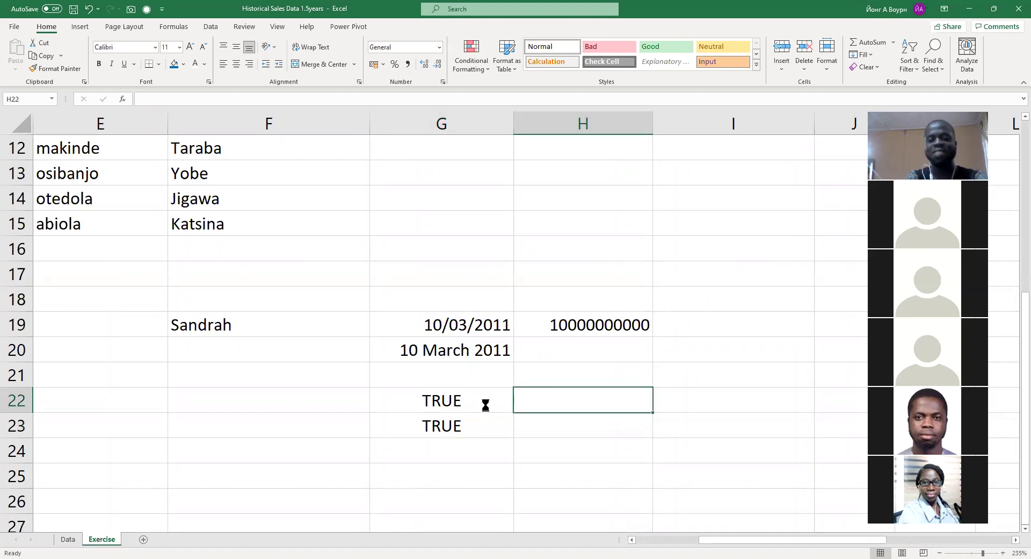
# - Apply the Number, Time, Date, Currency, Percentage and Scientific formats in turn to the date in cell G19
pyautogui.scroll(1, 479, 409)
pyautogui.scroll(-2, 479, 410)
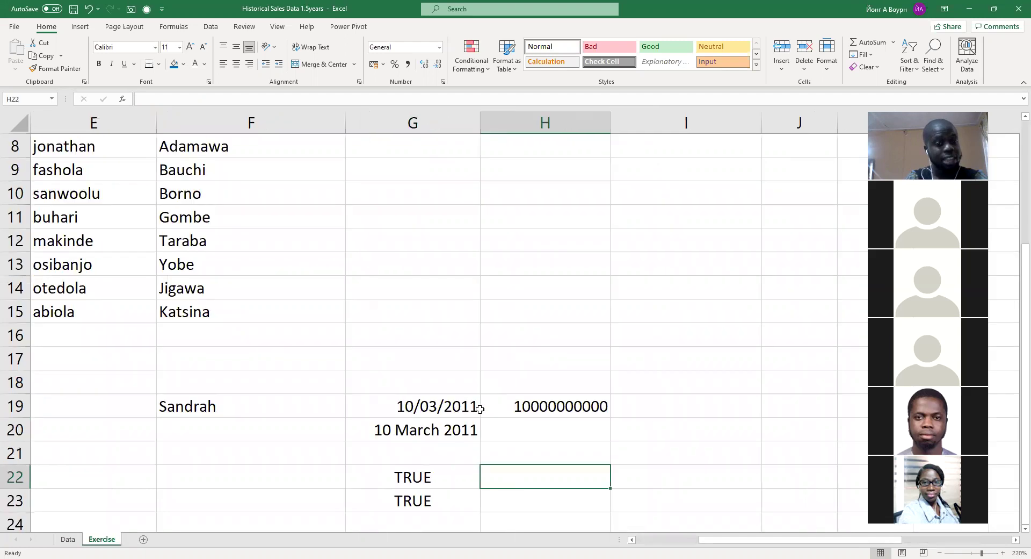
pyautogui.scroll(-2, 467, 417)
pyautogui.scroll(-1, 467, 418)
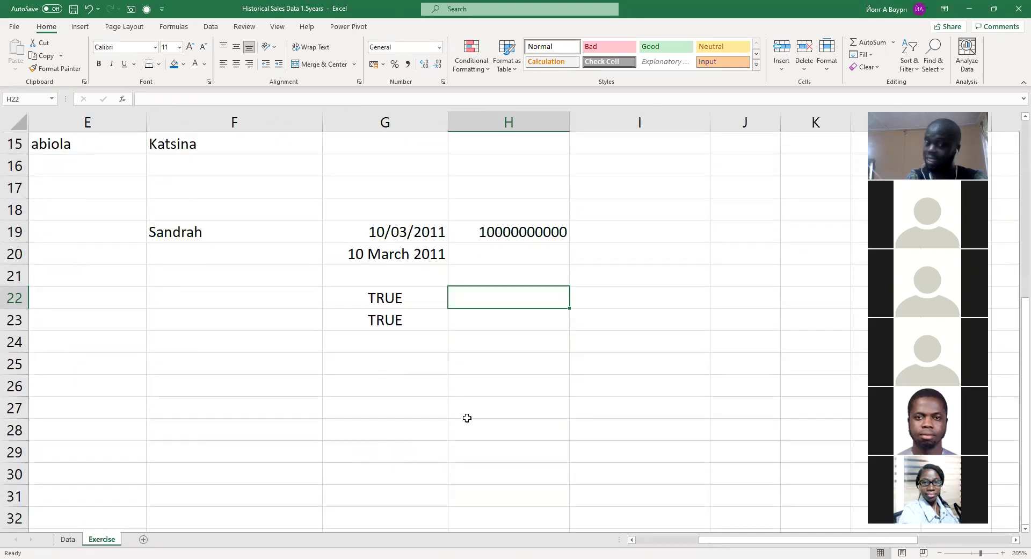
pyautogui.click(421, 235)
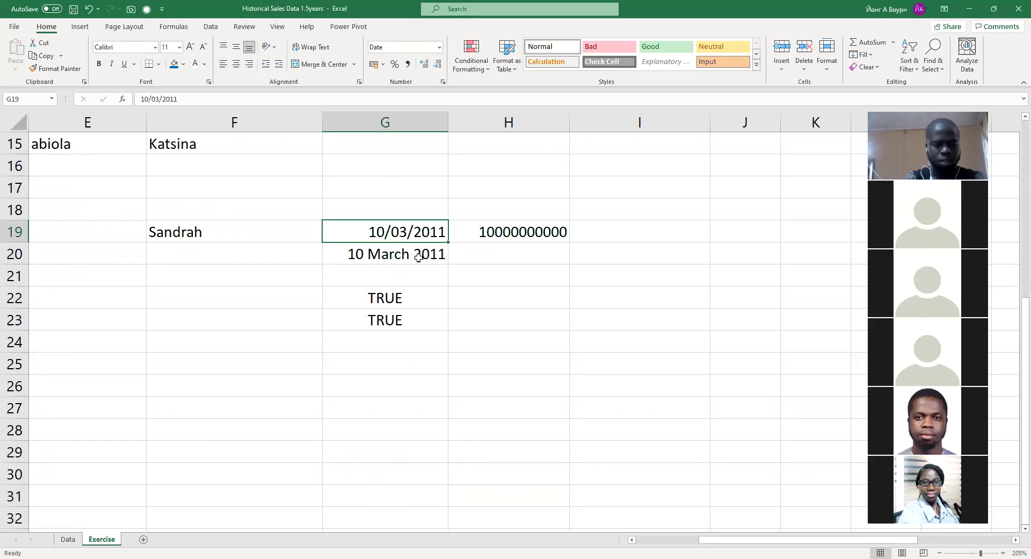
pyautogui.hotkey('ctrl', 'shift', '1')
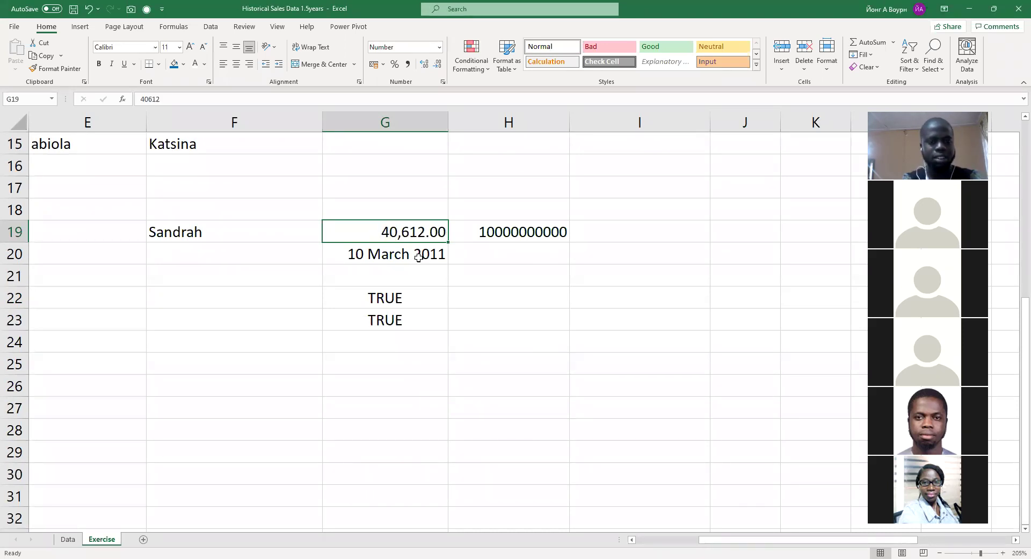
pyautogui.hotkey('ctrl', 'shift', '2')
pyautogui.hotkey('ctrl', 'shift', '3')
pyautogui.hotkey('ctrl', 'shift', '4')
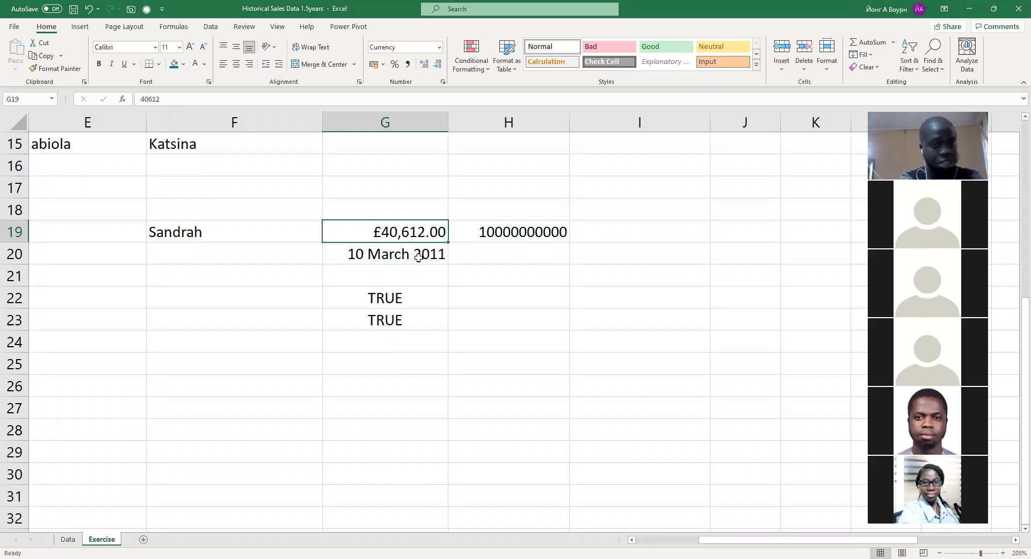
pyautogui.hotkey('ctrl', 'shift', '5')
pyautogui.hotkey('ctrl', 'shift', '6')
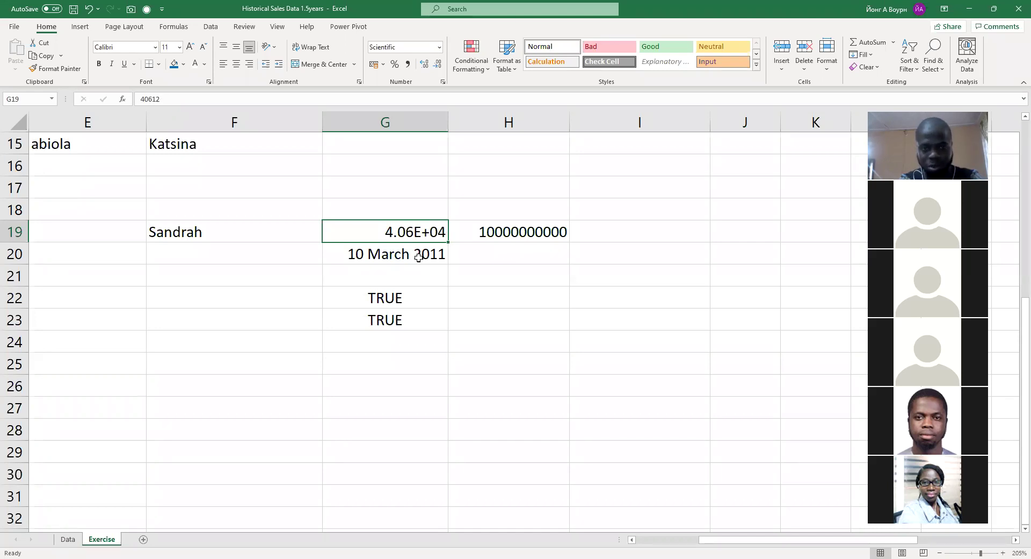
# - Cycle cell G19 back through Percentage, Currency, Date, Time and Number, ending on the day-month-year date format
pyautogui.hotkey('ctrl', 'shift', '5')
pyautogui.hotkey('ctrl', 'shift', '4')
pyautogui.hotkey('ctrl', 'shift', '3')
pyautogui.hotkey('ctrl', 'shift', '2')
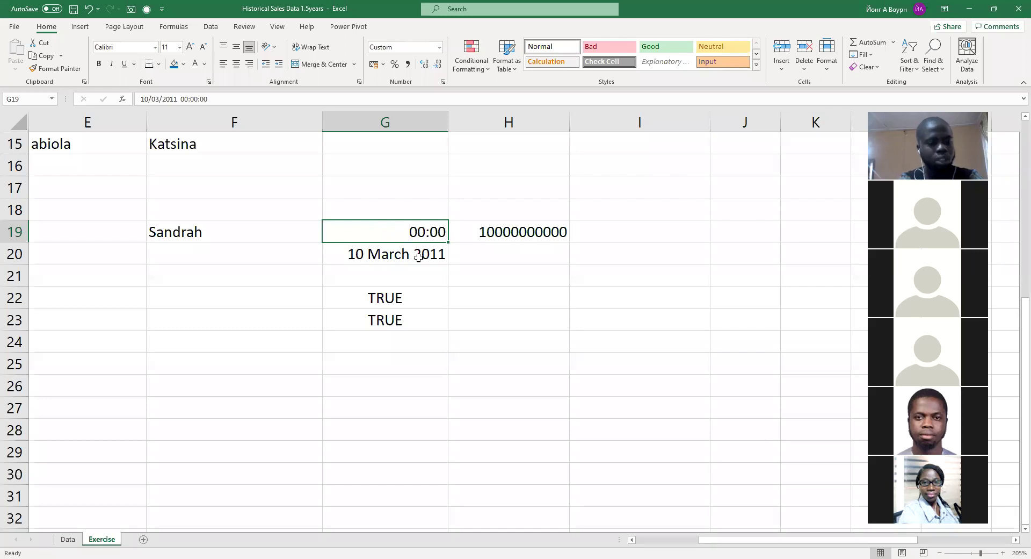
pyautogui.hotkey('ctrl', 'shift', '1')
pyautogui.hotkey('ctrl', 'shift', '2')
pyautogui.hotkey('ctrl', 'shift', '3')
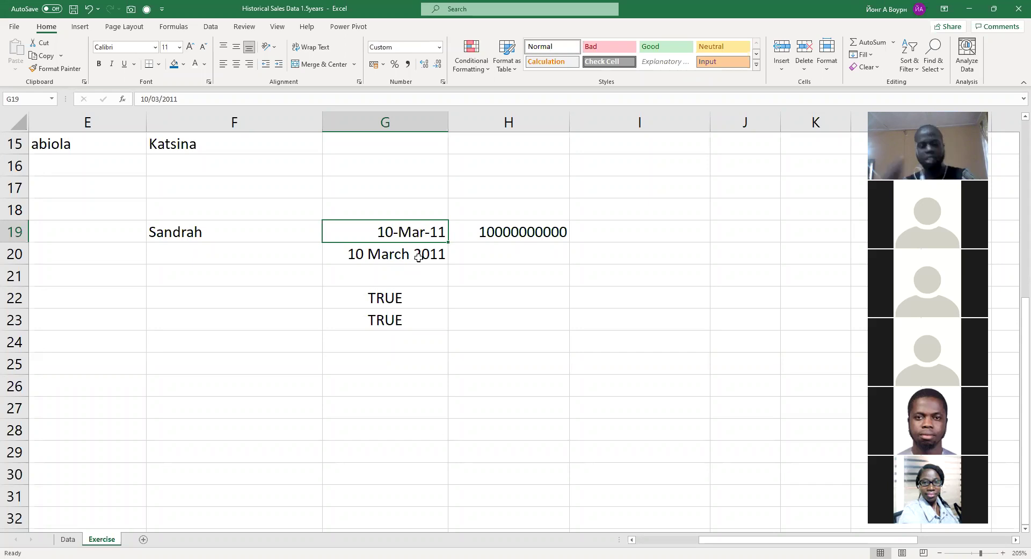
# - Reformat cell G19 as Number, Date, Time and Currency in turn, finishing with Percentage
pyautogui.hotkey('ctrl', 'shift', '1')
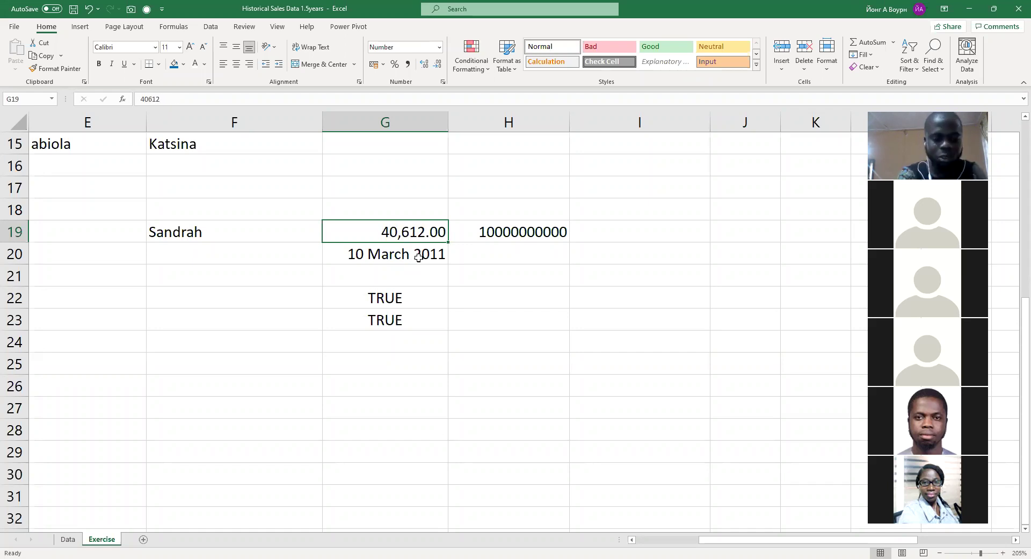
pyautogui.hotkey('ctrl', 'shift', '3')
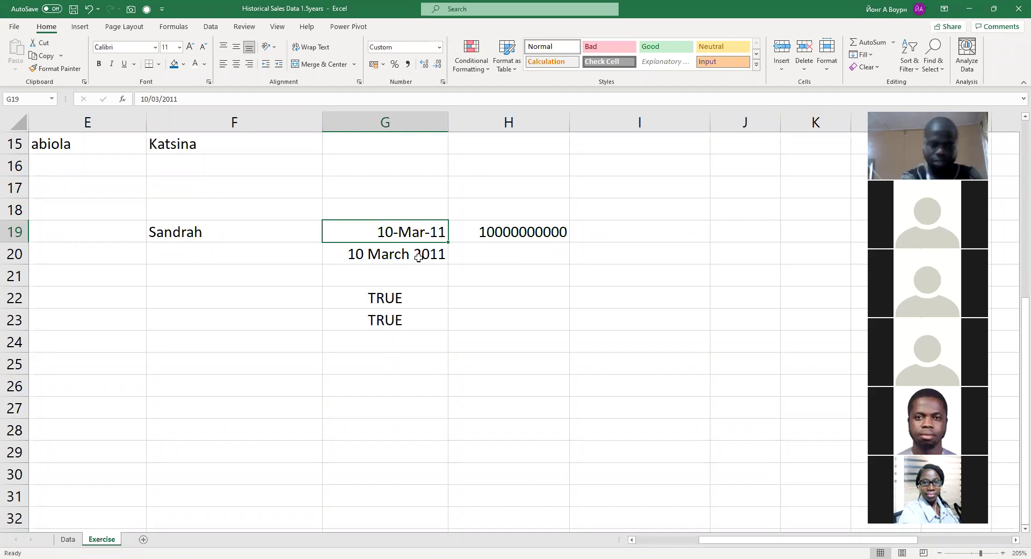
pyautogui.hotkey('ctrl', 'shift', '2')
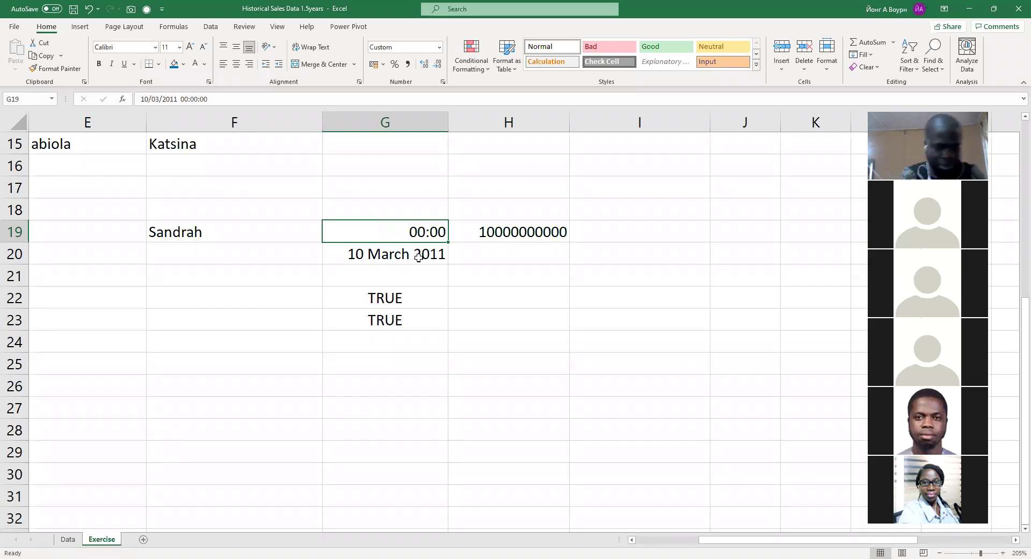
pyautogui.hotkey('ctrl', 'shift', '4')
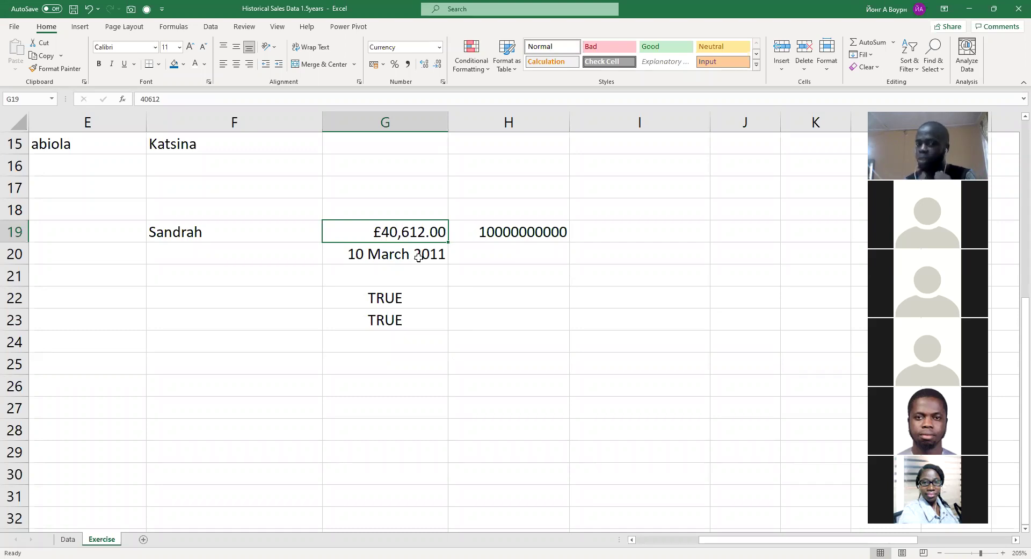
pyautogui.hotkey('ctrl', 'shift', '5')
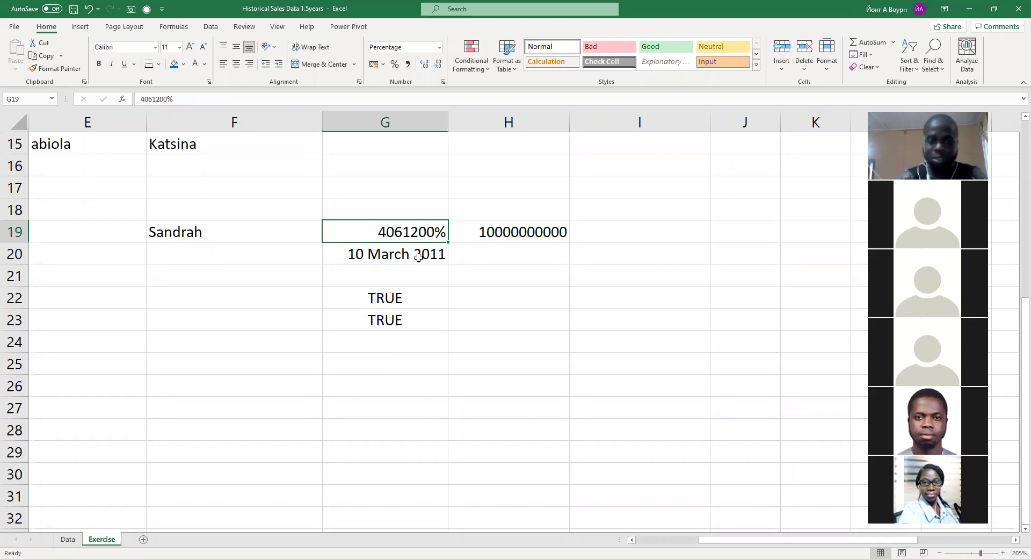
# - Enter 0.20 in cell G18 and format it as a percentage, briefly switching it to Number for comparison
pyautogui.press('Up')
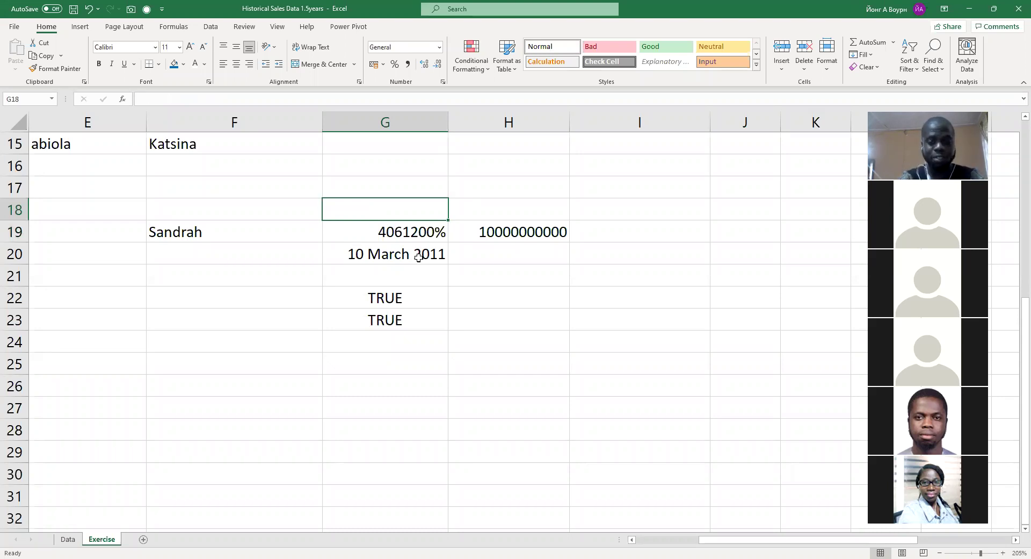
pyautogui.write('0.20')
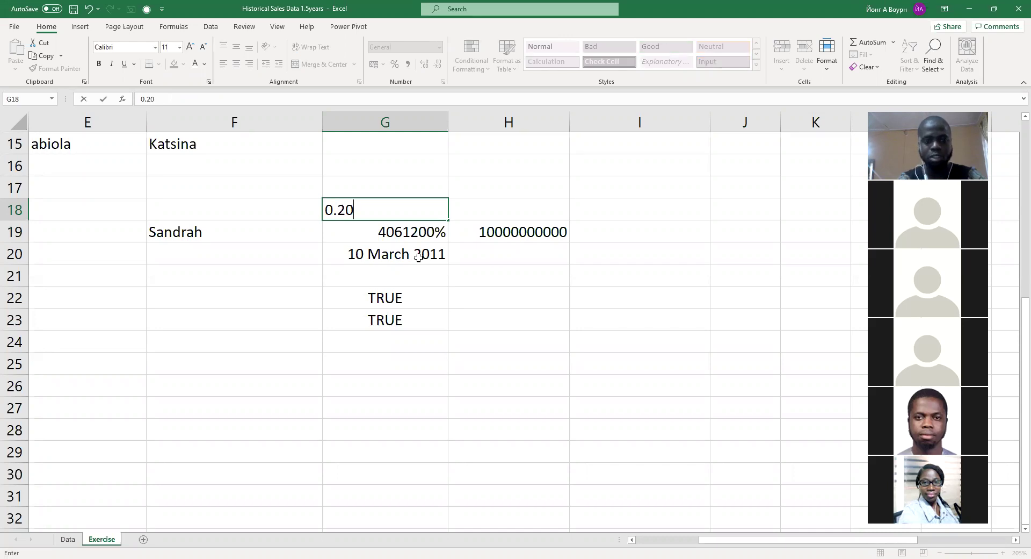
pyautogui.press('Left')
pyautogui.press('Right')
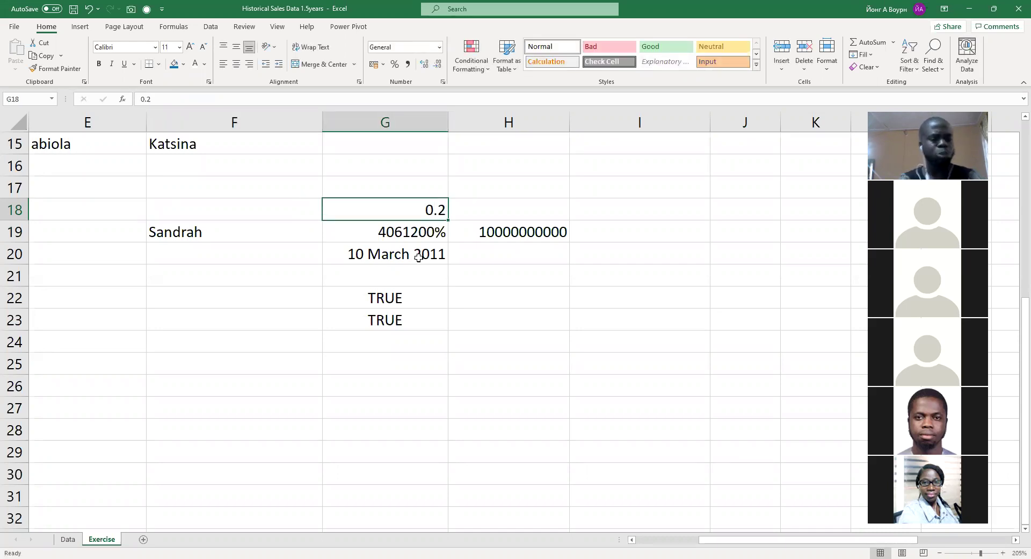
pyautogui.hotkey('ctrl', 'shift', '5')
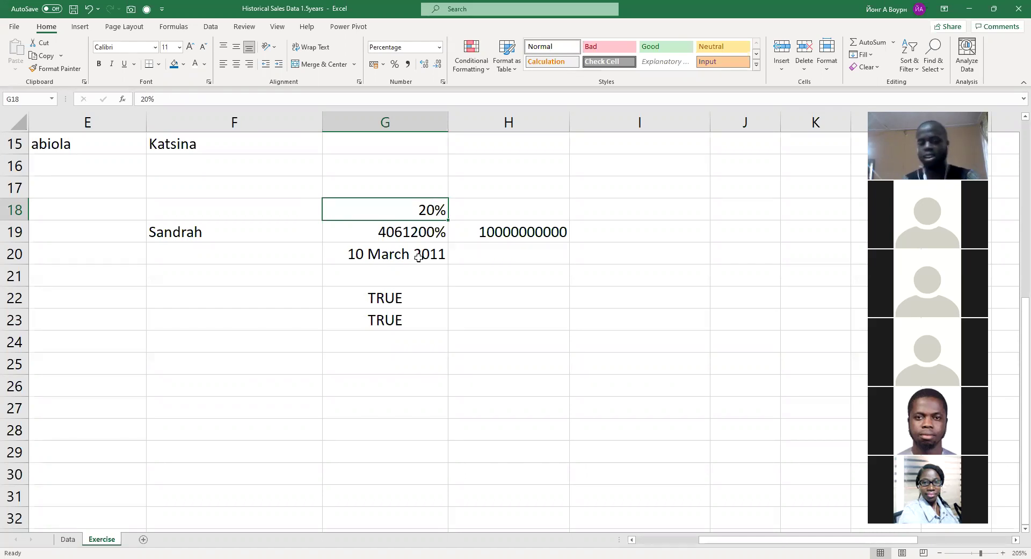
pyautogui.hotkey('ctrl', 'shift', '1')
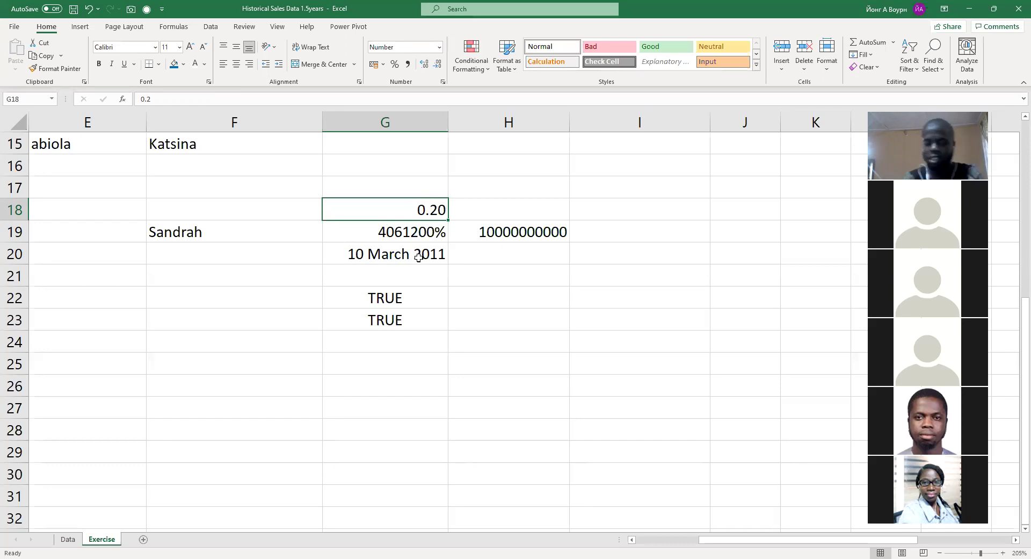
pyautogui.hotkey('ctrl', 'shift', '5')
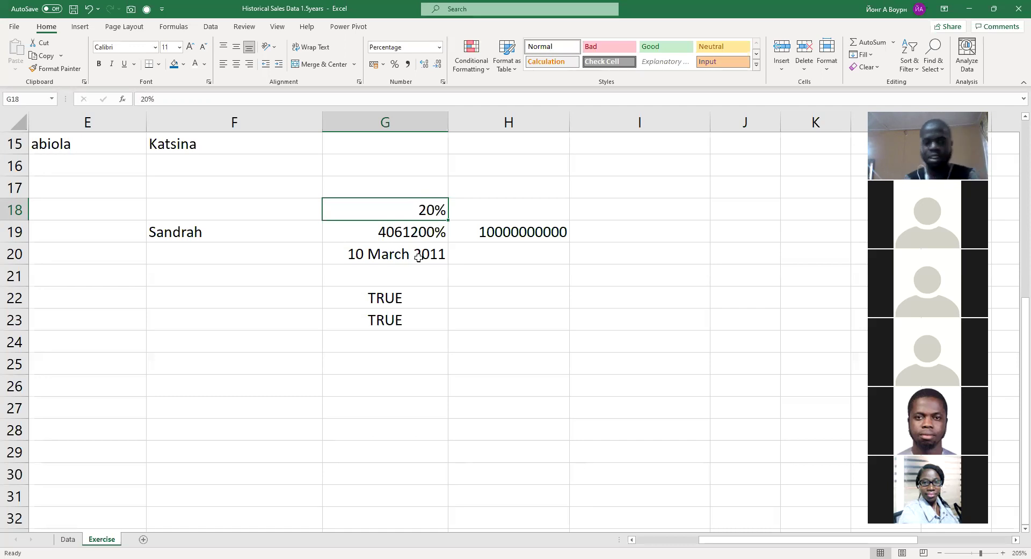
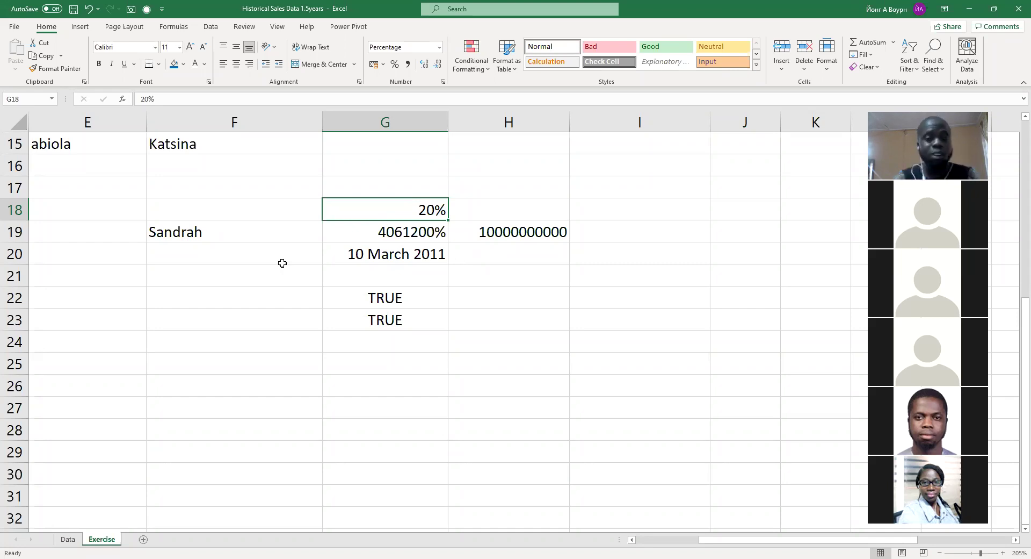
# - Switch cell G19 to the date format and back to the Number format with two decimals and thousands separator
pyautogui.scroll(2, 355, 259)
pyautogui.keyDown('ctrl'); pyautogui.scroll(2, 362, 260); pyautogui.keyUp('ctrl')
pyautogui.keyDown('ctrl'); pyautogui.scroll(1, 457, 362); pyautogui.keyUp('ctrl')
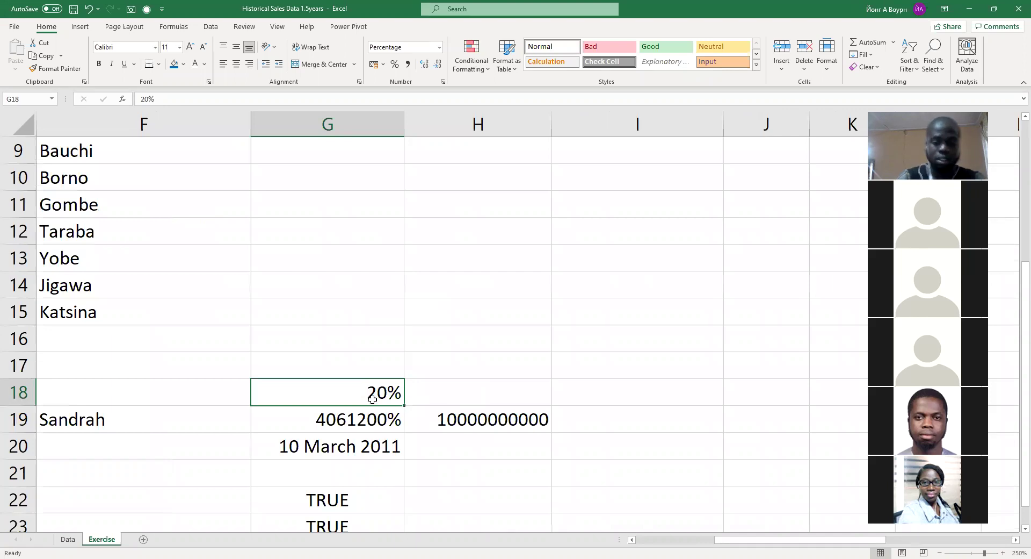
pyautogui.press('Down')
pyautogui.press('Down')
pyautogui.press('Down')
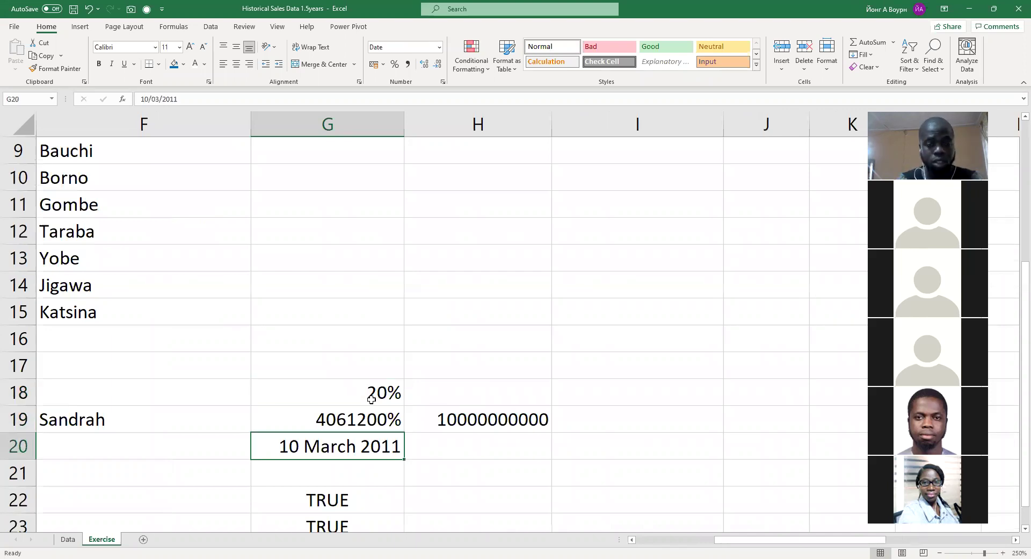
pyautogui.press('Up')
pyautogui.press('Down')
pyautogui.press('Up')
pyautogui.scroll(-1, 371, 399)
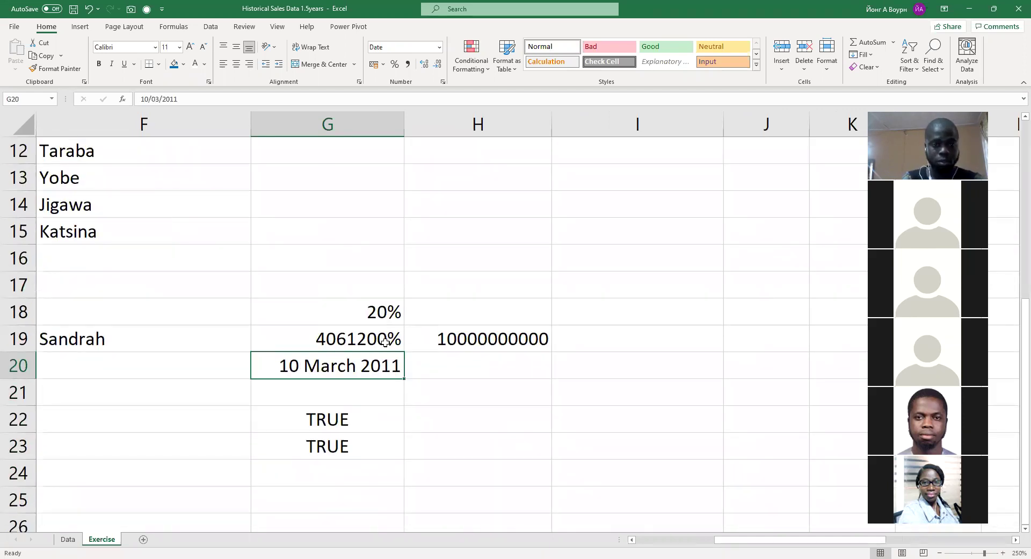
pyautogui.click(384, 342)
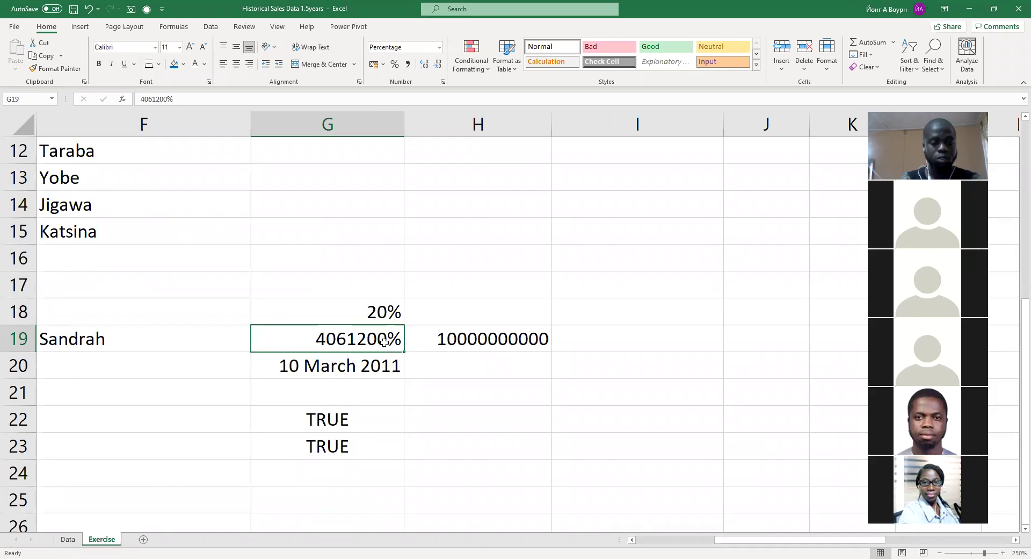
pyautogui.hotkey('ctrl', 'shift', '1')
pyautogui.hotkey('ctrl', 'shift', '3')
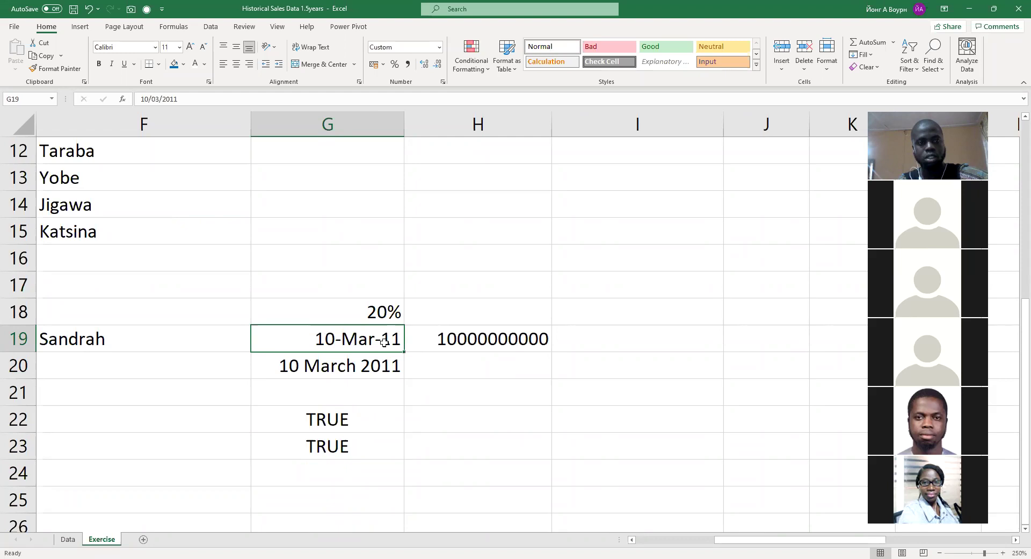
pyautogui.hotkey('ctrl', 'shift', '1')
# - Open the Format Cells settings for the number in cell G19
pyautogui.click(375, 364)
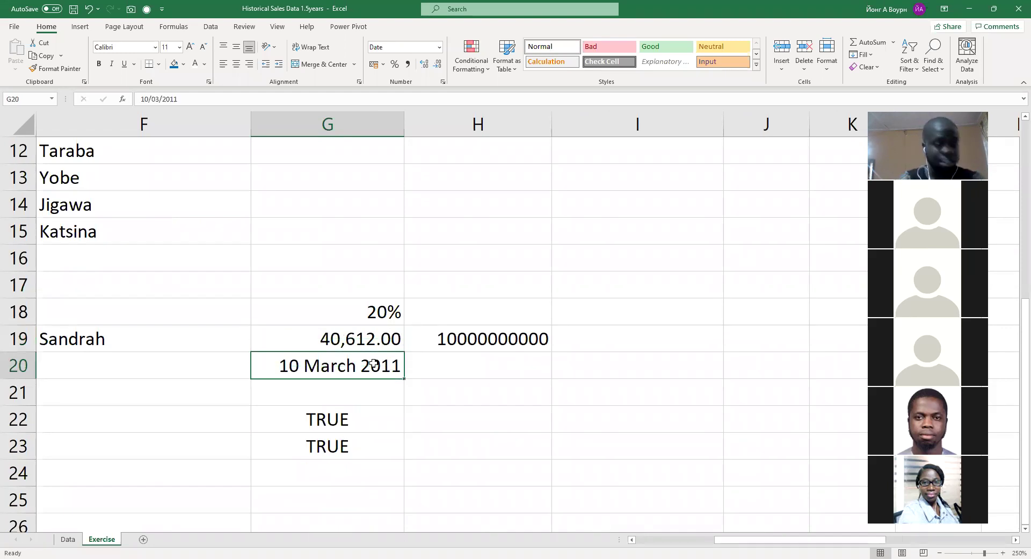
pyautogui.moveTo(389, 342)
pyautogui.mouseDown()
pyautogui.moveTo(388, 357)
pyautogui.moveTo(390, 341)
pyautogui.mouseUp()
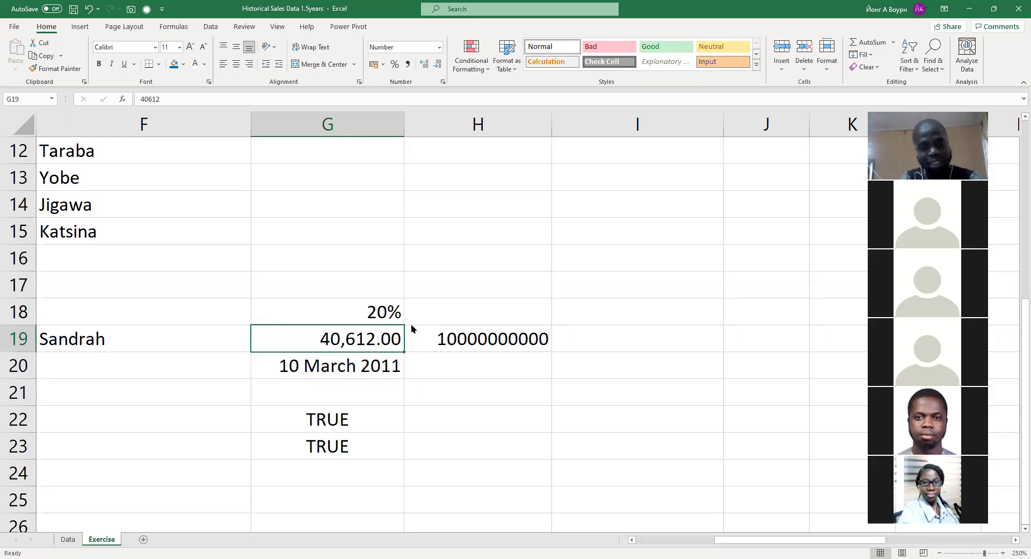
pyautogui.rightClick(394, 343)
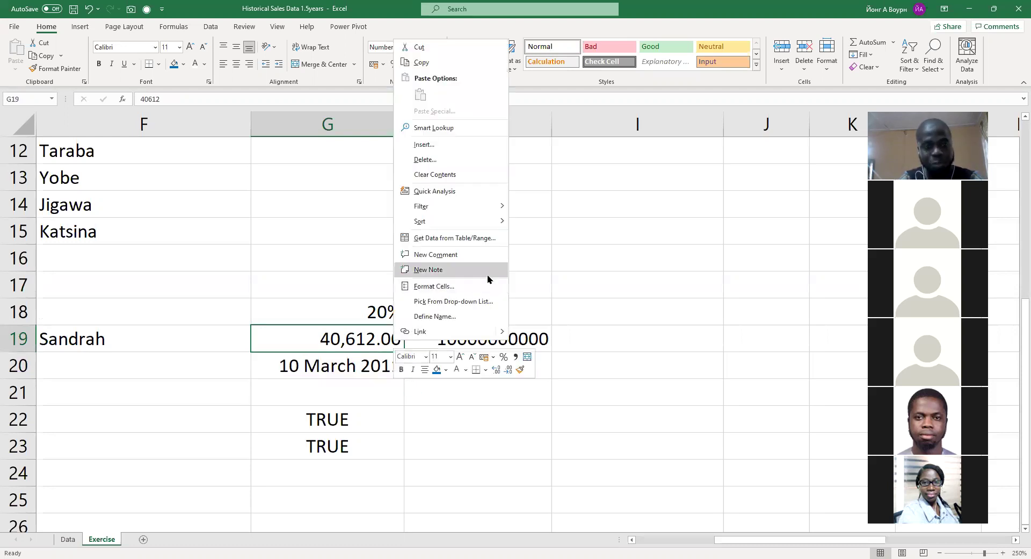
pyautogui.click(462, 286)
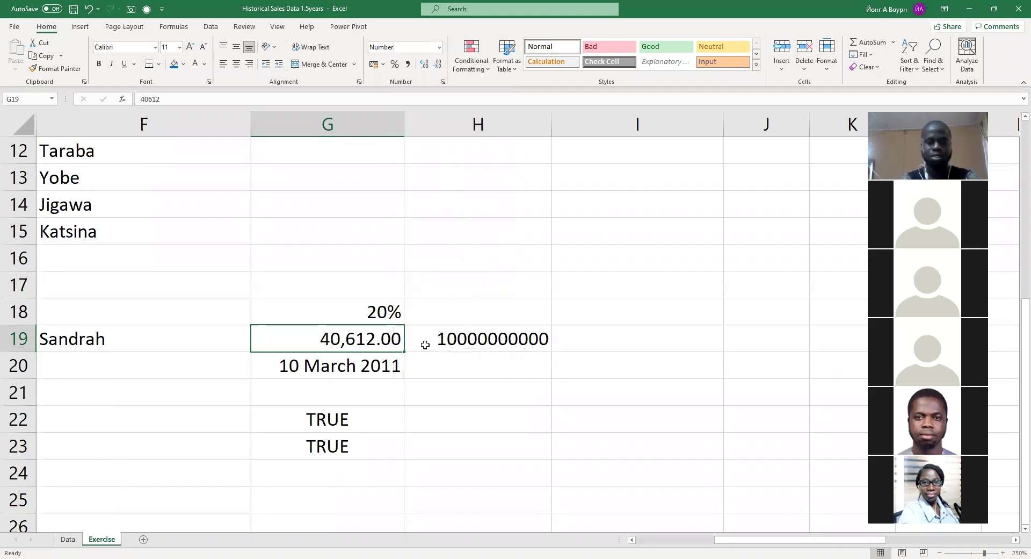
# - Check the percentage settings of cell G18 in Format Cells and close the dialog without changes
pyautogui.keyDown('ctrl'); pyautogui.scroll(2, 424, 343); pyautogui.keyUp('ctrl')
pyautogui.scroll(-1, 425, 342)
pyautogui.scroll(1, 425, 343)
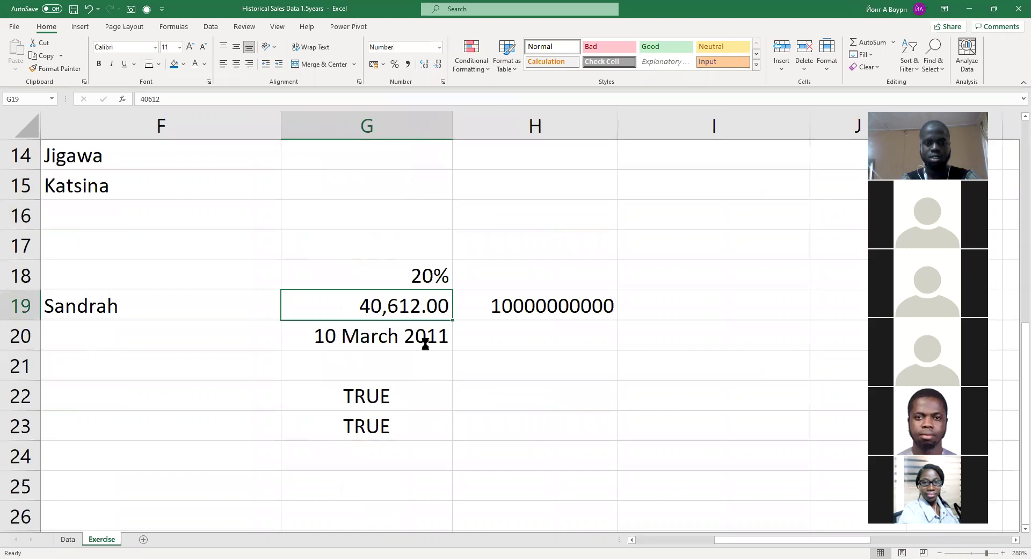
pyautogui.keyDown('ctrl'); pyautogui.scroll(1, 425, 343); pyautogui.keyUp('ctrl')
pyautogui.keyDown('ctrl'); pyautogui.scroll(-1, 425, 344); pyautogui.keyUp('ctrl')
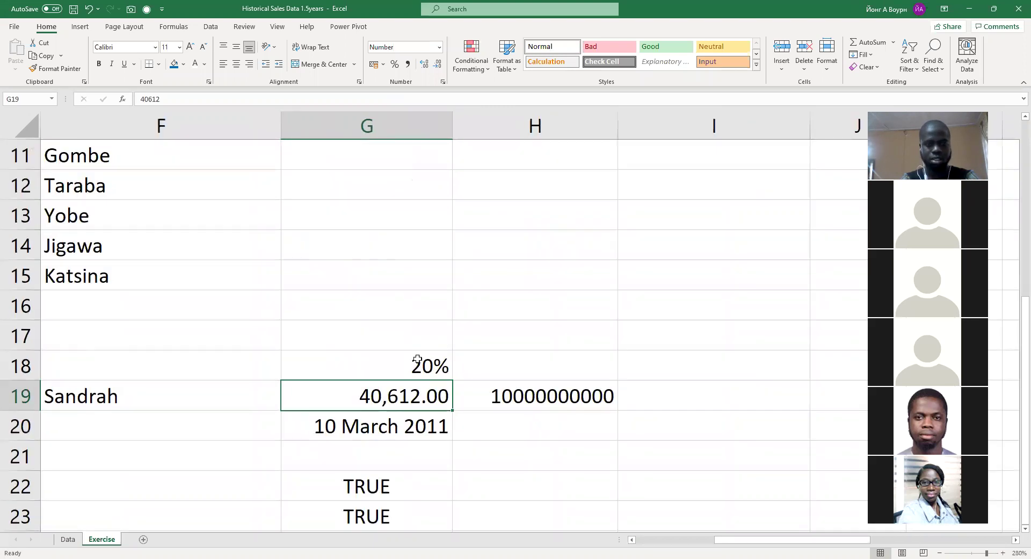
pyautogui.keyDown('ctrl'); pyautogui.scroll(1, 413, 365); pyautogui.keyUp('ctrl')
pyautogui.click(417, 380)
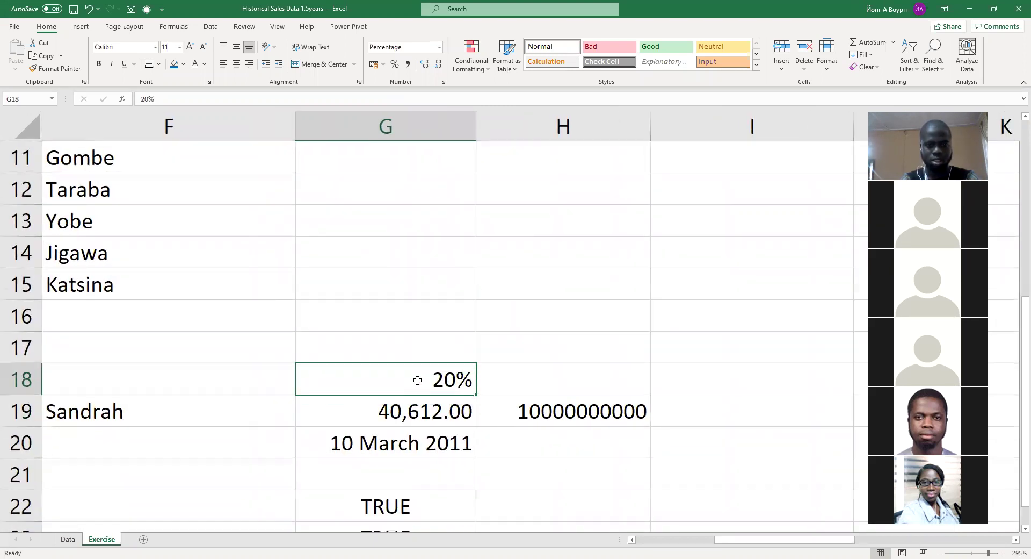
pyautogui.rightClick(420, 382)
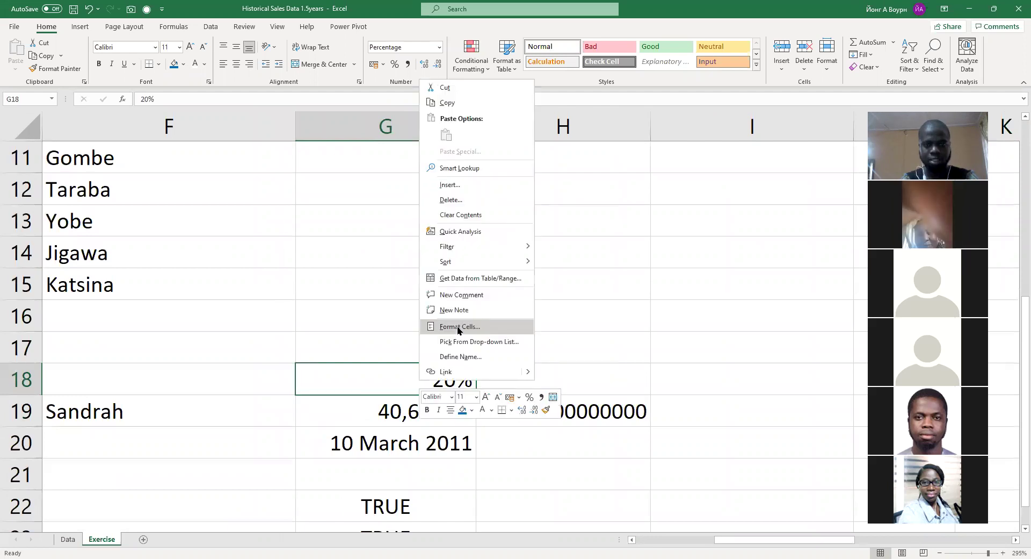
pyautogui.click(460, 326)
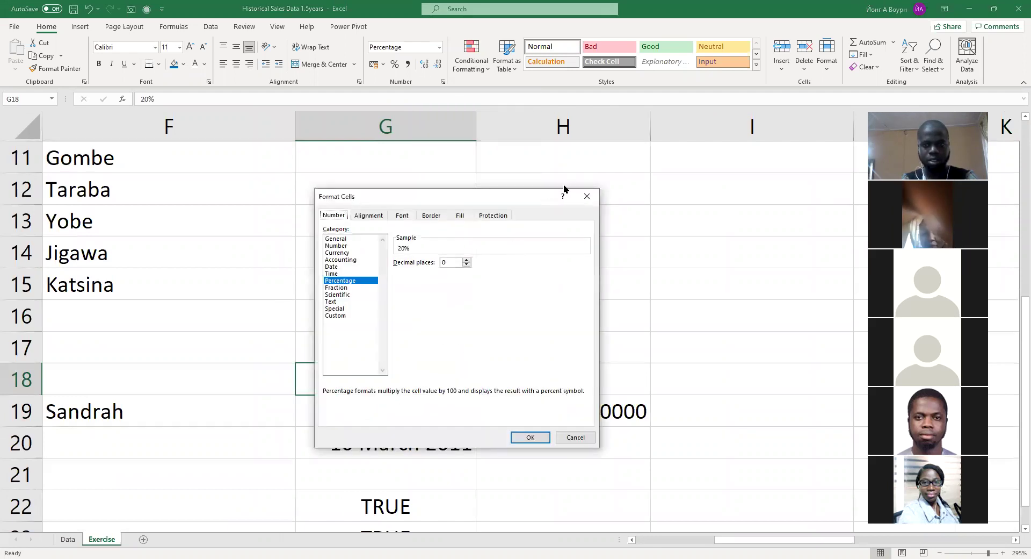
pyautogui.press('Escape')
# - Reopen Format Cells for cell G18, preview the Time category, and cancel without applying it
pyautogui.rightClick(440, 380)
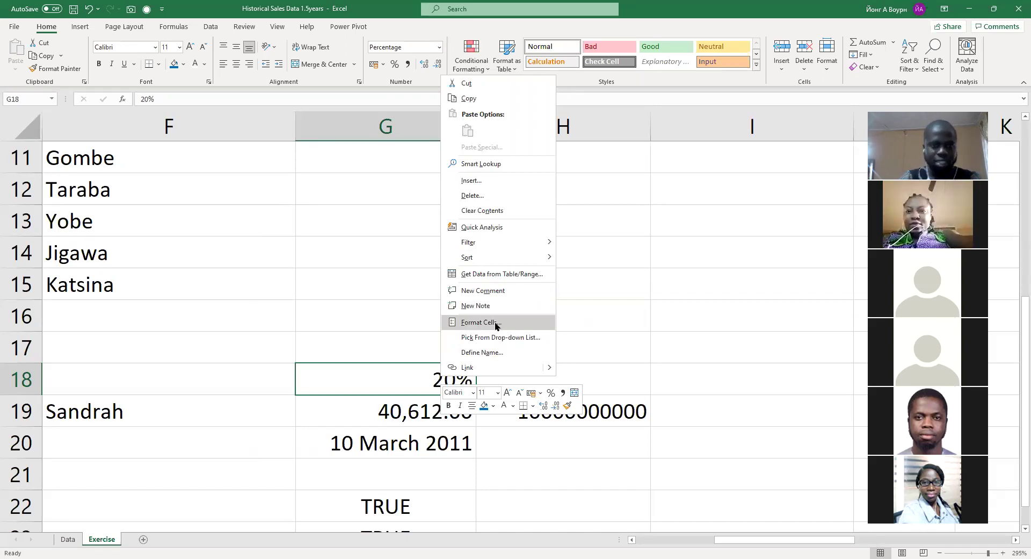
pyautogui.click(495, 325)
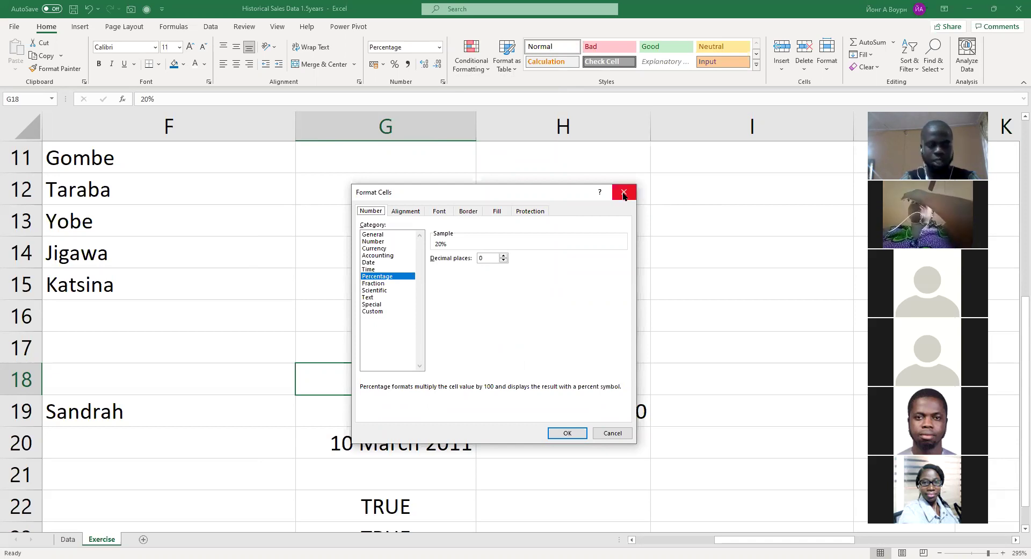
pyautogui.click(386, 269)
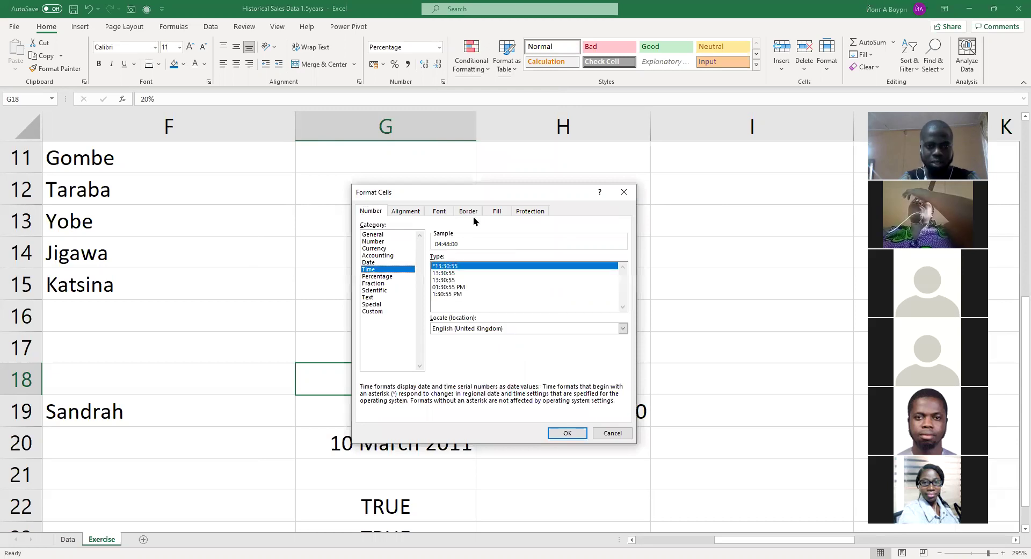
pyautogui.press('Escape')
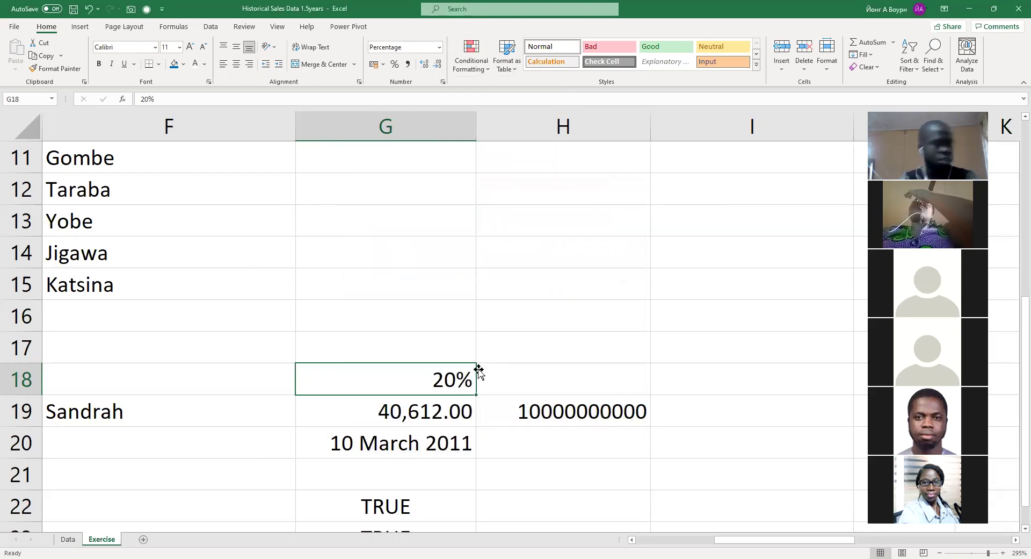
pyautogui.scroll(-1, 478, 371)
pyautogui.scroll(3, 479, 370)
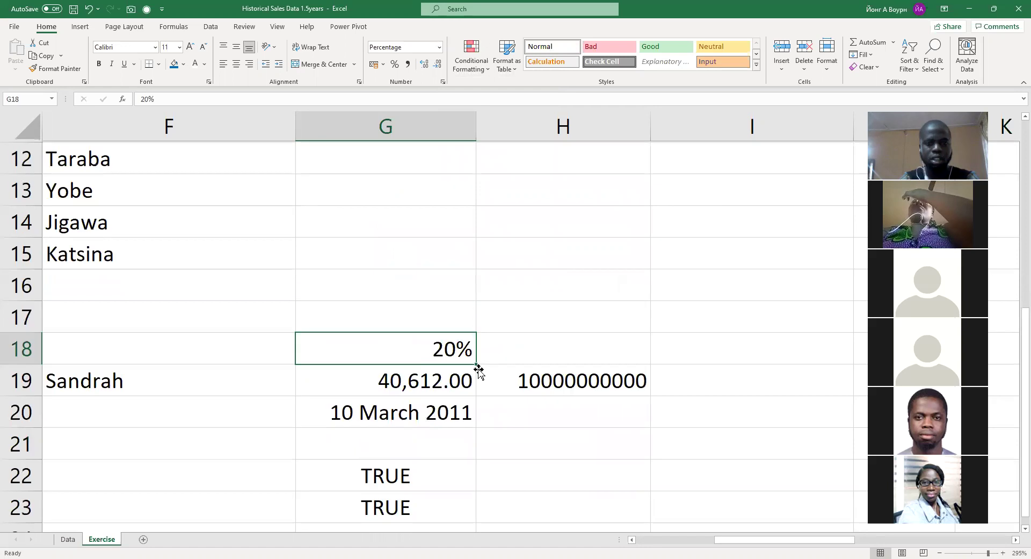
pyautogui.scroll(-1, 529, 381)
pyautogui.scroll(1, 529, 380)
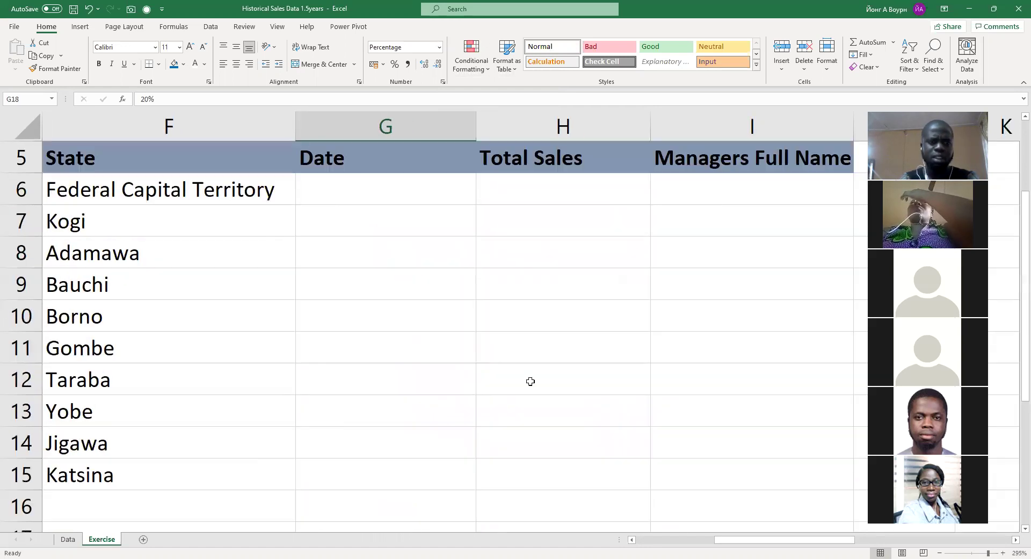
pyautogui.keyDown('ctrl'); pyautogui.scroll(-1, 529, 380); pyautogui.keyUp('ctrl')
pyautogui.keyDown('ctrl'); pyautogui.scroll(1, 598, 430); pyautogui.keyUp('ctrl')
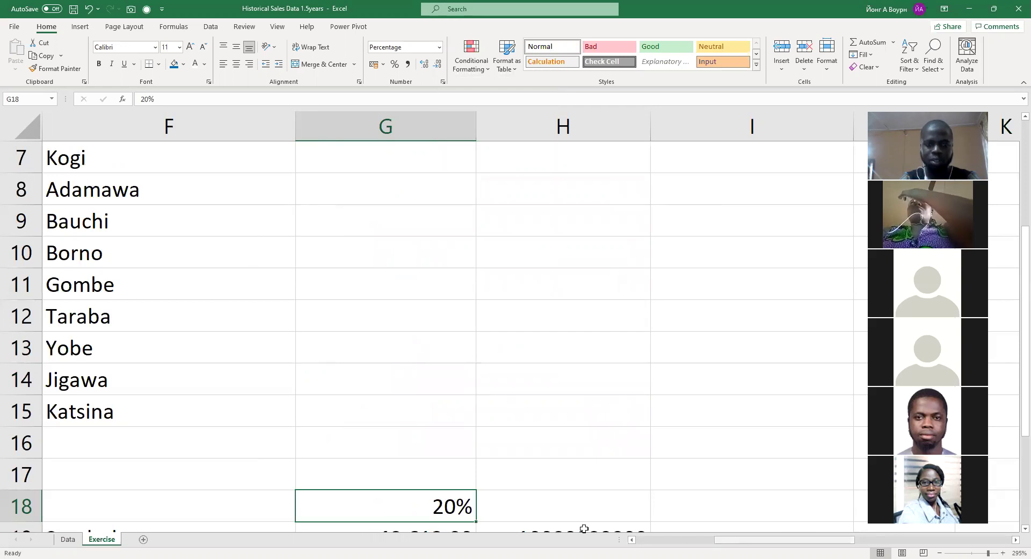
# - Clear the date from cell E3 above the Last Name column
pyautogui.keyDown('ctrl'); pyautogui.scroll(-2, 583, 529); pyautogui.keyUp('ctrl')
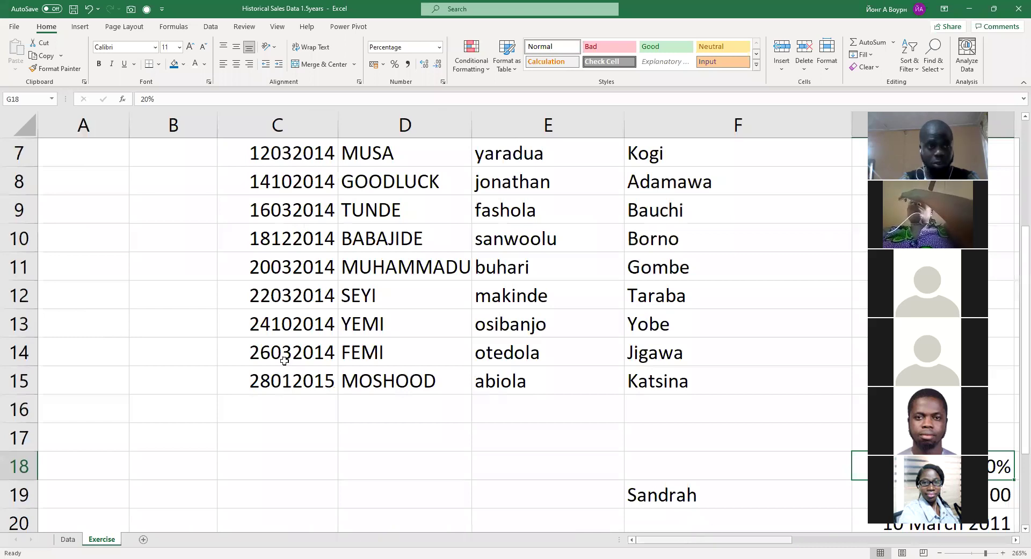
pyautogui.scroll(2, 212, 338)
pyautogui.hscroll(2, 212, 338)
pyautogui.click(142, 295)
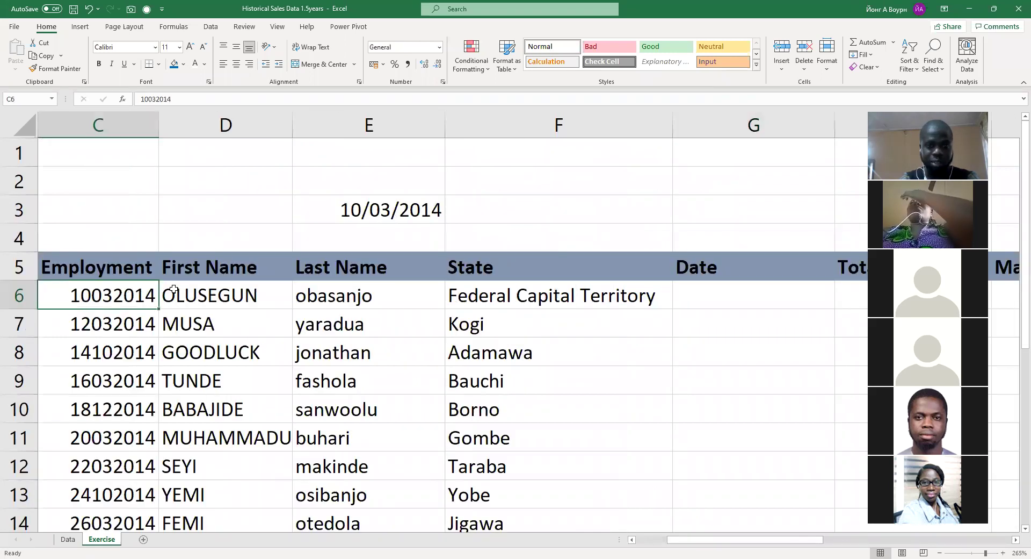
pyautogui.scroll(-2, 237, 280)
pyautogui.scroll(2, 239, 272)
pyautogui.click(369, 215)
pyautogui.press('Delete')
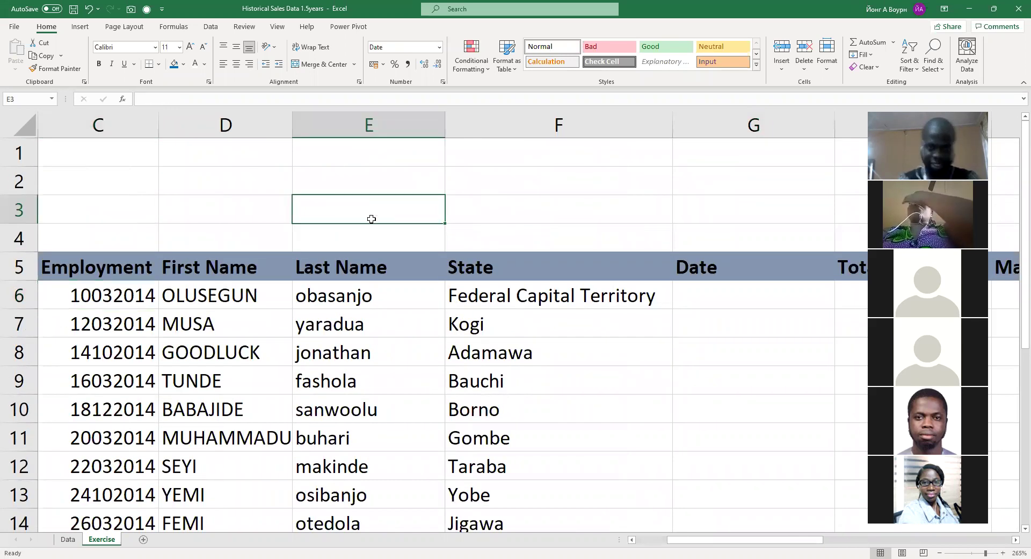
pyautogui.press('Down')
pyautogui.press('Down')
pyautogui.press('Down')
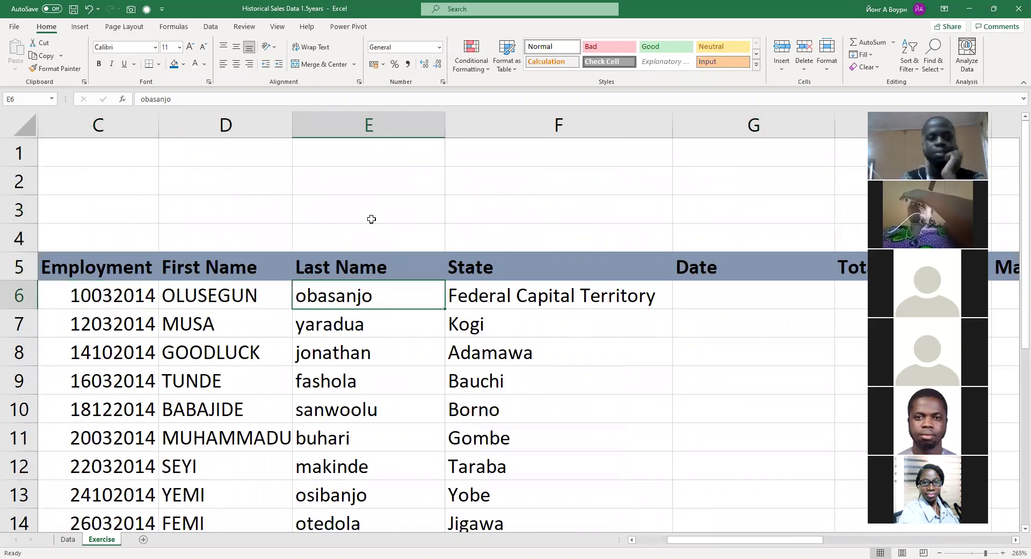
pyautogui.press('Right')
pyautogui.press('Right')
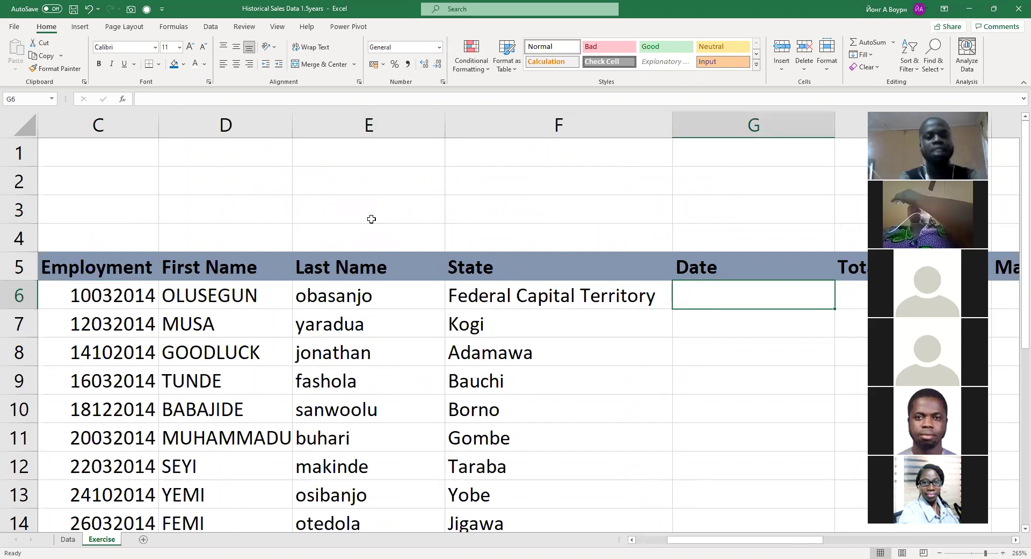
pyautogui.scroll(1, 373, 218)
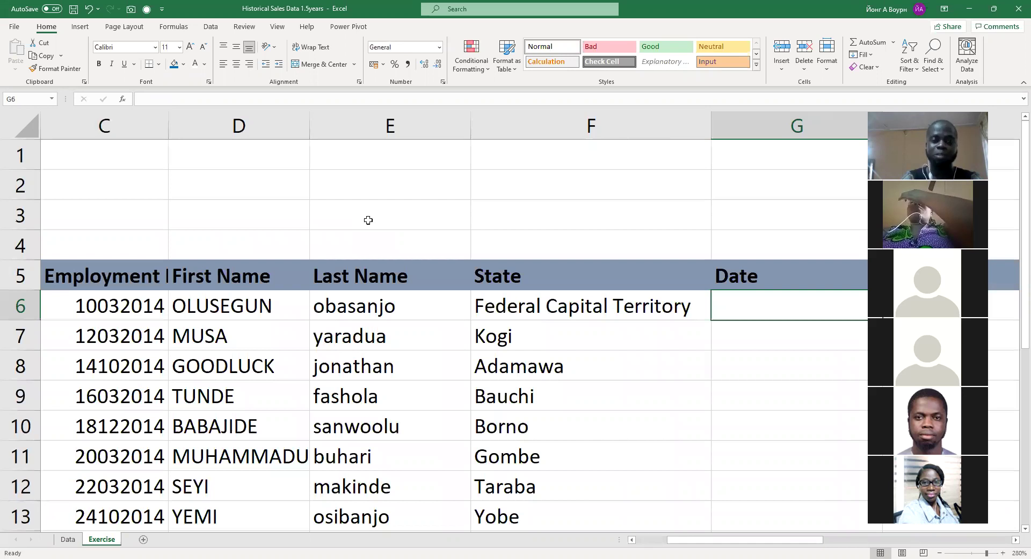
pyautogui.scroll(-2, 369, 220)
pyautogui.scroll(1, 364, 221)
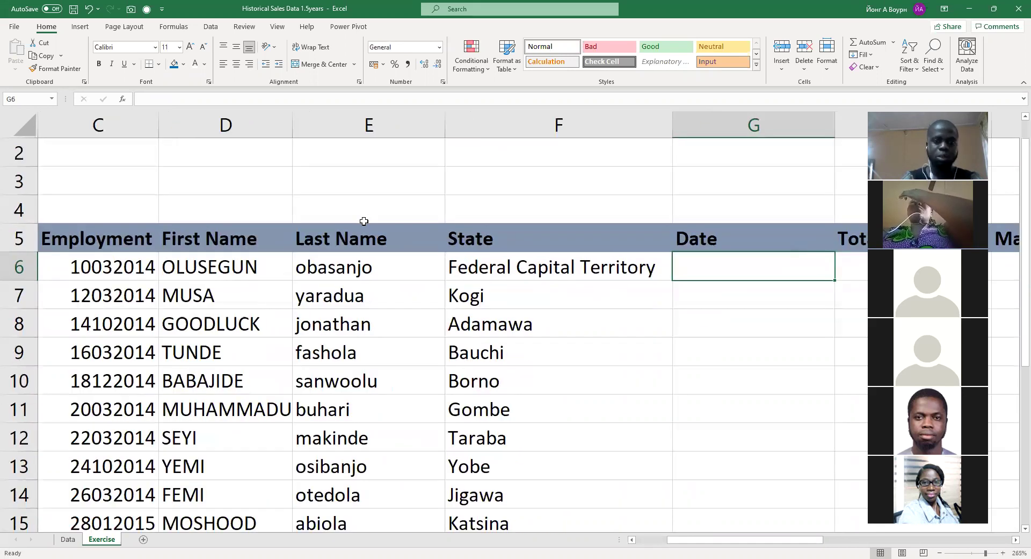
pyautogui.scroll(-1, 364, 221)
pyautogui.scroll(-1, 214, 265)
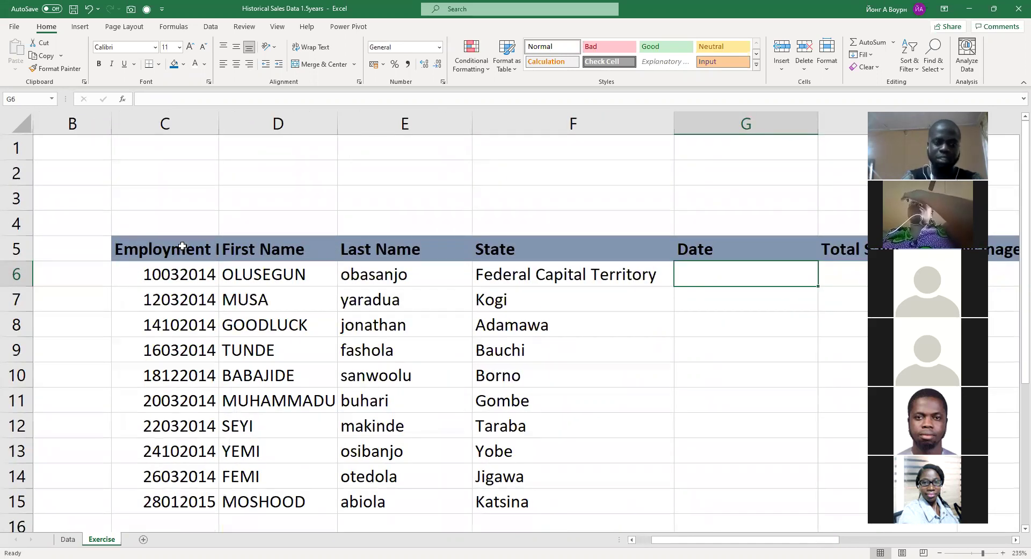
# - Review the exercise table's headers and highlight the entries under First Name, Last Name and State in turn
pyautogui.click(183, 246)
pyautogui.click(232, 248)
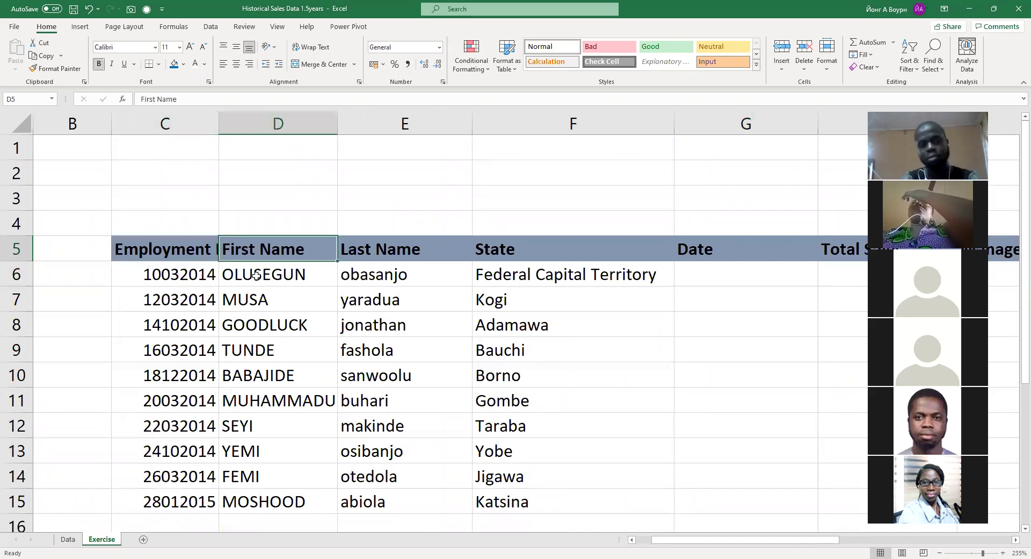
pyautogui.moveTo(256, 275); pyautogui.dragTo(272, 488)
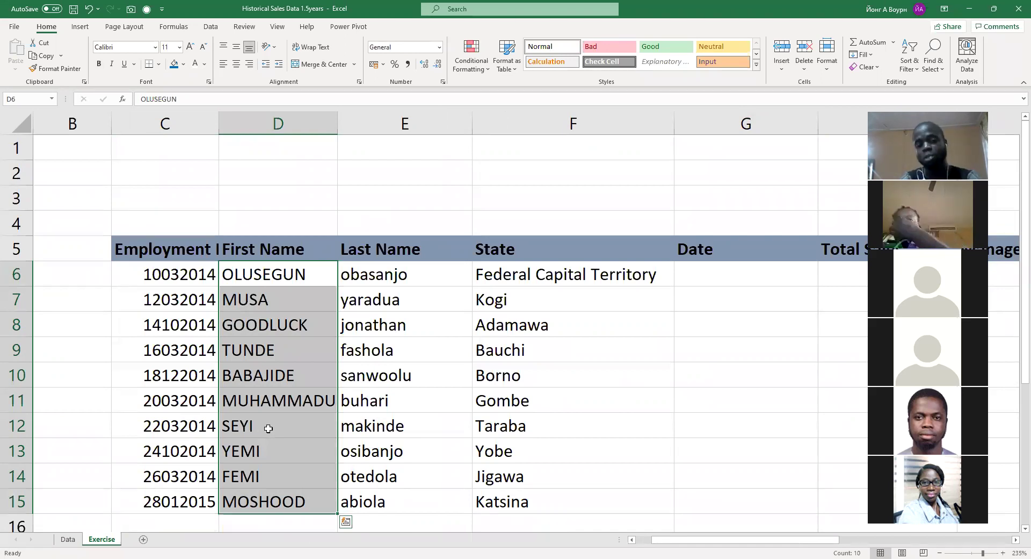
pyautogui.moveTo(360, 276); pyautogui.dragTo(373, 497)
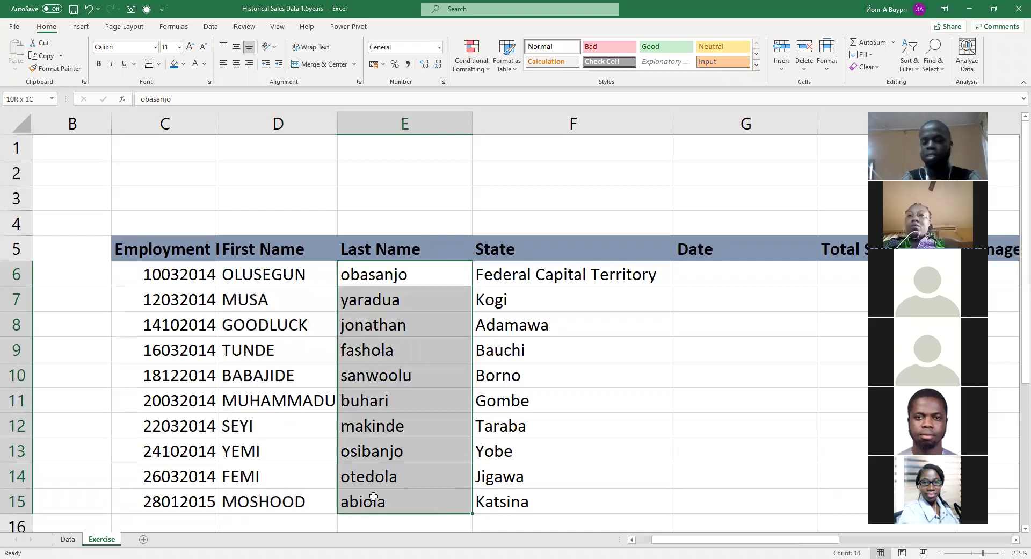
pyautogui.moveTo(373, 497); pyautogui.dragTo(374, 497)
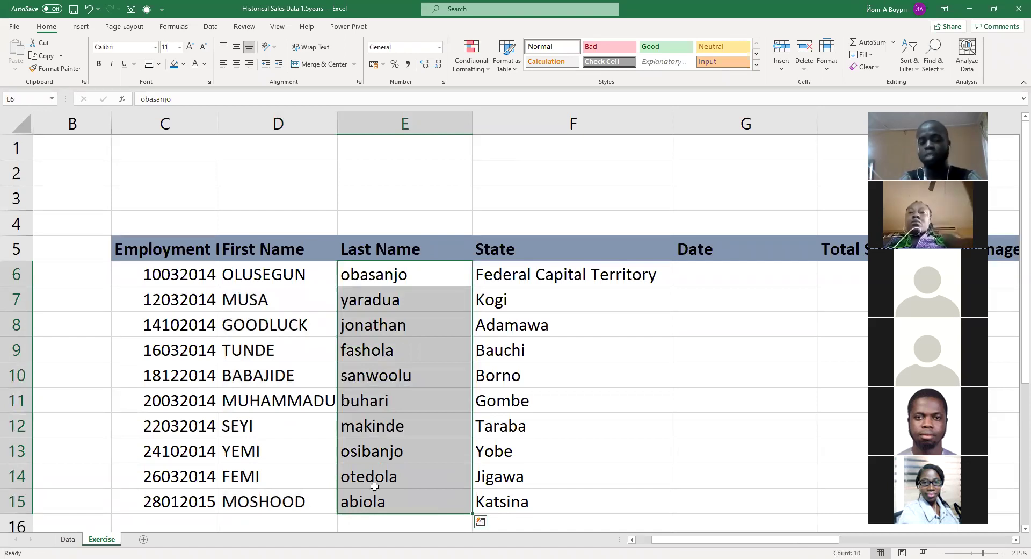
pyautogui.moveTo(497, 274); pyautogui.dragTo(545, 492)
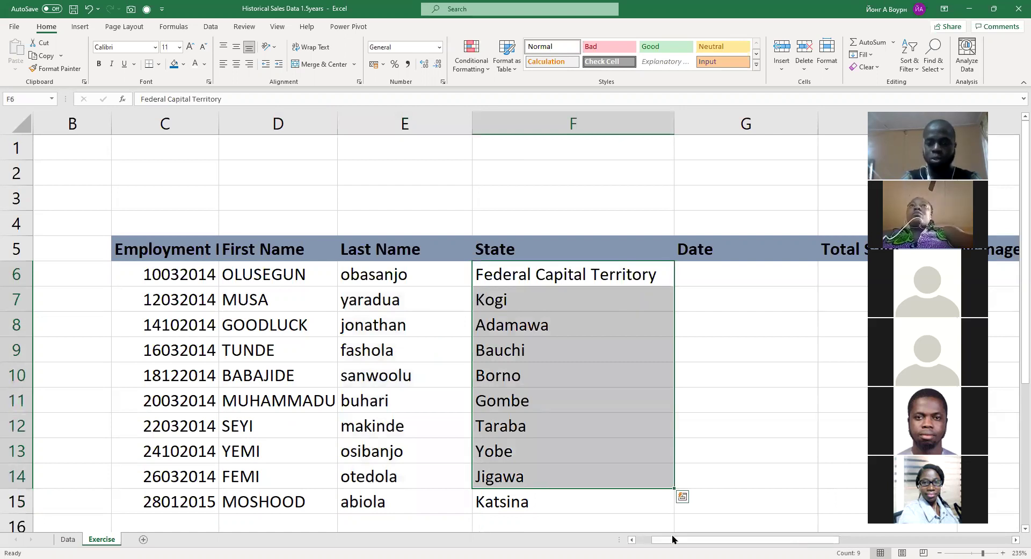
# - Examine the empty Total Sales column and the first record's name and state, finishing on cell H6
pyautogui.moveTo(681, 544); pyautogui.dragTo(712, 539)
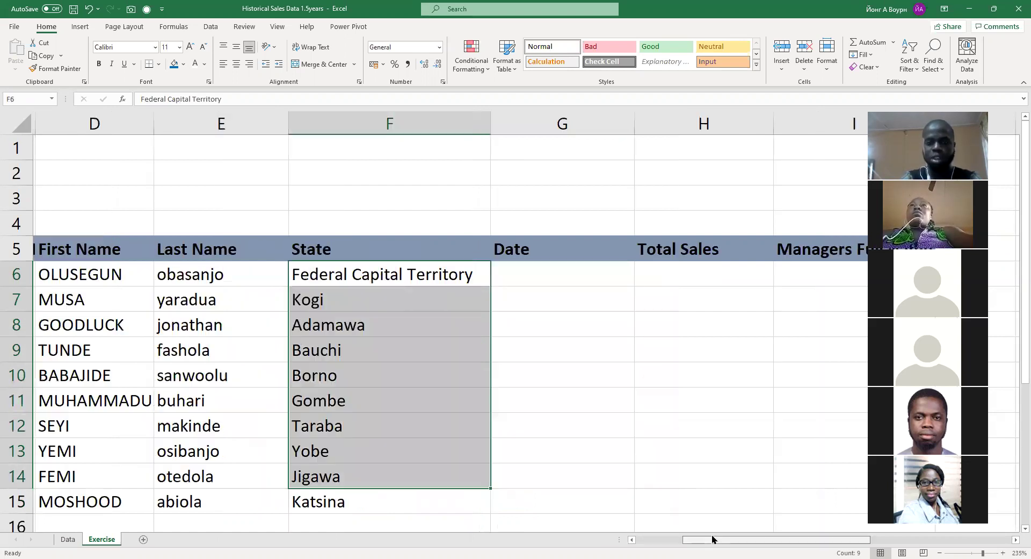
pyautogui.moveTo(709, 272); pyautogui.dragTo(709, 421)
pyautogui.moveTo(80, 267); pyautogui.dragTo(185, 271)
pyautogui.click(390, 273)
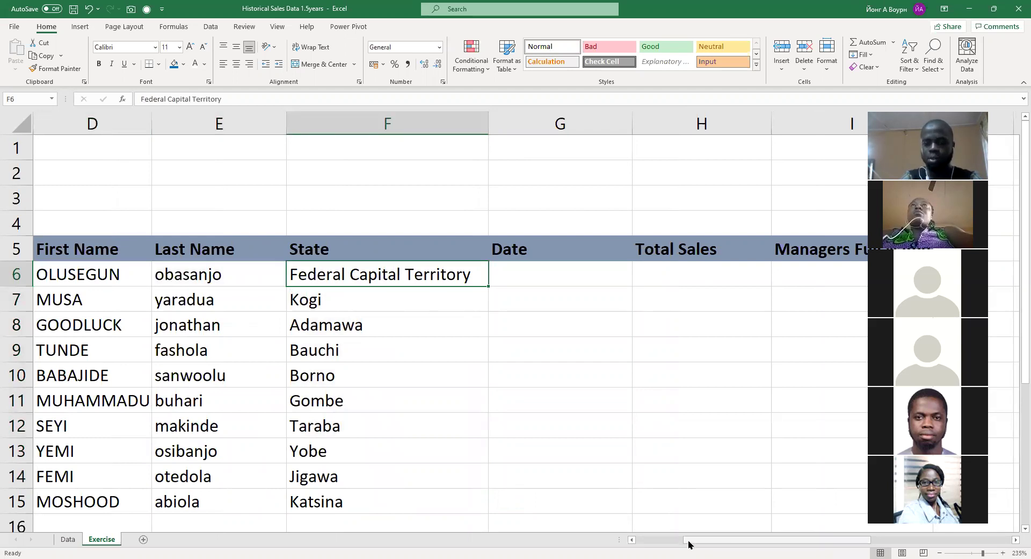
pyautogui.moveTo(695, 540); pyautogui.dragTo(706, 540)
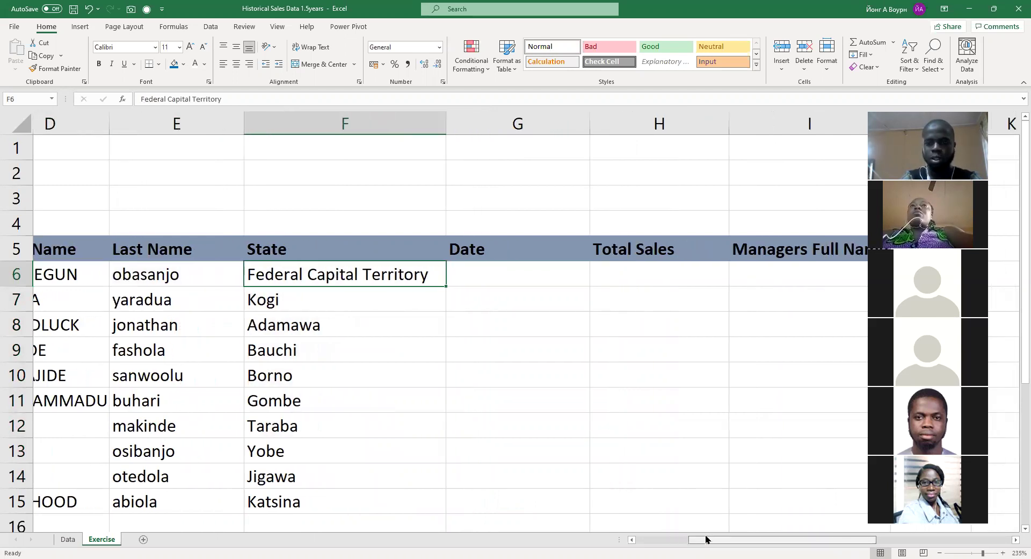
pyautogui.click(553, 272)
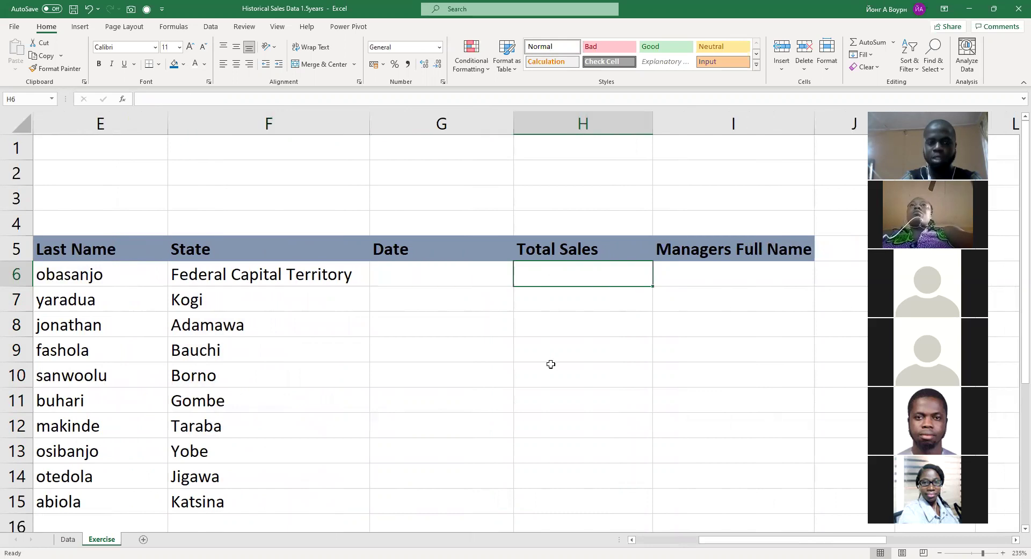
# - Trace the Kogi row across State, Date and Total Sales, and select the Total Sales range H6:H15
pyautogui.scroll(-1, 551, 364)
pyautogui.keyDown('ctrl'); pyautogui.scroll(-2, 550, 364); pyautogui.keyUp('ctrl')
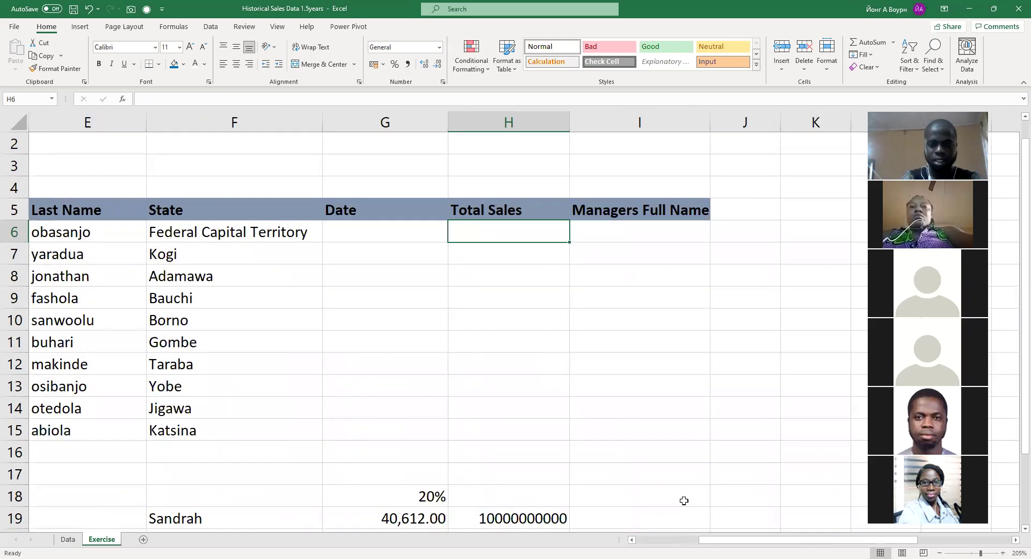
pyautogui.moveTo(726, 545); pyautogui.dragTo(683, 546)
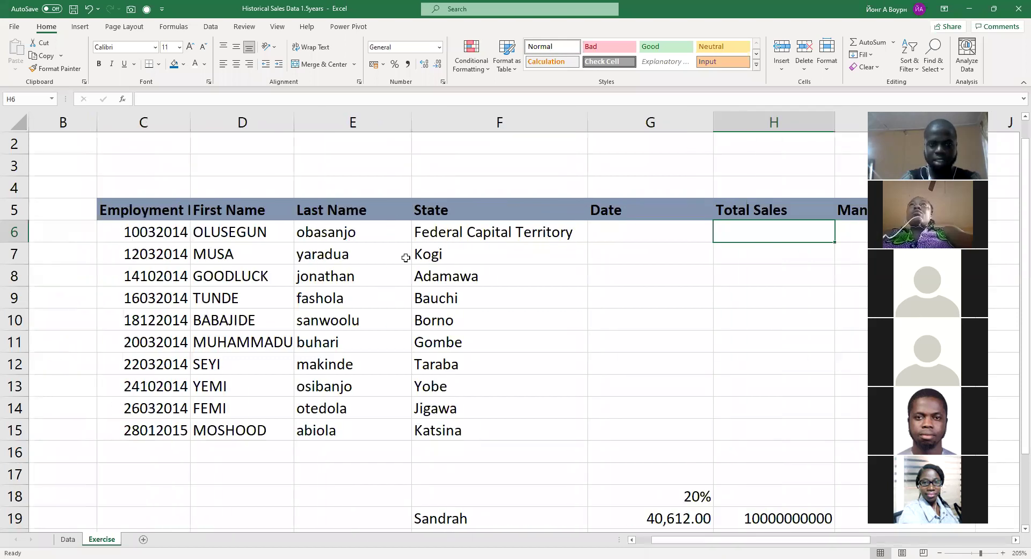
pyautogui.click(435, 257)
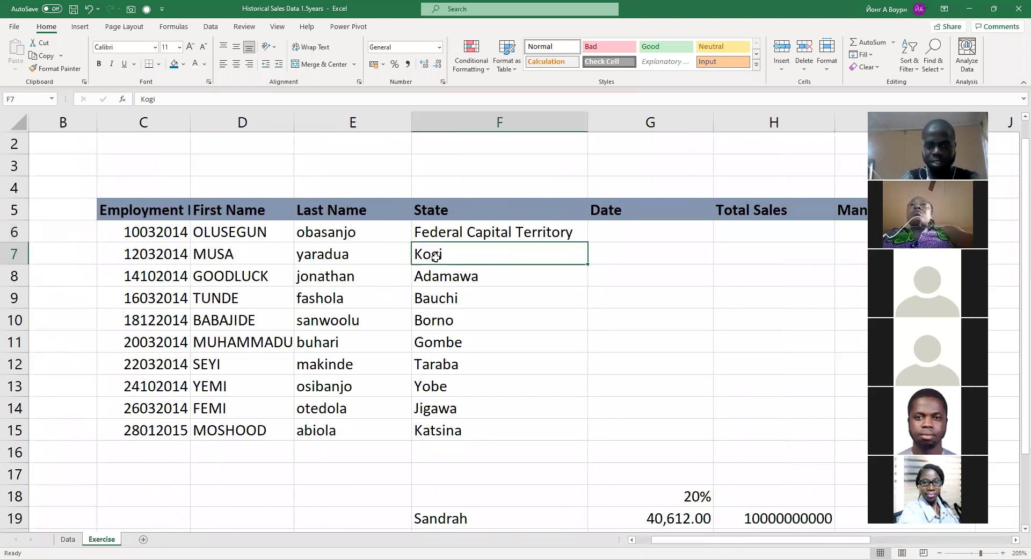
pyautogui.click(628, 260)
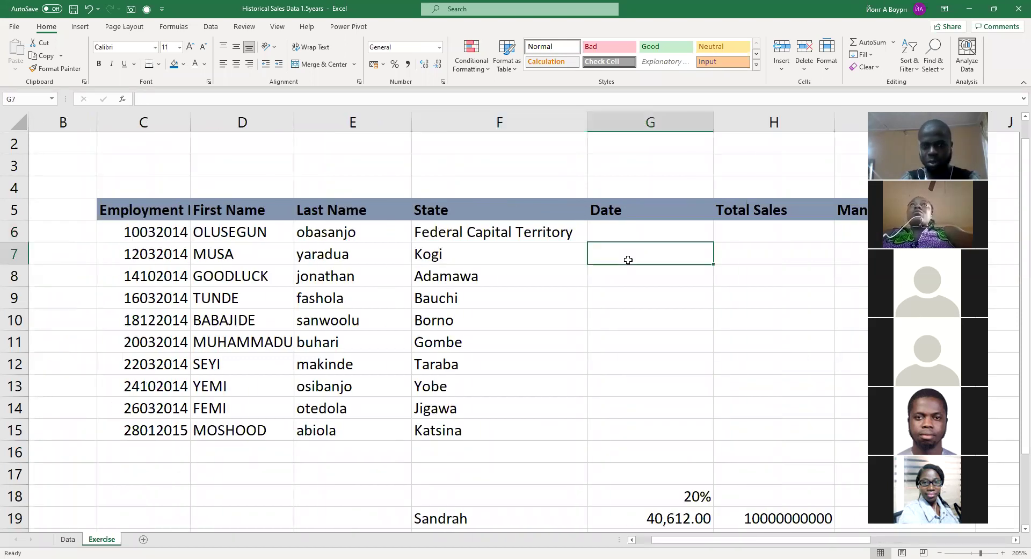
pyautogui.click(741, 261)
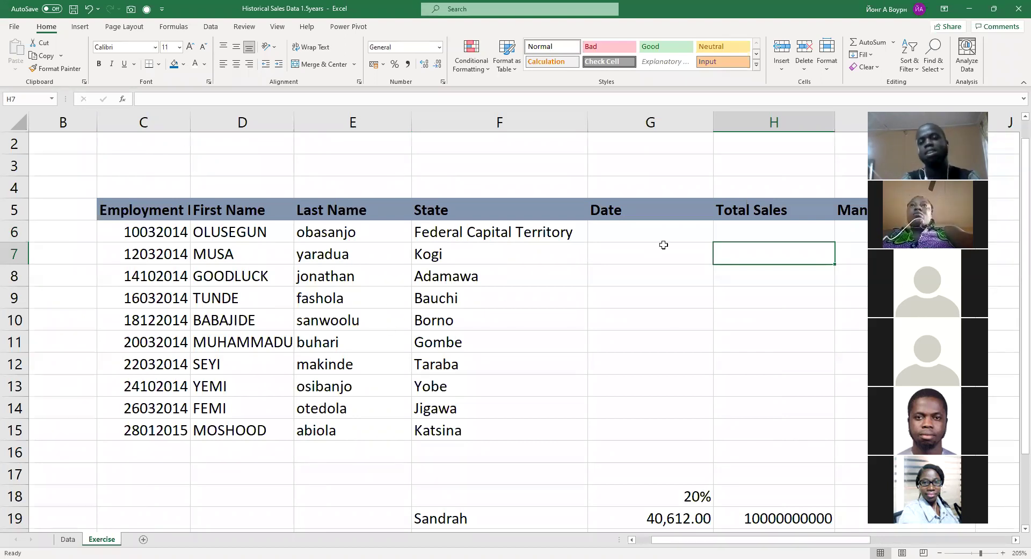
pyautogui.moveTo(780, 234)
pyautogui.mouseDown()
pyautogui.moveTo(771, 322)
pyautogui.moveTo(789, 418)
pyautogui.mouseUp()
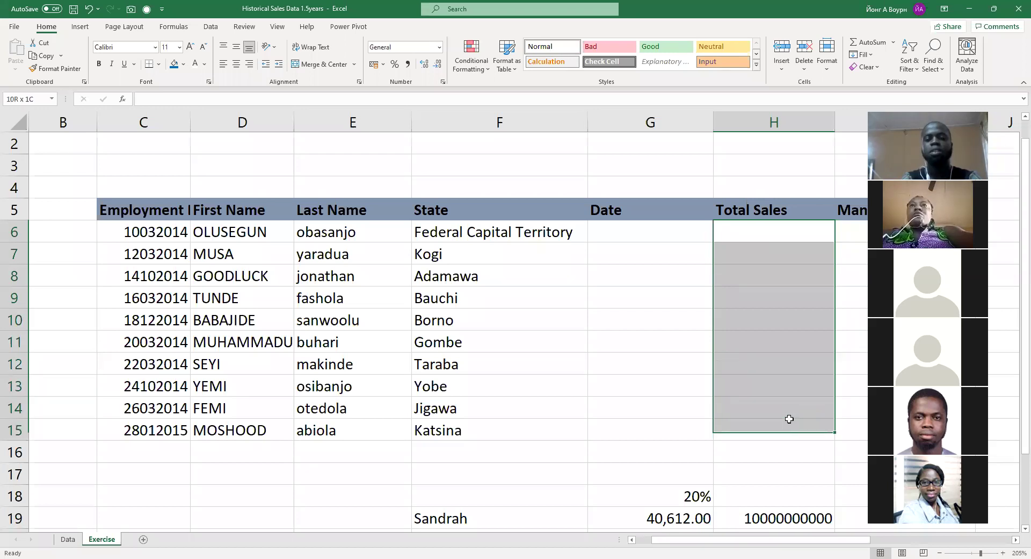
# - Examine the first empty Date cell and first employment date, check the team points table in the Book1 workbook, and return to the Exercise sheet
pyautogui.click(661, 230)
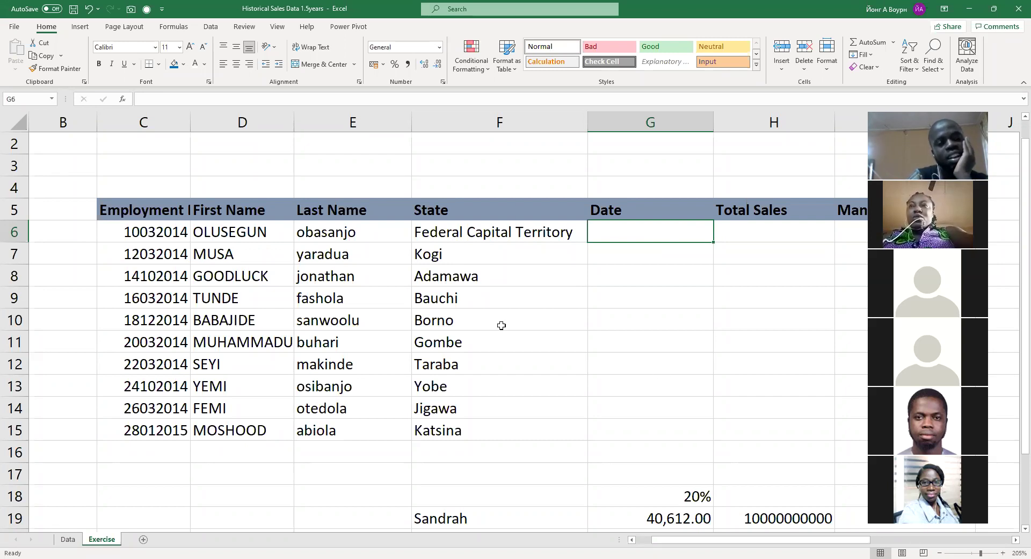
pyautogui.click(176, 237)
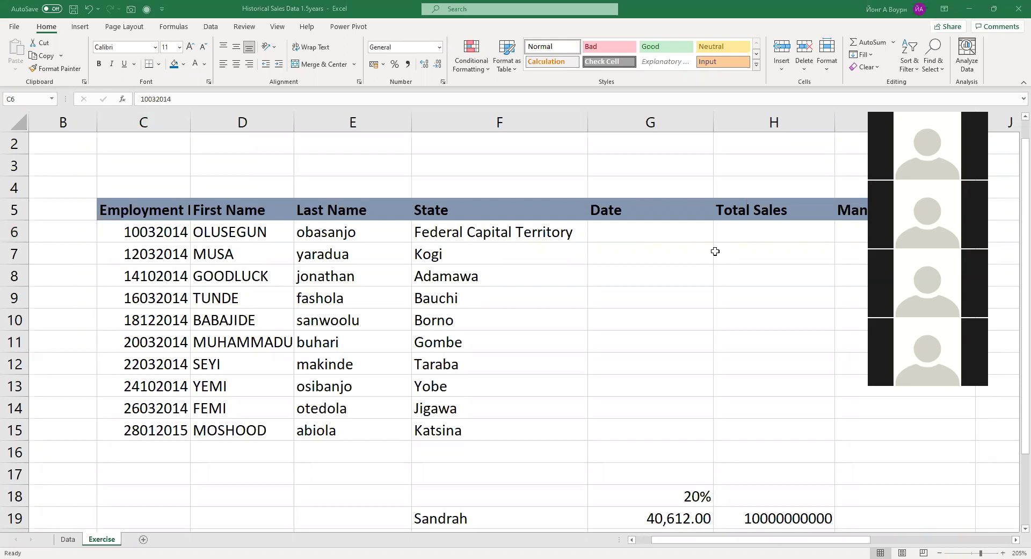
pyautogui.hotkey('alt', 'Tab')
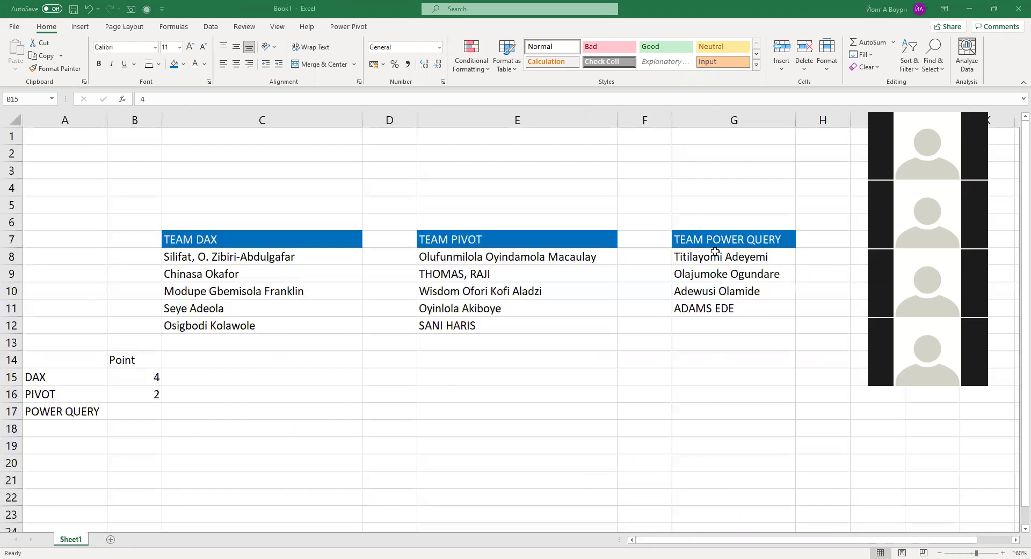
pyautogui.hotkey('alt', 'Tab')
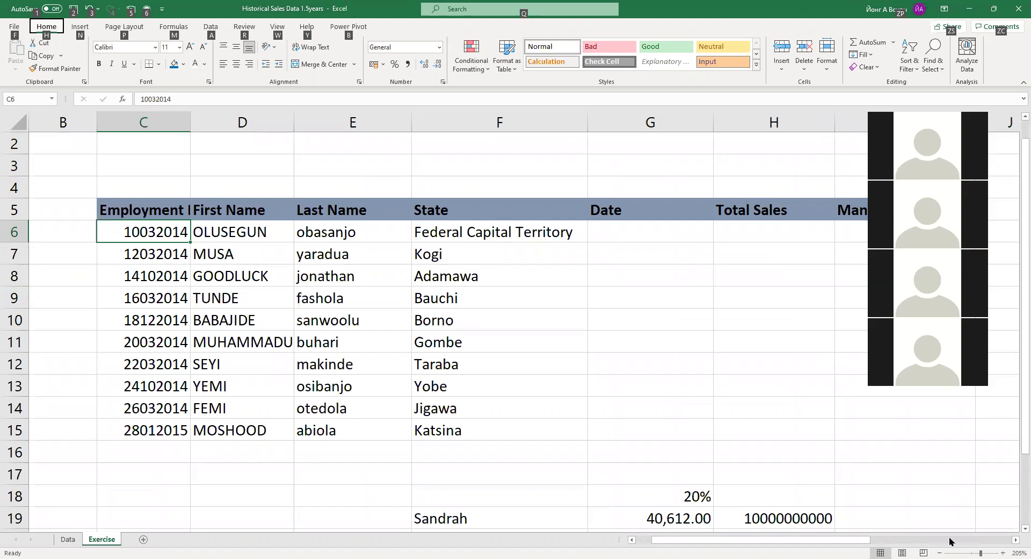
pyautogui.hotkey('alt', 'Tab')
pyautogui.press('alt')
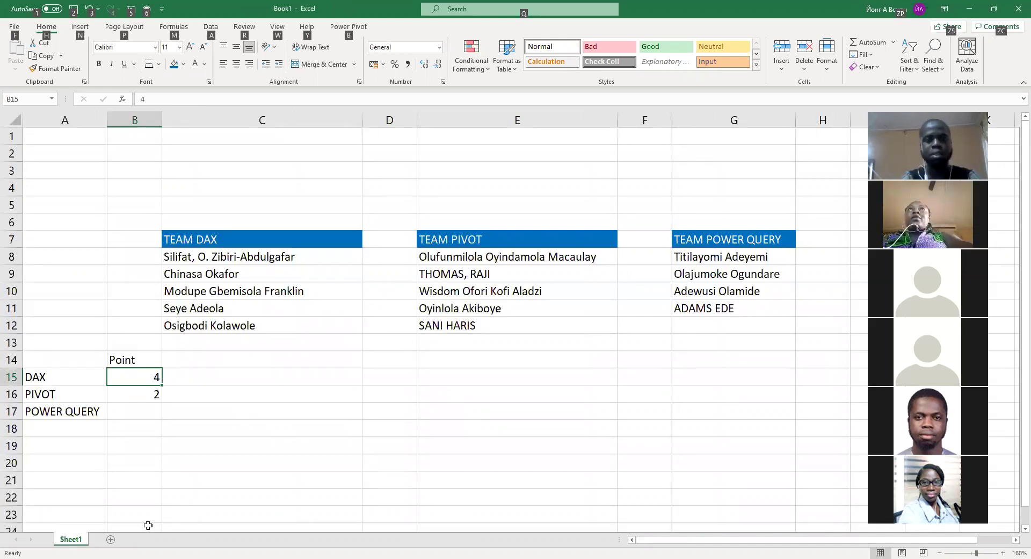
pyautogui.hotkey('alt', 'Tab')
# - Inspect the employment date entry in C6 and compare it with the first Trade Date on the Data sheet
pyautogui.doubleClick(163, 232)
pyautogui.click(171, 232)
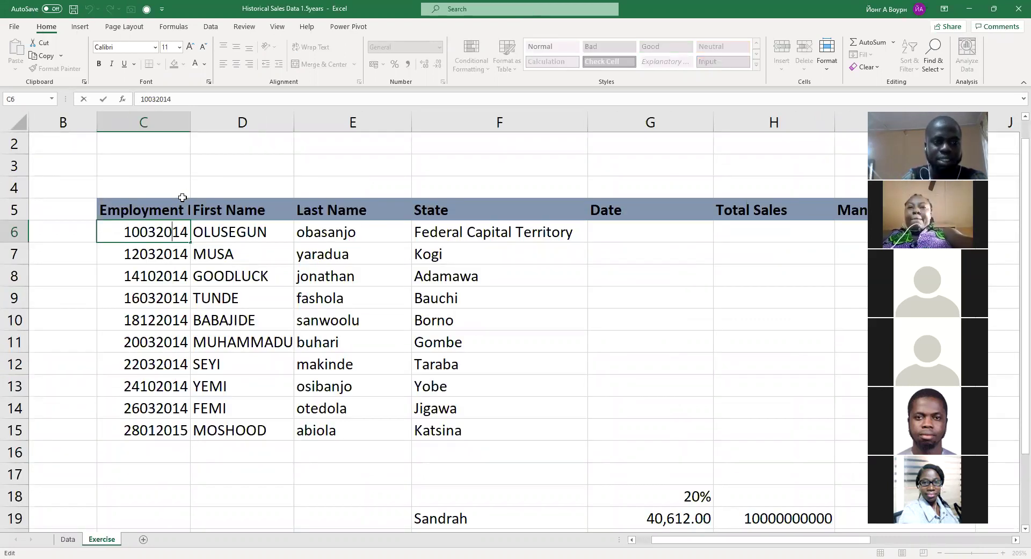
pyautogui.click(154, 258)
pyautogui.click(168, 231)
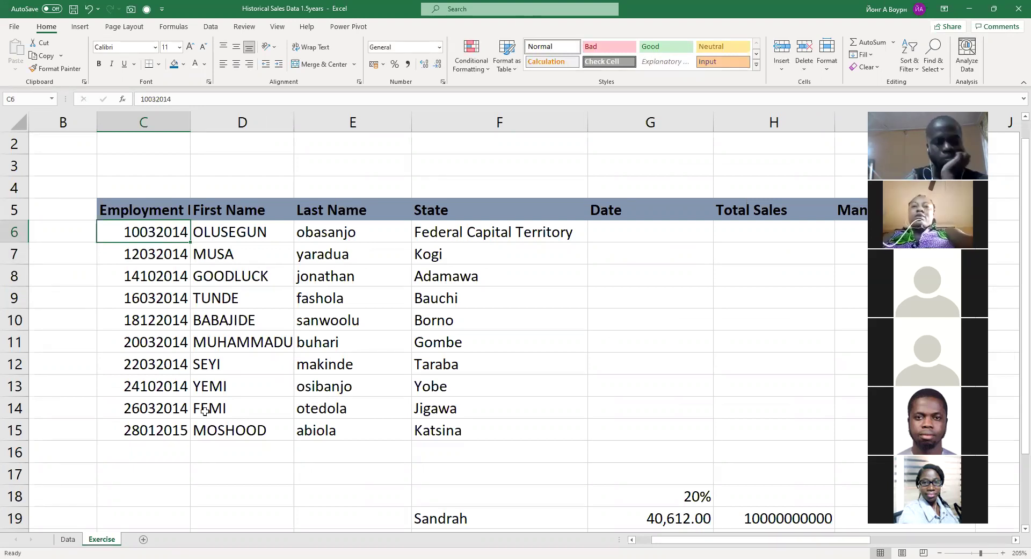
pyautogui.click(67, 539)
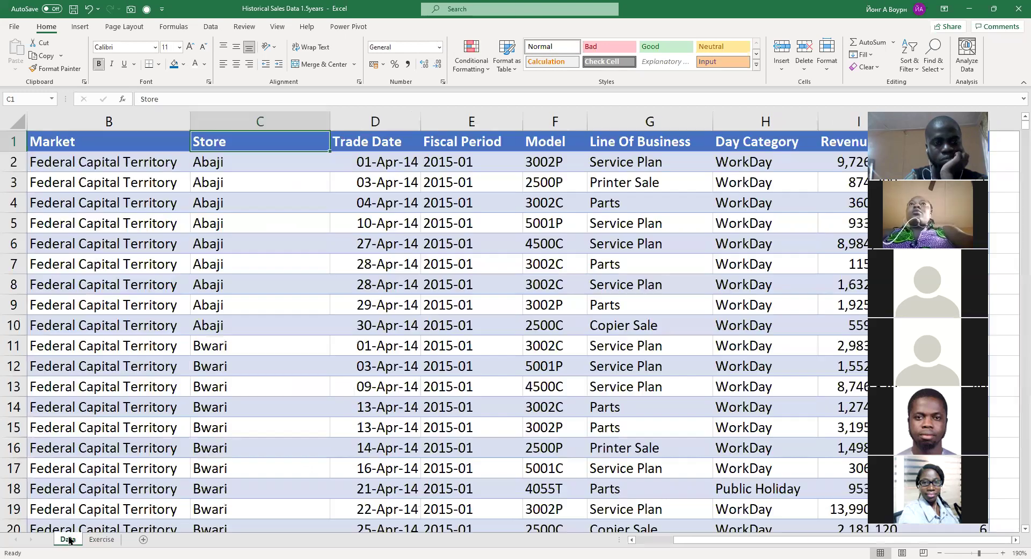
pyautogui.click(414, 164)
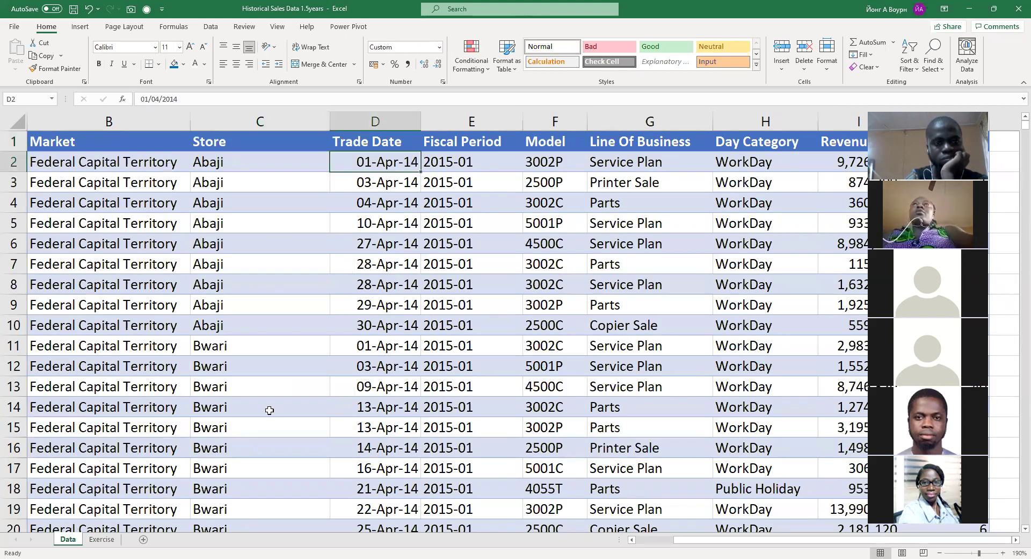
pyautogui.click(120, 539)
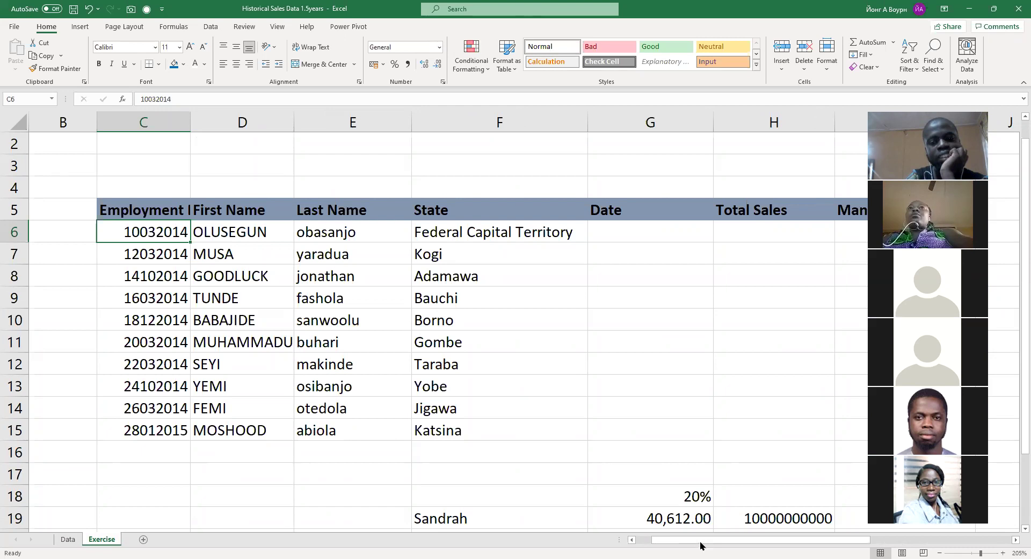
# - Insert an entire blank column between the employment date and First Name columns of the exercise table
pyautogui.moveTo(703, 541); pyautogui.dragTo(733, 538)
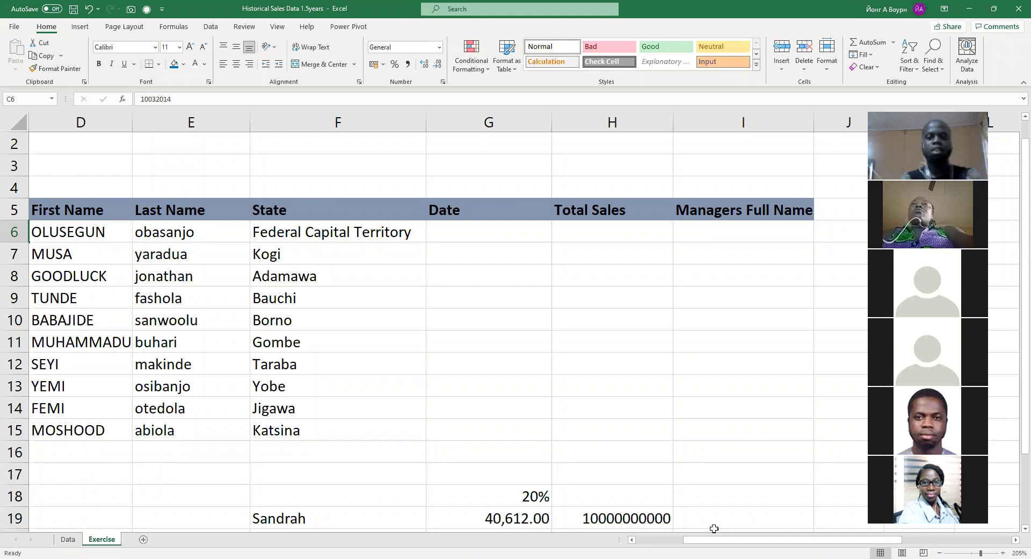
pyautogui.scroll(-1, 523, 516)
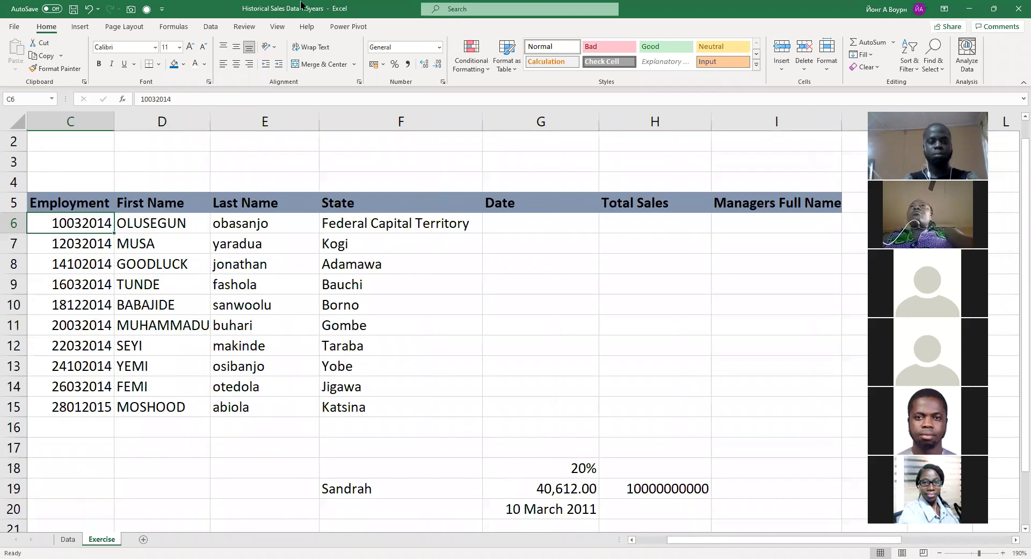
pyautogui.moveTo(84, 222); pyautogui.dragTo(84, 406)
pyautogui.click(151, 221)
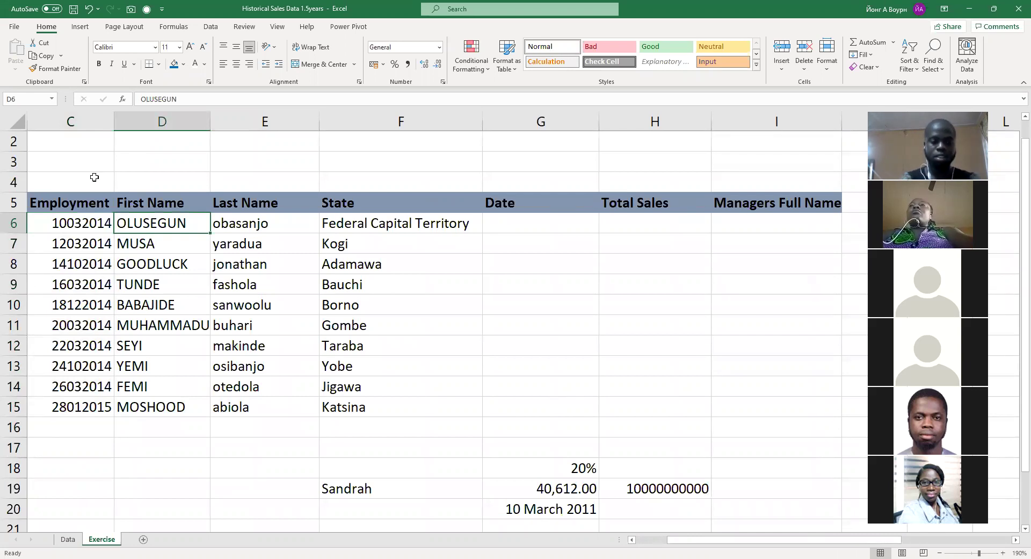
pyautogui.rightClick(168, 220)
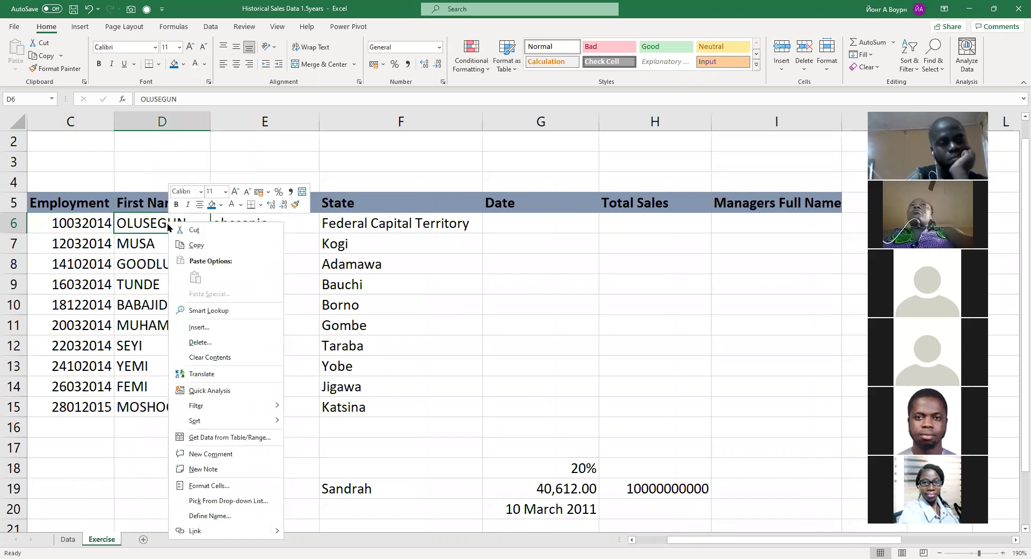
pyautogui.click(238, 327)
pyautogui.click(225, 334)
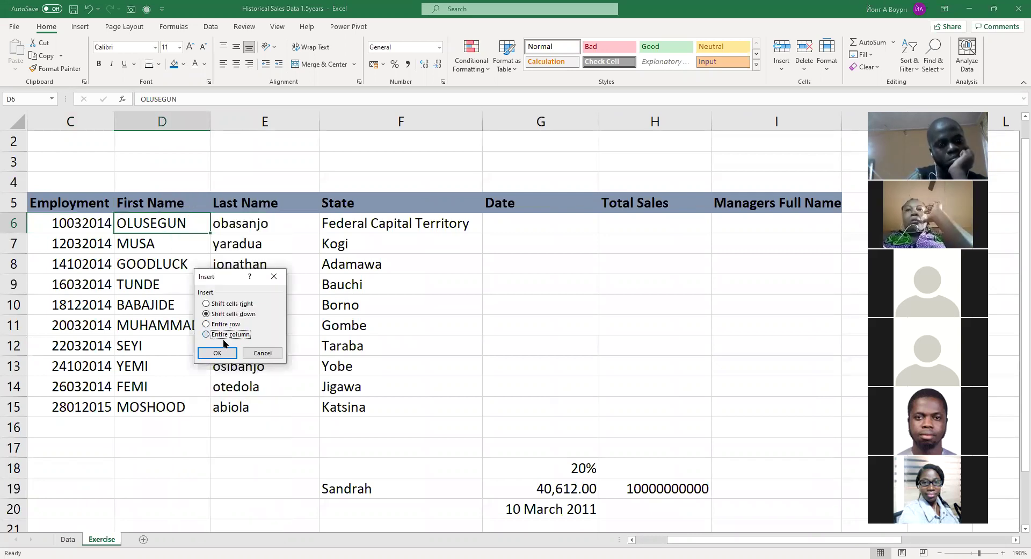
pyautogui.click(220, 349)
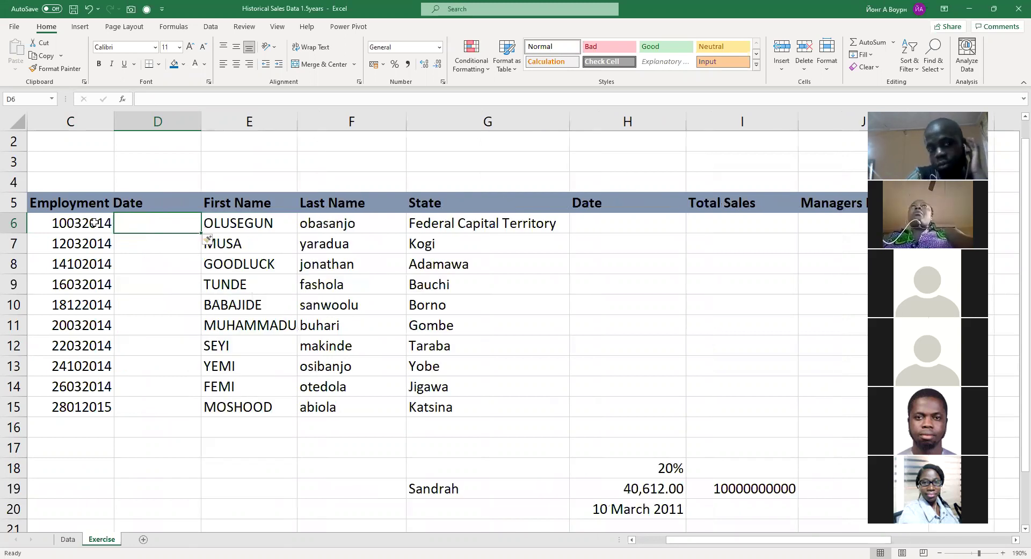
# - Widen column C to fit the Employment Date header and select the entries C6:C15
pyautogui.click(136, 203)
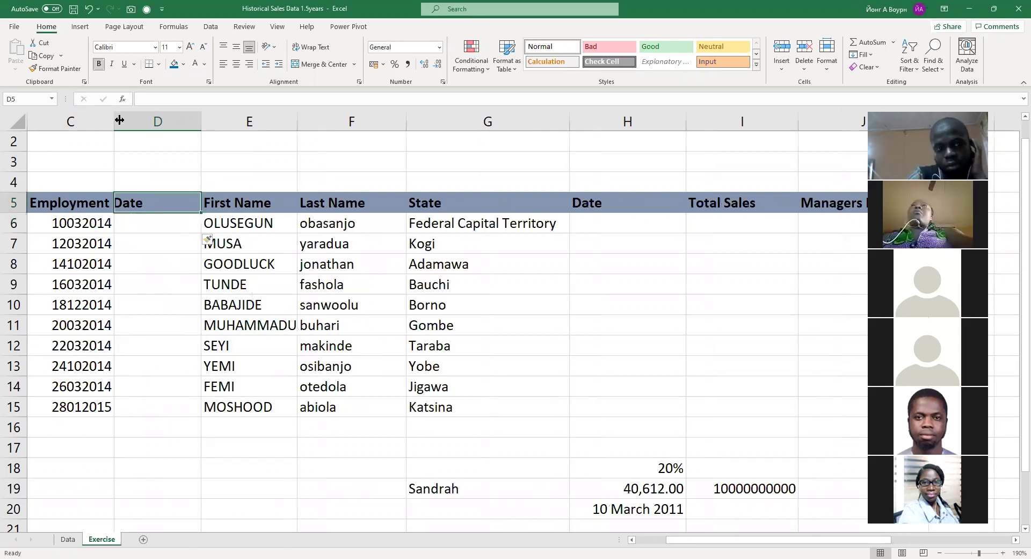
pyautogui.moveTo(116, 223); pyautogui.dragTo(115, 404)
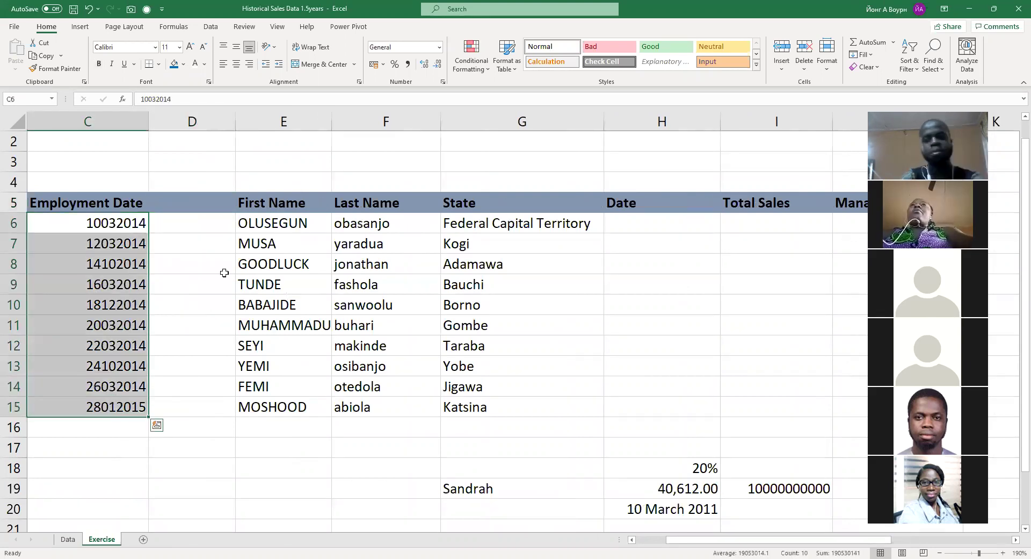
# - Convert C6:C15 in place to DMY dates with Text to Columns, using the Delimited type with the Tab delimiter turned off
pyautogui.click(221, 26)
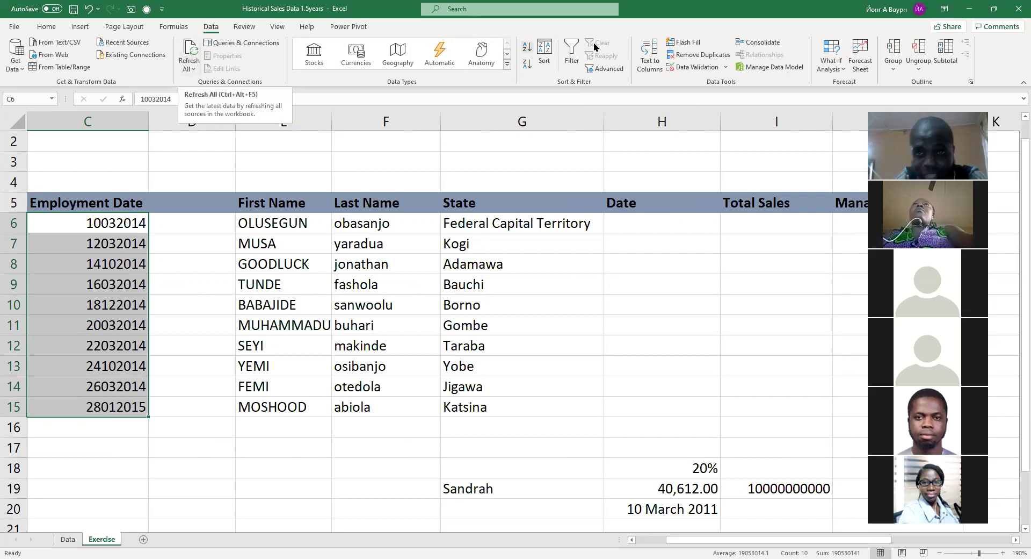
pyautogui.click(639, 53)
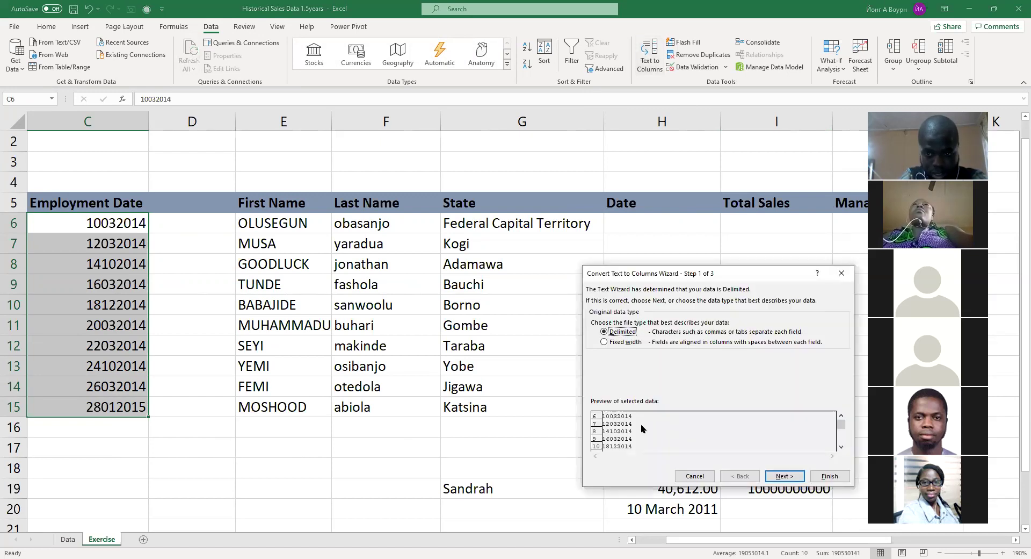
pyautogui.press('Return')
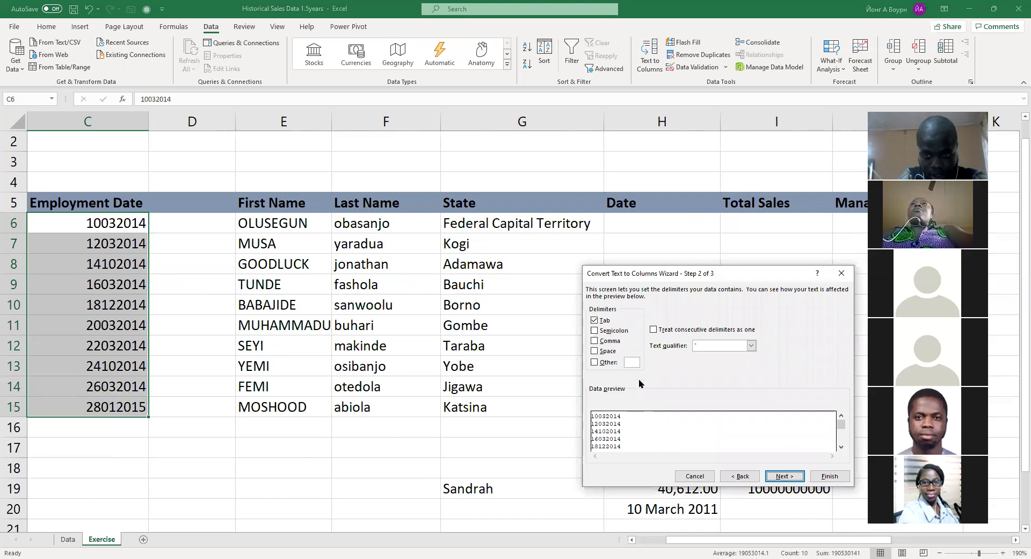
pyautogui.click(595, 320)
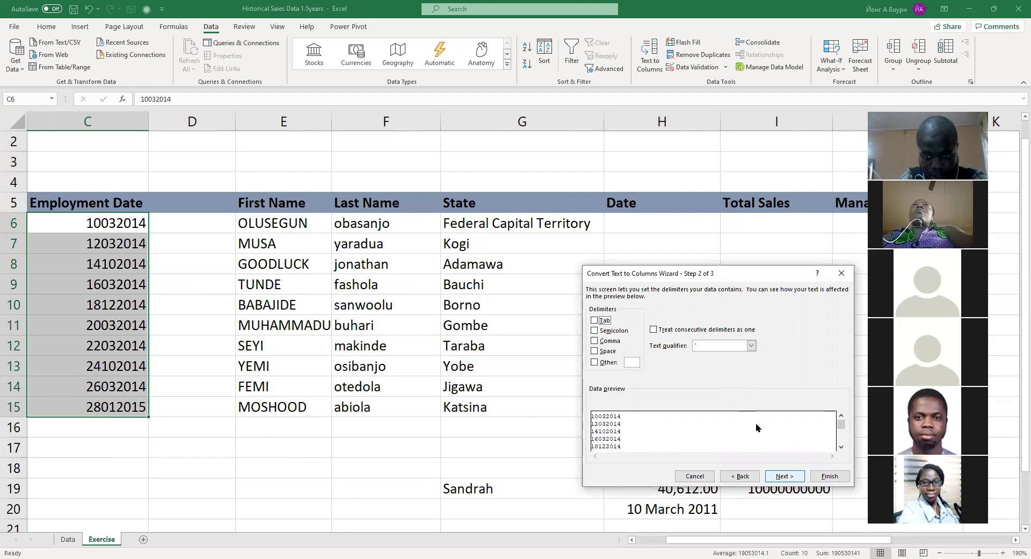
pyautogui.press('Return')
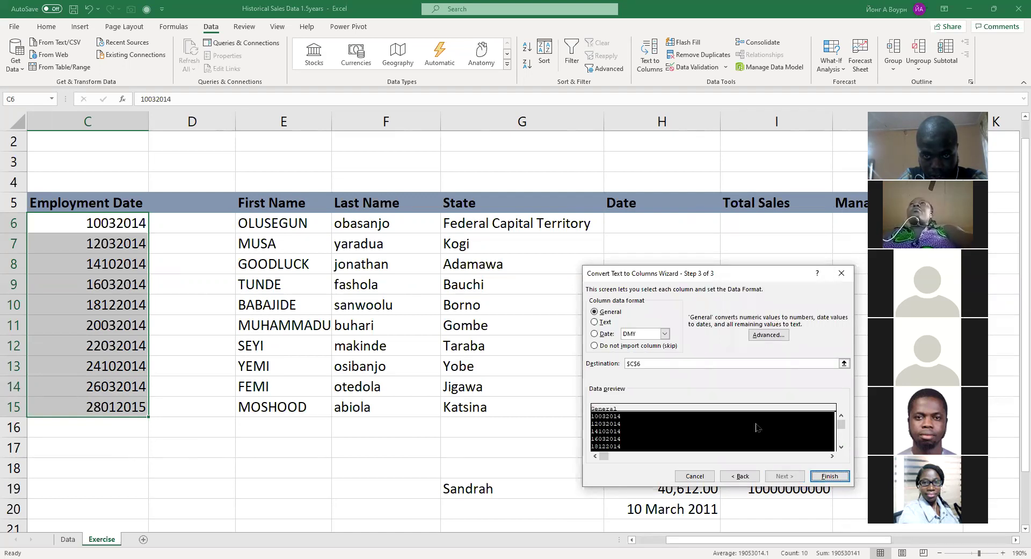
pyautogui.click(596, 334)
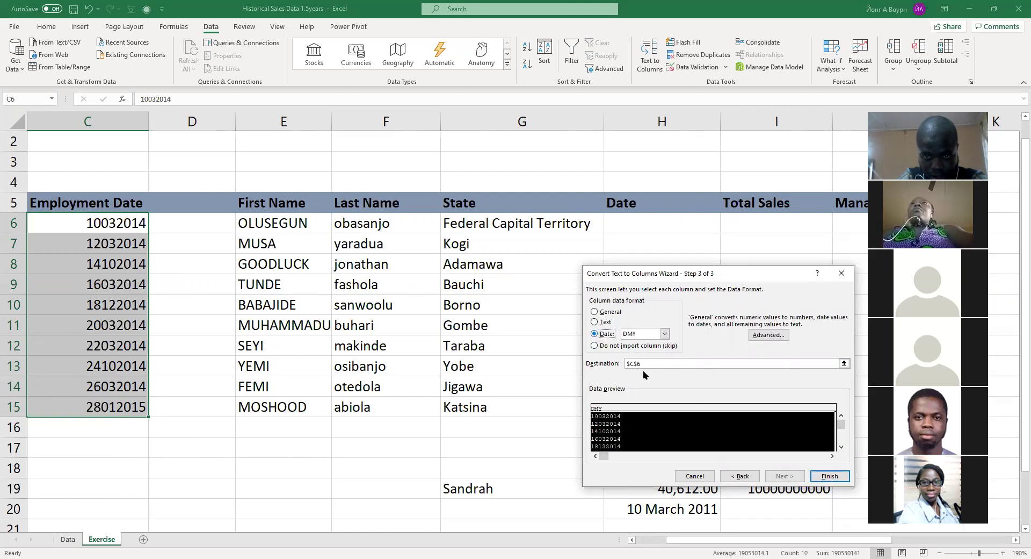
pyautogui.click(711, 438)
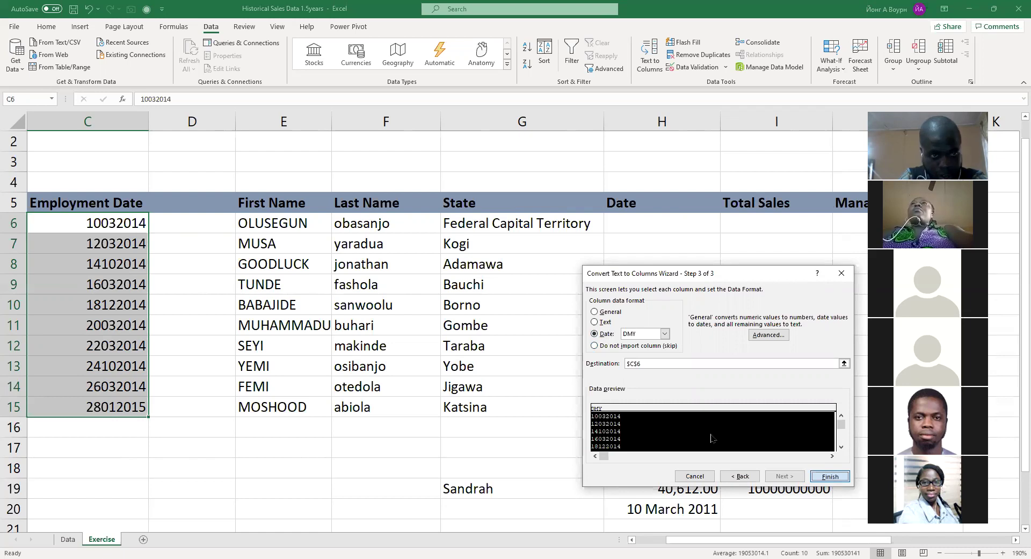
pyautogui.press('Return')
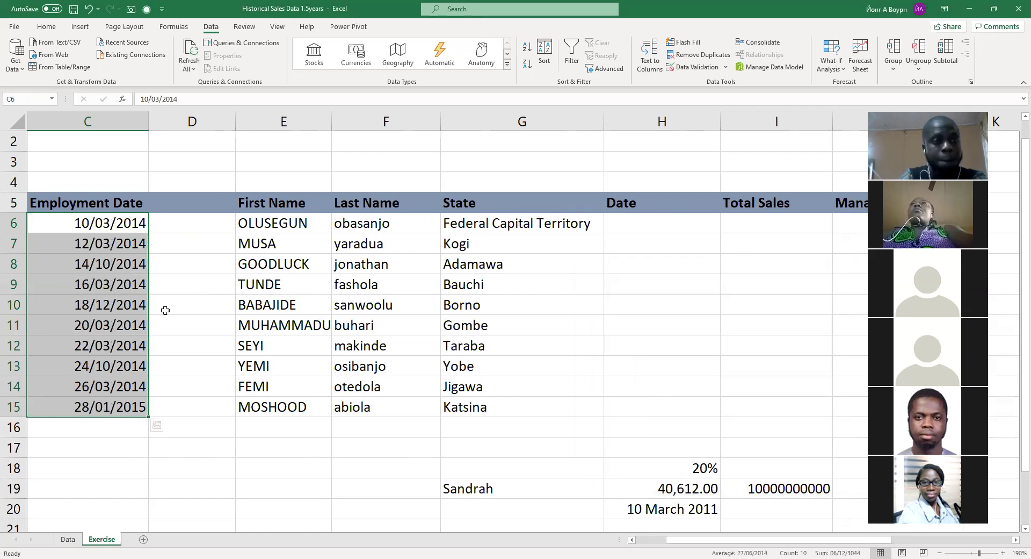
# - Check the converted dates, undo the Text to Columns conversion, and restore the widened Employment Date column
pyautogui.click(165, 308)
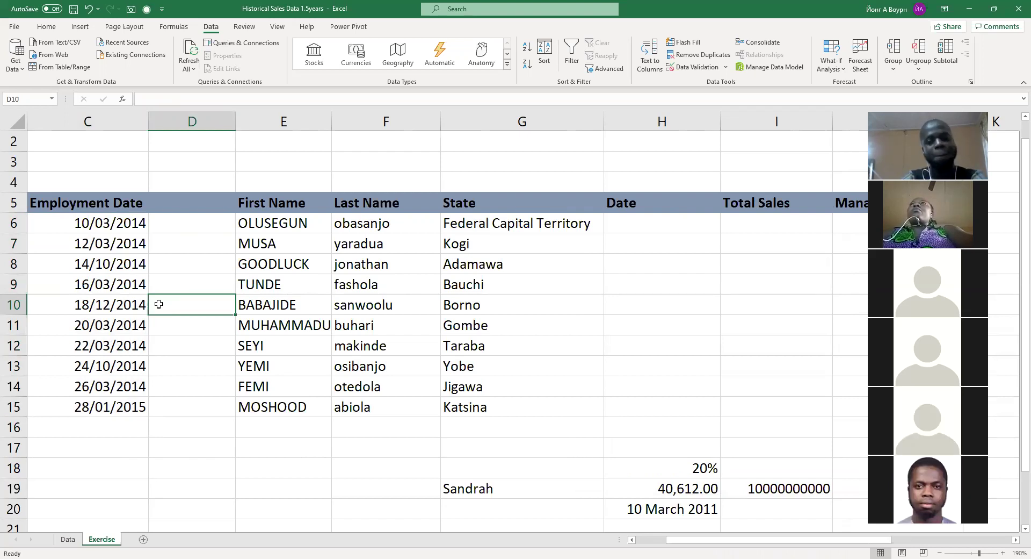
pyautogui.click(104, 226)
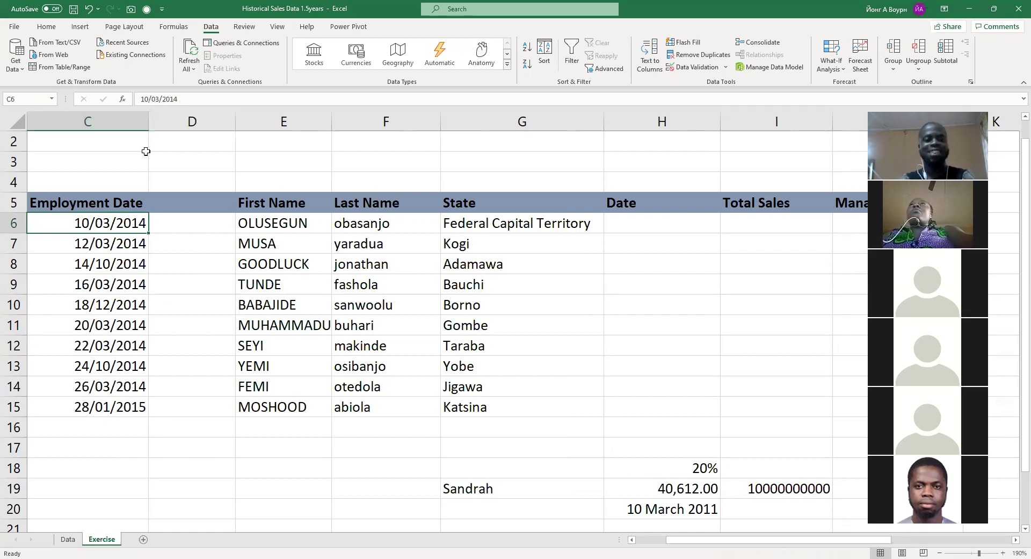
pyautogui.hotkey('ctrl', 'z')
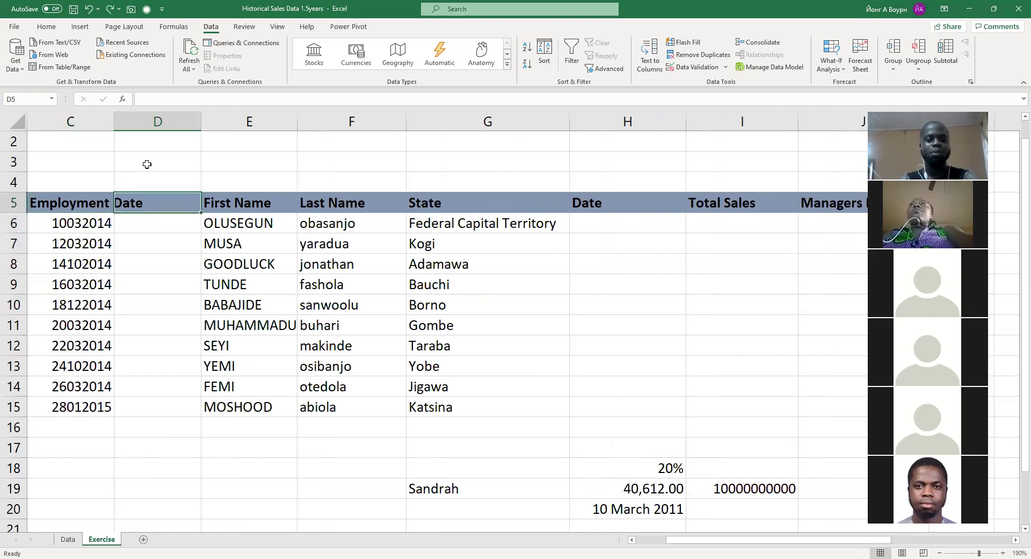
pyautogui.click(134, 231)
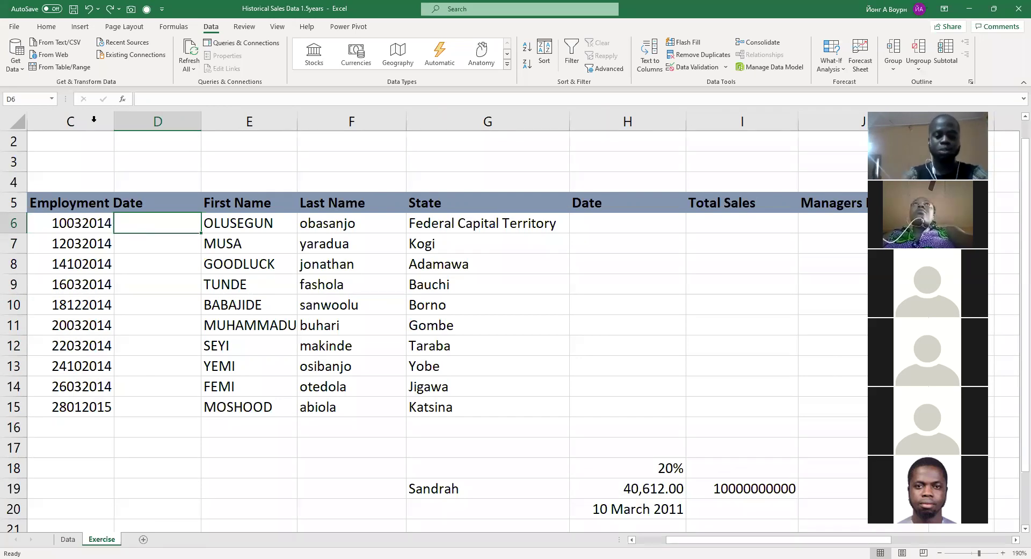
pyautogui.hotkey('ctrl', 'y')
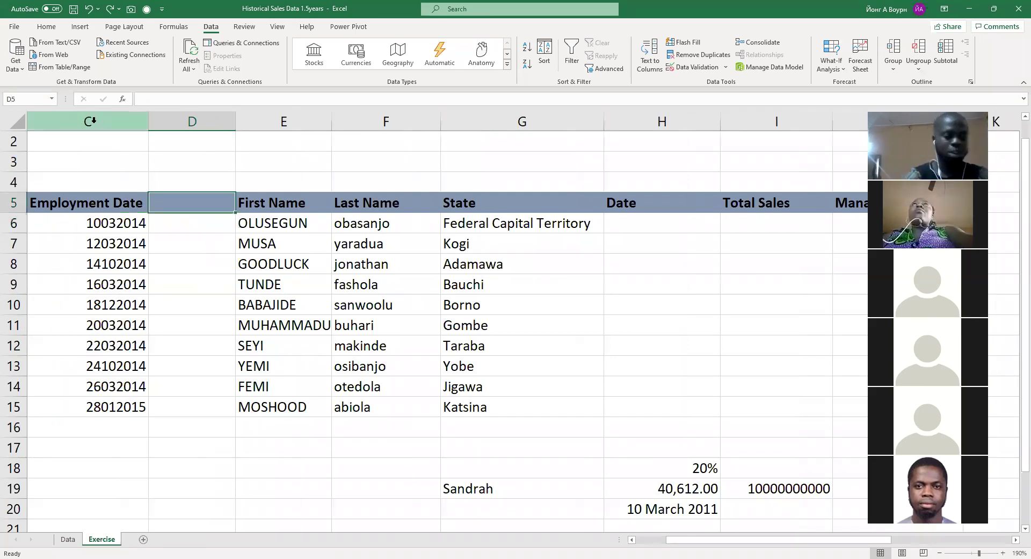
pyautogui.click(251, 223)
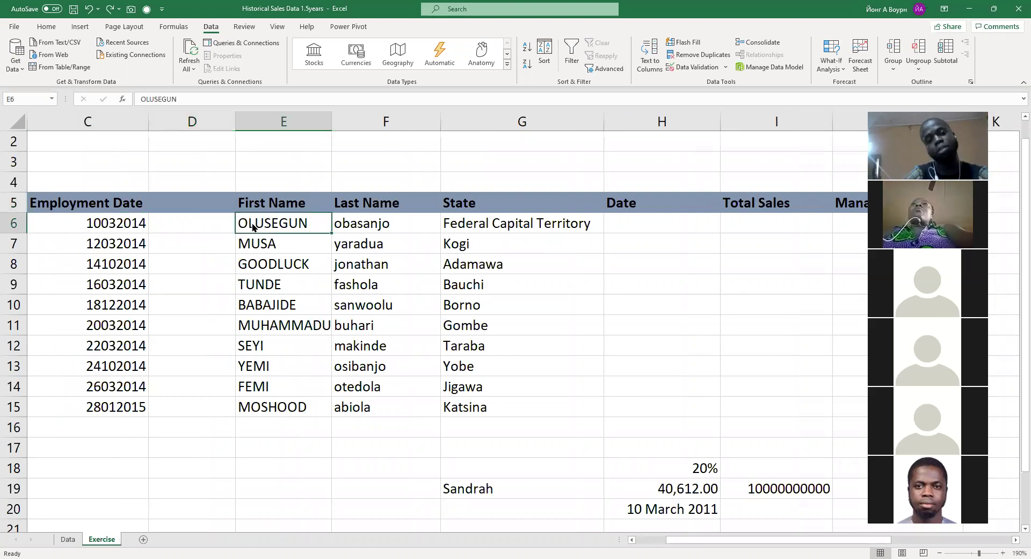
pyautogui.rightClick(253, 225)
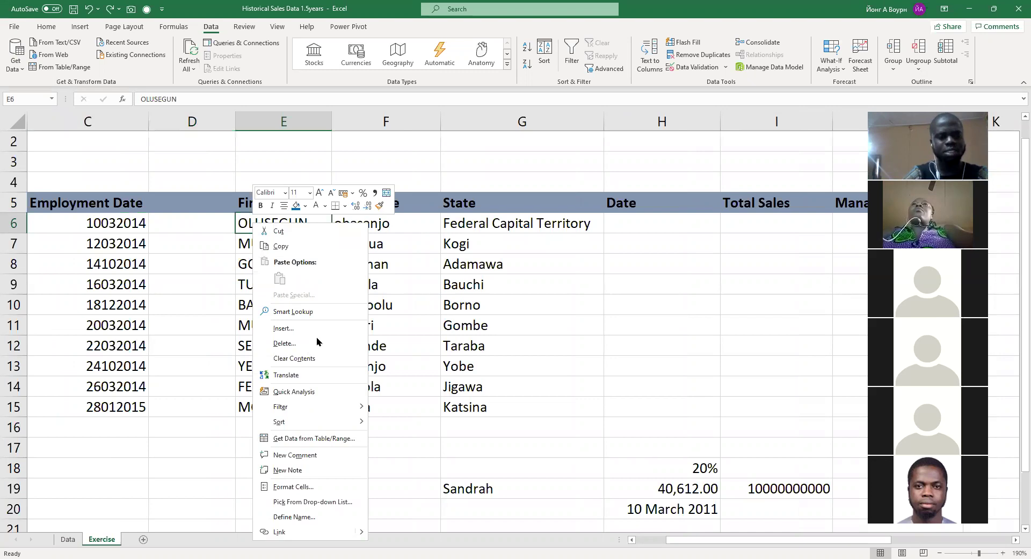
pyautogui.click(321, 332)
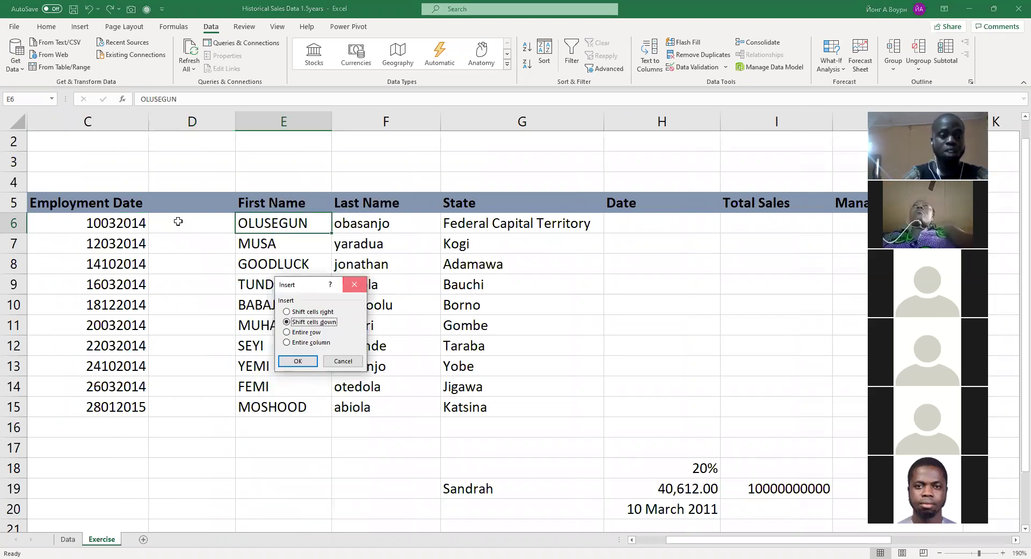
pyautogui.press('Escape')
pyautogui.click(221, 226)
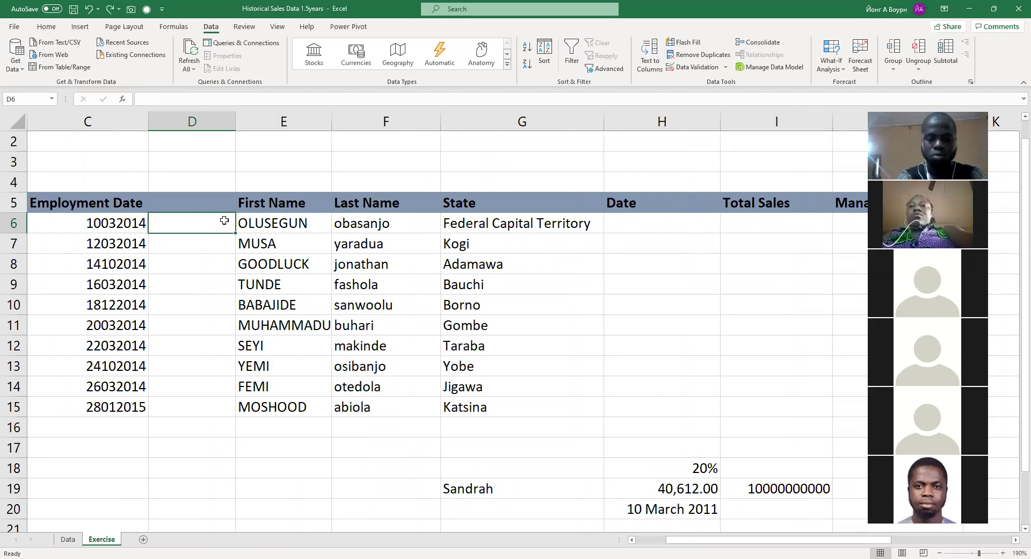
pyautogui.doubleClick(224, 221)
pyautogui.write('=SUM(C6)')
pyautogui.press('Escape')
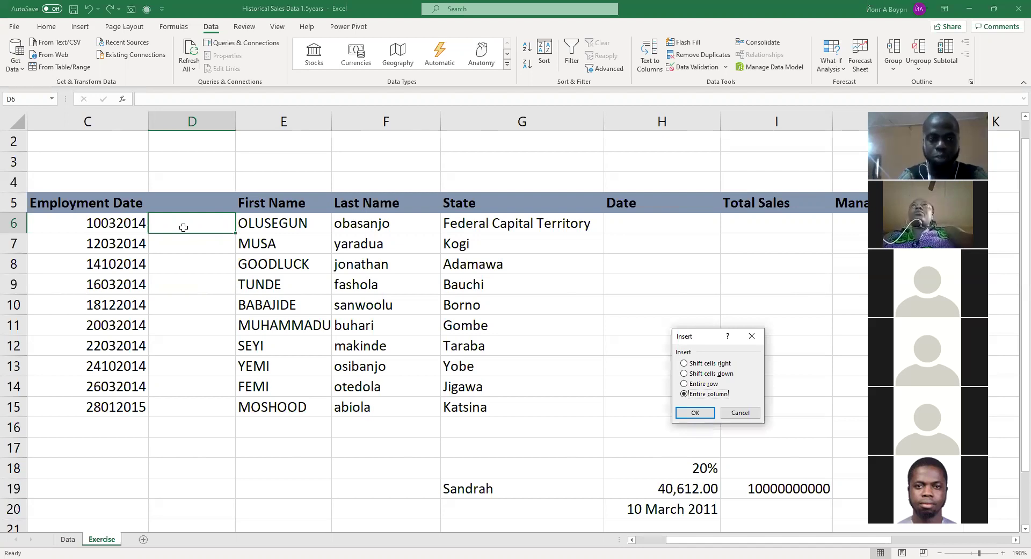
# - Insert an entire blank column at D6, try inserting an entire row there, and undo the row insertion
pyautogui.press('Return')
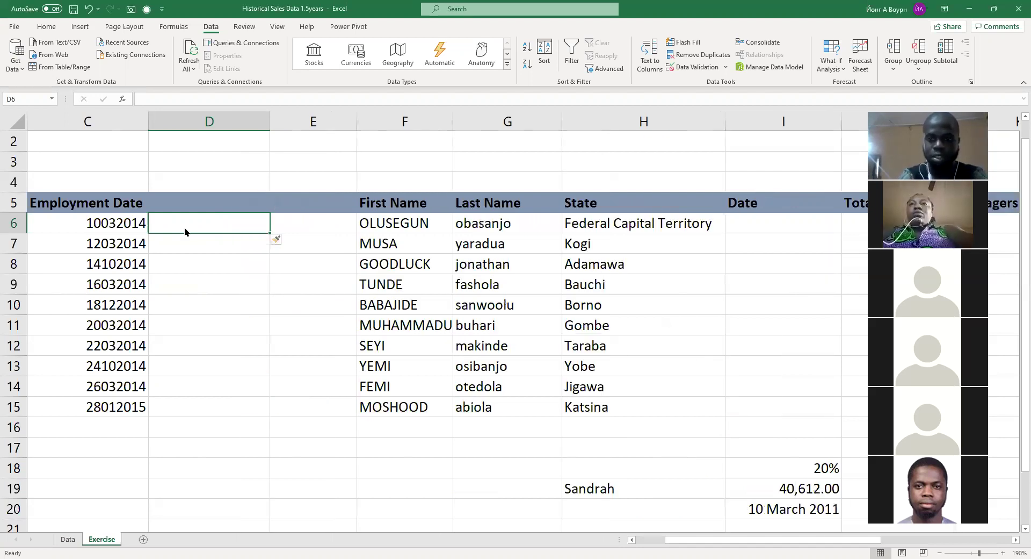
pyautogui.hotkey('ctrl', 'shift', '+')
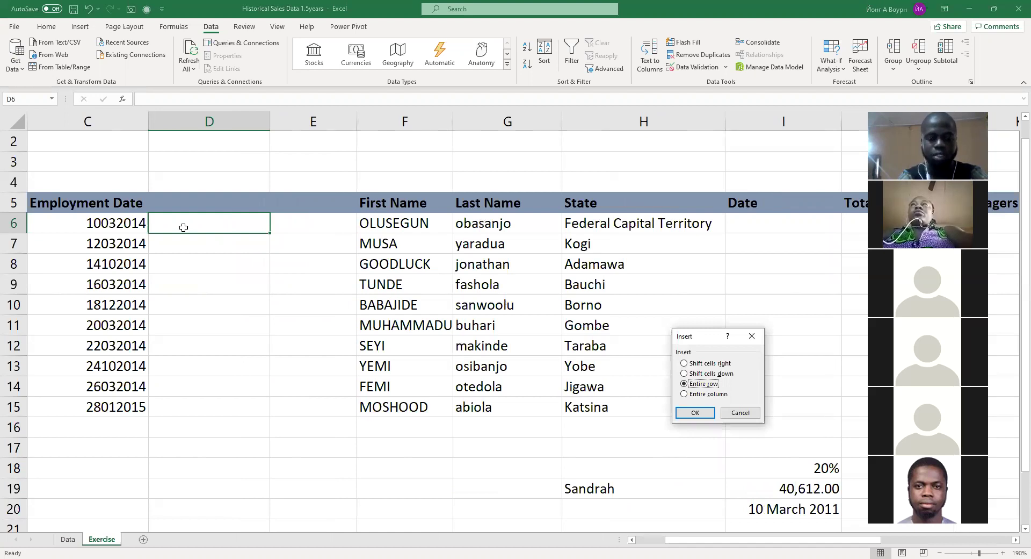
pyautogui.press('Return')
pyautogui.hotkey('ctrl', 'z')
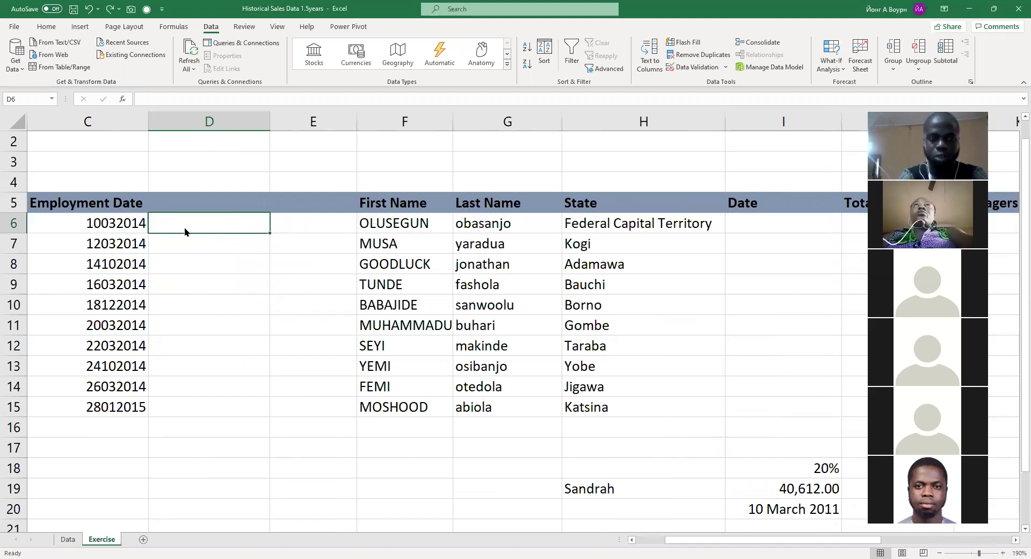
# - Insert another entire blank column at D6, before the First Name column
pyautogui.hotkey('ctrl', 'shift', '+')
pyautogui.press('Down')
pyautogui.press('Down')
pyautogui.press('Down')
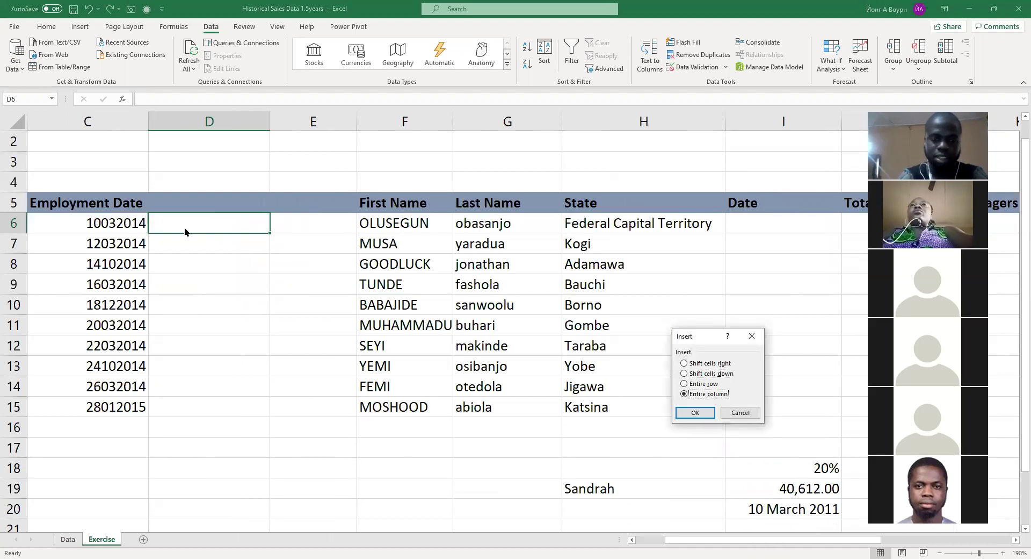
pyautogui.press('Return')
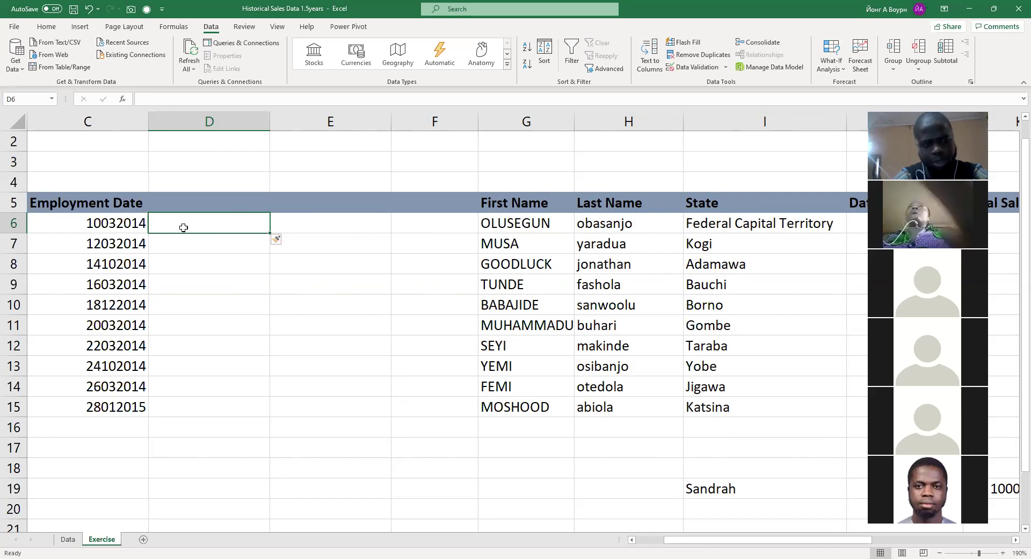
# - Undo the extra blank columns inserted at D6 and keep the Employment Date column widened
pyautogui.hotkey('ctrl', 'z')
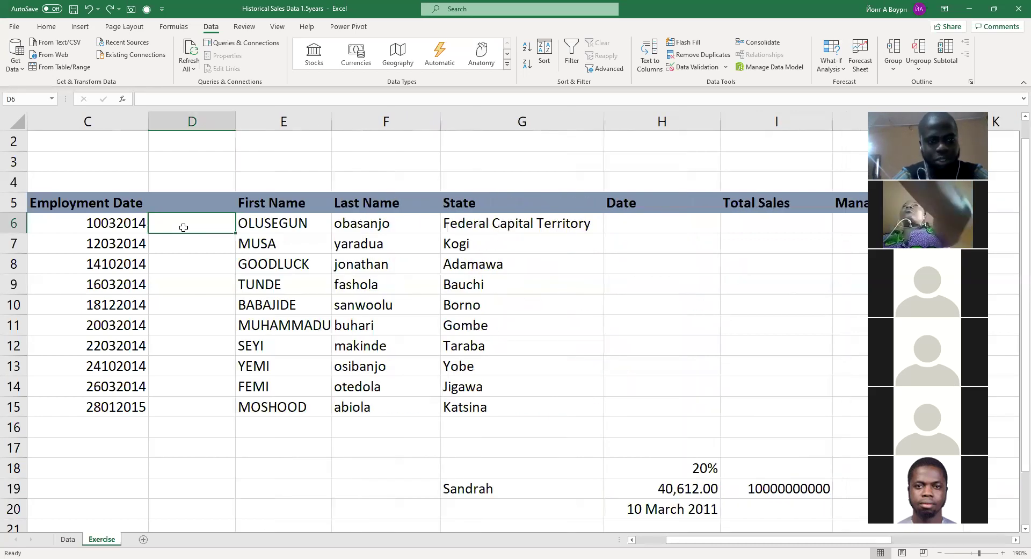
pyautogui.hotkey('ctrl', 'z')
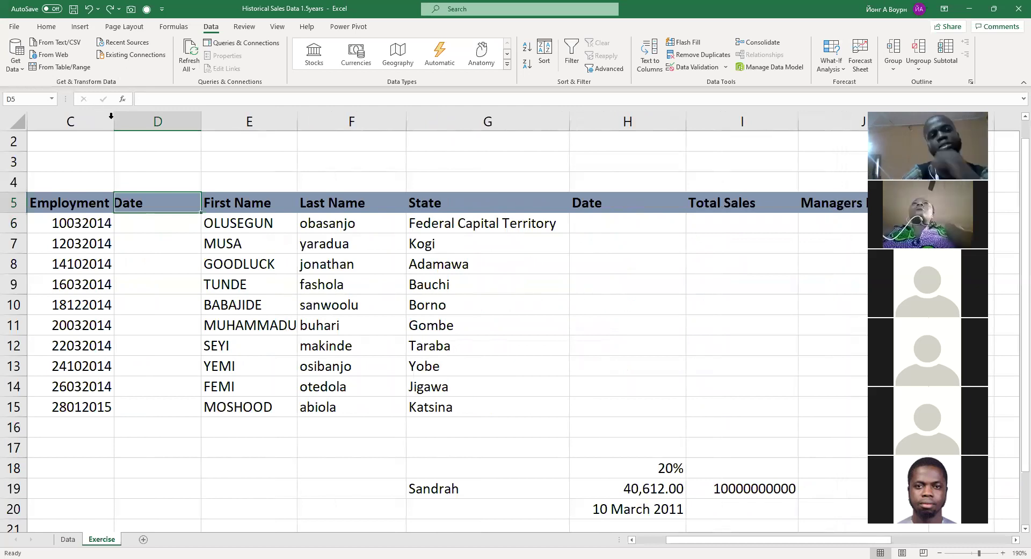
pyautogui.hotkey('ctrl', 'y')
# - Select the employment date entries C6:C15 and mark with arrows where the Text to Columns command is found
pyautogui.moveTo(114, 222); pyautogui.dragTo(121, 263)
pyautogui.moveTo(122, 375); pyautogui.dragTo(124, 406)
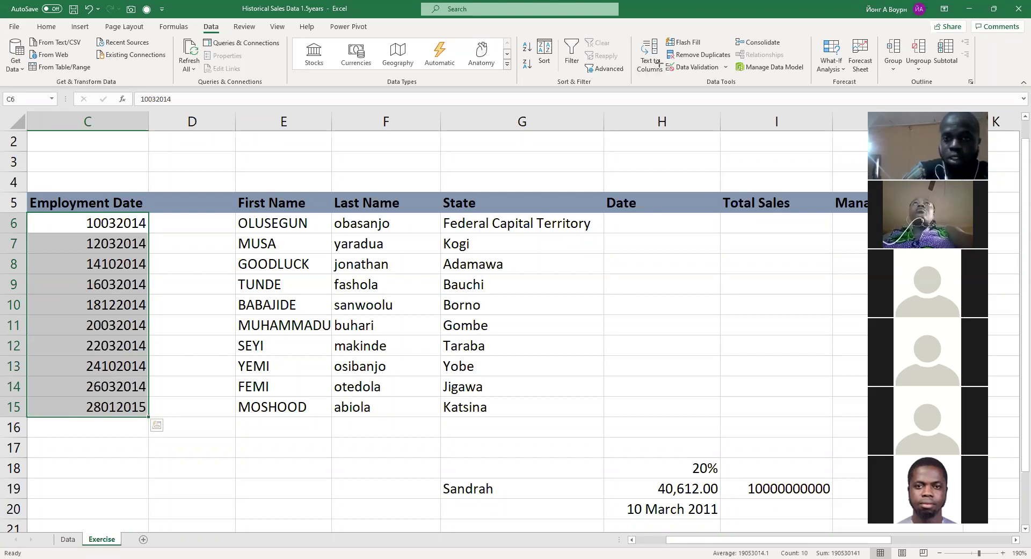
pyautogui.moveTo(615, 496); pyautogui.dragTo(642, 79)
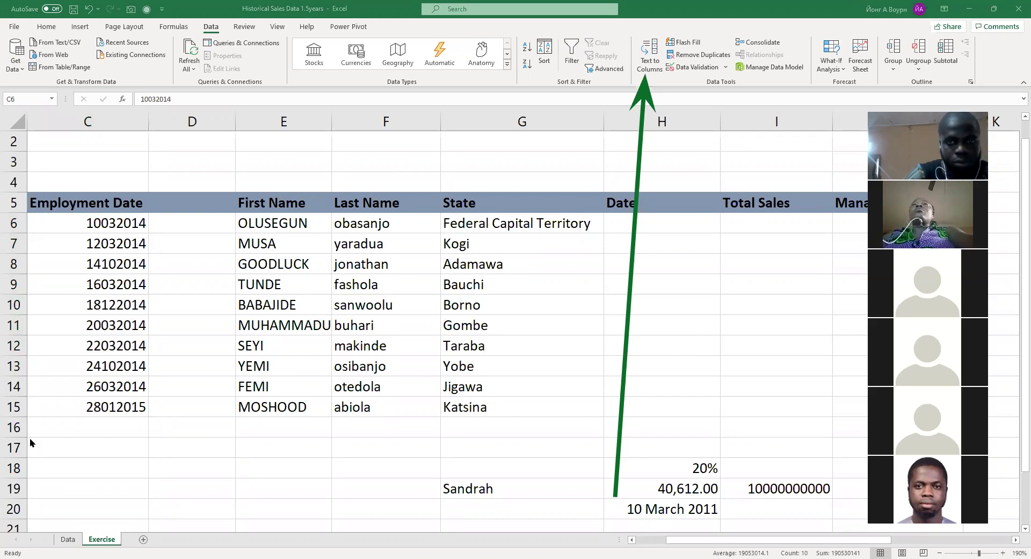
pyautogui.click(642, 62)
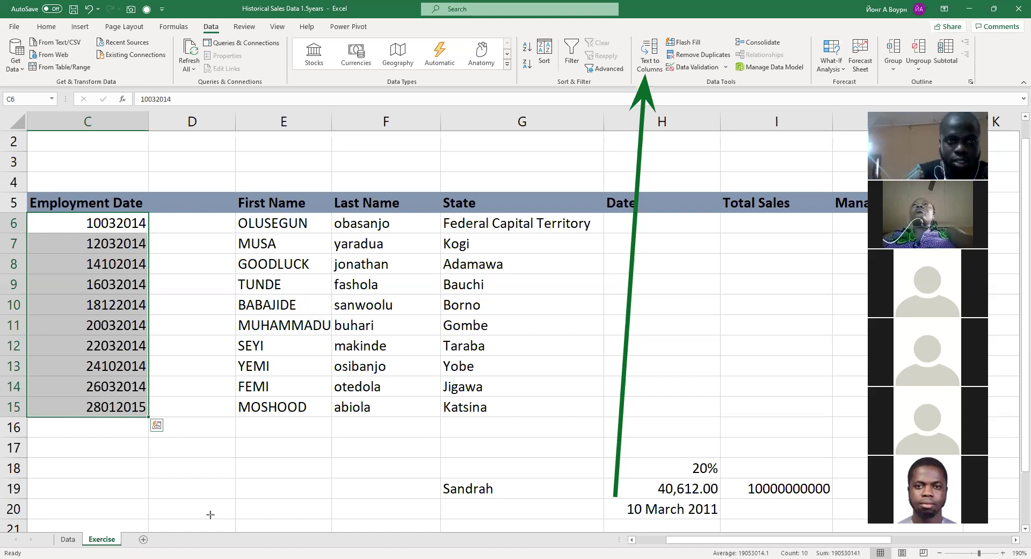
pyautogui.moveTo(263, 519); pyautogui.dragTo(213, 37)
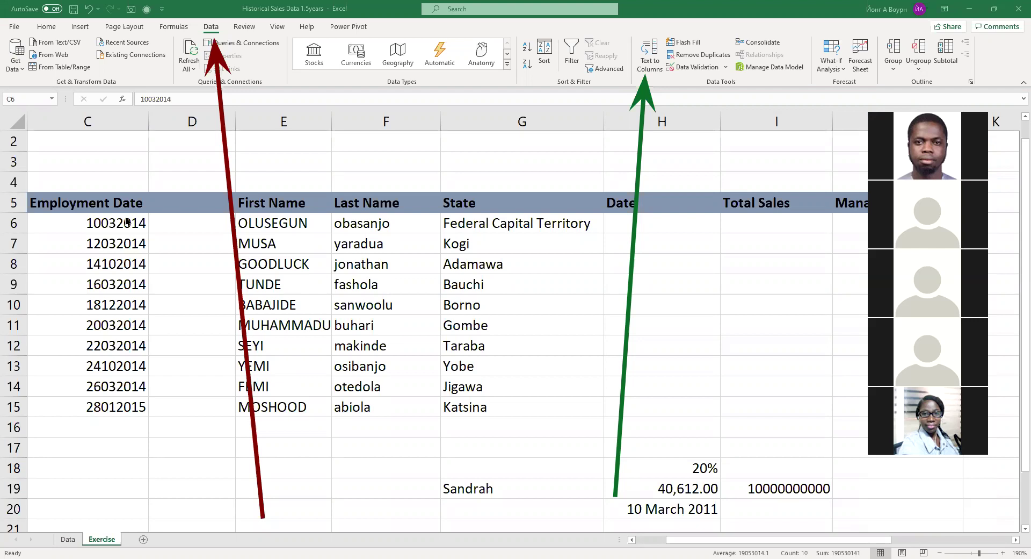
pyautogui.hotkey('ctrl', 'shift', 'Down')
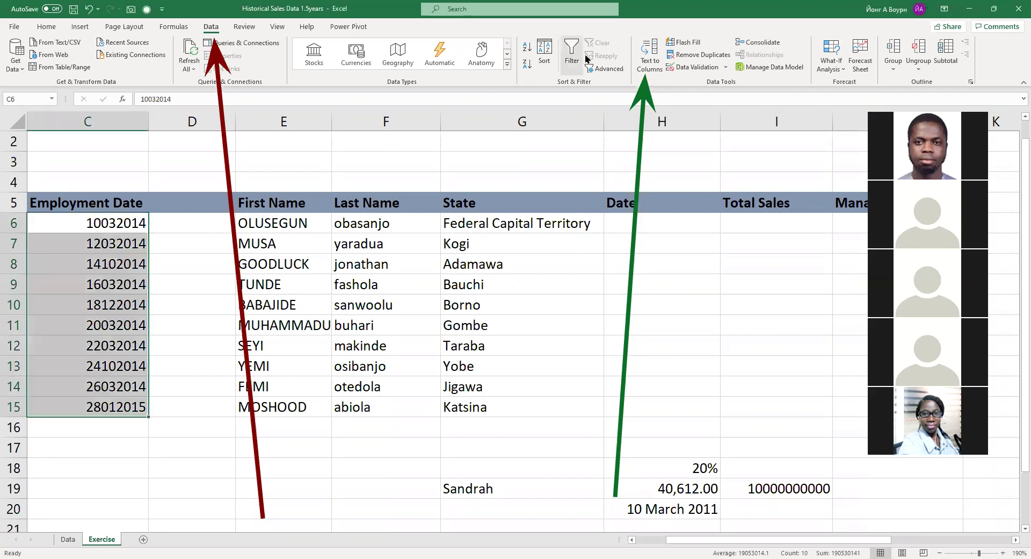
# - Start Text to Columns on C6:C15 with the Fixed width type and continue without adding column breaks
pyautogui.click(643, 67)
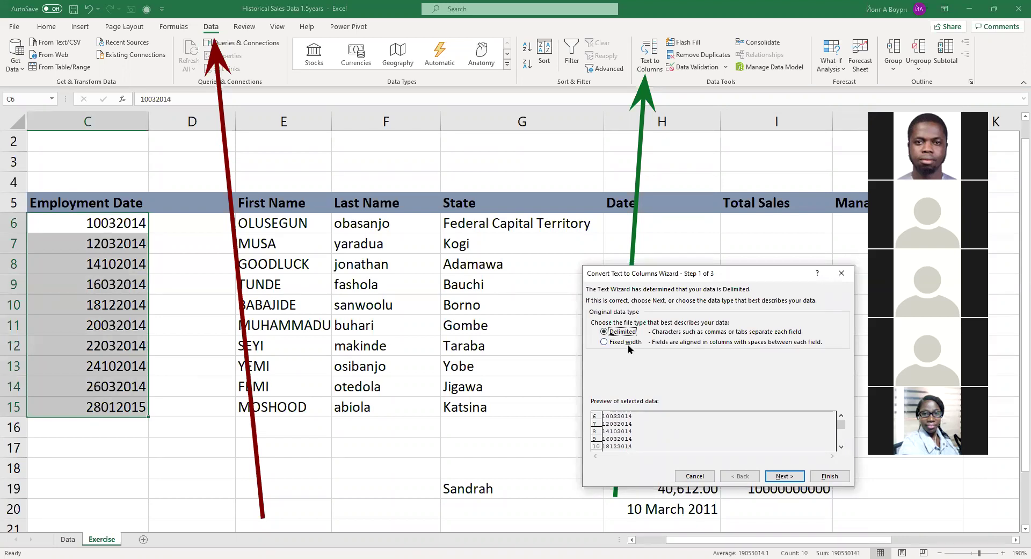
pyautogui.click(629, 346)
pyautogui.click(627, 331)
pyautogui.click(629, 342)
pyautogui.press('Return')
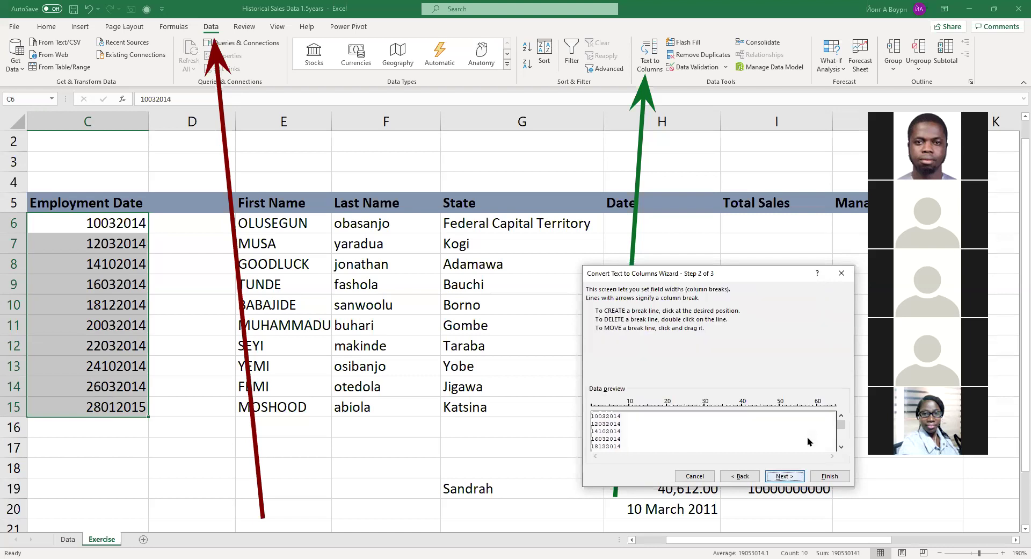
pyautogui.press('Return')
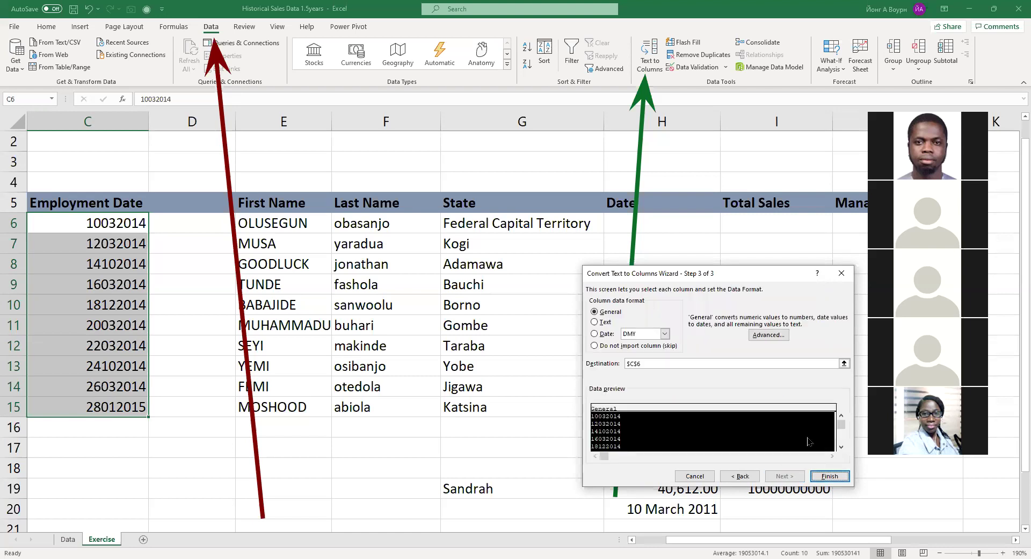
# - Set the column data format to Date DMY and convert the employment dates in place at C6
pyautogui.click(599, 336)
pyautogui.click(632, 337)
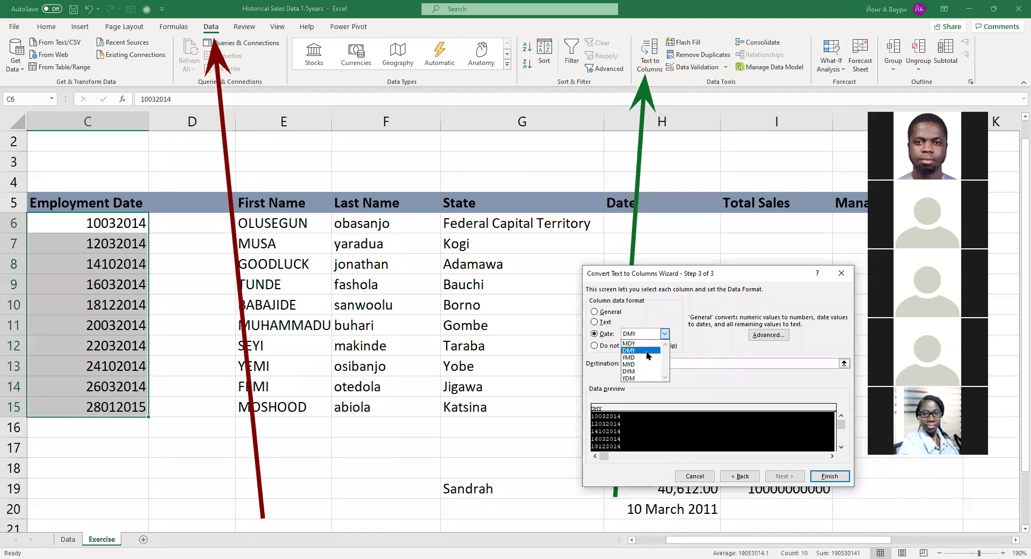
pyautogui.click(639, 350)
pyautogui.click(650, 338)
pyautogui.click(650, 351)
pyautogui.press('Return')
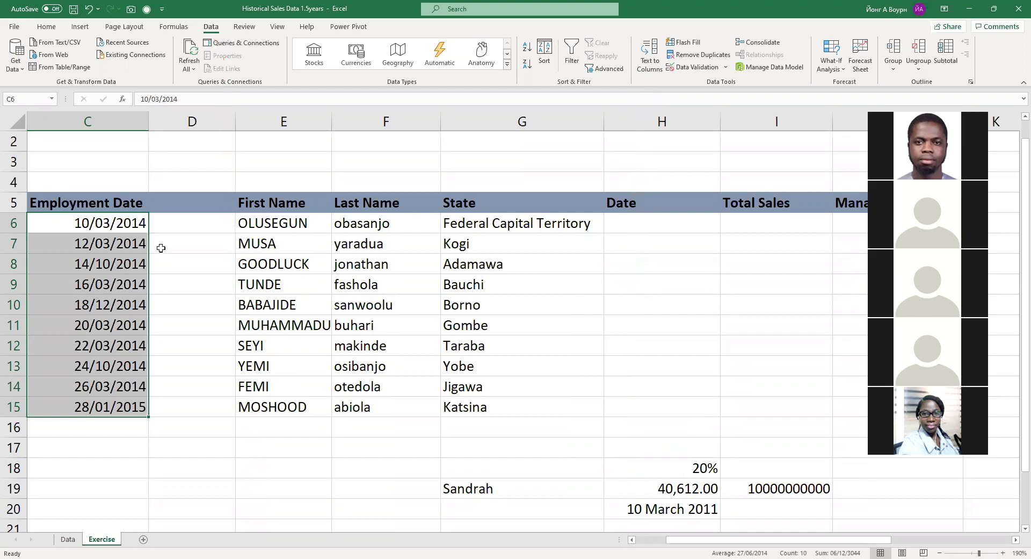
# - Undo the date conversion, the widening of column C and the blank column inserted before First Name
pyautogui.hotkey('ctrl', 'z')
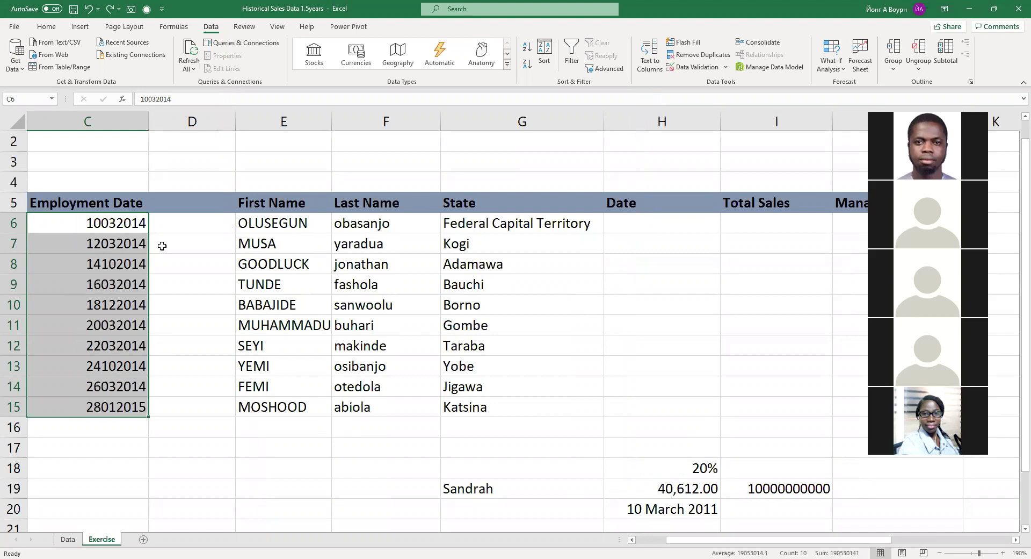
pyautogui.hotkey('ctrl', 'z')
pyautogui.hotkey('ctrl', 'z')
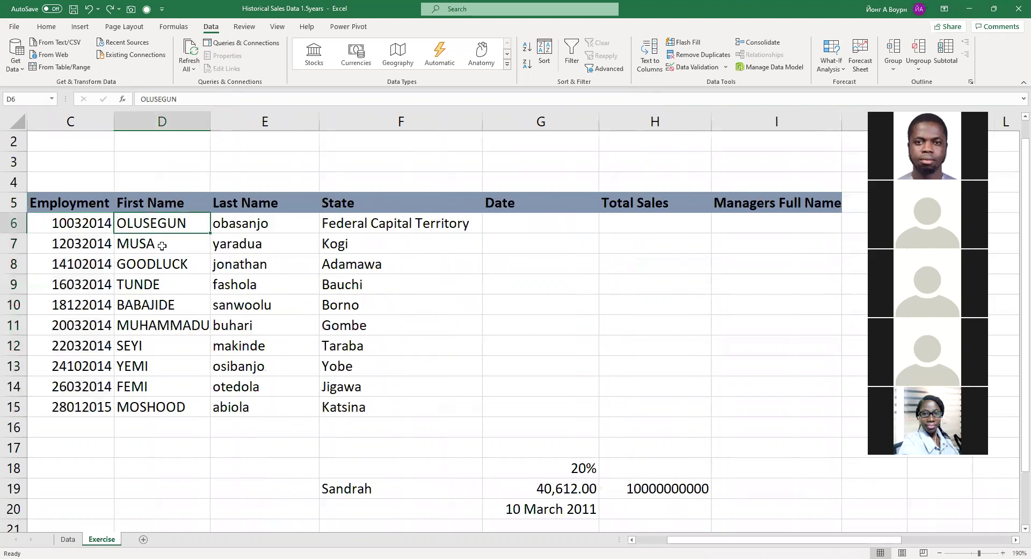
# - Run Text to Columns on C6:C15 as Fixed width without column breaks, up to the column data format settings
pyautogui.moveTo(106, 226); pyautogui.dragTo(89, 408)
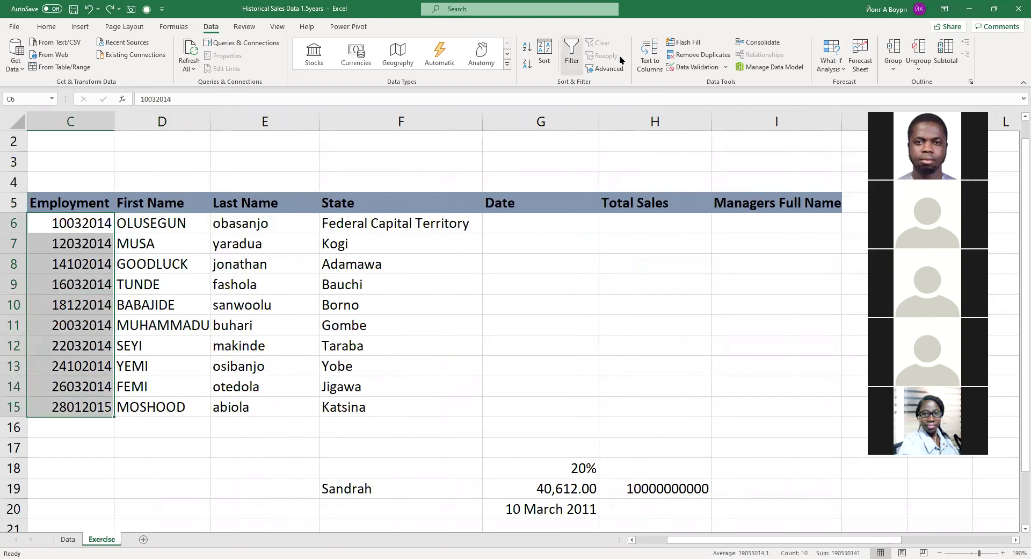
pyautogui.click(650, 57)
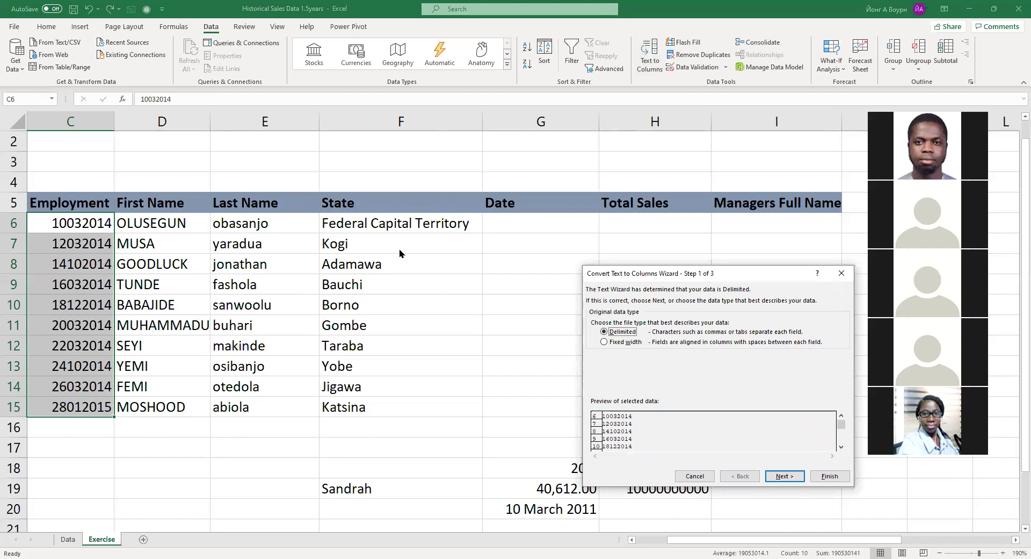
pyautogui.click(417, 453)
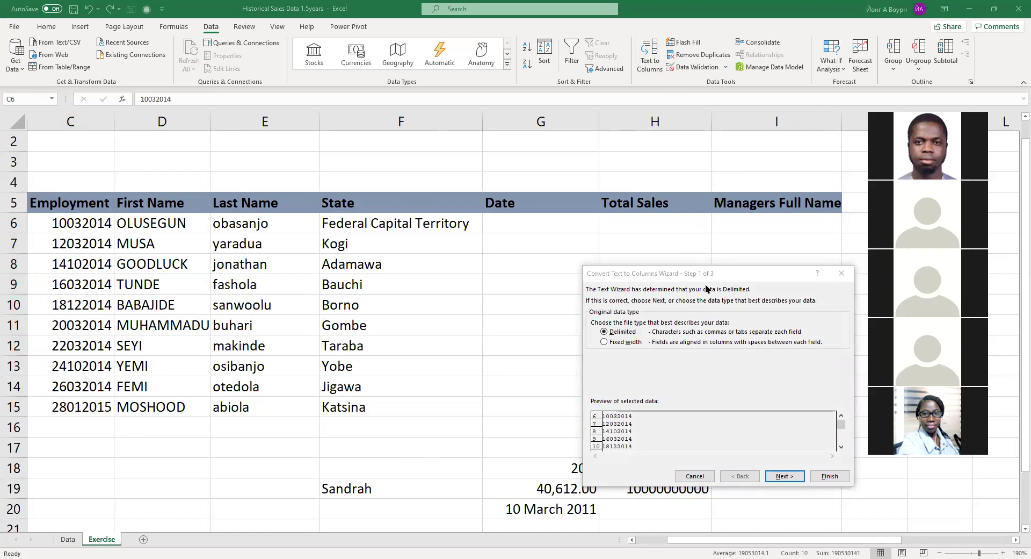
pyautogui.click(623, 344)
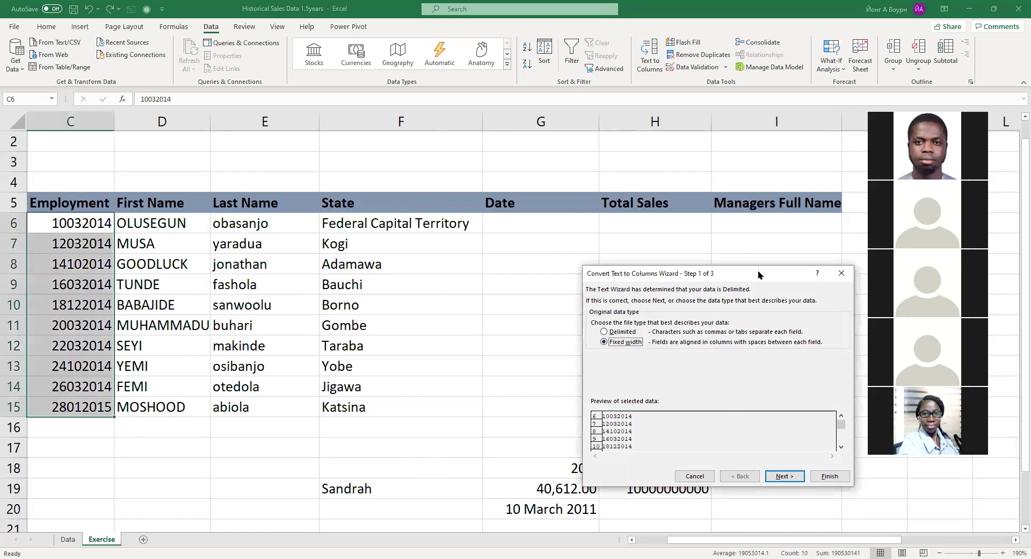
pyautogui.click(785, 476)
pyautogui.click(745, 420)
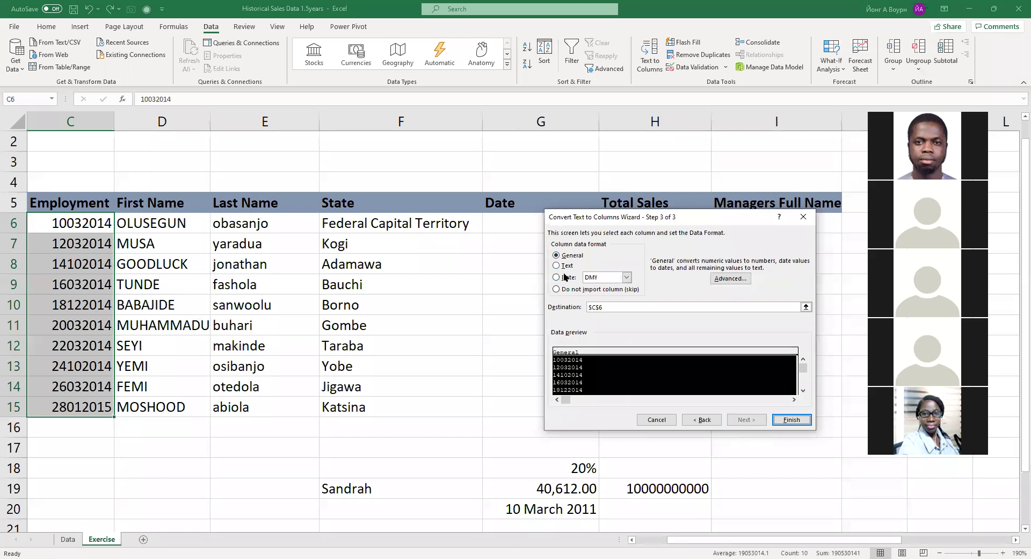
# - Choose the Date format DMY with destination $C$6 and finish converting the employment dates
pyautogui.click(565, 276)
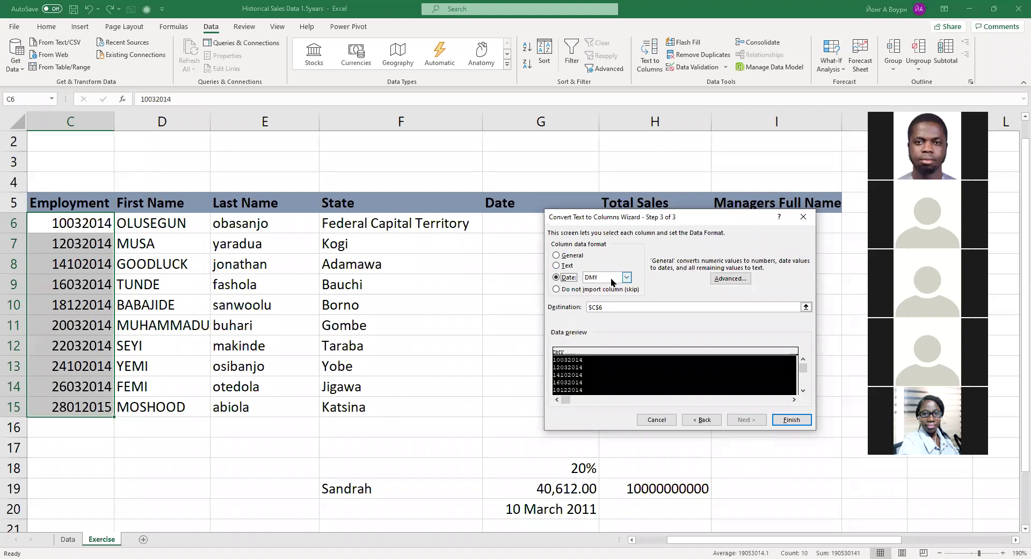
pyautogui.click(612, 282)
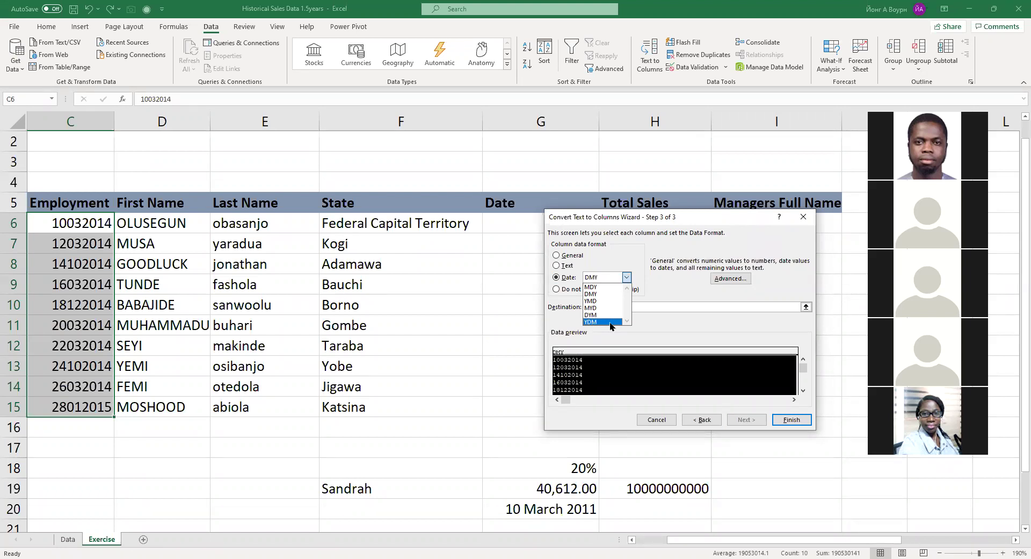
pyautogui.click(601, 294)
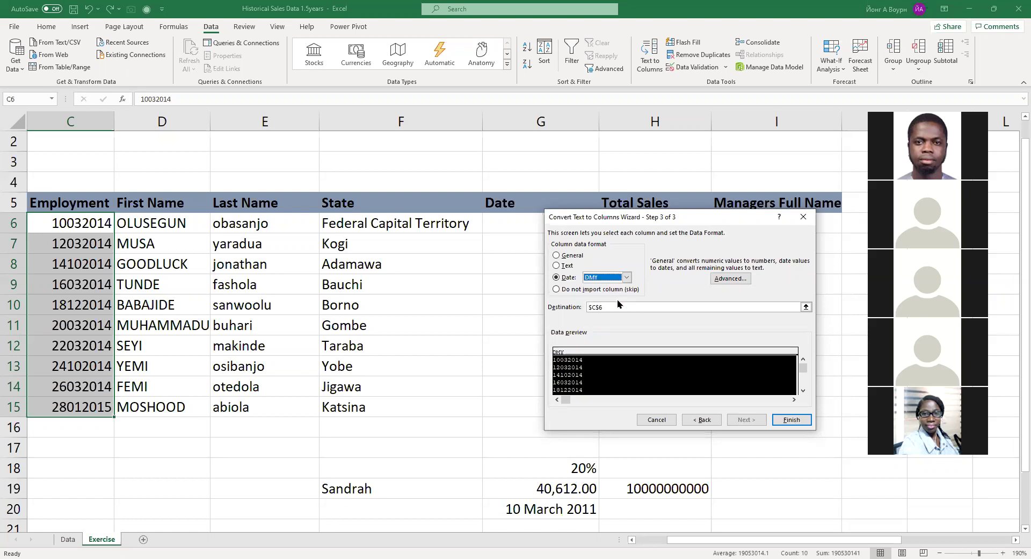
pyautogui.click(782, 419)
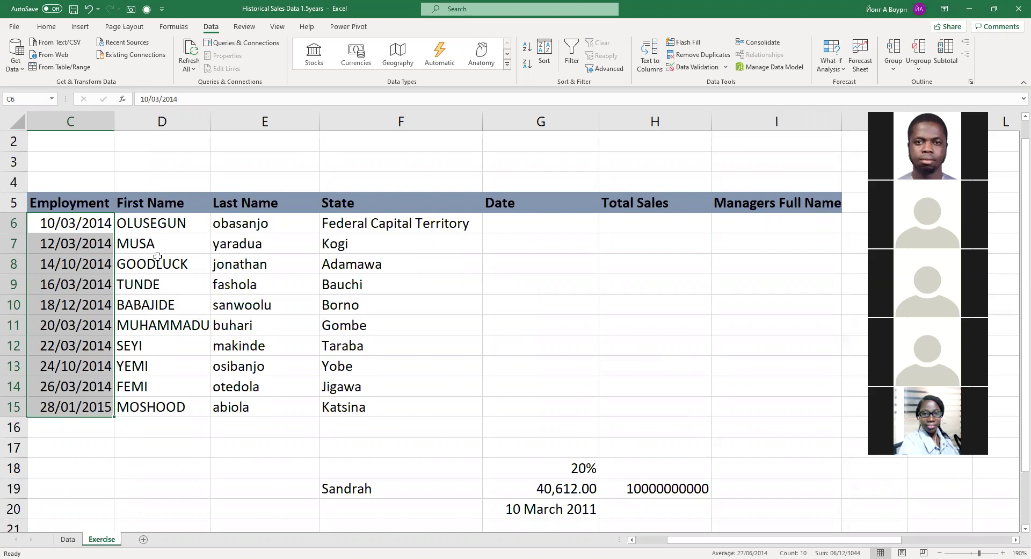
# - Enter the task "Find total Sales made after employment date by each manager in his or her state" in cell F3
pyautogui.click(634, 223)
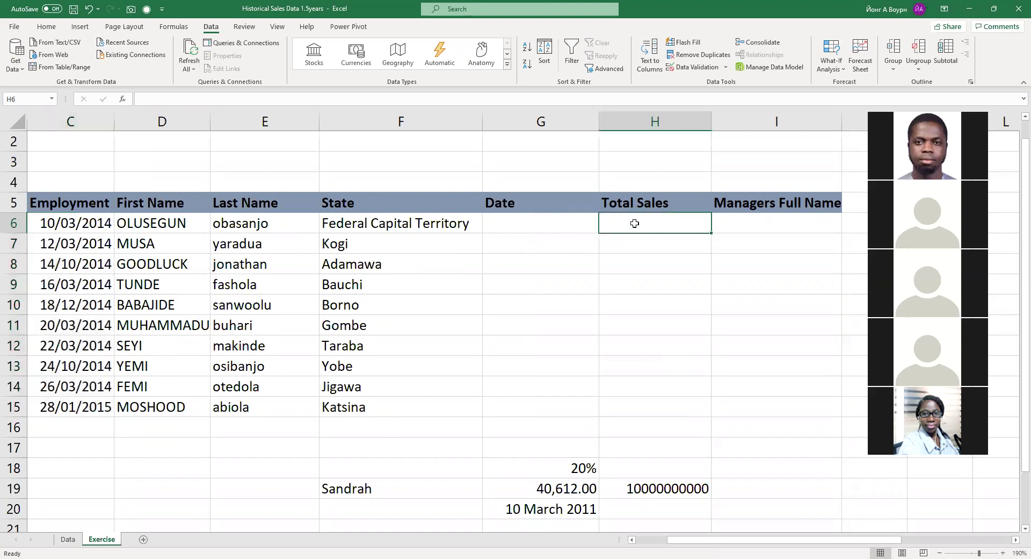
pyautogui.click(353, 155)
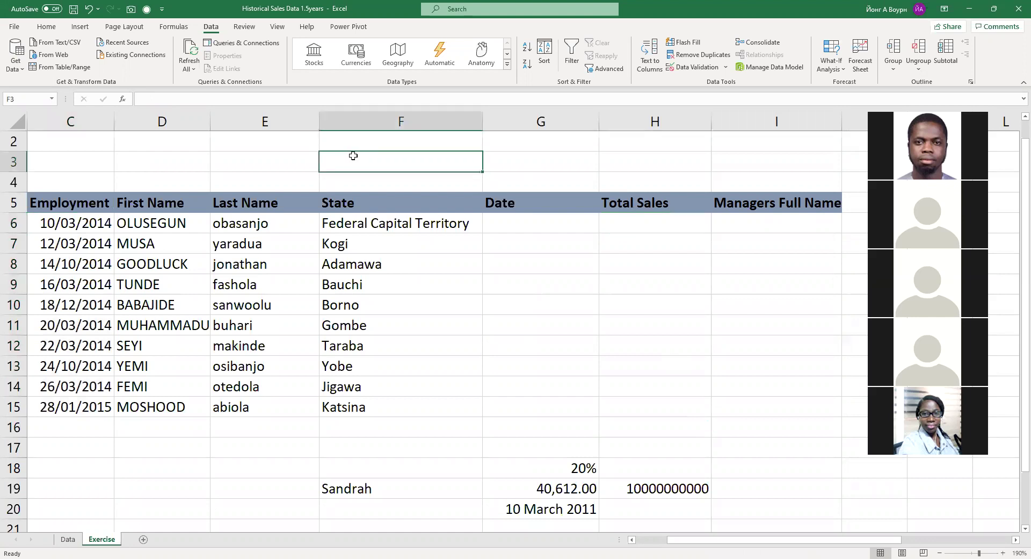
pyautogui.write('Fin')
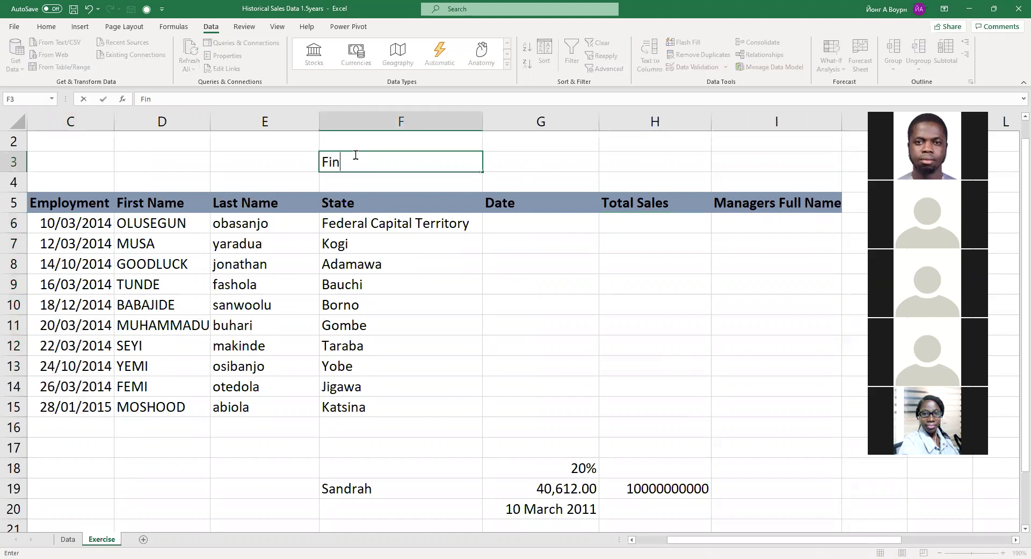
pyautogui.write('d total Sal')
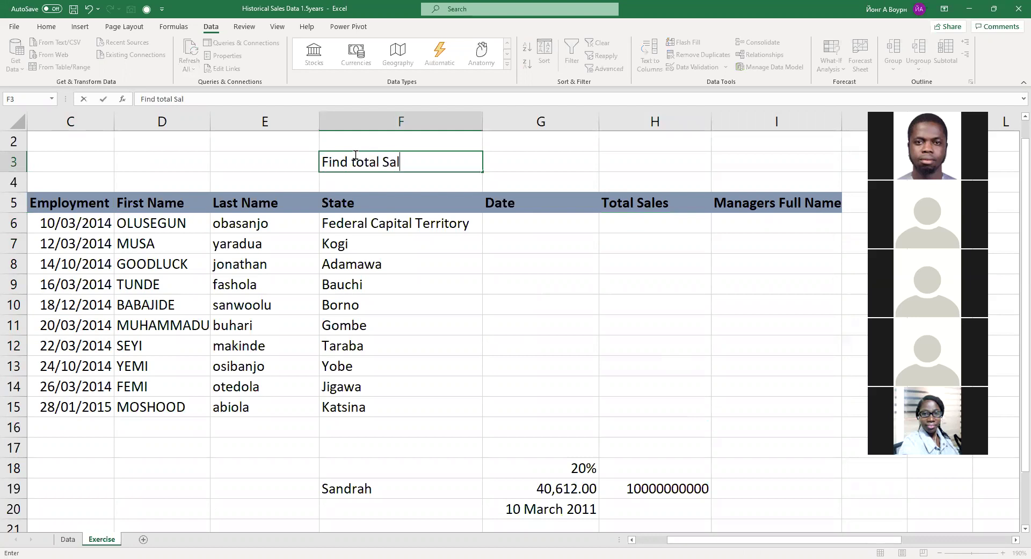
pyautogui.write('es made a')
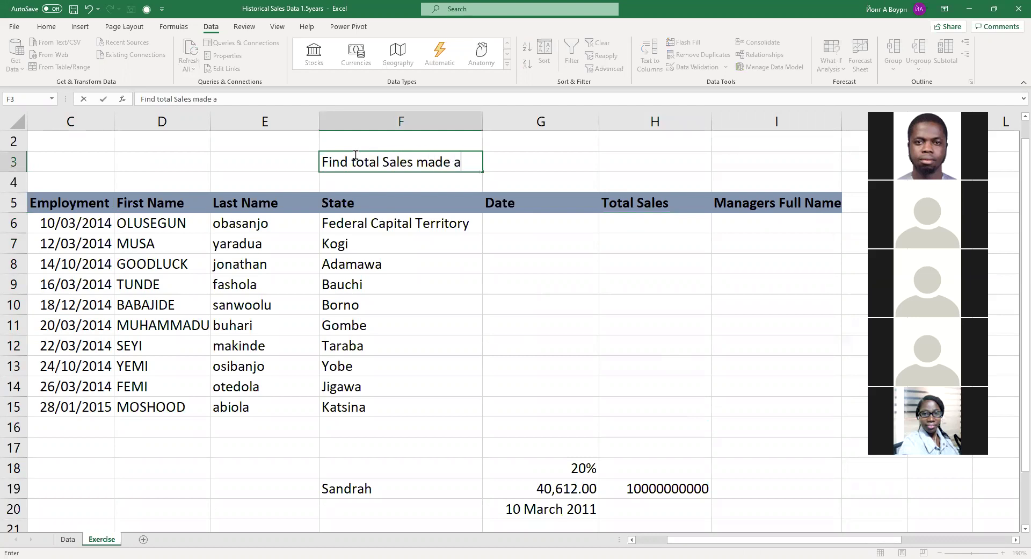
pyautogui.write('fter e,ployment')
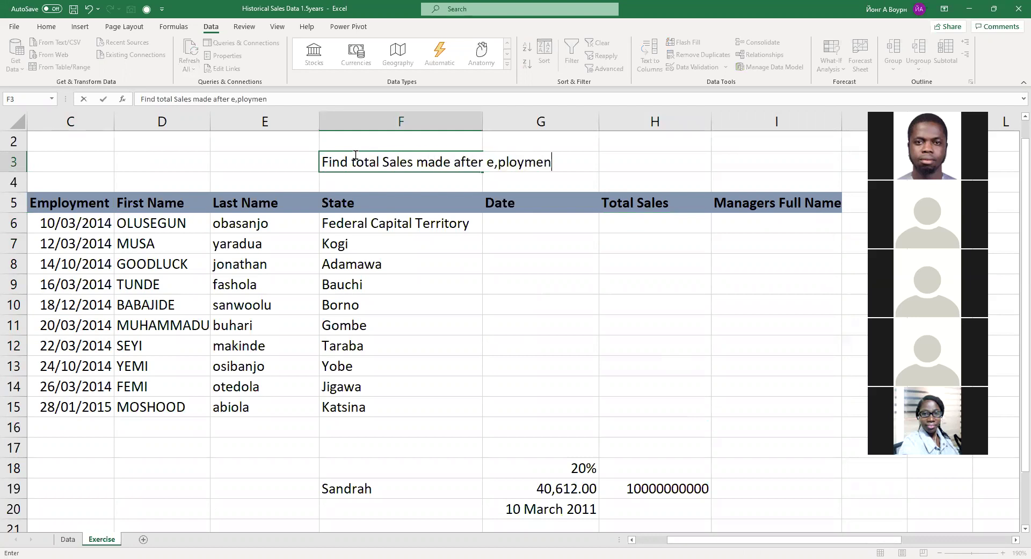
pyautogui.press('BackSpace')
pyautogui.press('BackSpace')
pyautogui.press('BackSpace')
pyautogui.press('BackSpace')
pyautogui.press('BackSpace')
pyautogui.press('BackSpace')
pyautogui.press('BackSpace')
pyautogui.press('BackSpace')
pyautogui.press('BackSpace')
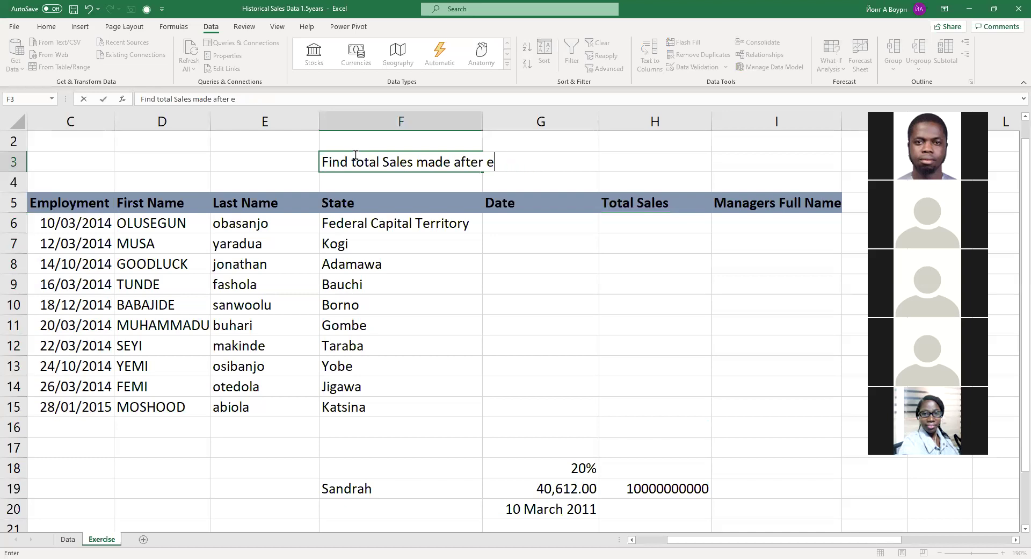
pyautogui.write('mployment ')
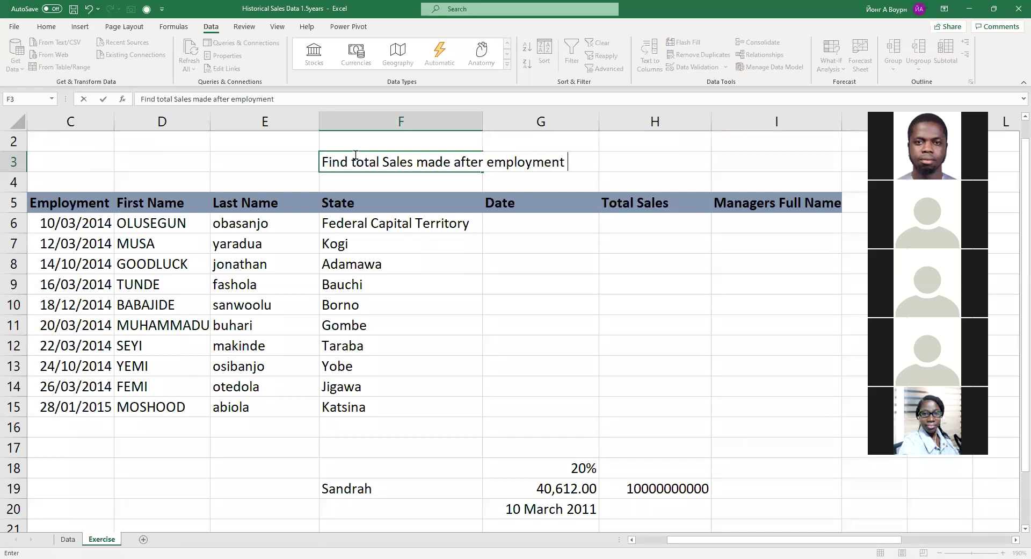
pyautogui.write('date by e')
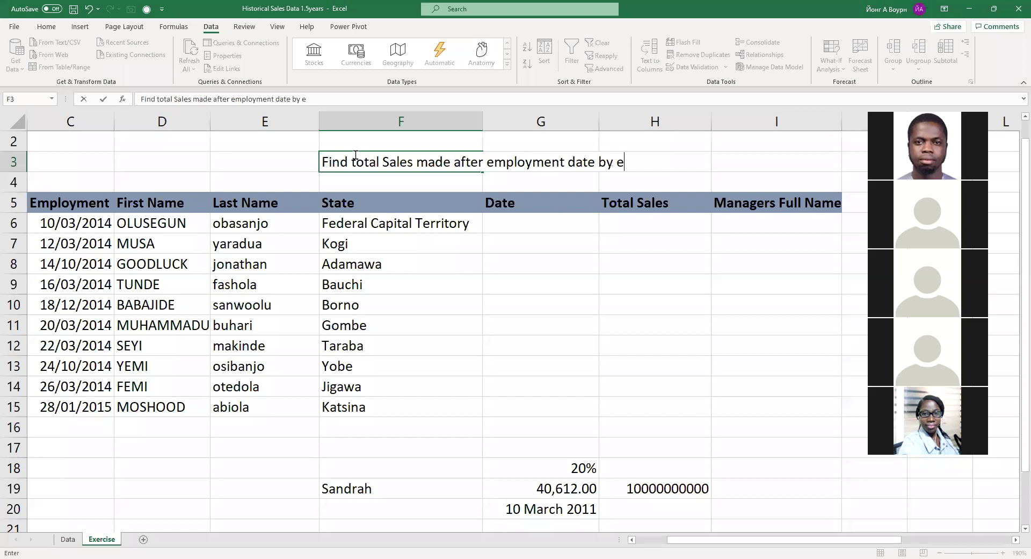
pyautogui.write('ach manager')
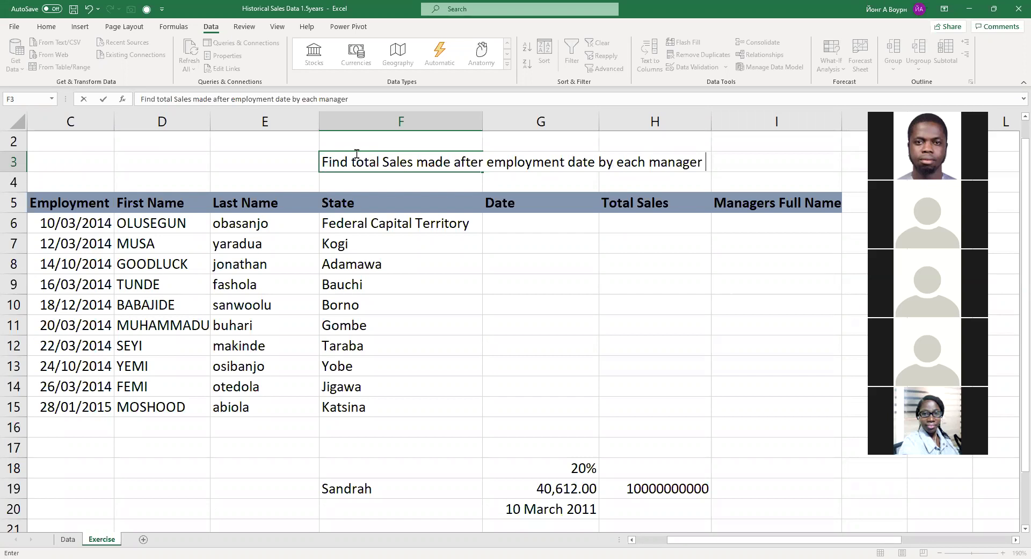
pyautogui.write('in his or her state')
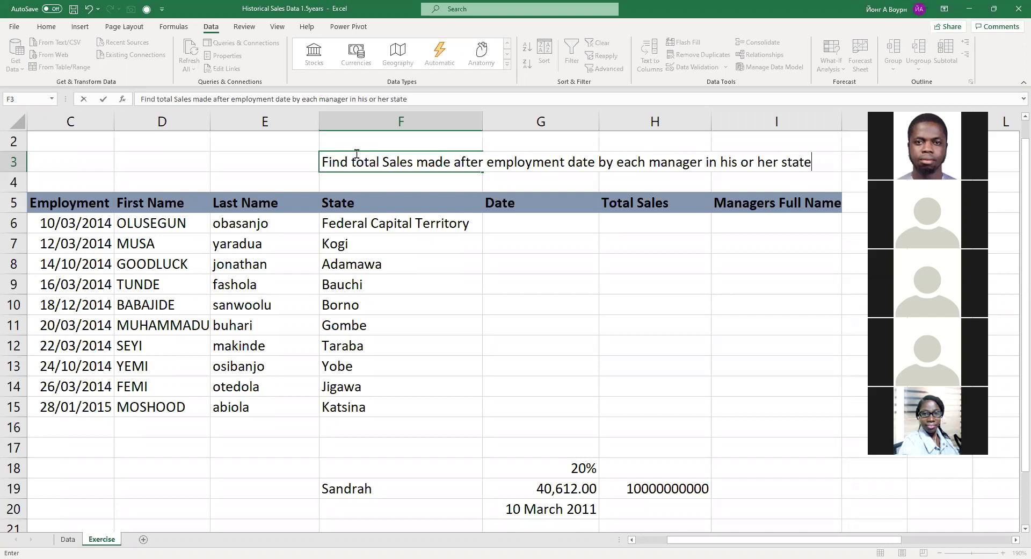
pyautogui.click(464, 276)
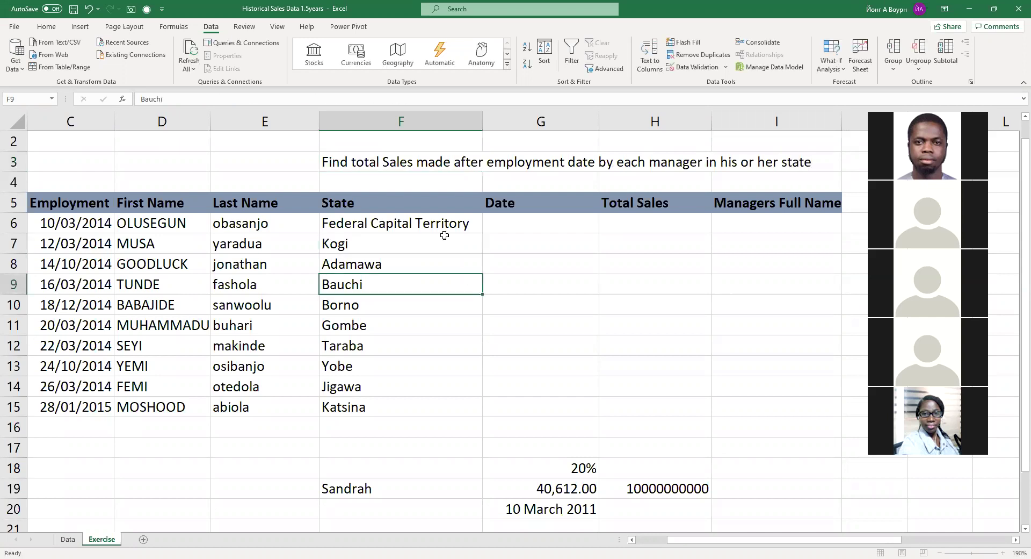
# - Review the task and the first manager's state on the Exercise sheet against the column headings of the Data sheet
pyautogui.click(378, 168)
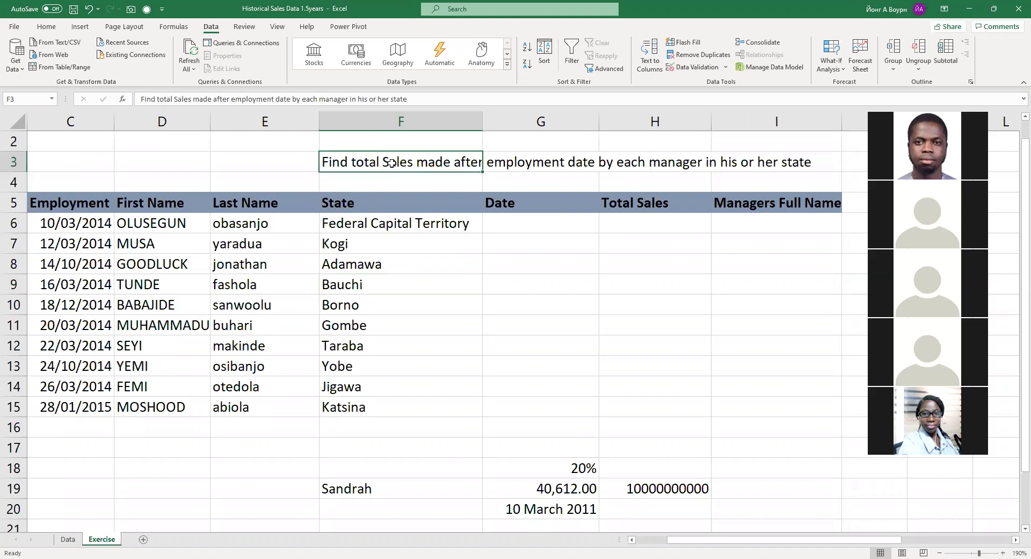
pyautogui.click(348, 219)
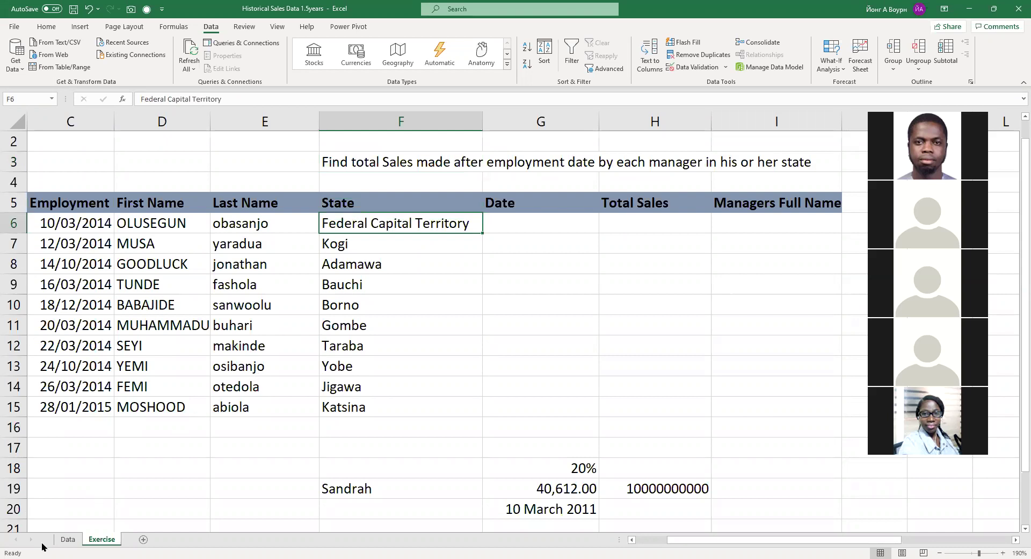
pyautogui.click(68, 539)
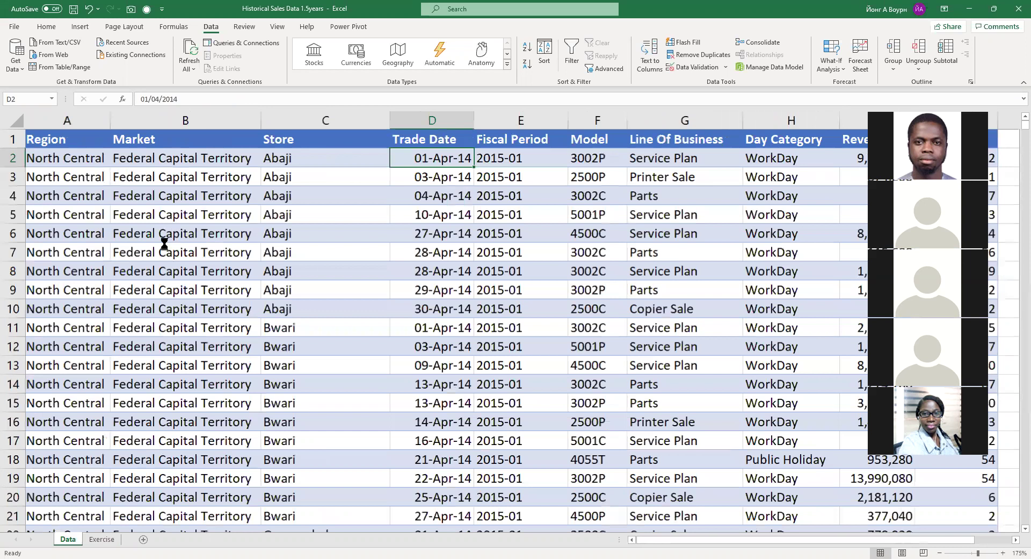
pyautogui.scroll(-4, 162, 236)
pyautogui.scroll(-3, 153, 170)
pyautogui.scroll(2, 151, 169)
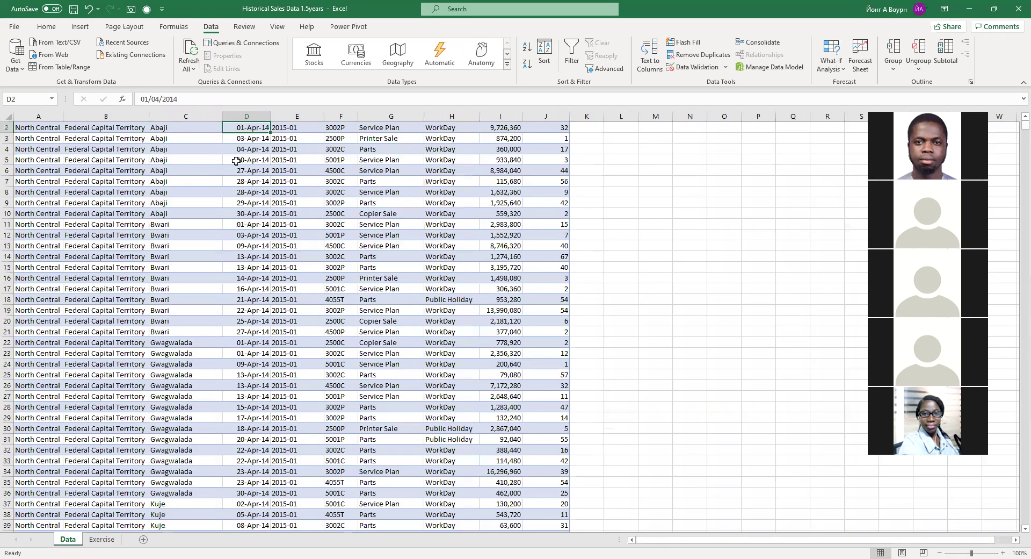
pyautogui.scroll(1, 236, 161)
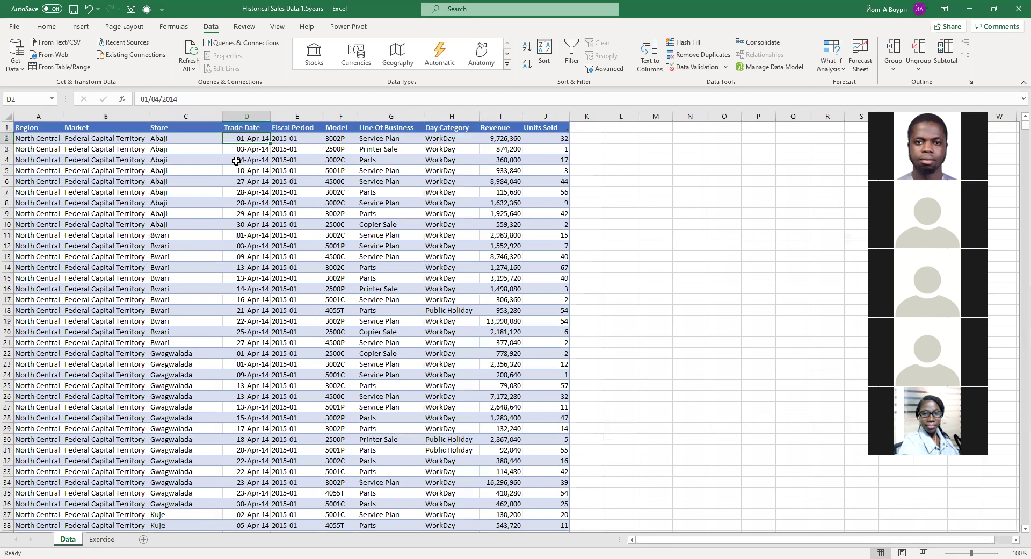
pyautogui.click(100, 539)
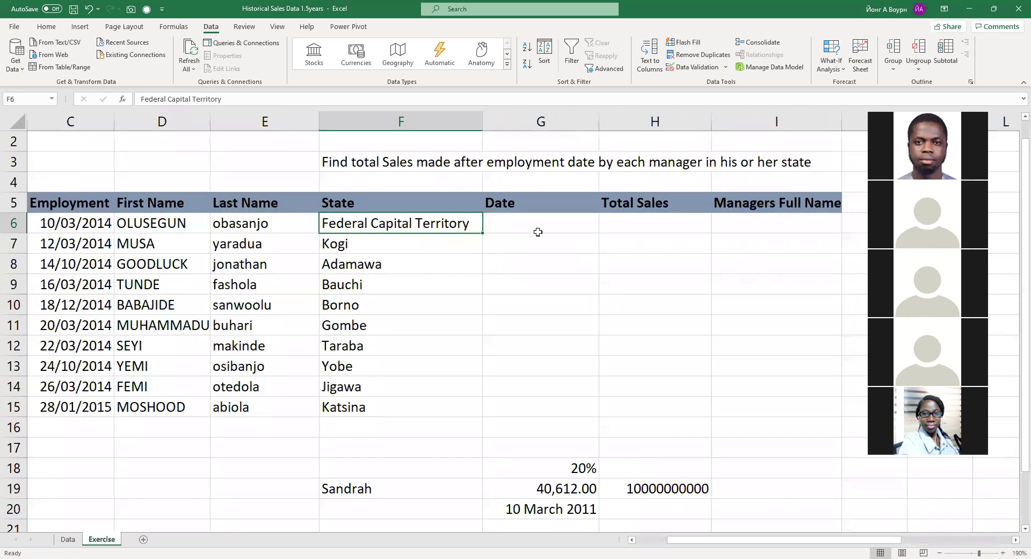
pyautogui.click(643, 221)
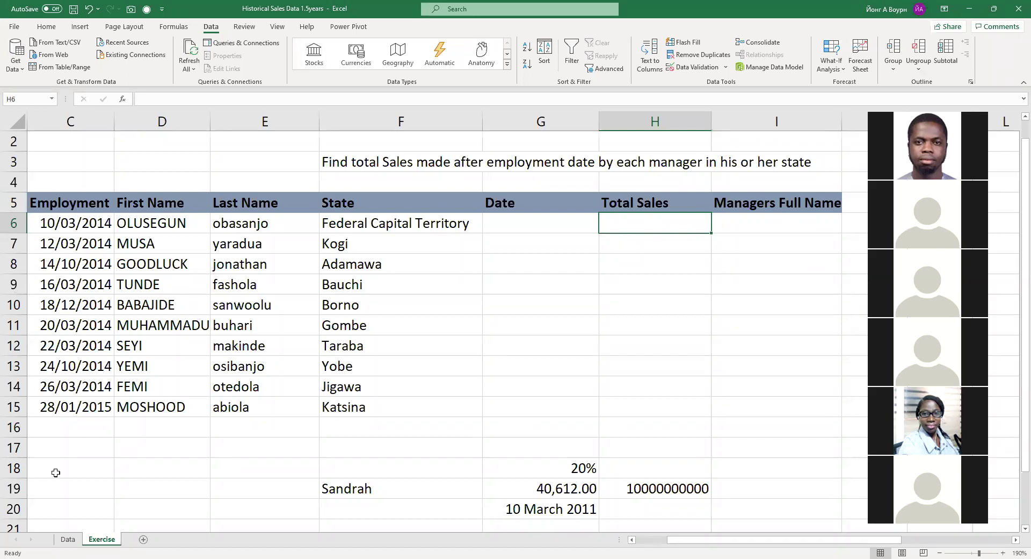
# - Examine the Market entries down the Data sheet, from Federal Capital Territory through Kogi to Adamawa, and return to the Exercise sheet
pyautogui.click(67, 540)
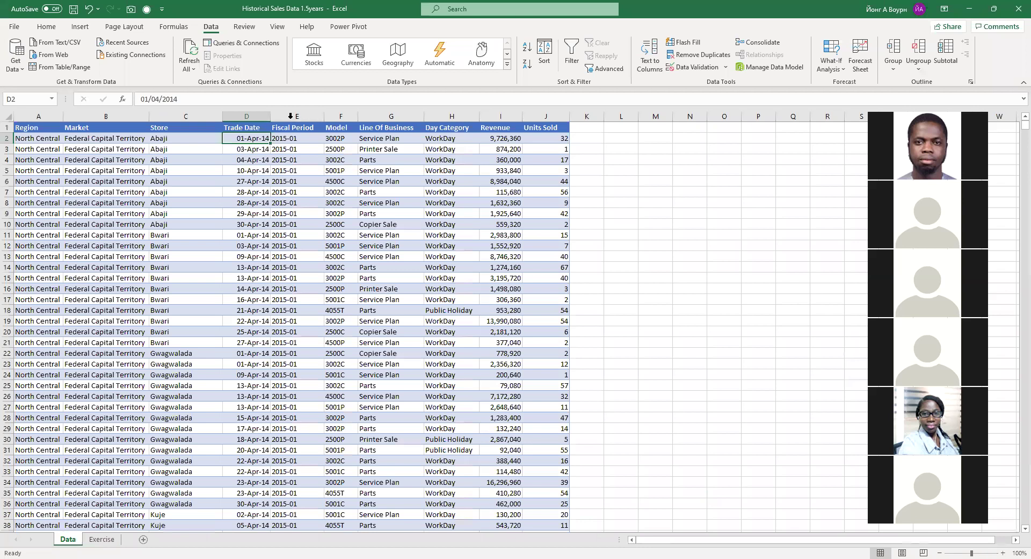
pyautogui.scroll(-17, 135, 140)
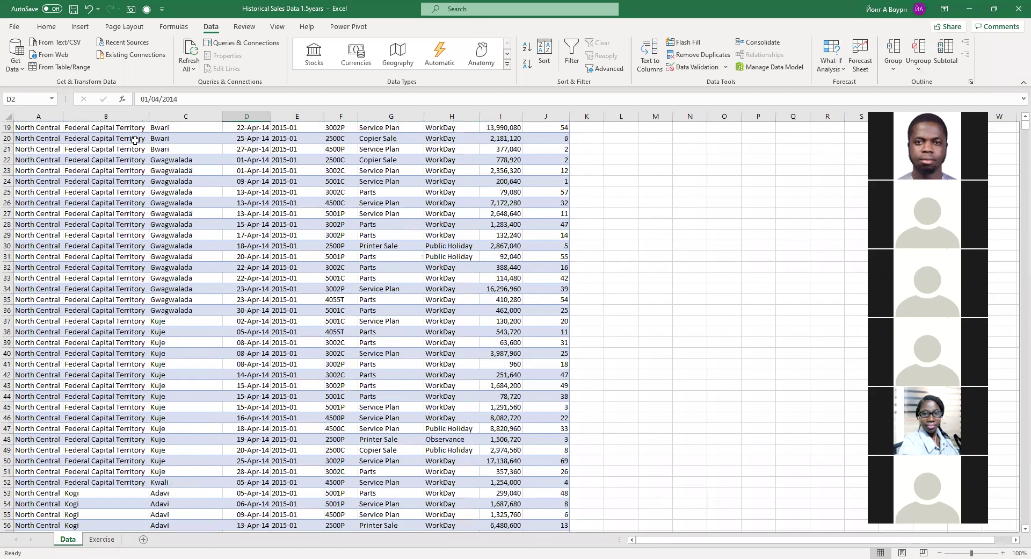
pyautogui.scroll(-20, 111, 269)
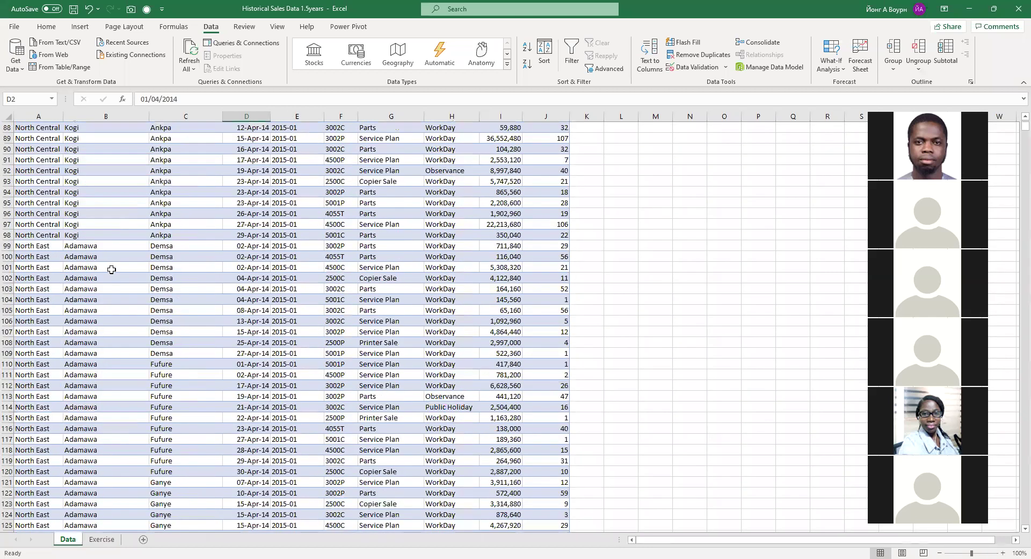
pyautogui.scroll(16, 111, 269)
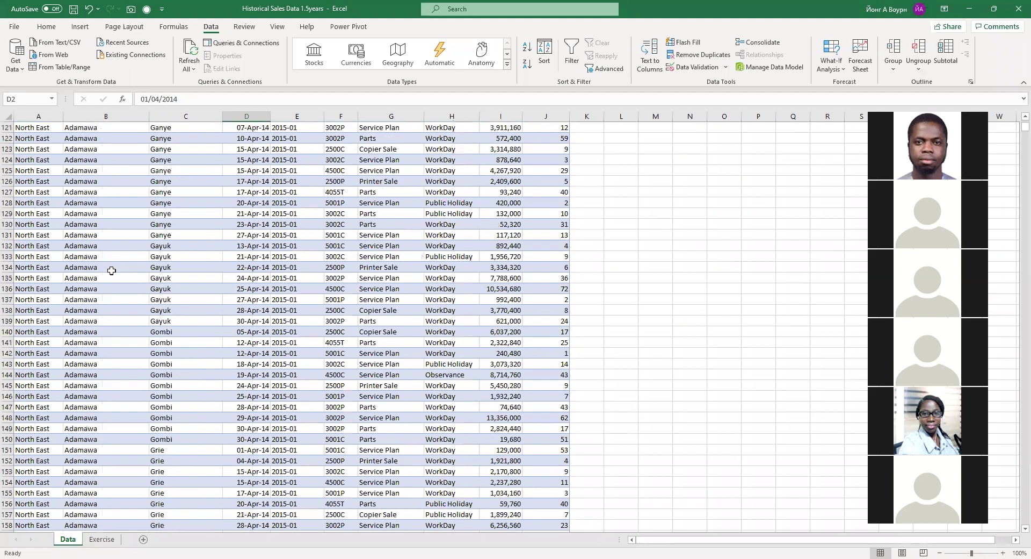
pyautogui.keyDown('ctrl'); pyautogui.scroll(1, 115, 262); pyautogui.keyUp('ctrl')
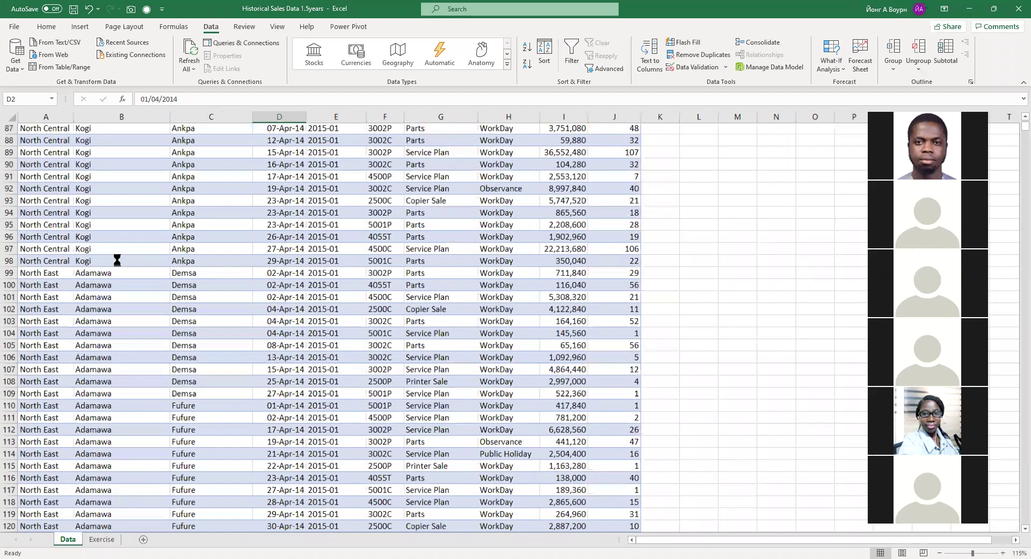
pyautogui.keyDown('ctrl'); pyautogui.scroll(3, 117, 259); pyautogui.keyUp('ctrl')
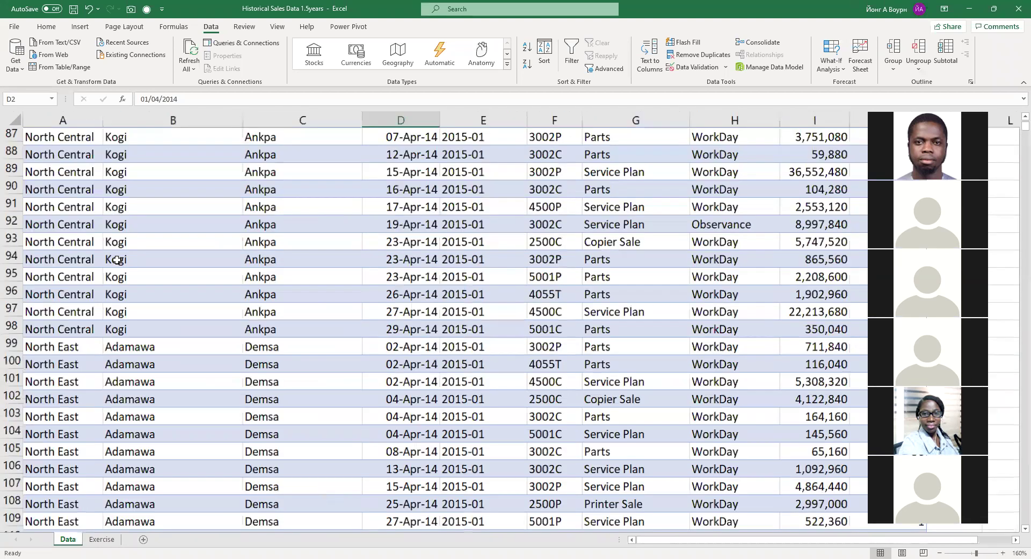
pyautogui.keyDown('ctrl'); pyautogui.scroll(-2, 117, 260); pyautogui.keyUp('ctrl')
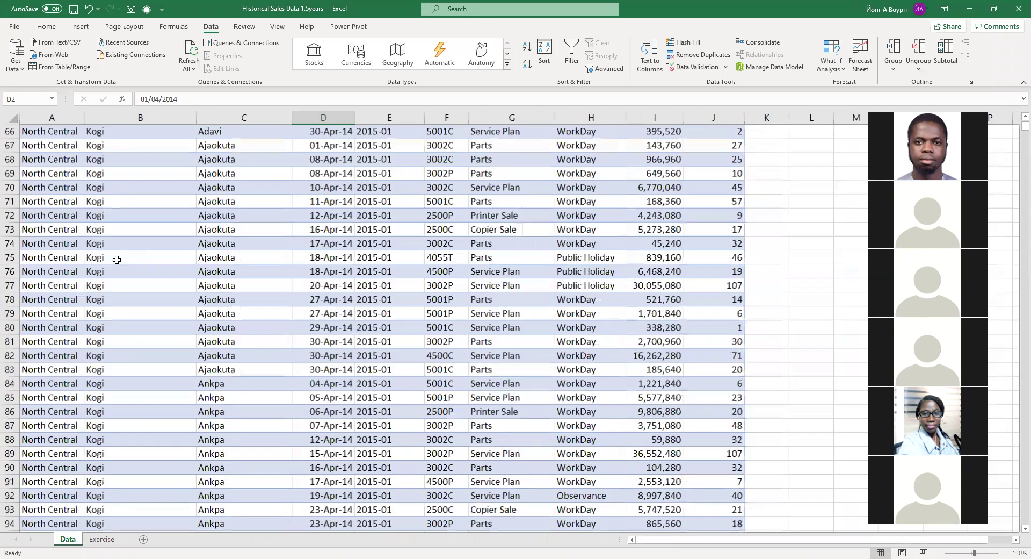
pyautogui.scroll(20, 120, 254)
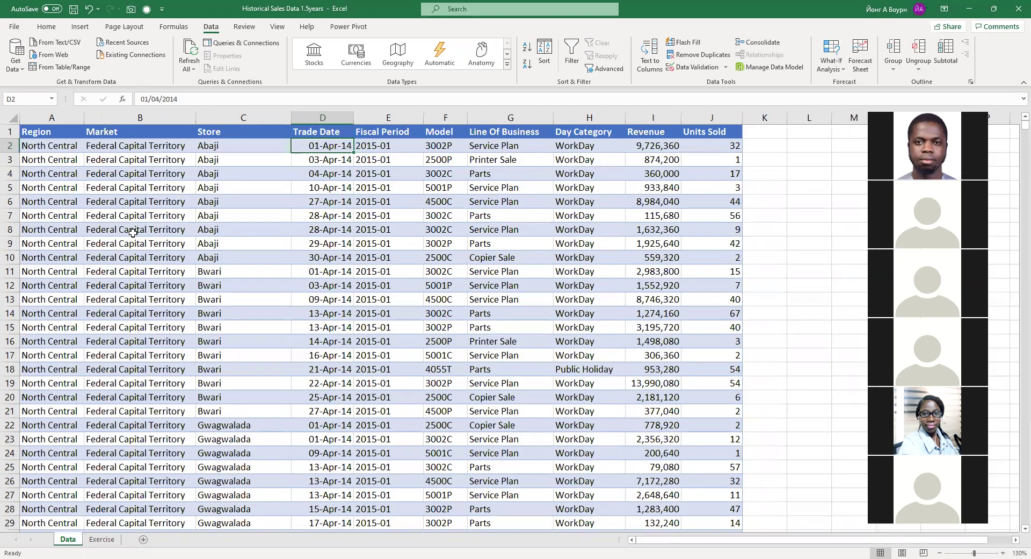
pyautogui.click(102, 539)
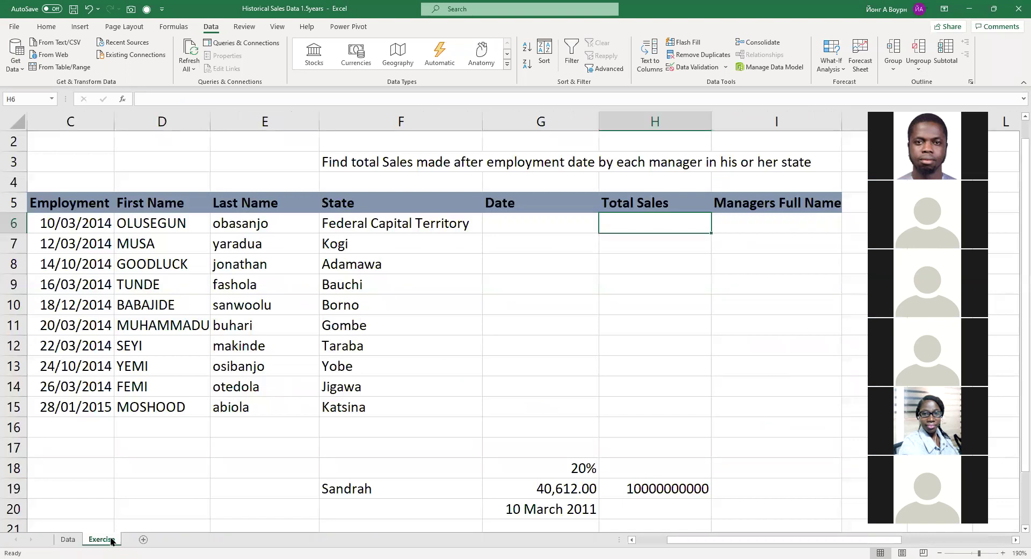
# - Compare the employment dates in C6:C15 of the Exercise sheet with the Trade Date column on the Data sheet
pyautogui.click(74, 542)
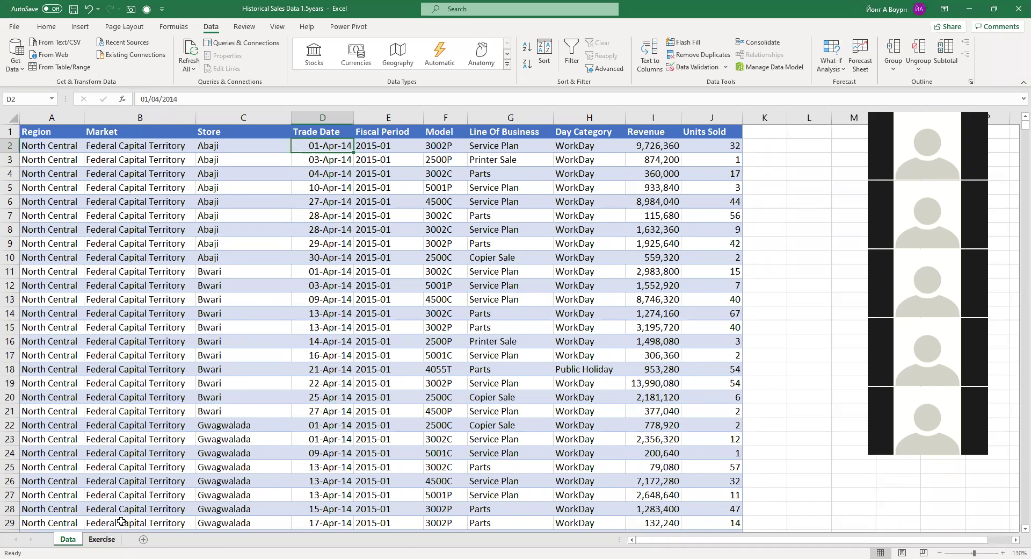
pyautogui.click(112, 541)
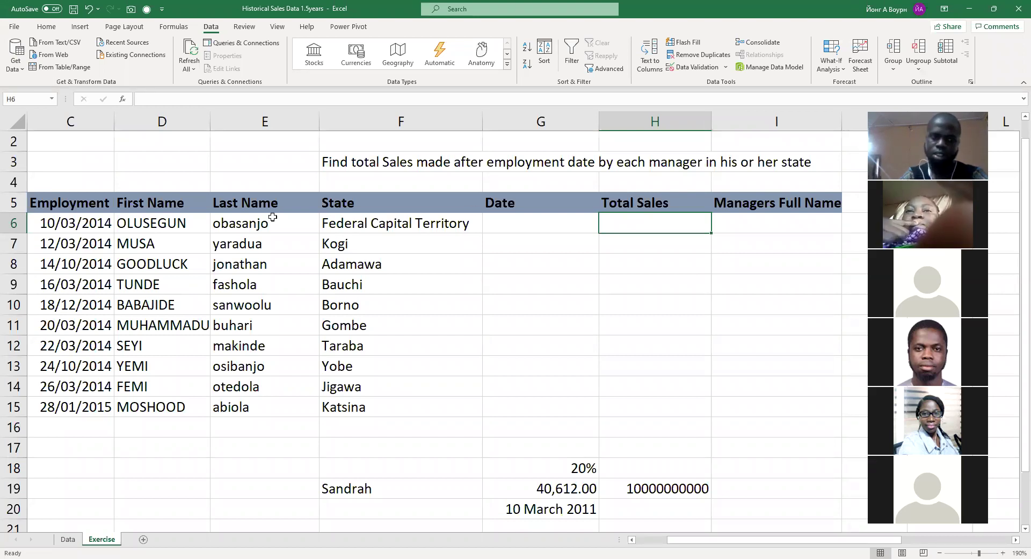
pyautogui.moveTo(89, 219); pyautogui.dragTo(84, 408)
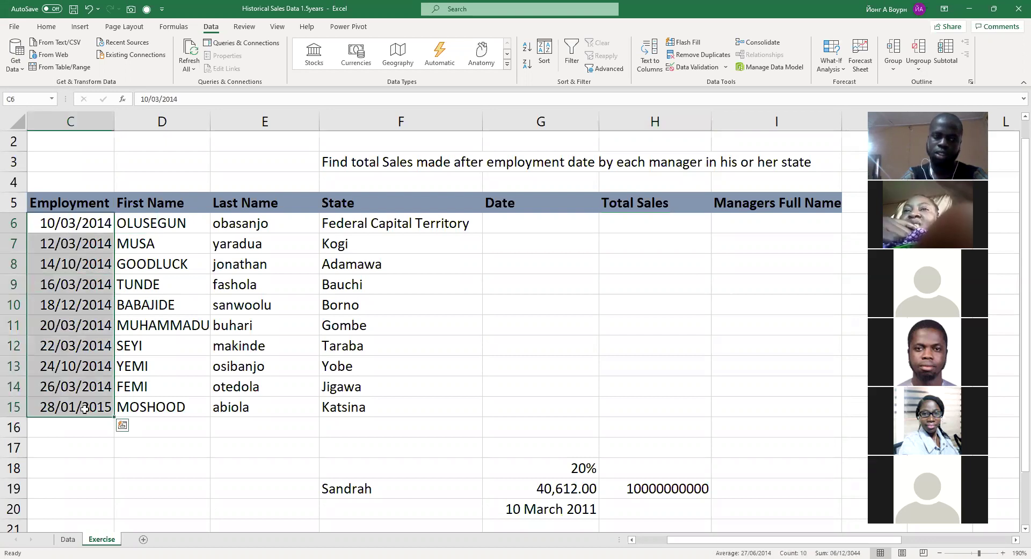
pyautogui.hotkey('ctrl', 'pageup')
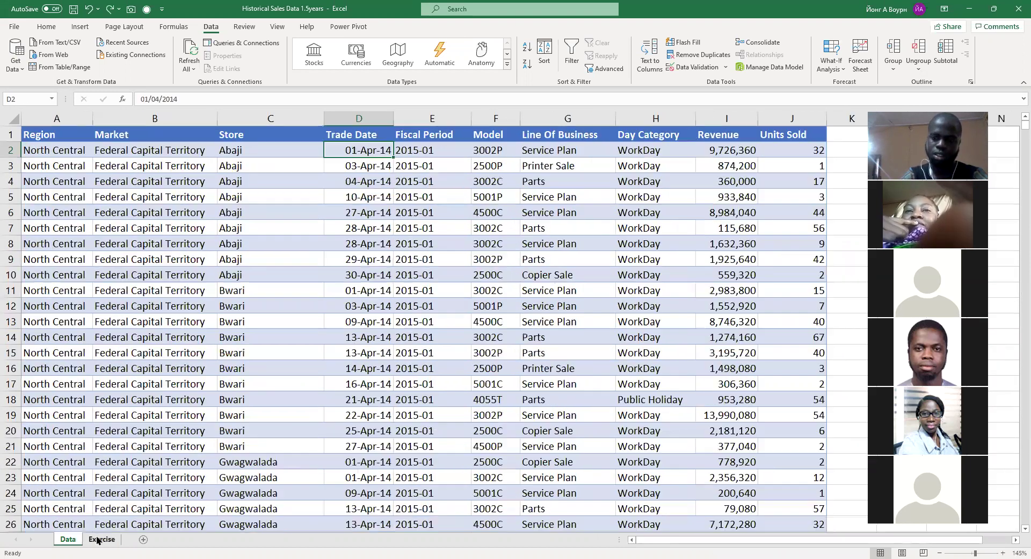
pyautogui.click(100, 539)
pyautogui.hotkey('ctrl', 'pageup')
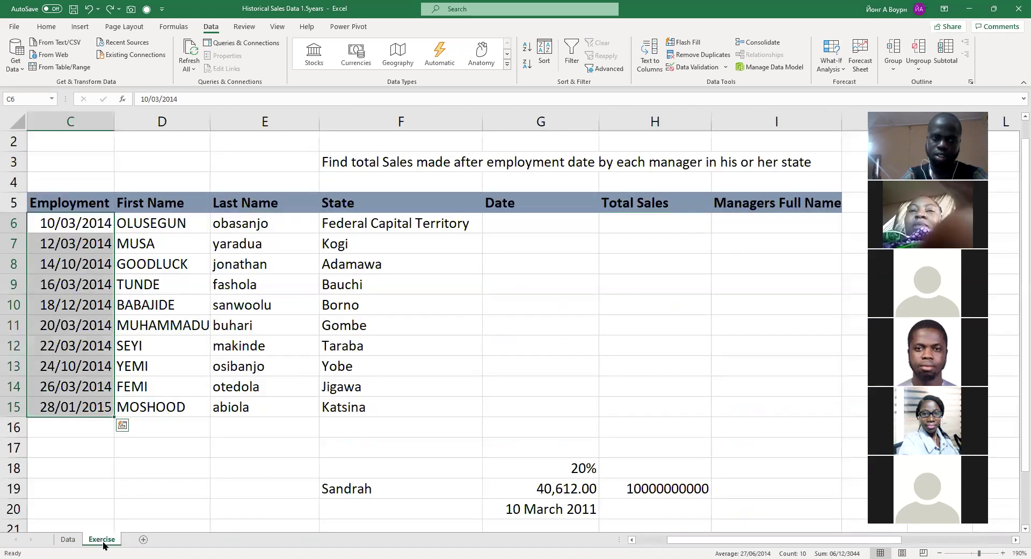
pyautogui.click(103, 542)
pyautogui.hotkey('ctrl', 'pageup')
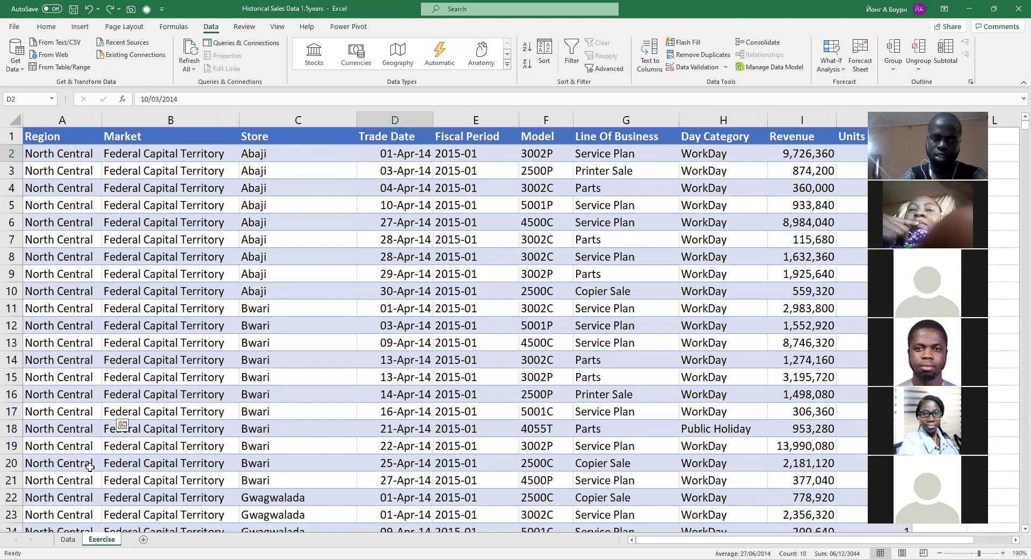
pyautogui.keyDown('ctrl'); pyautogui.scroll(1, 89, 467); pyautogui.keyUp('ctrl')
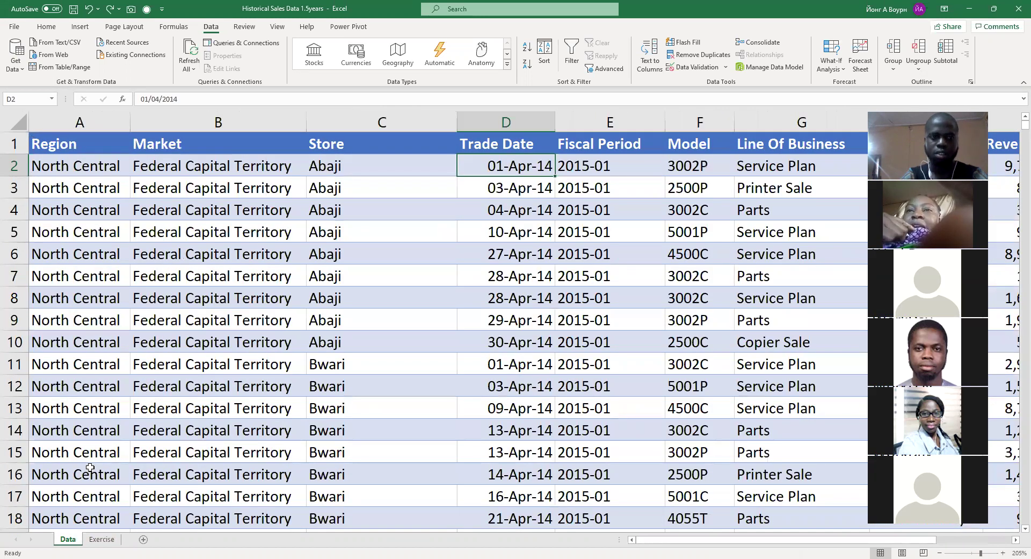
# - Check the Data sheet's column layout and Trade Date entries against the manager table on the Exercise sheet
pyautogui.keyDown('ctrl'); pyautogui.scroll(-5, 90, 466); pyautogui.keyUp('ctrl')
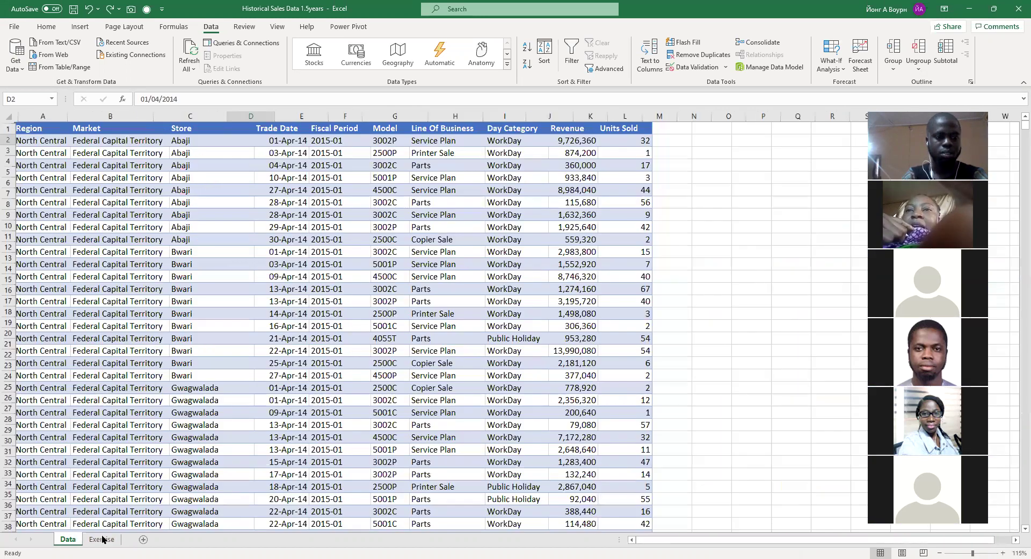
pyautogui.click(102, 538)
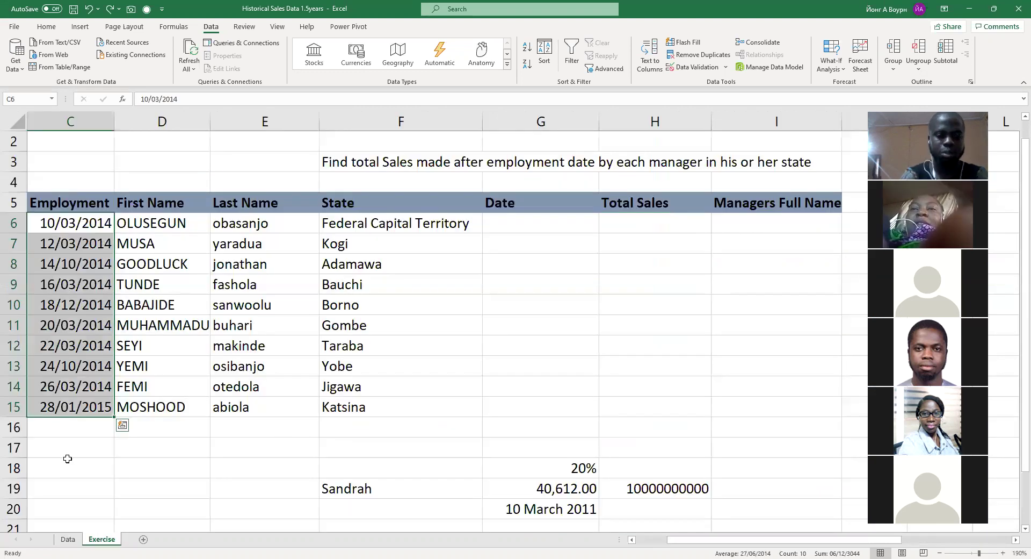
pyautogui.hotkey('ctrl', 'pageup')
pyautogui.keyDown('ctrl'); pyautogui.scroll(1, 67, 458); pyautogui.keyUp('ctrl')
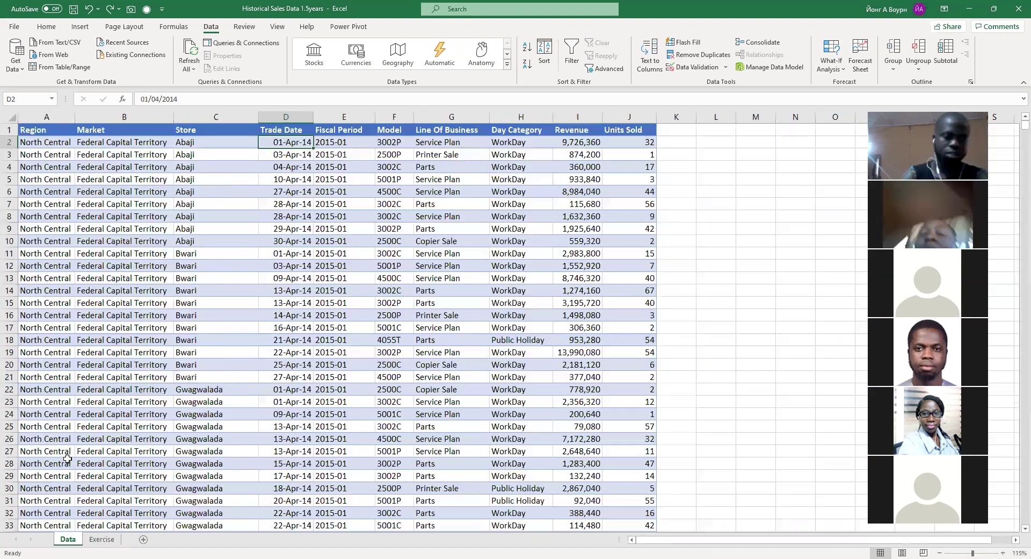
pyautogui.click(103, 539)
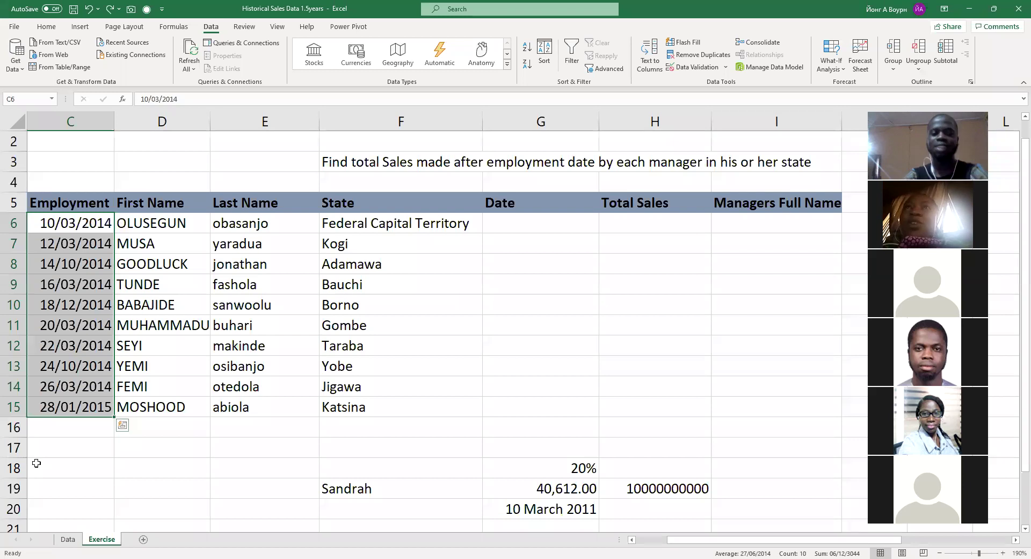
pyautogui.click(60, 539)
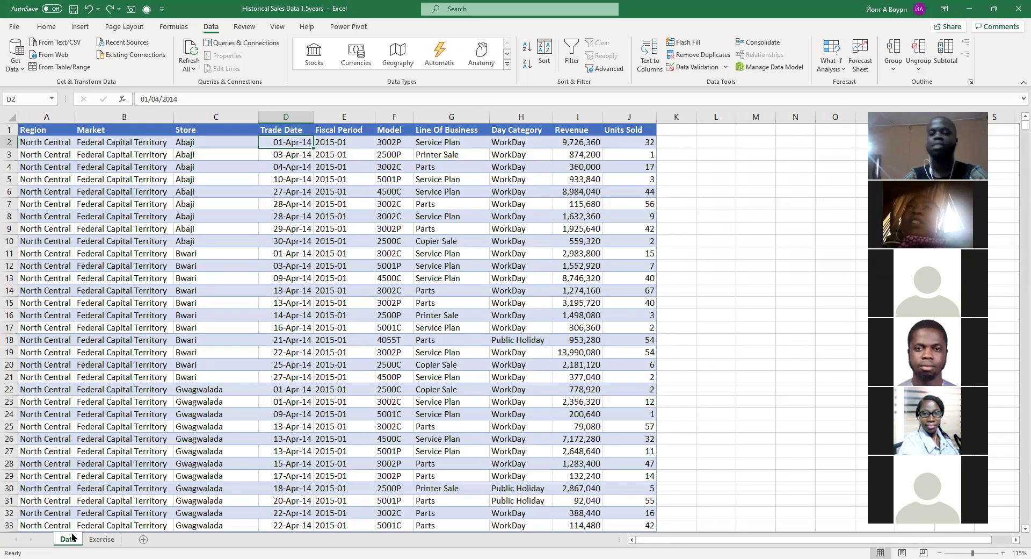
pyautogui.click(91, 546)
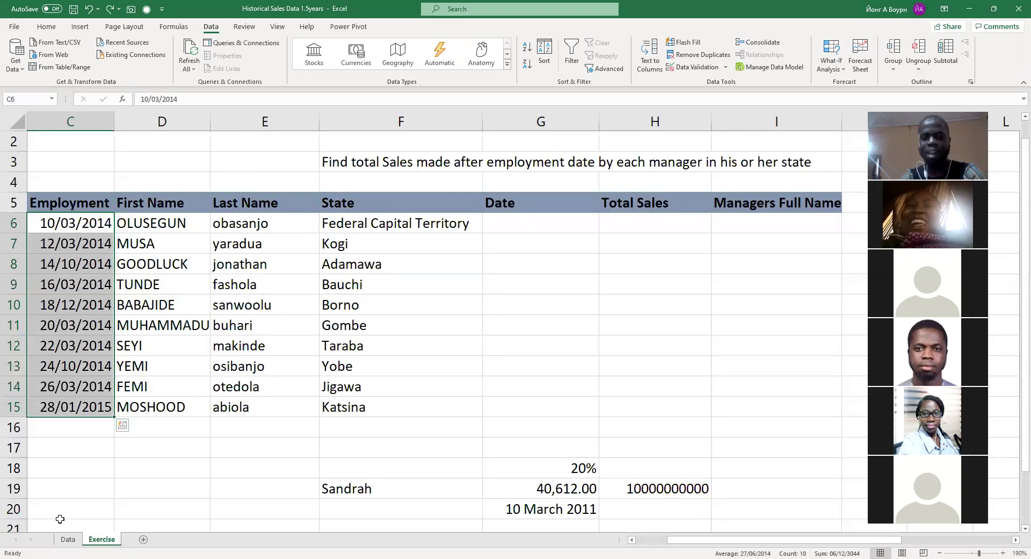
pyautogui.moveTo(98, 222); pyautogui.dragTo(102, 411)
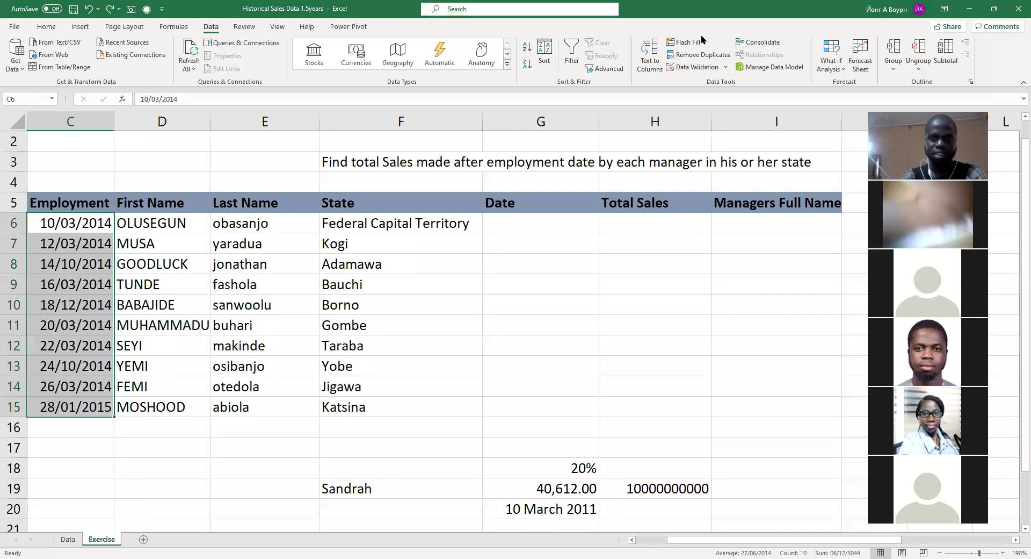
pyautogui.click(650, 72)
pyautogui.click(585, 285)
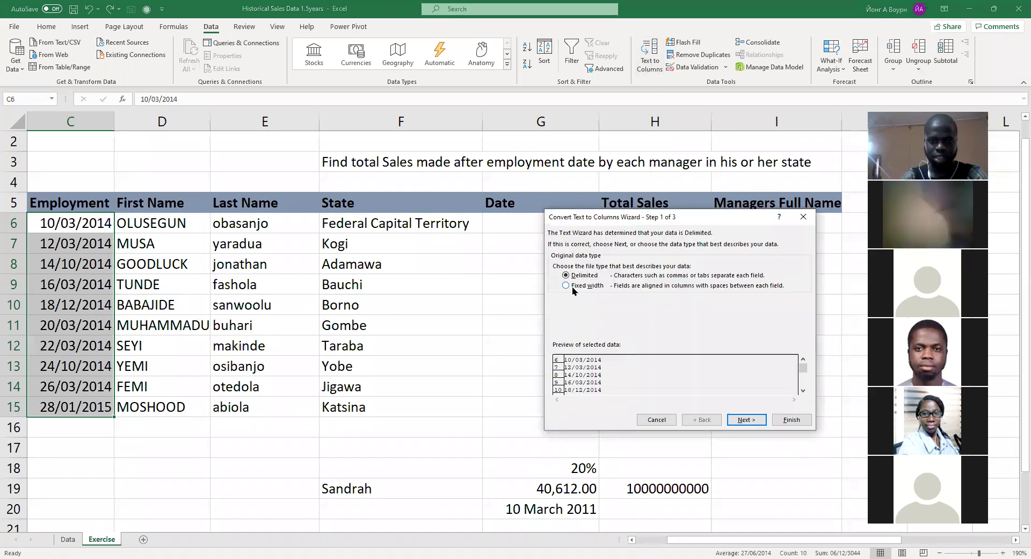
pyautogui.click(748, 418)
pyautogui.click(747, 419)
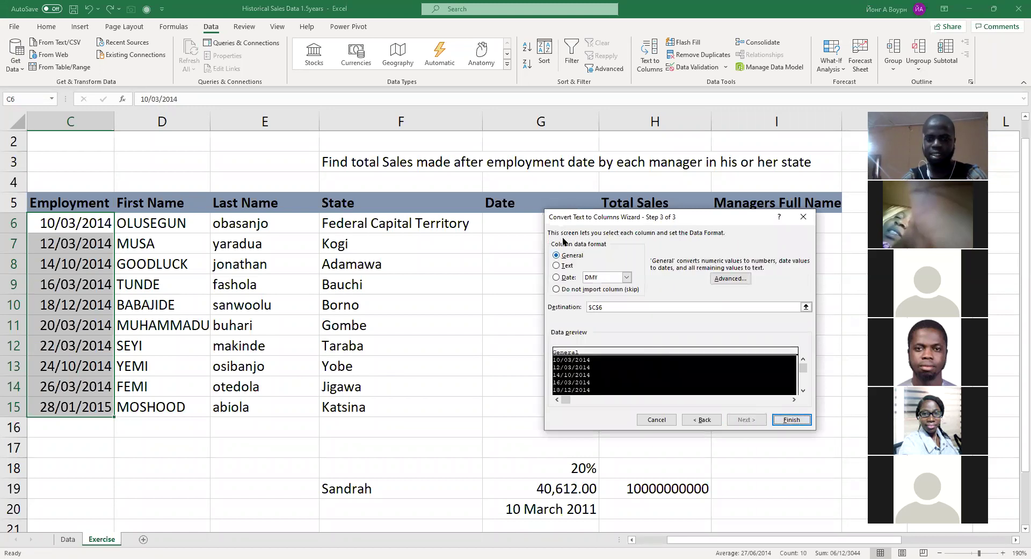
pyautogui.click(563, 279)
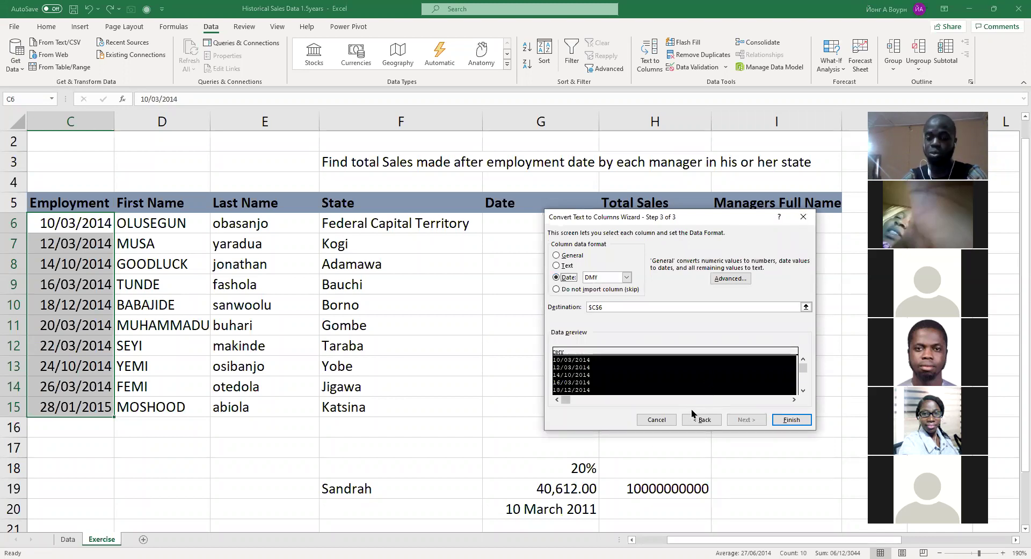
pyautogui.click(803, 225)
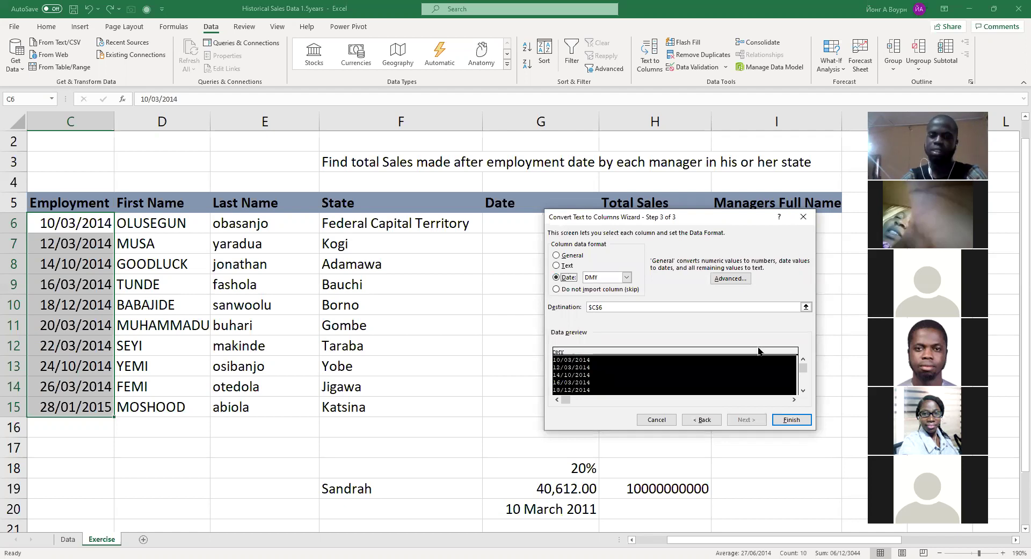
pyautogui.click(798, 218)
# - Turn on filtering for the header row of the Data sheet
pyautogui.click(574, 225)
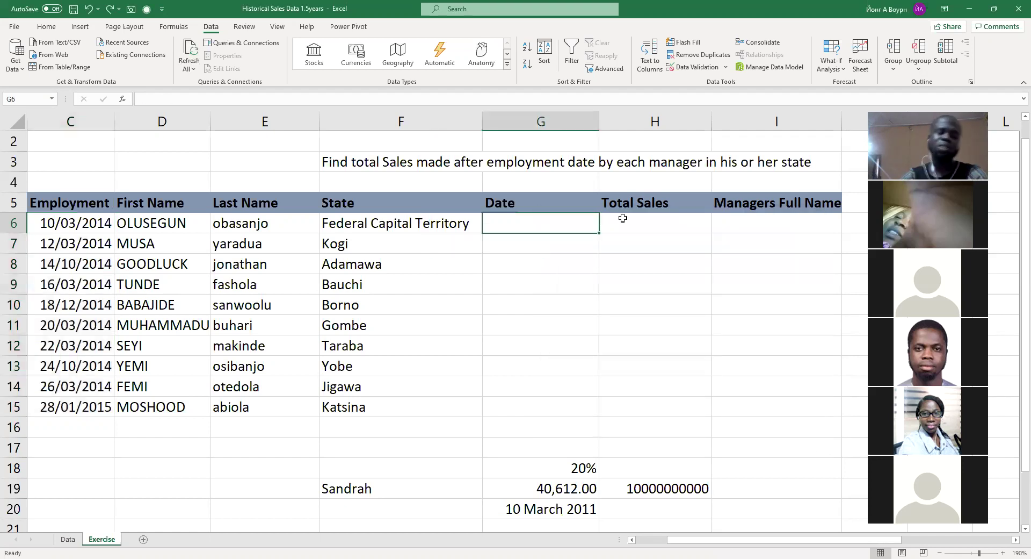
pyautogui.click(68, 538)
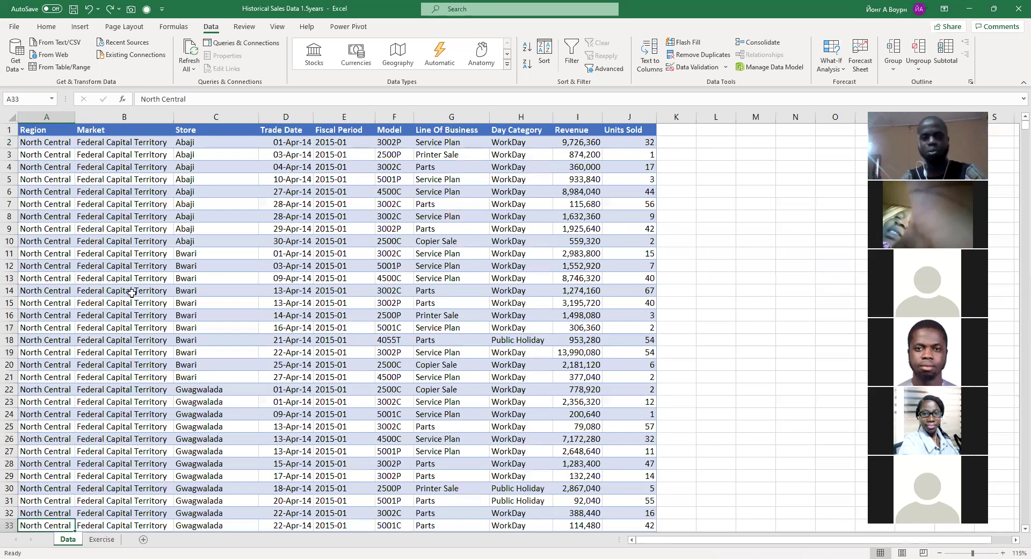
pyautogui.keyDown('ctrl'); pyautogui.scroll(2, 61, 289); pyautogui.keyUp('ctrl')
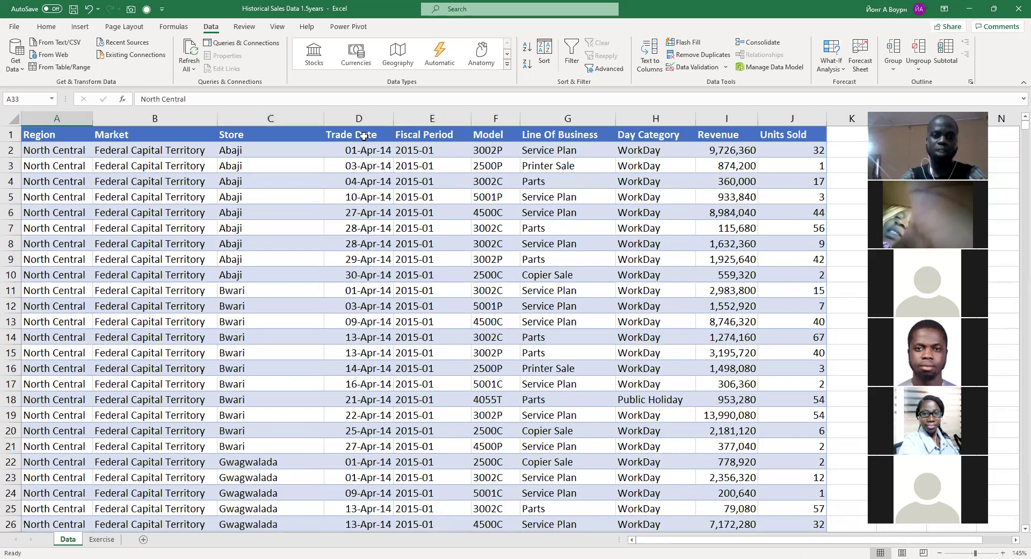
pyautogui.click(363, 136)
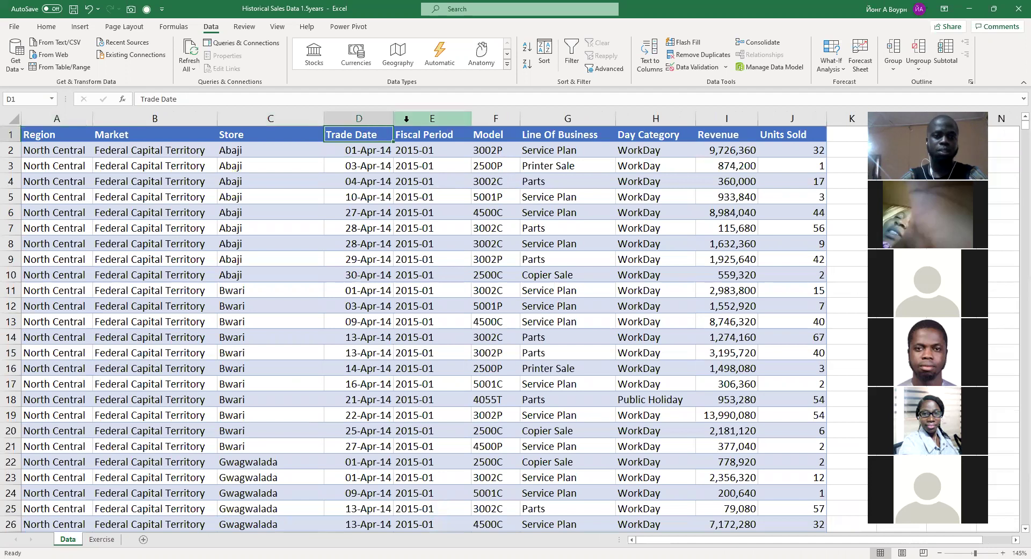
pyautogui.moveTo(172, 138); pyautogui.dragTo(173, 135)
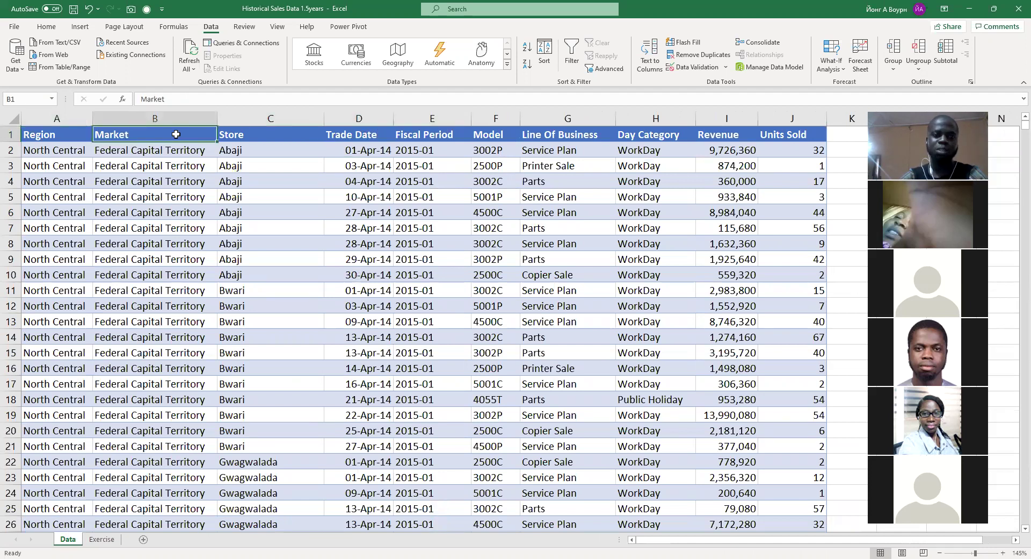
pyautogui.click(46, 27)
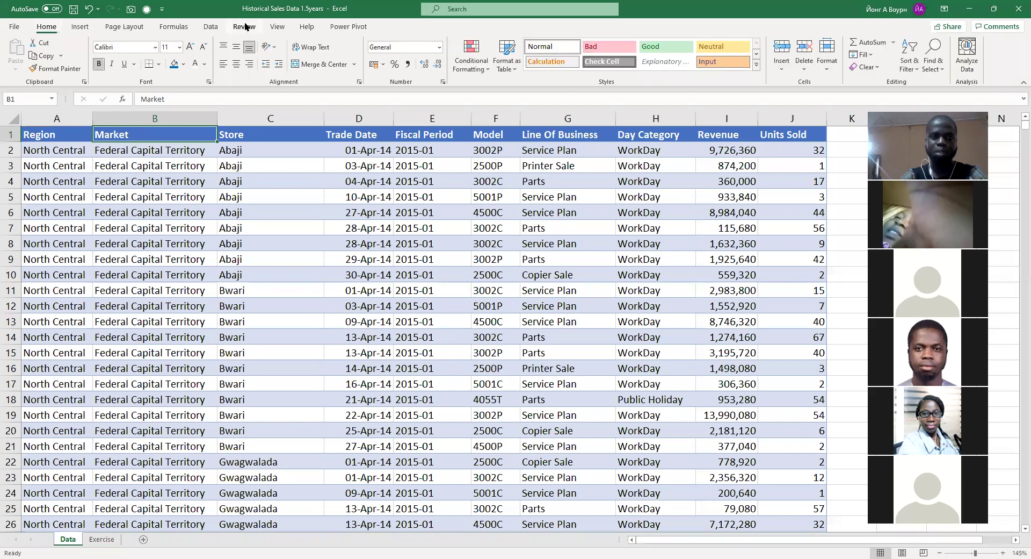
pyautogui.click(211, 27)
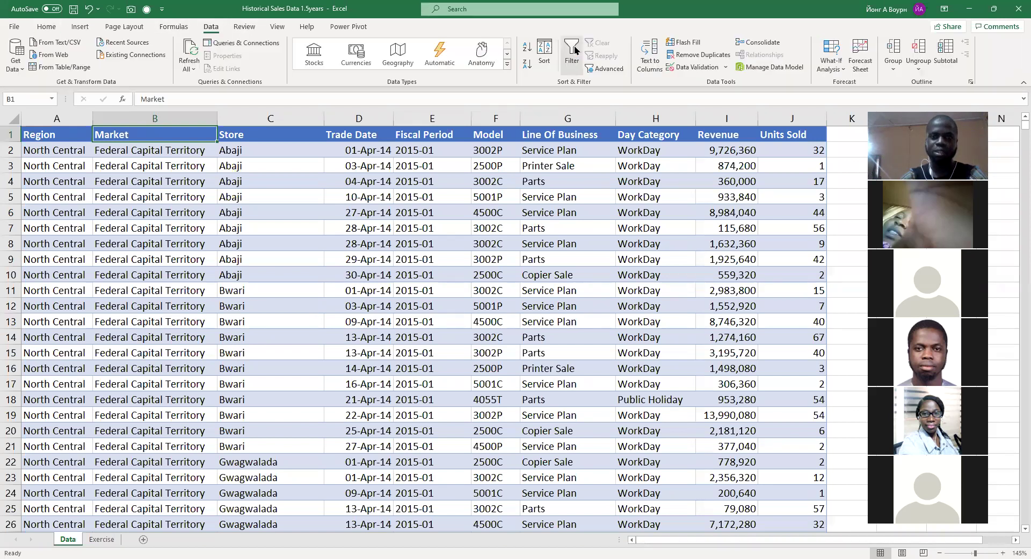
pyautogui.click(573, 48)
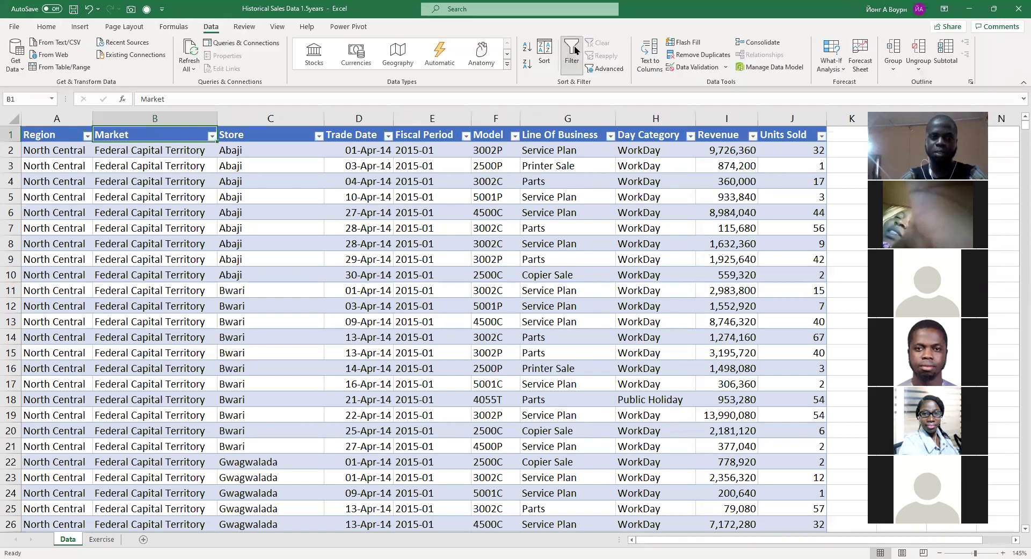
# - Filter the Market column to show only Federal Capital Territory
pyautogui.click(212, 136)
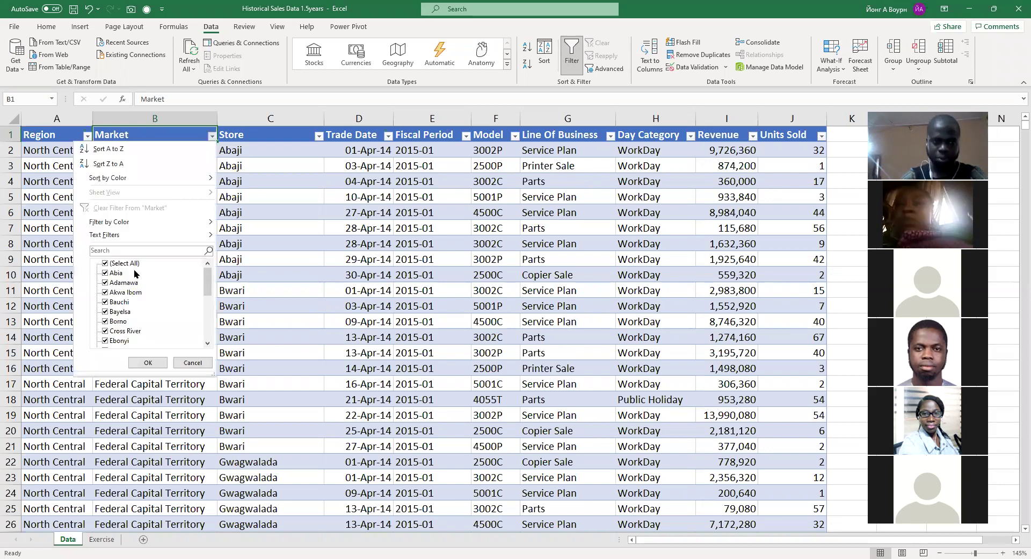
pyautogui.click(127, 264)
pyautogui.scroll(-1, 128, 271)
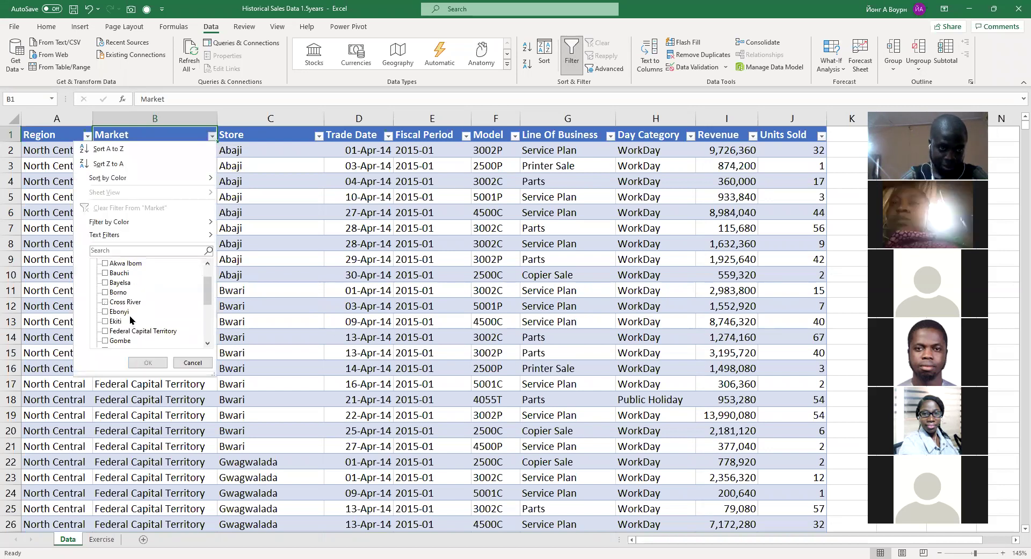
pyautogui.click(133, 331)
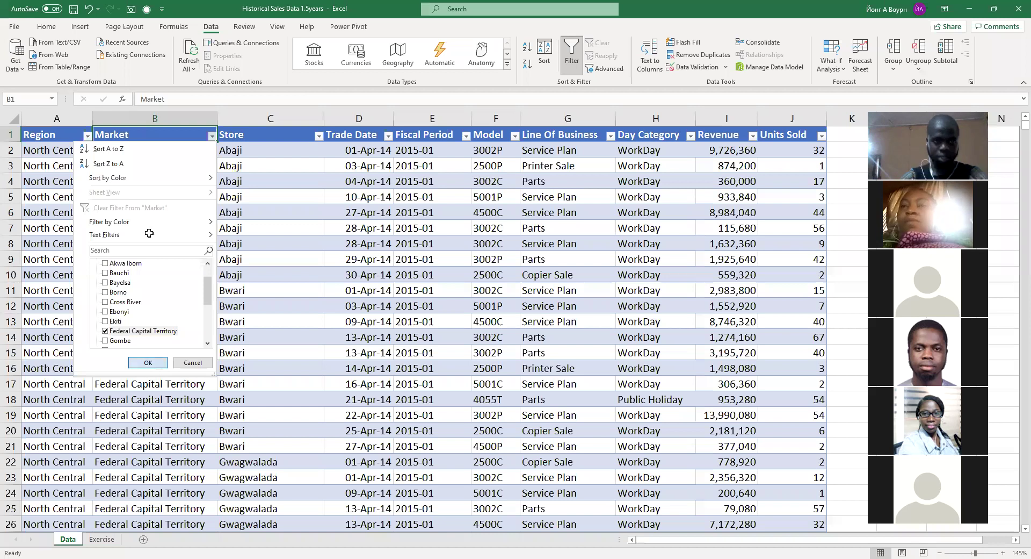
pyautogui.click(153, 212)
# - Inspect the filtered Federal Capital Territory records down to the last row and go to the empty cell I30801 beneath the Revenue column
pyautogui.hotkey('ctrl', 'Up')
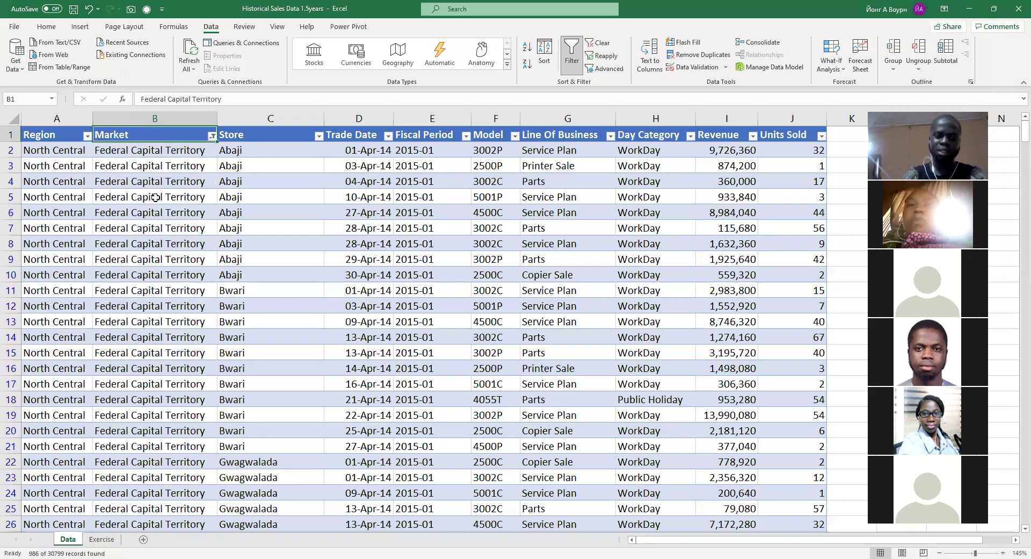
pyautogui.hotkey('ctrl', 'Down')
pyautogui.hotkey('ctrl', 'Down')
pyautogui.hotkey('ctrl', 'Up')
pyautogui.hotkey('ctrl', 'Up')
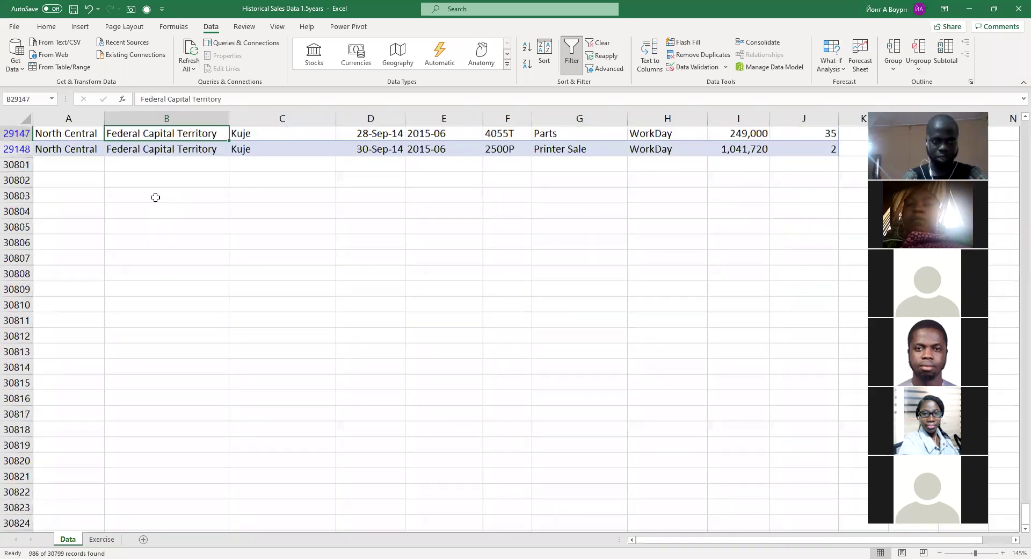
pyautogui.hotkey('ctrl', 'Down')
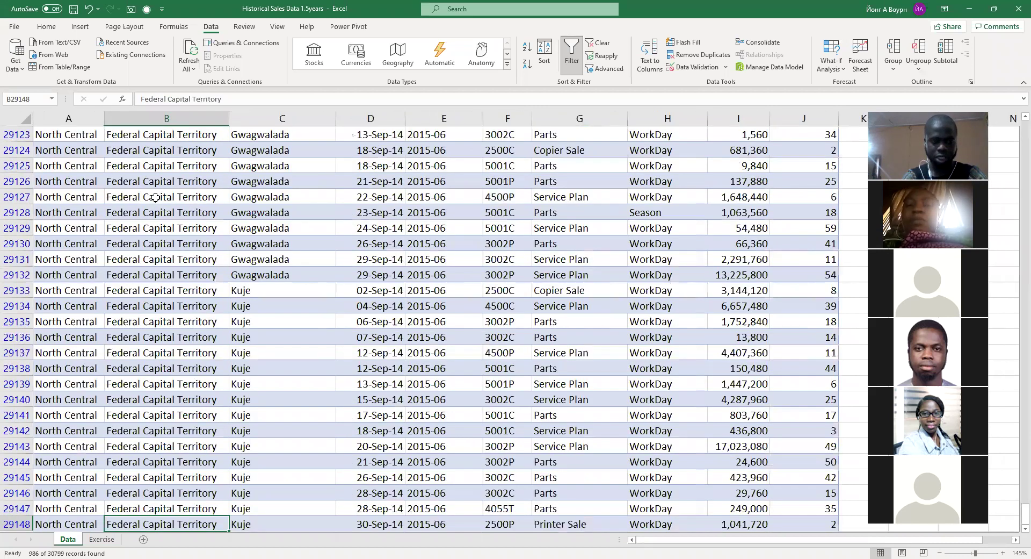
pyautogui.press('Down')
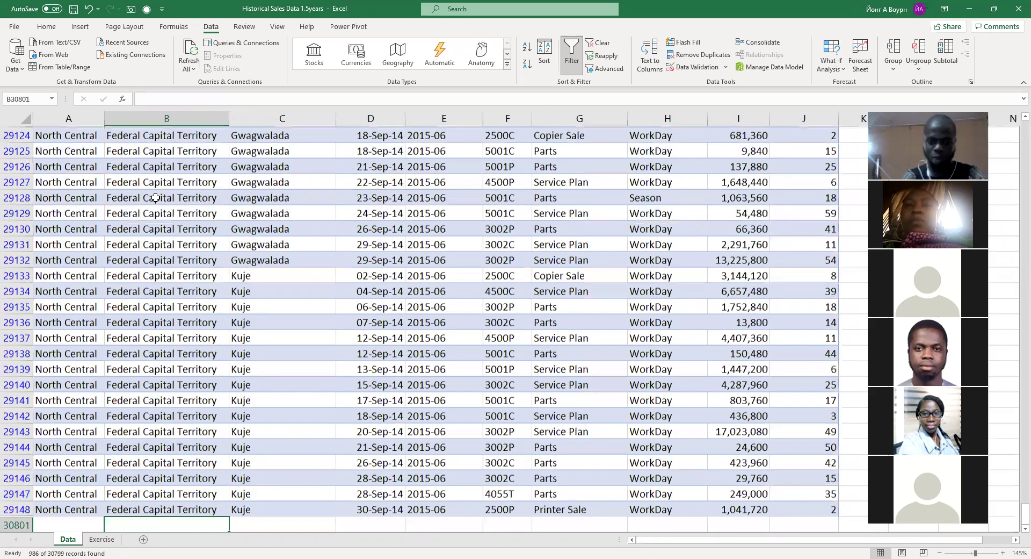
pyautogui.press('Right')
pyautogui.press('Right')
pyautogui.press('Right')
pyautogui.press('Right')
pyautogui.press('Right')
pyautogui.press('Right')
pyautogui.press('Right')
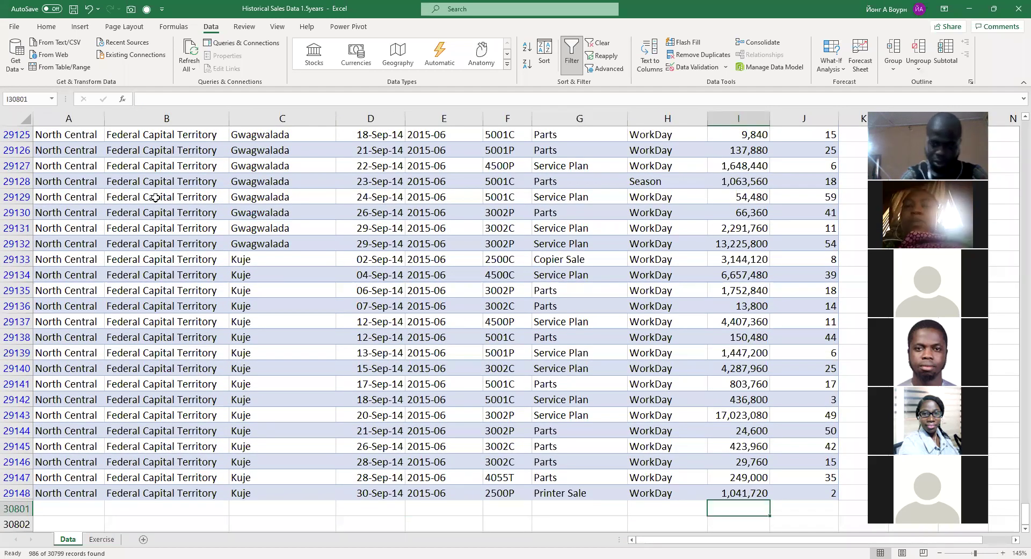
# - Look through the filtered trade dates and revenues above the end of the data and return to the header row
pyautogui.scroll(-3, 709, 331)
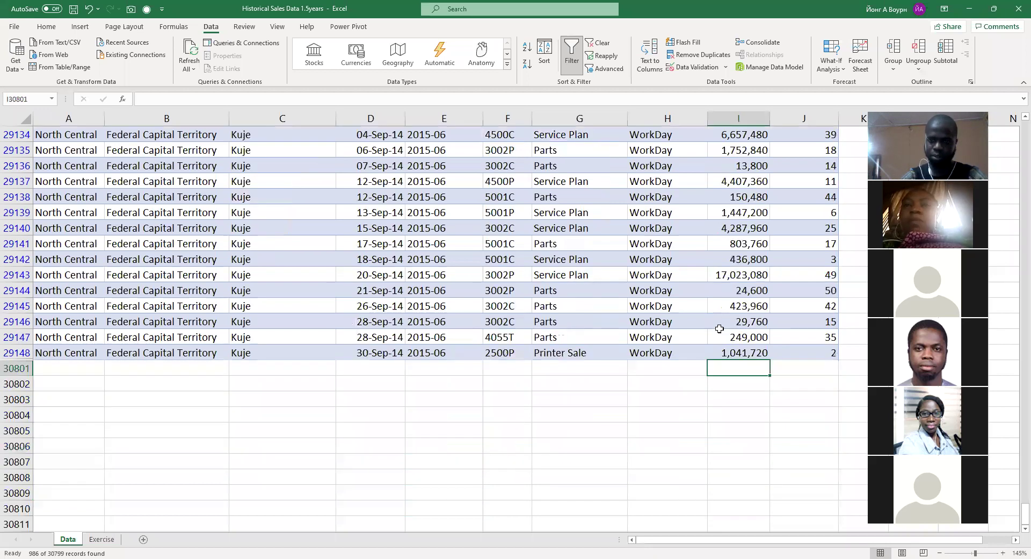
pyautogui.scroll(1, 720, 328)
pyautogui.scroll(1, 720, 317)
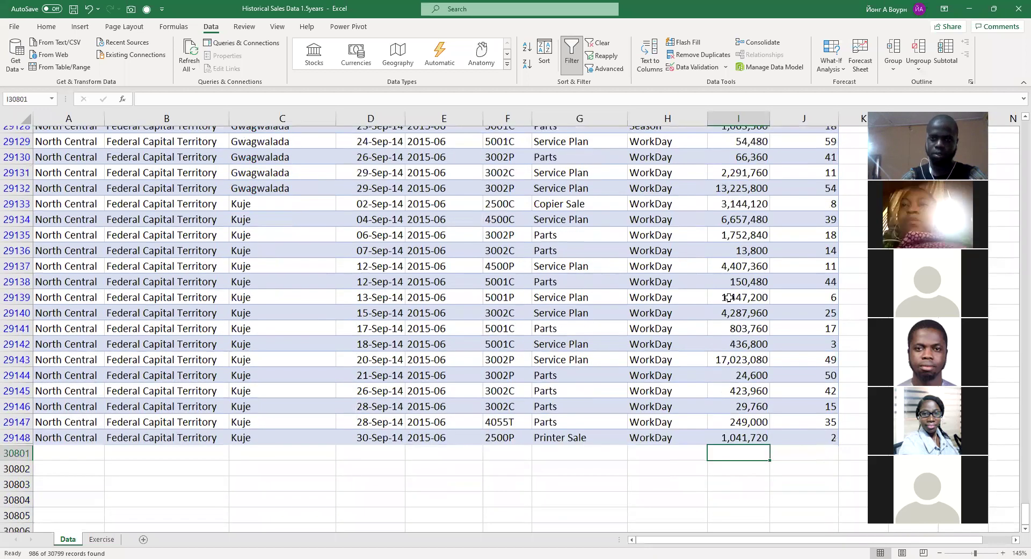
pyautogui.scroll(15, 720, 272)
pyautogui.click(719, 272)
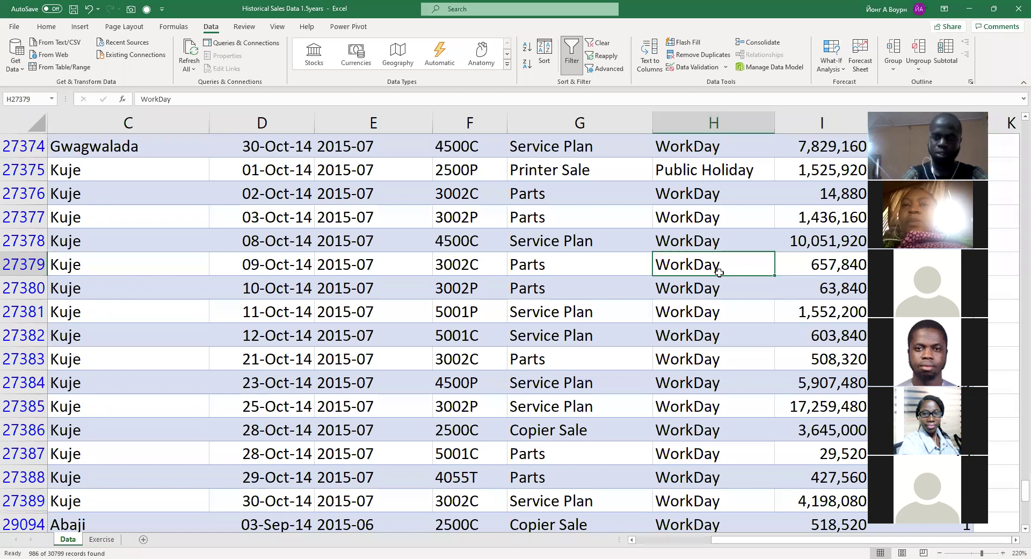
pyautogui.hotkey('ctrl', 'Down')
pyautogui.hotkey('ctrl', 'Up')
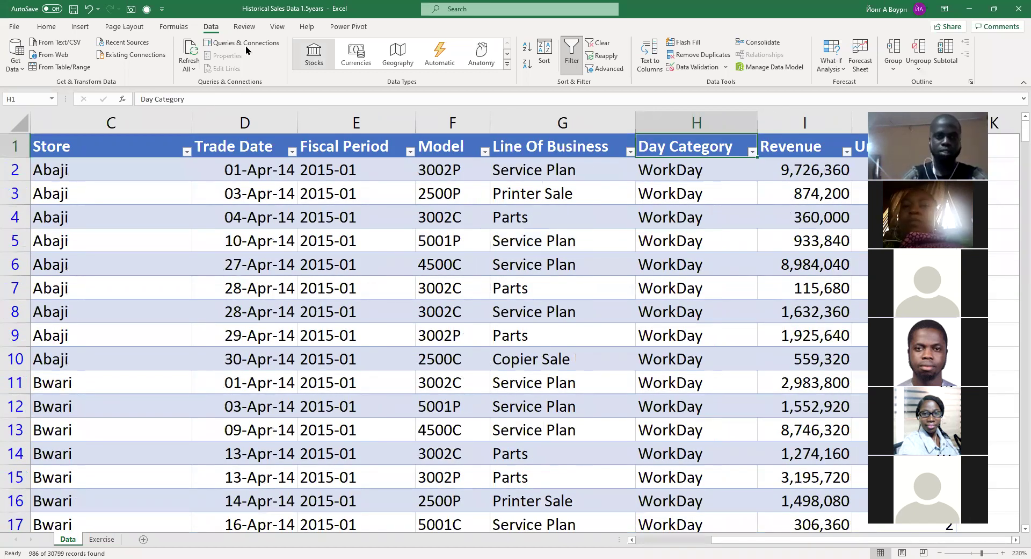
# - Freeze the top row of the Data sheet and check the headings against the filtered rows around row 30
pyautogui.click(276, 27)
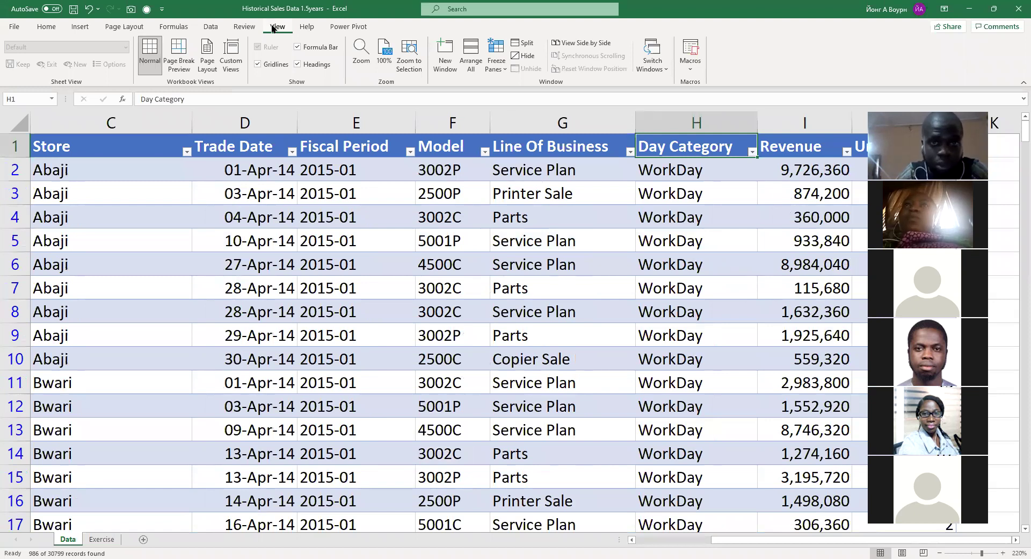
pyautogui.click(497, 68)
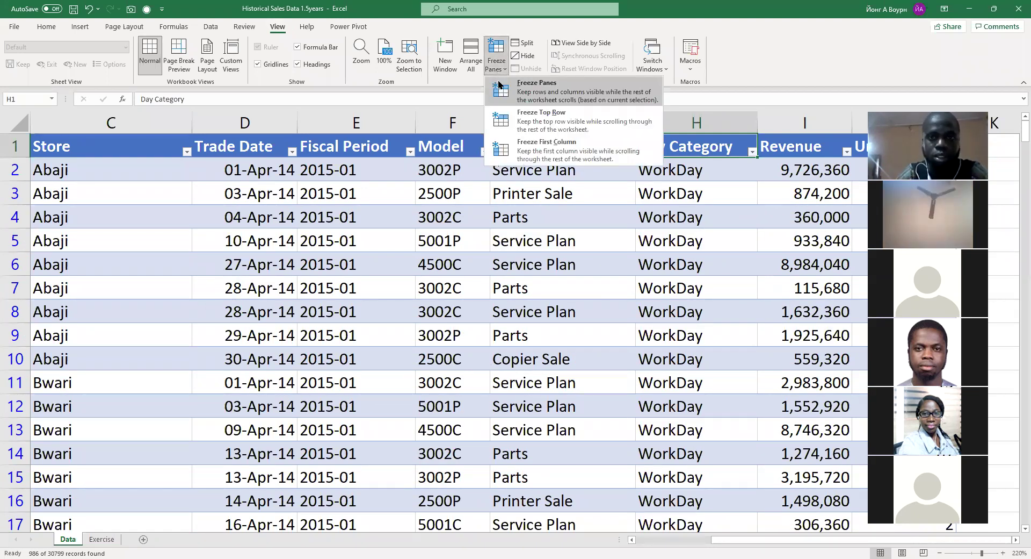
pyautogui.click(568, 125)
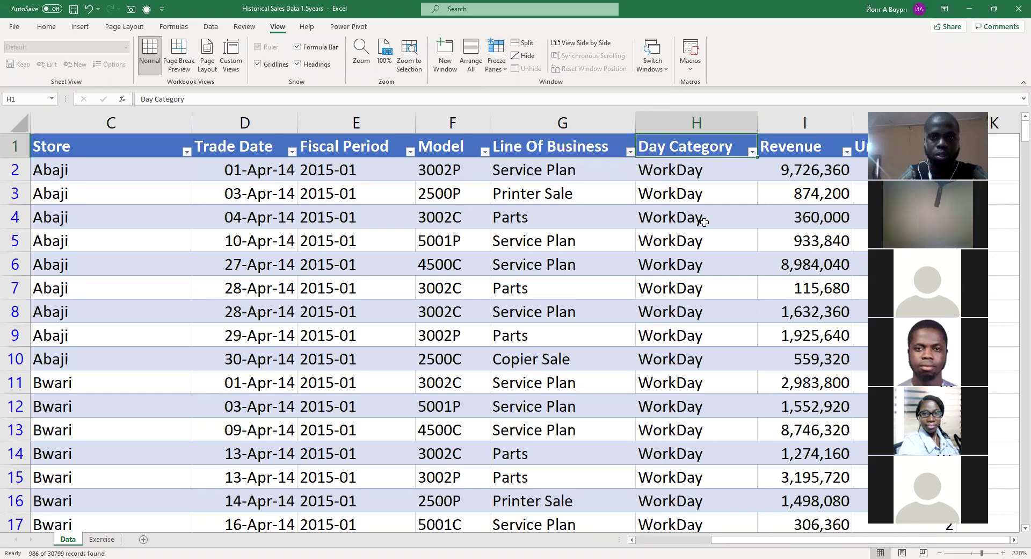
pyautogui.scroll(-7, 697, 256)
pyautogui.scroll(-2, 697, 256)
pyautogui.click(696, 256)
pyautogui.click(838, 188)
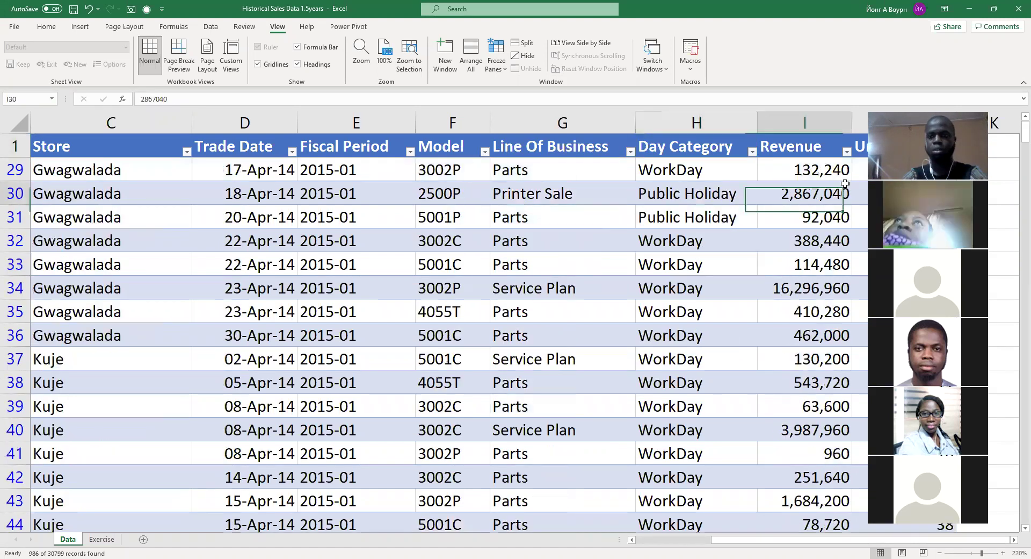
# - Add an automatic subtotal of the filtered Revenue column in cell I30801, using =SUBTOTAL(9,I2:I30800)
pyautogui.hotkey('ctrl', 'Down')
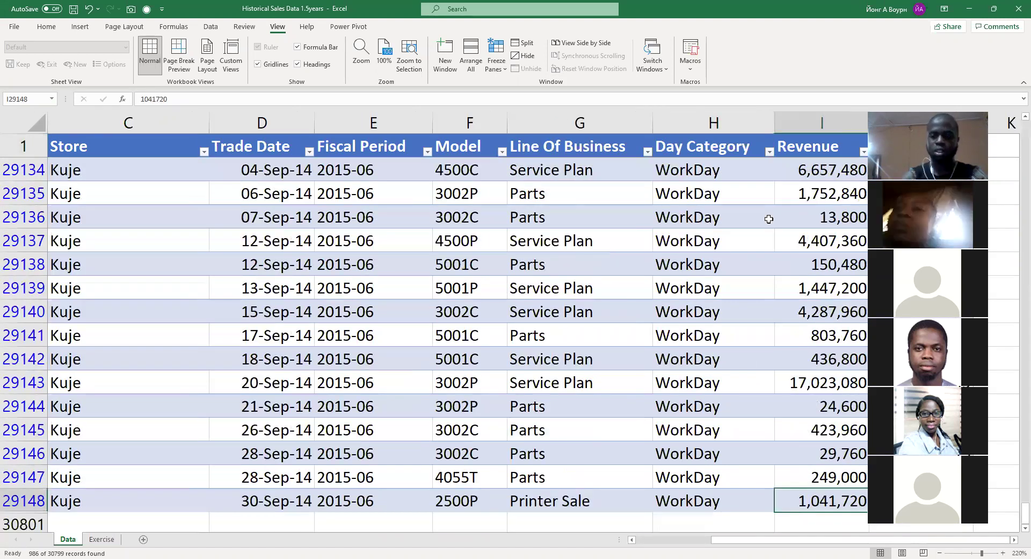
pyautogui.scroll(-2, 808, 371)
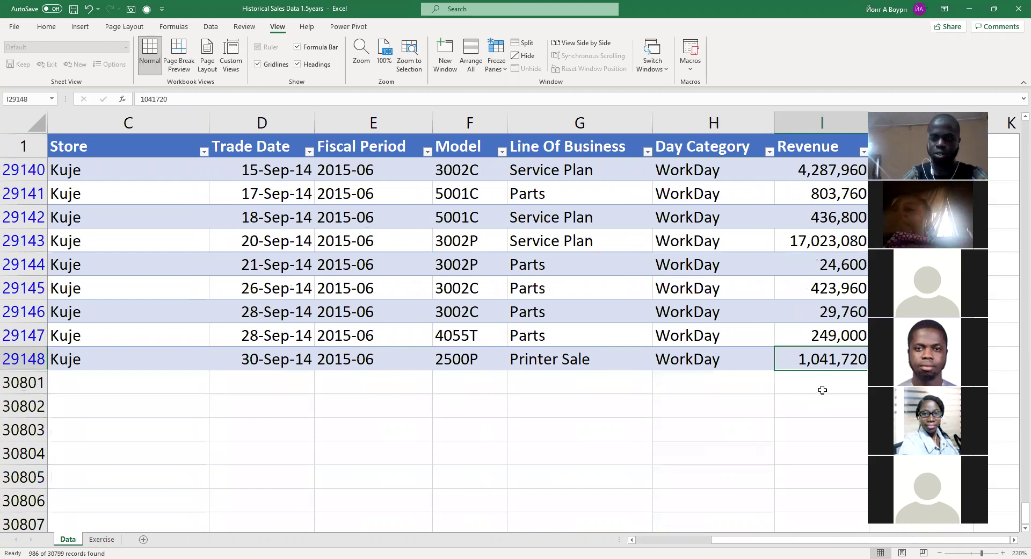
pyautogui.click(823, 380)
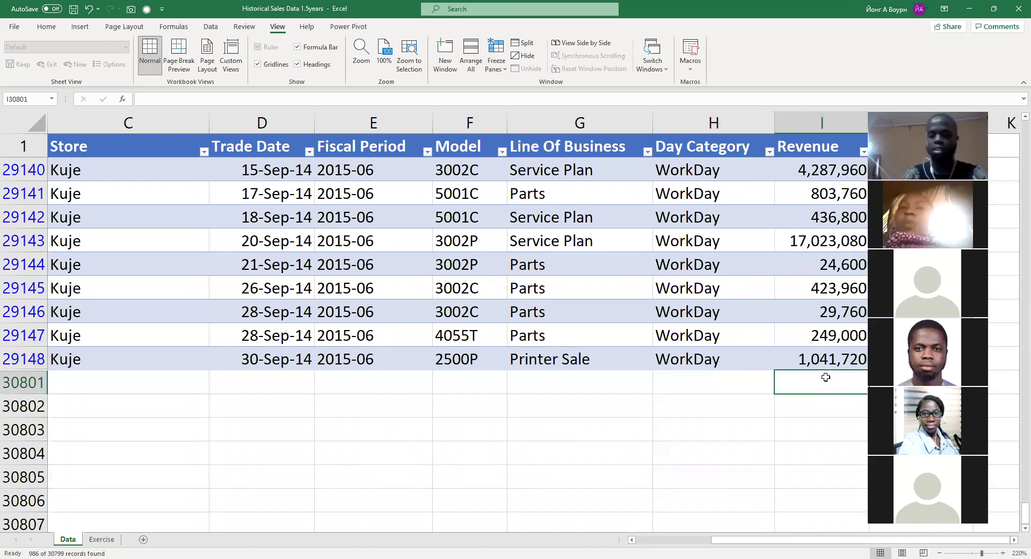
pyautogui.doubleClick(826, 376)
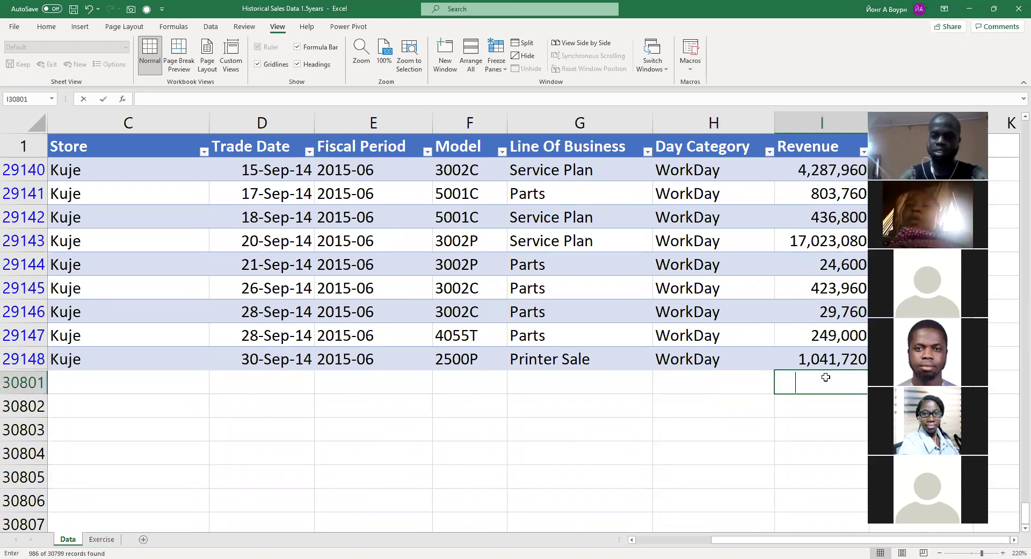
pyautogui.hotkey('alt', '=')
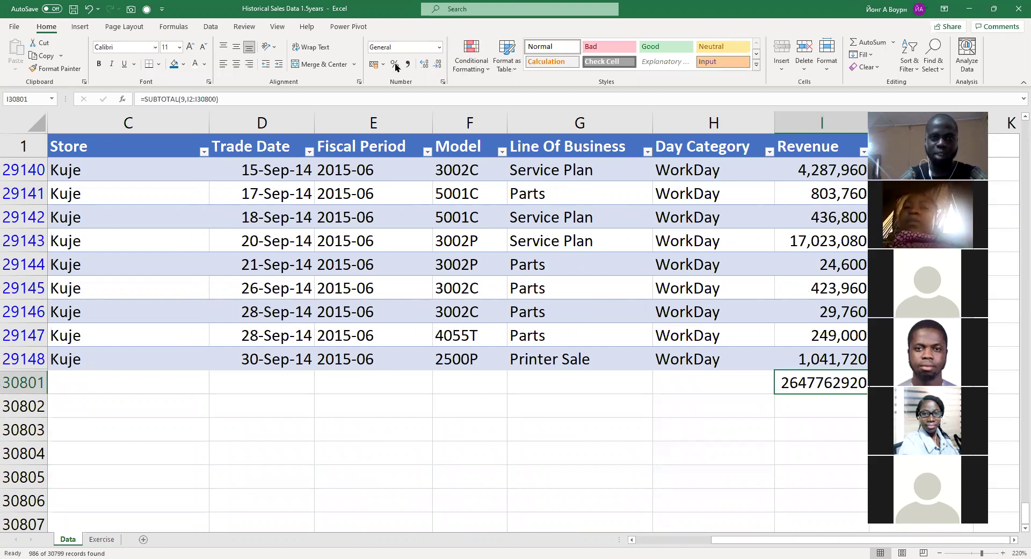
# - Format the subtotal in I30801 with the comma style and fit column I to its width
pyautogui.click(408, 65)
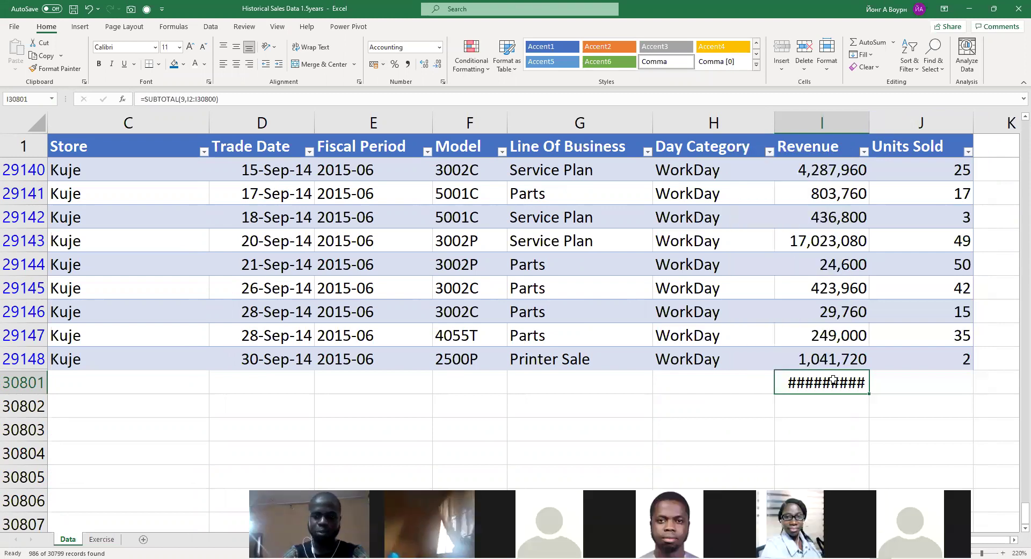
pyautogui.hotkey('alt', 'h')
pyautogui.press('o')
pyautogui.press('i')
# - Try to carry a copy of the filtered revenue subtotal over to cell G6 of the Exercise sheet
pyautogui.hotkey('ctrl', 'c')
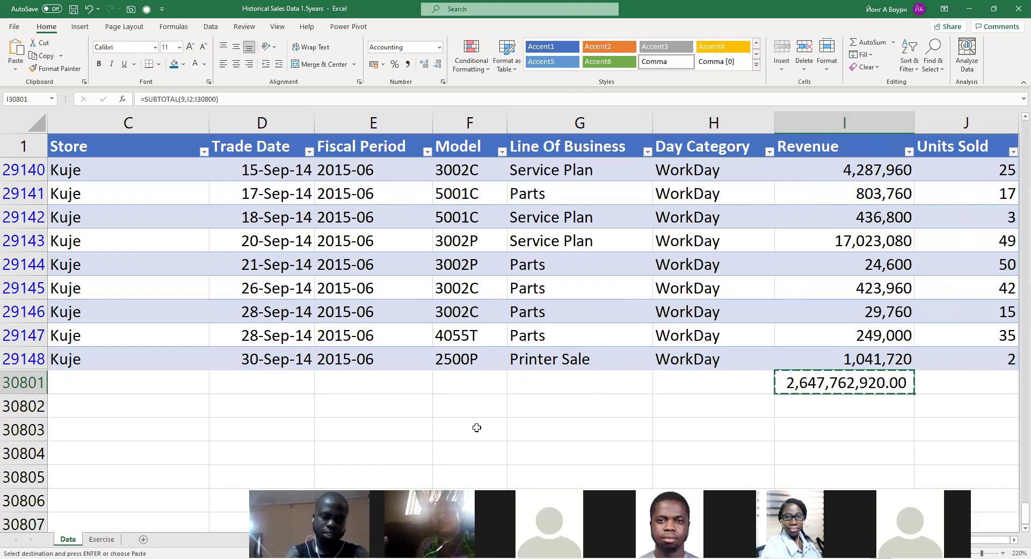
pyautogui.click(102, 540)
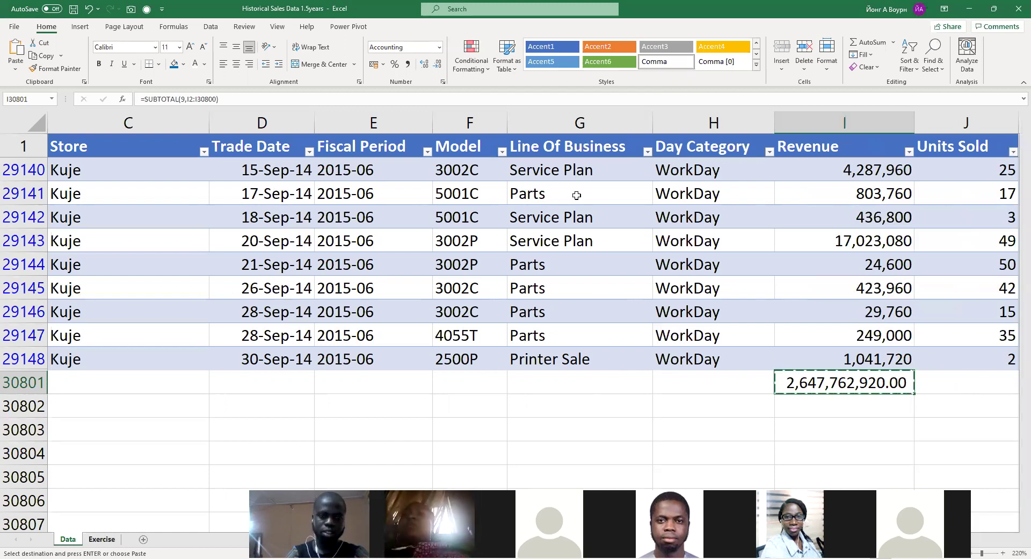
pyautogui.rightClick(561, 230)
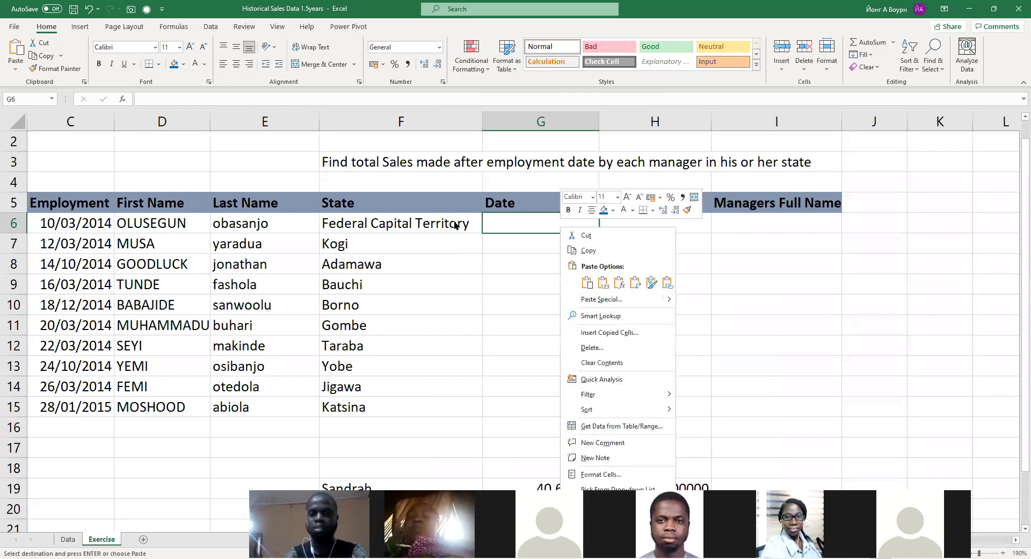
pyautogui.click(532, 227)
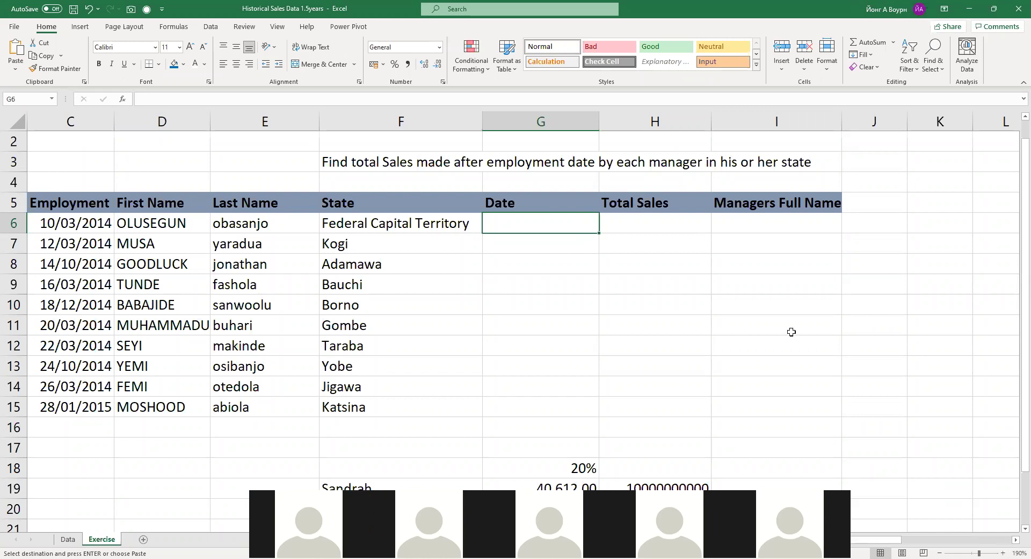
# - Undo the subtotal and its formatting on the Data sheet and remove the Federal Capital Territory filter
pyautogui.click(68, 540)
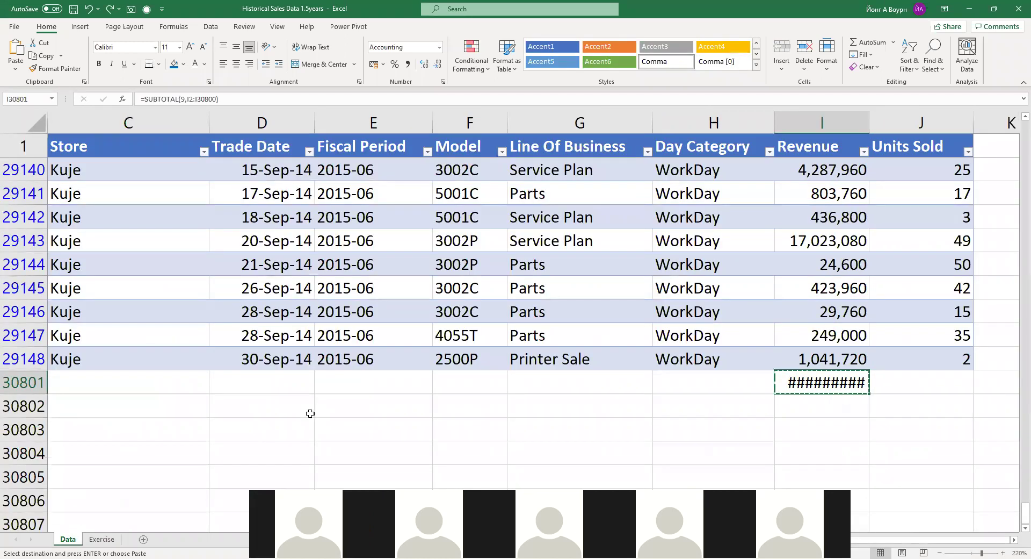
pyautogui.hotkey('ctrl', 'z')
pyautogui.hotkey('ctrl', 'z')
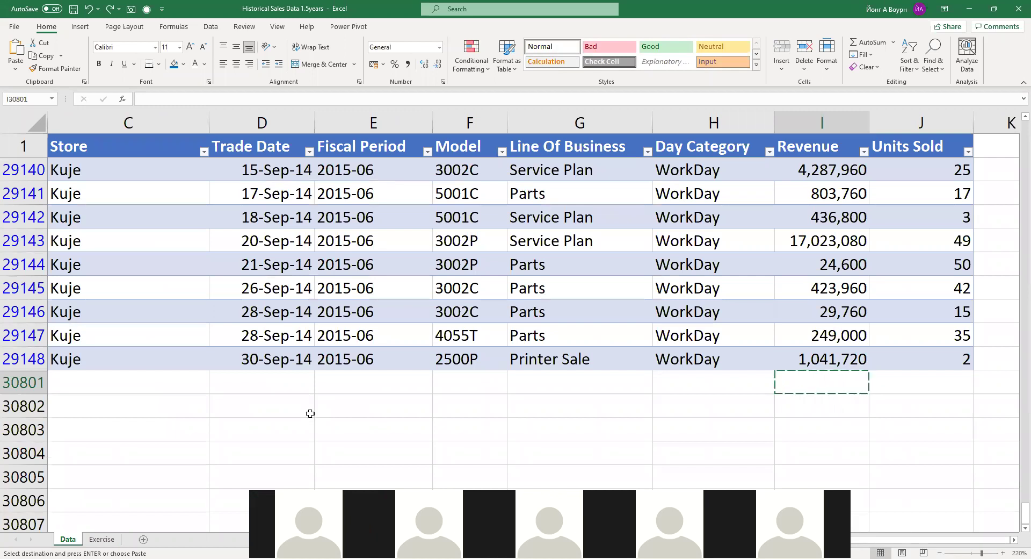
pyautogui.scroll(-4, 312, 414)
pyautogui.scroll(-1, 322, 410)
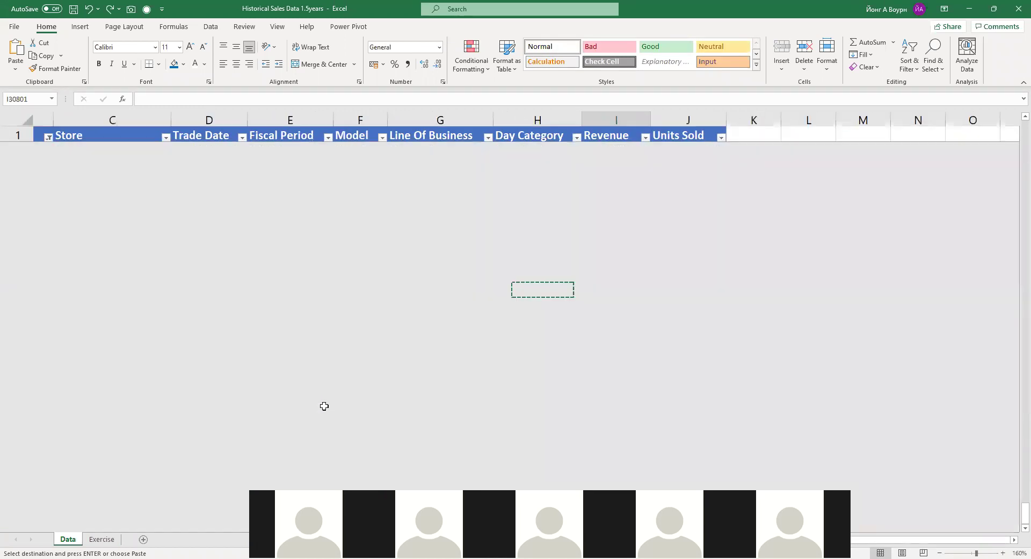
pyautogui.scroll(5, 324, 405)
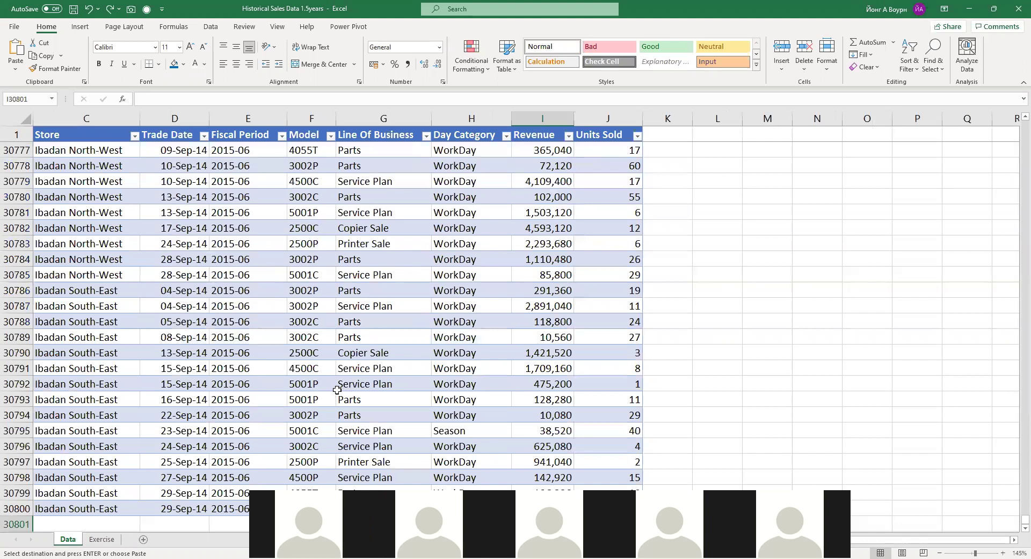
# - Check where the unfiltered Line Of Business data ends, then review the manager table on the Exercise sheet and return to Data
pyautogui.click(339, 389)
pyautogui.hotkey('ctrl', 'Down')
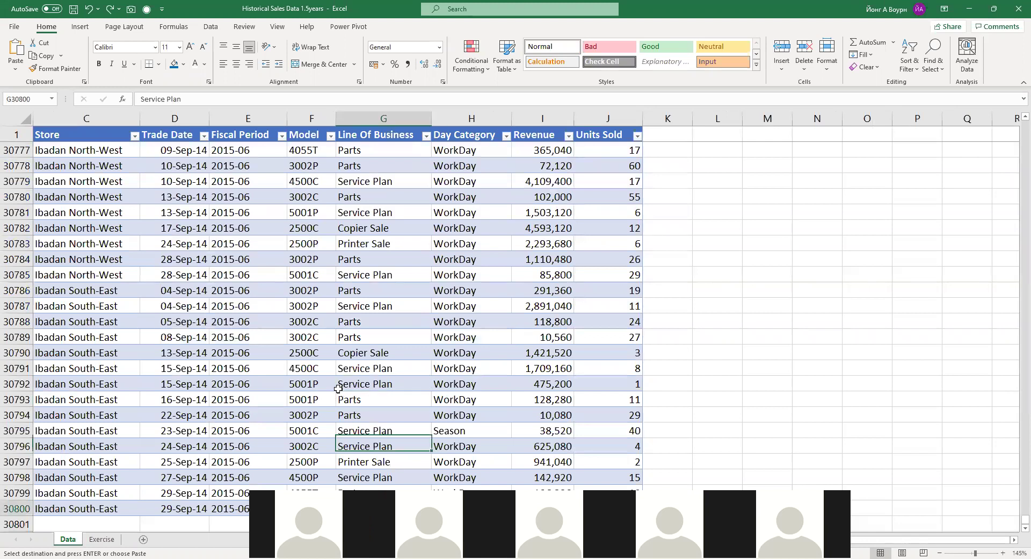
pyautogui.press('Down')
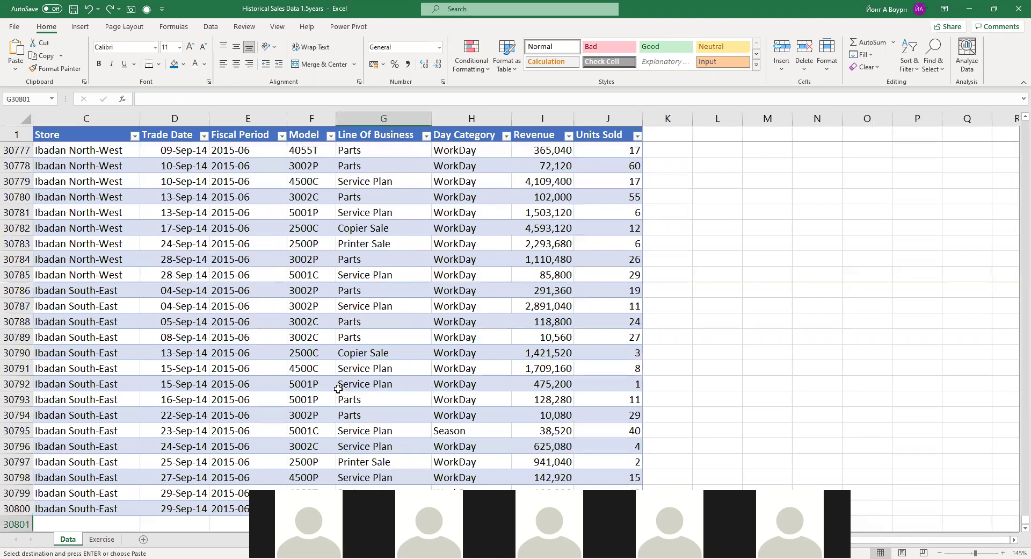
pyautogui.click(101, 540)
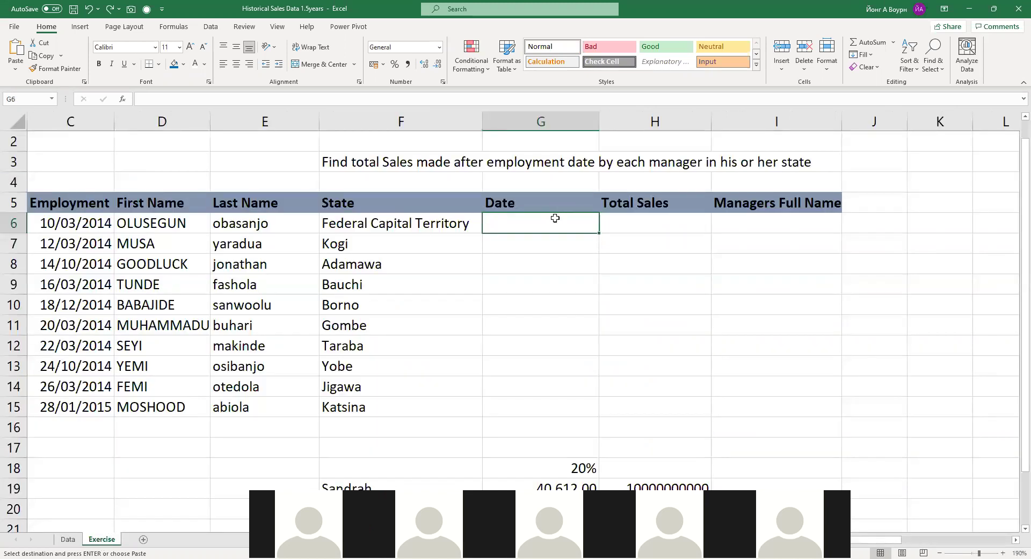
pyautogui.click(68, 539)
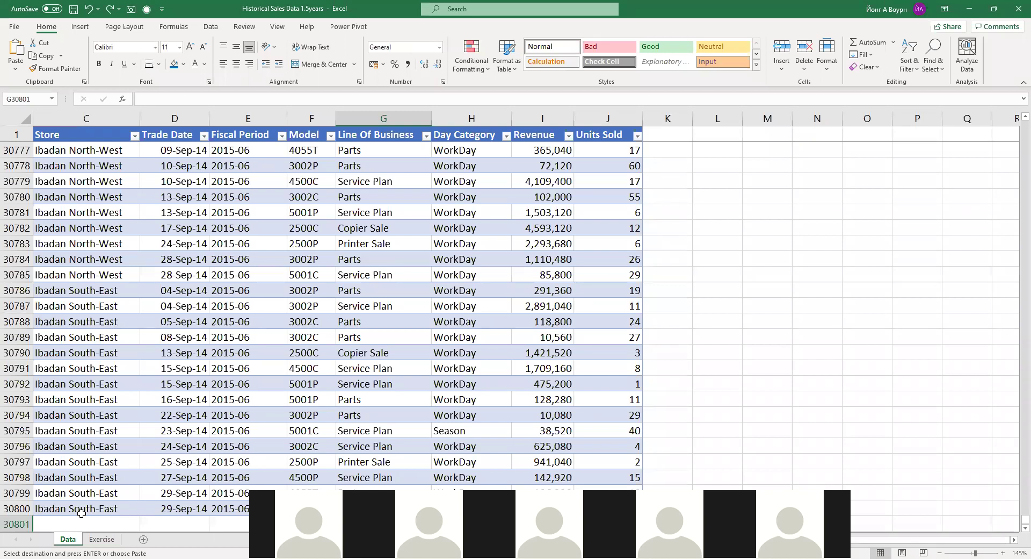
# - Total the whole Revenue column in I30801 with =SUM(I2:I30800) and fit column I to its contents
pyautogui.scroll(-6, 570, 266)
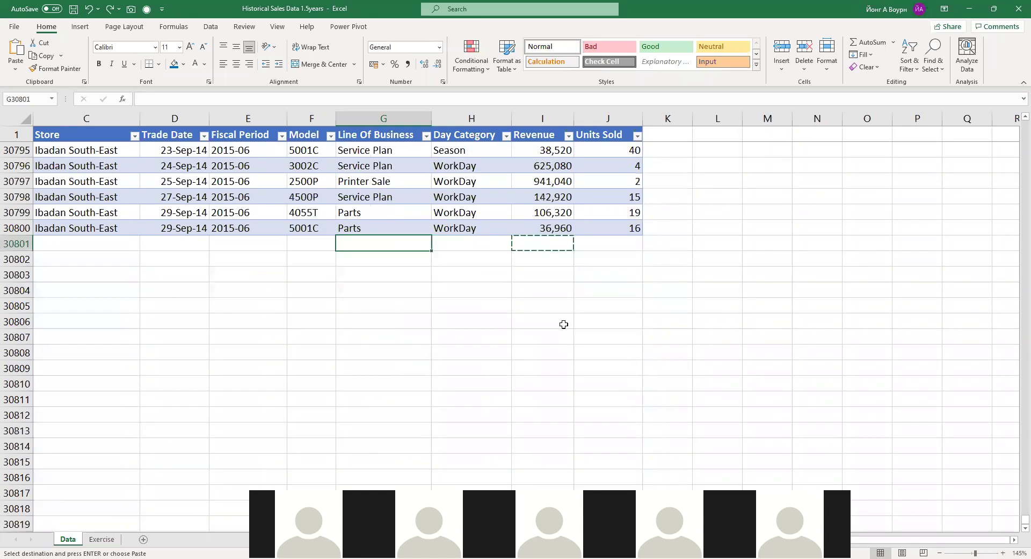
pyautogui.click(542, 243)
pyautogui.hotkey('alt', '=')
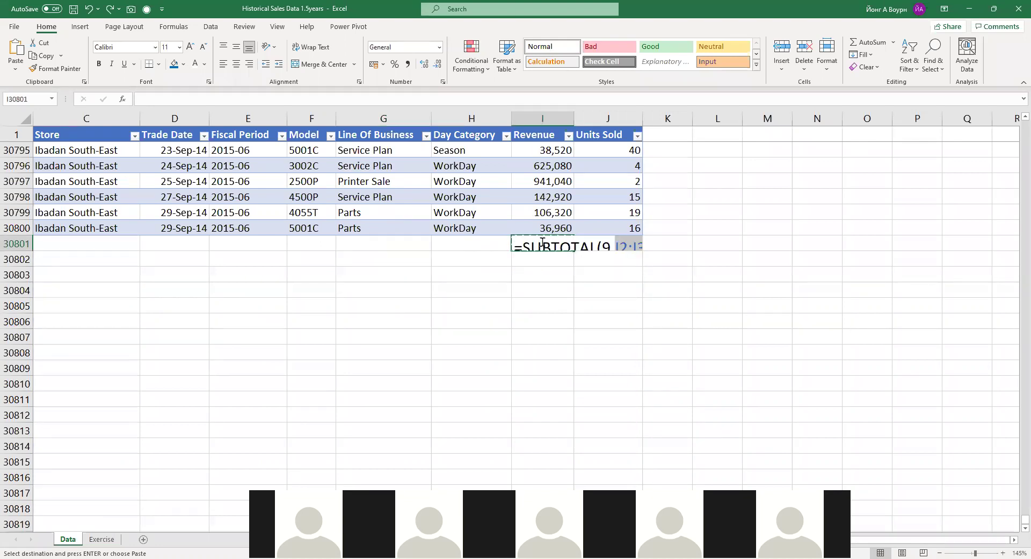
pyautogui.press('Return')
pyautogui.press('Up')
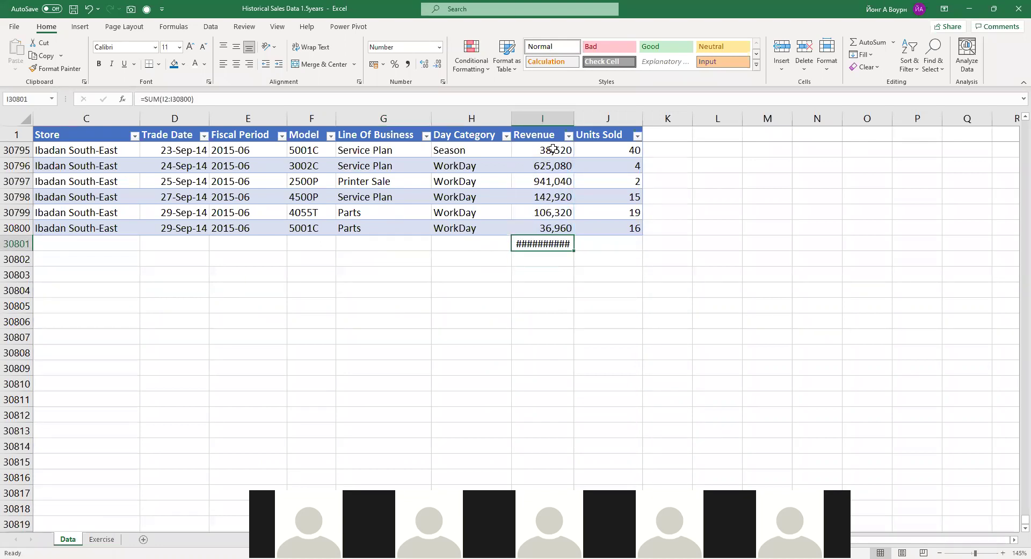
pyautogui.doubleClick(574, 111)
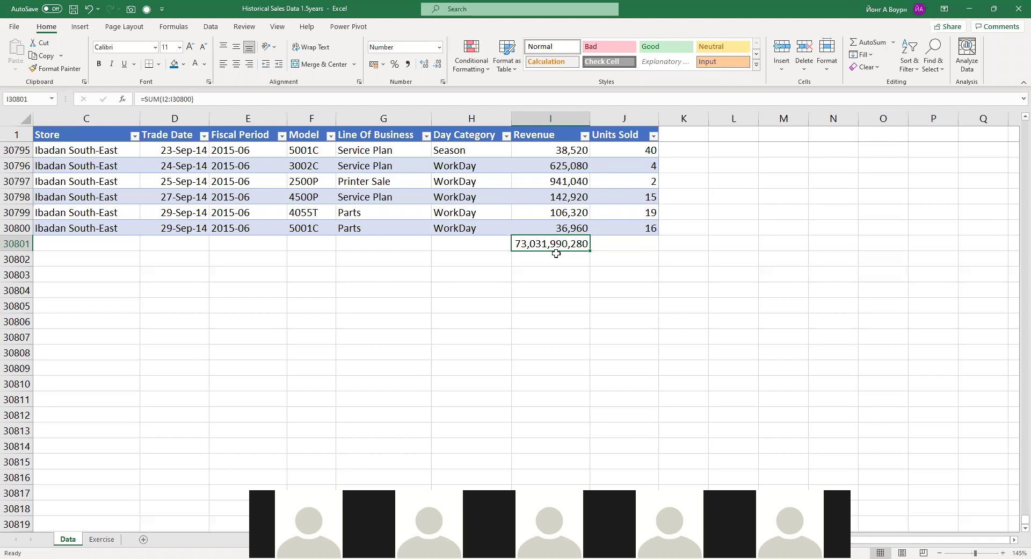
# - Return to the first record and look across row 2 from Revenue back to the Region, Market and Store columns
pyautogui.hotkey('ctrl', 'Up')
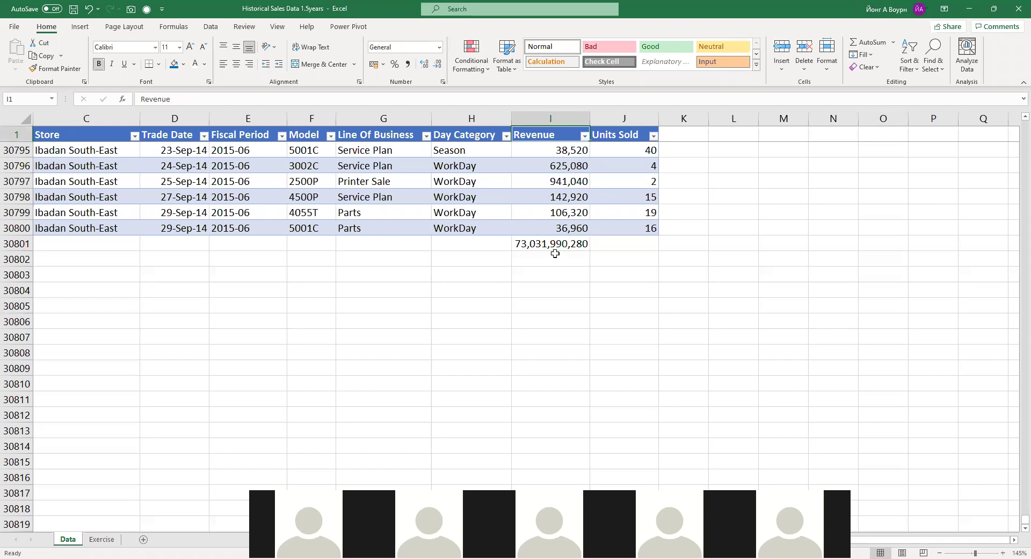
pyautogui.press('Down')
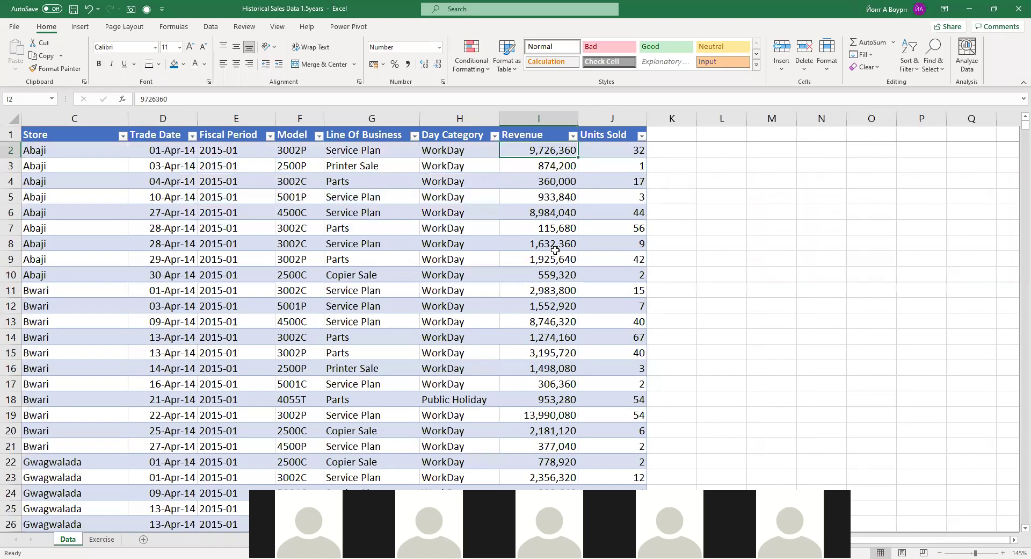
pyautogui.press('Left')
pyautogui.press('Left')
pyautogui.press('Left')
pyautogui.press('Left')
pyautogui.press('Left')
pyautogui.press('Left')
pyautogui.press('Left')
pyautogui.press('Left')
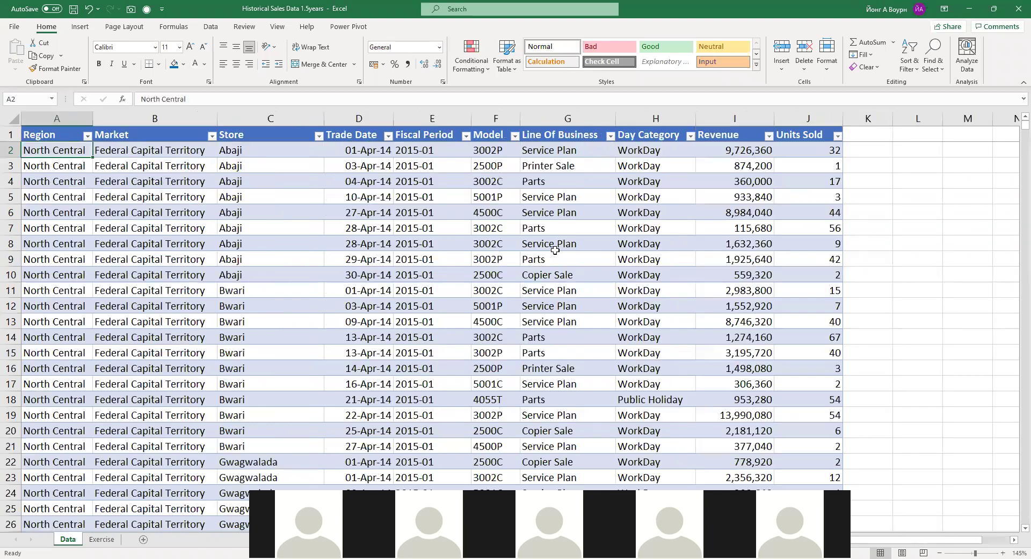
pyautogui.press('Right')
pyautogui.press('Right')
pyautogui.press('Right')
pyautogui.press('Left')
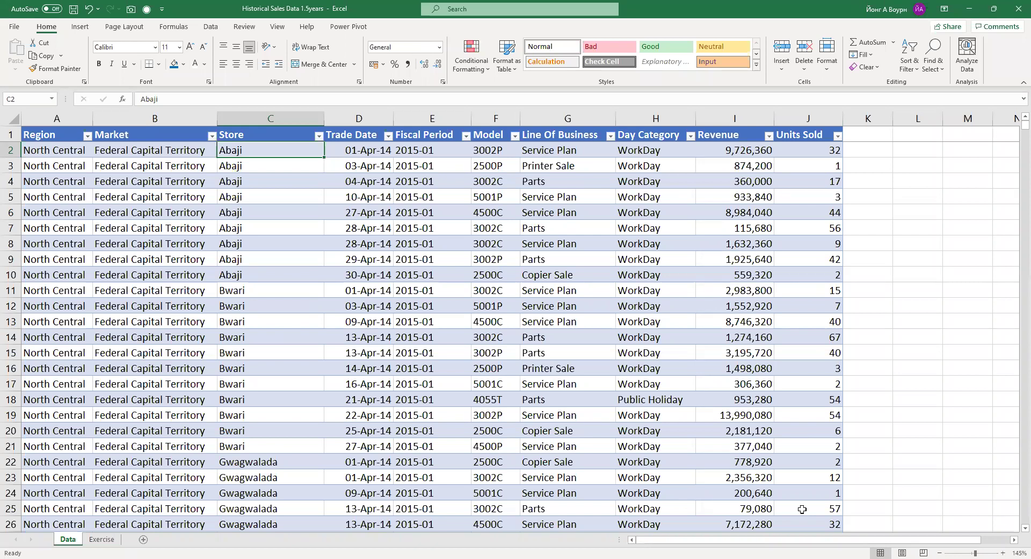
# - Clear the leftover values in F17:H20 beneath the manager table on the Exercise sheet
pyautogui.click(86, 540)
pyautogui.click(321, 457)
pyautogui.moveTo(322, 457); pyautogui.dragTo(635, 515)
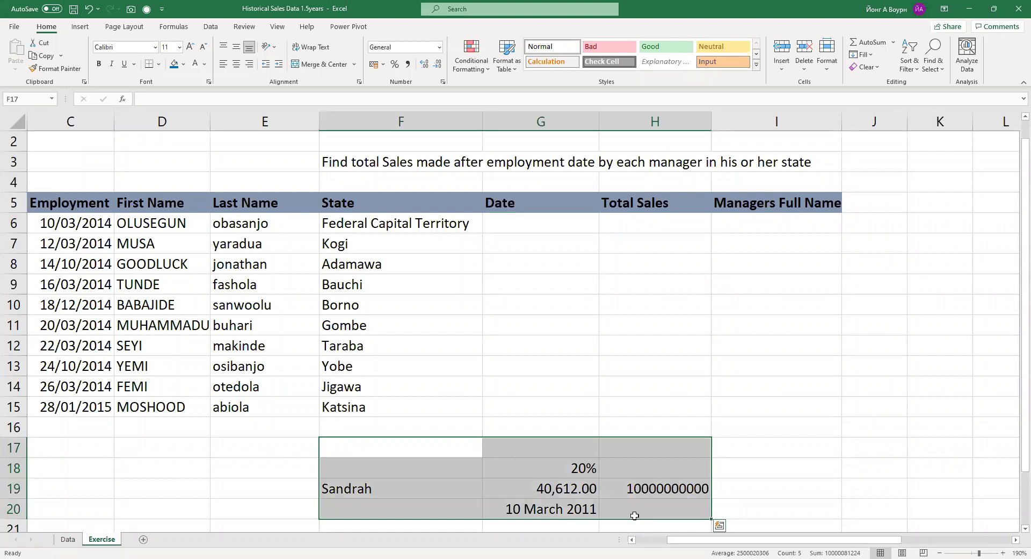
pyautogui.press('Delete')
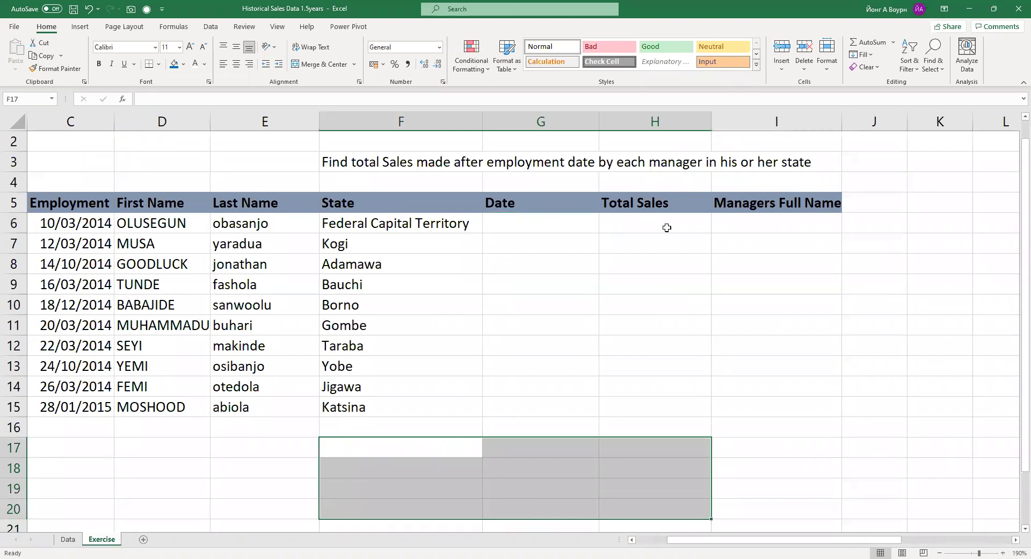
pyautogui.click(667, 228)
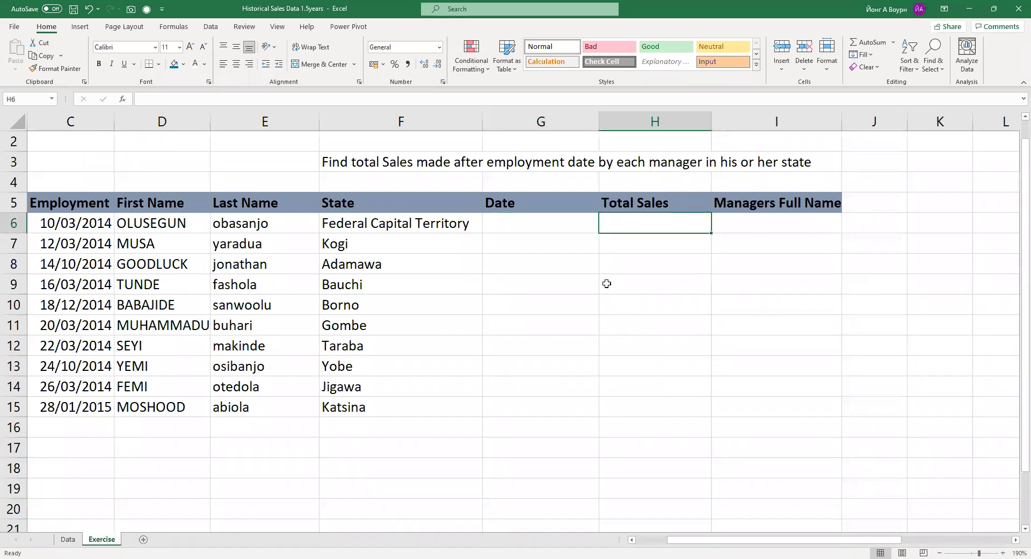
pyautogui.write('=')
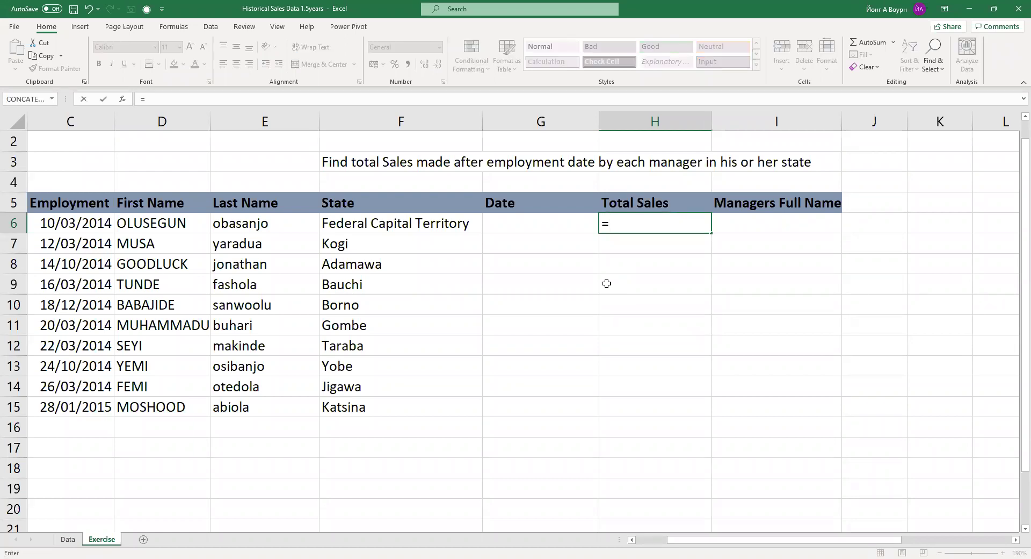
pyautogui.write('SU')
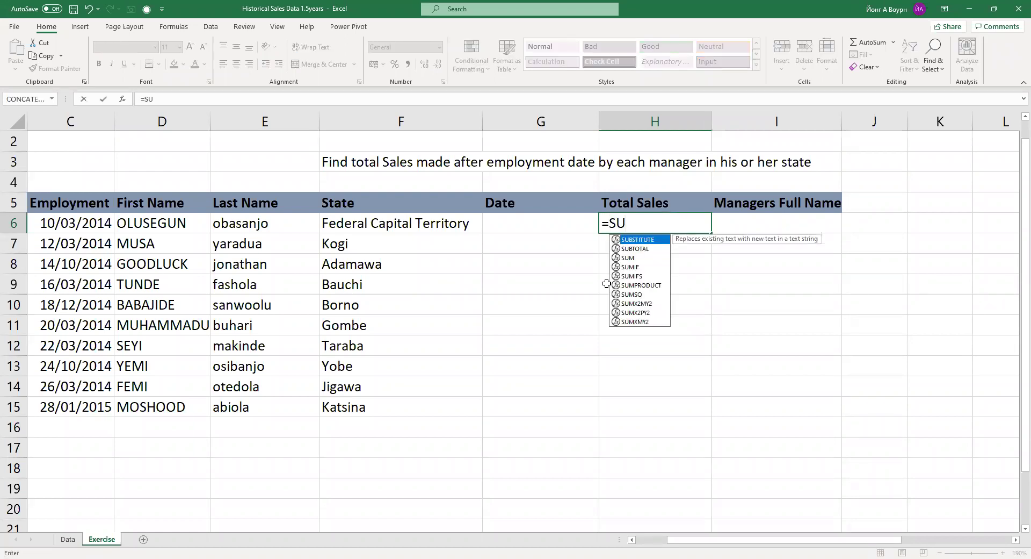
pyautogui.press('BackSpace')
pyautogui.press('BackSpace')
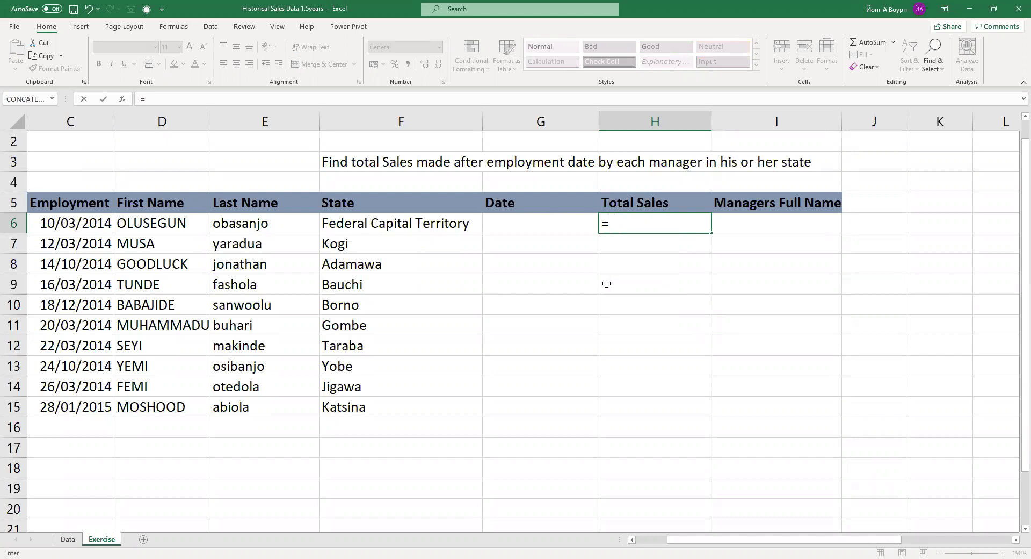
pyautogui.press('BackSpace')
pyautogui.press('Escape')
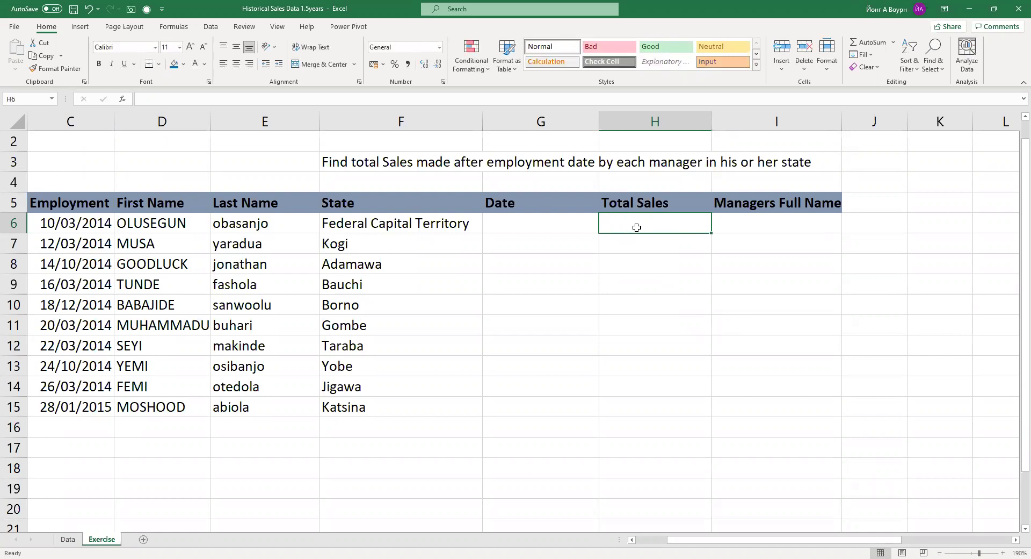
pyautogui.write('=')
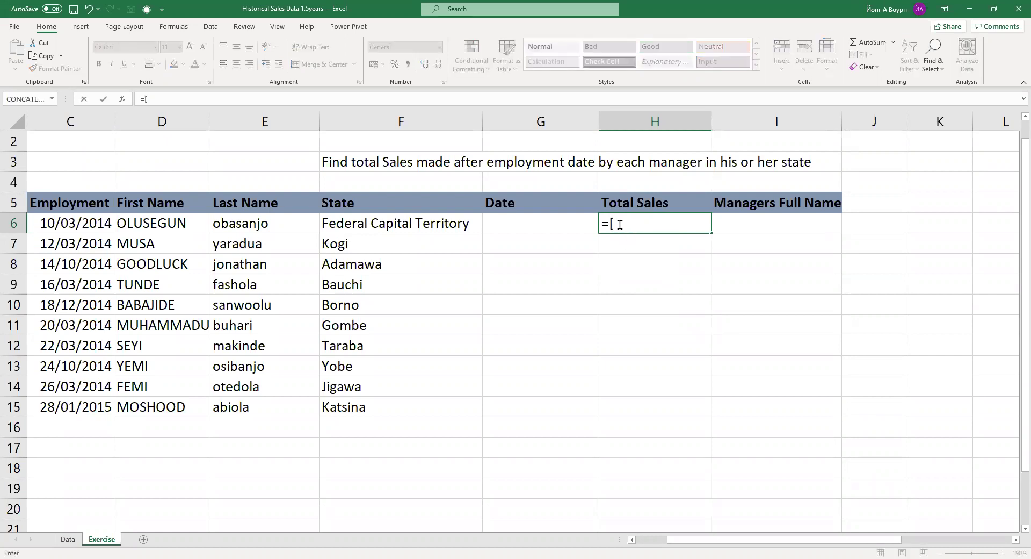
pyautogui.press('BackSpace')
pyautogui.write('=SUMIF')
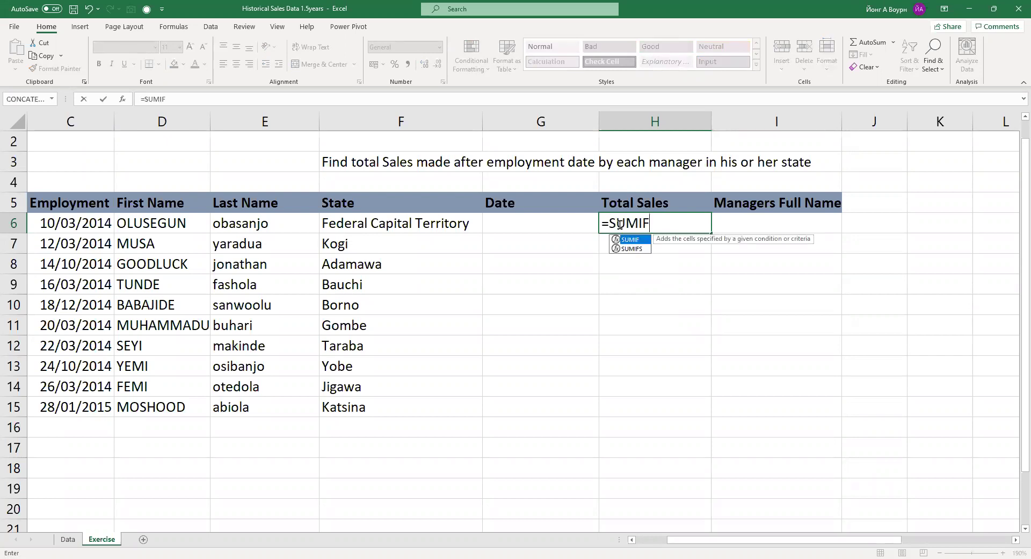
pyautogui.press('Down')
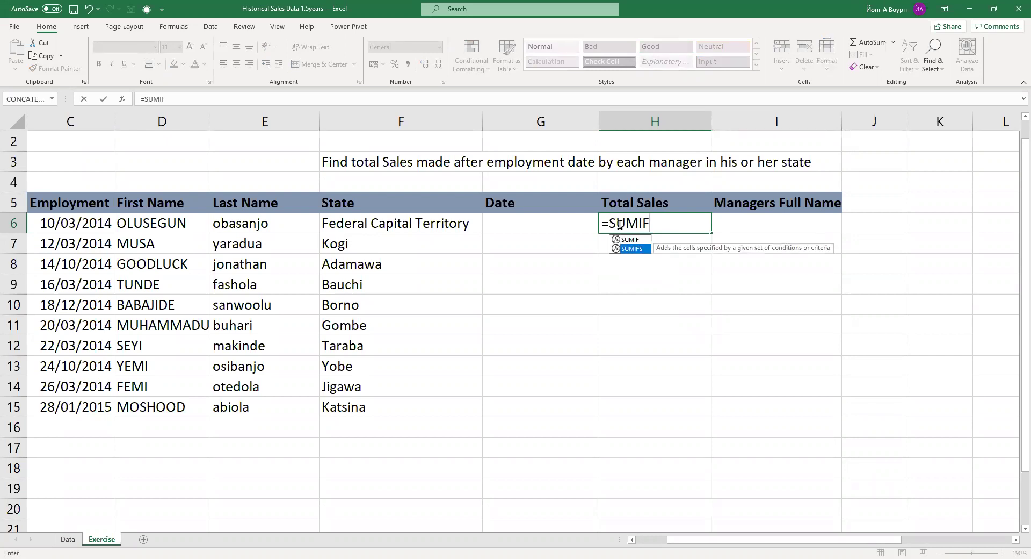
pyautogui.press('Tab')
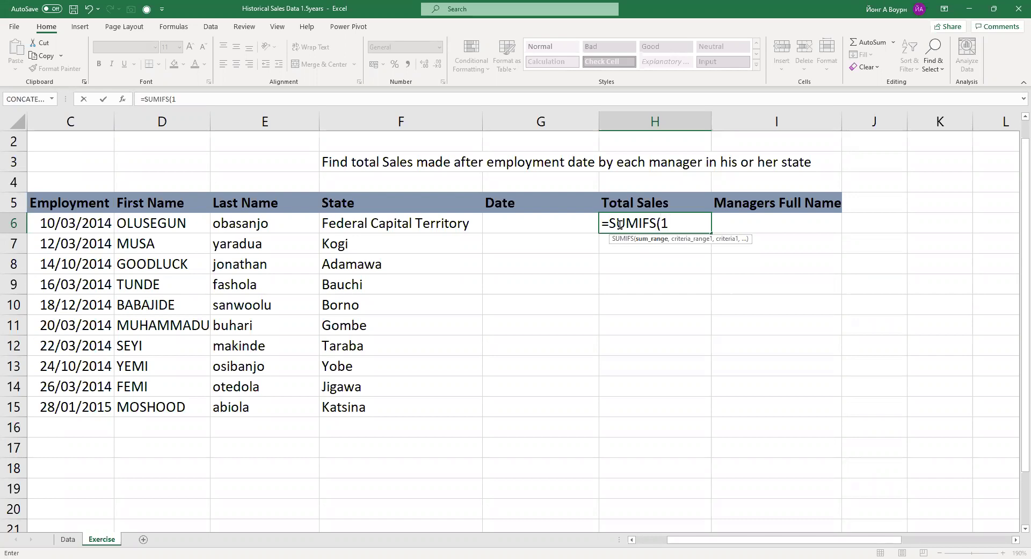
pyautogui.write('!')
pyautogui.press('BackSpace')
# - Collapse the ribbon to give the Exercise sheet more room
pyautogui.hotkey('ctrl', 'F1')
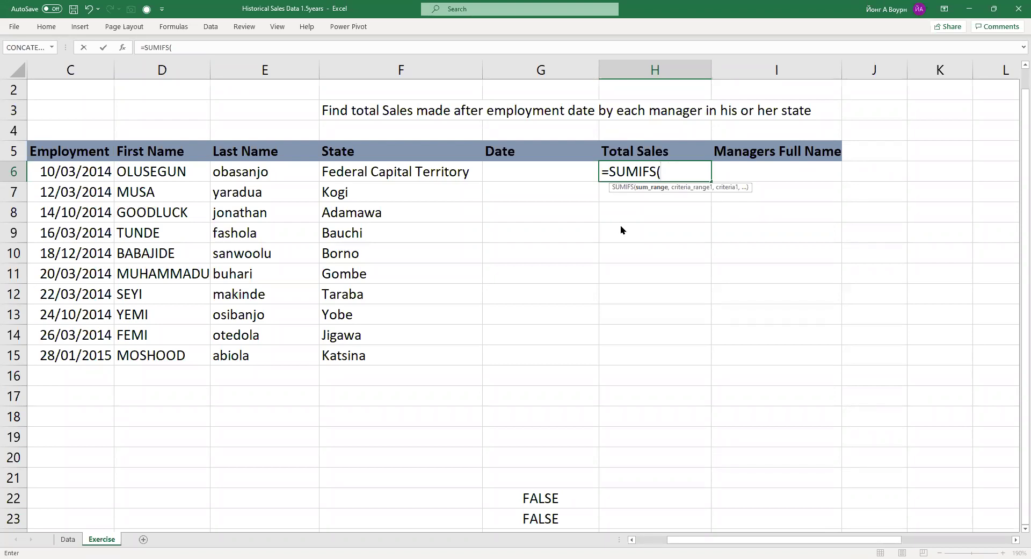
pyautogui.hotkey('alt', 'Tab')
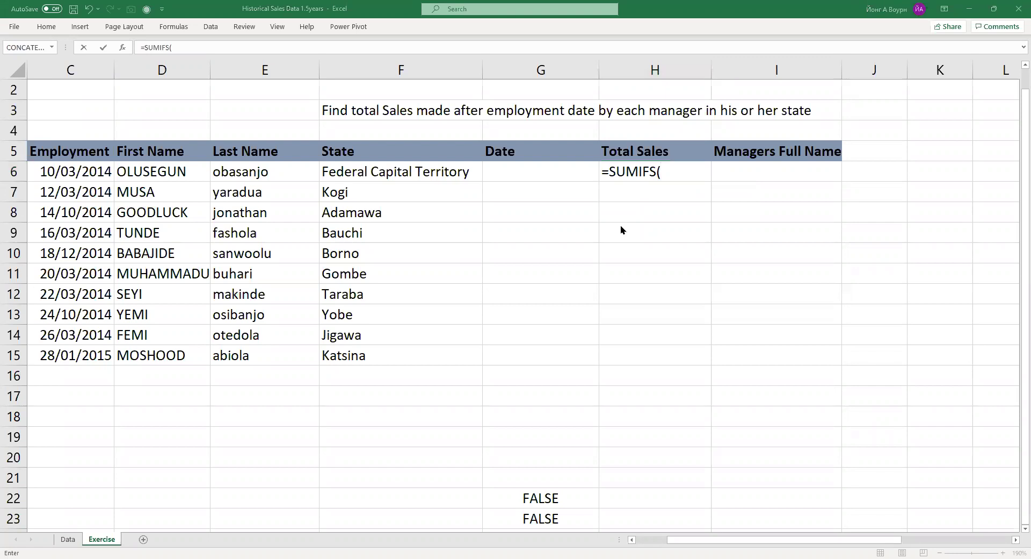
pyautogui.hotkey('alt', 'Tab')
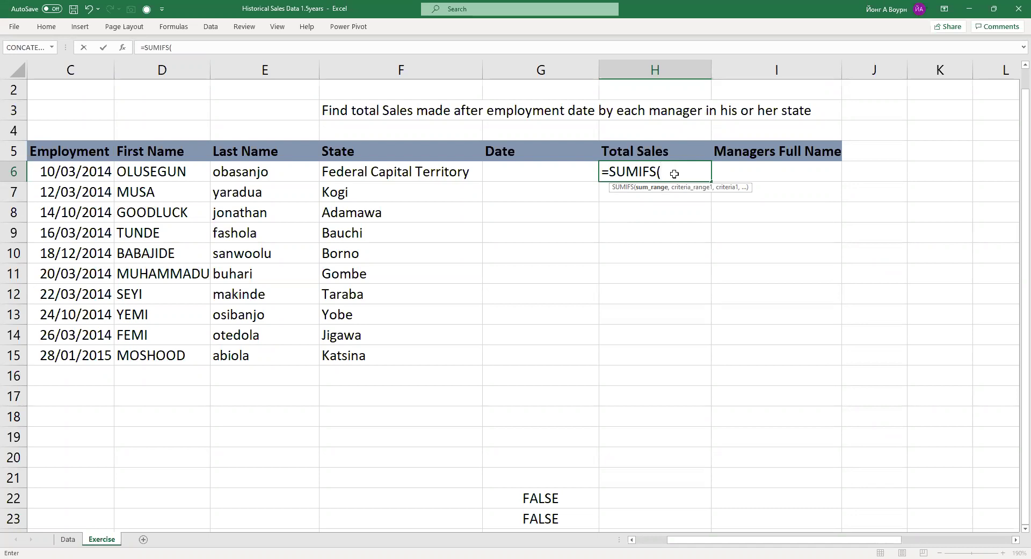
pyautogui.hotkey('ctrl', 'a')
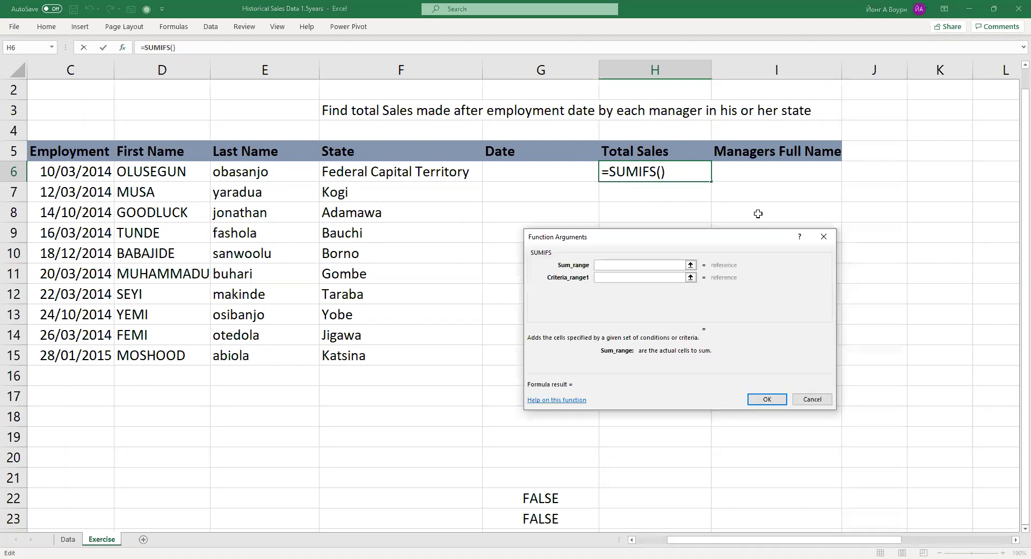
pyautogui.click(823, 237)
pyautogui.write('=S')
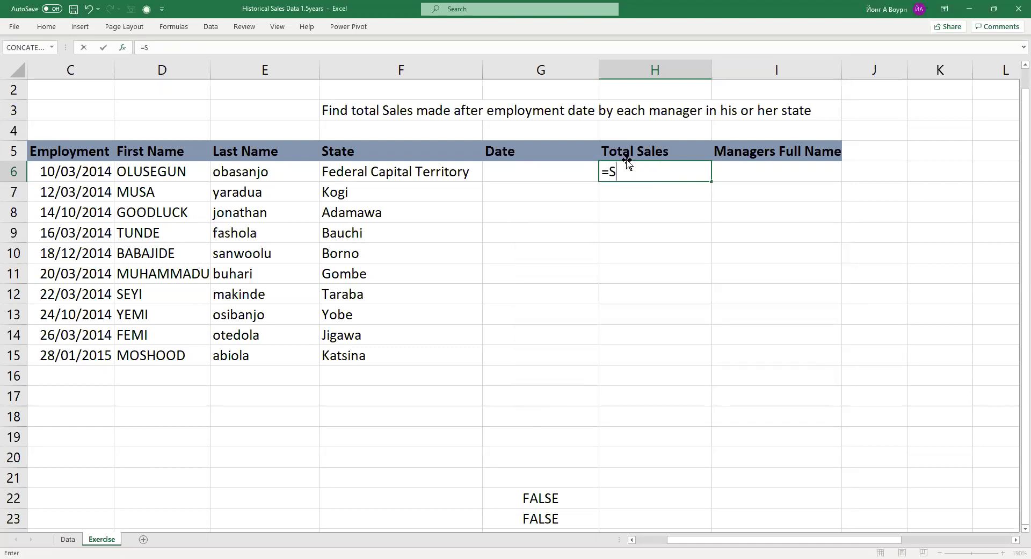
pyautogui.write('U')
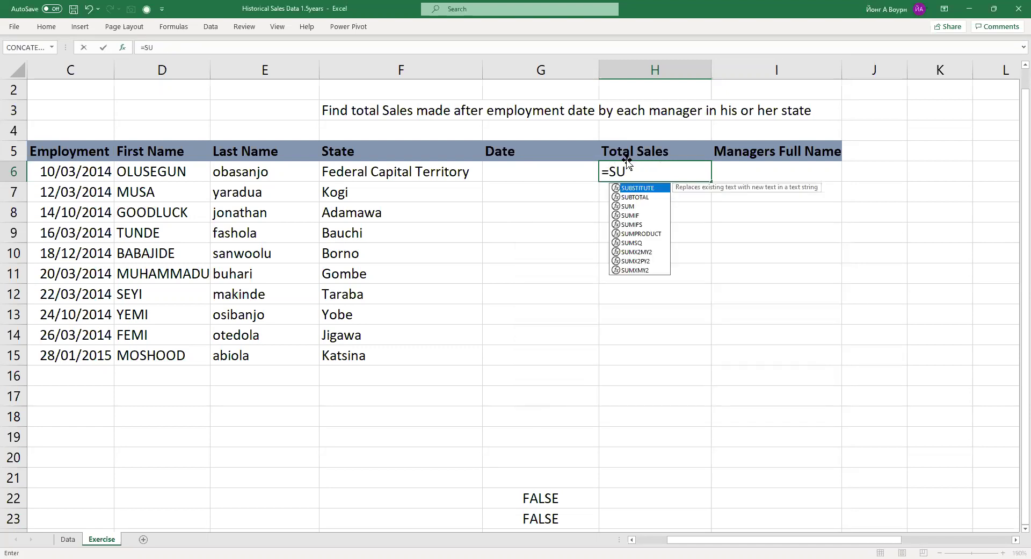
pyautogui.write('MIFS(')
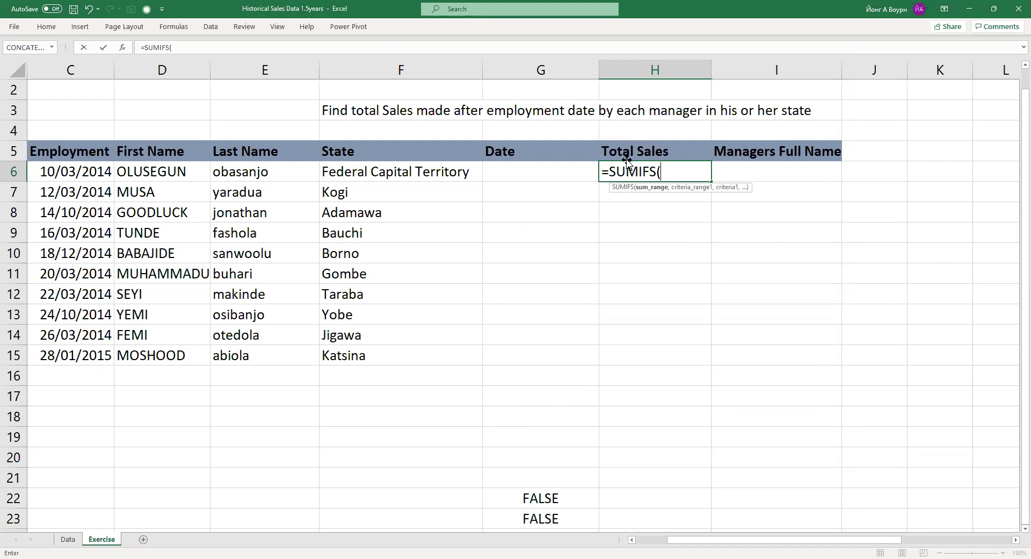
pyautogui.hotkey('ctrl', 'a')
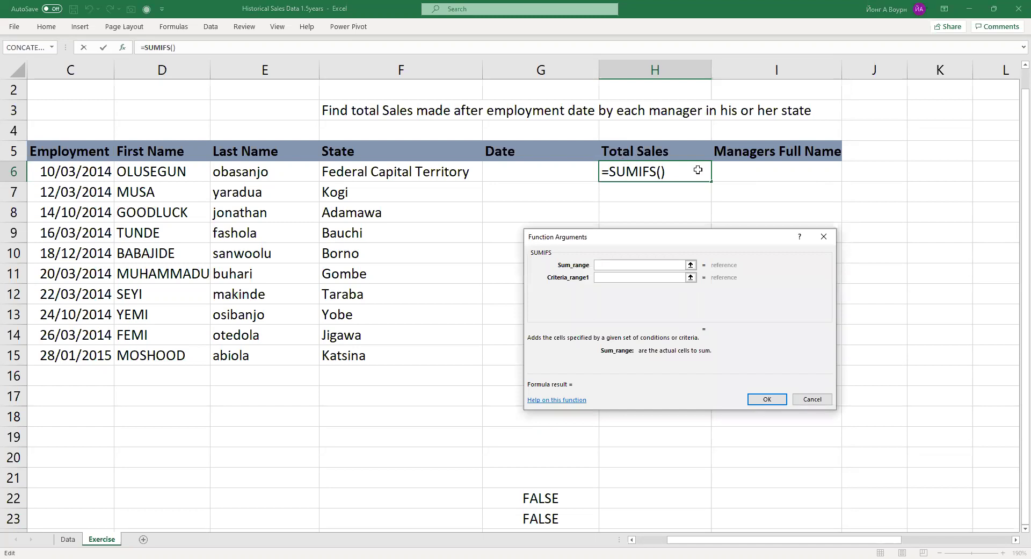
pyautogui.click(823, 238)
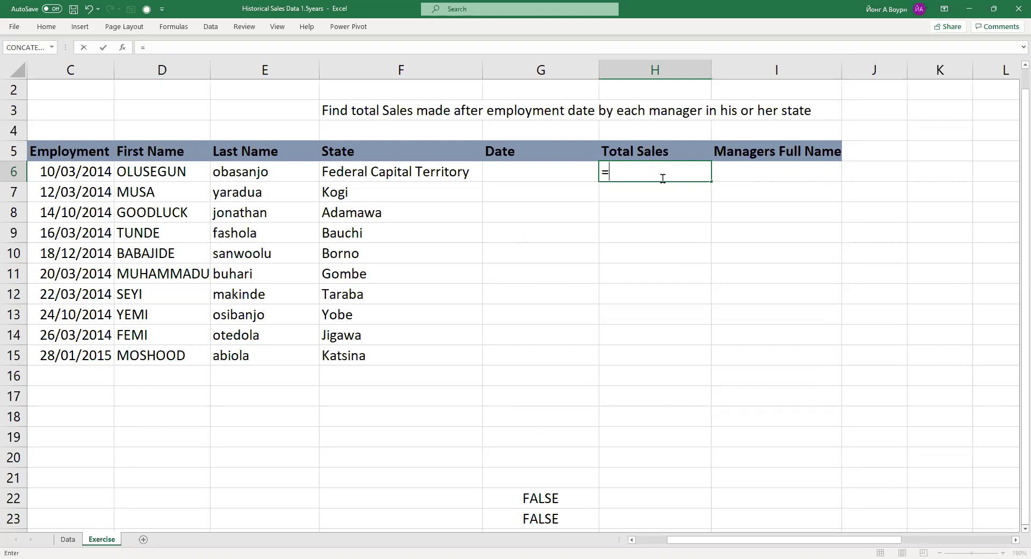
# - Open the function arguments for SUMIFS in H6 and examine the descriptions of the sum range, criteria ranges and criteria
pyautogui.write('SUMIFS(')
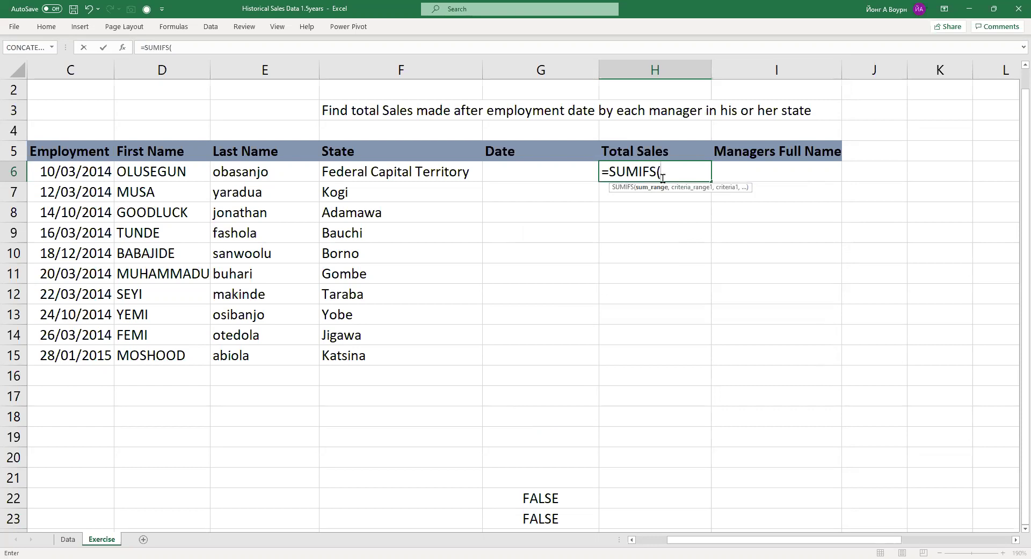
pyautogui.hotkey('ctrl', 'a')
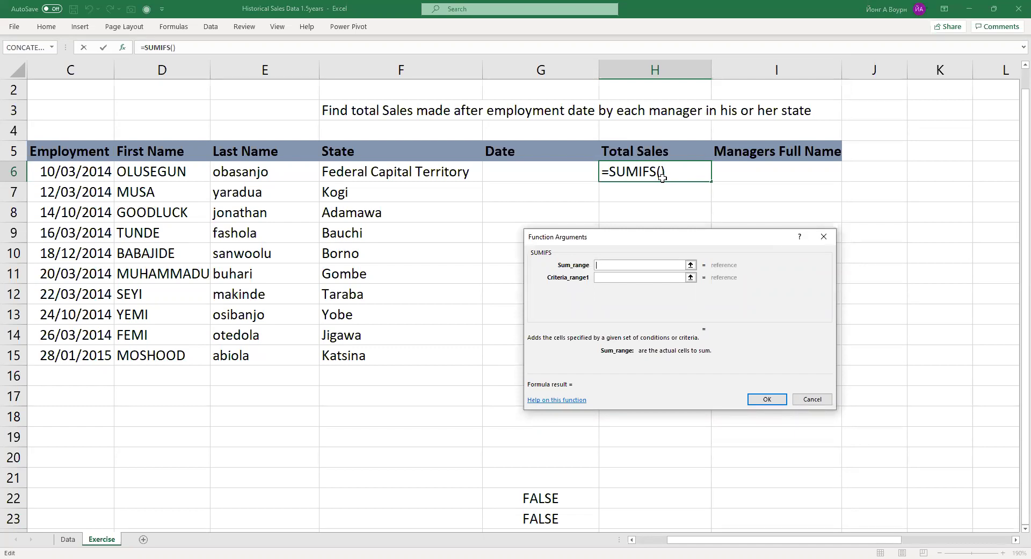
pyautogui.click(639, 277)
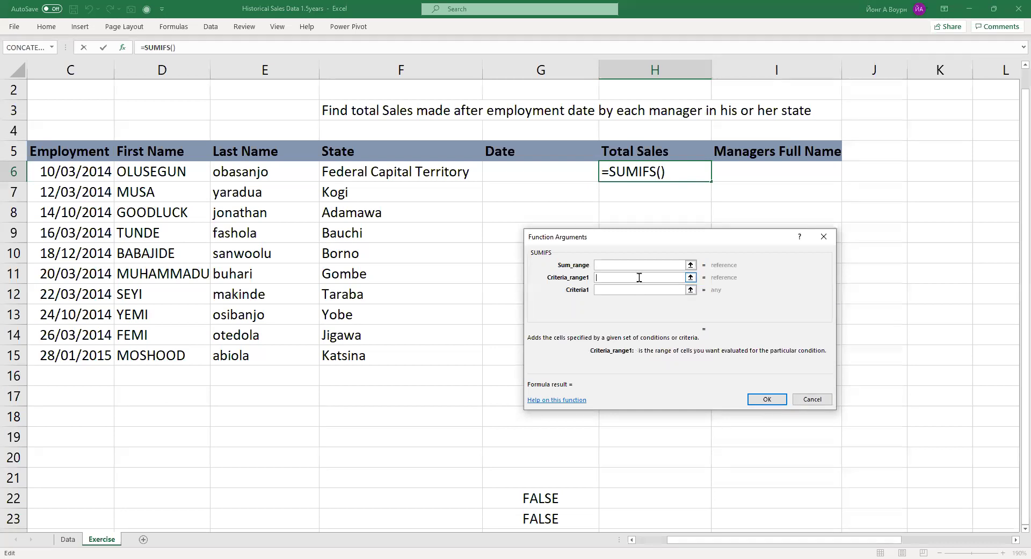
pyautogui.click(638, 264)
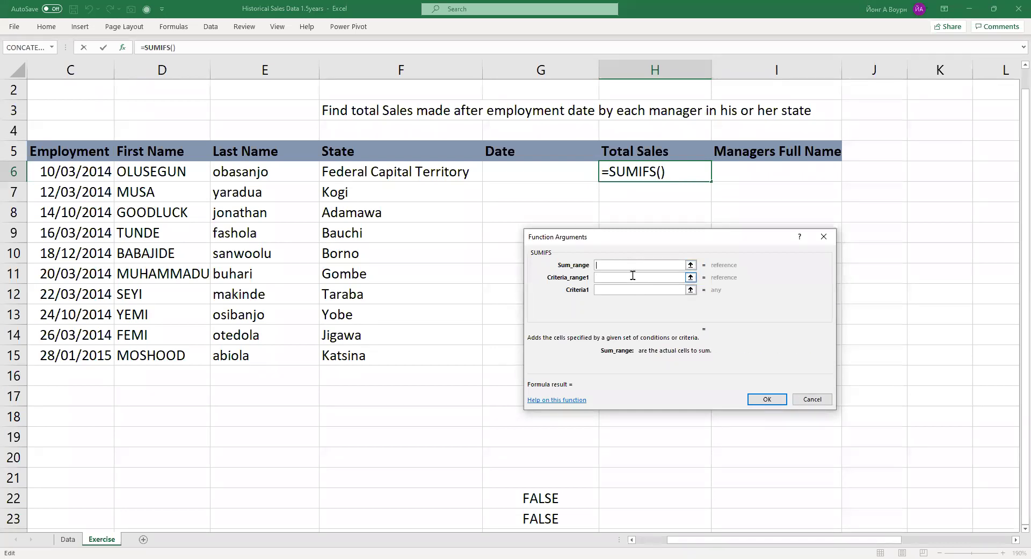
pyautogui.click(633, 275)
pyautogui.click(631, 293)
pyautogui.click(645, 264)
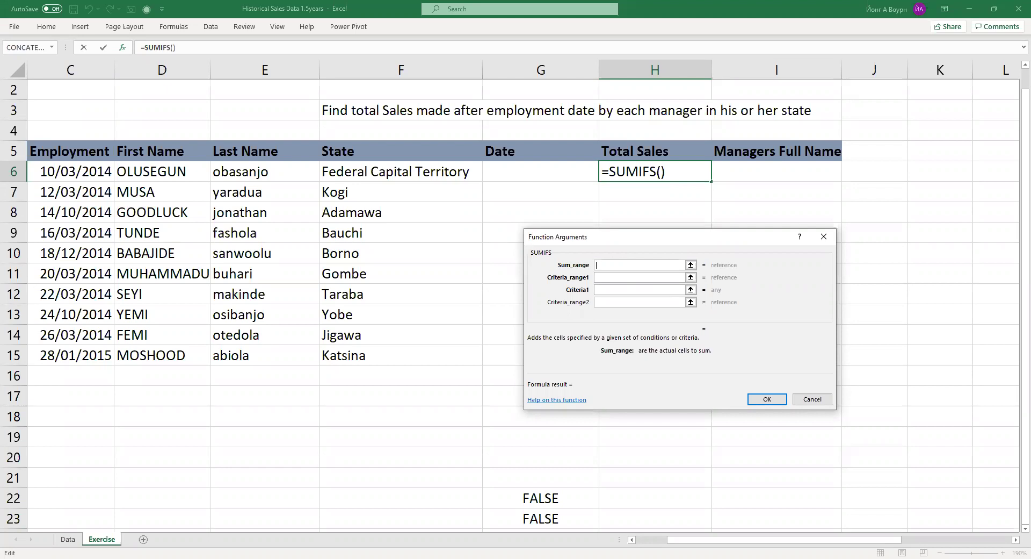
pyautogui.moveTo(580, 359)
pyautogui.mouseDown()
pyautogui.moveTo(662, 324)
pyautogui.moveTo(687, 329)
pyautogui.mouseUp()
pyautogui.moveTo(725, 360)
pyautogui.mouseDown()
pyautogui.moveTo(593, 379)
pyautogui.moveTo(583, 353)
pyautogui.mouseUp()
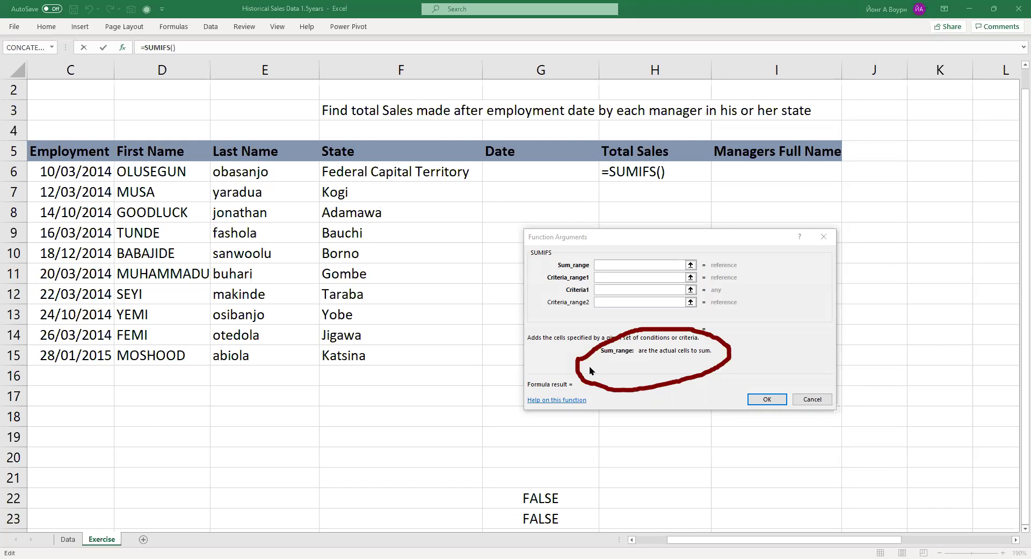
pyautogui.click(609, 276)
pyautogui.click(609, 276)
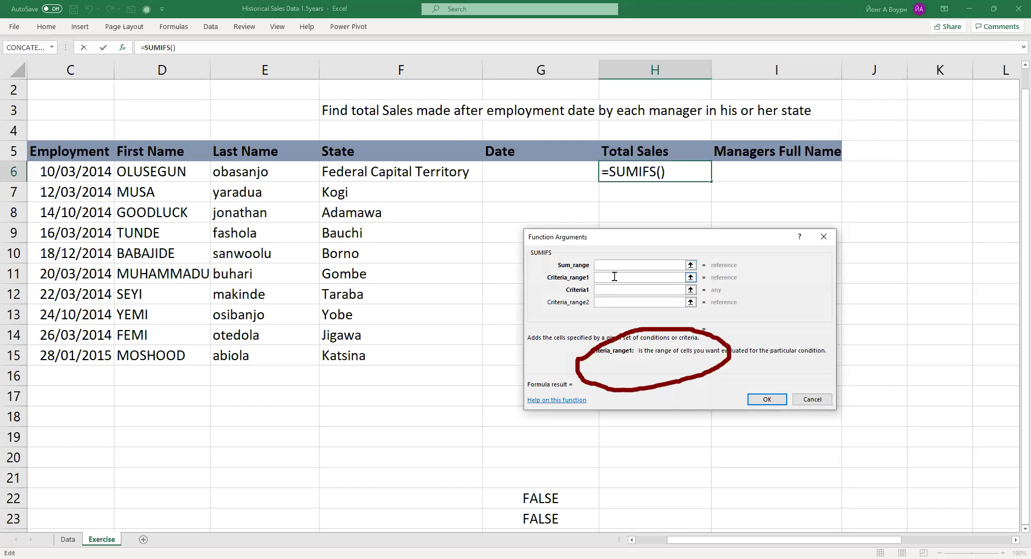
pyautogui.click(604, 289)
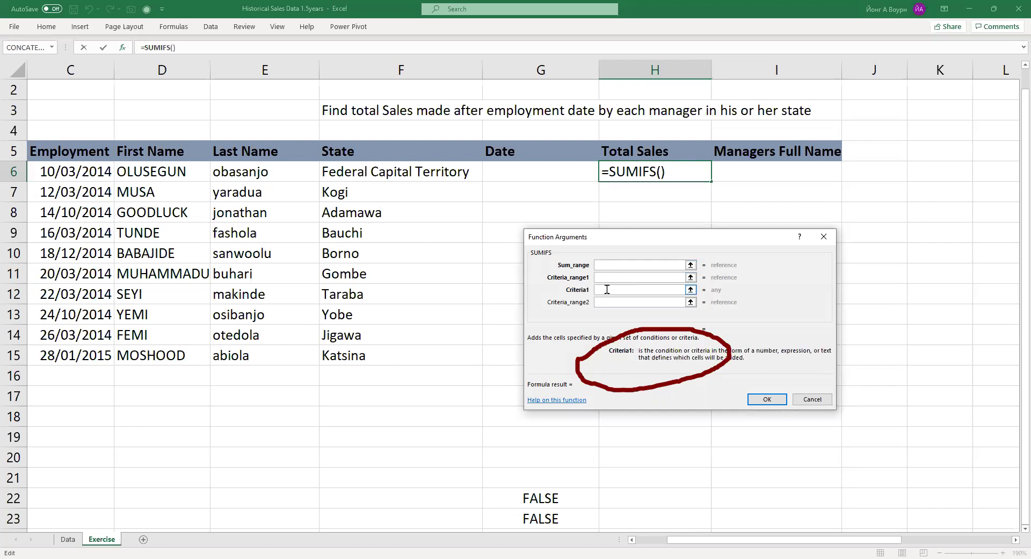
pyautogui.click(604, 301)
pyautogui.click(609, 276)
pyautogui.click(628, 263)
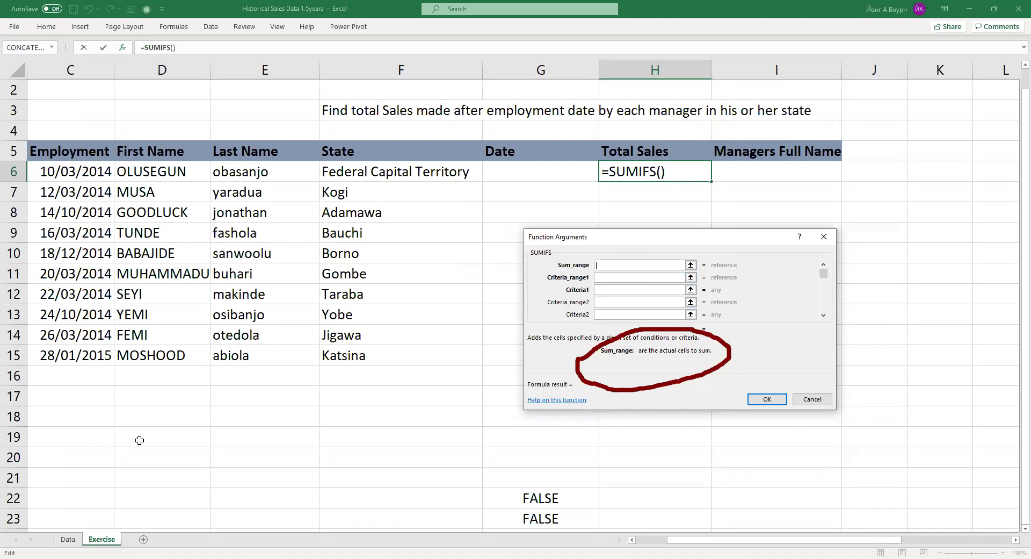
pyautogui.click(69, 540)
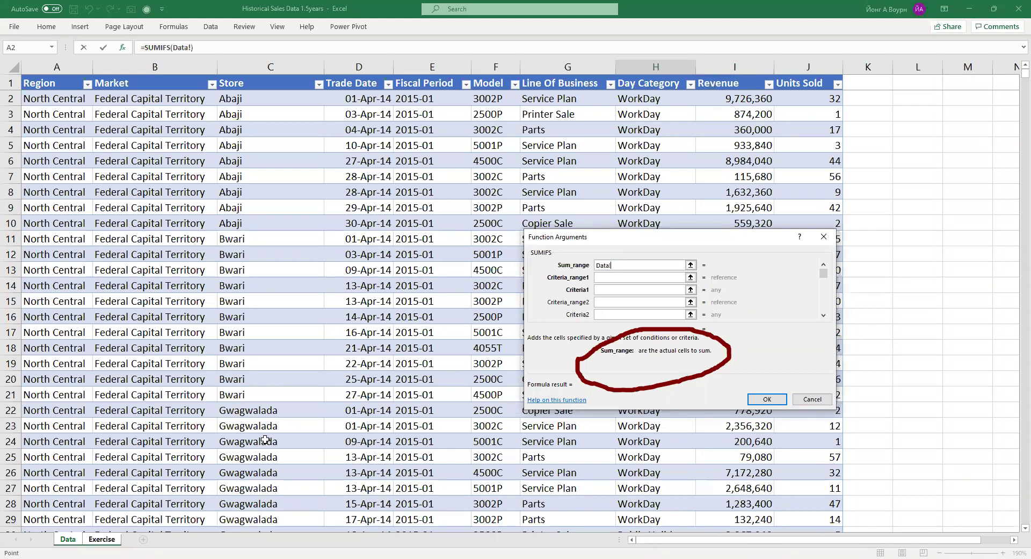
pyautogui.moveTo(138, 489); pyautogui.dragTo(733, 68)
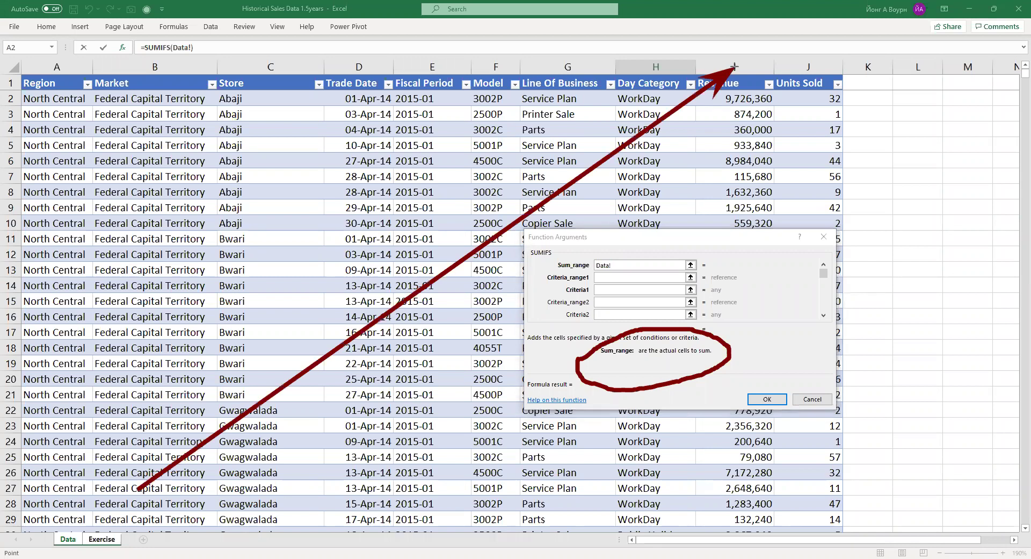
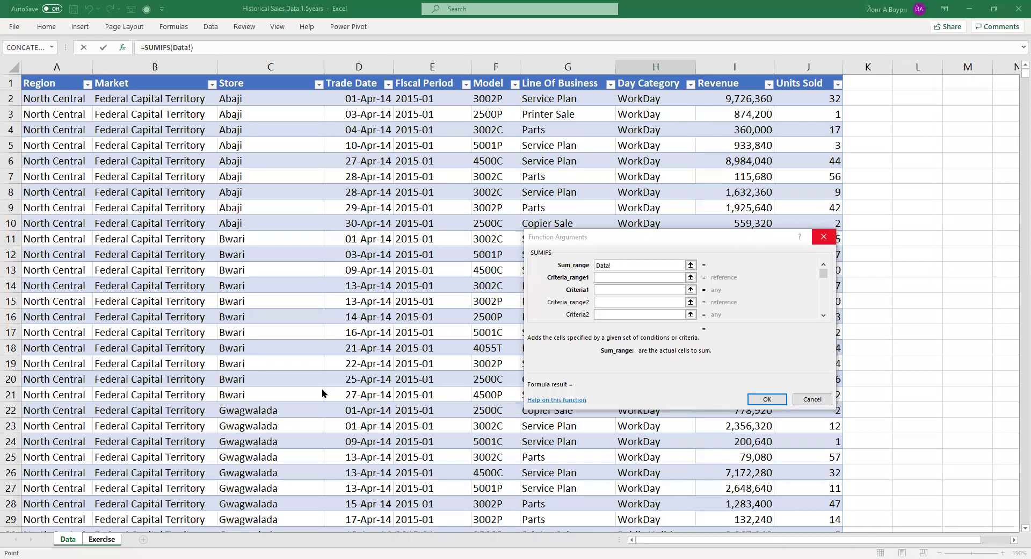
pyautogui.press('Escape')
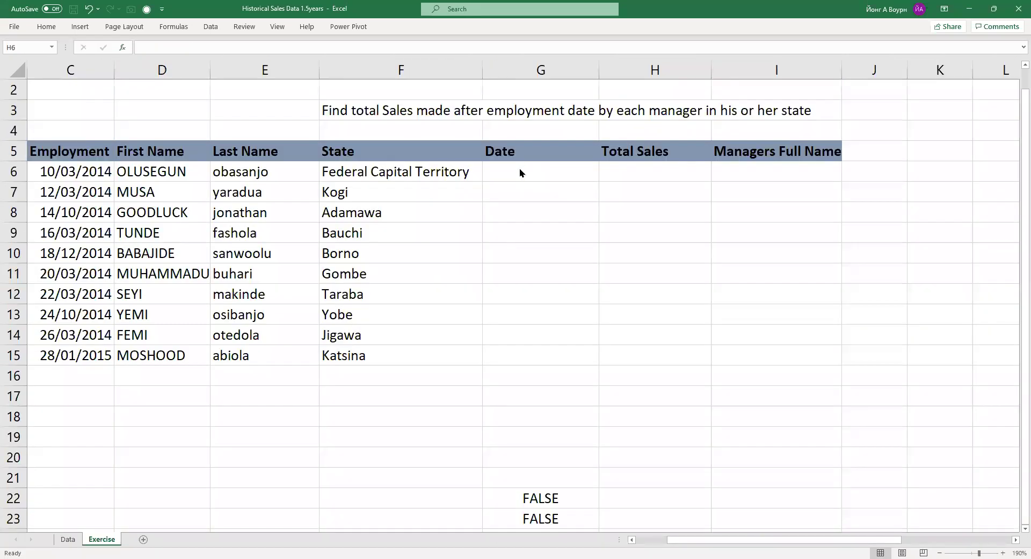
# - Start a SUMIFS formula in H6 of the Exercise sheet with the Data sheet's whole Revenue column, Data!I:I, as the sum range
pyautogui.click(640, 169)
pyautogui.write('=')
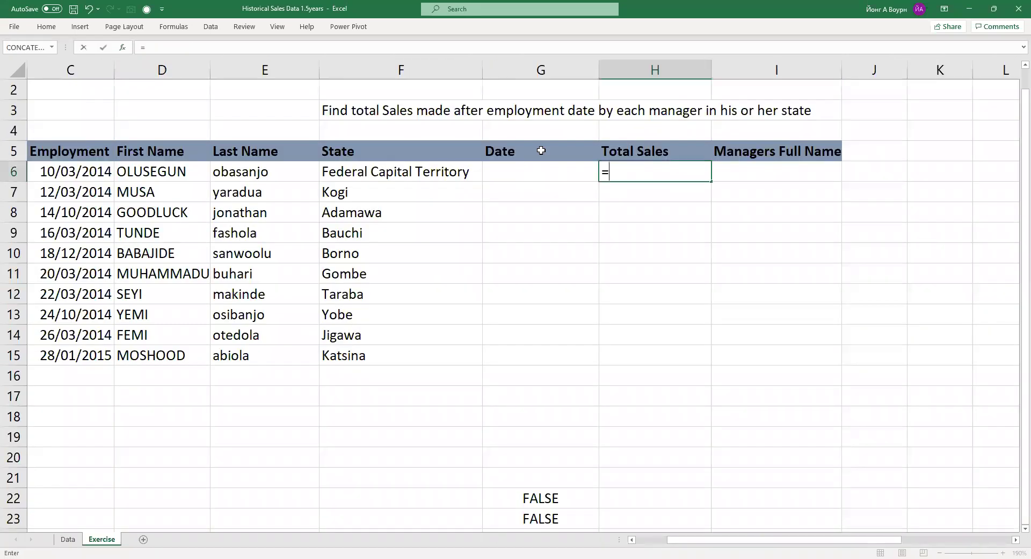
pyautogui.write('SUMIFS(')
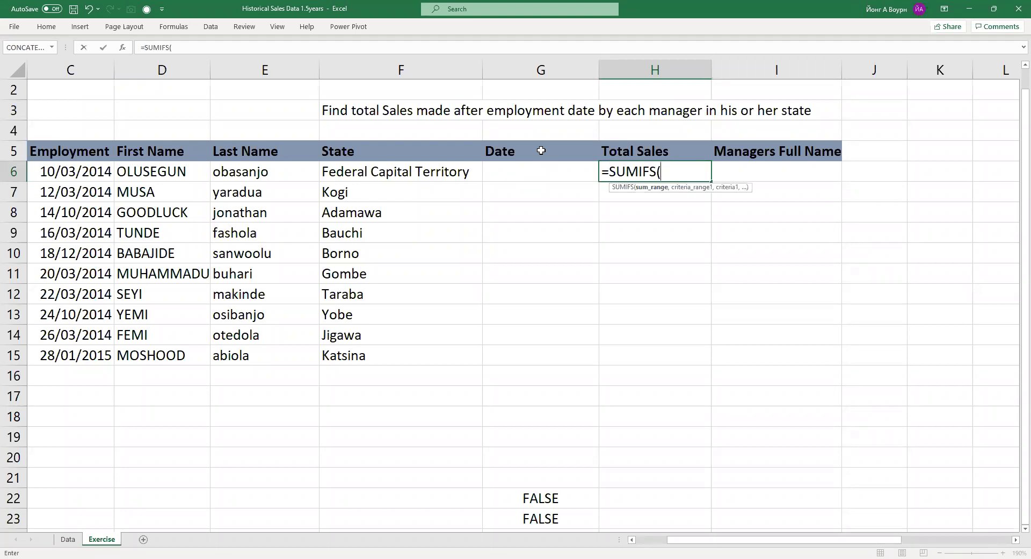
pyautogui.hotkey('ctrl', 'a')
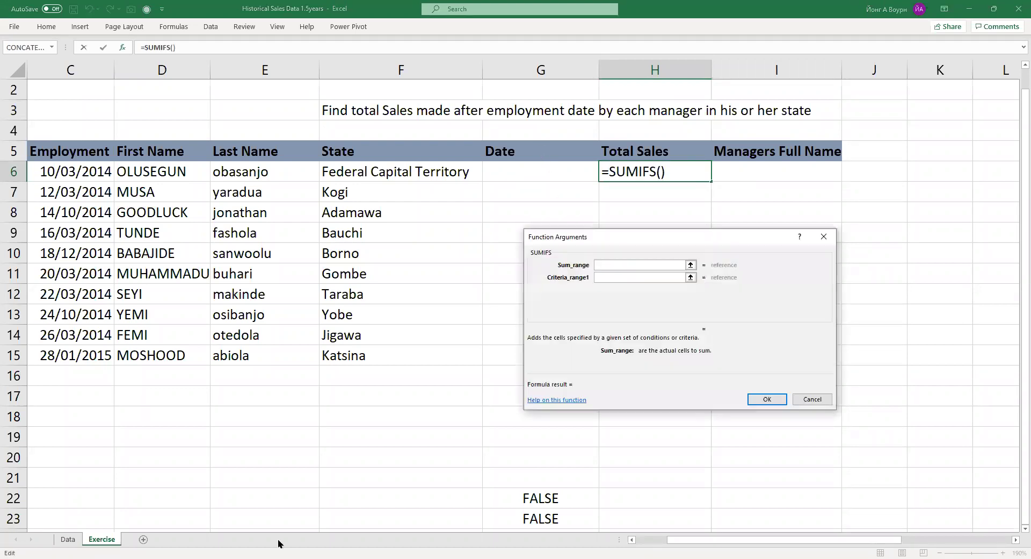
pyautogui.click(67, 538)
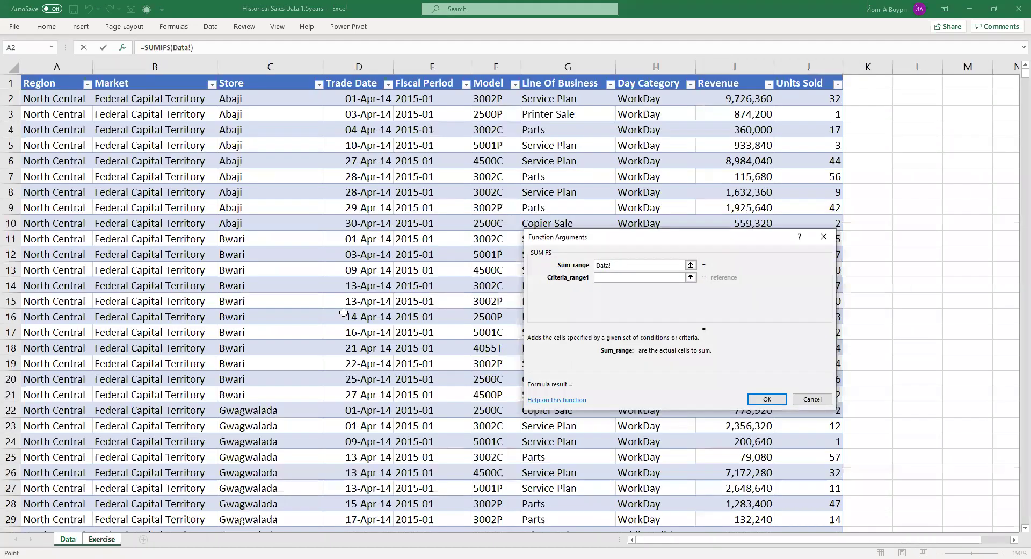
pyautogui.click(715, 61)
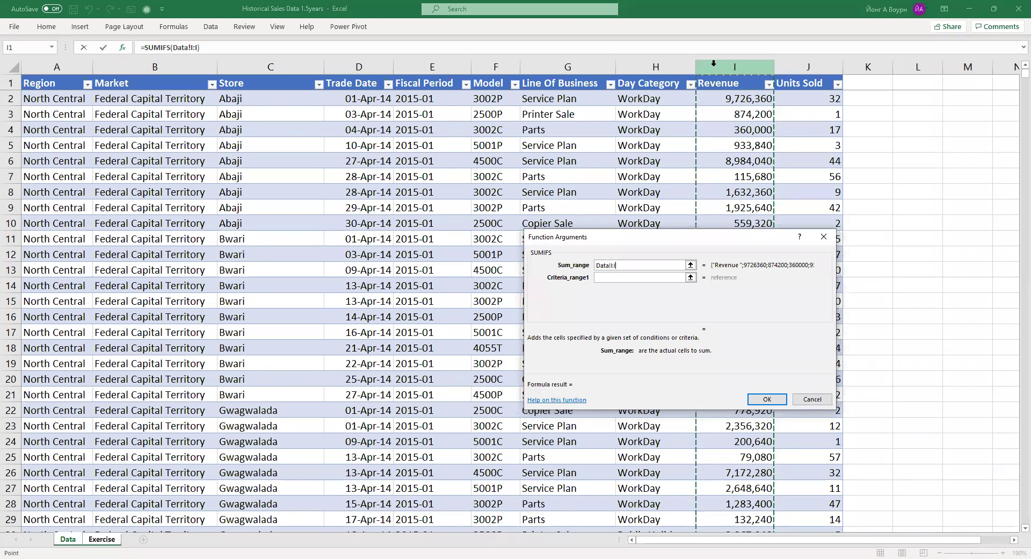
# - Set the SUMIFS first criteria range to the Data sheet's Market column, Data!B:B, with the state in F6 as its criterion
pyautogui.click(640, 276)
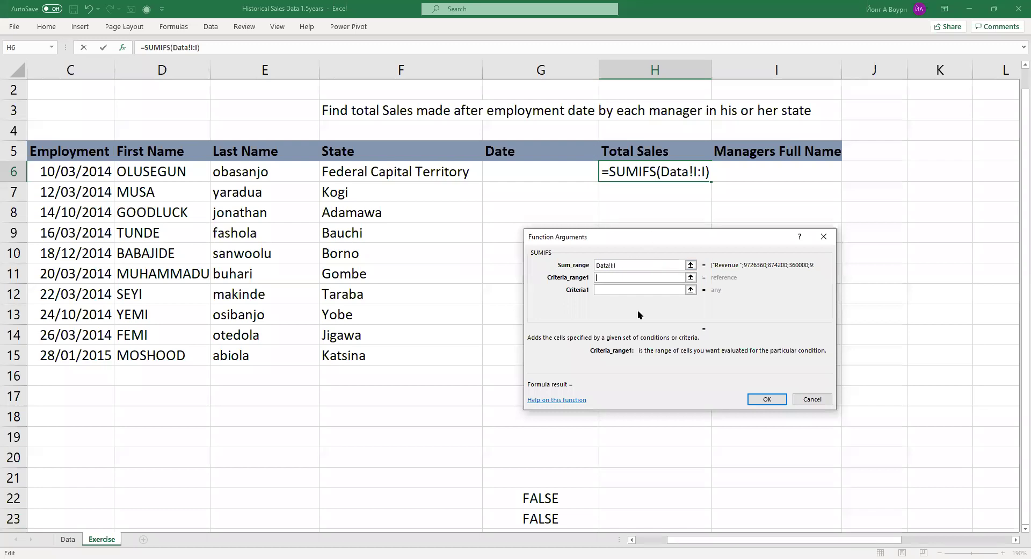
pyautogui.click(626, 293)
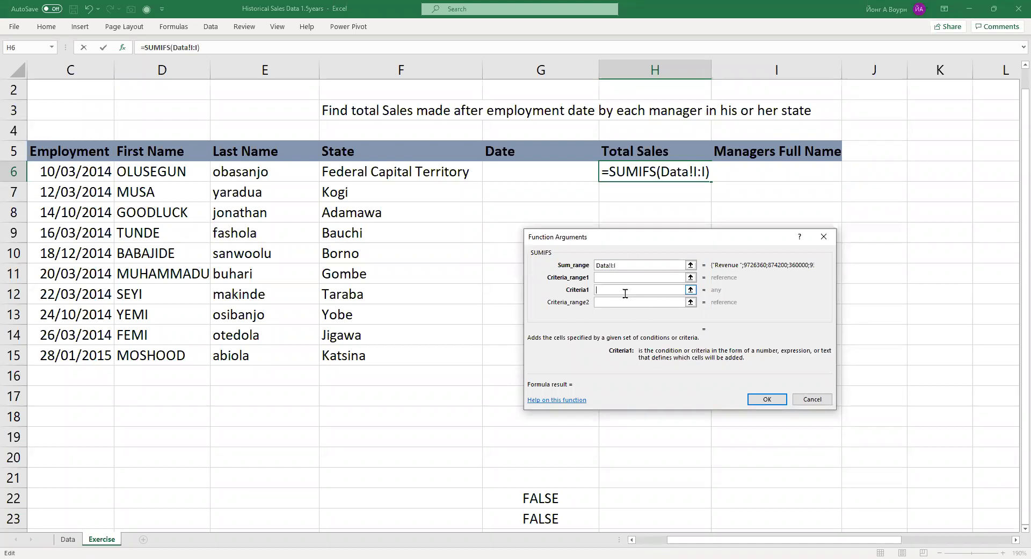
pyautogui.click(643, 278)
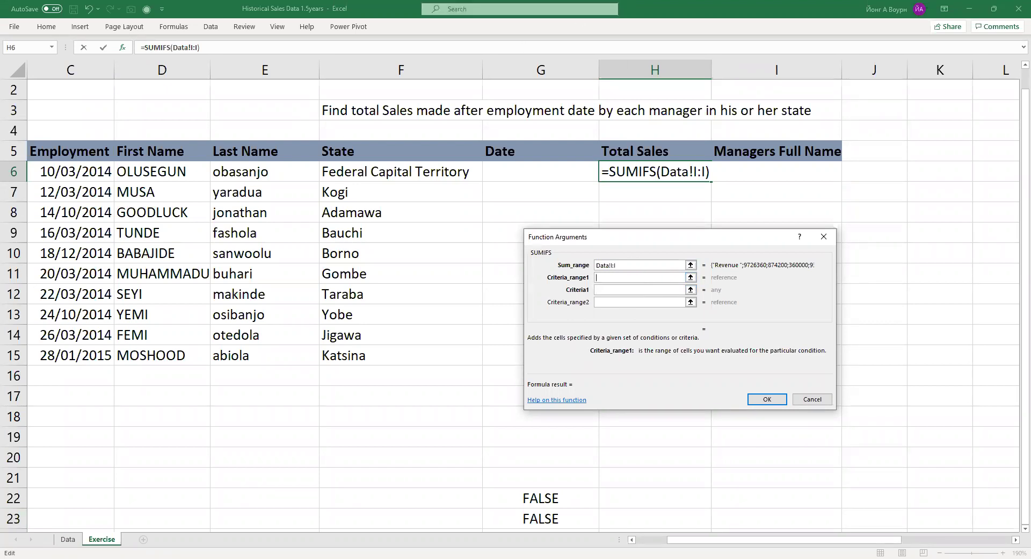
pyautogui.click(67, 539)
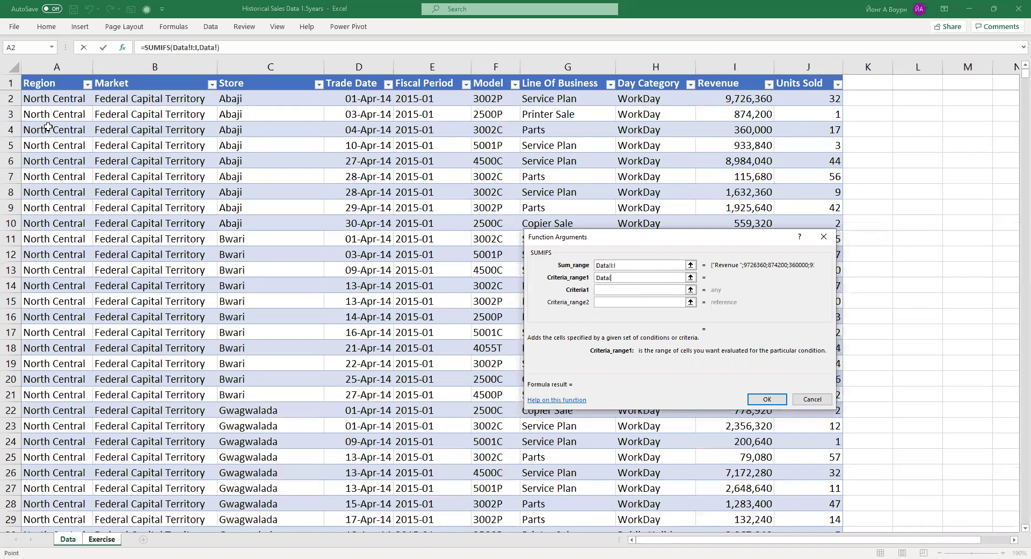
pyautogui.click(146, 65)
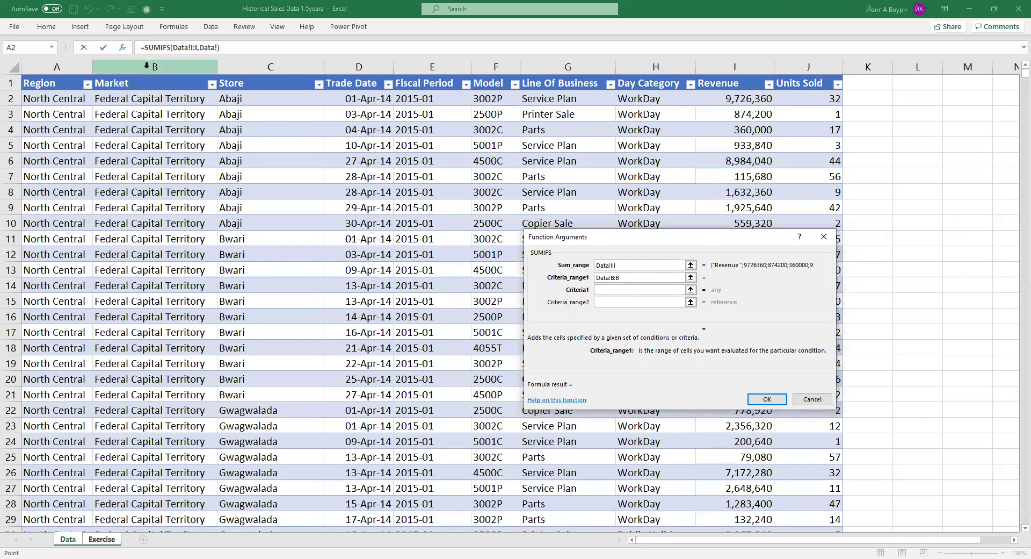
pyautogui.click(620, 292)
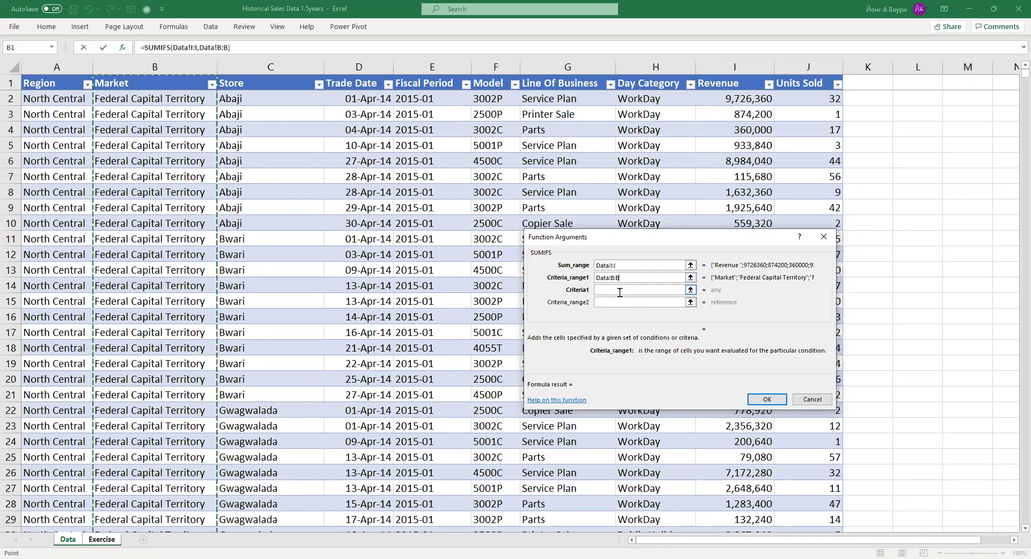
pyautogui.click(621, 292)
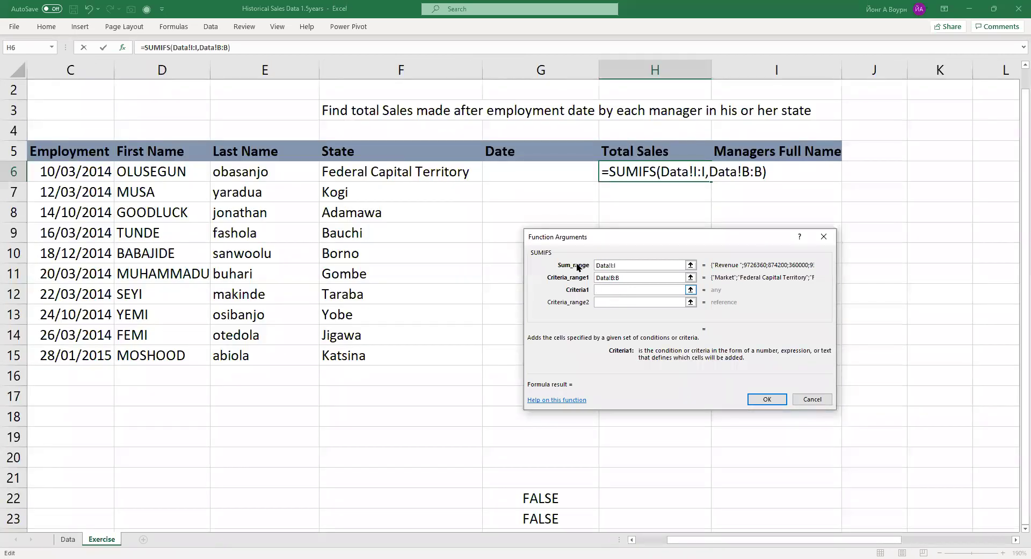
pyautogui.click(385, 172)
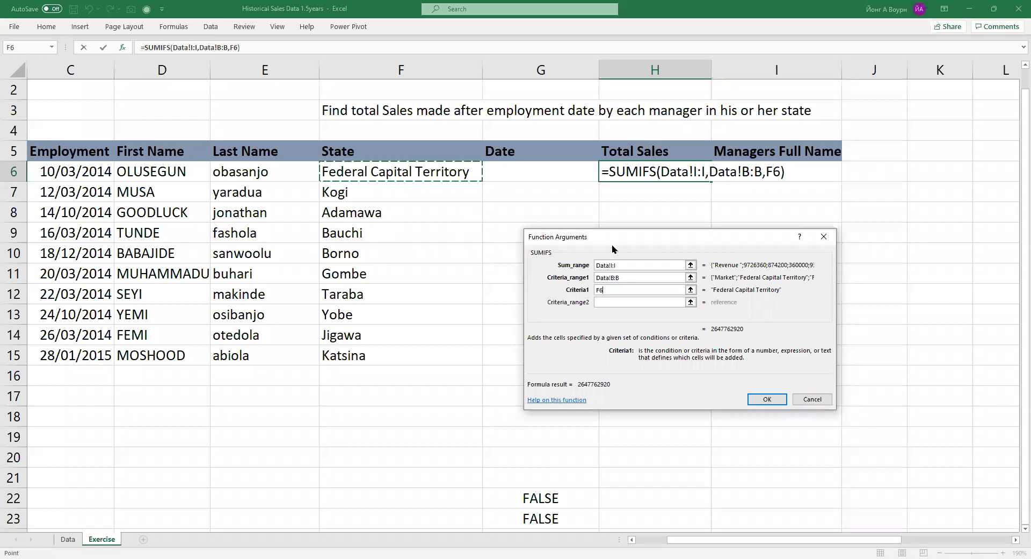
# - Clear the criterion, the criteria range and the sum range from the SUMIFS arguments and abandon the formula in H6
pyautogui.moveTo(629, 291); pyautogui.dragTo(571, 292)
pyautogui.press('BackSpace')
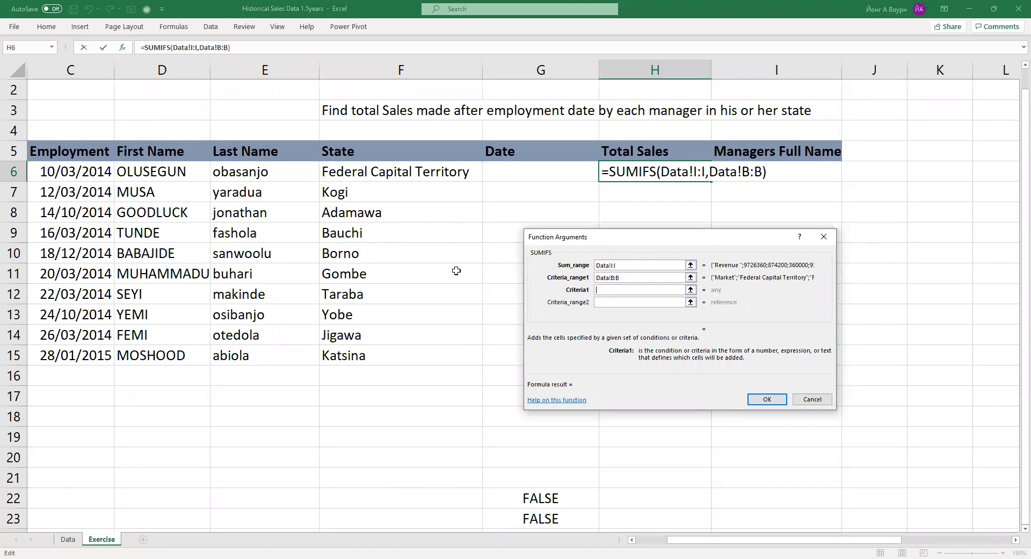
pyautogui.click(668, 278)
pyautogui.press('BackSpace')
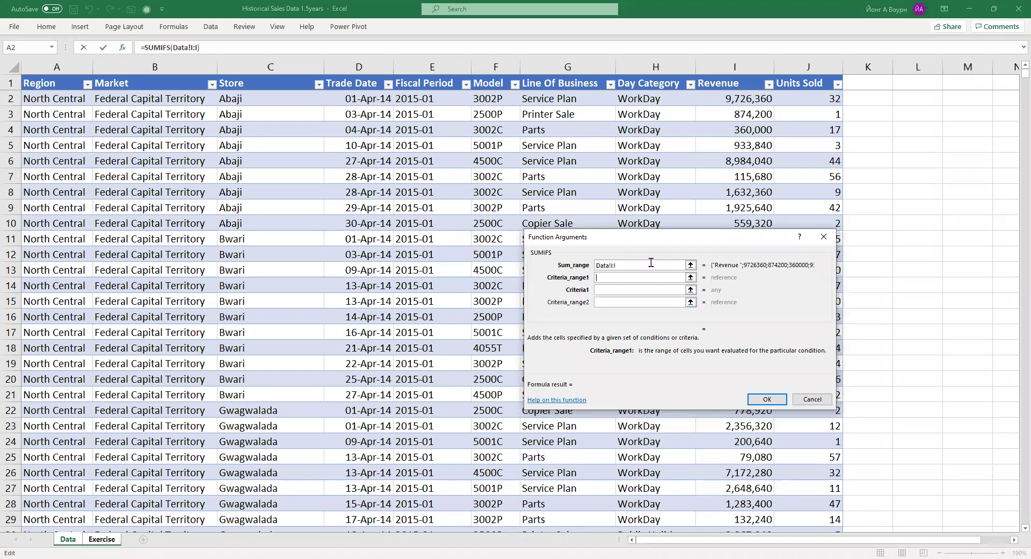
pyautogui.moveTo(617, 264); pyautogui.dragTo(533, 256)
pyautogui.press('BackSpace')
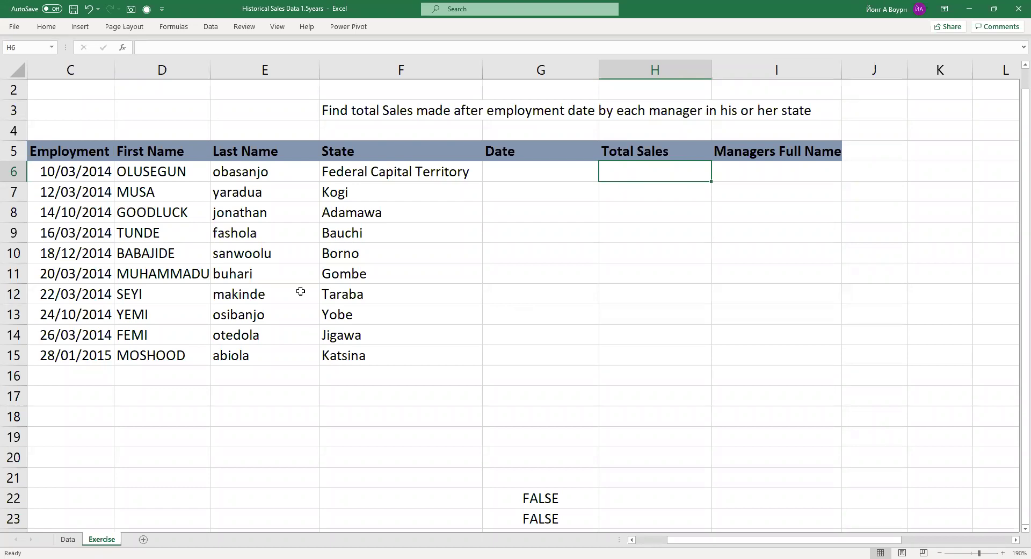
# - Start a new SUMIFS formula in H6 through its function arguments, using the Data sheet's Revenue column, Data!I:I, as the sum range
pyautogui.write('=')
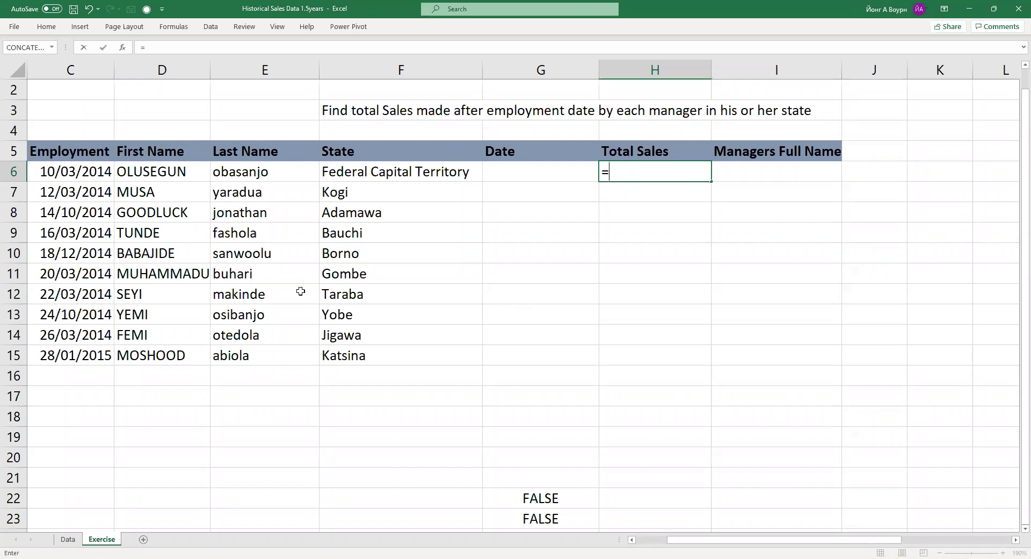
pyautogui.write('SUM')
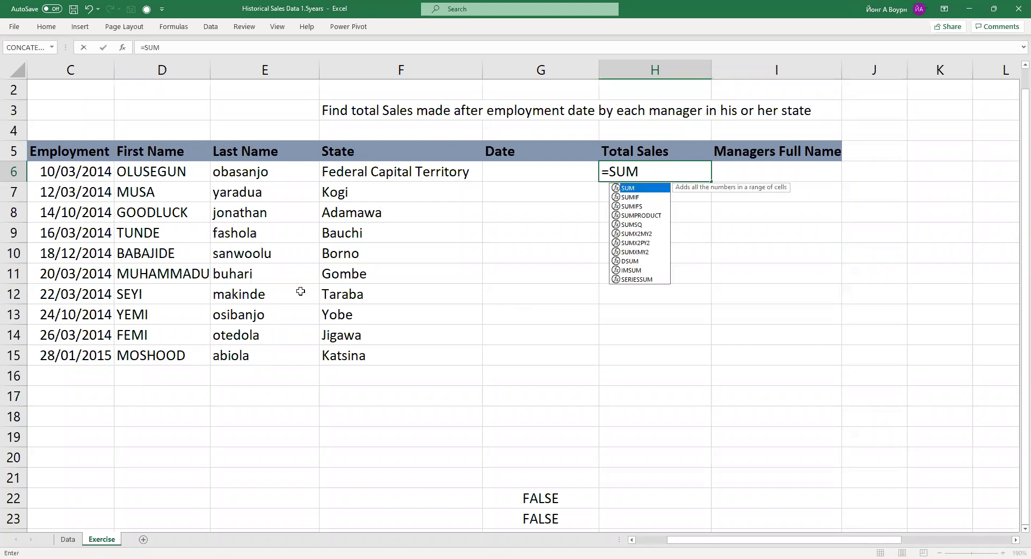
pyautogui.write('IFS(')
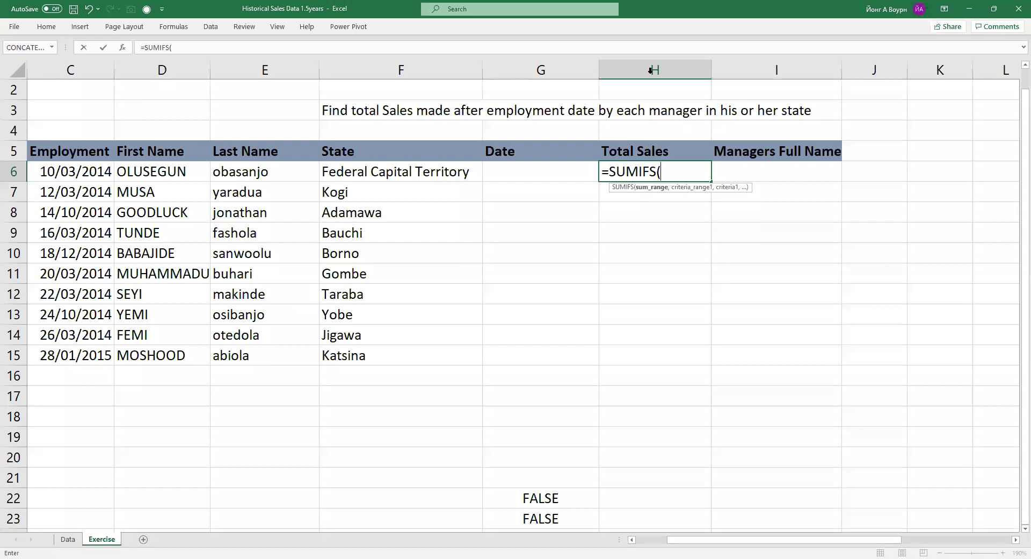
pyautogui.hotkey('ctrl', 'a')
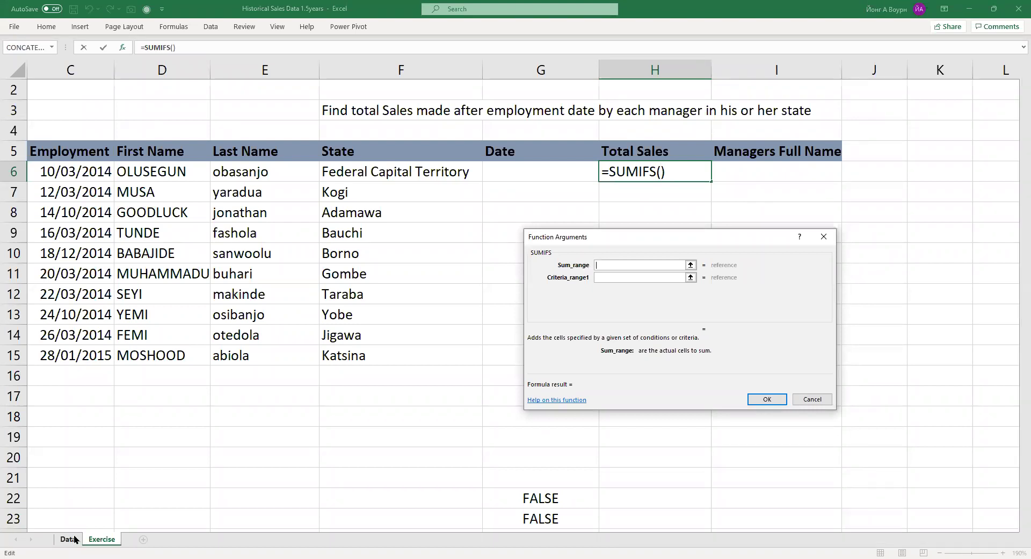
pyautogui.click(72, 539)
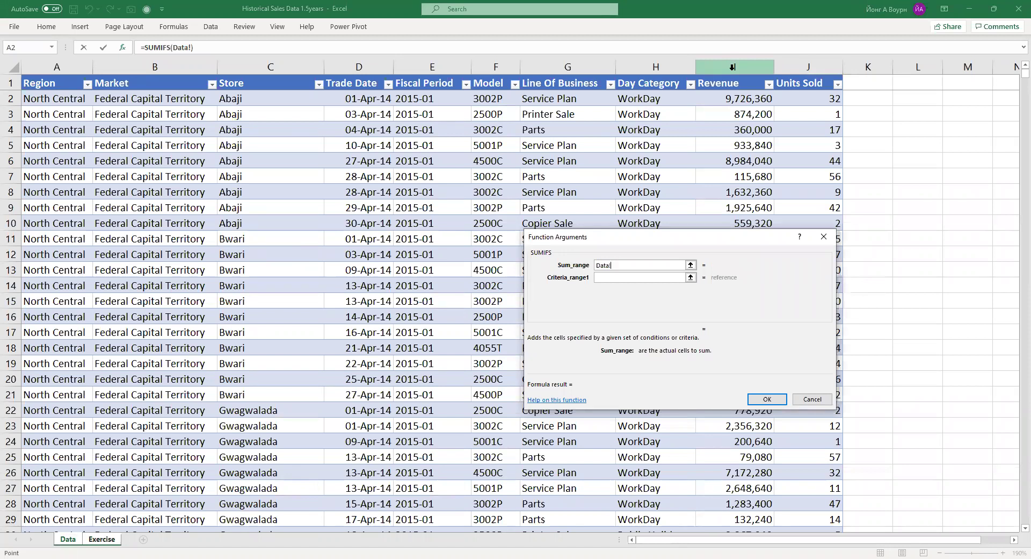
pyautogui.click(652, 276)
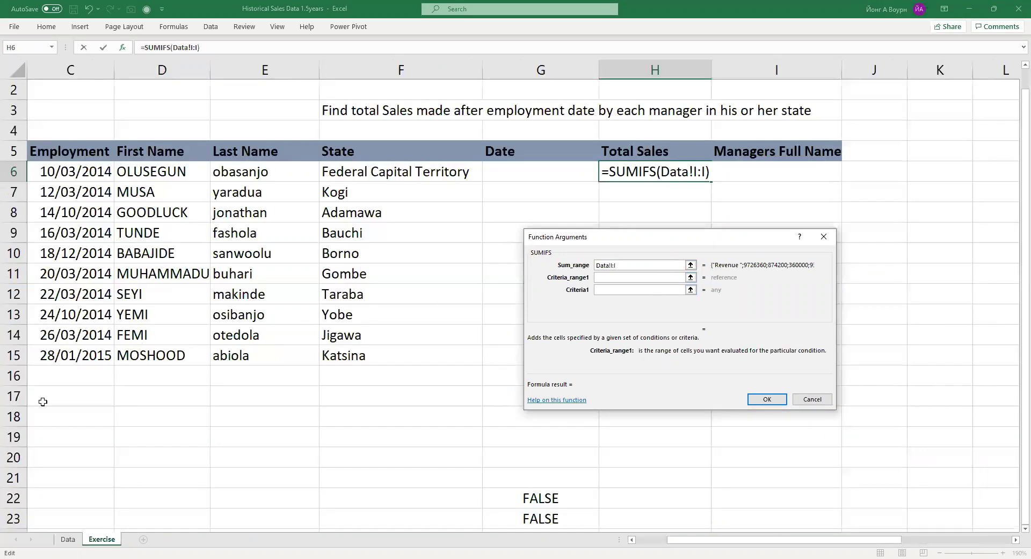
# - Match the Data sheet's Market column, Data!B:B, against the state in F6 as the first criterion and enter the SUMIFS formula
pyautogui.click(65, 540)
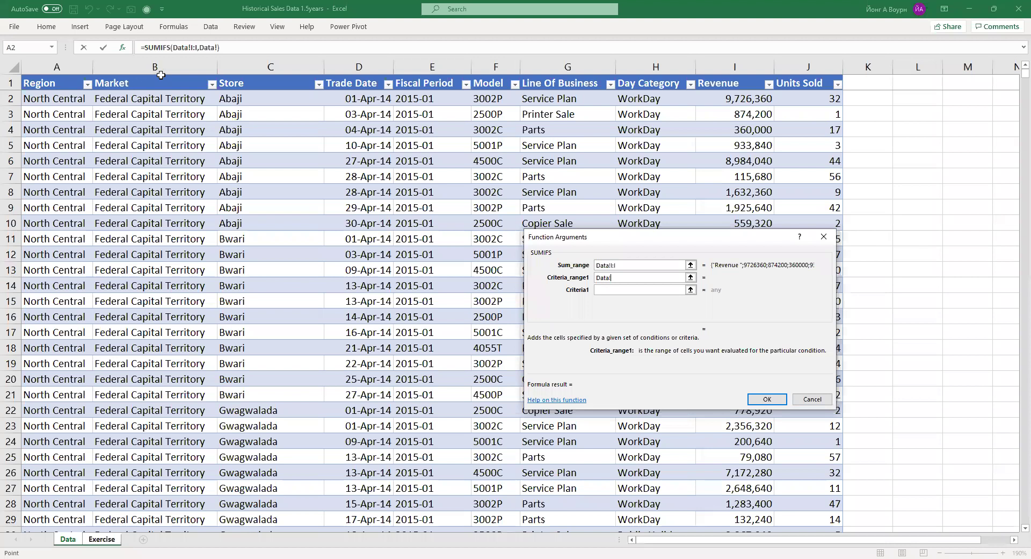
pyautogui.click(181, 71)
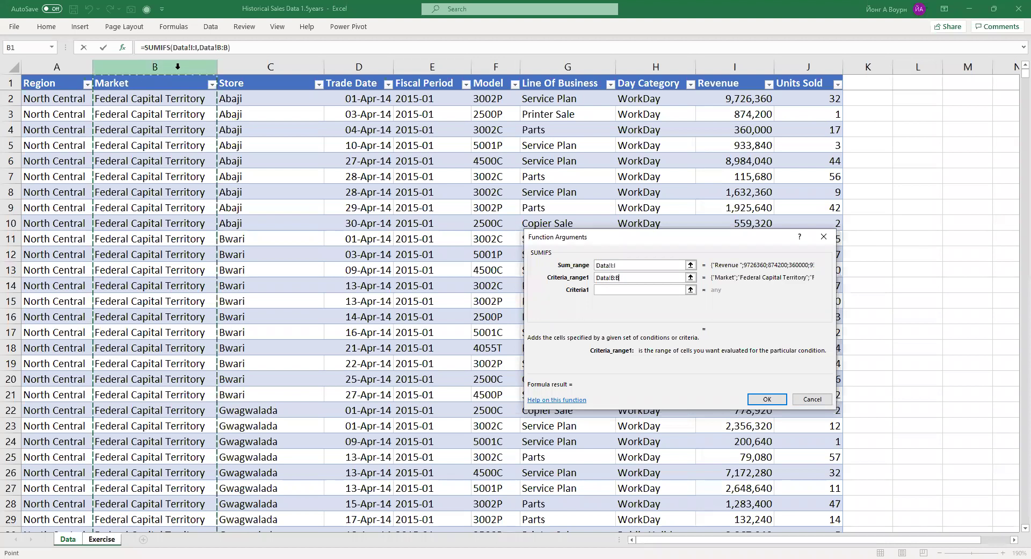
pyautogui.click(622, 291)
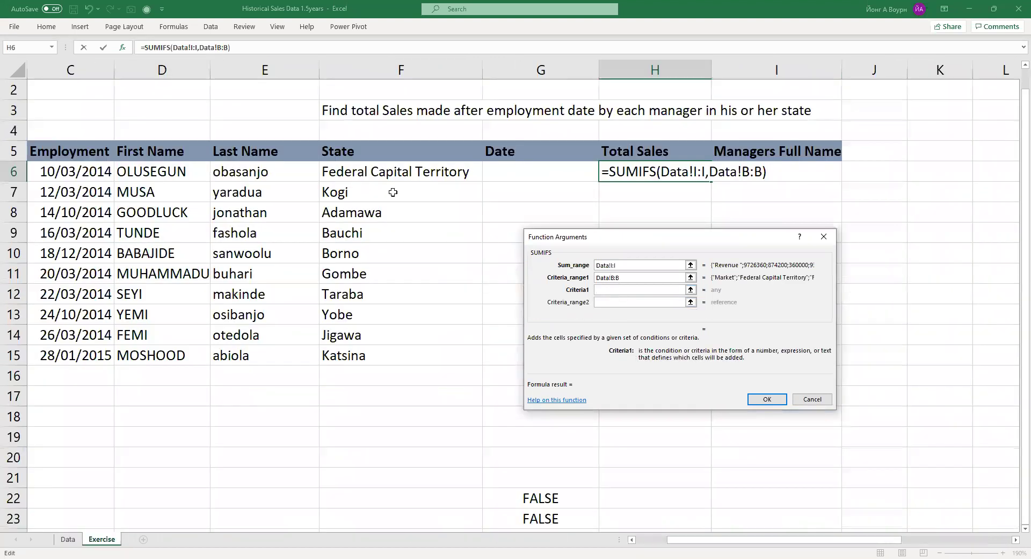
pyautogui.click(410, 173)
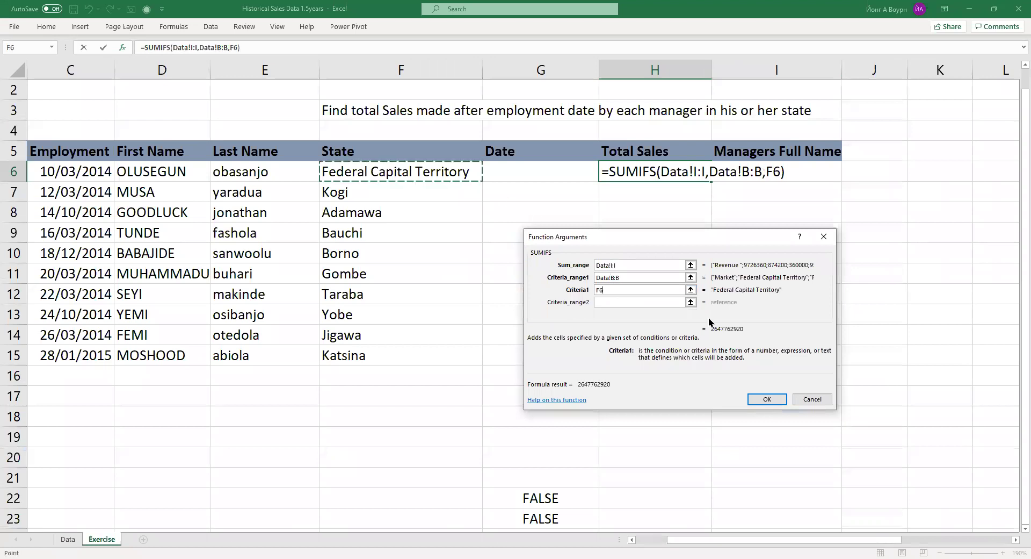
pyautogui.click(767, 399)
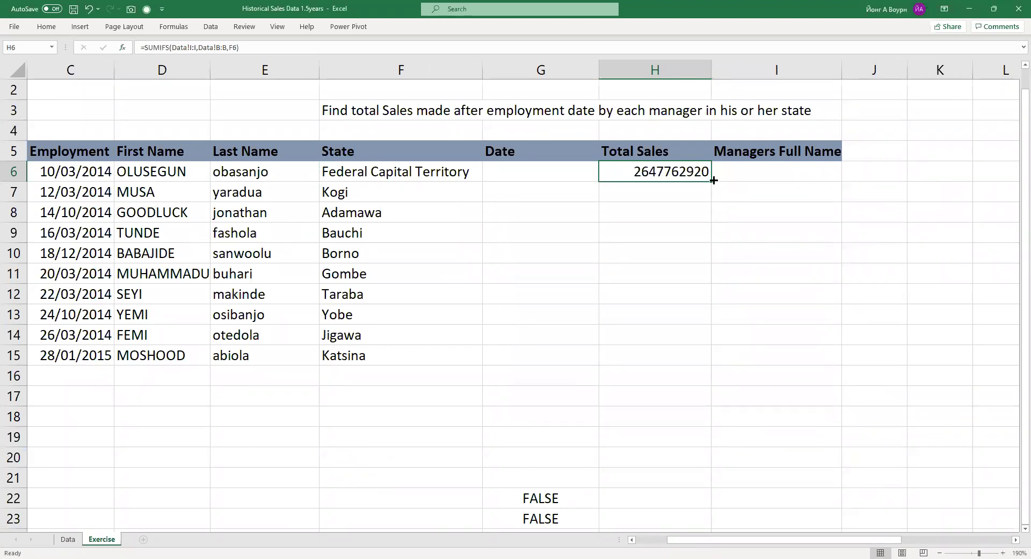
# - Apply the comma number style to the Total Sales result in H6 and autofit column H to its contents
pyautogui.click(59, 23)
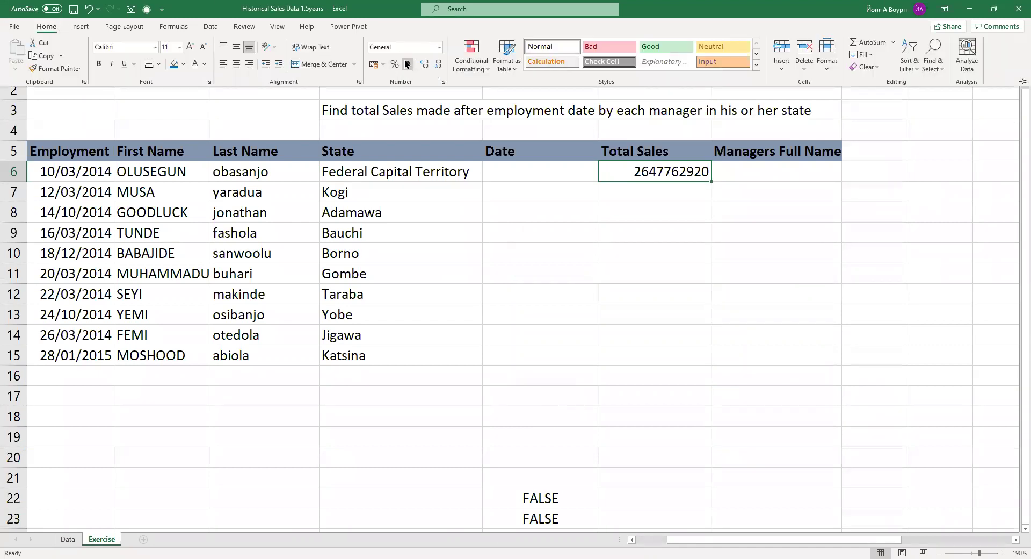
pyautogui.click(407, 64)
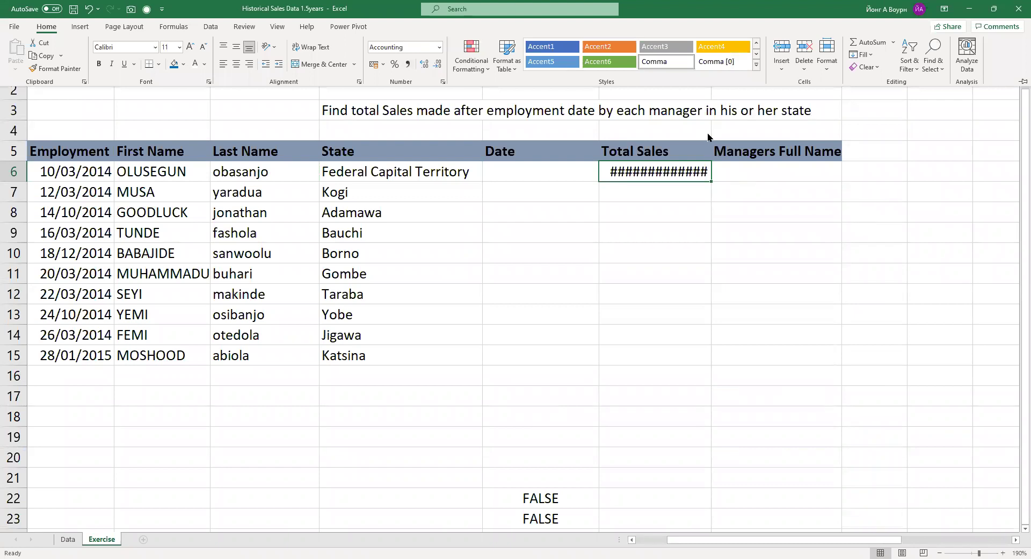
pyautogui.click(710, 151)
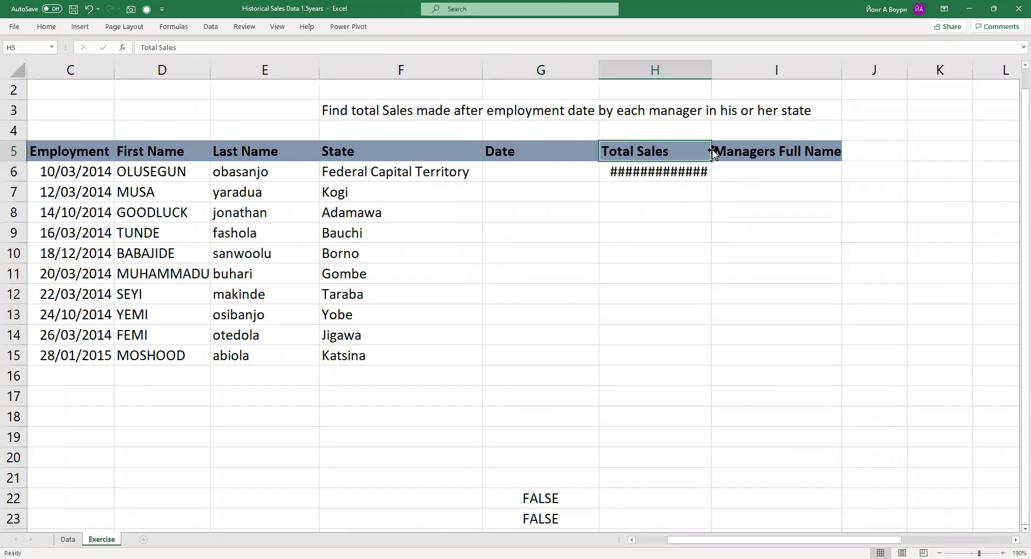
pyautogui.doubleClick(710, 68)
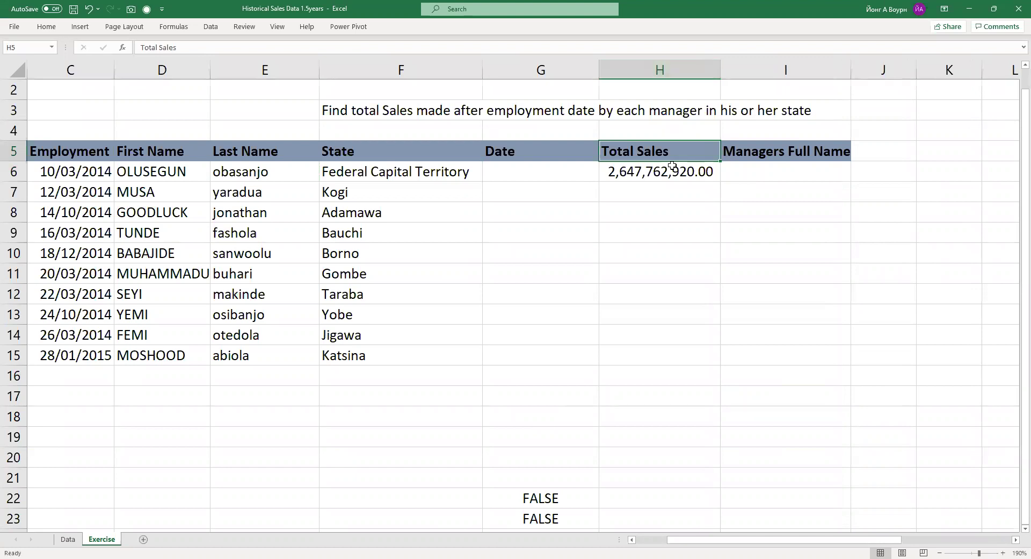
# - Fill the SUMIFS formula from H6 down the Total Sales column to H15
pyautogui.click(656, 175)
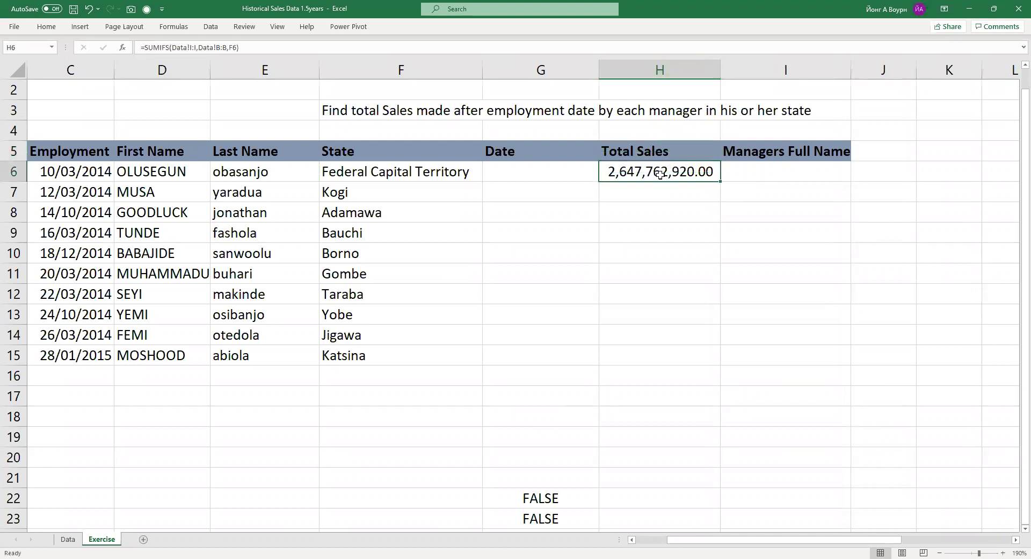
pyautogui.doubleClick(719, 182)
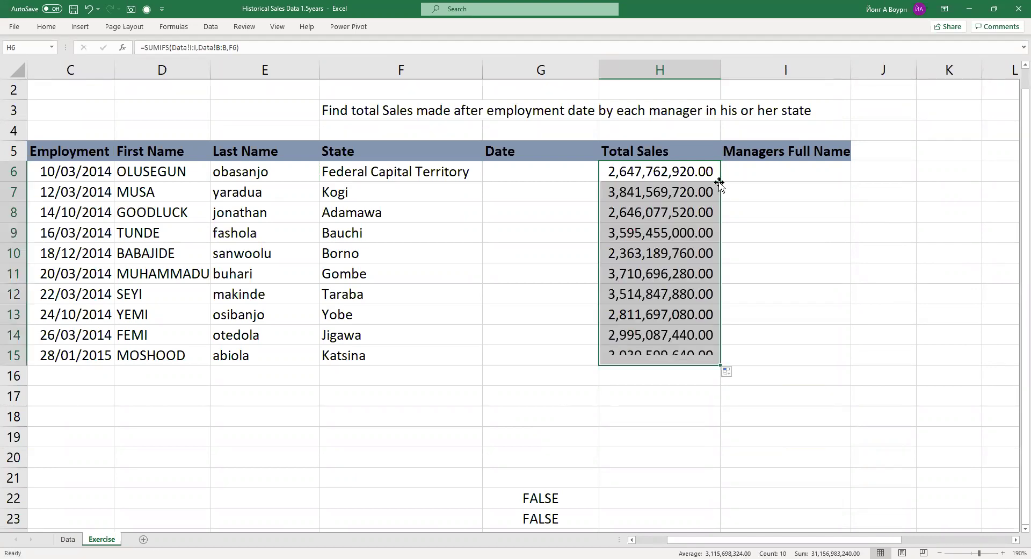
# - Examine the filled Total Sales formulas row by row from H7 to H15, checking which state cell each one references
pyautogui.moveTo(694, 191); pyautogui.dragTo(694, 212)
pyautogui.click(693, 191)
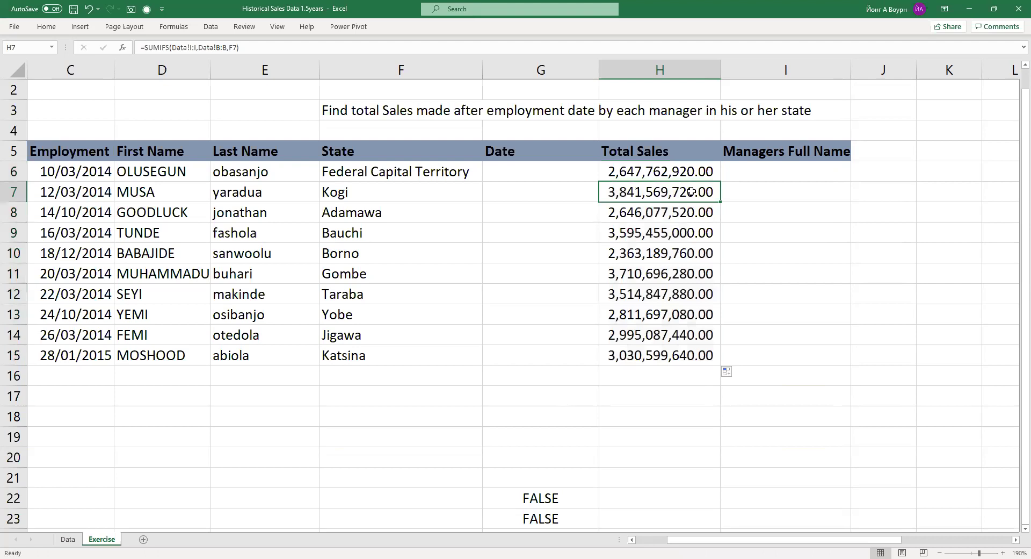
pyautogui.click(678, 216)
pyautogui.click(659, 237)
pyautogui.click(655, 250)
pyautogui.click(654, 274)
pyautogui.click(652, 301)
pyautogui.click(652, 319)
pyautogui.click(654, 336)
pyautogui.click(656, 355)
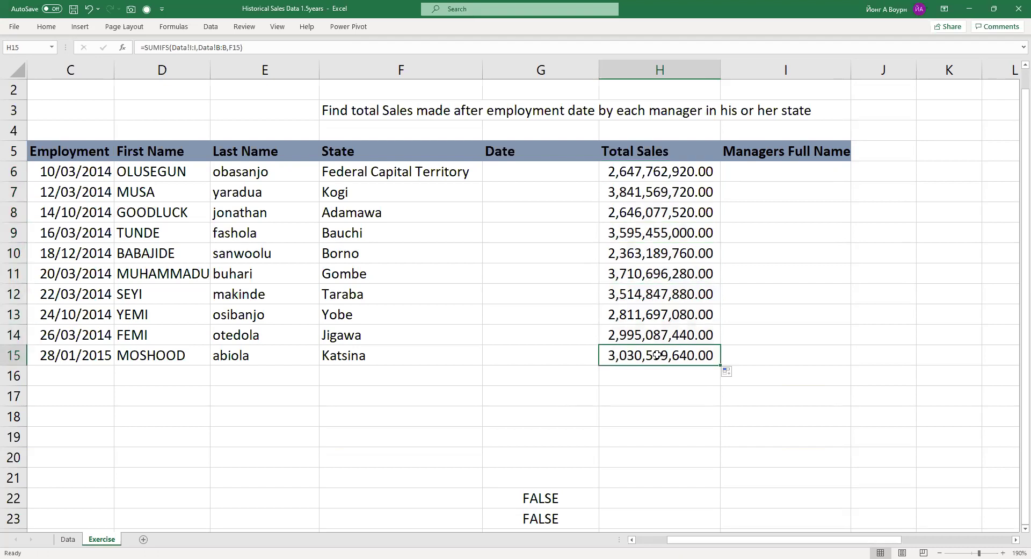
# - Clear the copied Total Sales formulas from H7:H15, keeping the one in H6
pyautogui.click(690, 196)
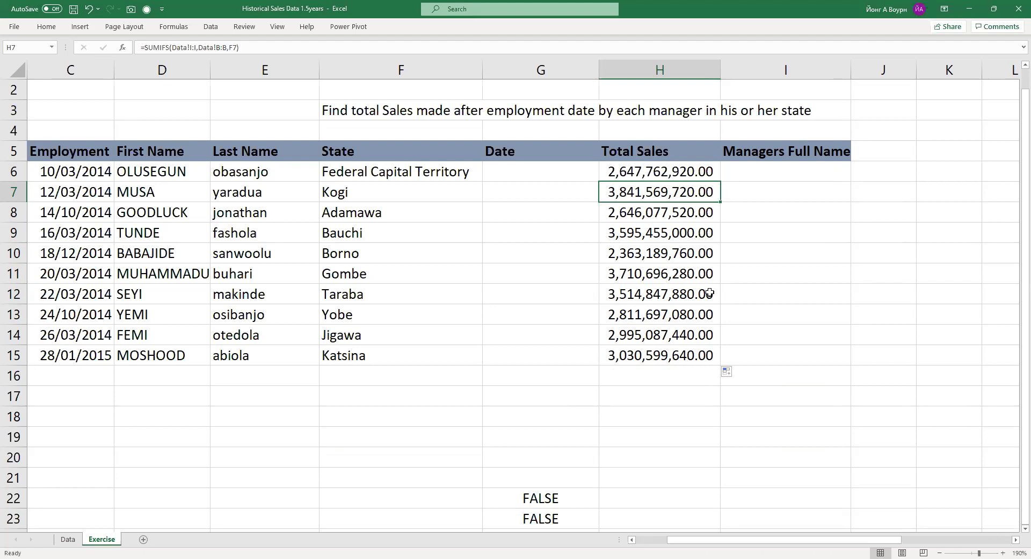
pyautogui.moveTo(696, 192); pyautogui.dragTo(701, 355)
pyautogui.press('Delete')
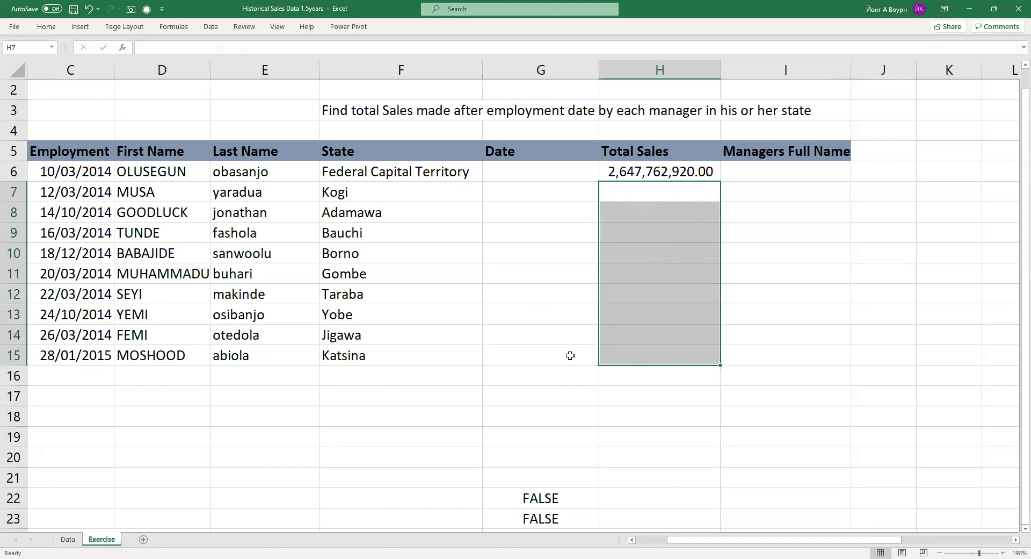
# - Review the arguments of the SUMIFS formula in H6, checking its sum range, criteria range and first criterion
pyautogui.click(704, 169)
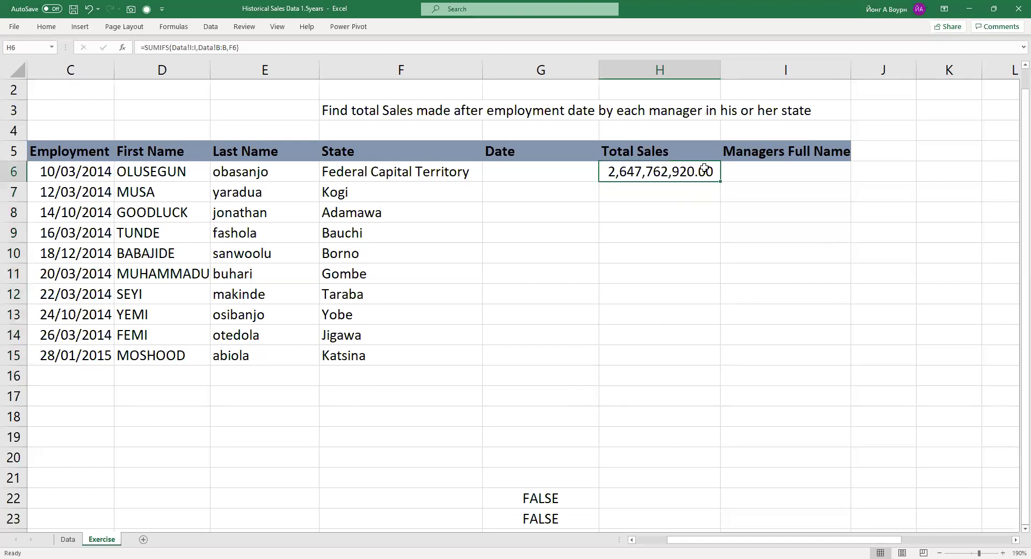
pyautogui.doubleClick(704, 168)
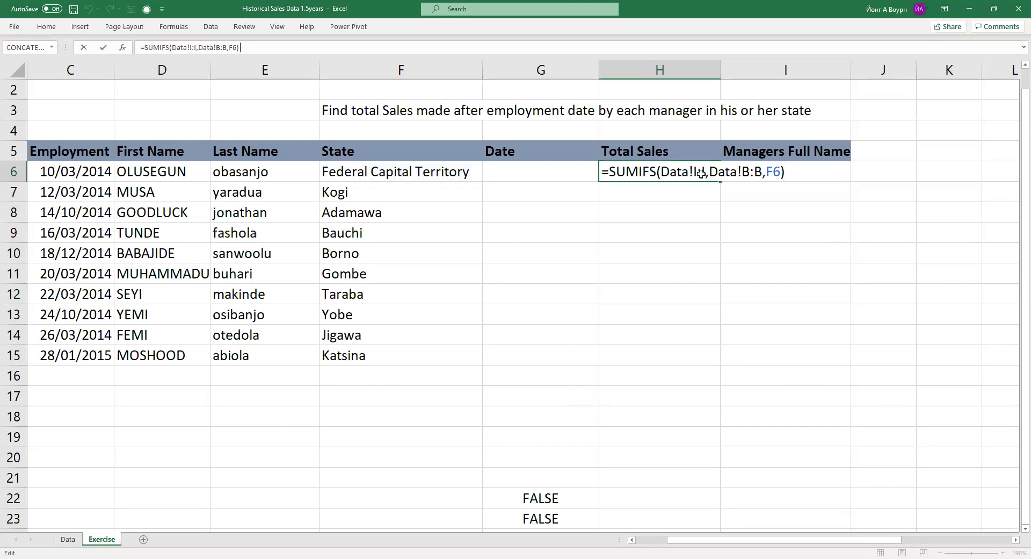
pyautogui.hotkey('shift', 'F3')
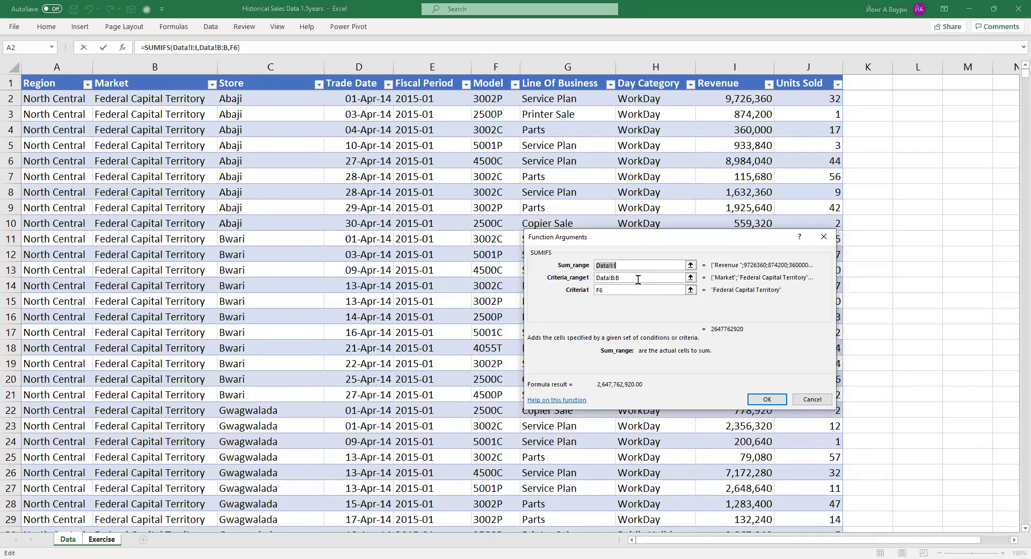
pyautogui.click(616, 289)
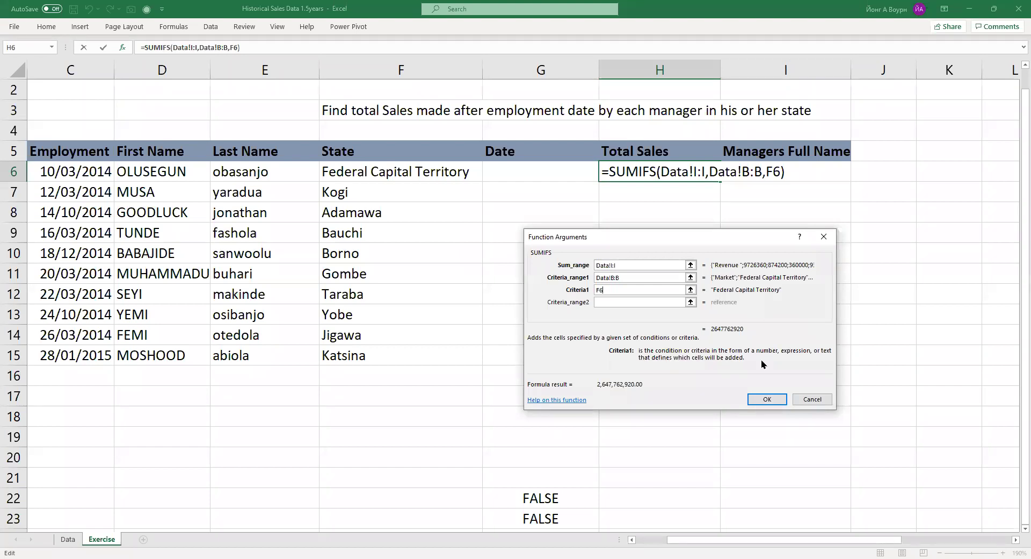
pyautogui.click(757, 397)
# - Copy the SUMIFS formula in H6 down through H15 for the remaining managers
pyautogui.click(711, 195)
pyautogui.moveTo(709, 234); pyautogui.dragTo(689, 373)
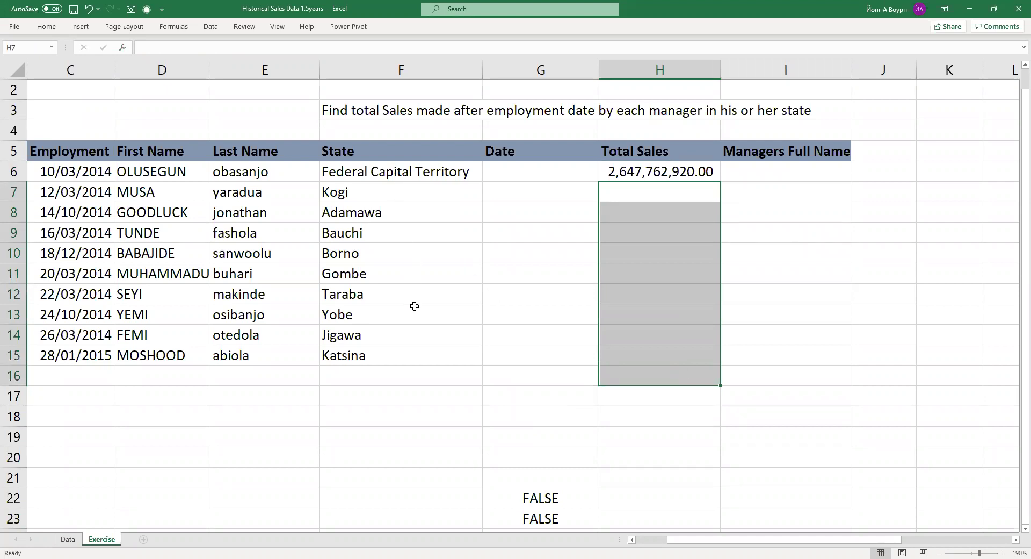
pyautogui.click(717, 178)
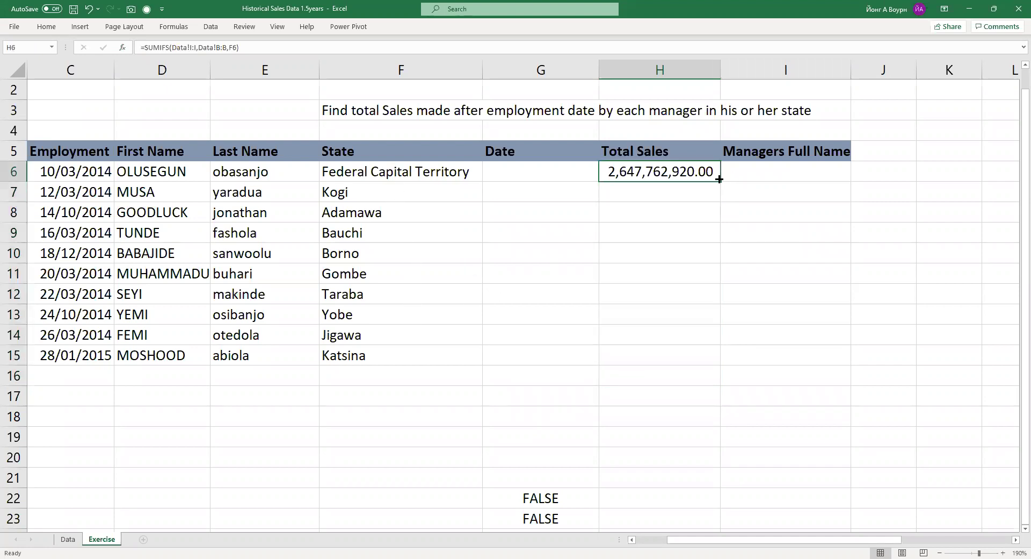
pyautogui.doubleClick(719, 178)
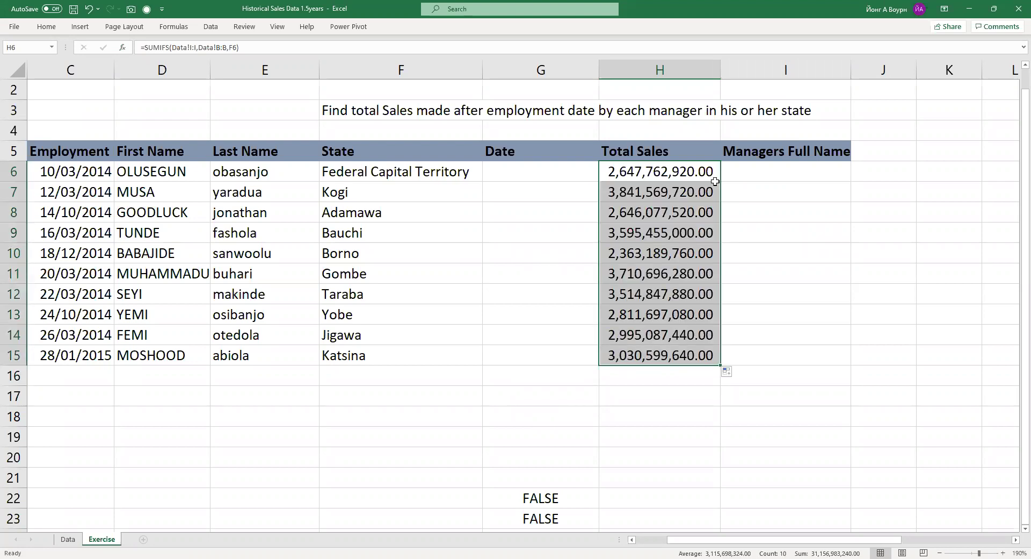
# - Compare the state names in F6:F15 with the spelling used in the Data sheet's Market column
pyautogui.click(373, 168)
pyautogui.moveTo(371, 185); pyautogui.dragTo(385, 353)
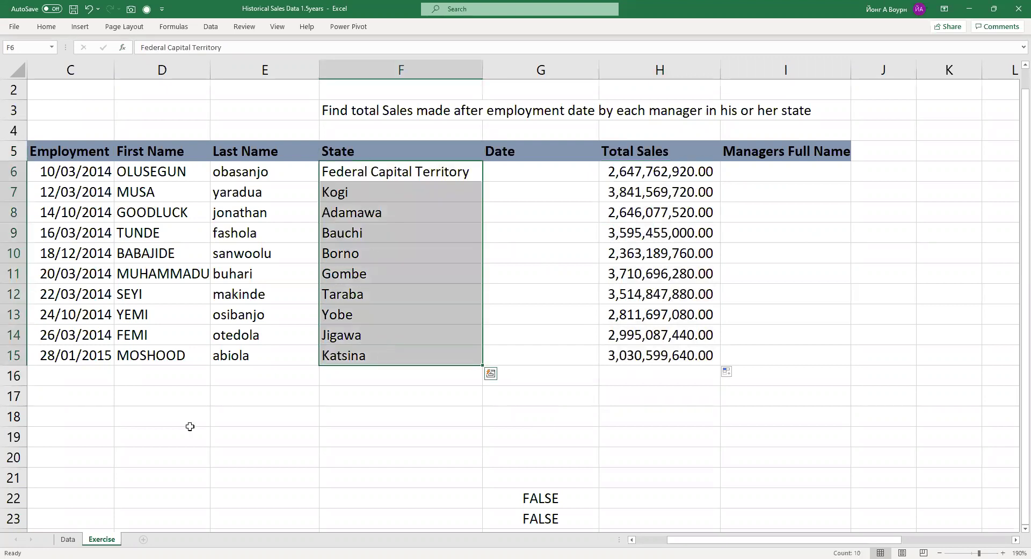
pyautogui.click(68, 542)
pyautogui.click(195, 102)
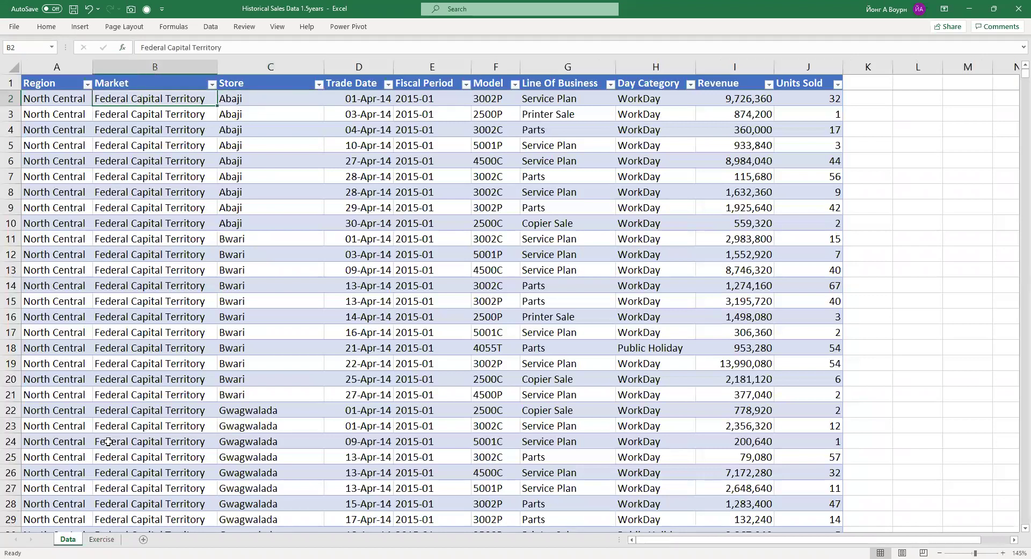
pyautogui.click(97, 544)
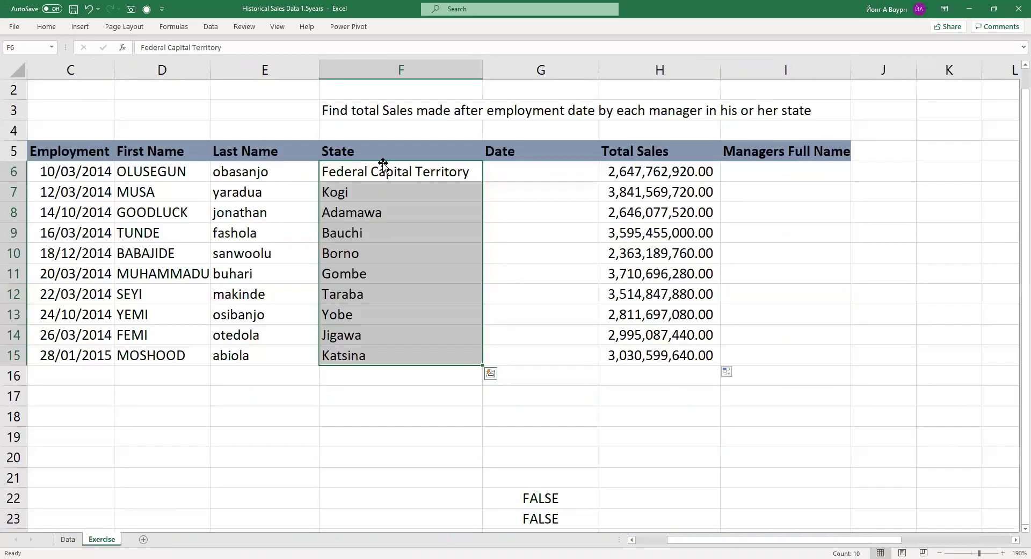
# - Replace the state in F6 with the abbreviation FCT to test whether SUMIFS still matches it
pyautogui.click(382, 180)
pyautogui.write('FCT')
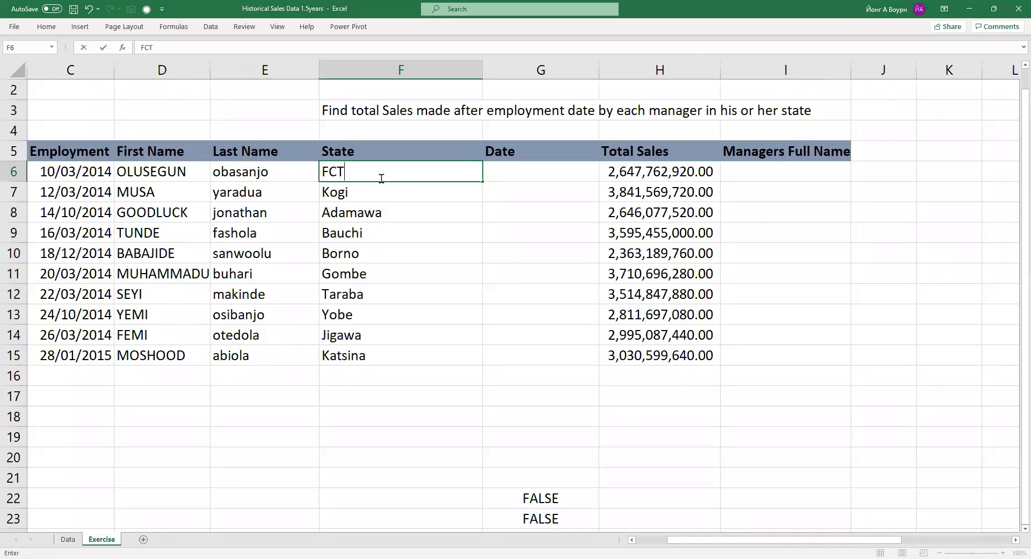
pyautogui.press('Return')
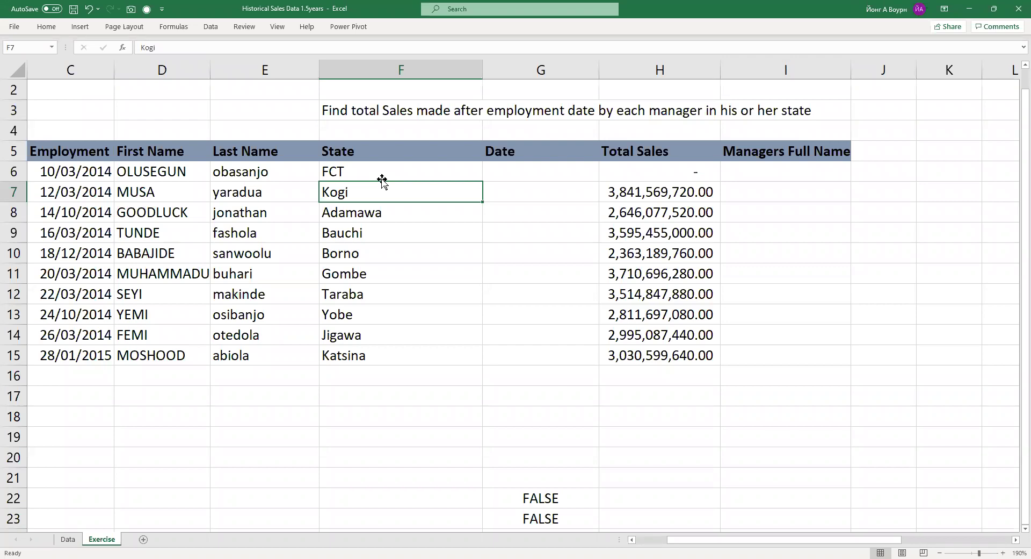
# - Test whether letter case matters by entering kogi and Kogi in F7, and ADAMAWA in F8
pyautogui.write('kogi')
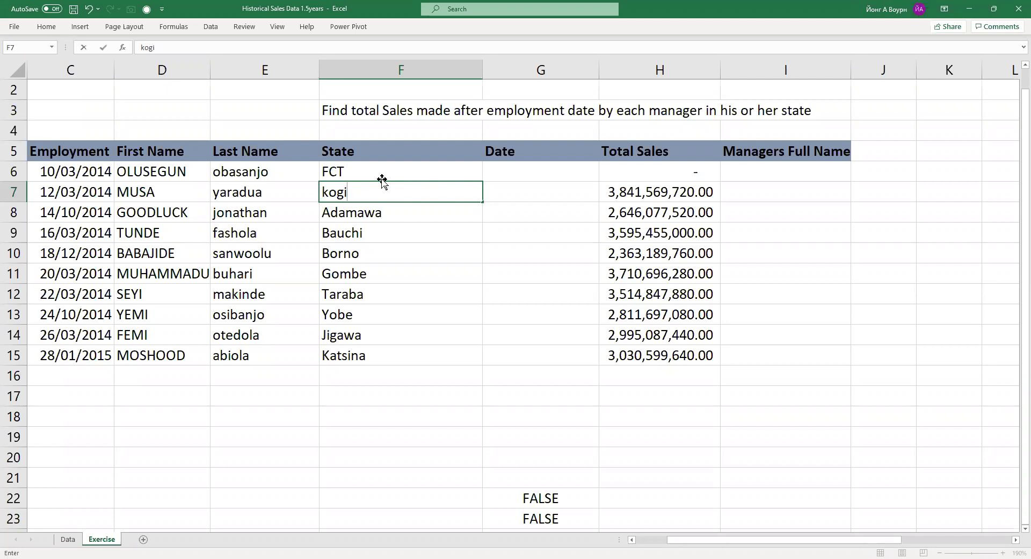
pyautogui.press('Return')
pyautogui.press('Up')
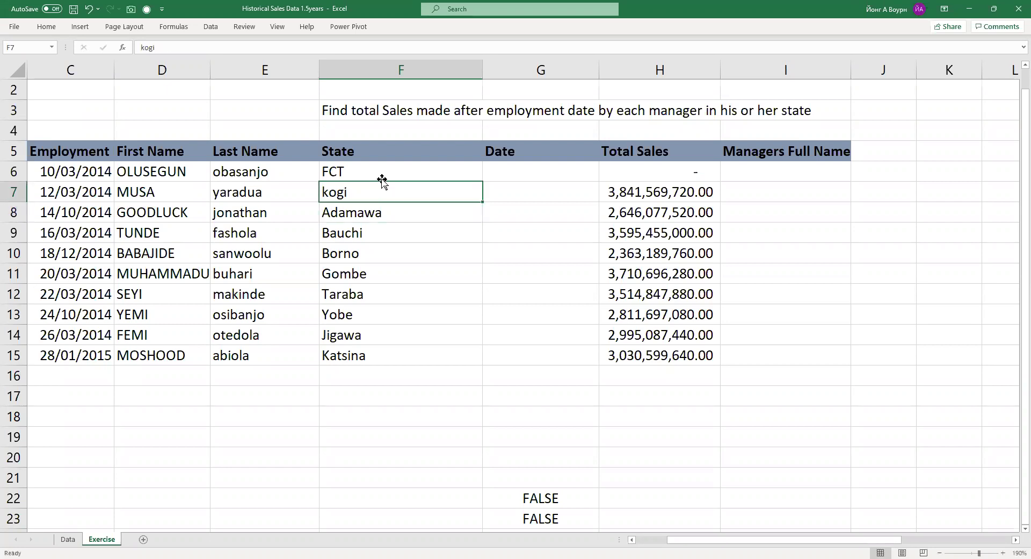
pyautogui.write('Kogi')
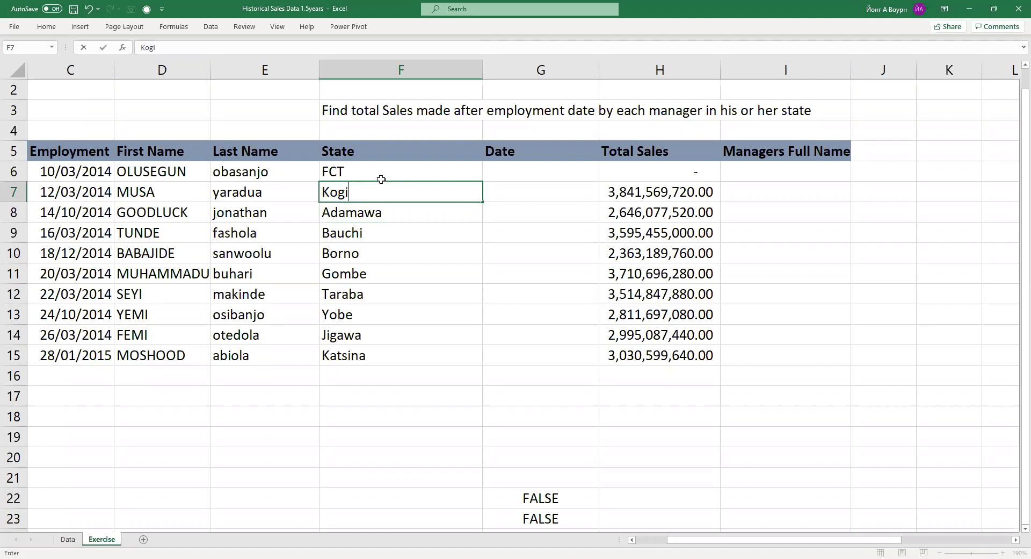
pyautogui.press('Return')
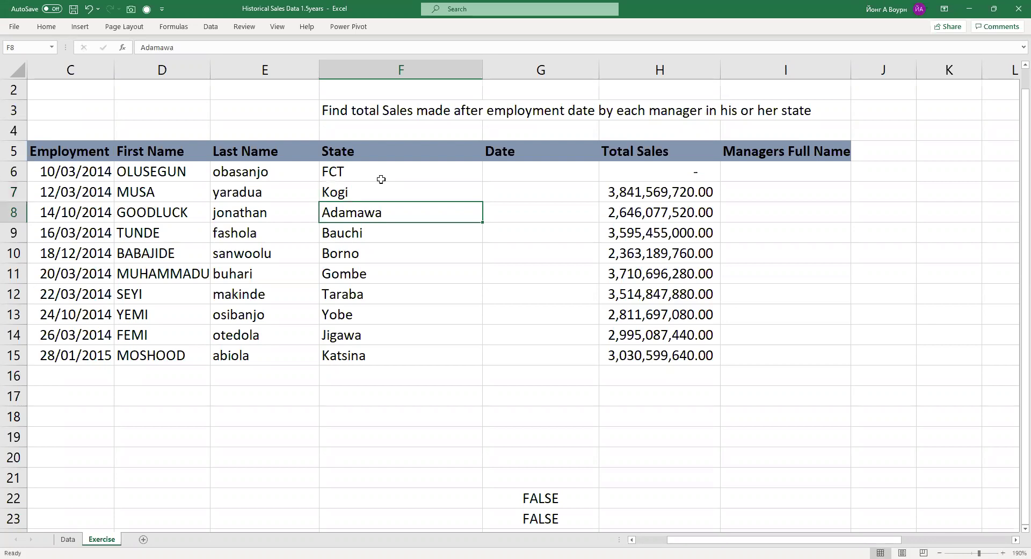
pyautogui.write('ADAMAWA')
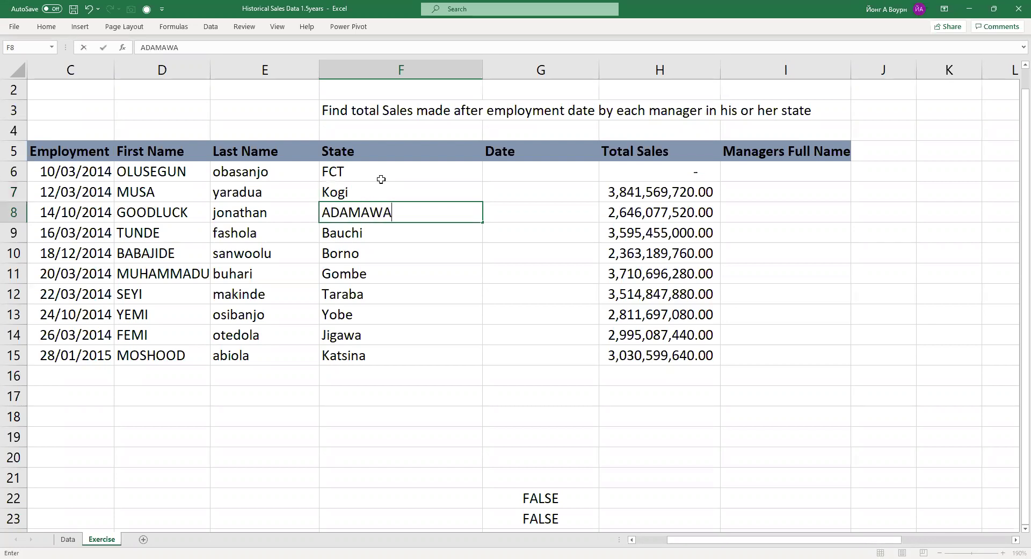
pyautogui.press('Return')
# - Test incomplete state names by entering Kog in F7 and Adamaw in F8
pyautogui.press('Up')
pyautogui.press('Up')
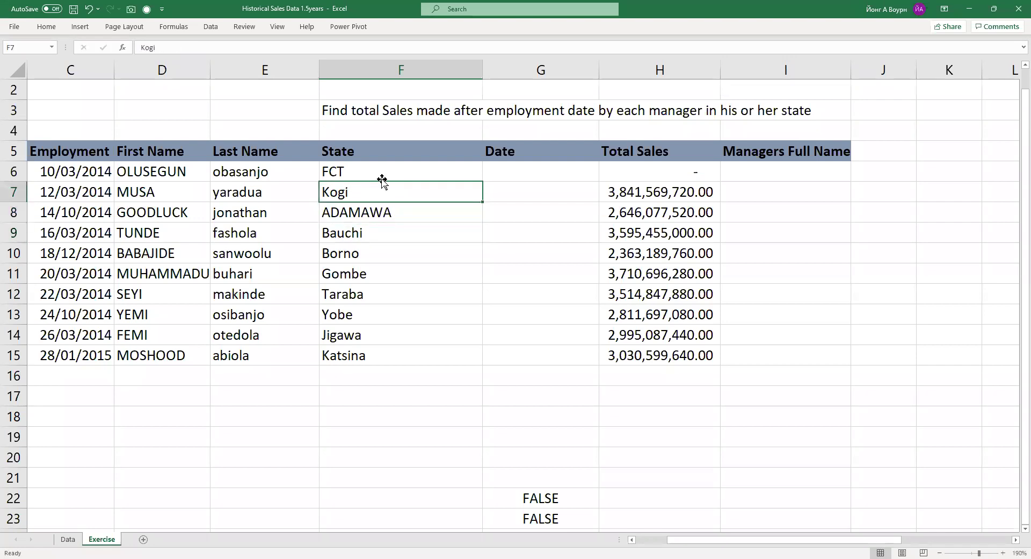
pyautogui.write('Ko')
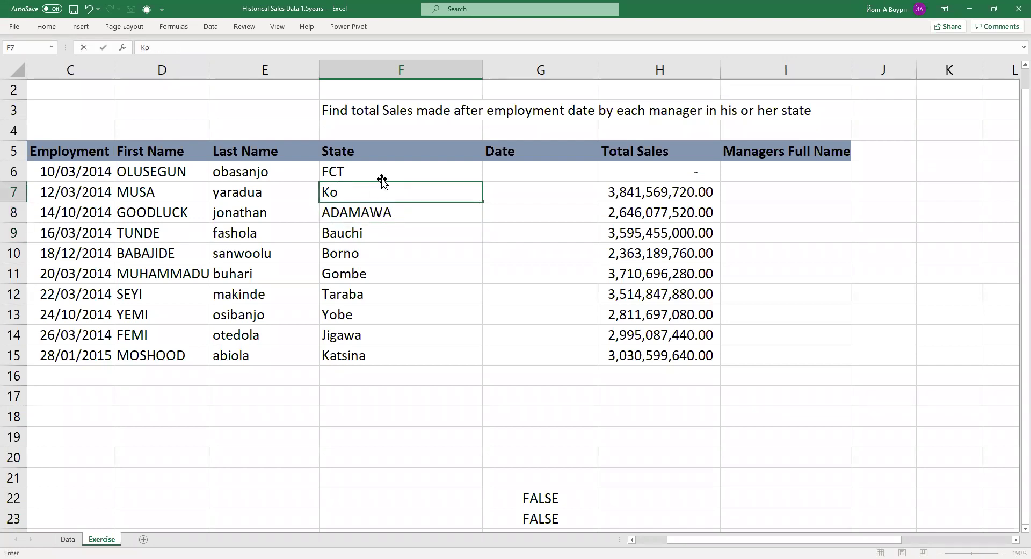
pyautogui.write('g')
pyautogui.press('Return')
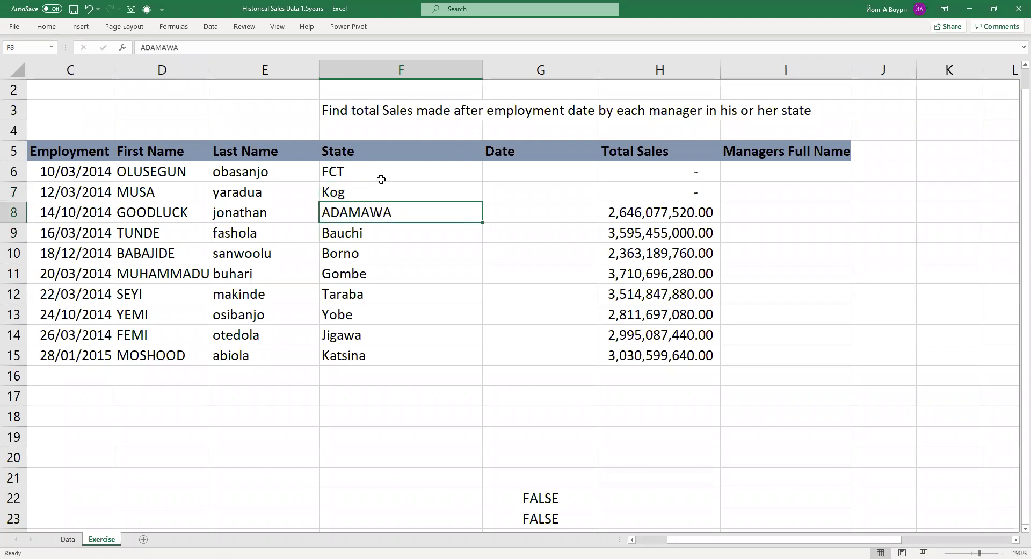
pyautogui.write('Ad')
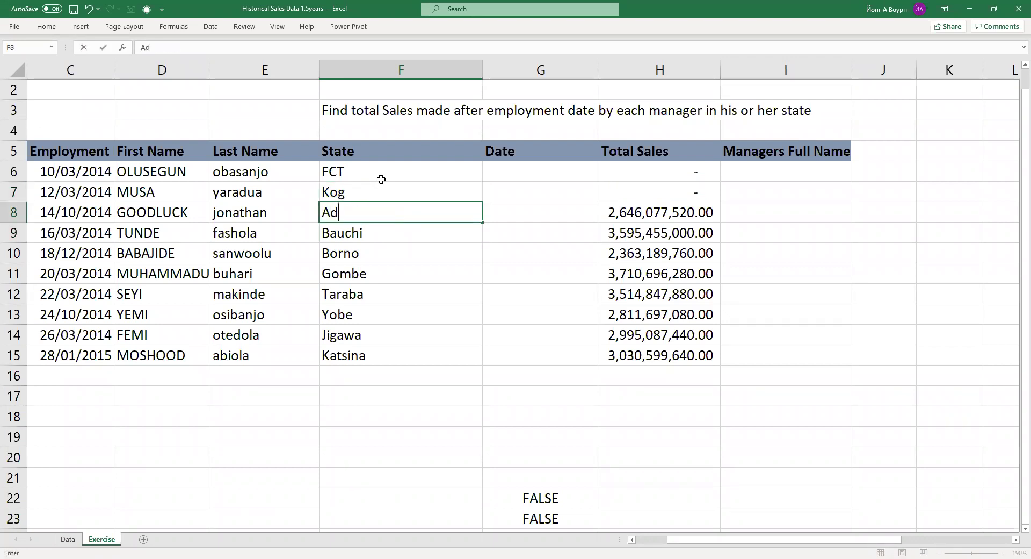
pyautogui.write('amawa')
pyautogui.press('BackSpace')
pyautogui.press('Return')
# - Re-enter the full state names, Kogi in F7 and Adamawa in F8
pyautogui.press('Up')
pyautogui.press('Up')
pyautogui.write('Kogi')
pyautogui.press('Return')
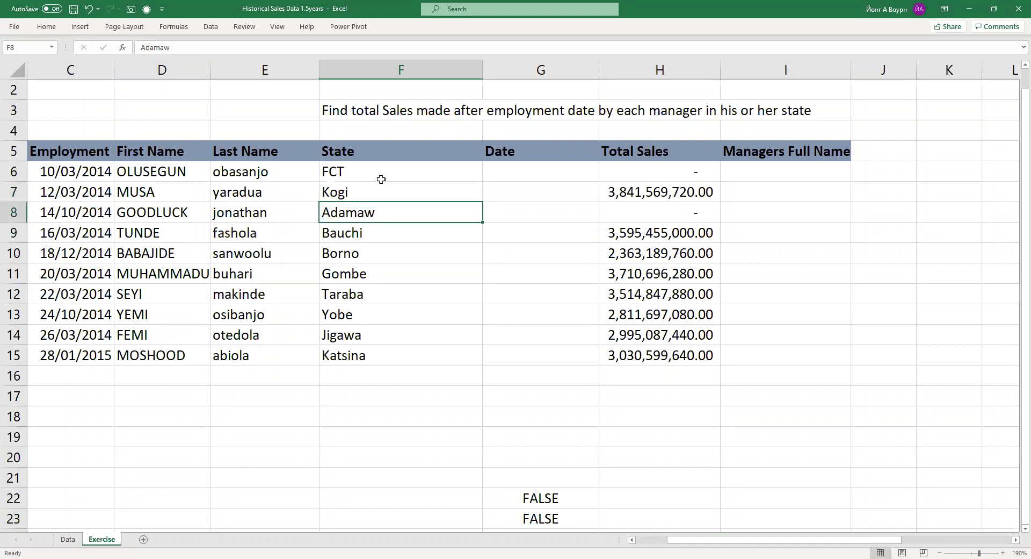
pyautogui.write('Admawa')
pyautogui.press('BackSpace')
pyautogui.press('BackSpace')
pyautogui.press('BackSpace')
pyautogui.press('BackSpace')
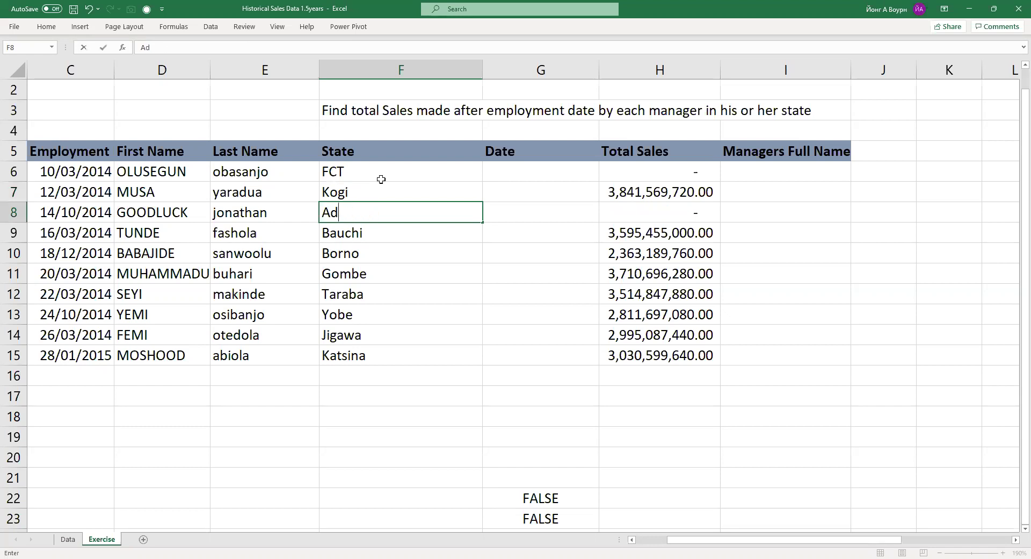
pyautogui.write('amawa')
pyautogui.press('Return')
# - Undo all the test edits in the State column back to the original entry in F6
pyautogui.press('Down')
pyautogui.press('Down')
pyautogui.press('Up')
pyautogui.press('Up')
pyautogui.hotkey('ctrl', 'z')
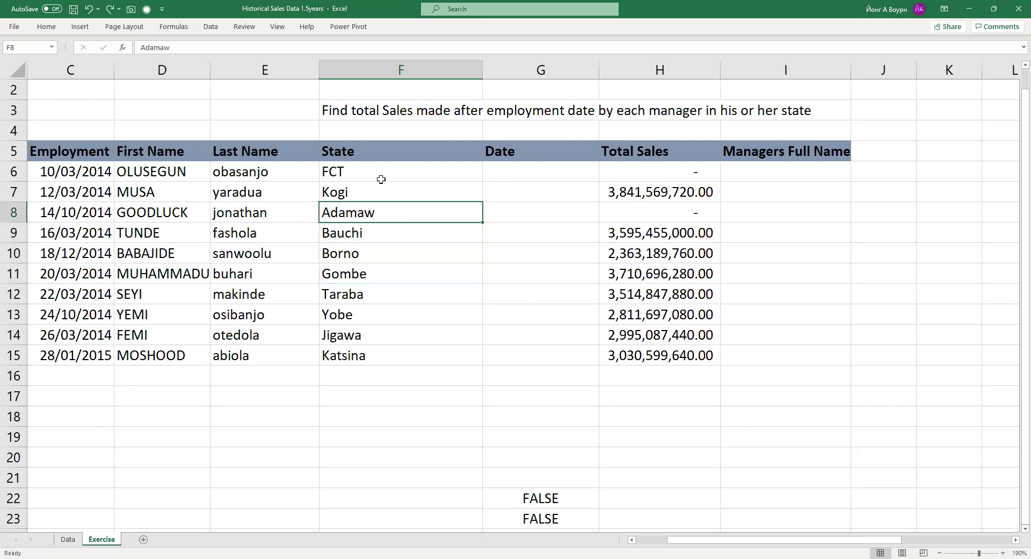
pyautogui.hotkey('ctrl', 'z')
pyautogui.hotkey('ctrl', 'z')
pyautogui.hotkey('ctrl', 'z')
pyautogui.hotkey('ctrl', 'z')
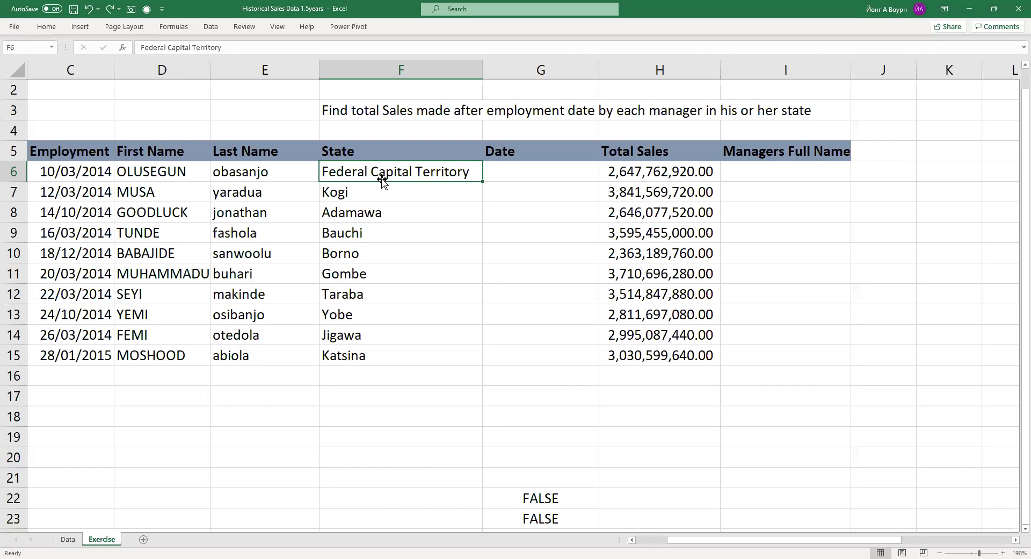
# - Examine how criteria range Data!B:B and criterion F6 work together in H6's SUMIFS arguments, leaving the formula as it is
pyautogui.click(615, 172)
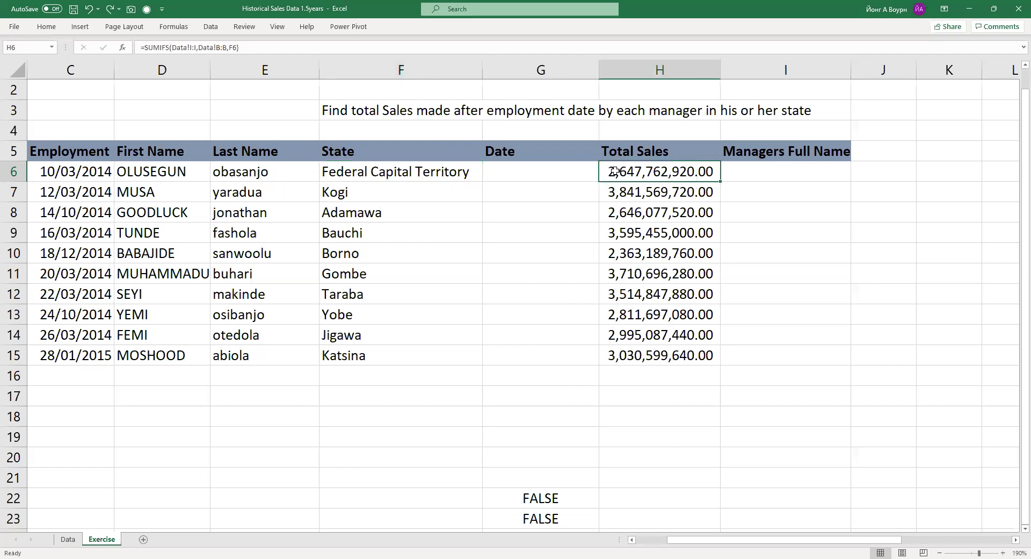
pyautogui.doubleClick(615, 172)
pyautogui.press('Return')
pyautogui.hotkey('shift', 'F3')
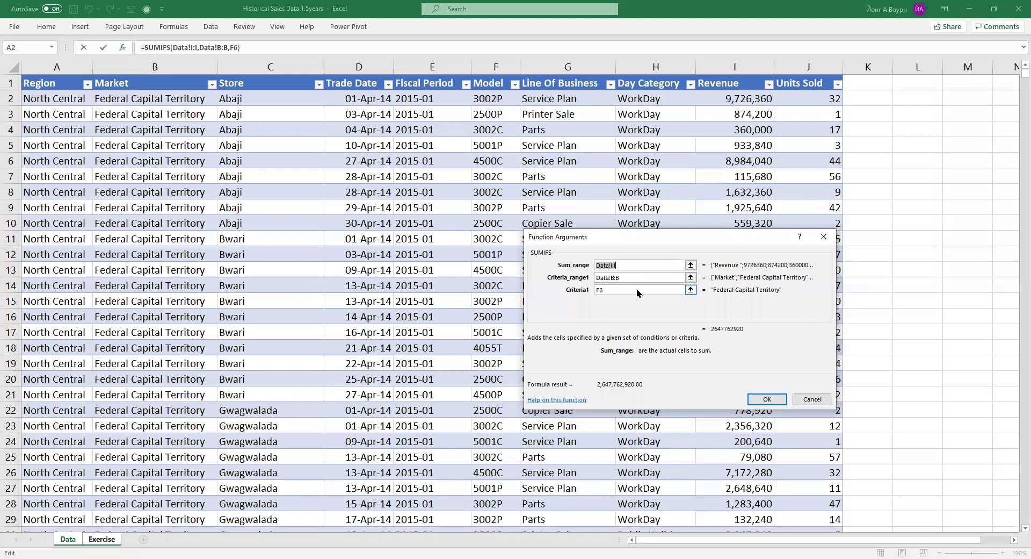
pyautogui.click(636, 289)
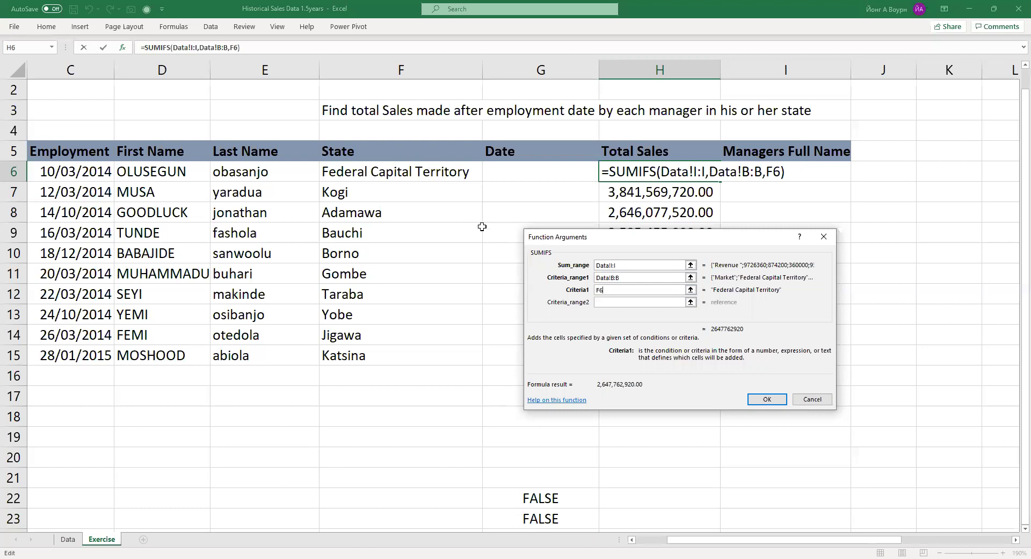
pyautogui.click(656, 278)
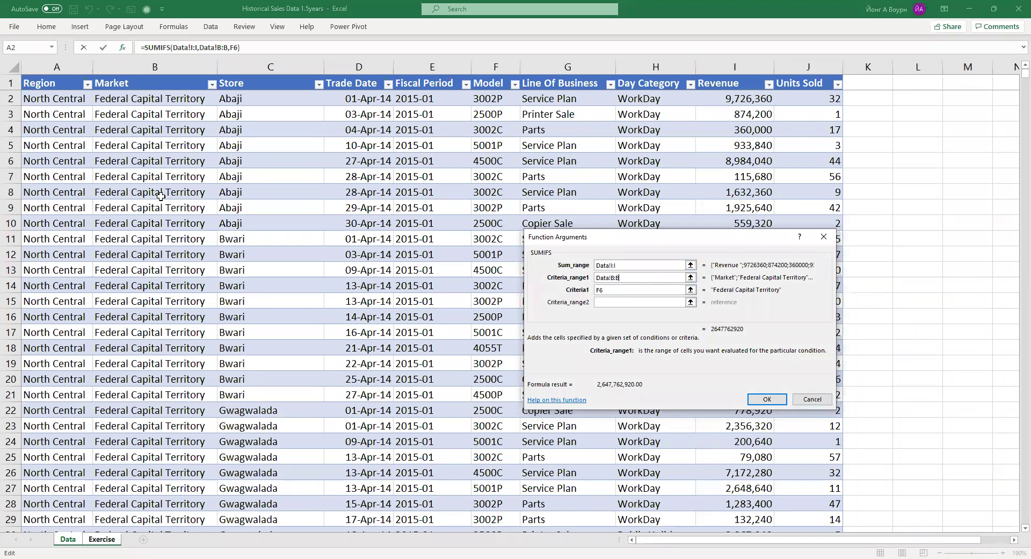
pyautogui.click(625, 291)
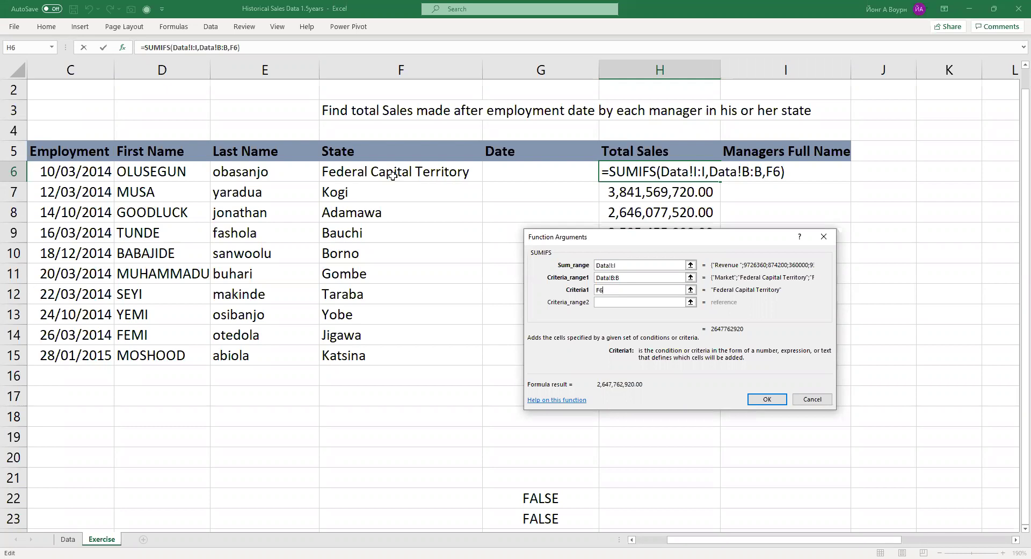
pyautogui.click(834, 243)
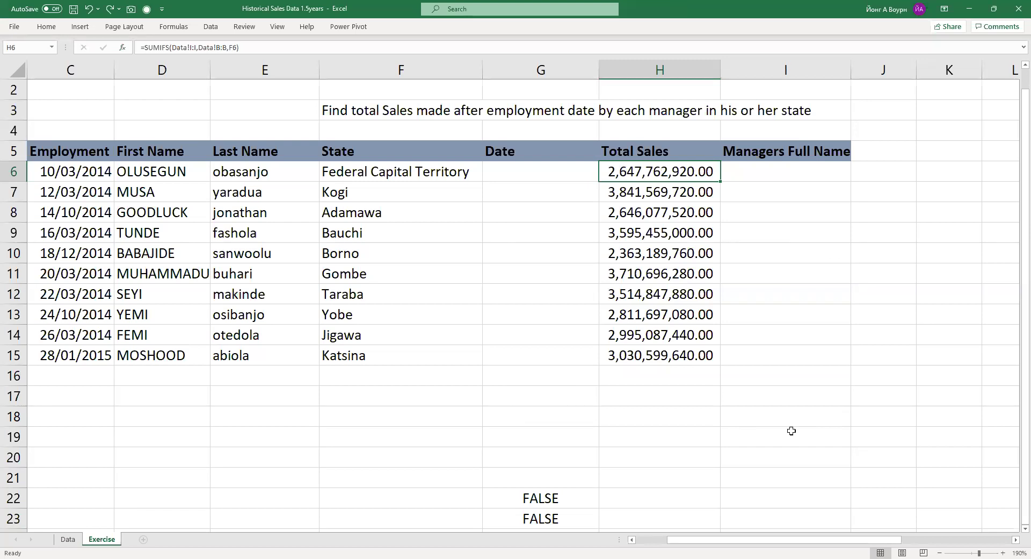
# - View the team points in the Book1 workbook and return to the Historical Sales Data workbook
pyautogui.hotkey('alt', 'Tab')
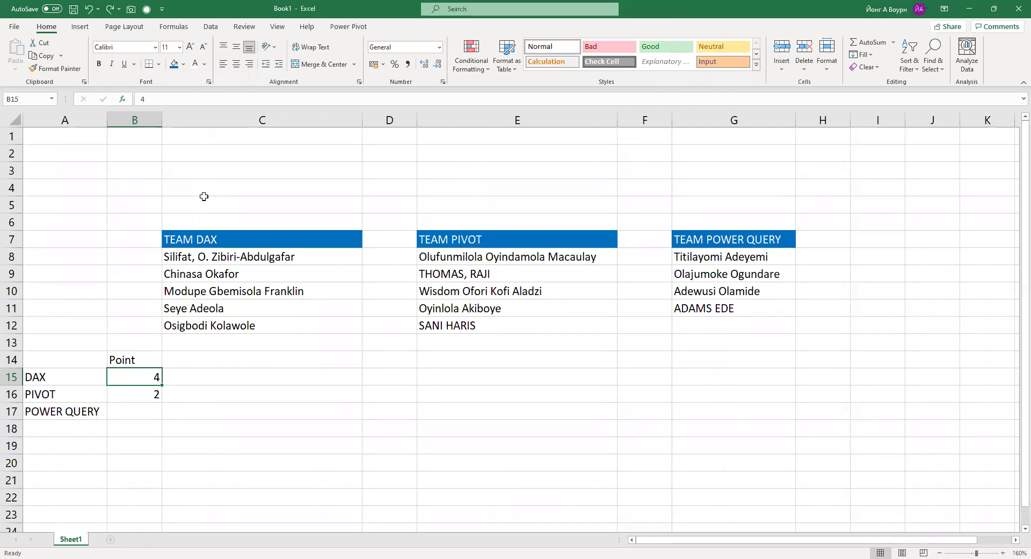
pyautogui.hotkey('alt', 'Tab')
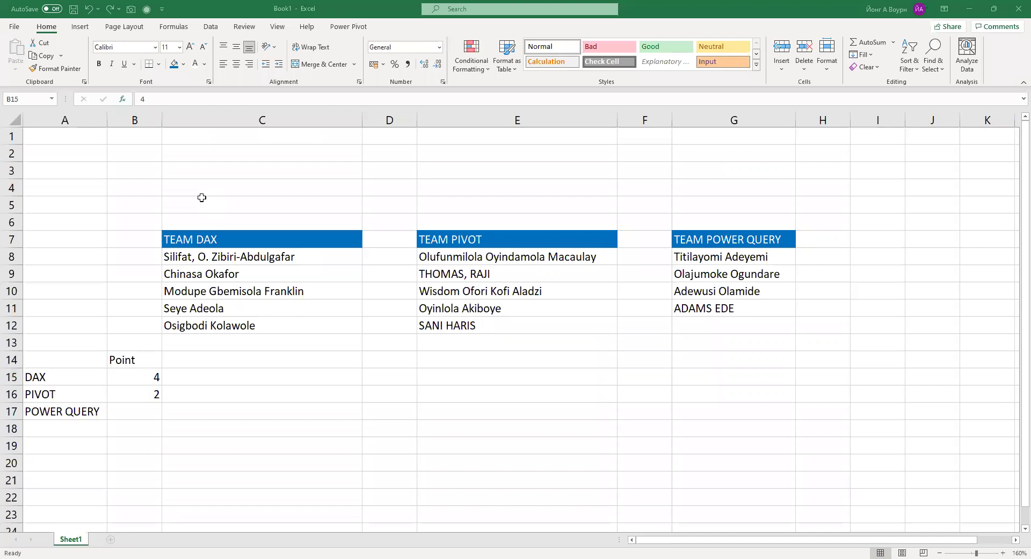
pyautogui.hotkey('alt', 'Tab')
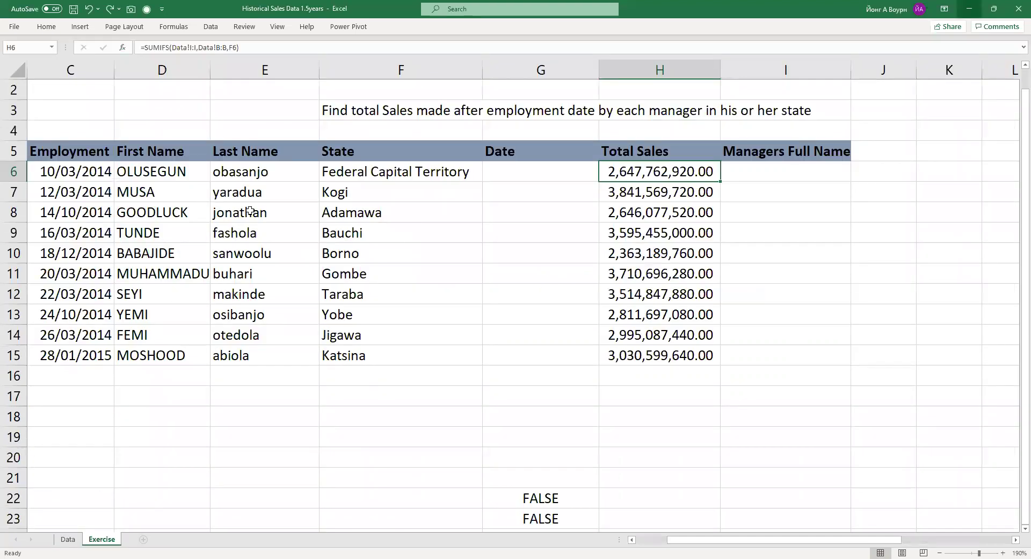
# - Widen column U of the regional sales table so that the region names fit
pyautogui.moveTo(711, 186); pyautogui.dragTo(685, 348)
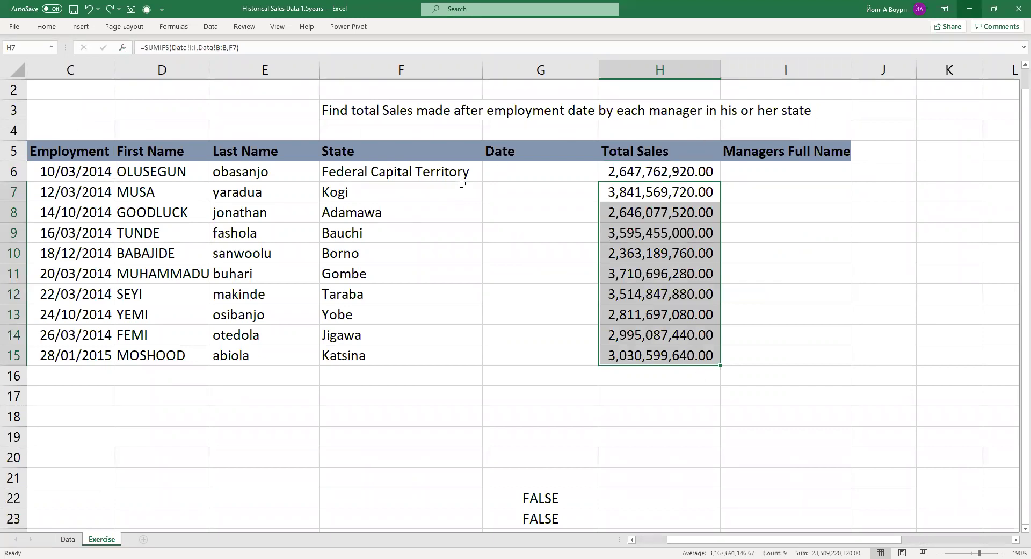
pyautogui.scroll(-1, 462, 183)
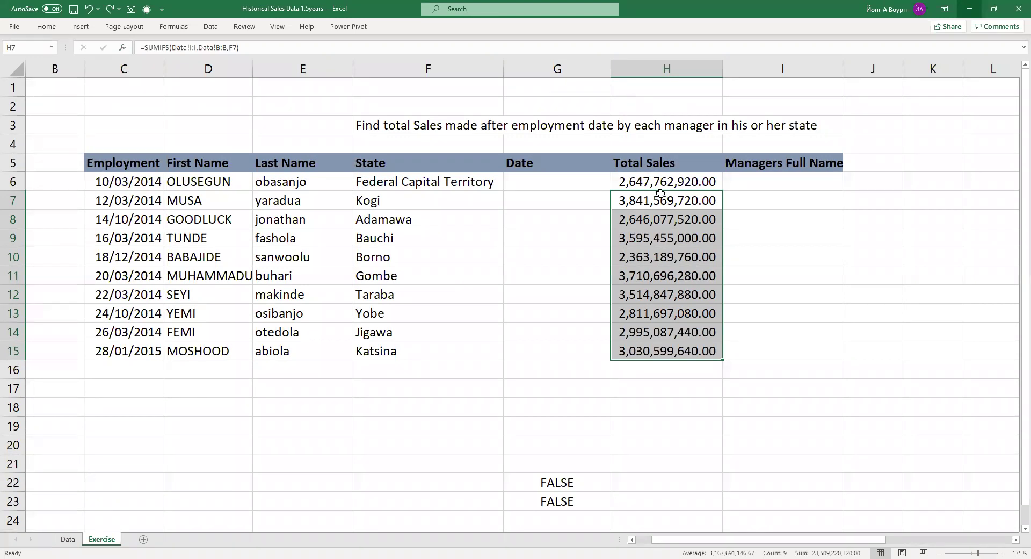
pyautogui.scroll(-7, 660, 194)
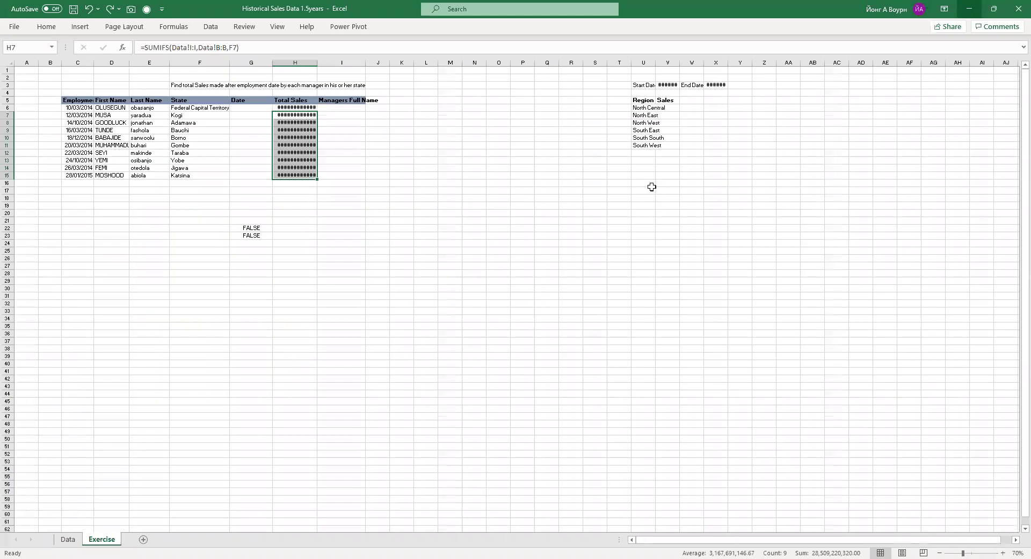
pyautogui.scroll(2, 652, 186)
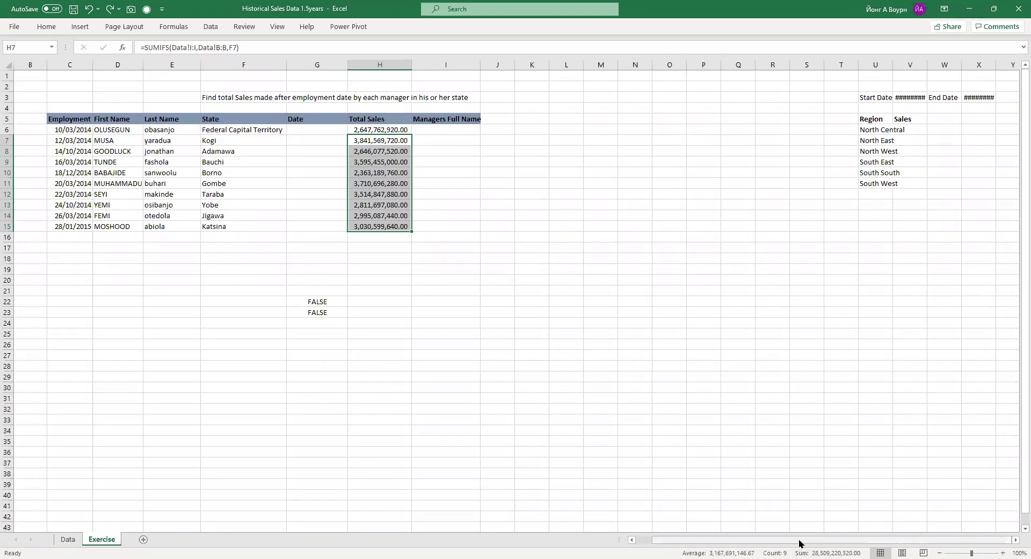
pyautogui.moveTo(799, 540); pyautogui.dragTo(829, 526)
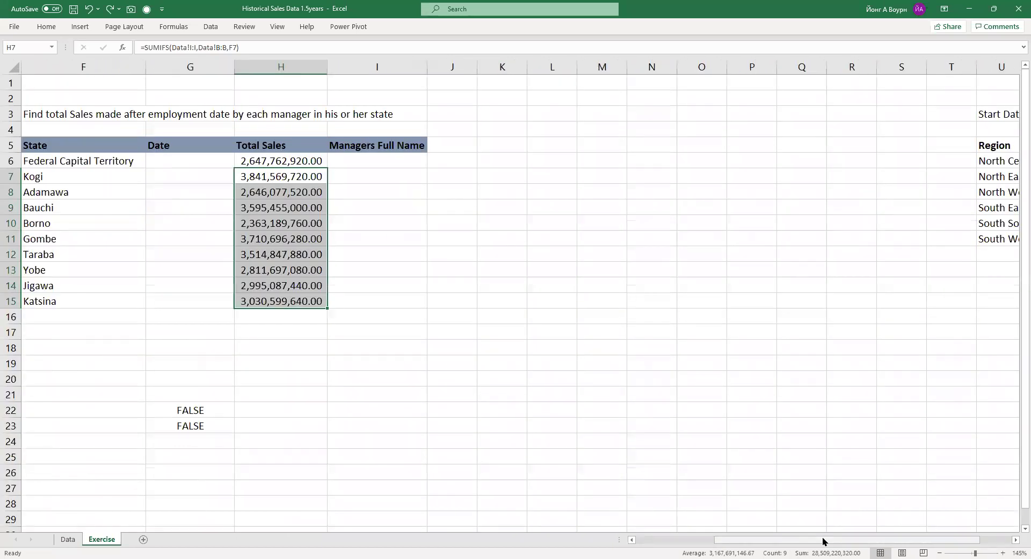
pyautogui.hscroll(2, 807, 272)
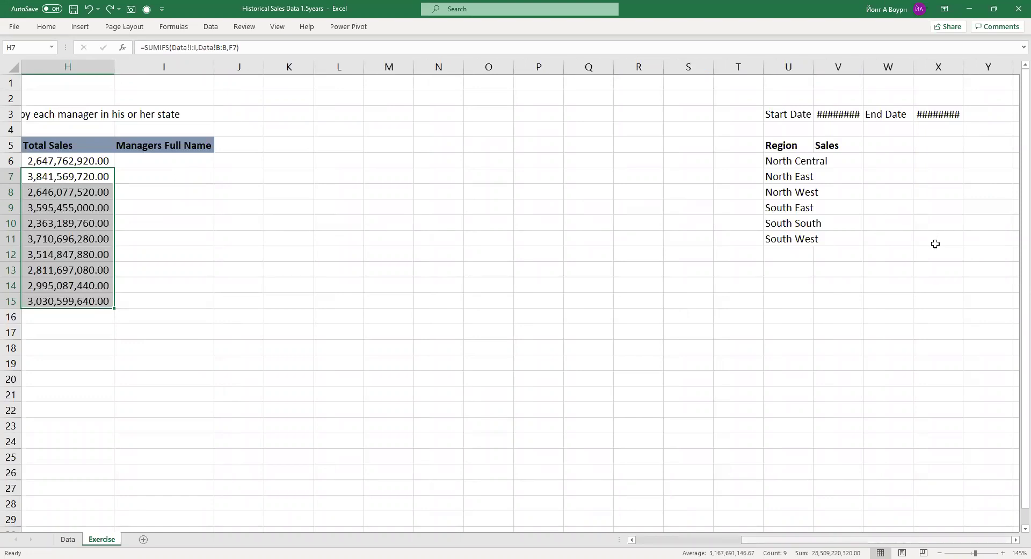
pyautogui.keyDown('ctrl'); pyautogui.scroll(-1, 994, 136); pyautogui.keyUp('ctrl')
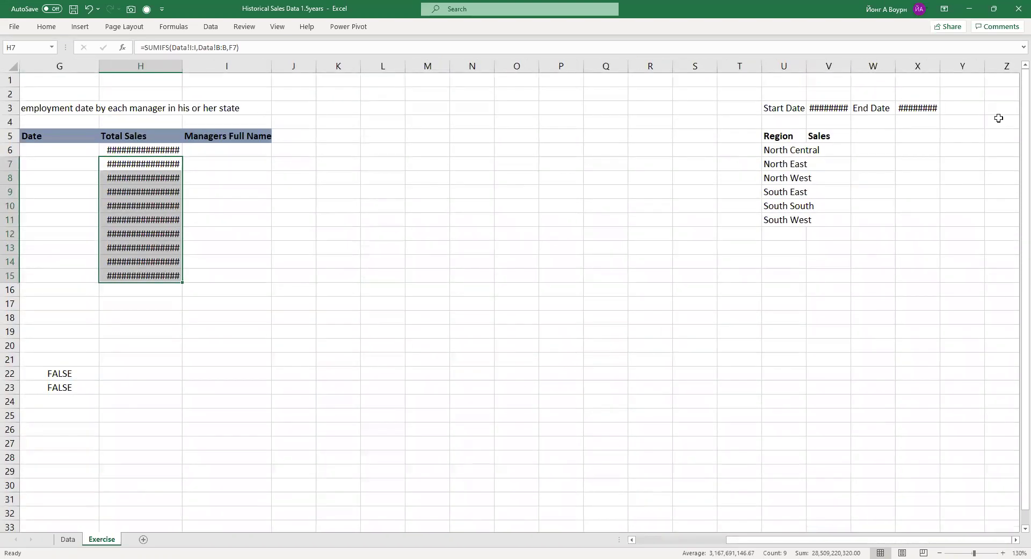
pyautogui.keyDown('ctrl'); pyautogui.scroll(3, 893, 504); pyautogui.keyUp('ctrl')
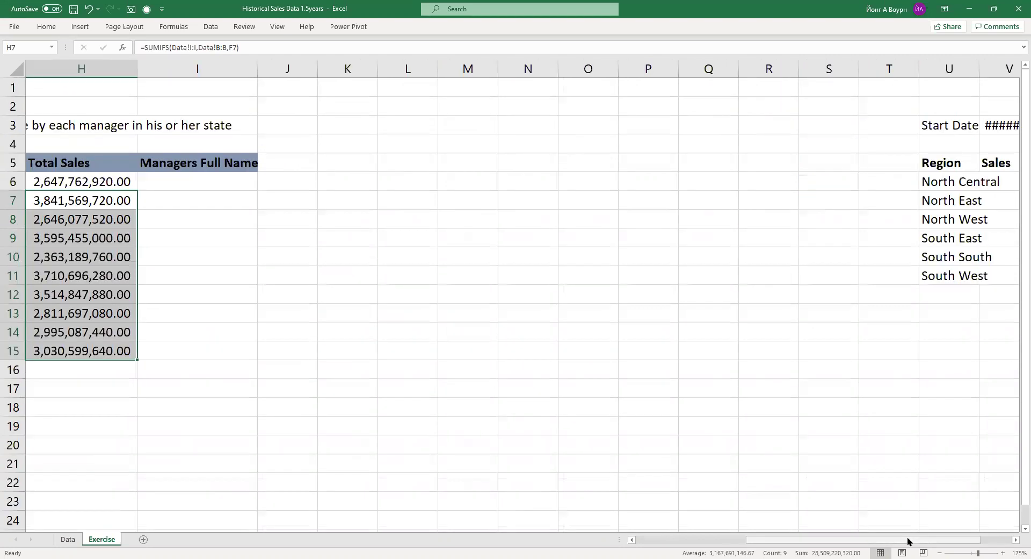
pyautogui.hscroll(2, 722, 206)
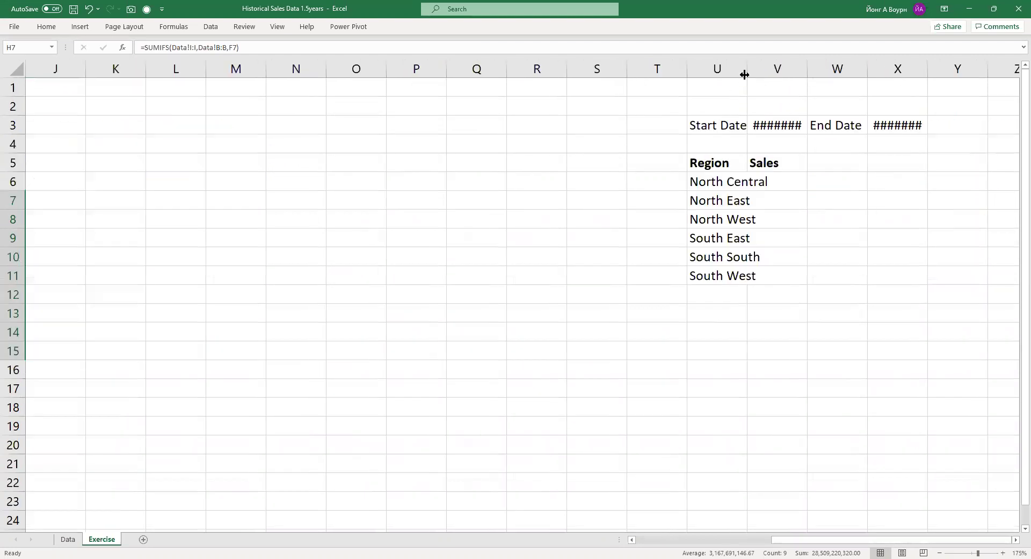
pyautogui.moveTo(744, 73); pyautogui.dragTo(771, 73)
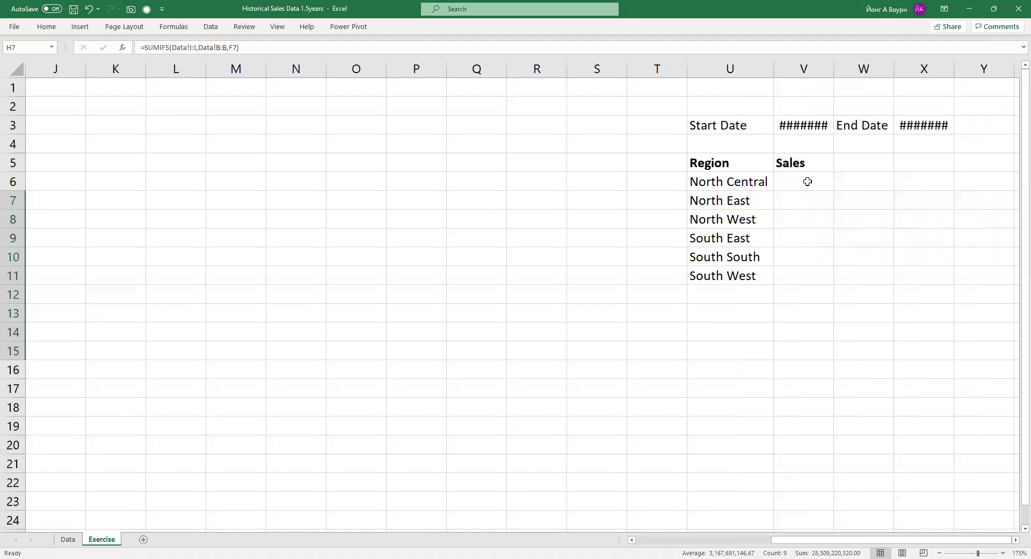
# - Review the regional sales table with its start and end dates alongside the managers' Total Sales table
pyautogui.click(807, 181)
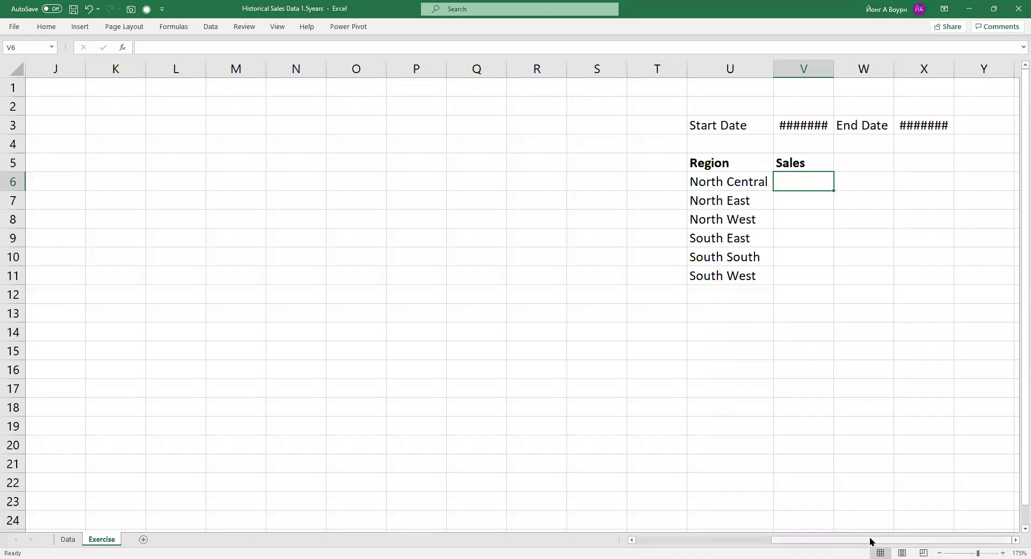
pyautogui.moveTo(870, 540); pyautogui.dragTo(711, 546)
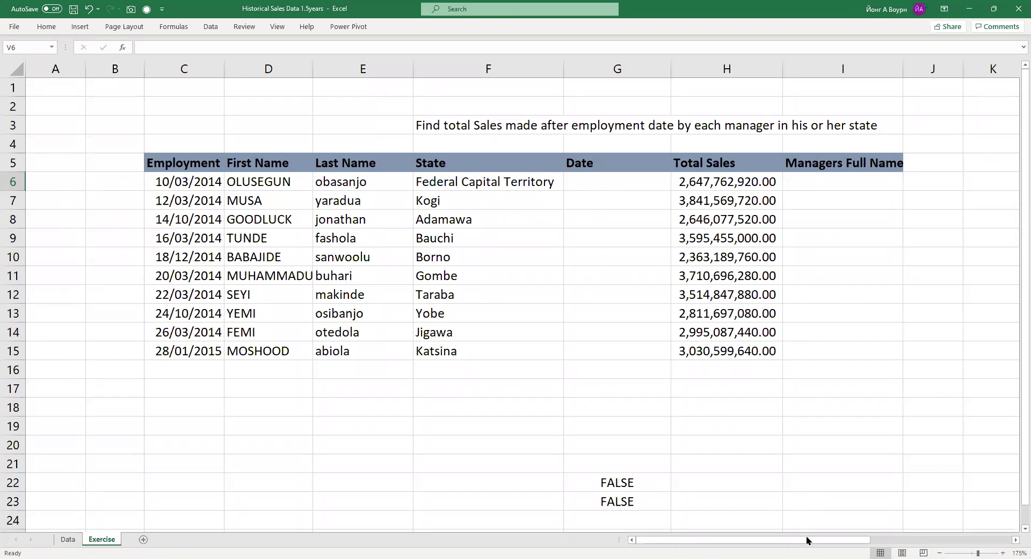
pyautogui.moveTo(810, 539); pyautogui.dragTo(957, 521)
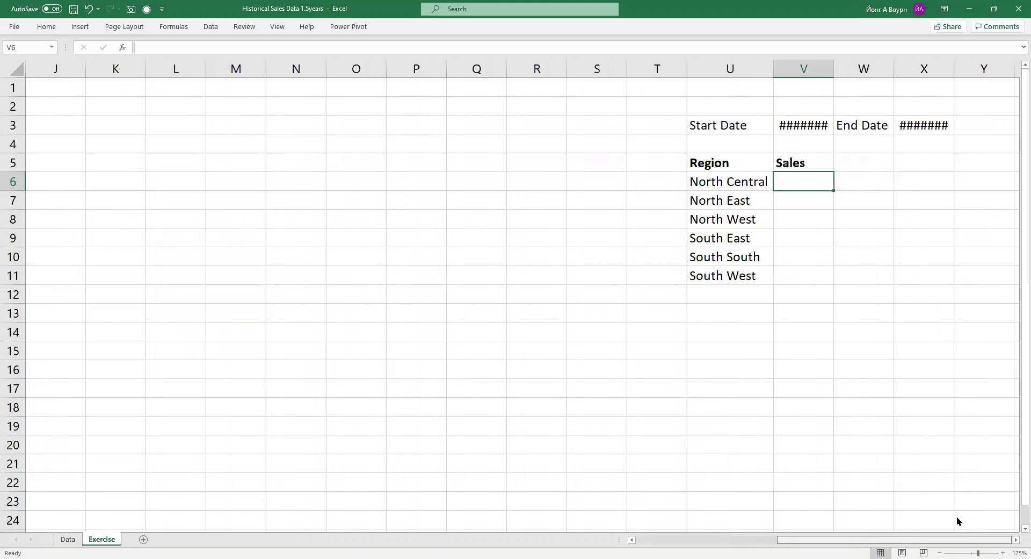
pyautogui.moveTo(957, 516); pyautogui.dragTo(957, 516)
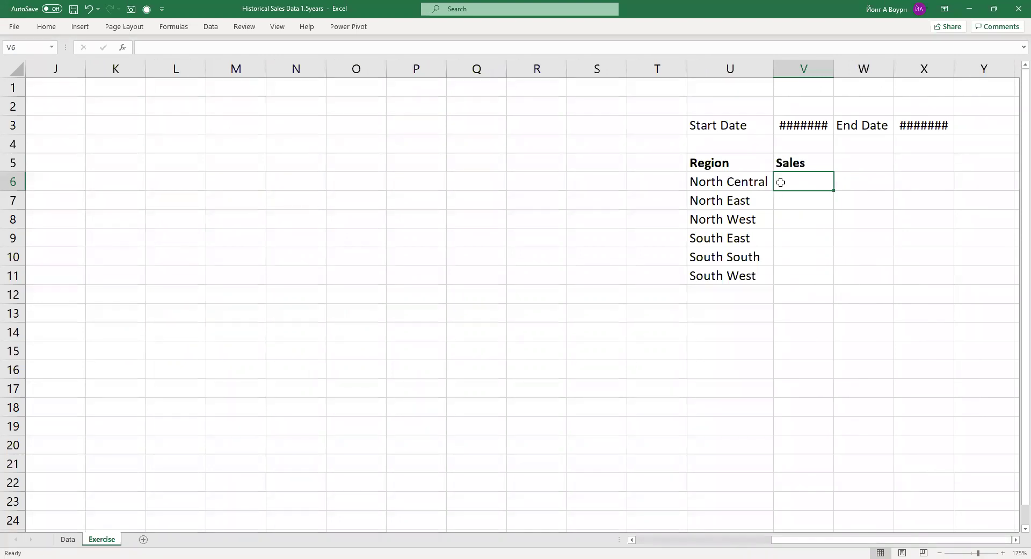
pyautogui.moveTo(790, 108); pyautogui.dragTo(752, 277)
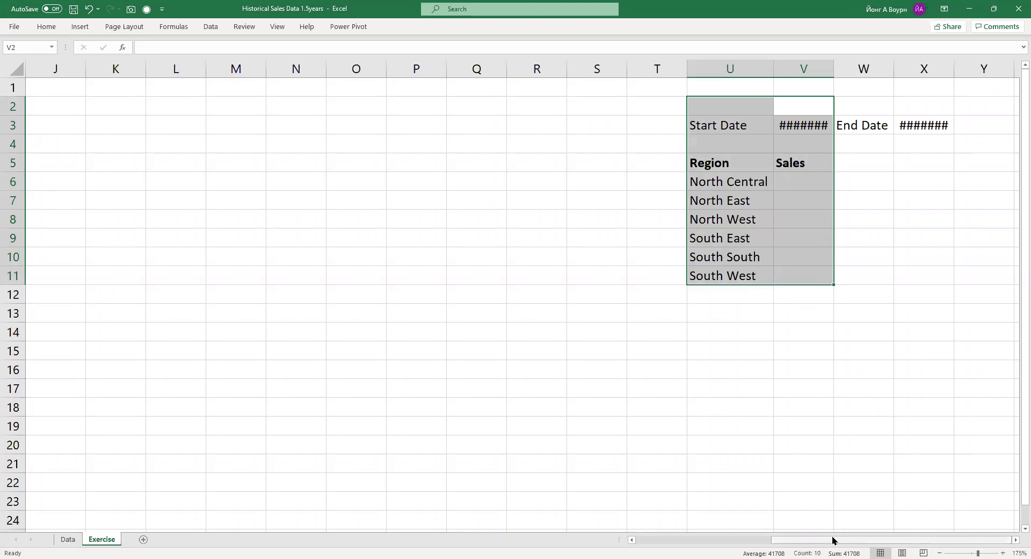
pyautogui.moveTo(799, 543); pyautogui.dragTo(562, 545)
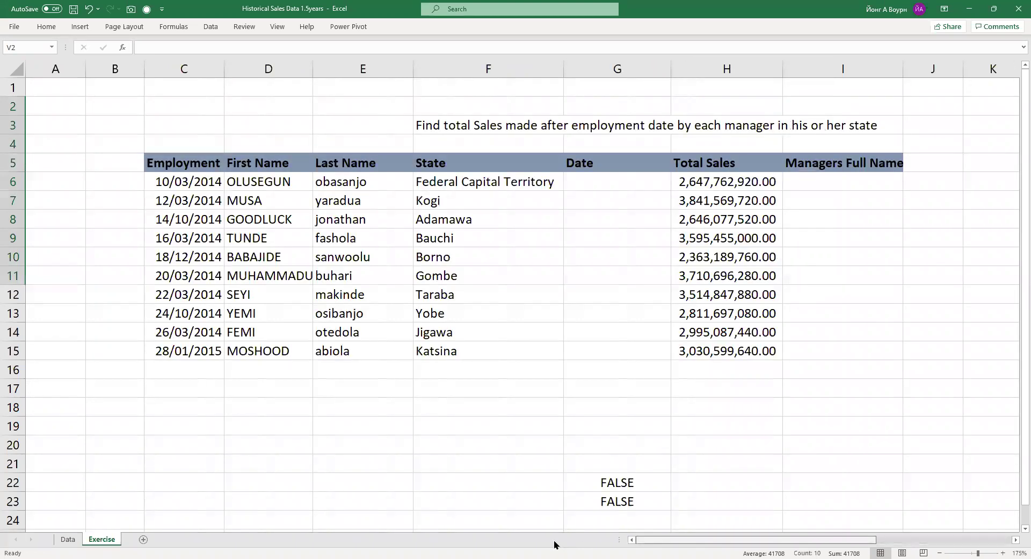